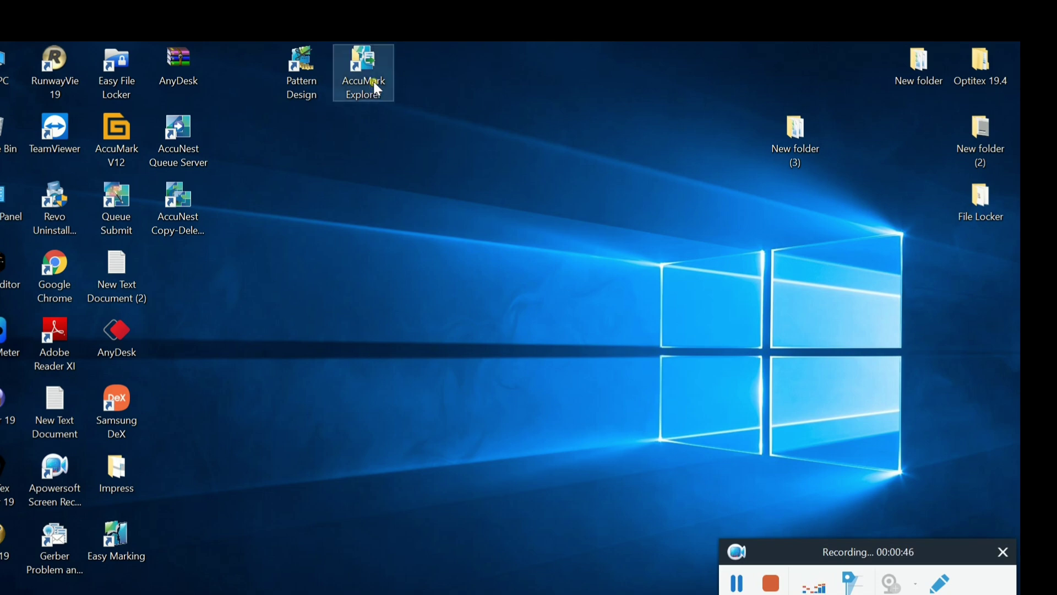
pyautogui.doubleClick(294, 75)
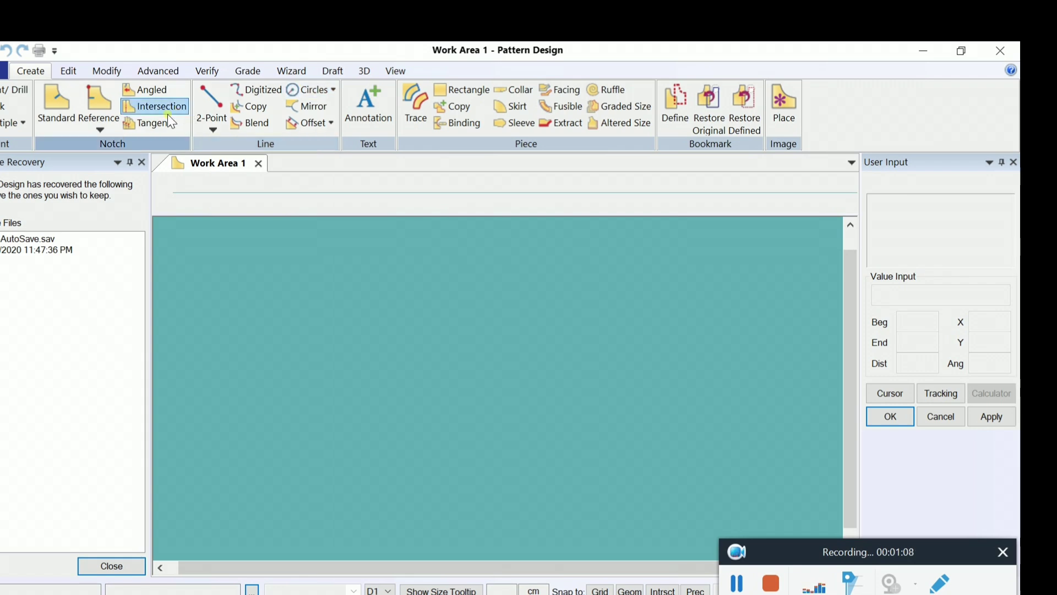
pyautogui.click(142, 163)
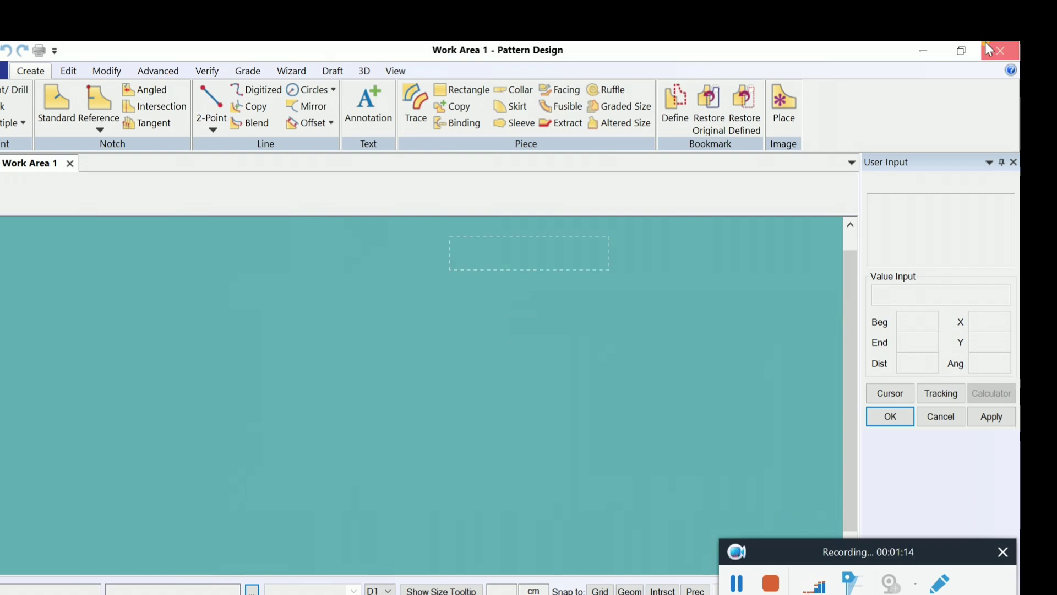
pyautogui.click(999, 50)
pyautogui.click(548, 368)
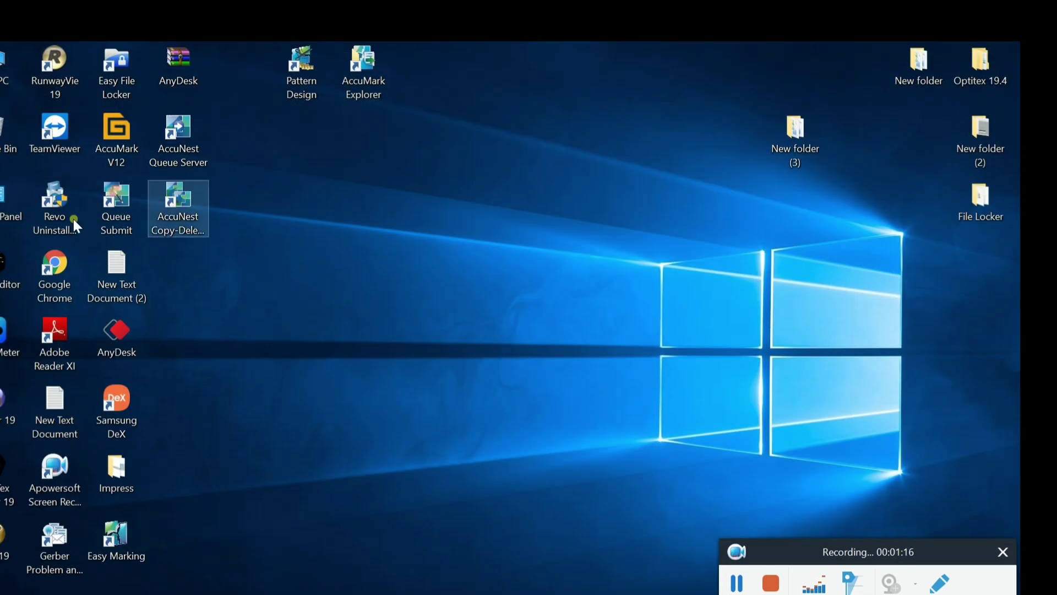
pyautogui.doubleClick(12, 79)
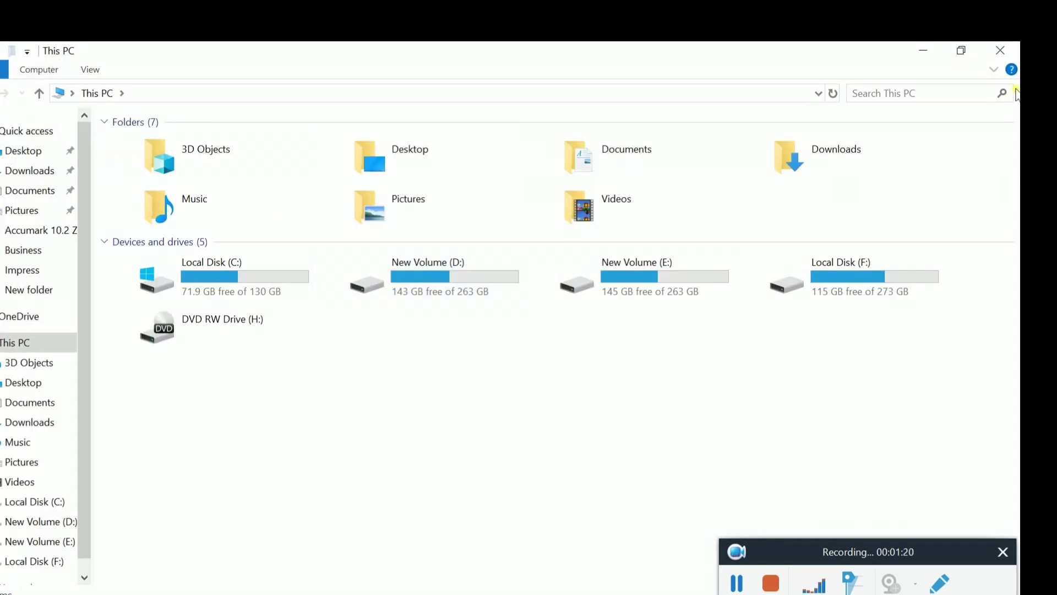
pyautogui.click(1000, 47)
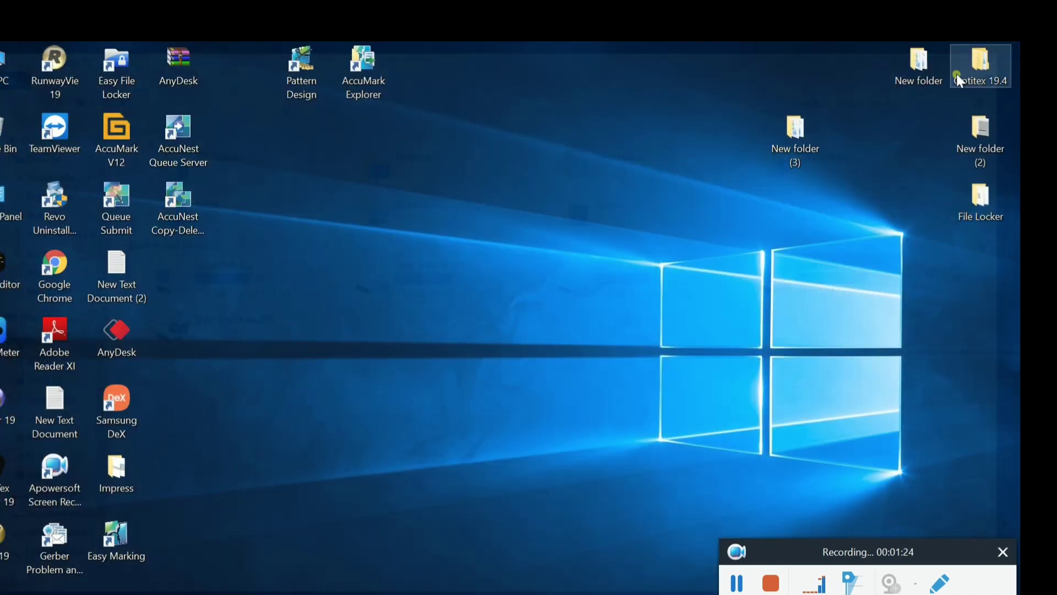
# Step: Shift the AccuMark Explorer and Pattern Design desktop shortcuts one column over, keeping them side by side
pyautogui.click(371, 92)
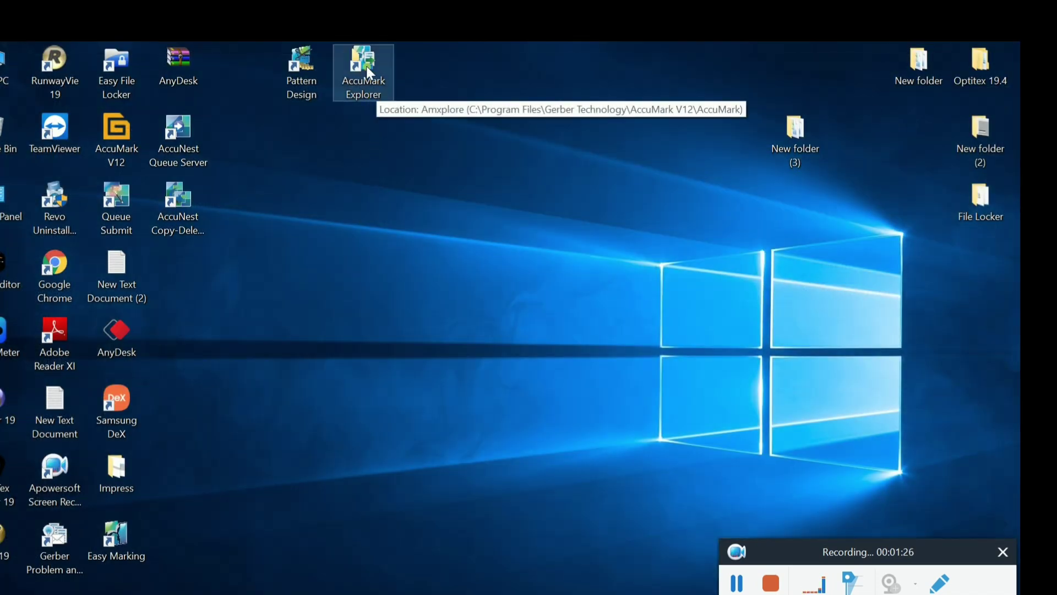
pyautogui.moveTo(366, 67); pyautogui.dragTo(428, 68)
pyautogui.moveTo(289, 71); pyautogui.dragTo(352, 58)
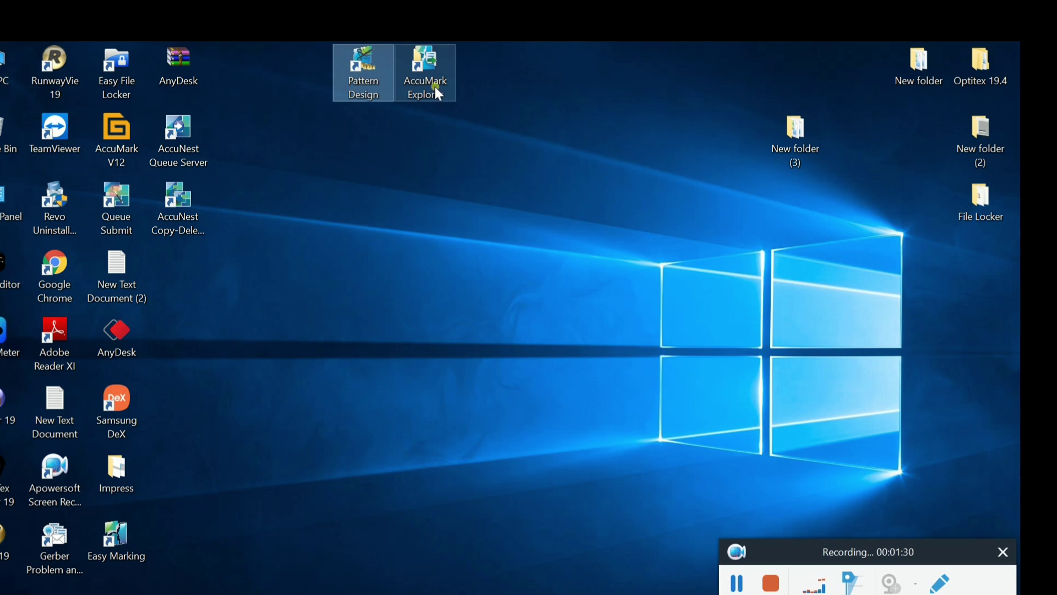
# Step: Look over the computer's drives in This PC, including Local Disk (F:), and close the window
pyautogui.click(1, 72)
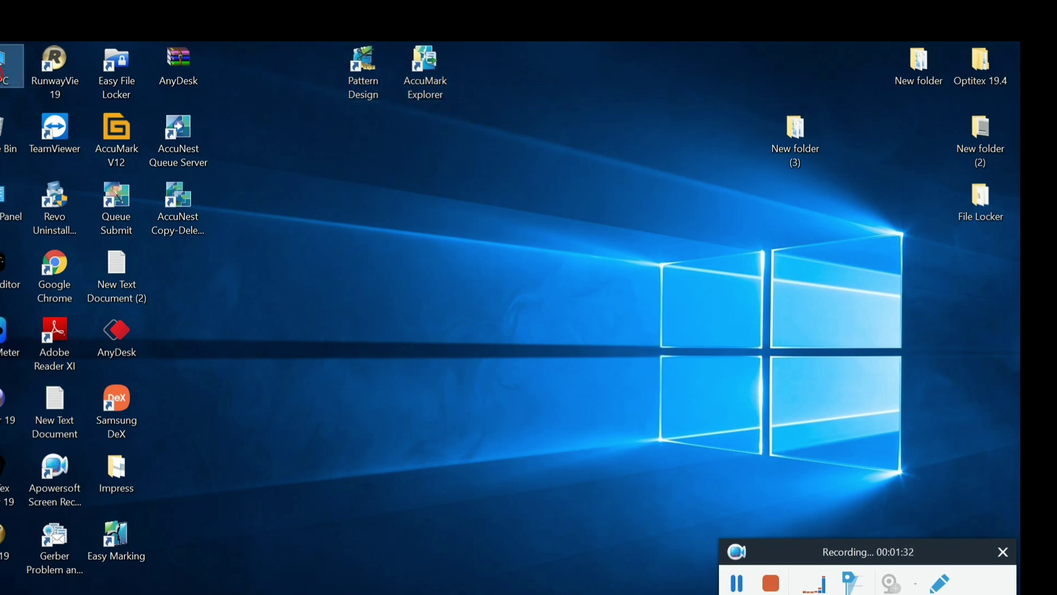
pyautogui.doubleClick(0, 71)
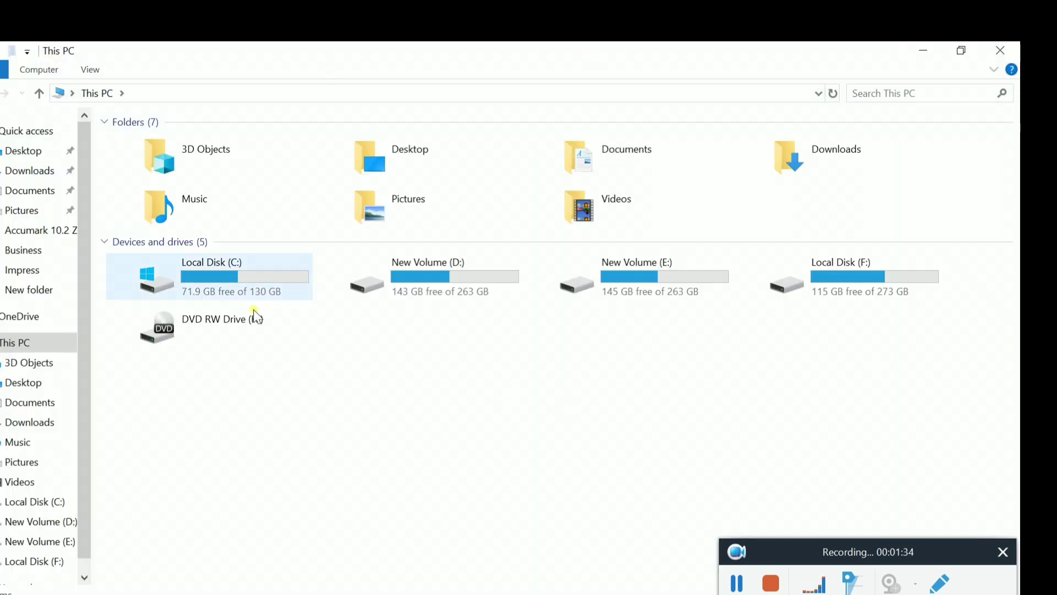
pyautogui.click(884, 280)
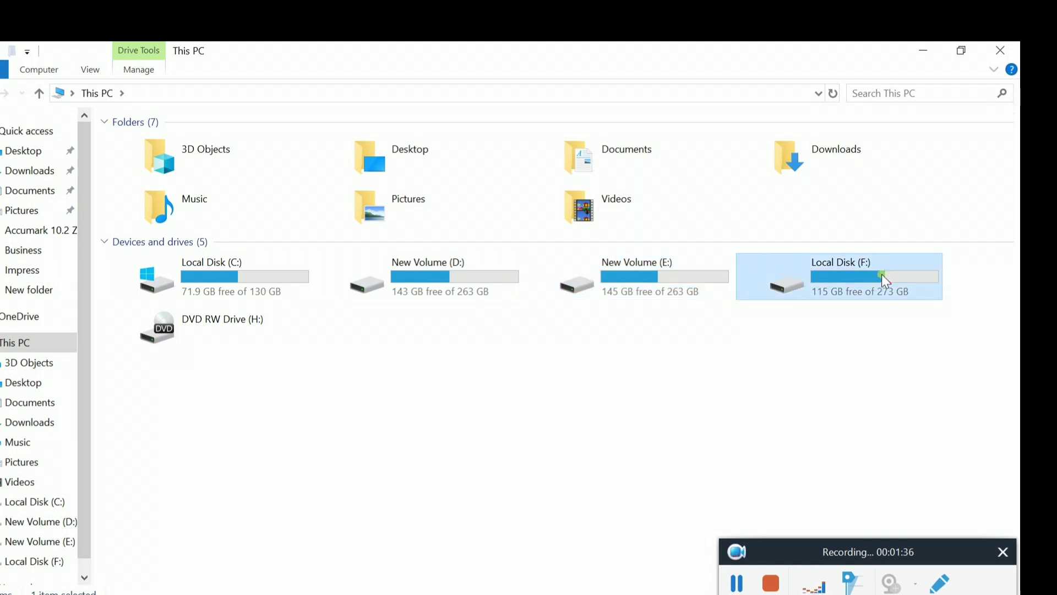
pyautogui.click(769, 366)
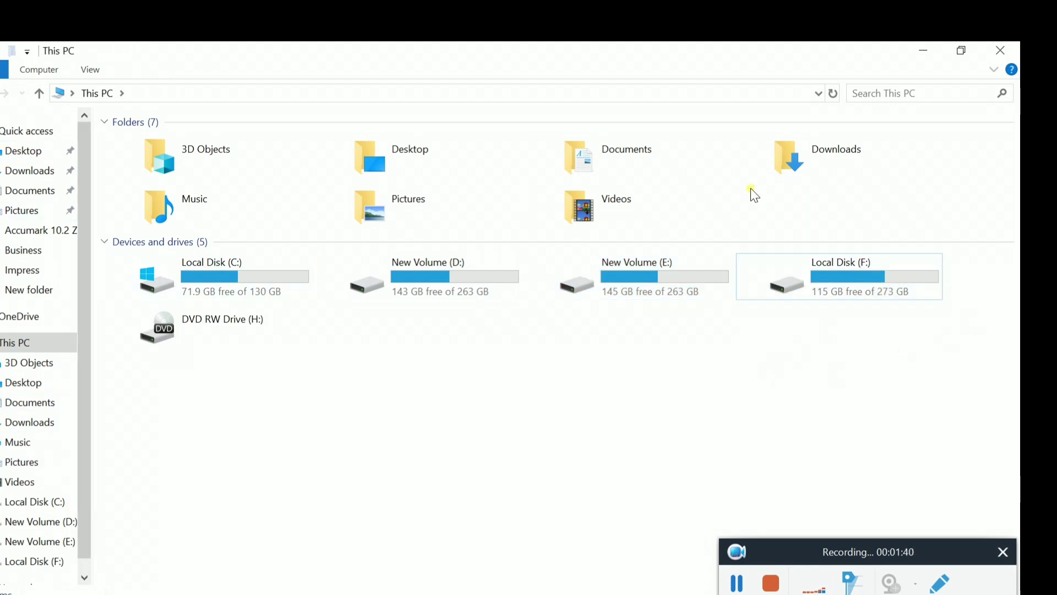
pyautogui.click(1001, 50)
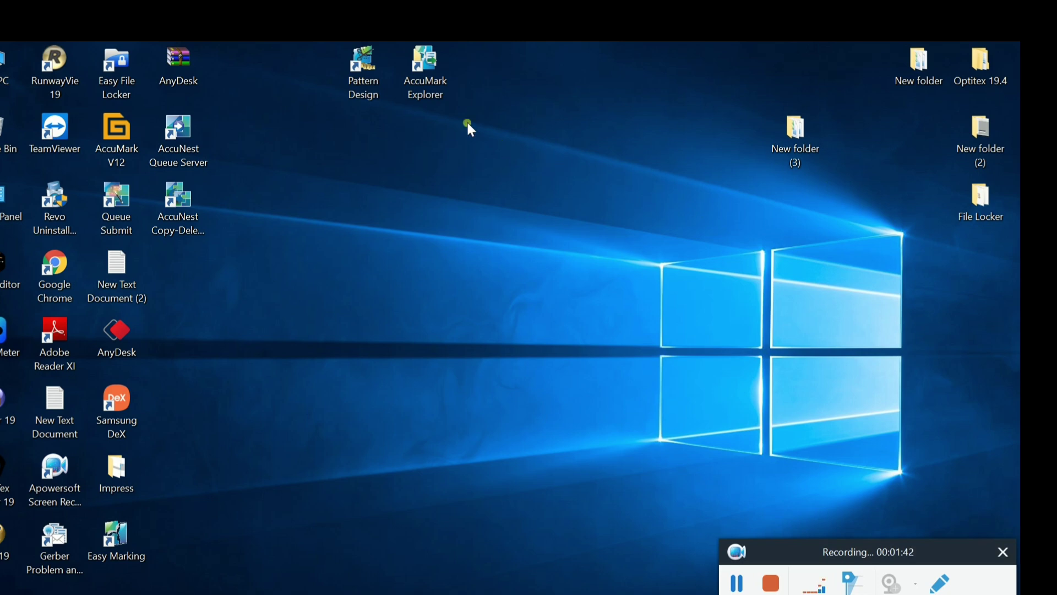
# Step: Open AccuMark Explorer to see which drives it lists, and minimise it to return to the desktop
pyautogui.click(433, 96)
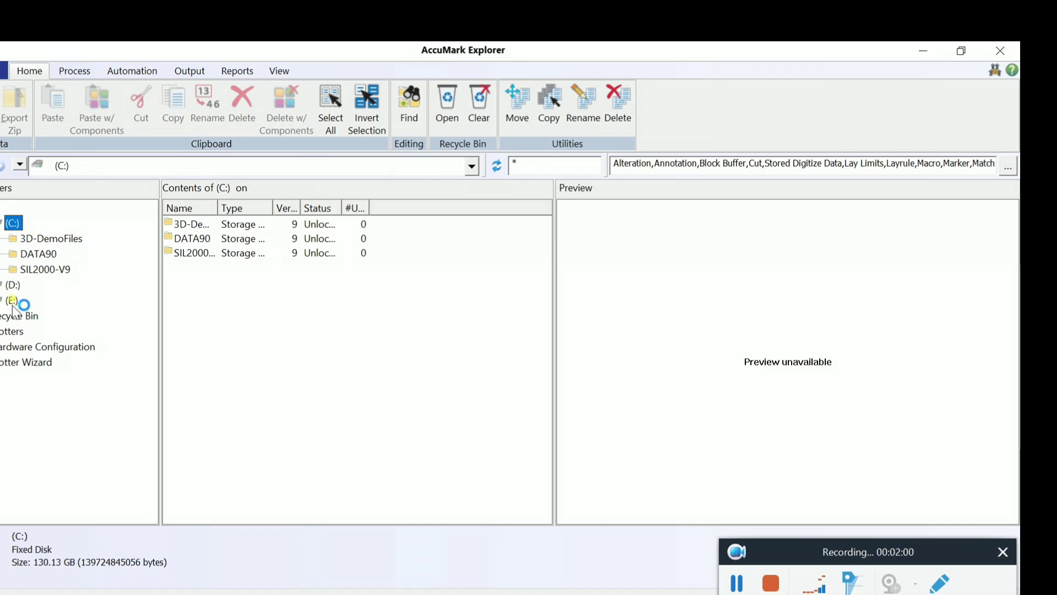
pyautogui.click(923, 50)
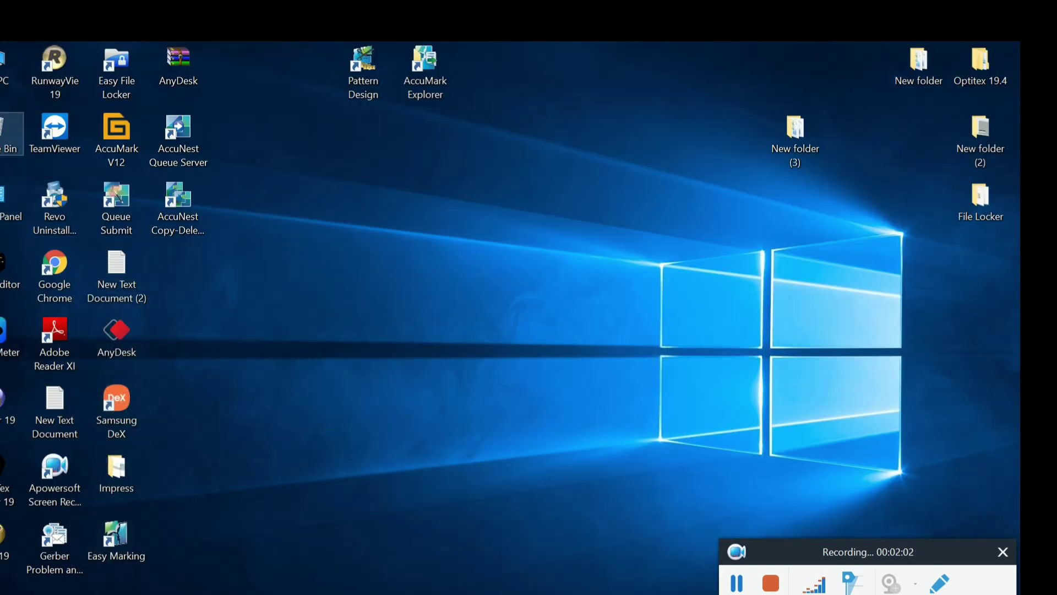
# Step: Examine the root of New Volume (E:) in This PC for the userroot folder, and close the window
pyautogui.doubleClick(6, 63)
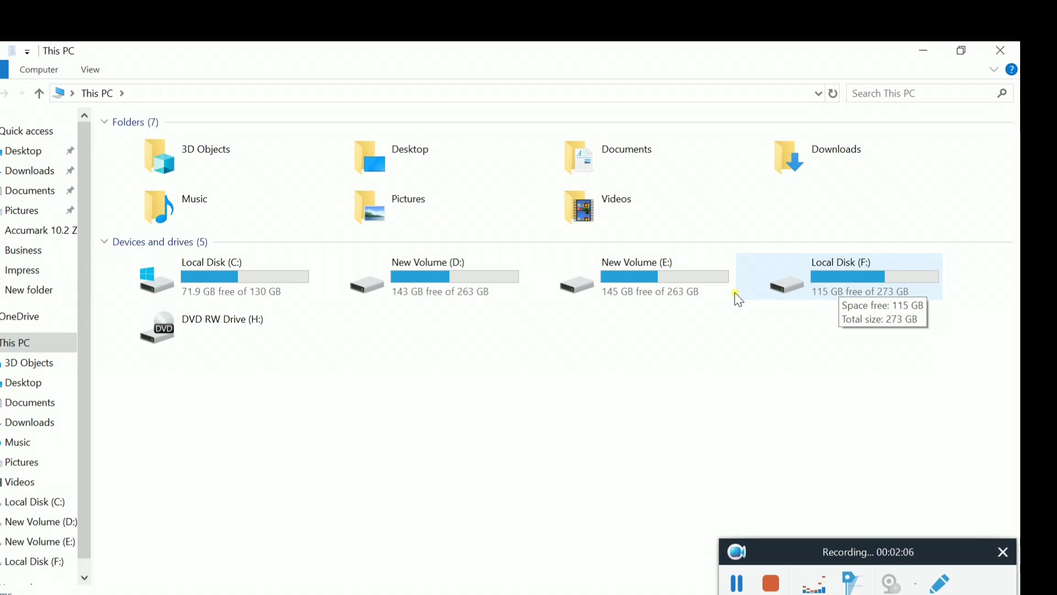
pyautogui.click(658, 285)
pyautogui.doubleClick(659, 287)
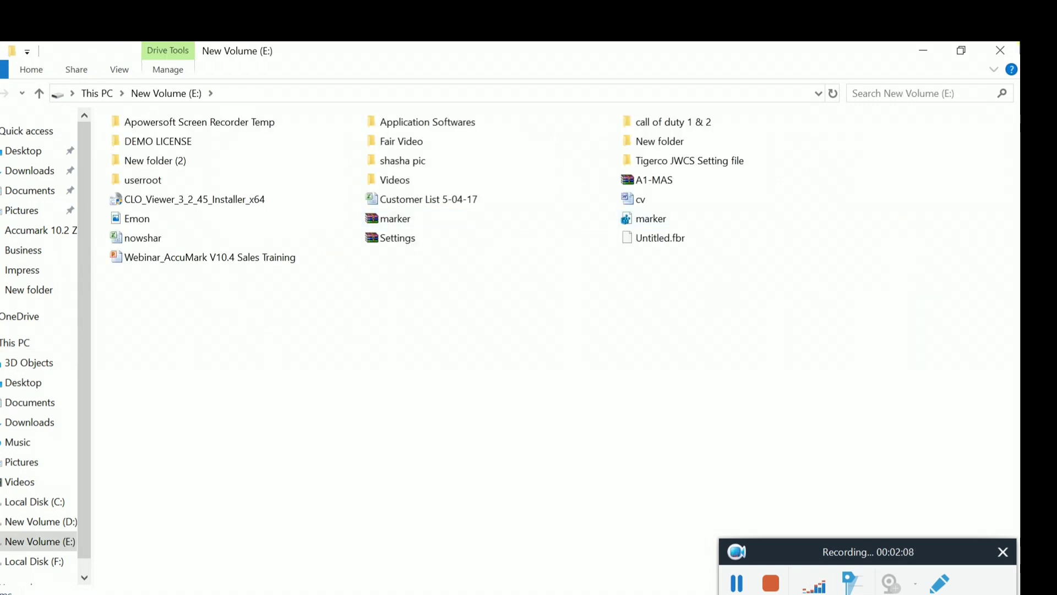
pyautogui.click(1000, 50)
# Step: Copy the userroot folder from the root of Local Disk (C:)
pyautogui.doubleClick(6, 63)
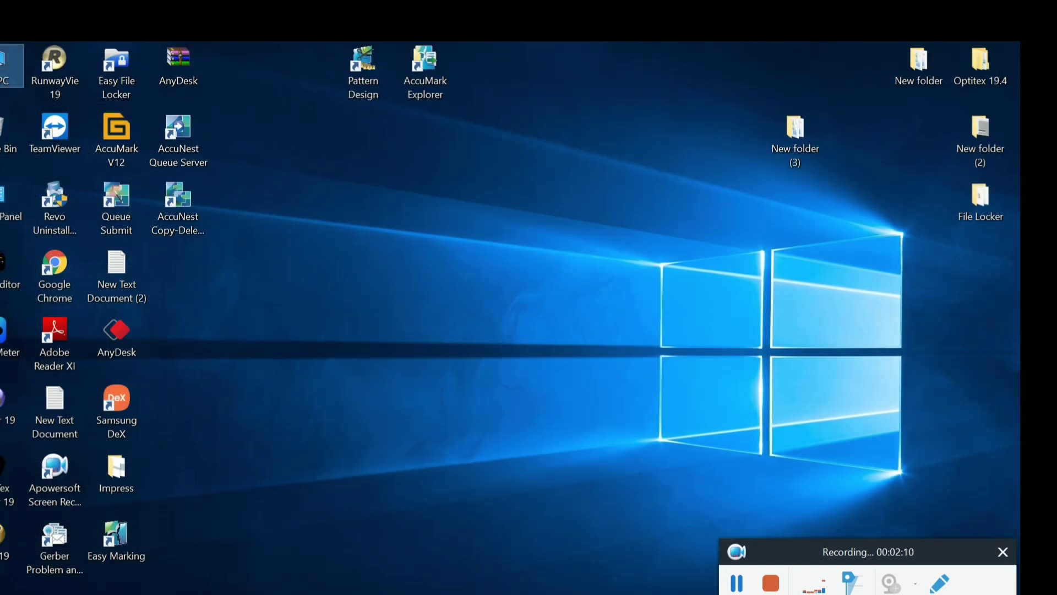
pyautogui.doubleClick(230, 272)
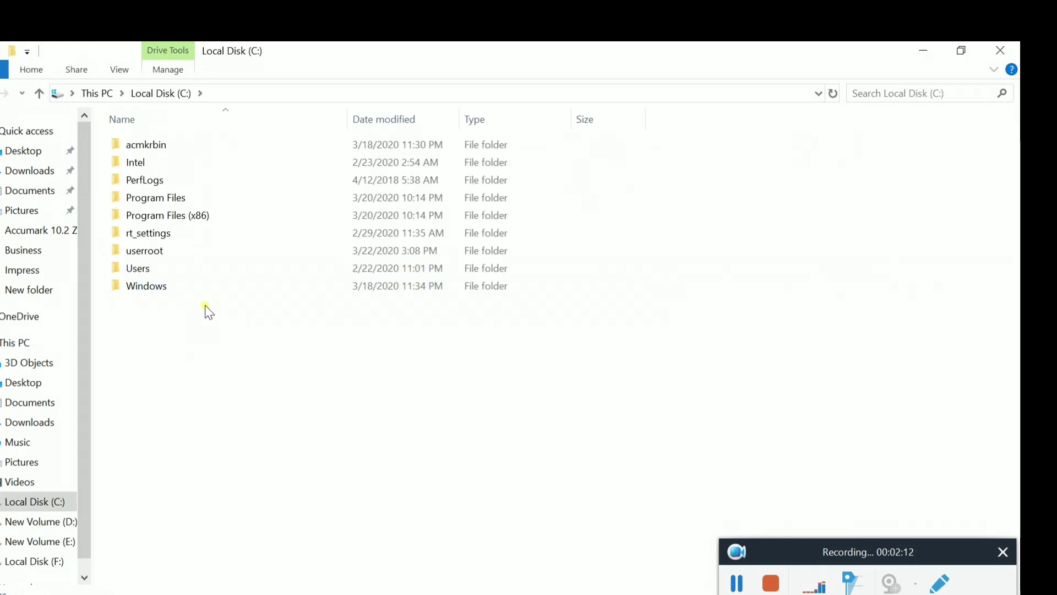
pyautogui.click(157, 252)
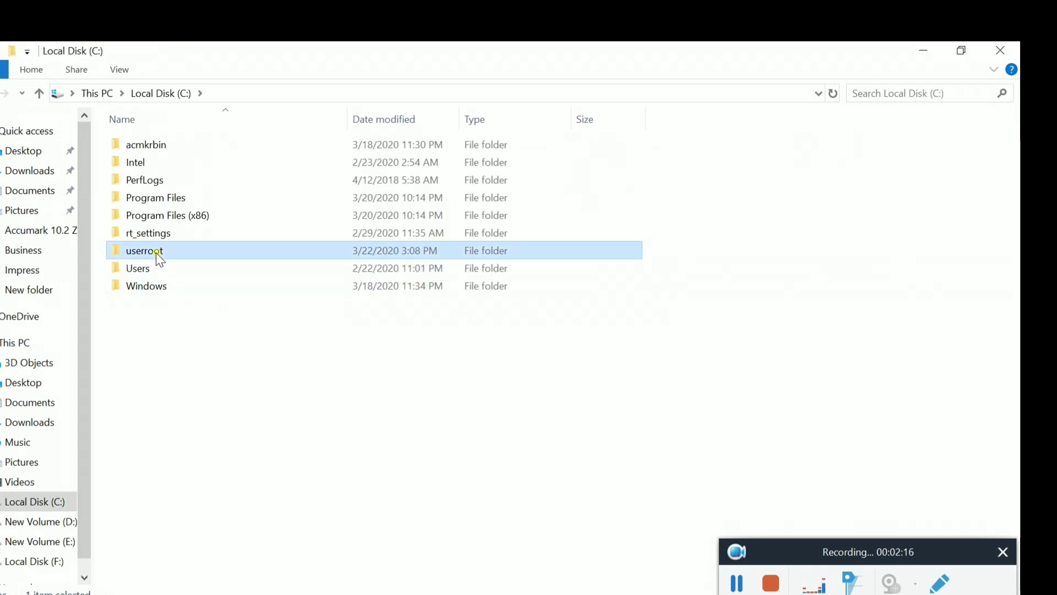
pyautogui.rightClick(158, 255)
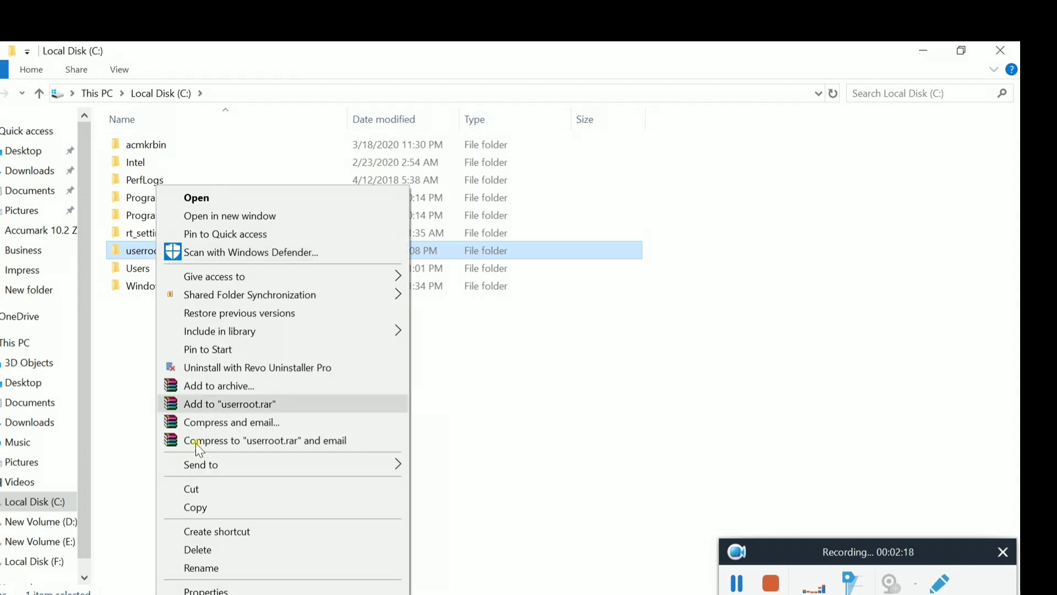
pyautogui.click(207, 507)
# Step: Paste the userroot folder into the root of Local Disk (F:), skipping the in-use file acmkmgr.$$$, and close the window
pyautogui.click(0, 93)
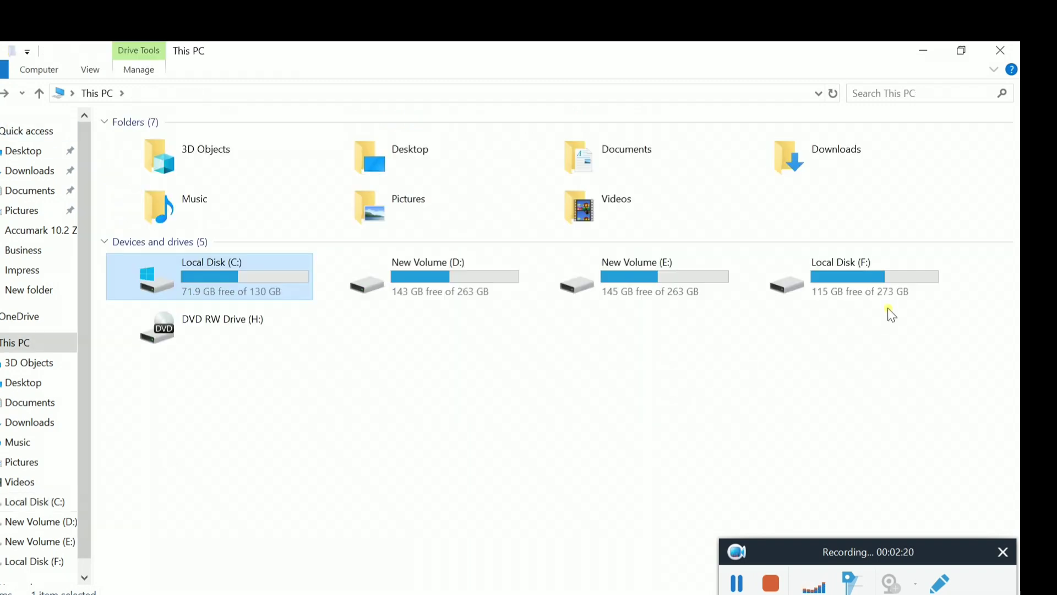
pyautogui.doubleClick(893, 274)
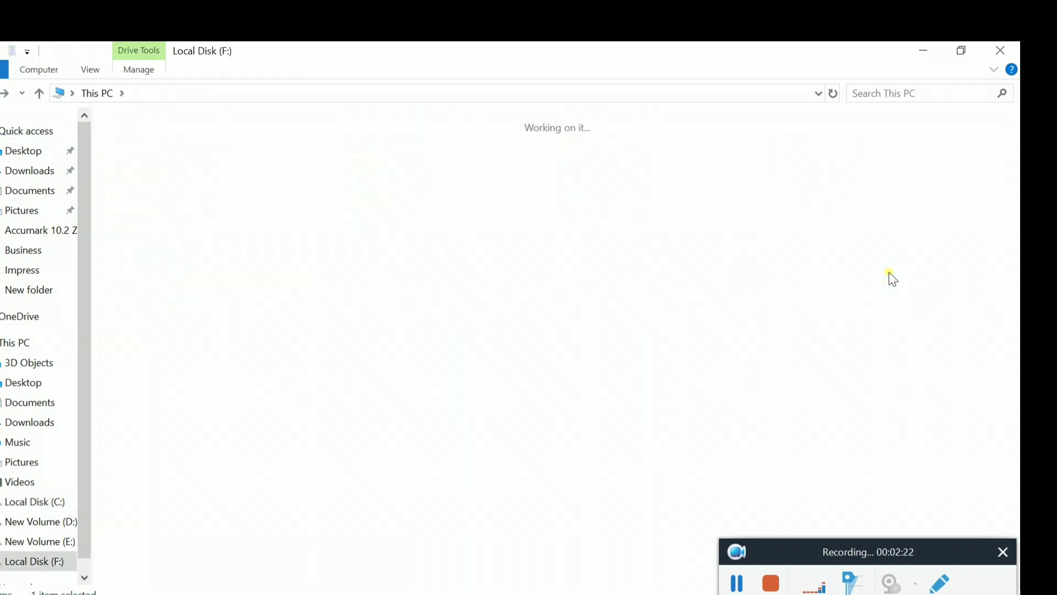
pyautogui.rightClick(389, 557)
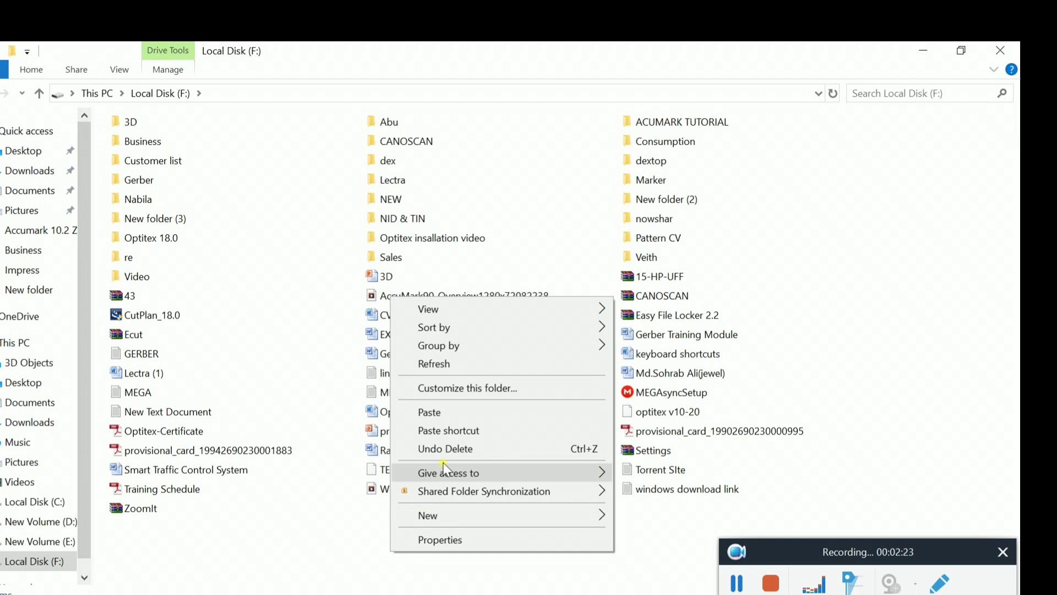
pyautogui.click(450, 413)
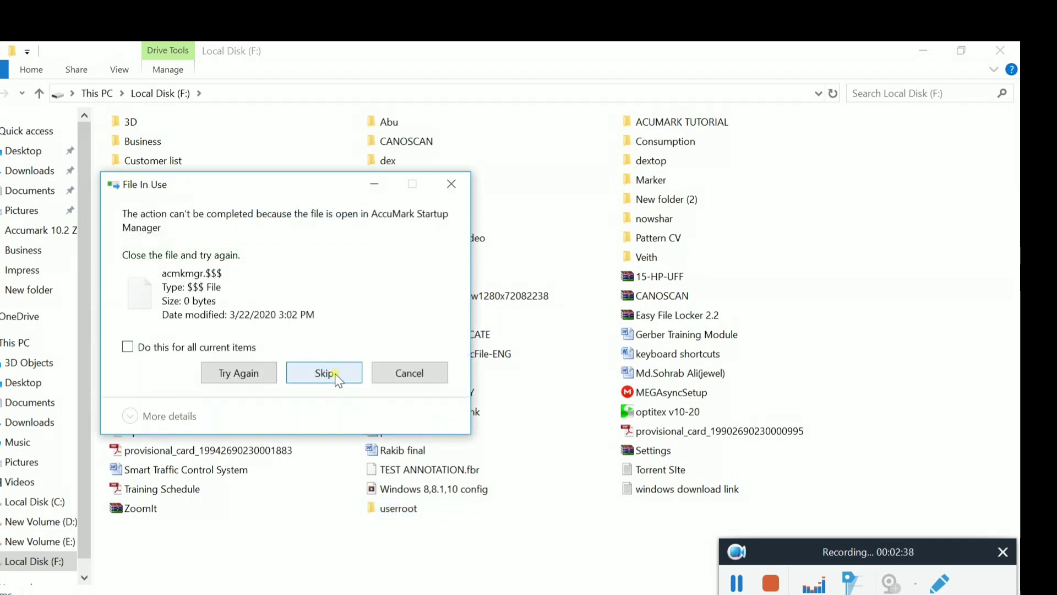
pyautogui.click(330, 368)
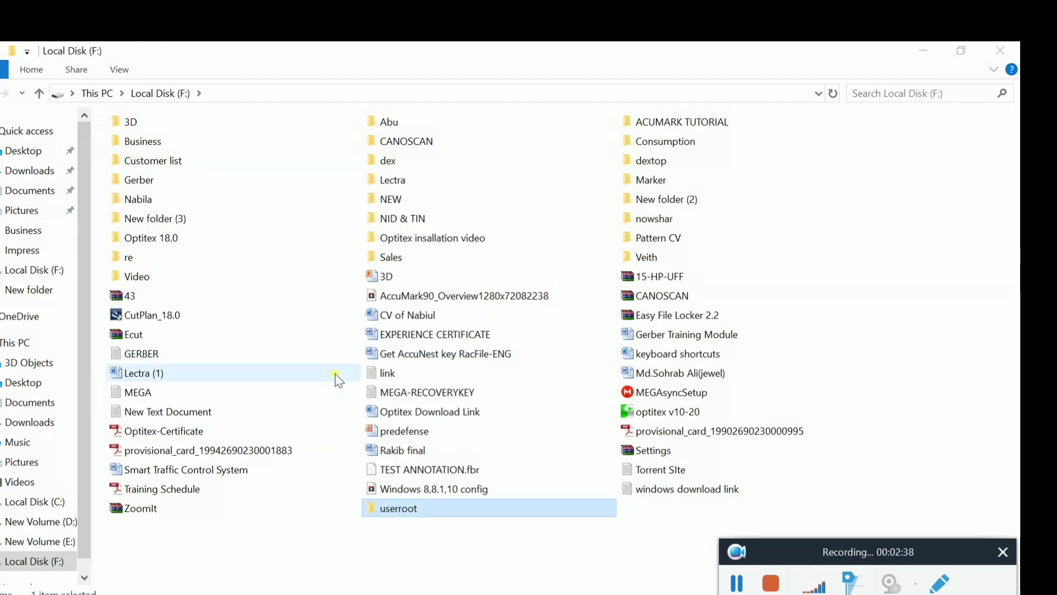
pyautogui.click(1001, 50)
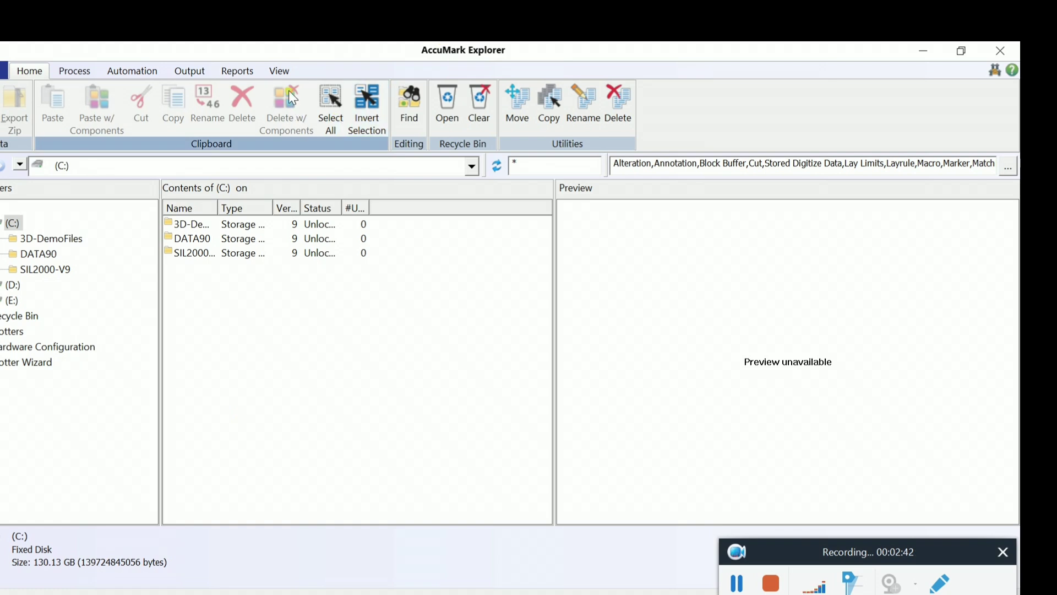
# Step: Refresh everything in AccuMark Explorer and show the storage areas on drive F:
pyautogui.click(286, 74)
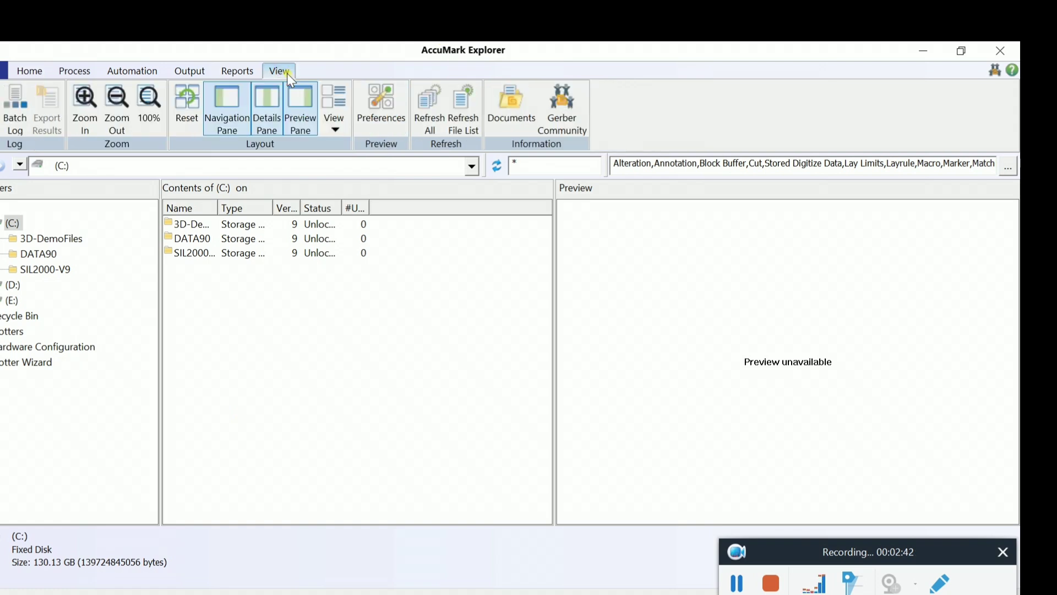
pyautogui.click(433, 117)
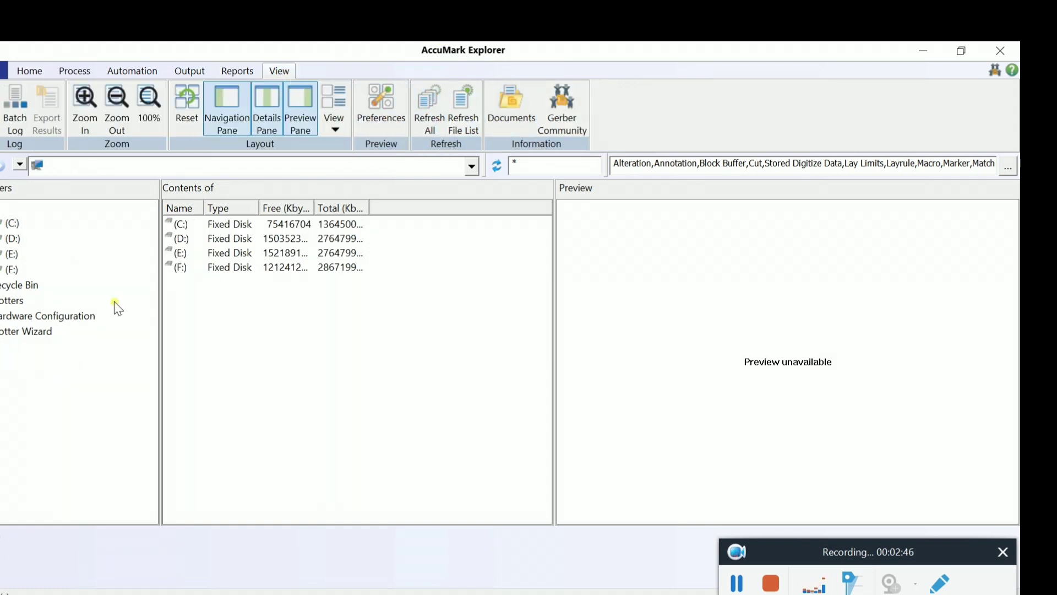
pyautogui.click(13, 269)
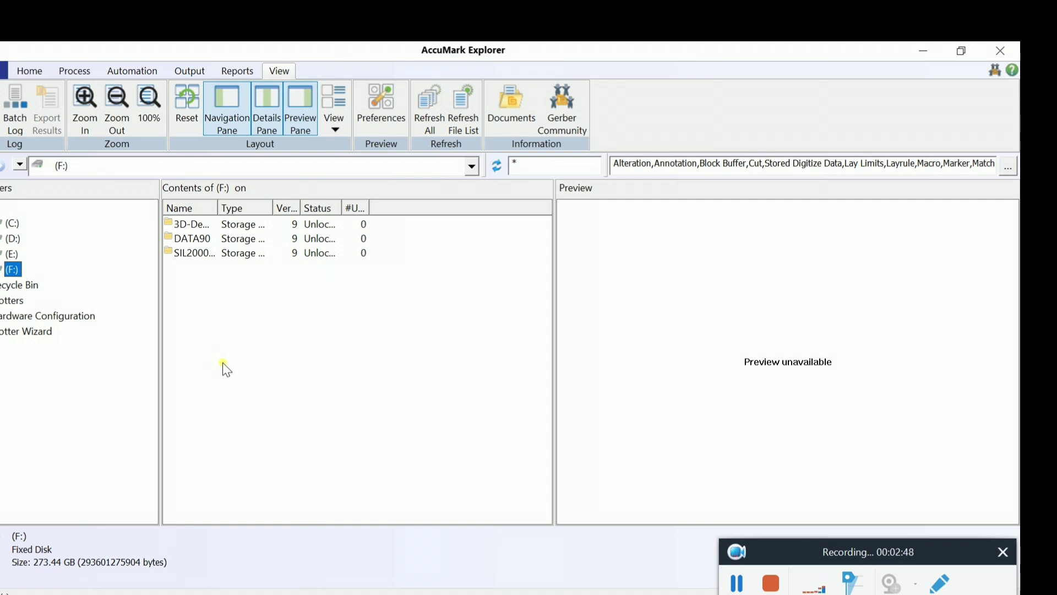
# Step: Compare the storage areas on drives C:, D: and F: in AccuMark Explorer, and minimise it
pyautogui.click(13, 223)
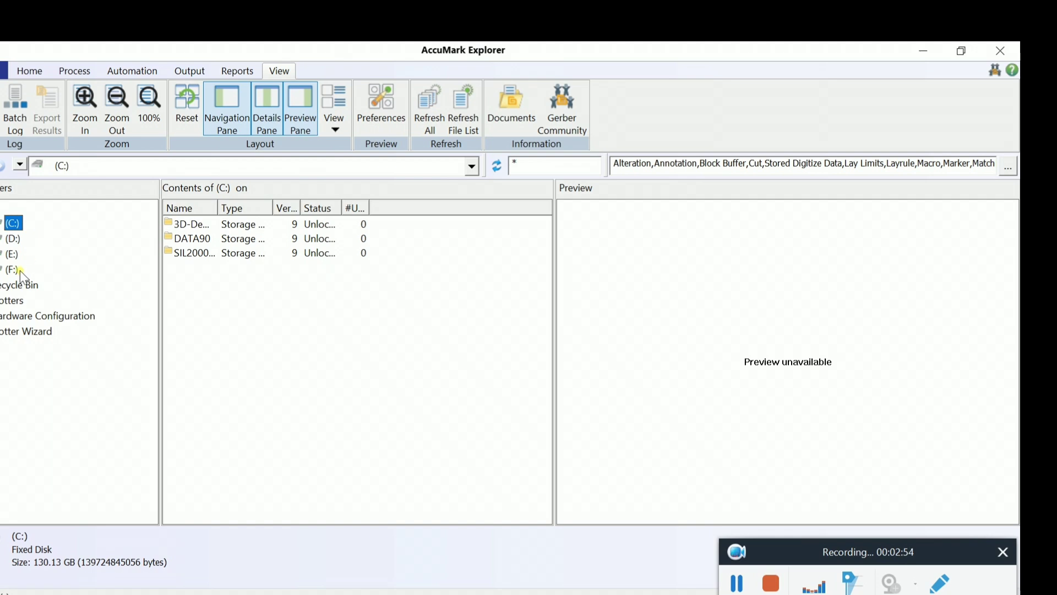
pyautogui.click(13, 255)
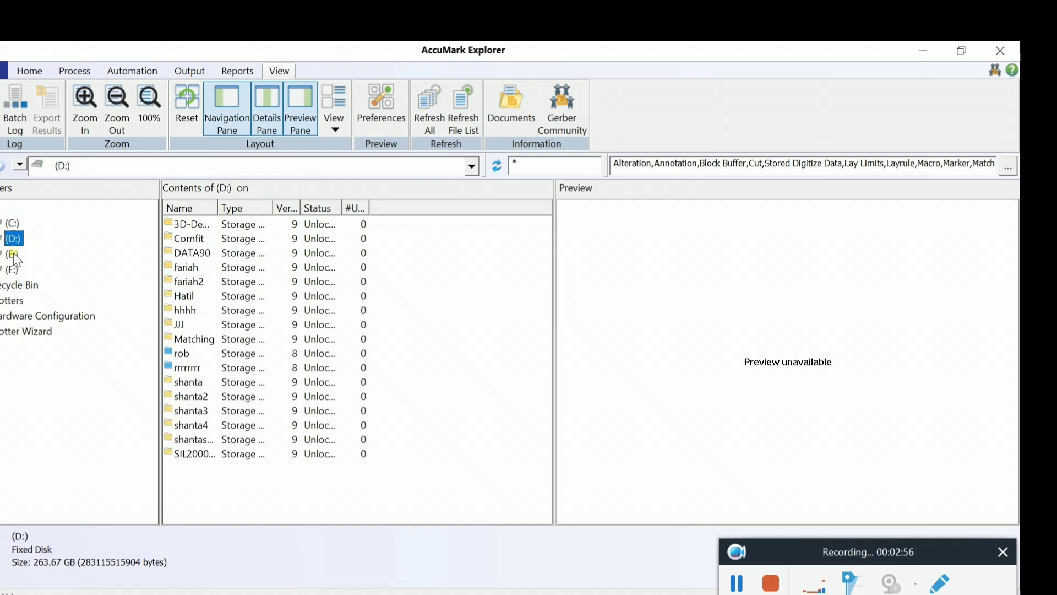
pyautogui.click(14, 270)
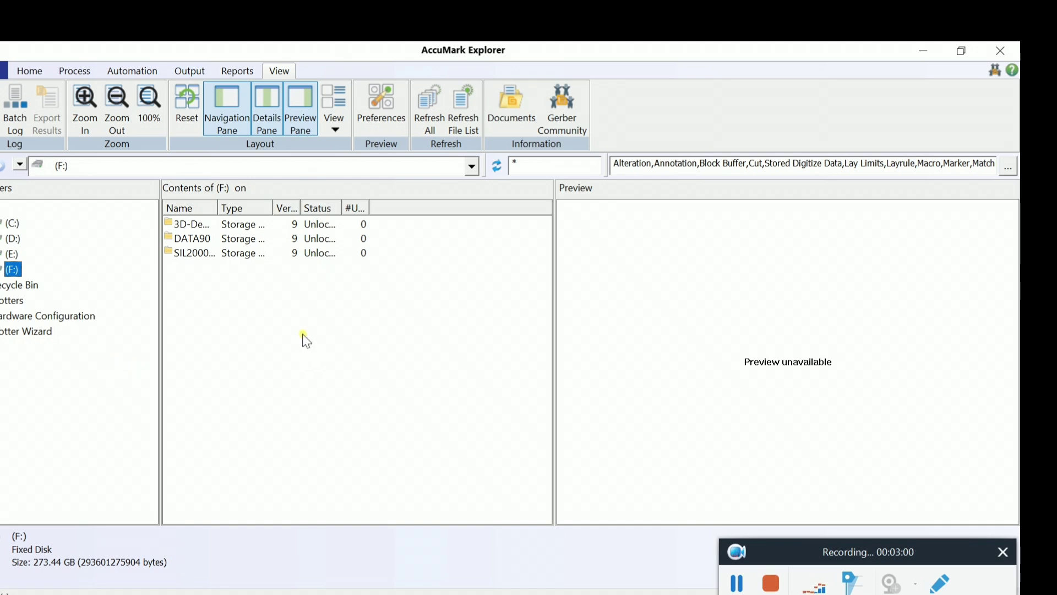
pyautogui.click(211, 302)
pyautogui.click(263, 415)
pyautogui.click(925, 50)
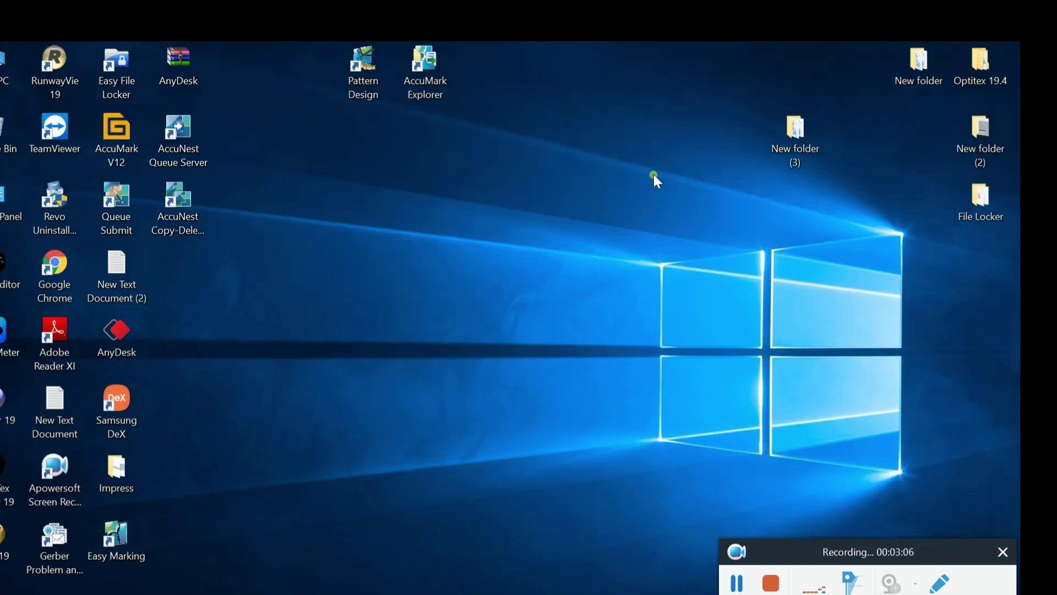
pyautogui.rightClick(419, 239)
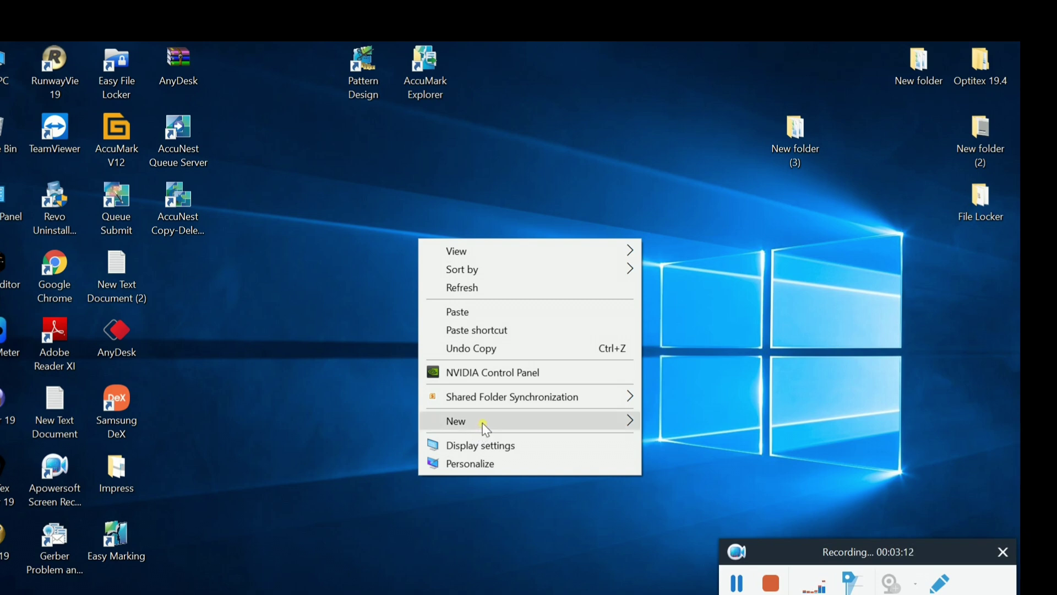
pyautogui.moveTo(483, 422)
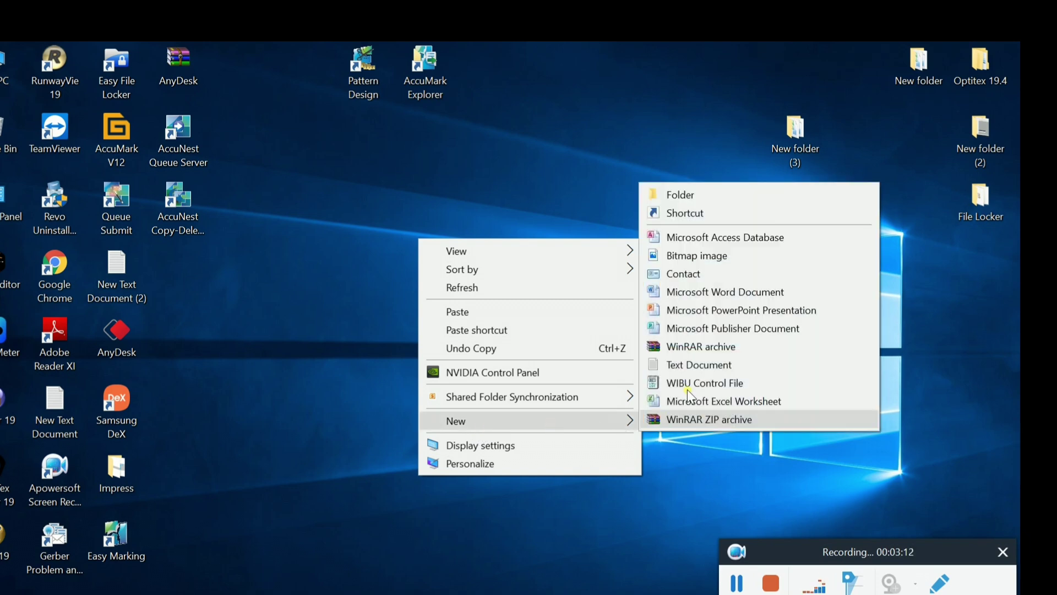
pyautogui.click(388, 534)
# Step: Switch to AccuMark Explorer, select drive F: and widen the Name column of its contents list
pyautogui.click(227, 593)
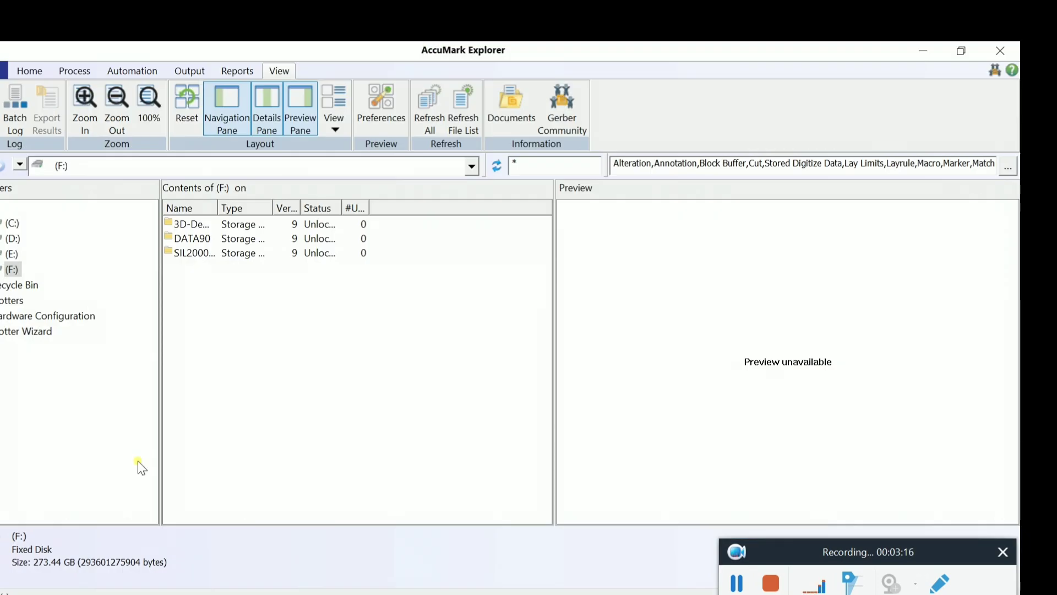
pyautogui.click(11, 270)
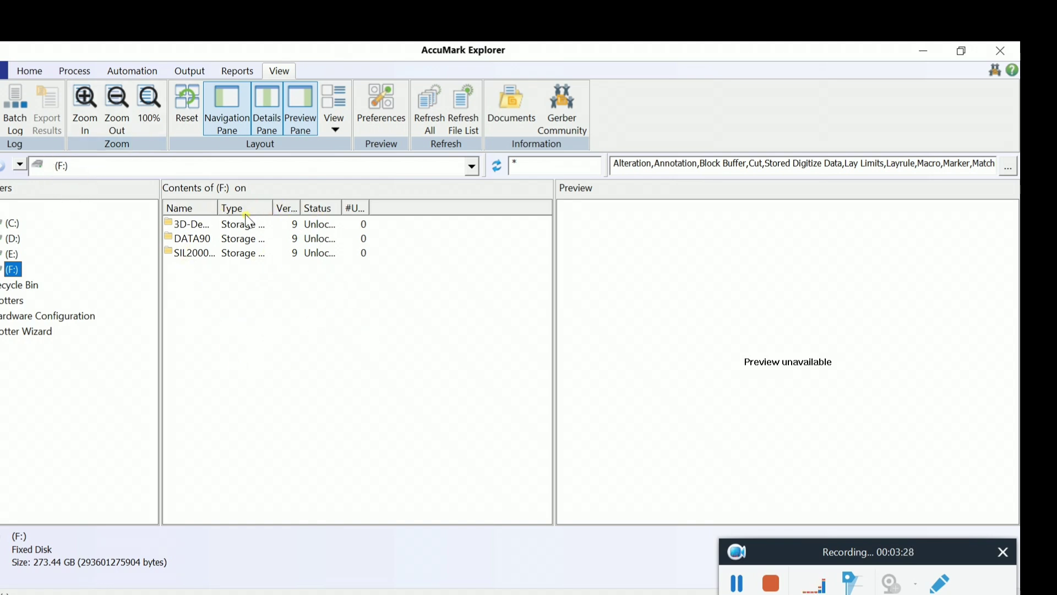
pyautogui.moveTo(218, 208); pyautogui.dragTo(290, 208)
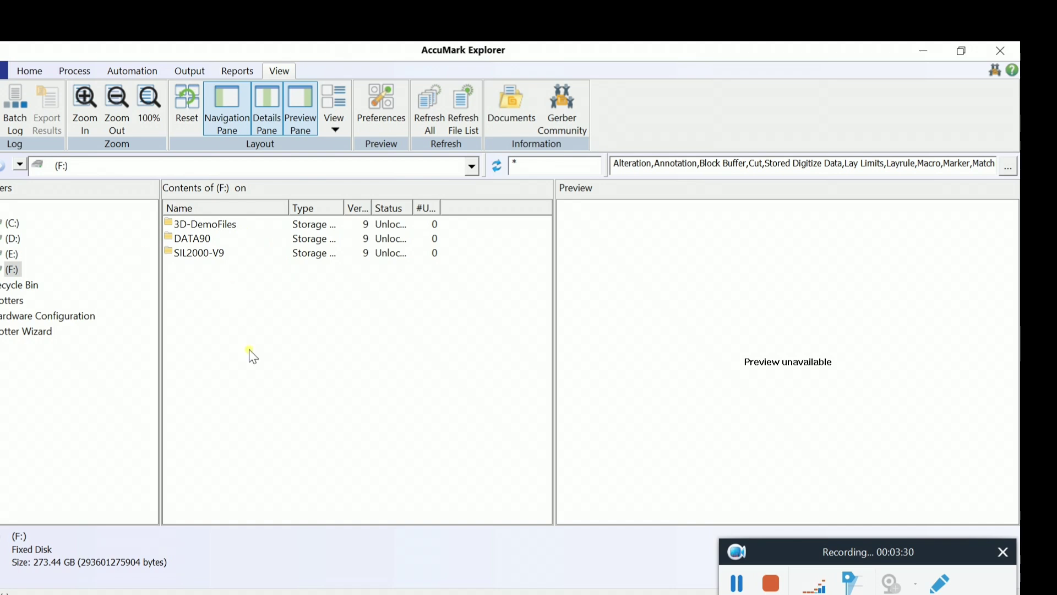
# Step: Create a new V9 storage area named TRAMPOLIN on drive F:
pyautogui.rightClick(207, 321)
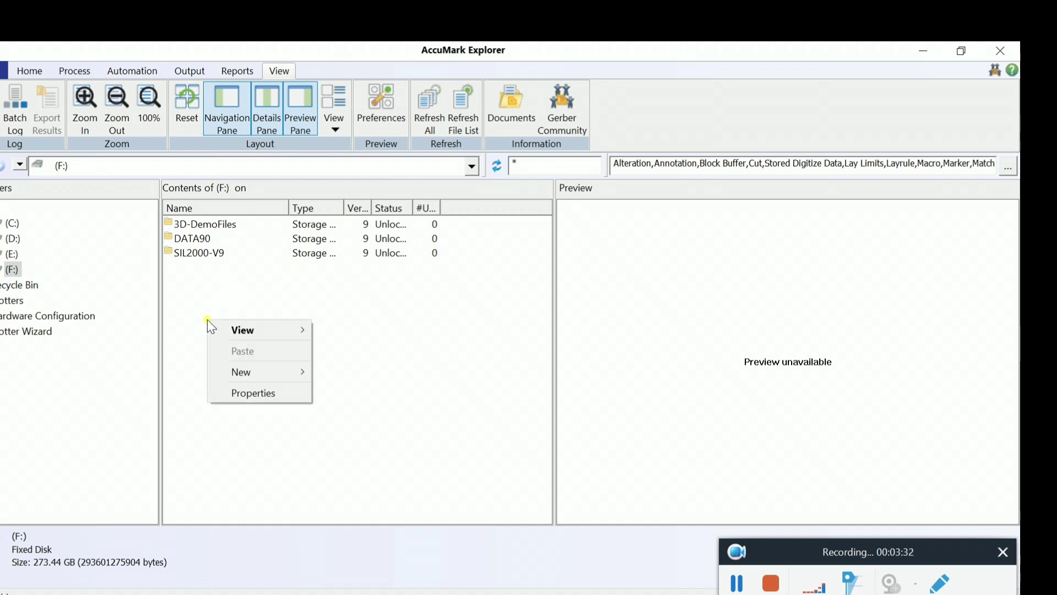
pyautogui.moveTo(259, 371)
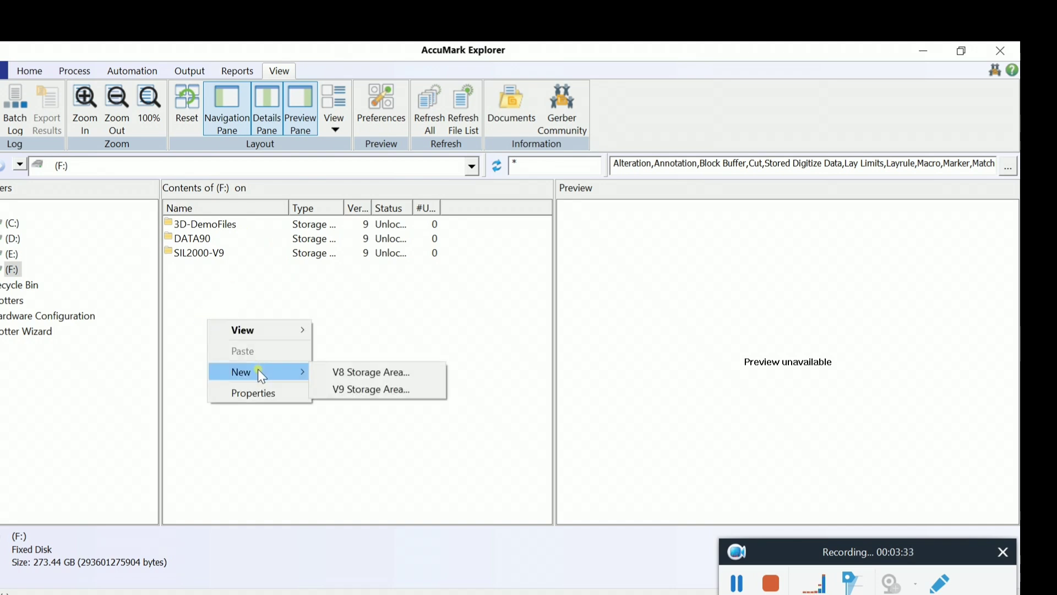
pyautogui.click(359, 389)
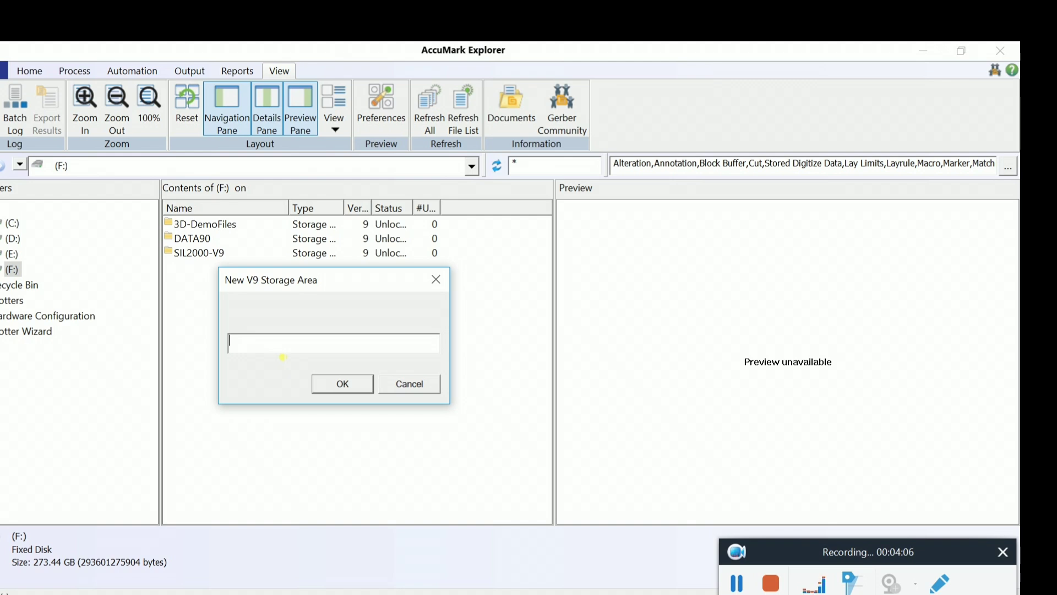
pyautogui.write('t')
pyautogui.press('BackSpace')
pyautogui.write('T')
pyautogui.press('BackSpace')
pyautogui.write('YTRA')
pyautogui.press('BackSpace')
pyautogui.press('BackSpace')
pyautogui.press('BackSpace')
pyautogui.press('BackSpace')
pyautogui.write('TRAMPOLIN')
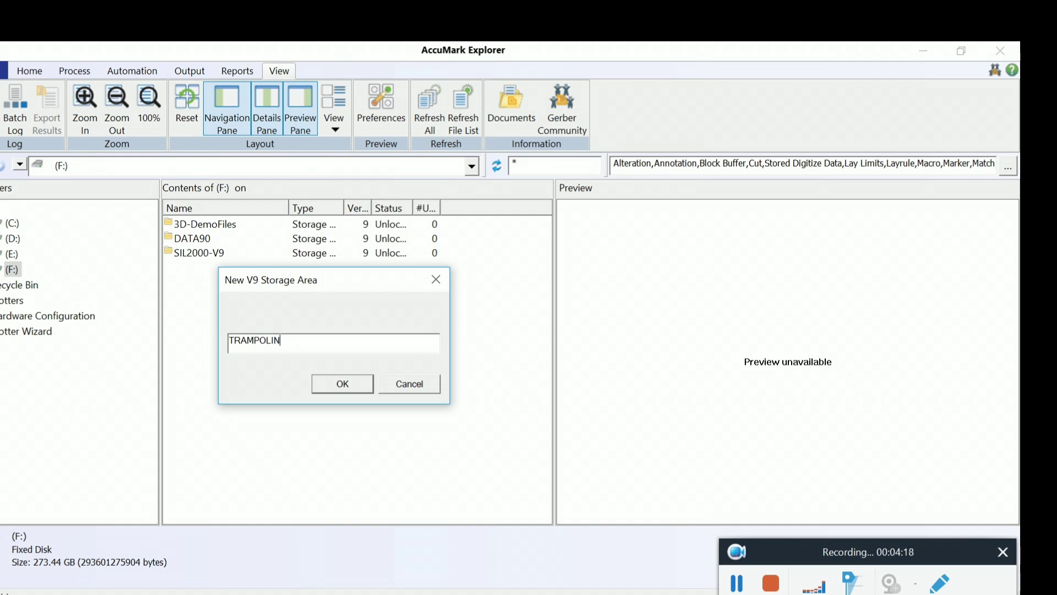
pyautogui.click(354, 381)
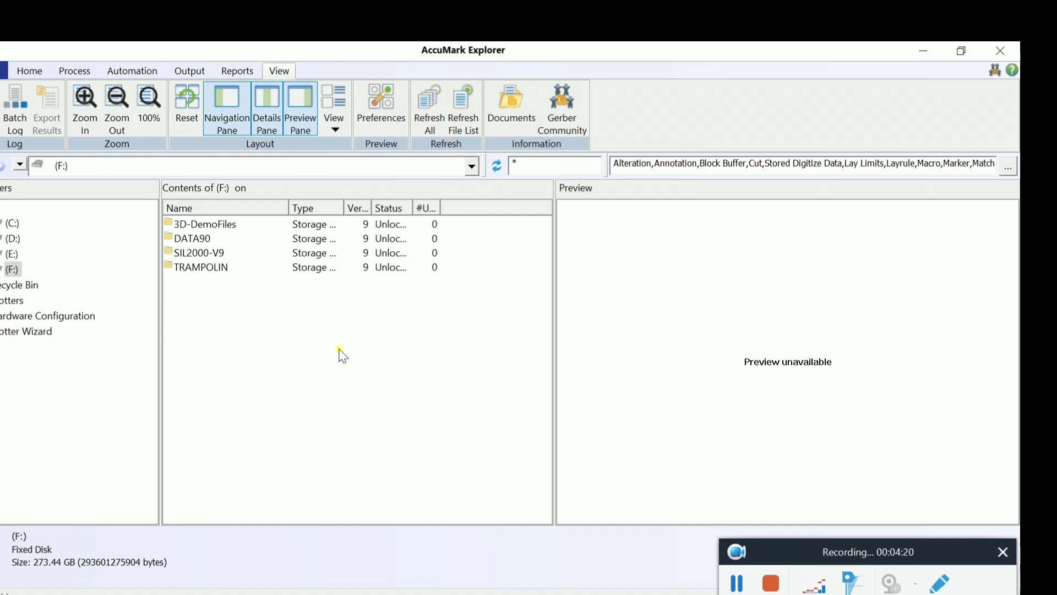
# Step: Open the TRAMPOLIN storage area and narrow the folder pane to give its contents more room
pyautogui.doubleClick(225, 270)
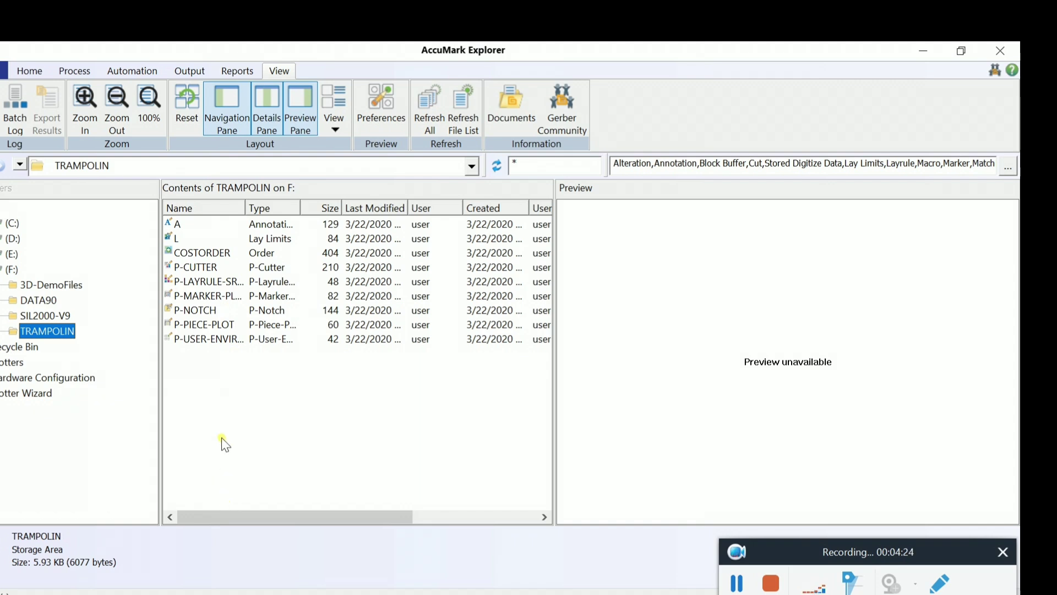
pyautogui.moveTo(161, 365); pyautogui.dragTo(109, 366)
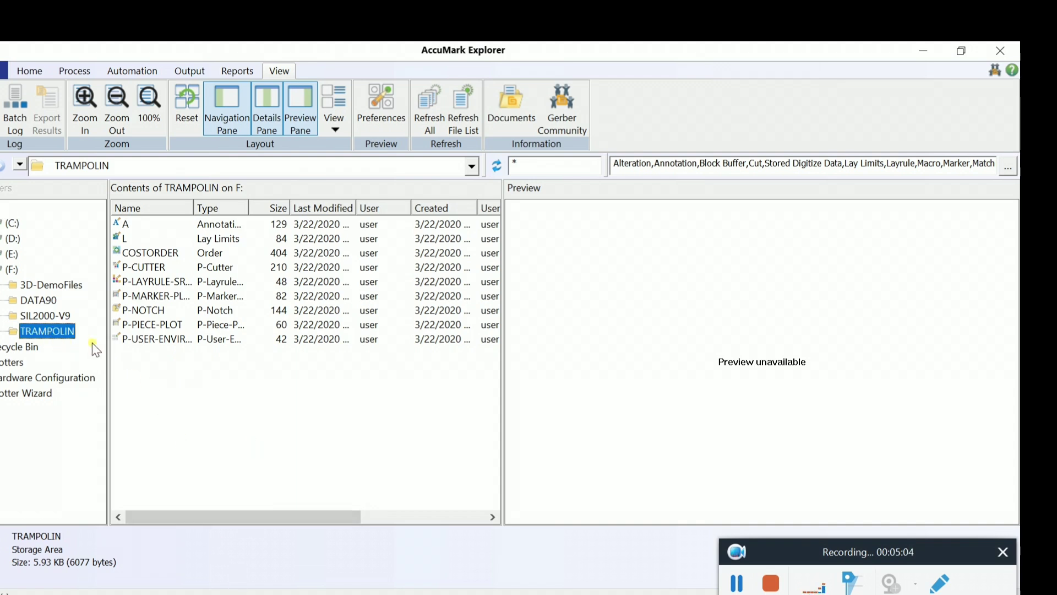
pyautogui.click(168, 360)
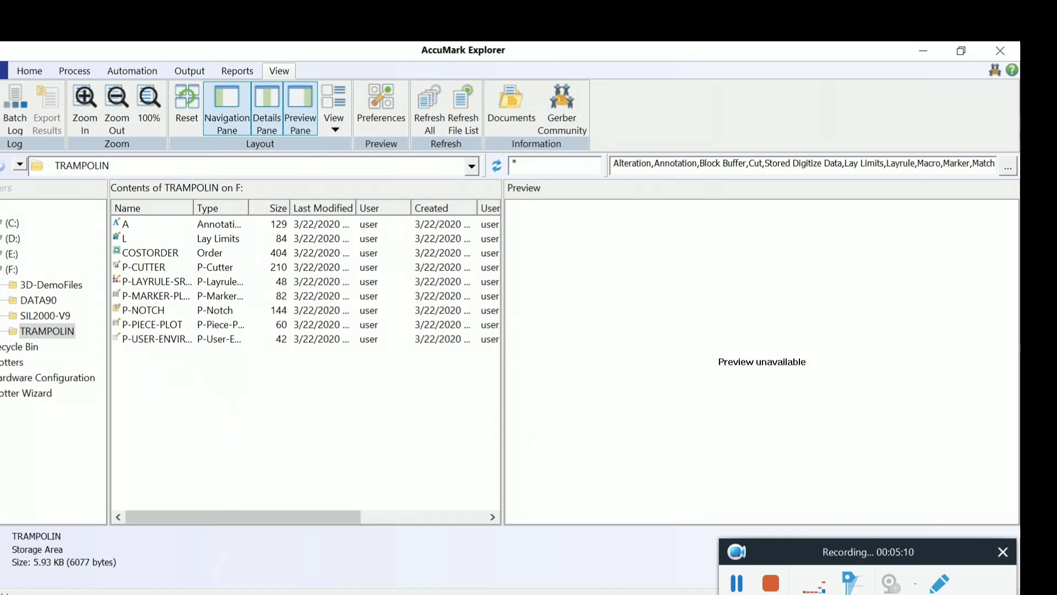
# Step: Switch to Pattern Design and open the path settings in its preferences
pyautogui.click(188, 594)
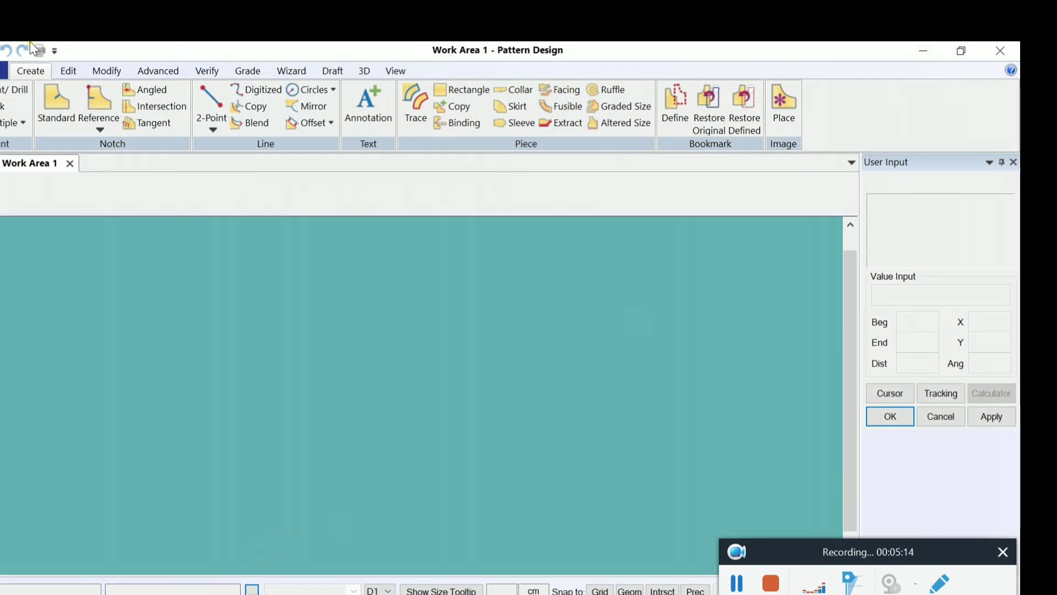
pyautogui.click(65, 74)
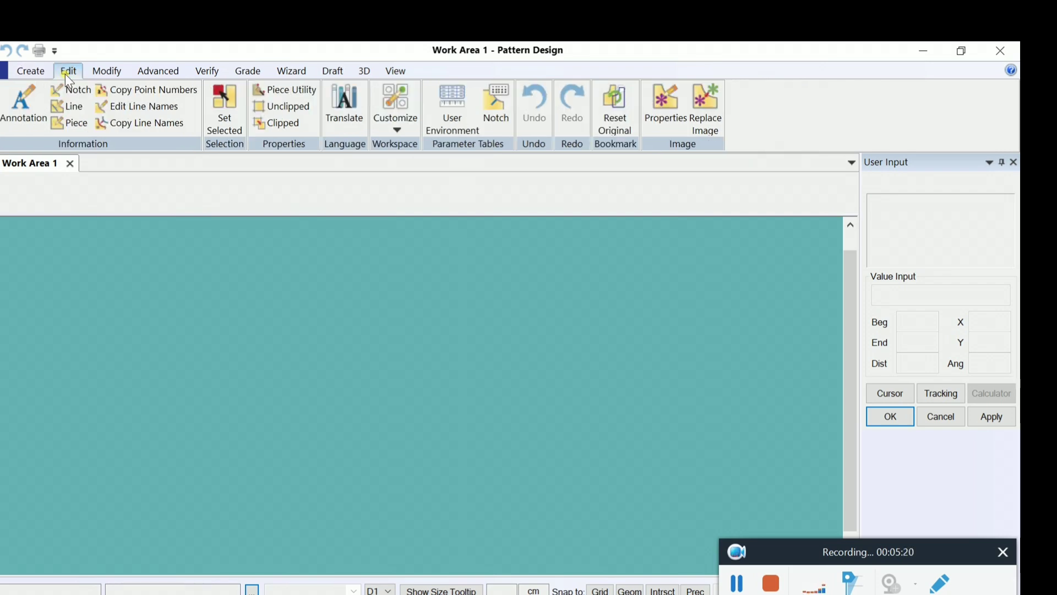
pyautogui.click(396, 124)
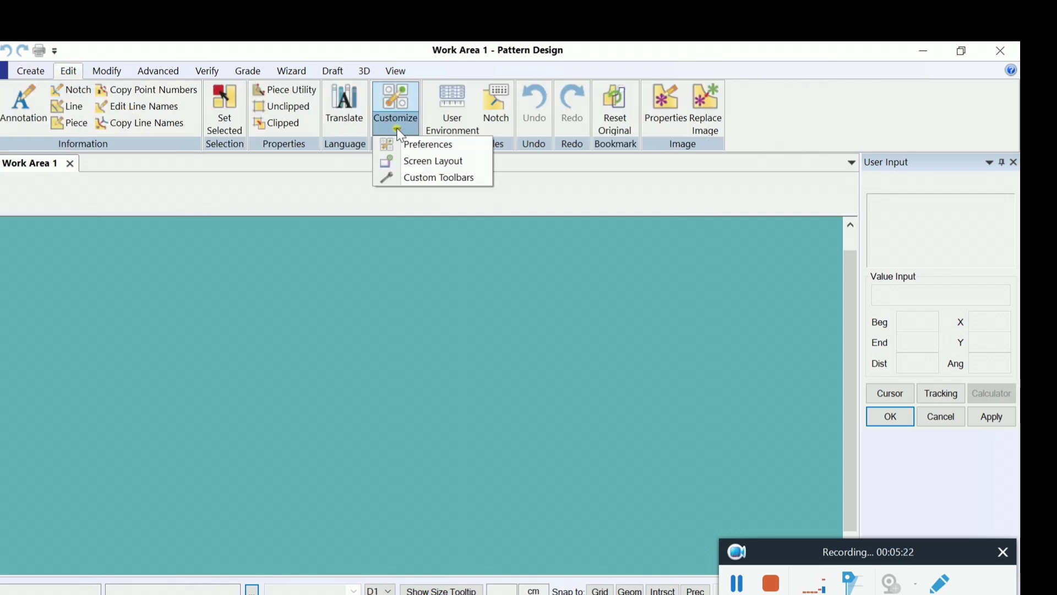
pyautogui.click(420, 150)
pyautogui.click(421, 150)
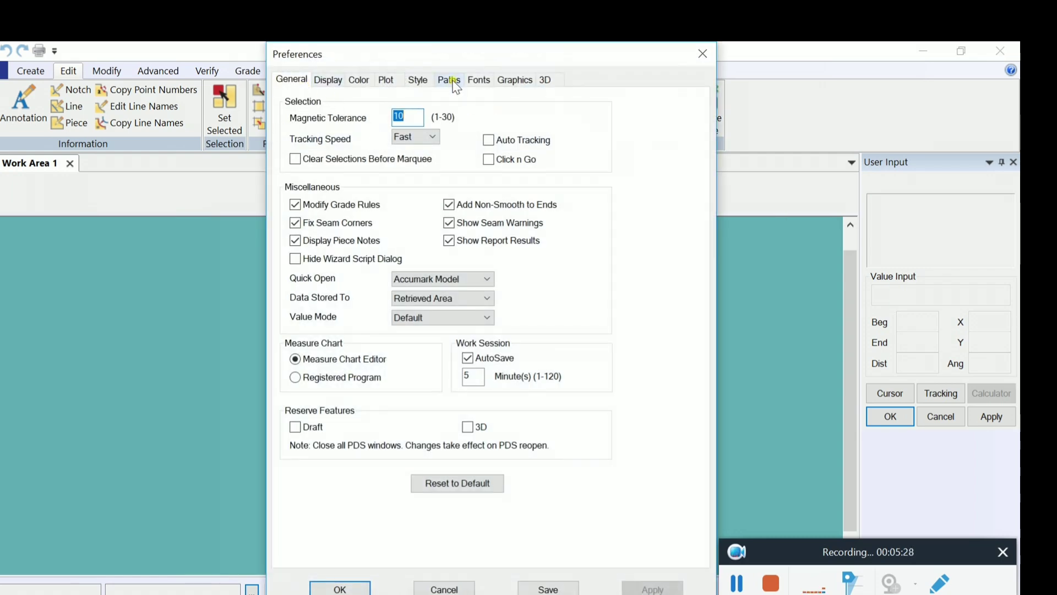
pyautogui.click(449, 81)
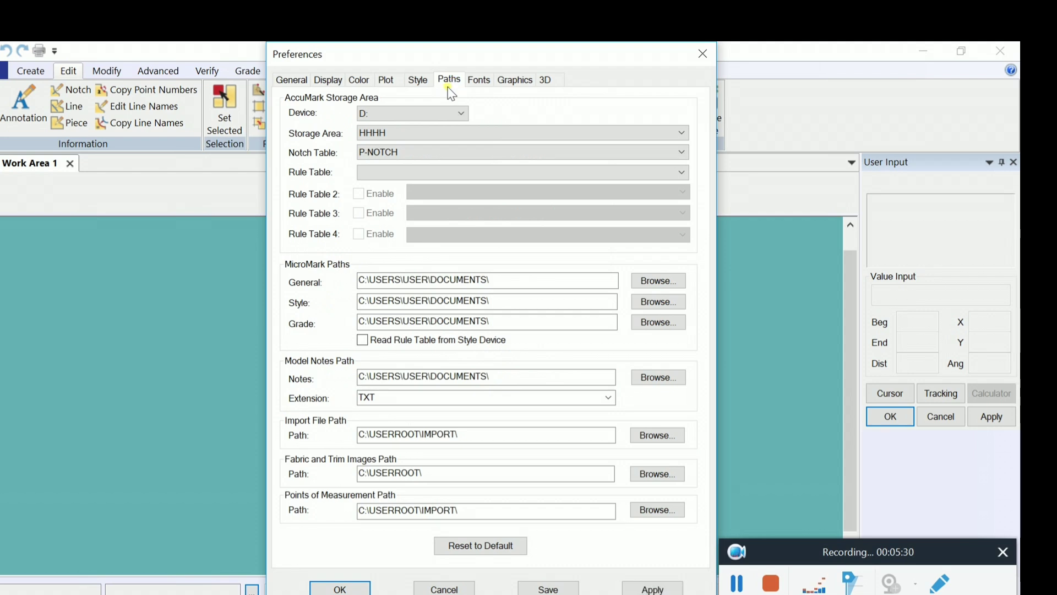
# Step: Set the AccuMark device to F: and the storage area to TRAMPOLIN, and save and confirm the preferences
pyautogui.click(410, 113)
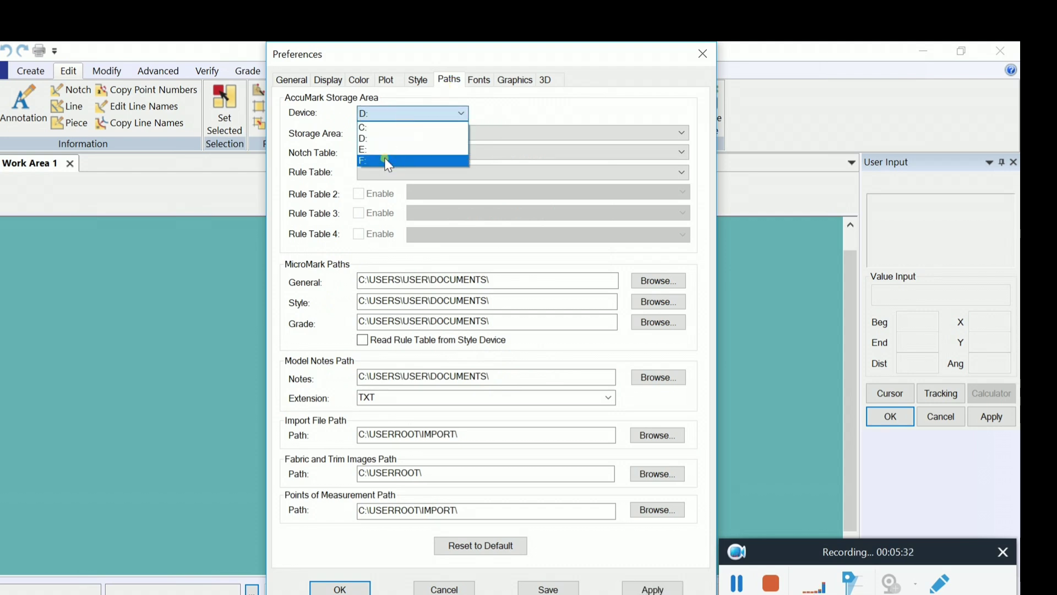
pyautogui.click(387, 160)
pyautogui.click(417, 135)
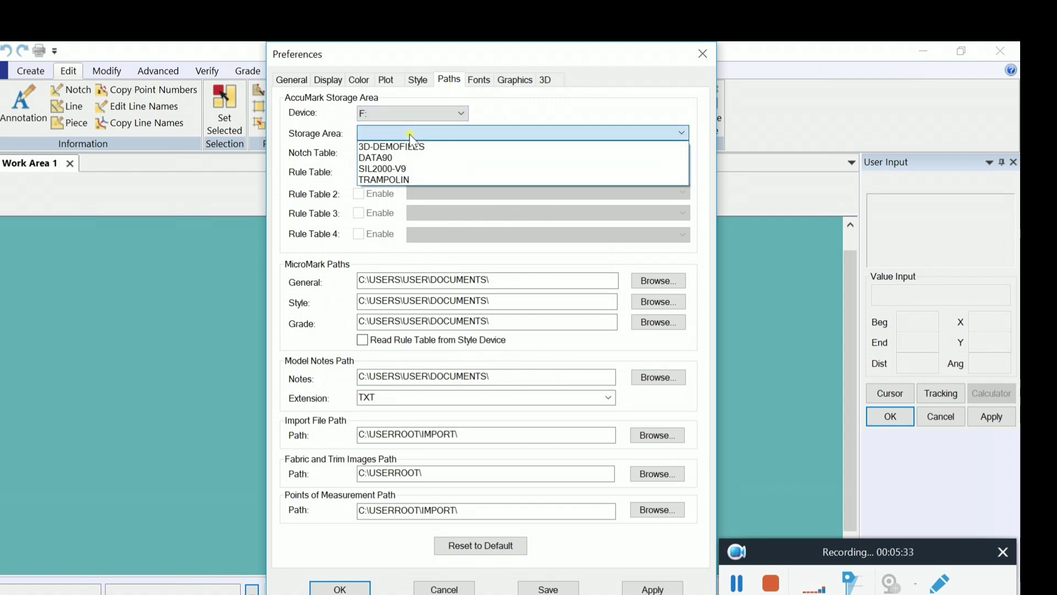
pyautogui.click(398, 182)
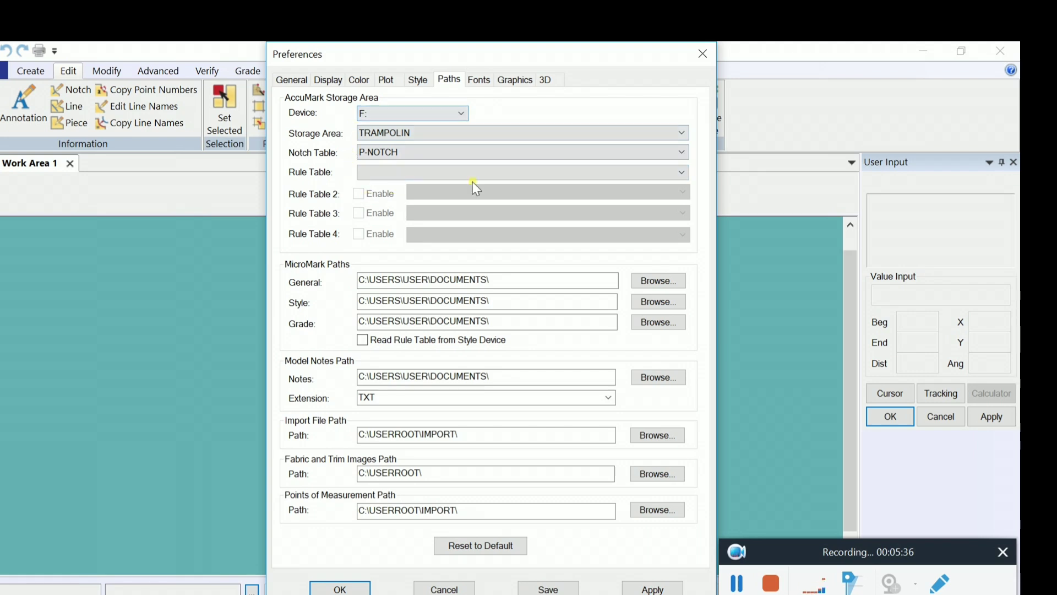
pyautogui.click(547, 588)
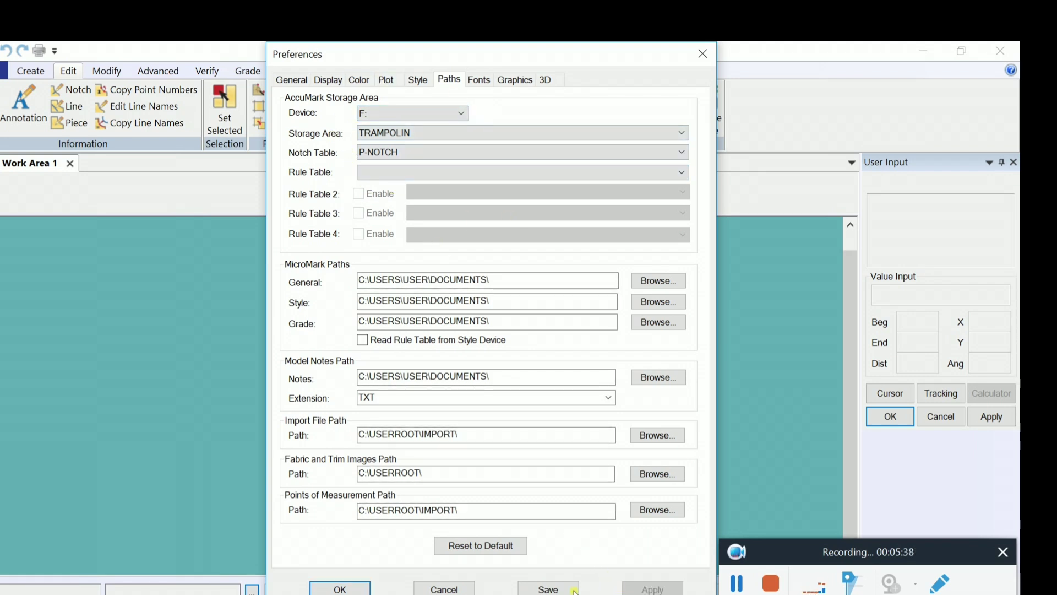
pyautogui.click(353, 588)
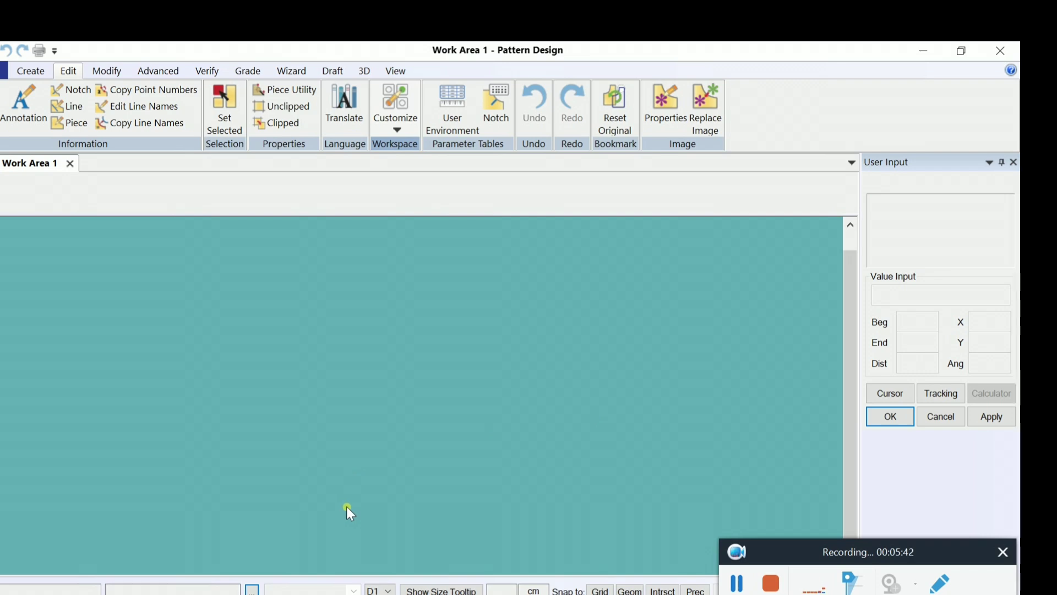
# Step: Check the TRAMPOLIN storage area in AccuMark Explorer and return to Pattern Design
pyautogui.hotkey('alt', 'Tab')
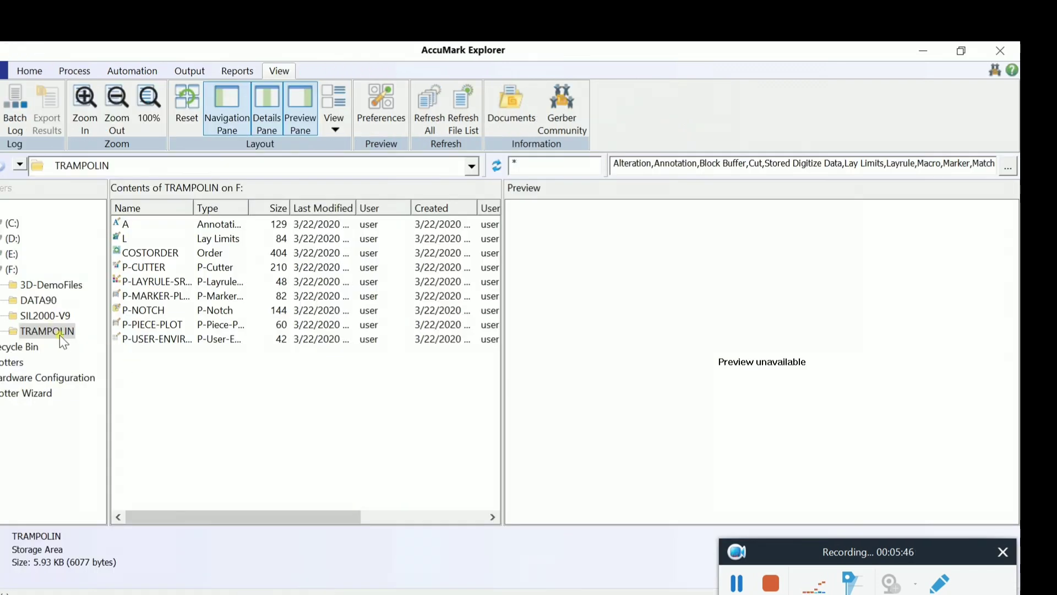
pyautogui.hotkey('alt', 'Tab')
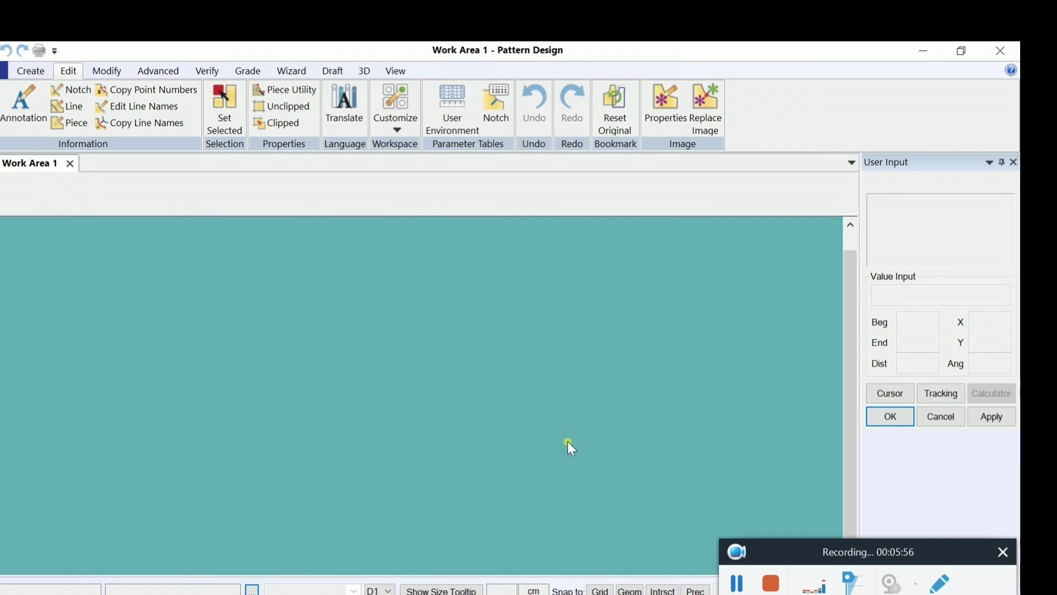
pyautogui.moveTo(228, 594)
pyautogui.moveTo(805, 551); pyautogui.dragTo(796, 594)
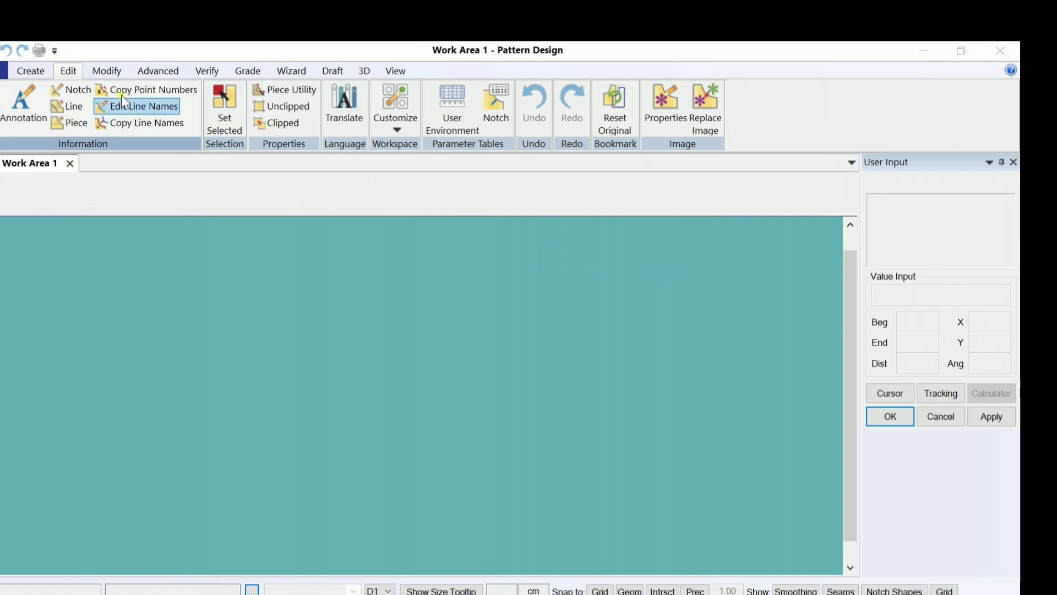
# Step: Open the user environment table of the TRAMPOLIN storage area, set its notation to Imperial and save it
pyautogui.click(465, 130)
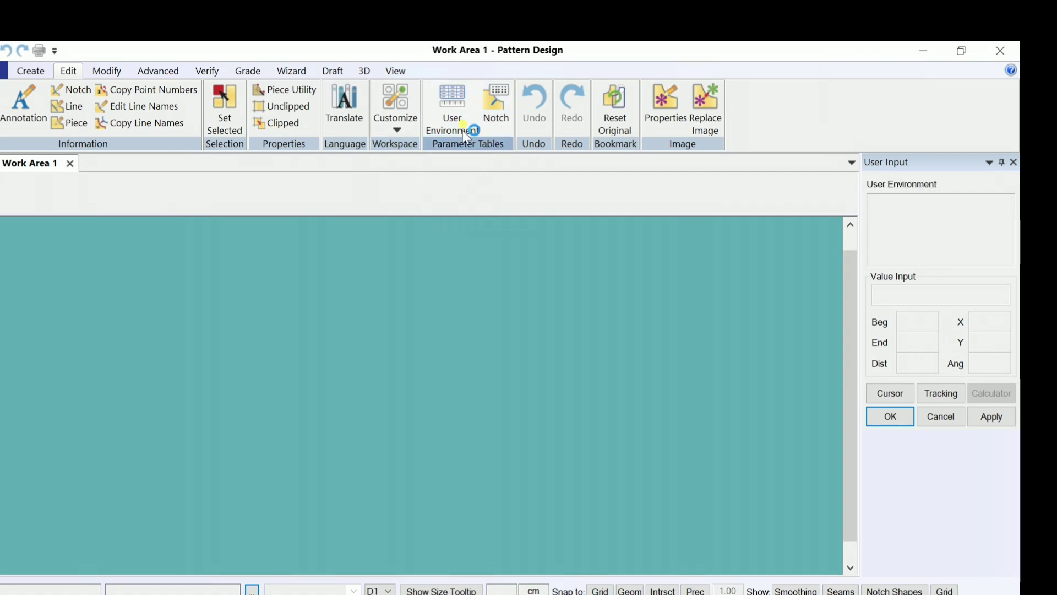
pyautogui.click(258, 99)
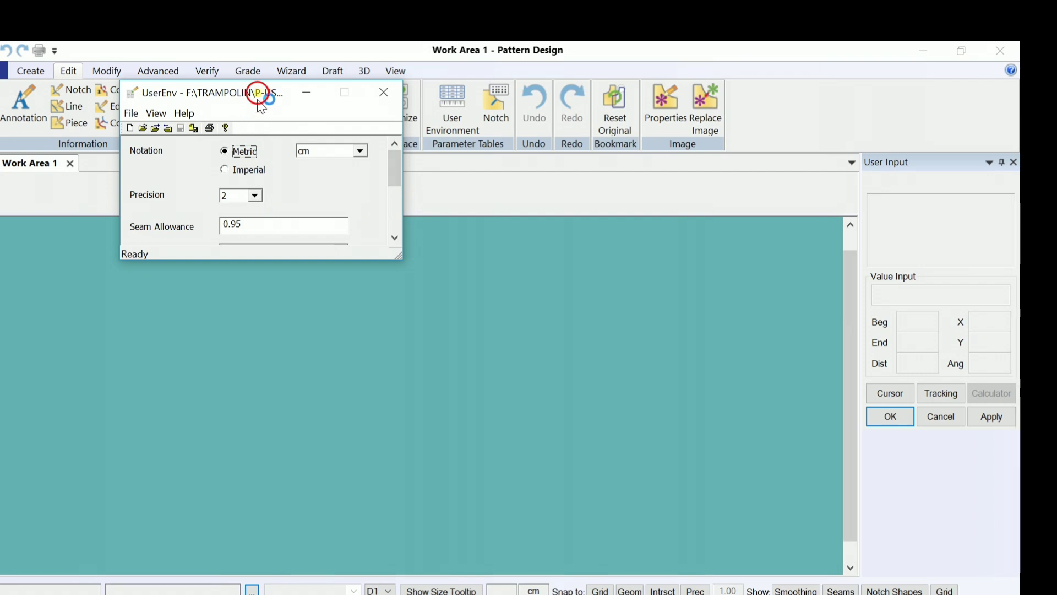
pyautogui.moveTo(261, 108); pyautogui.dragTo(293, 188)
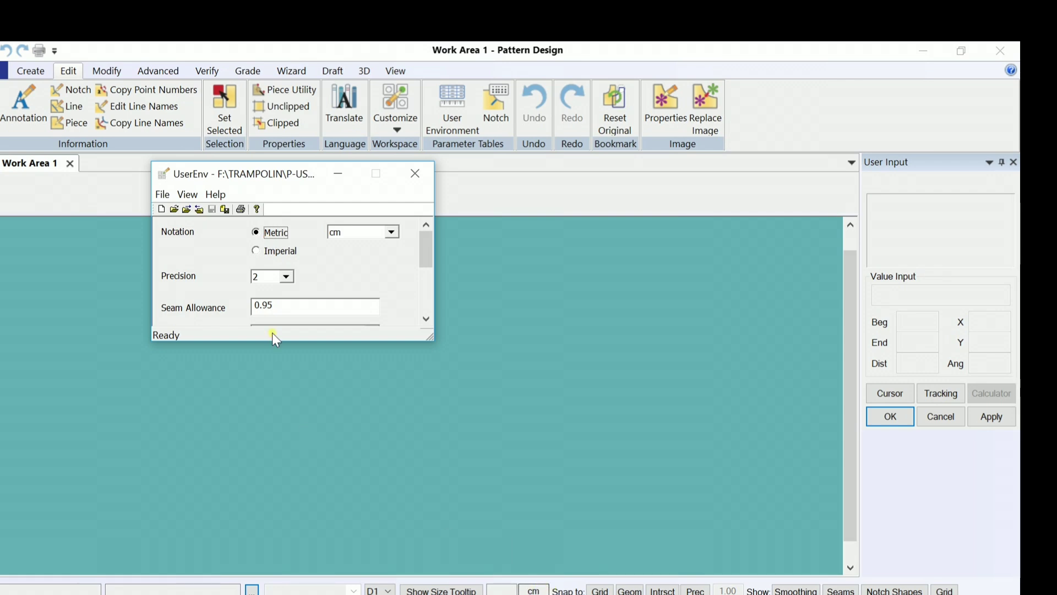
pyautogui.click(277, 252)
pyautogui.click(212, 210)
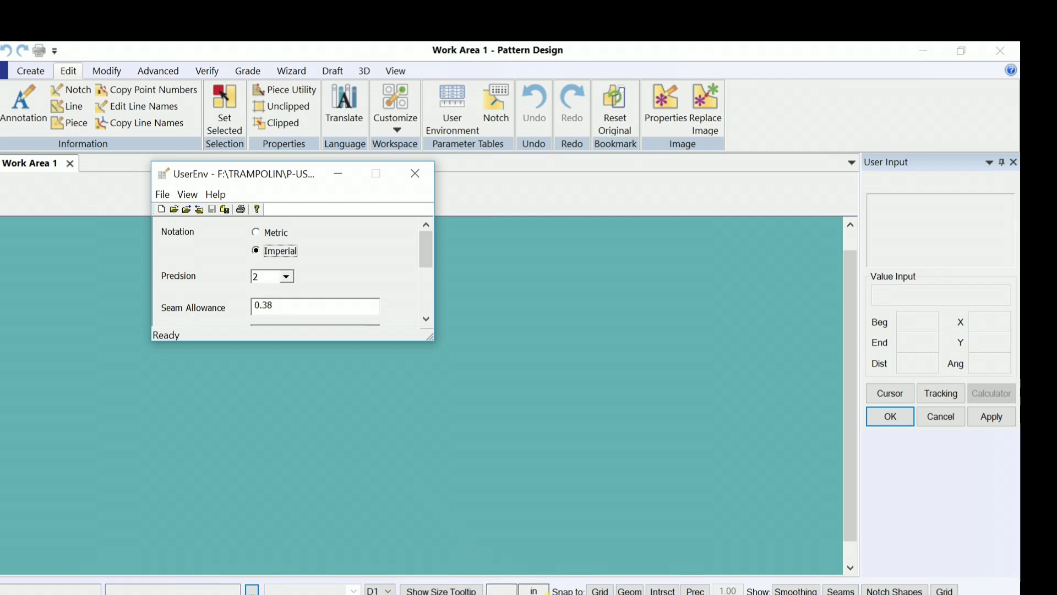
# Step: Set the user environment notation to Metric in cm, save the table and close it
pyautogui.click(272, 234)
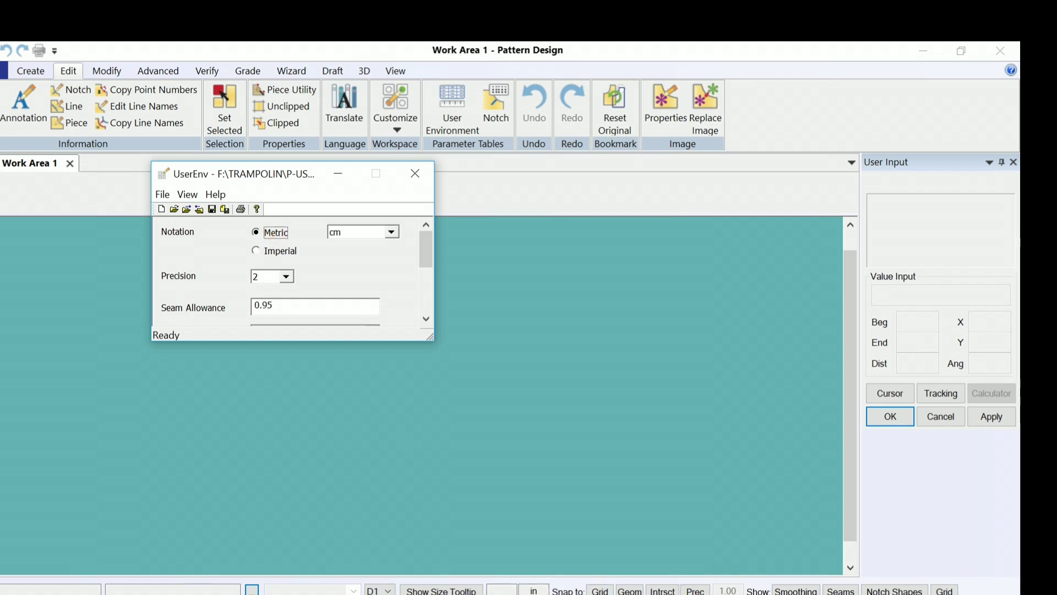
pyautogui.click(213, 211)
pyautogui.click(420, 177)
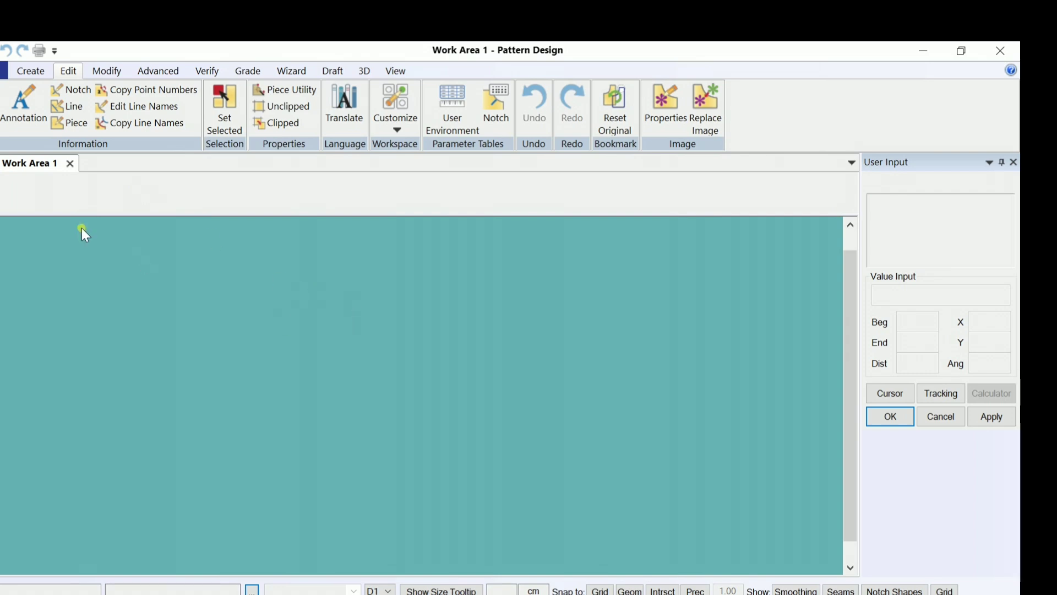
pyautogui.click(31, 70)
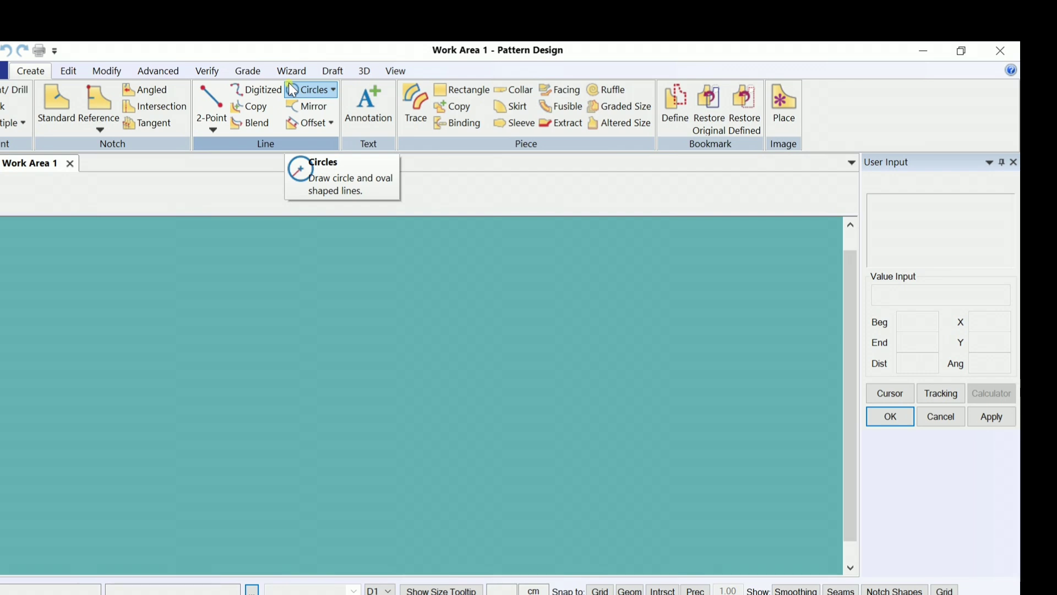
pyautogui.click(3, 77)
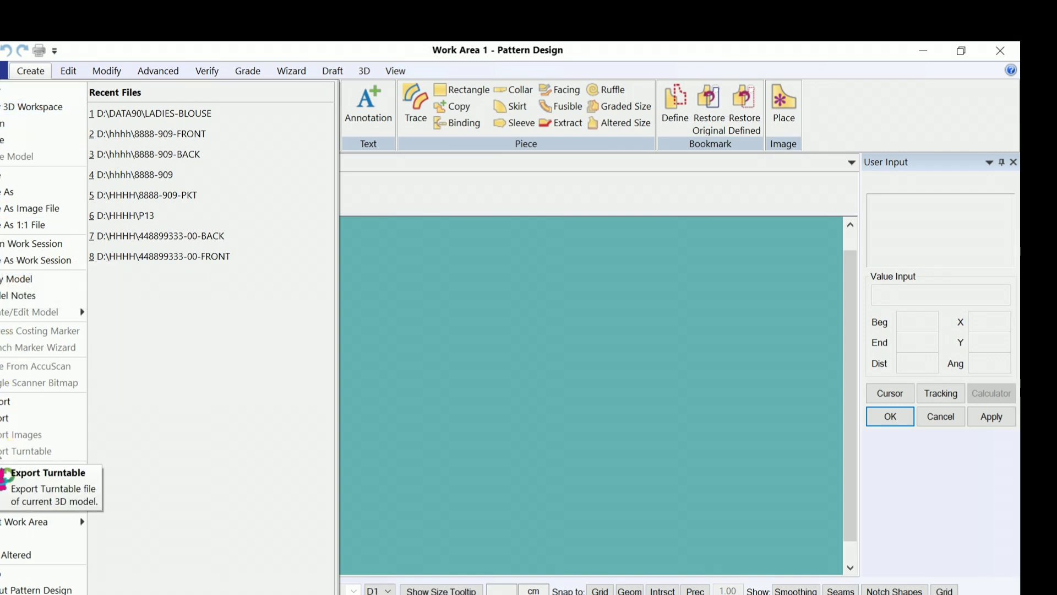
pyautogui.click(39, 75)
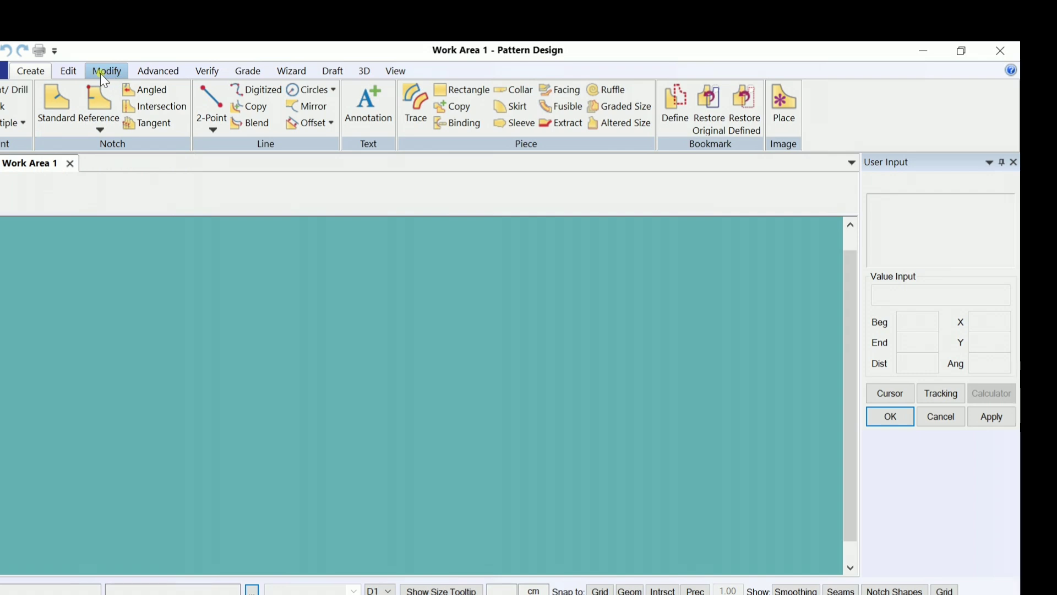
# Step: Look through the Edit, Modify, Advanced, Verify and Grade commands and the recent files list
pyautogui.click(69, 71)
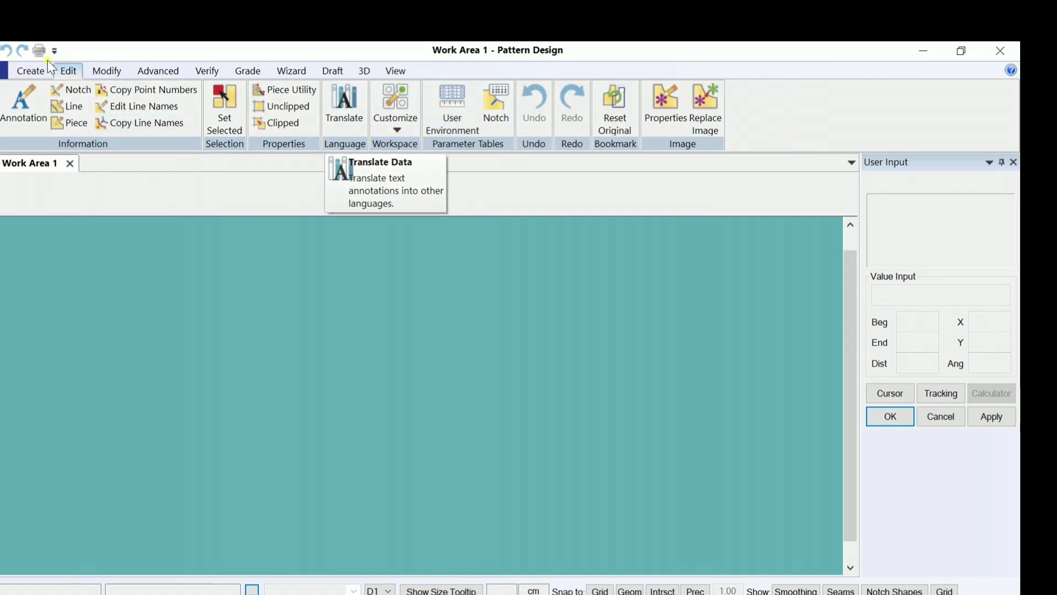
pyautogui.click(98, 73)
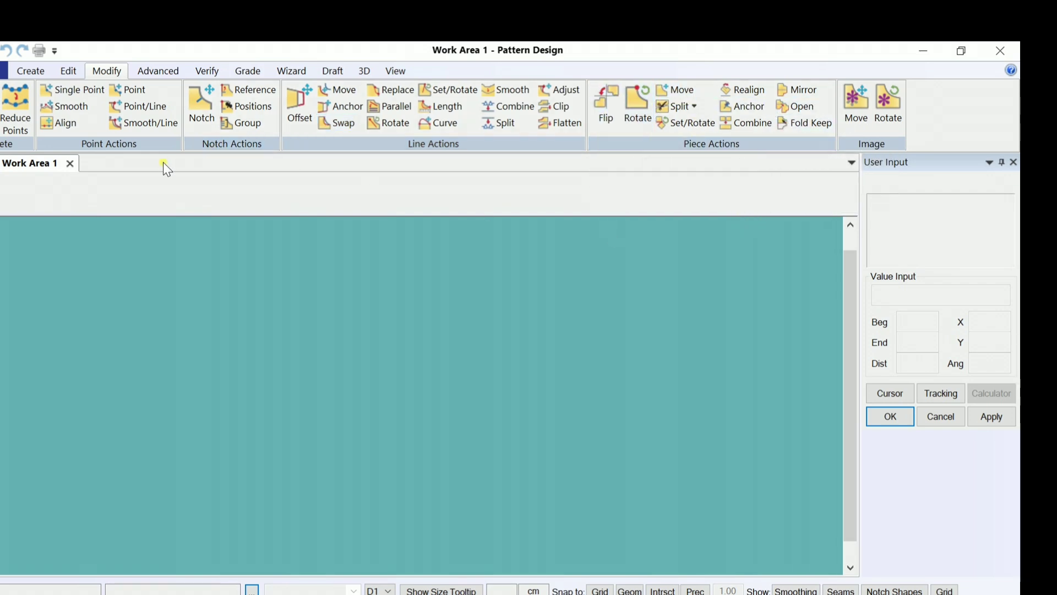
pyautogui.click(156, 74)
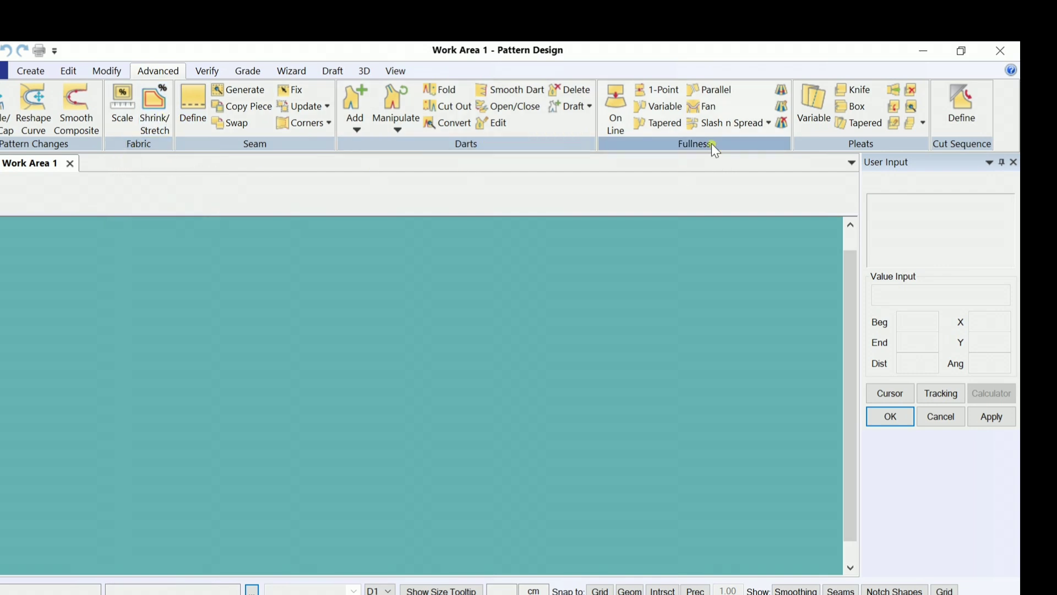
pyautogui.click(210, 71)
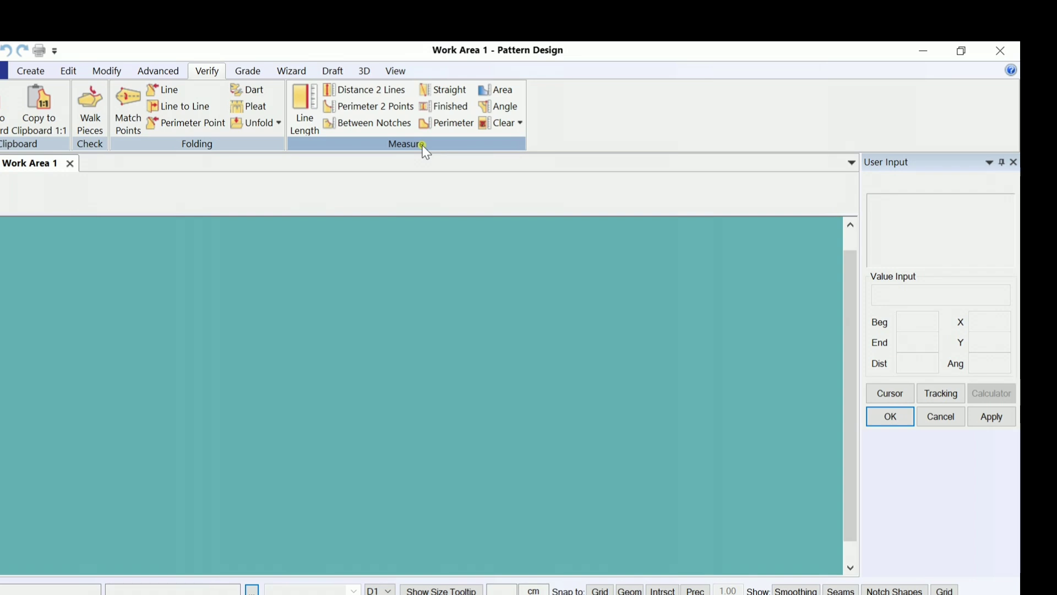
pyautogui.click(247, 71)
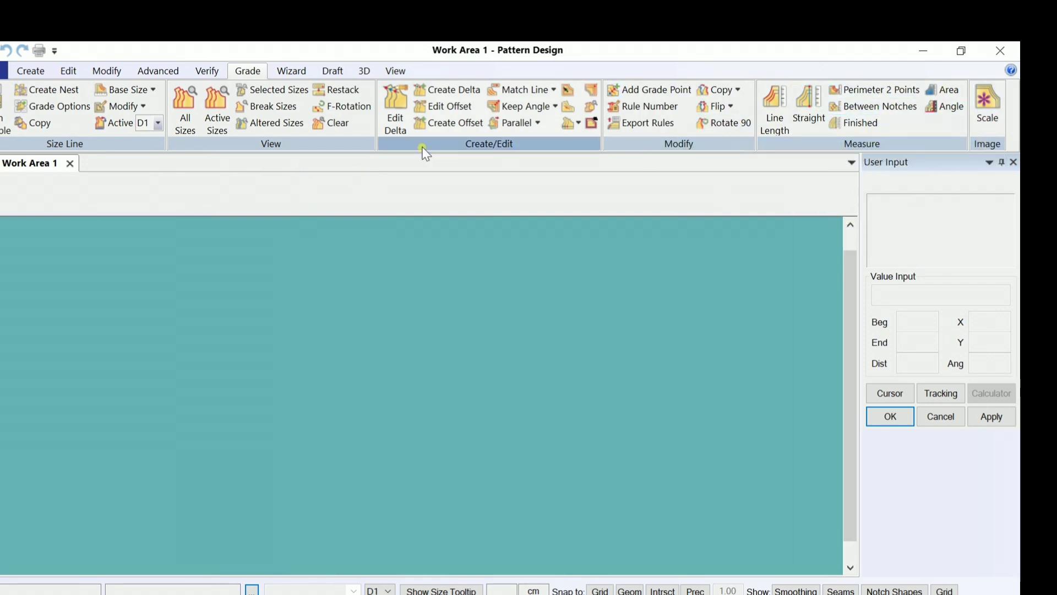
pyautogui.click(31, 72)
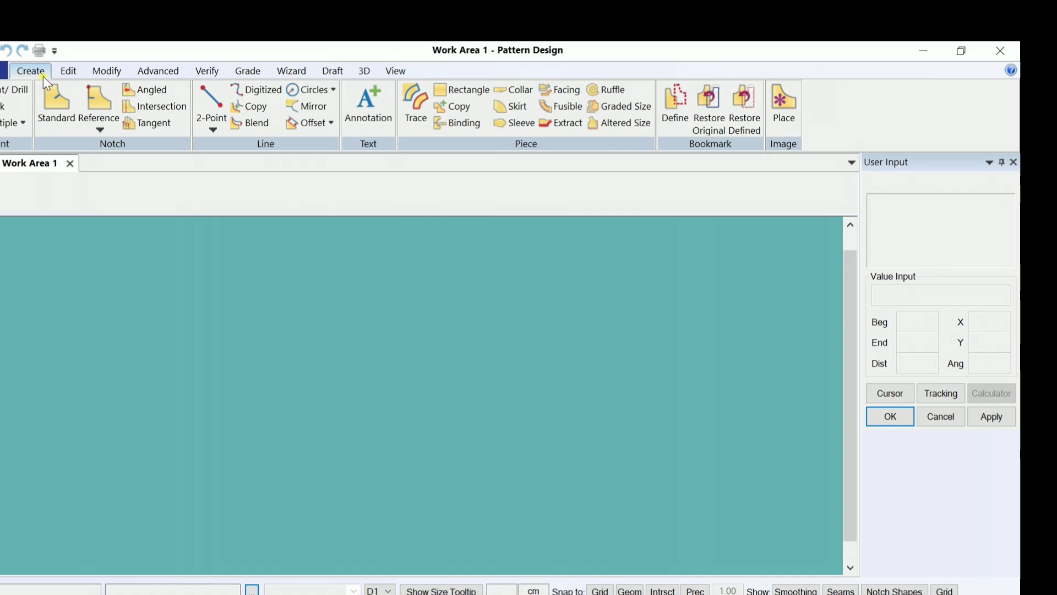
pyautogui.click(105, 71)
pyautogui.click(155, 80)
pyautogui.click(207, 72)
pyautogui.click(249, 71)
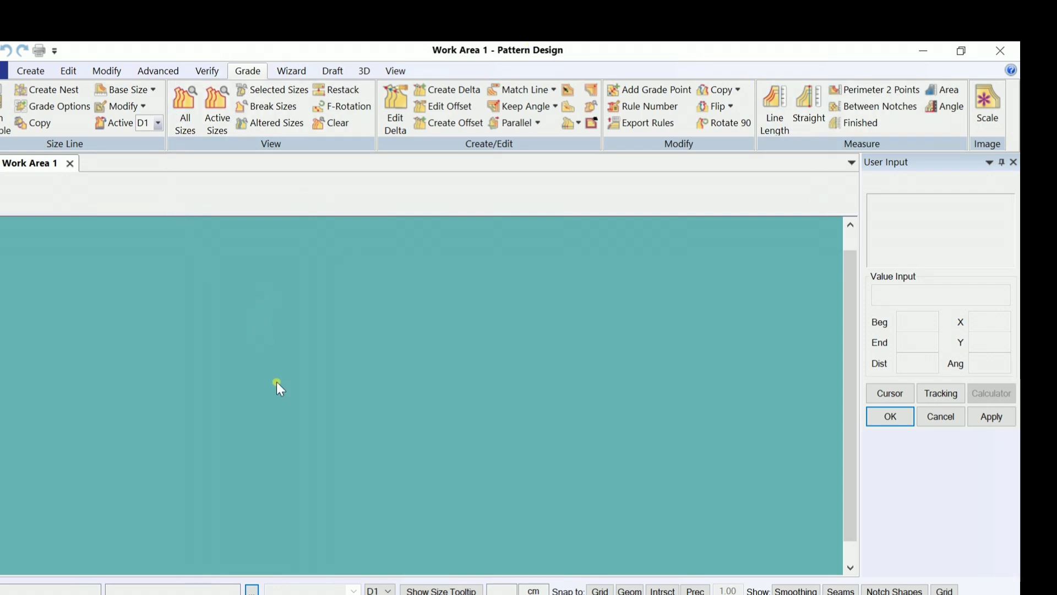
pyautogui.click(3, 71)
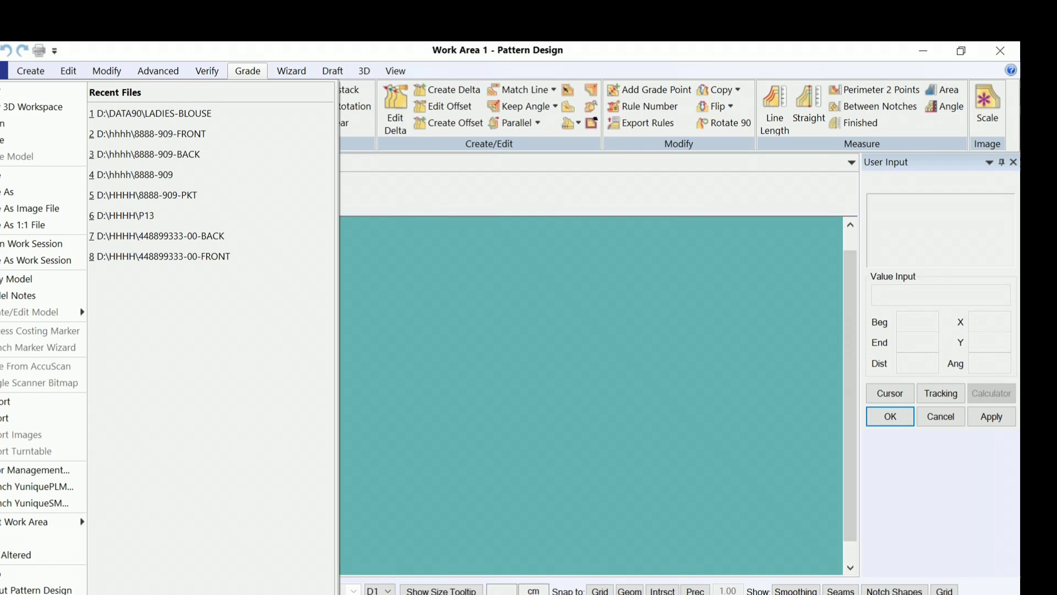
pyautogui.click(385, 312)
# Step: Sketch a rectangular piece about 84.8 cm wide and 38.3 cm high in the work area with the Rectangle command
pyautogui.click(40, 77)
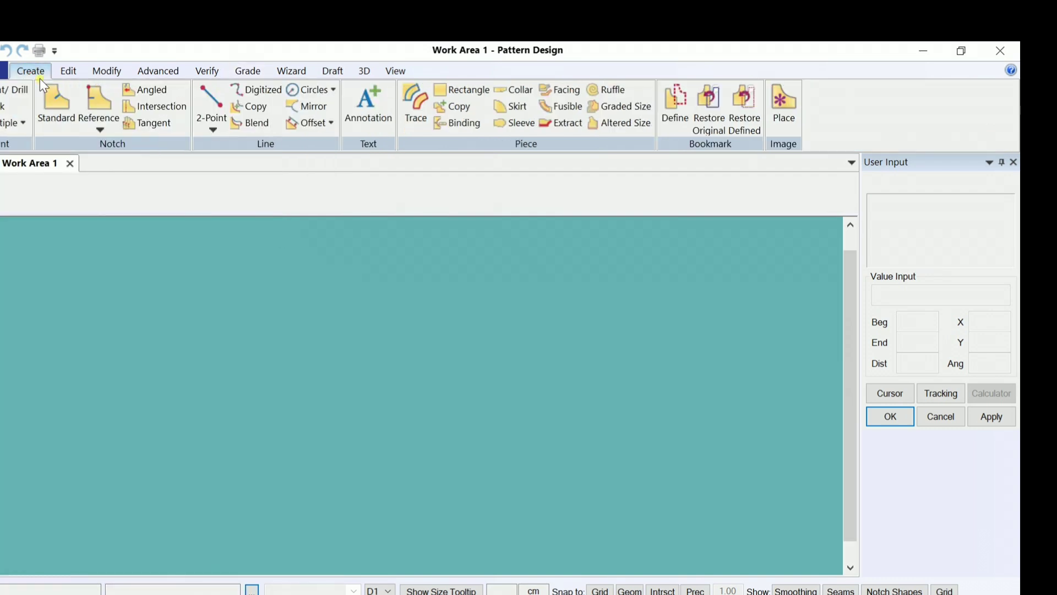
pyautogui.click(464, 95)
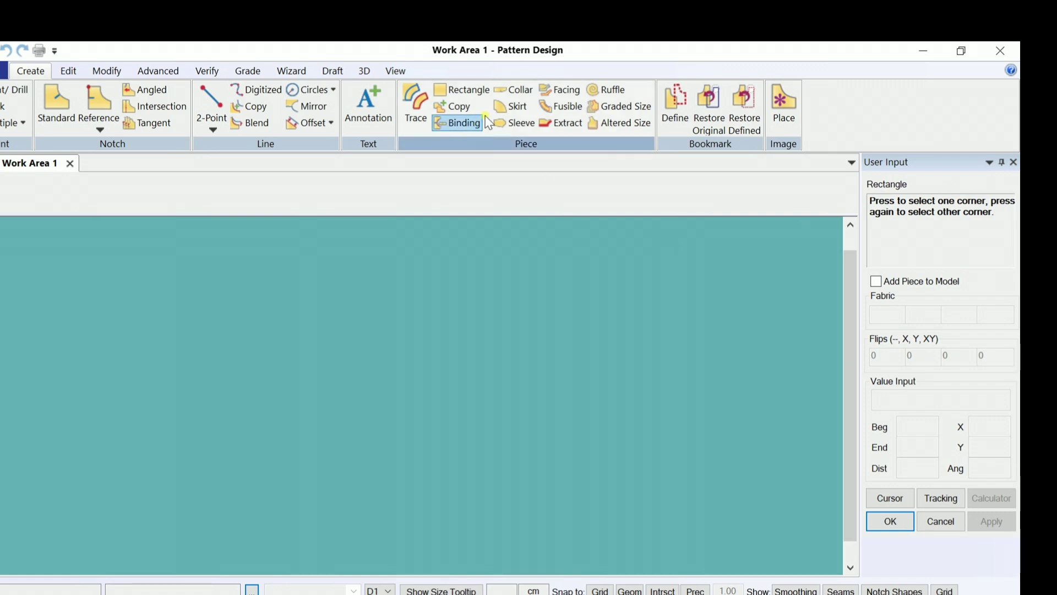
pyautogui.click(479, 100)
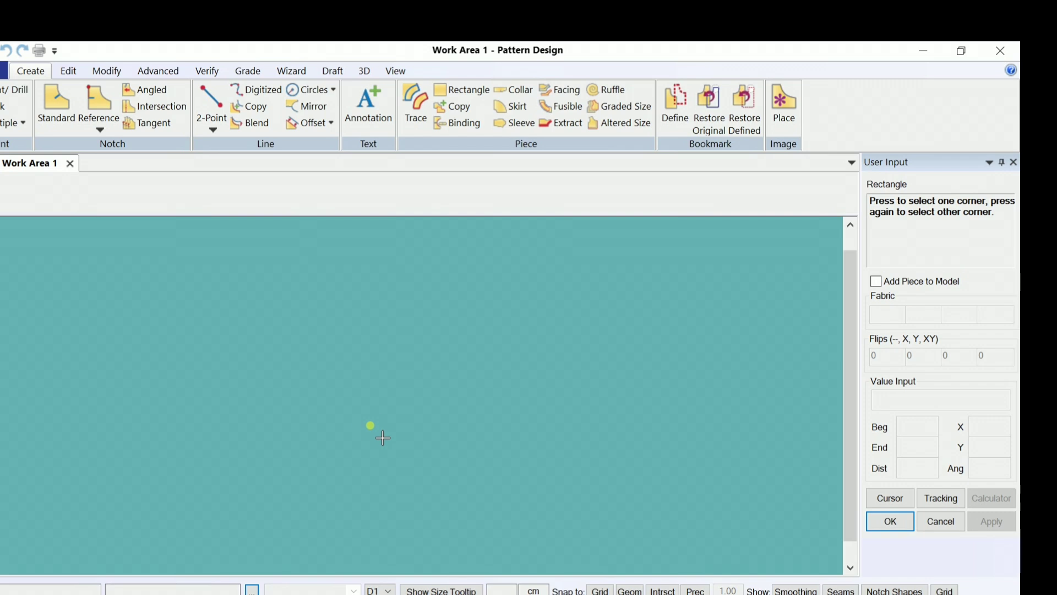
pyautogui.press('F12')
pyautogui.press('F12')
pyautogui.click(180, 324)
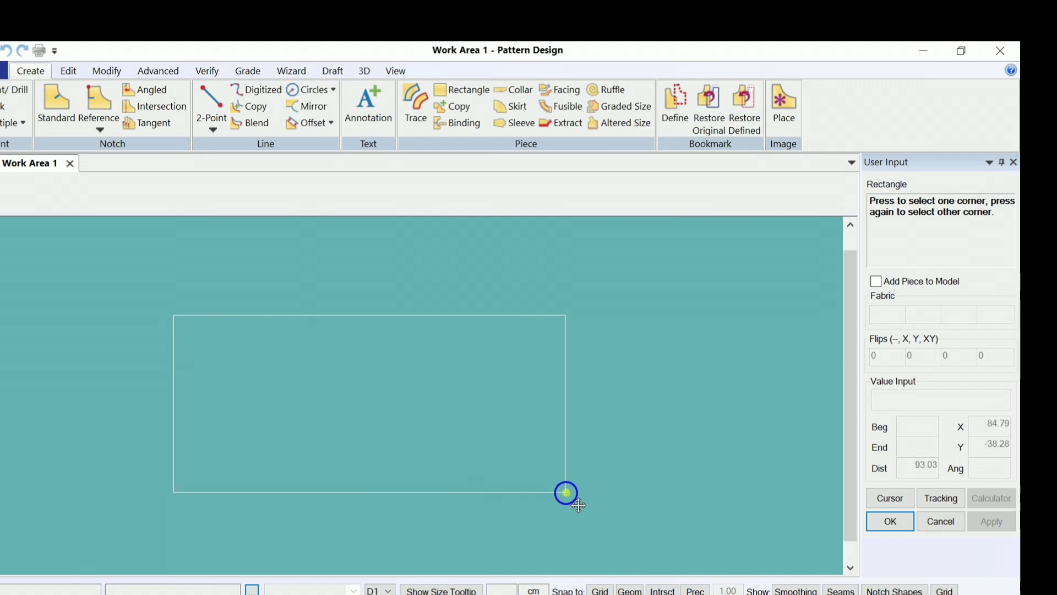
pyautogui.click(566, 492)
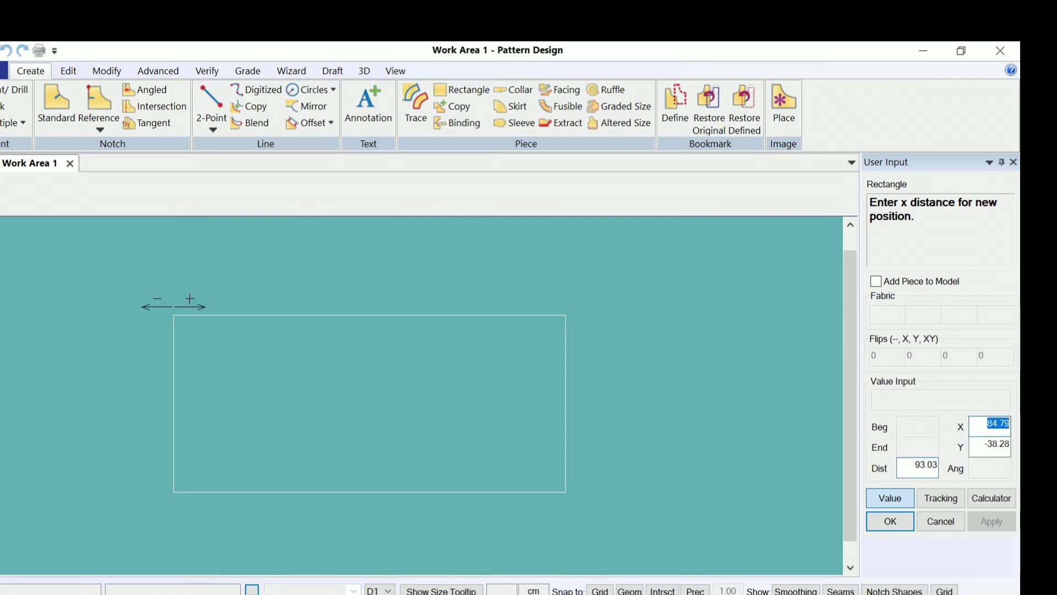
# Step: Set the rectangle's X distance to 72 cm and its Y distance to 30 cm, and accept the shape
pyautogui.write('72')
pyautogui.press('Return')
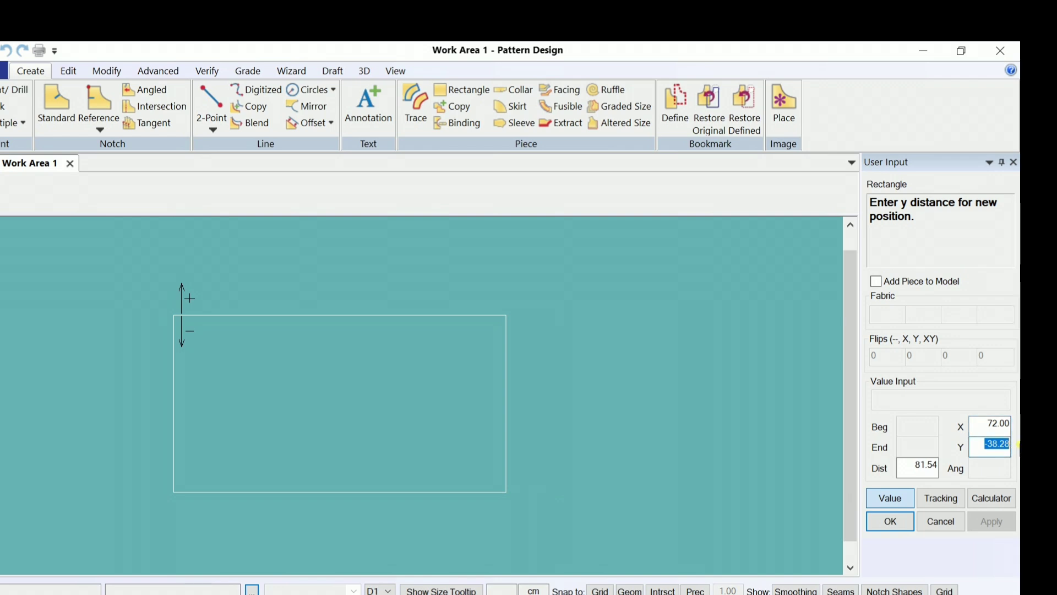
pyautogui.write('2')
pyautogui.write('30')
pyautogui.press('Return')
pyautogui.rightClick(580, 366)
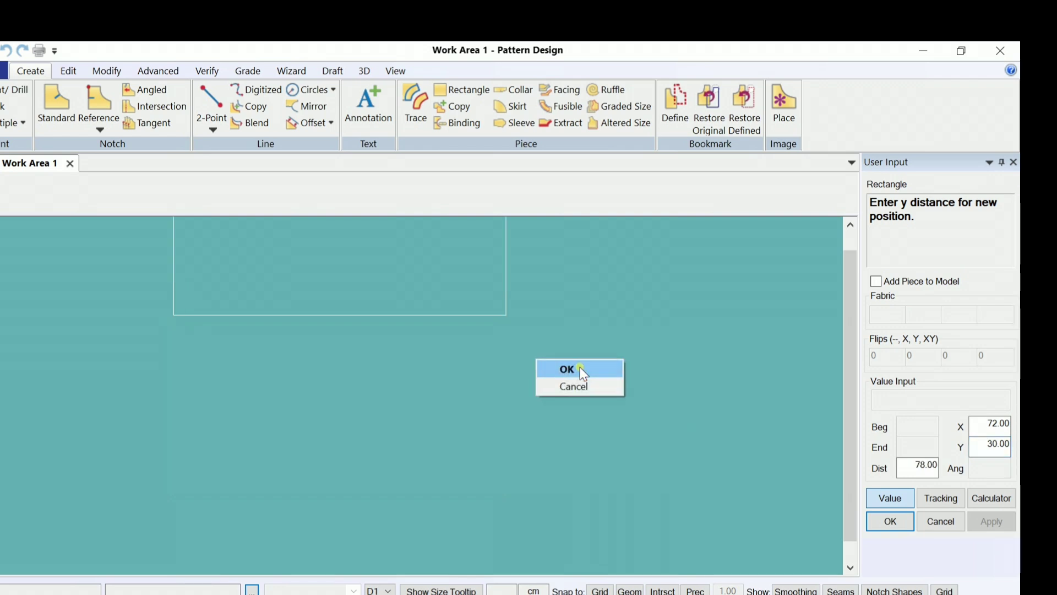
pyautogui.click(579, 367)
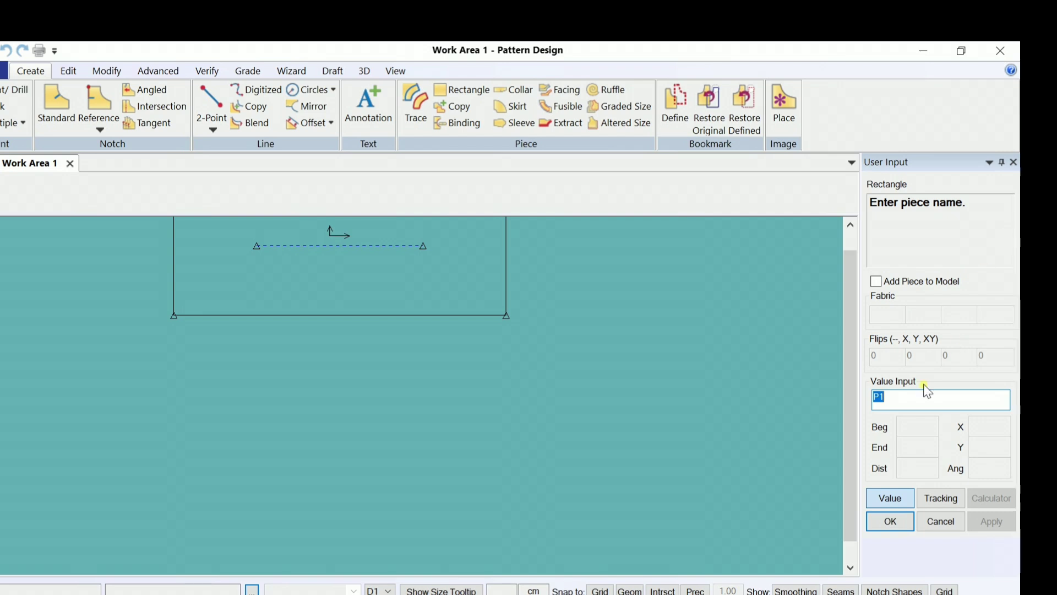
# Step: Name the rectangular piece 0099876- and finish the Rectangle command
pyautogui.write('5666')
pyautogui.moveTo(928, 405); pyautogui.dragTo(865, 420)
pyautogui.press('BackSpace')
pyautogui.write('0099876')
pyautogui.click(935, 403)
pyautogui.write('-')
pyautogui.rightClick(667, 385)
pyautogui.click(656, 376)
pyautogui.rightClick(656, 380)
pyautogui.click(656, 376)
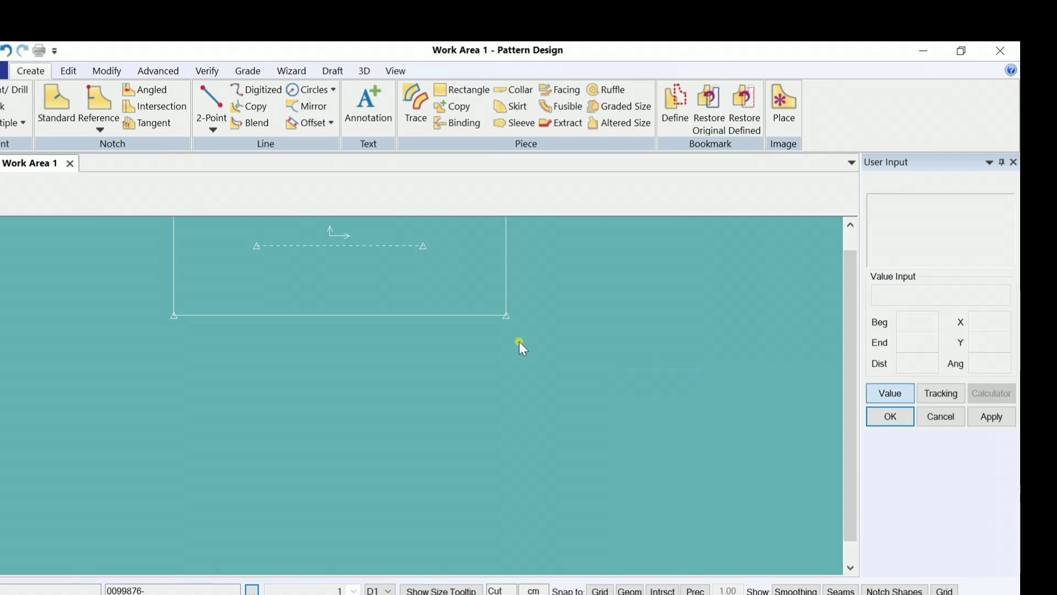
# Step: Examine the rectangular piece and its grain line at several magnifications
pyautogui.moveTo(434, 267); pyautogui.dragTo(434, 428)
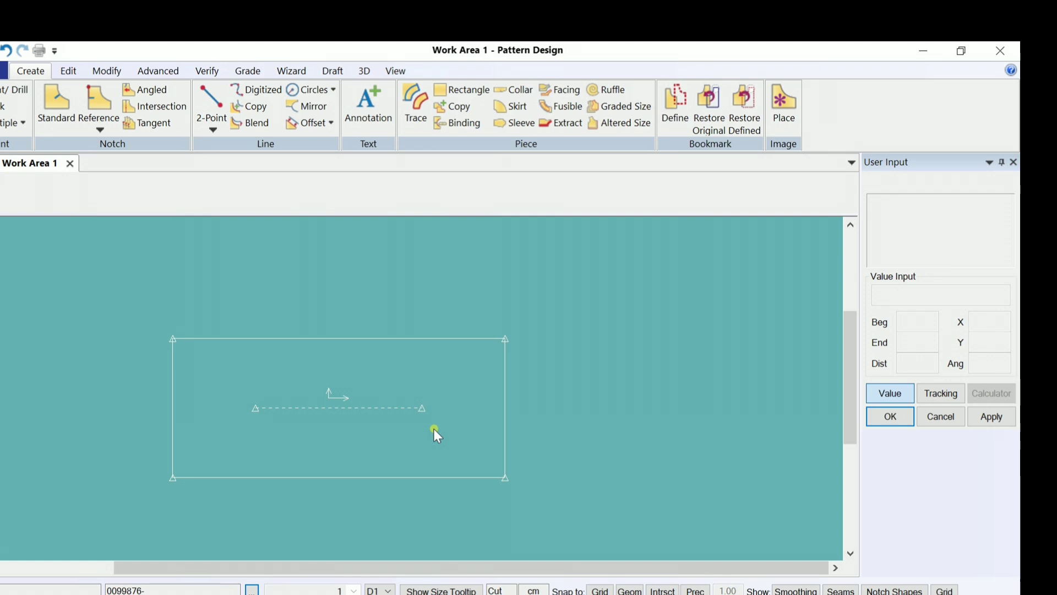
pyautogui.moveTo(434, 405); pyautogui.dragTo(451, 382, button='middle')
pyautogui.scroll(1, 433, 397)
pyautogui.scroll(-2, 432, 394)
pyautogui.scroll(1, 441, 372)
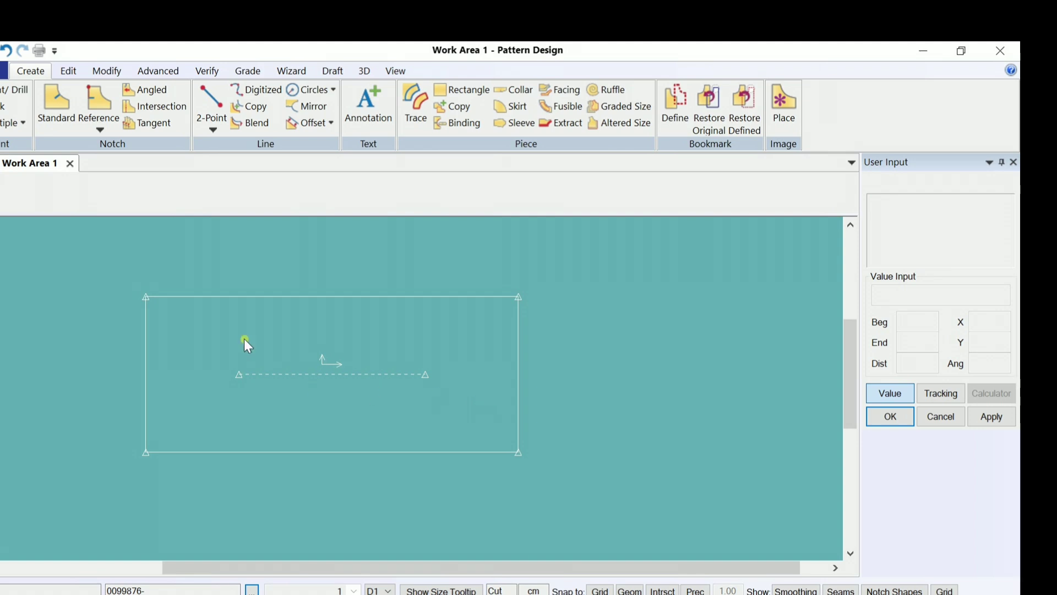
pyautogui.scroll(2, 310, 326)
pyautogui.moveTo(314, 322); pyautogui.dragTo(312, 302, button='middle')
pyautogui.scroll(-1, 359, 355)
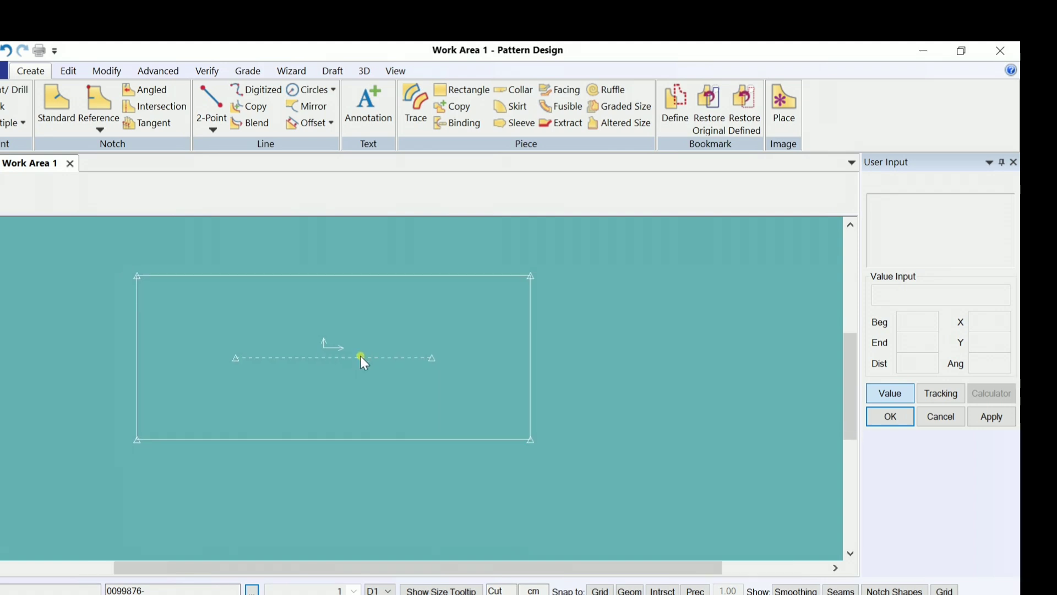
pyautogui.scroll(-1, 488, 316)
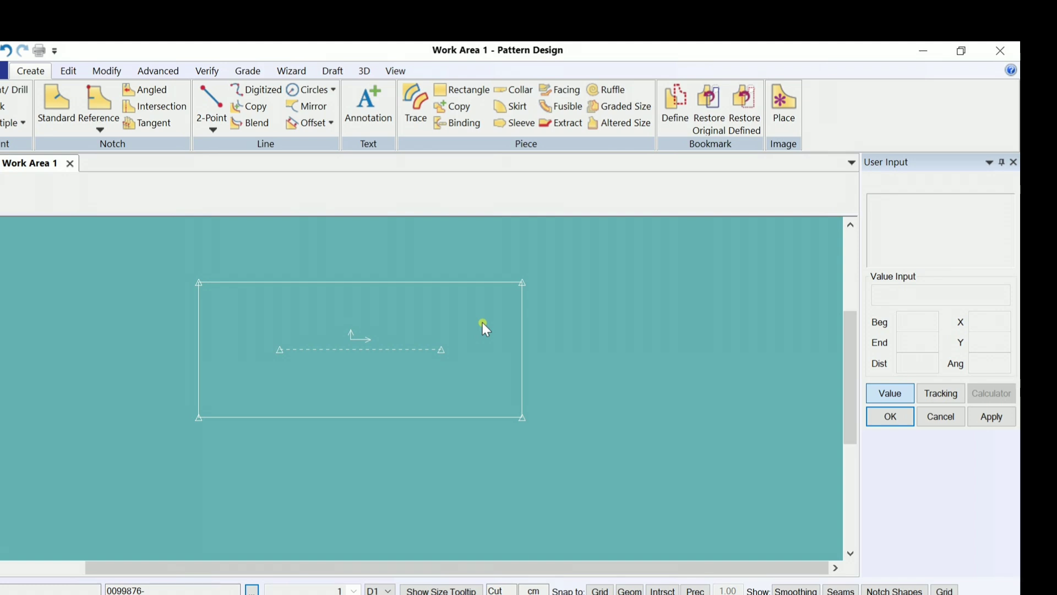
pyautogui.scroll(1, 494, 345)
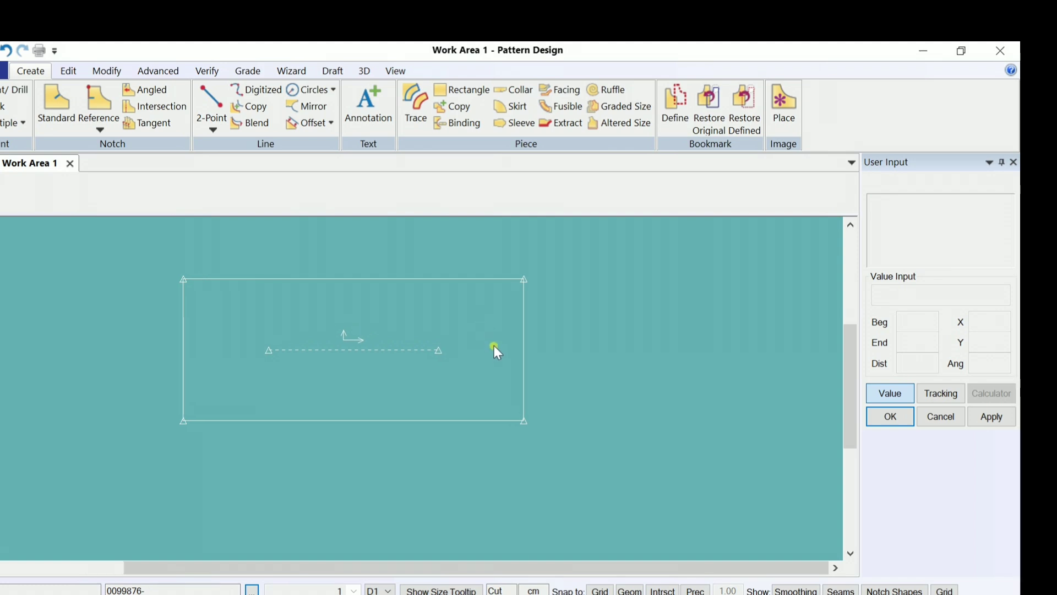
pyautogui.scroll(-2, 494, 345)
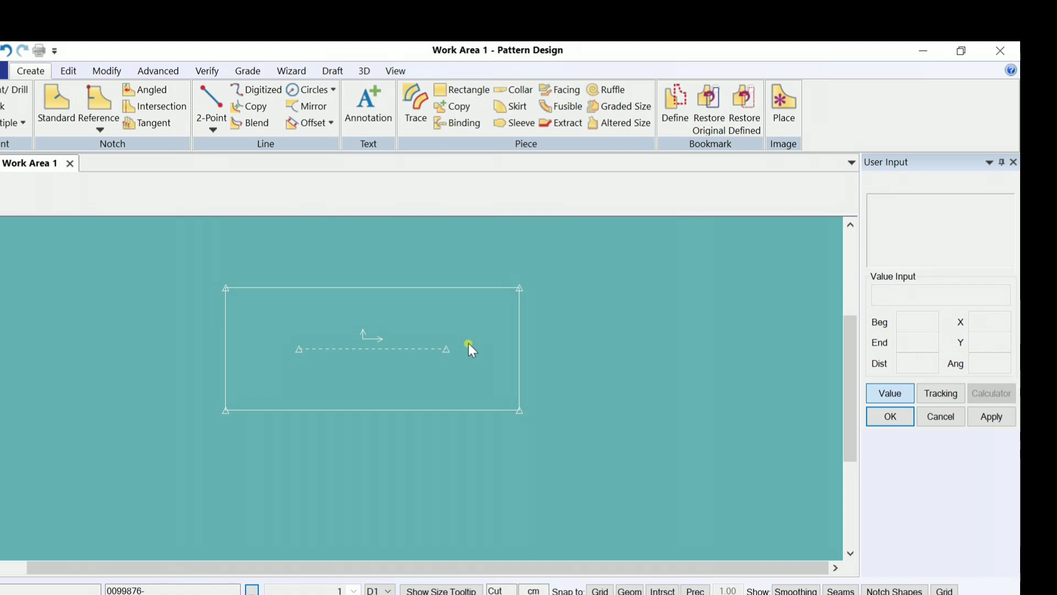
# Step: Add a line with Offset Even a short distance inside the rectangular piece's right edge
pyautogui.click(331, 122)
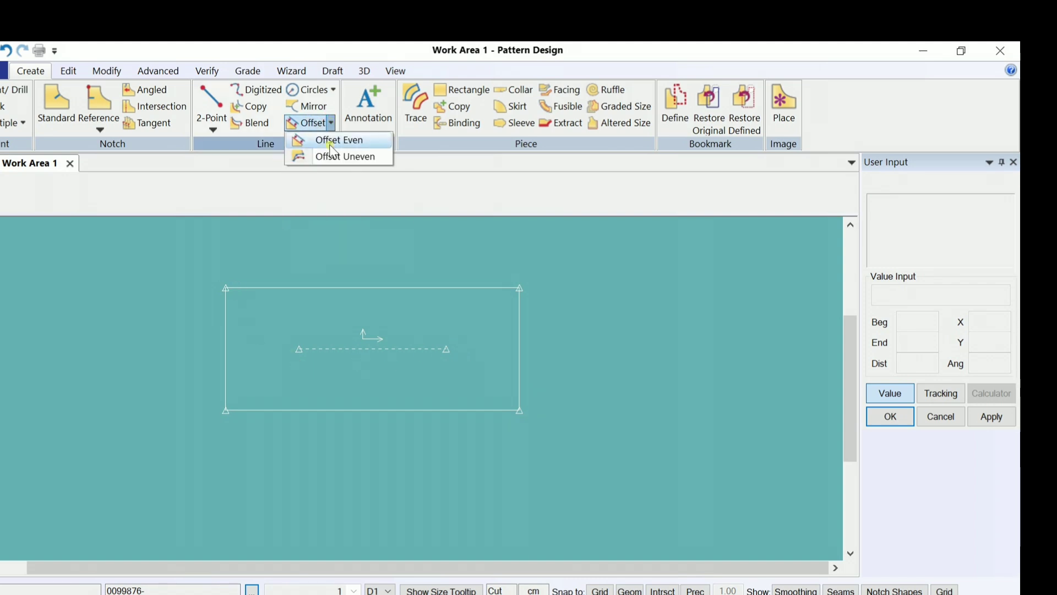
pyautogui.click(335, 141)
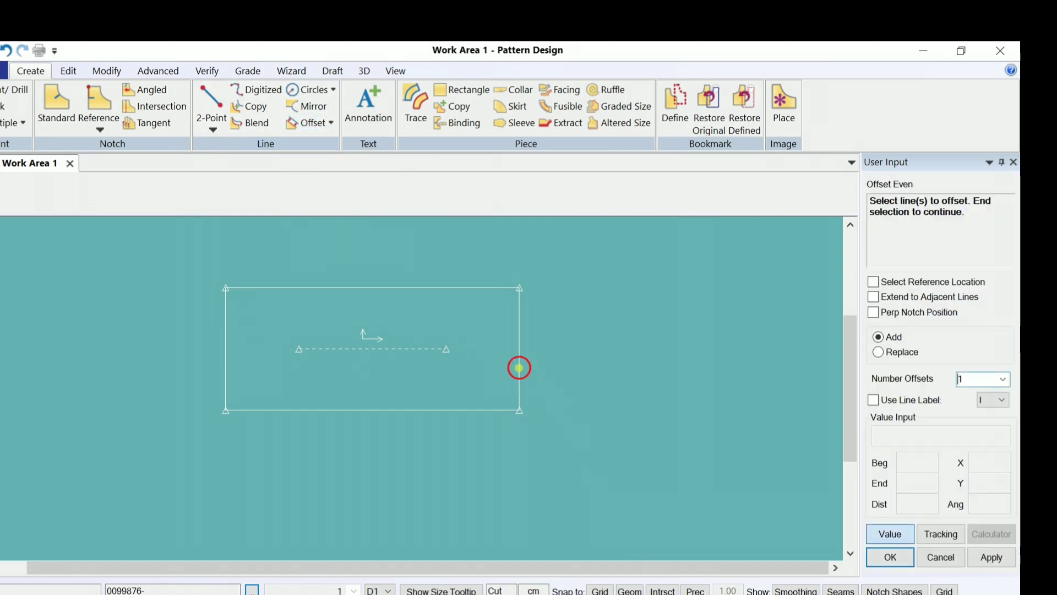
pyautogui.rightClick(564, 381)
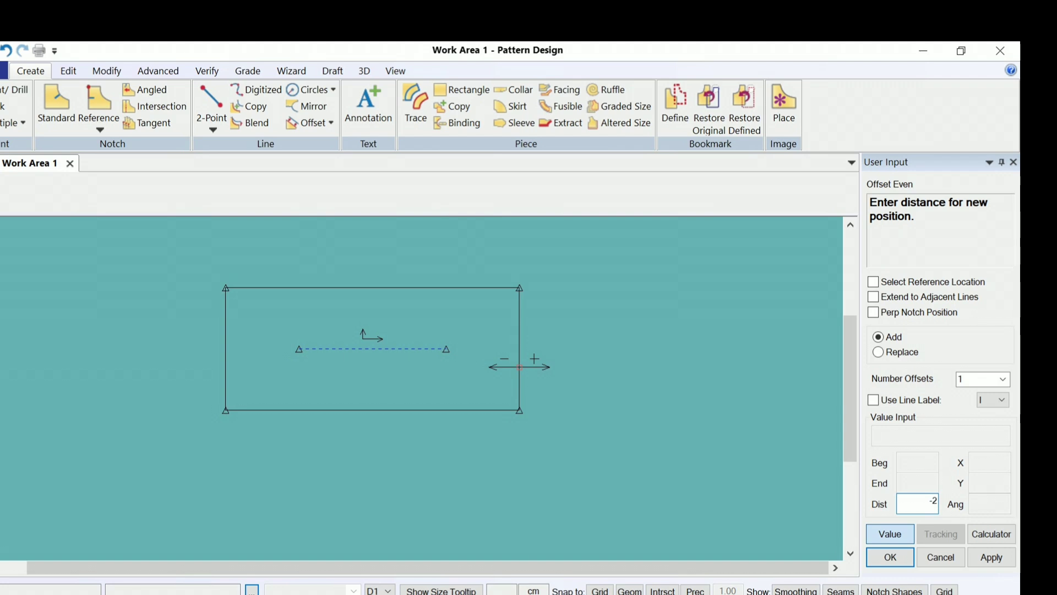
pyautogui.press('Return')
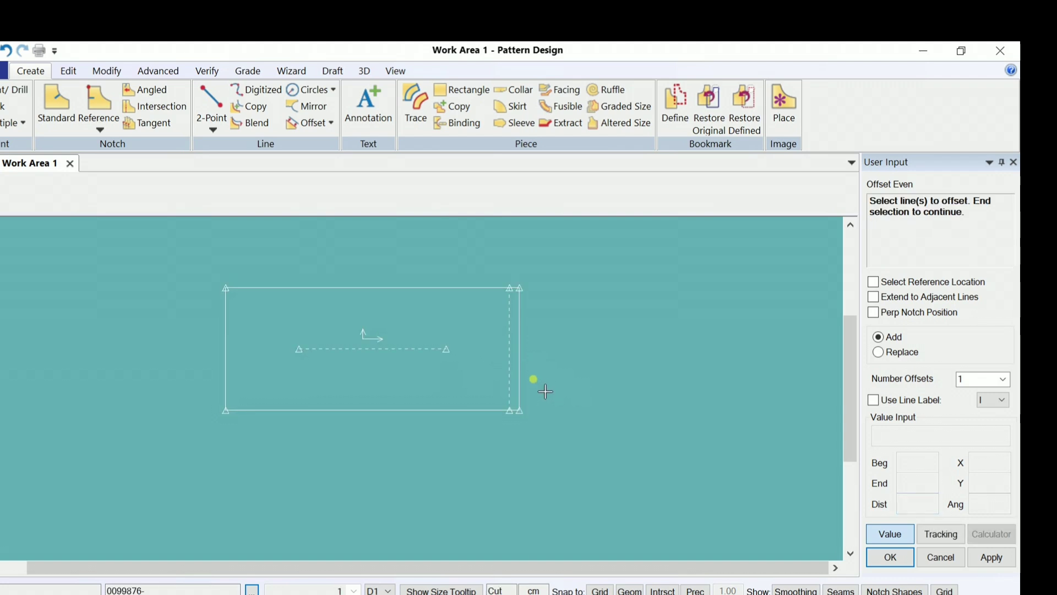
# Step: Add two more evenly offset lines 10 cm and 3 cm inside the piece's right edge
pyautogui.click(523, 376)
pyautogui.rightClick(537, 365)
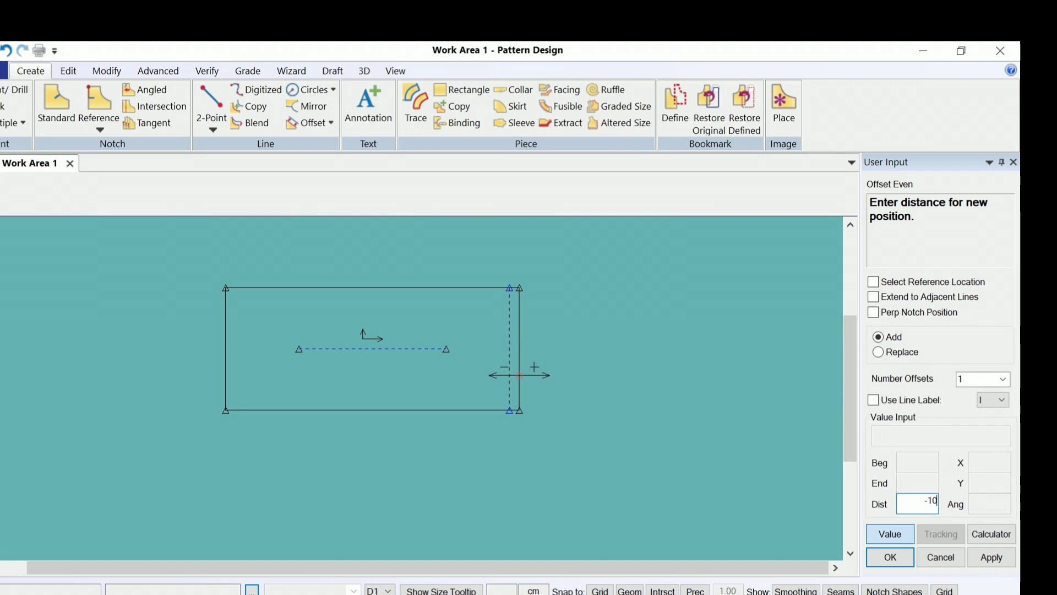
pyautogui.write('-10')
pyautogui.press('Return')
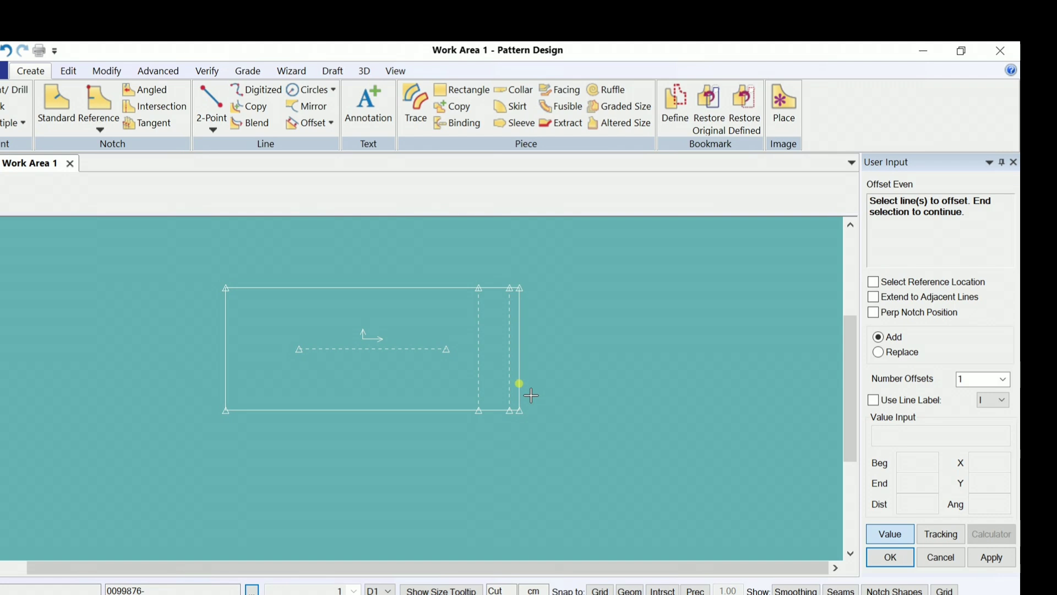
pyautogui.click(519, 380)
pyautogui.rightClick(543, 369)
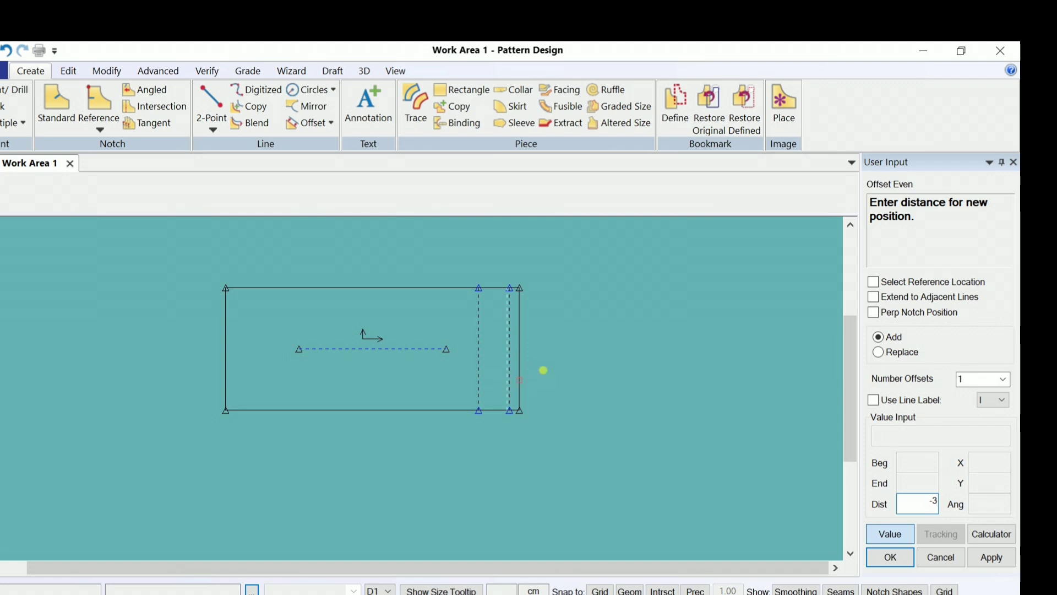
pyautogui.press('Return')
# Step: Add an evenly offset line above the piece's bottom edge, at about one third of the piece's height
pyautogui.scroll(4, 531, 364)
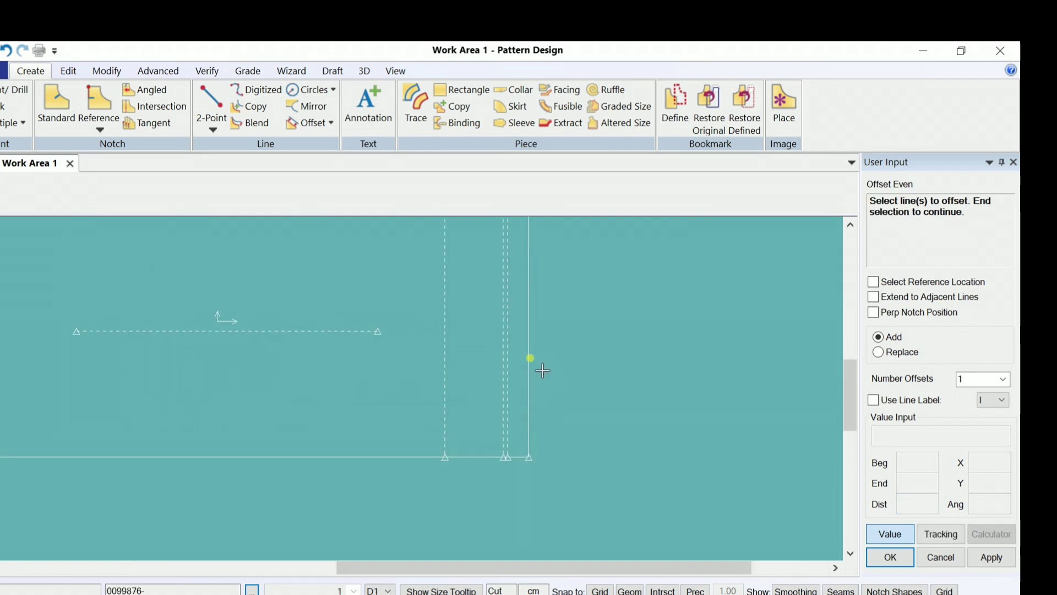
pyautogui.scroll(1, 534, 248)
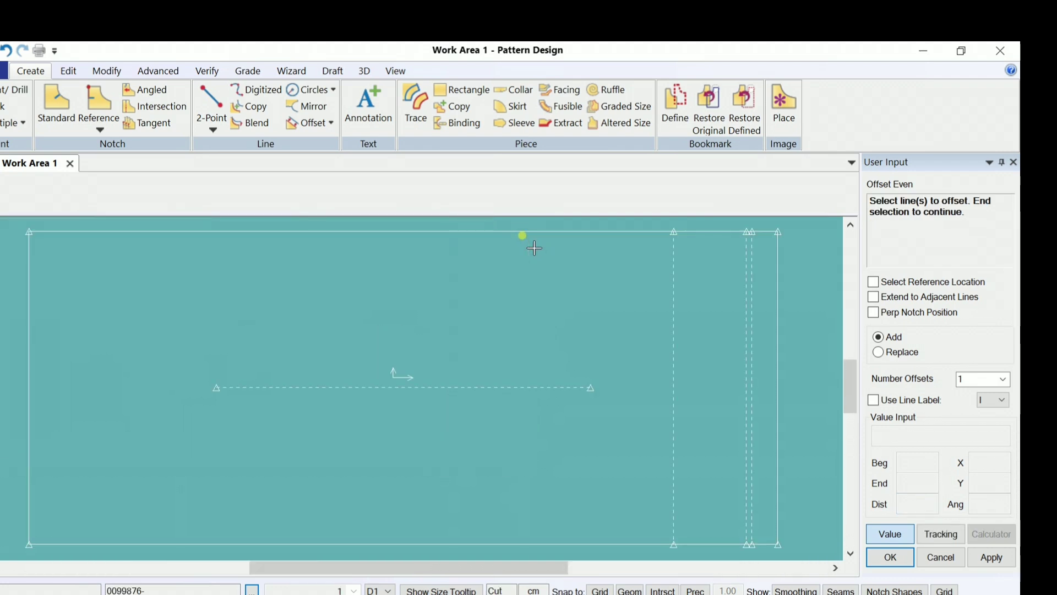
pyautogui.click(637, 543)
pyautogui.rightClick(634, 505)
pyautogui.click(633, 505)
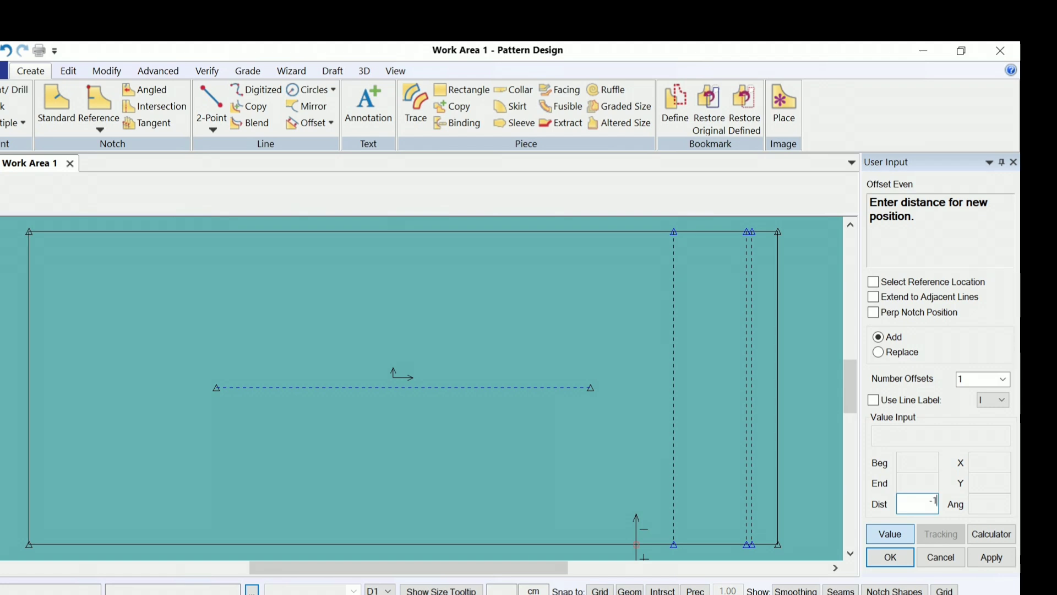
pyautogui.press('Return')
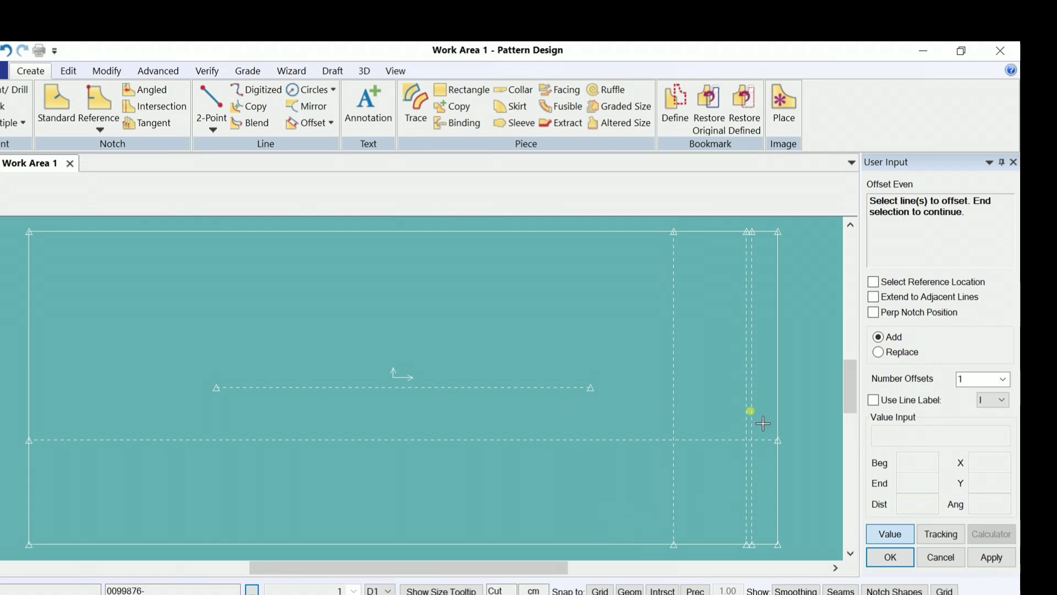
# Step: Try an 11 cm even offset of the lower horizontal internal line and undo it, keeping the original line
pyautogui.rightClick(632, 468)
pyautogui.click(632, 473)
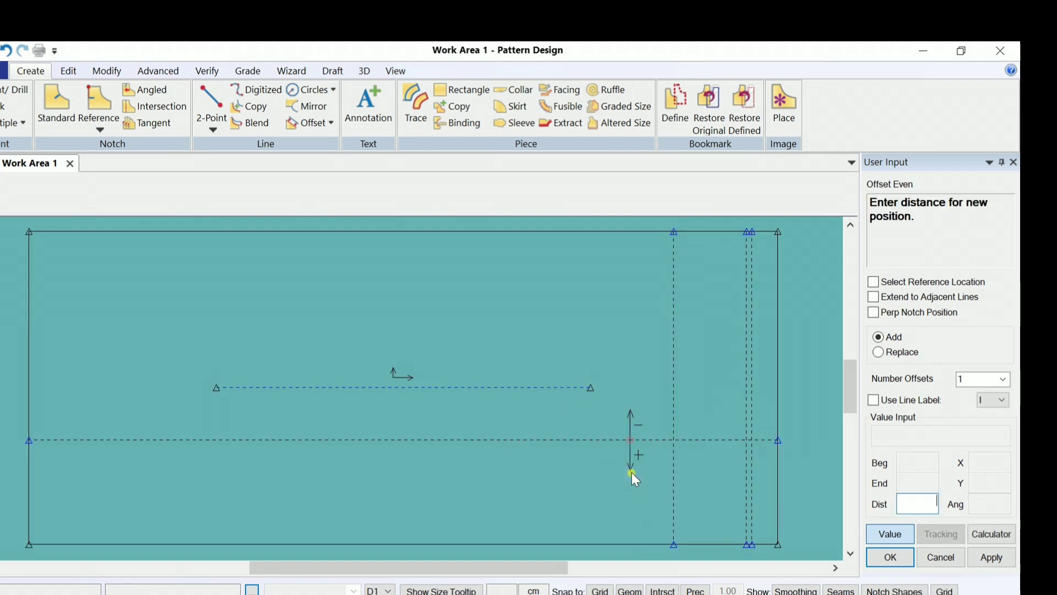
pyautogui.write('11')
pyautogui.press('Return')
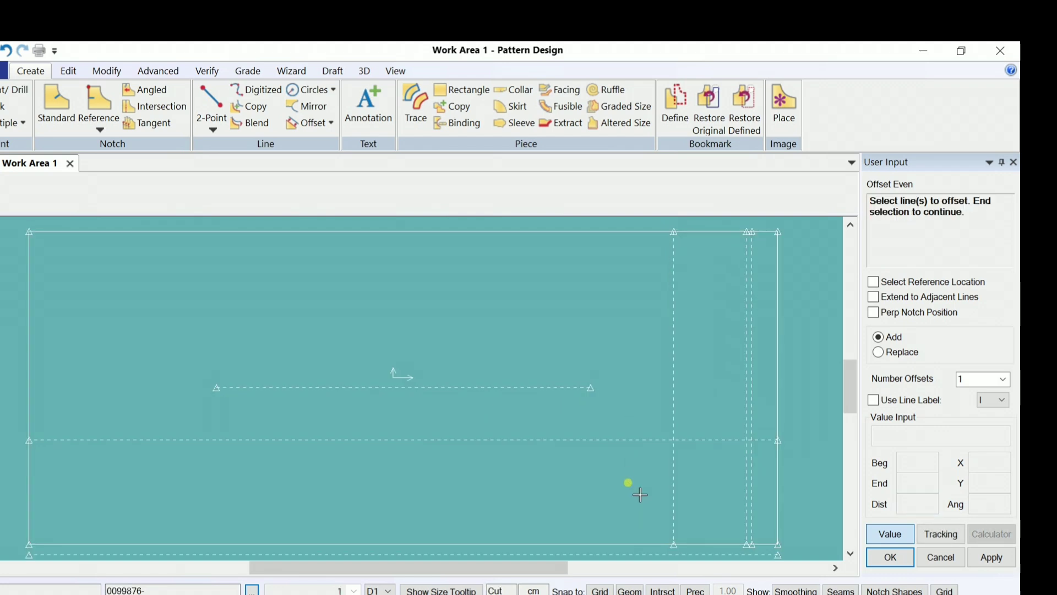
pyautogui.press('Escape')
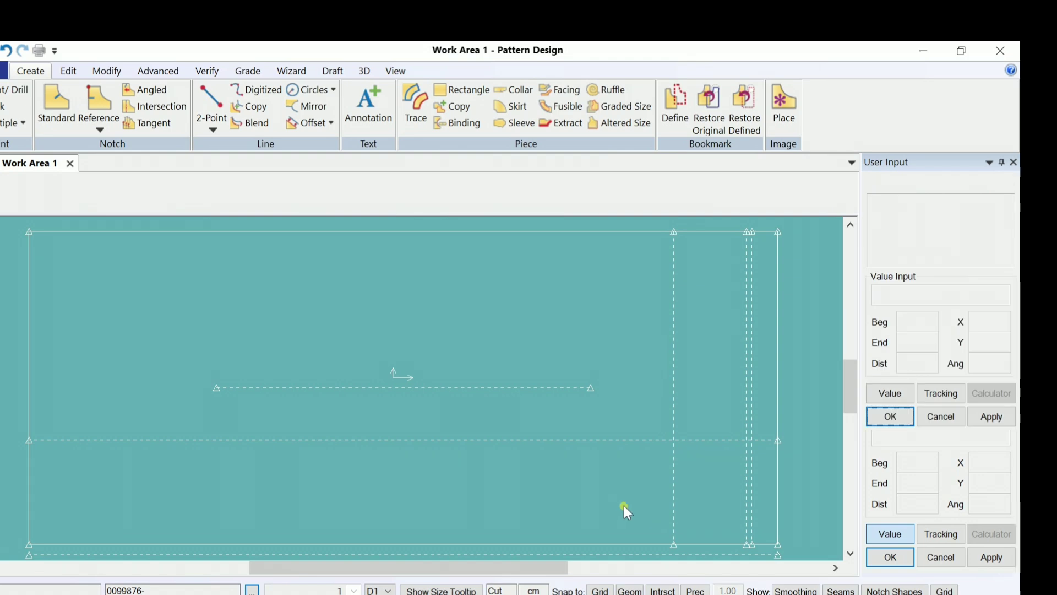
pyautogui.hotkey('ctrl', 'z')
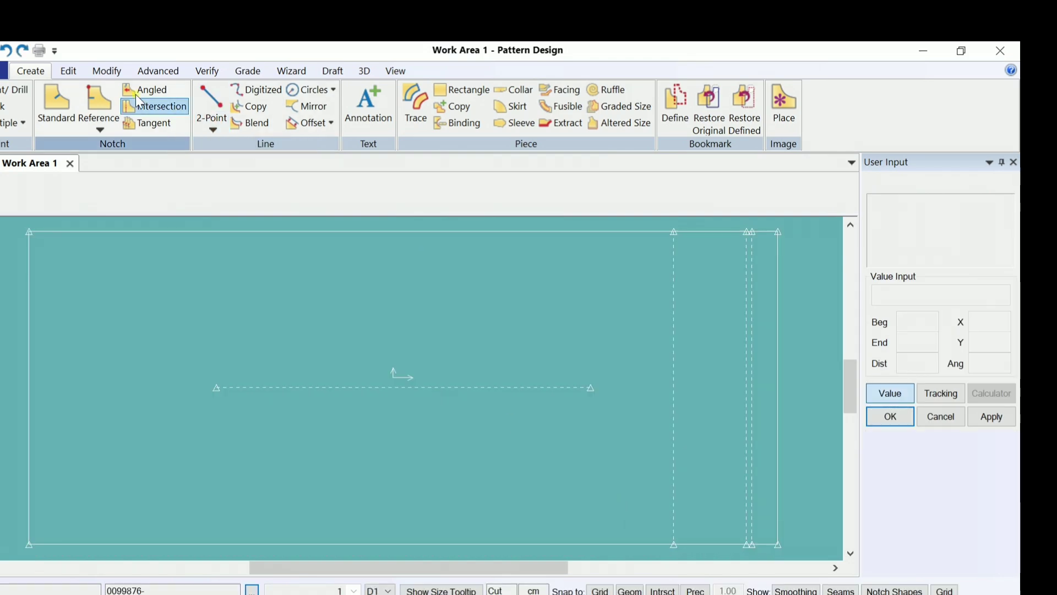
pyautogui.click(22, 50)
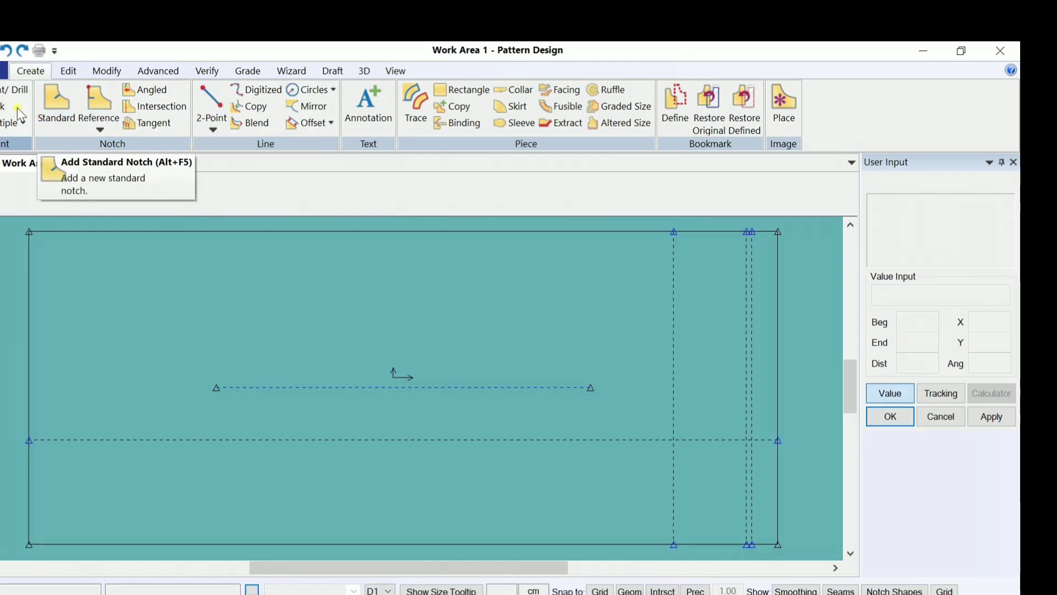
# Step: Offset the lower horizontal internal line evenly by -11 cm to add a second horizontal line above it
pyautogui.click(304, 125)
pyautogui.click(631, 445)
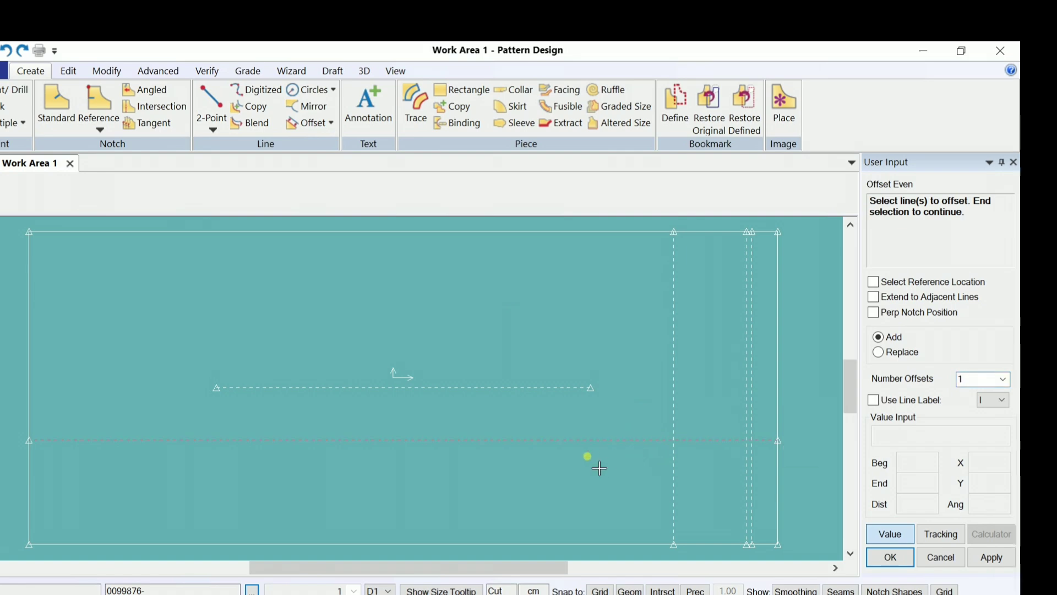
pyautogui.rightClick(589, 459)
pyautogui.click(590, 461)
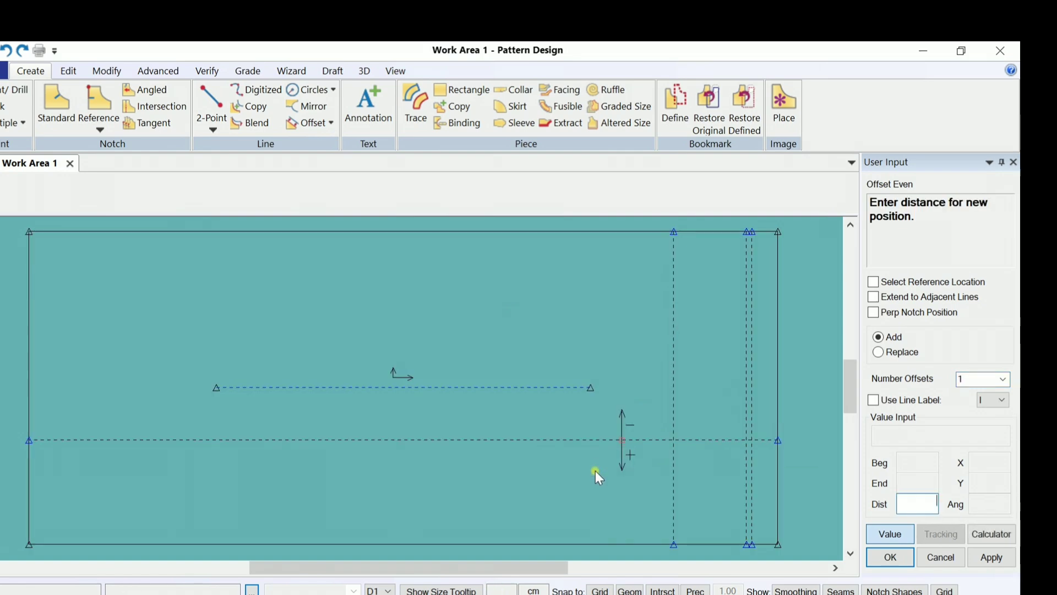
pyautogui.write('-11')
pyautogui.press('Return')
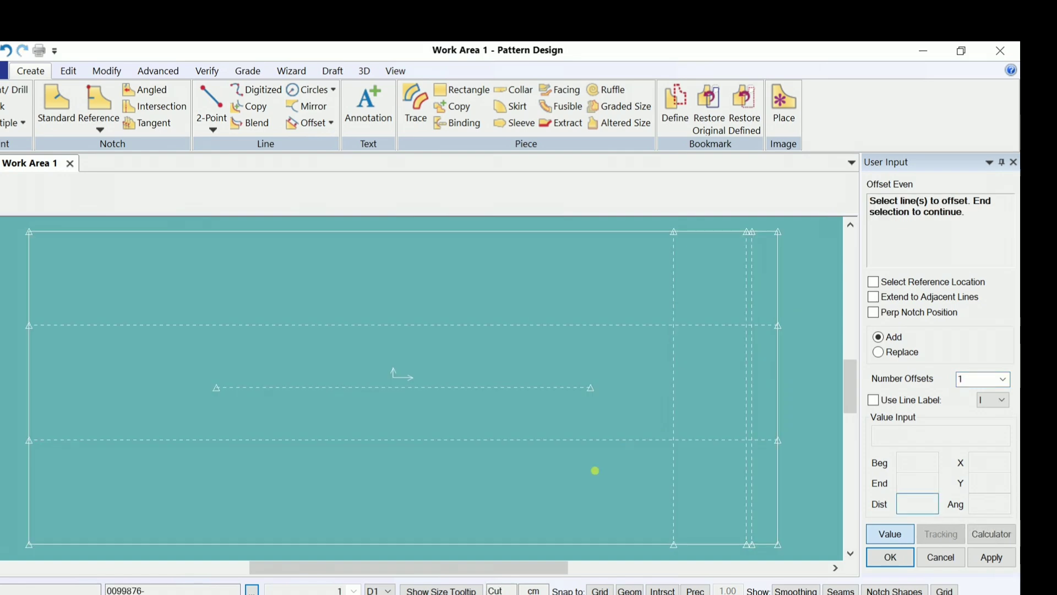
# Step: Offset the piece's right edge evenly by -28 cm to add another vertical internal line inside the rectangle
pyautogui.click(780, 296)
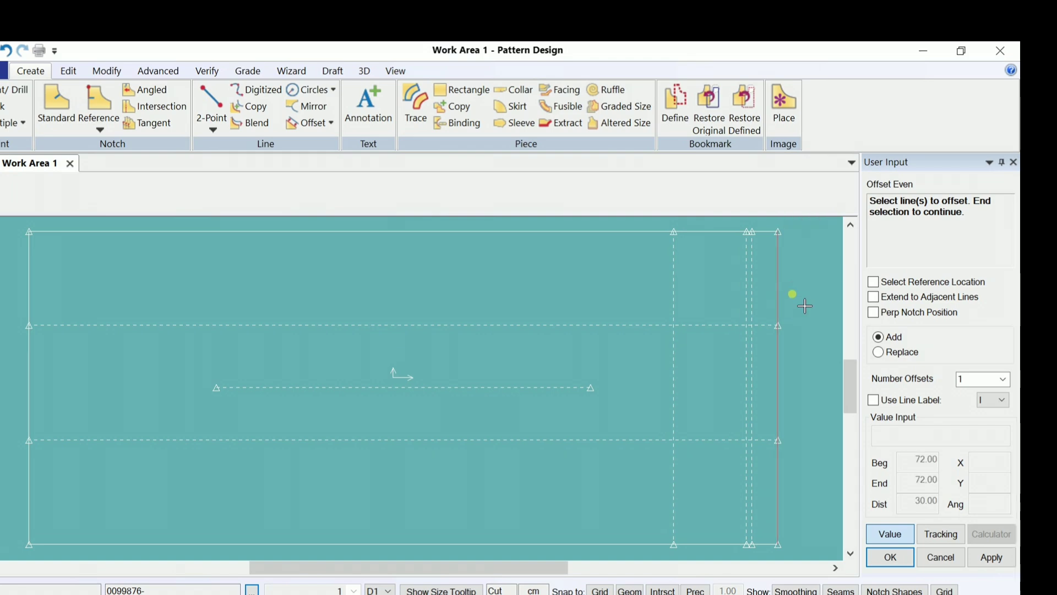
pyautogui.rightClick(793, 296)
pyautogui.click(794, 297)
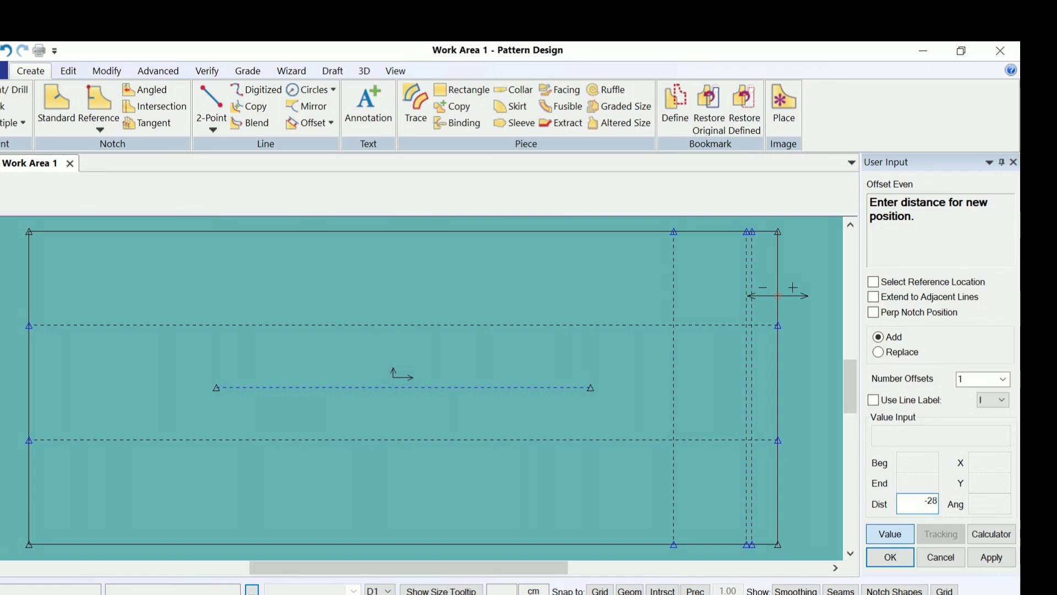
pyautogui.press('Return')
pyautogui.rightClick(824, 305)
pyautogui.click(824, 305)
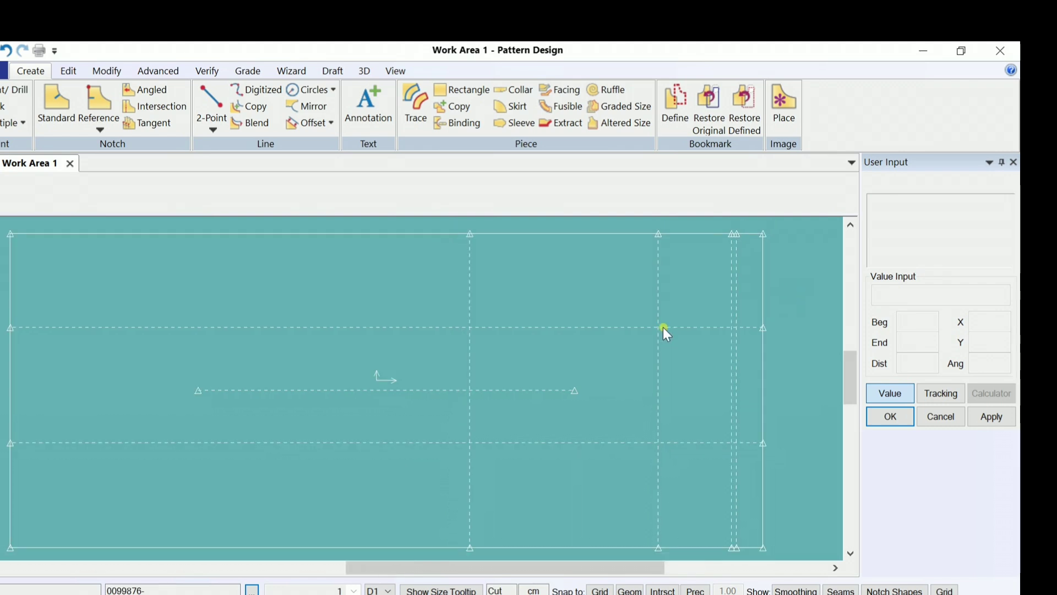
# Step: Draw a 2-Point Curve about 11 cm long from the lower horizontal line's right end to the bottom of the vertical line nearest the right edge
pyautogui.moveTo(599, 329)
pyautogui.mouseDown(button='middle')
pyautogui.moveTo(538, 333)
pyautogui.moveTo(543, 326)
pyautogui.mouseUp(button='middle')
pyautogui.scroll(-1, 537, 333)
pyautogui.scroll(1, 538, 333)
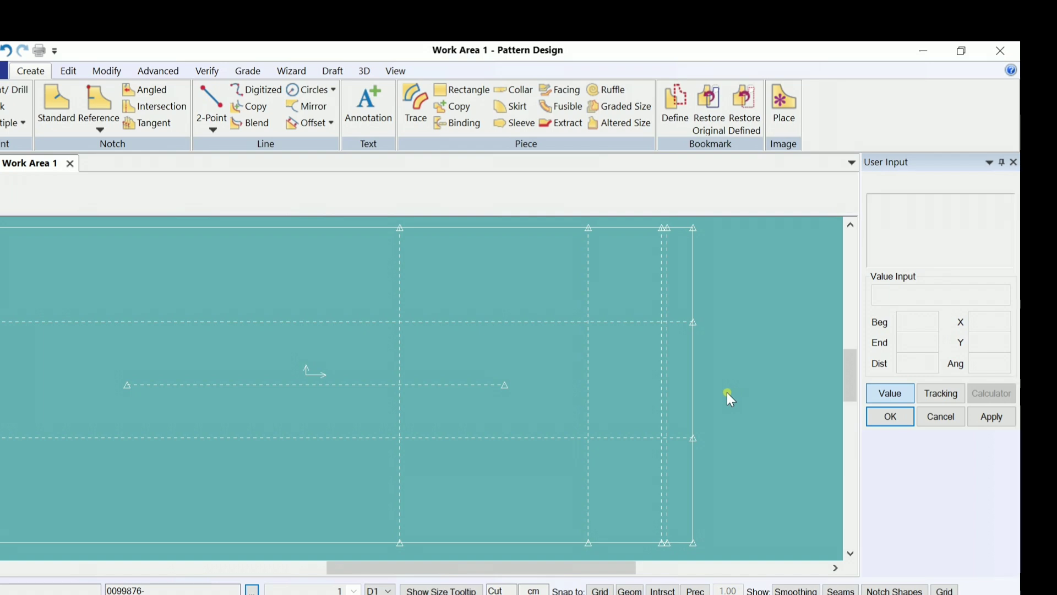
pyautogui.click(209, 131)
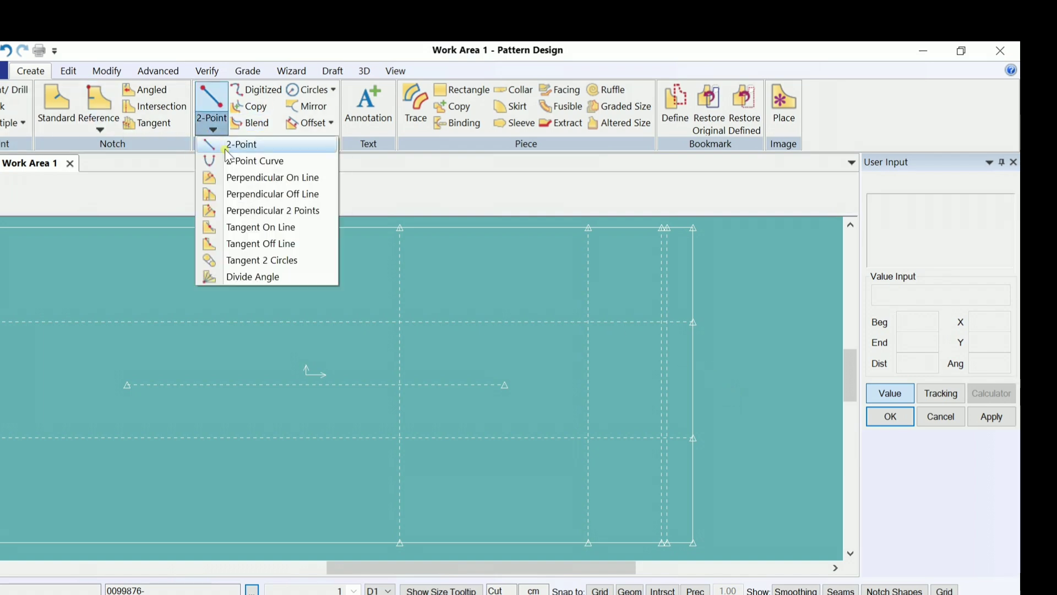
pyautogui.click(251, 161)
pyautogui.scroll(1, 732, 540)
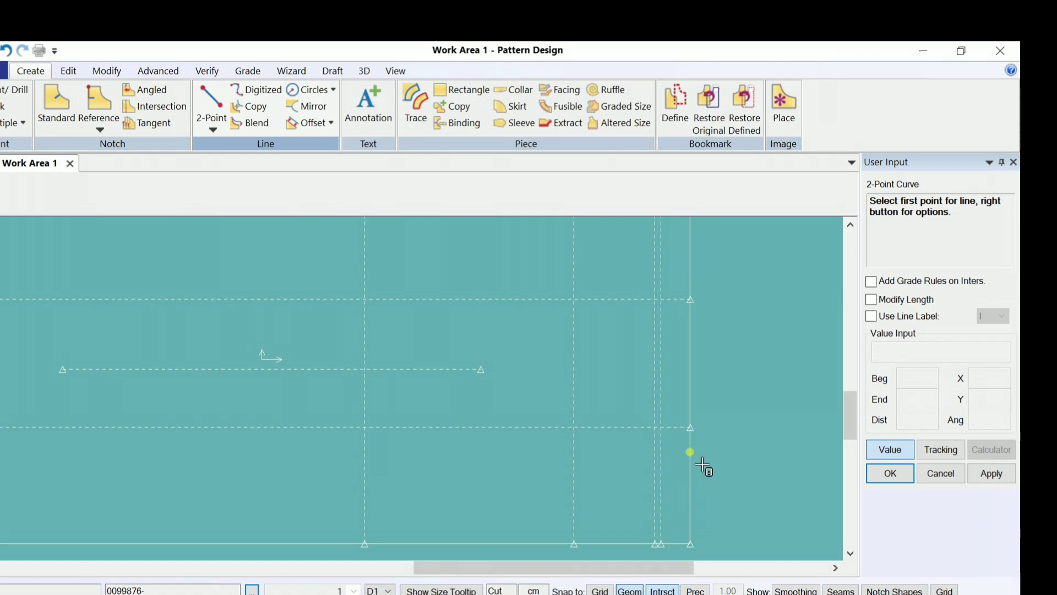
pyautogui.click(706, 441)
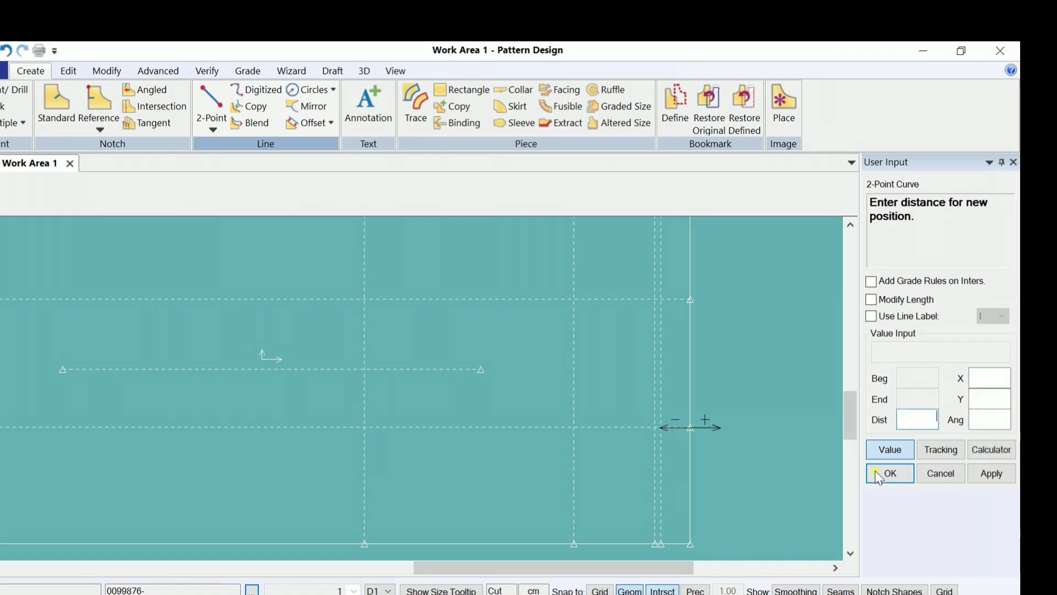
pyautogui.click(884, 451)
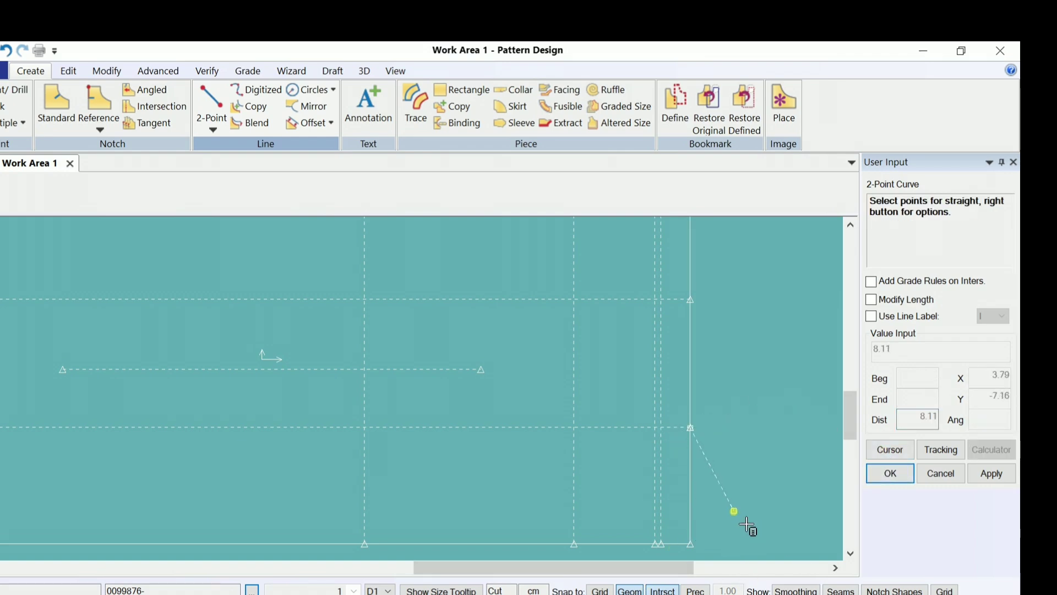
pyautogui.scroll(1, 749, 526)
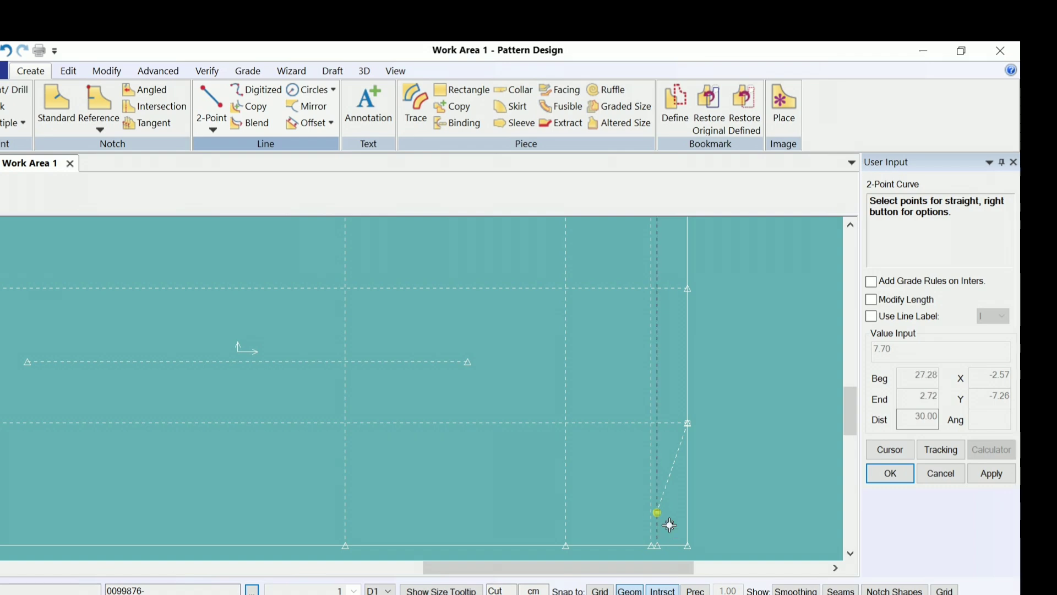
pyautogui.click(659, 545)
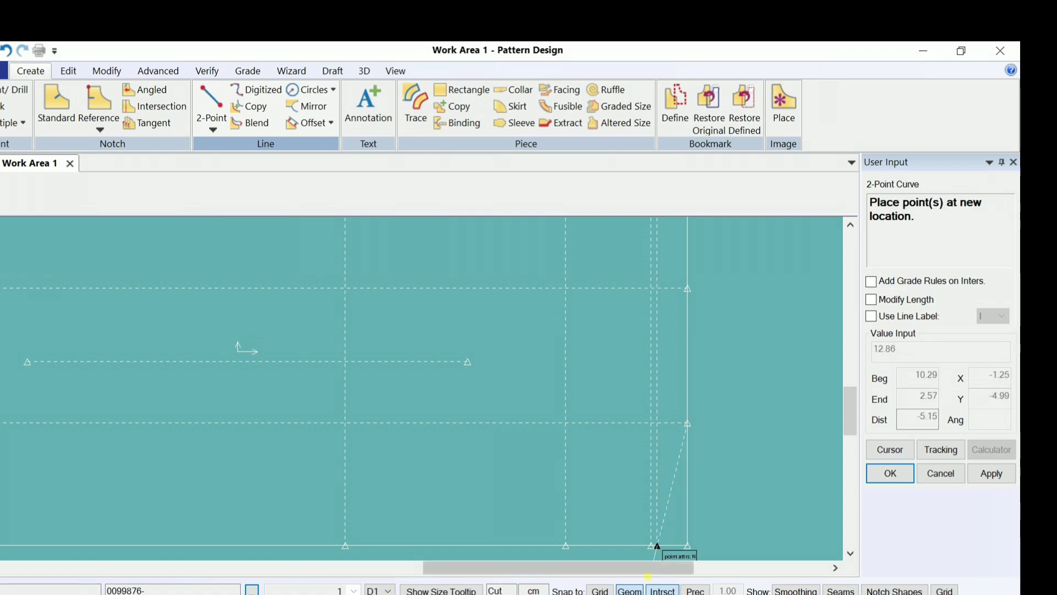
pyautogui.click(630, 590)
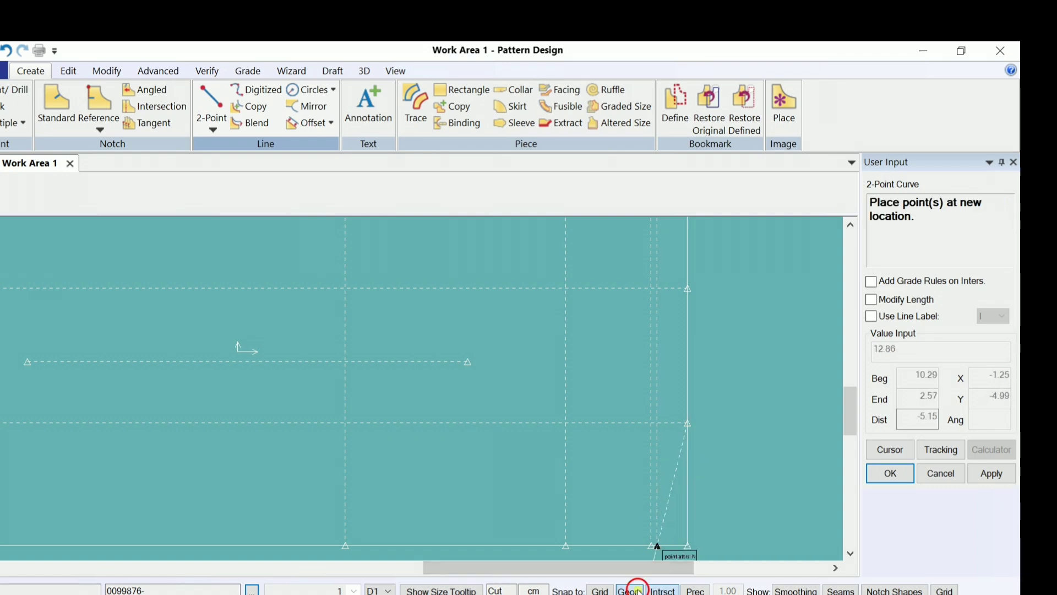
pyautogui.click(677, 465)
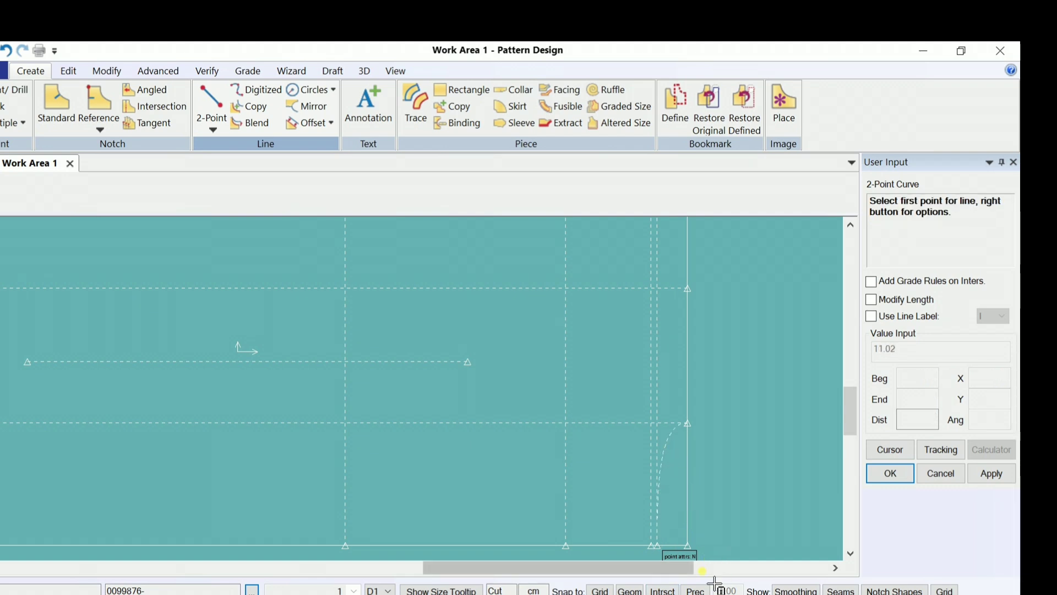
# Step: Draw a second curve about 17 cm long from the same right-edge point to the bottom end of the 10 cm vertical line
pyautogui.scroll(-1, 712, 441)
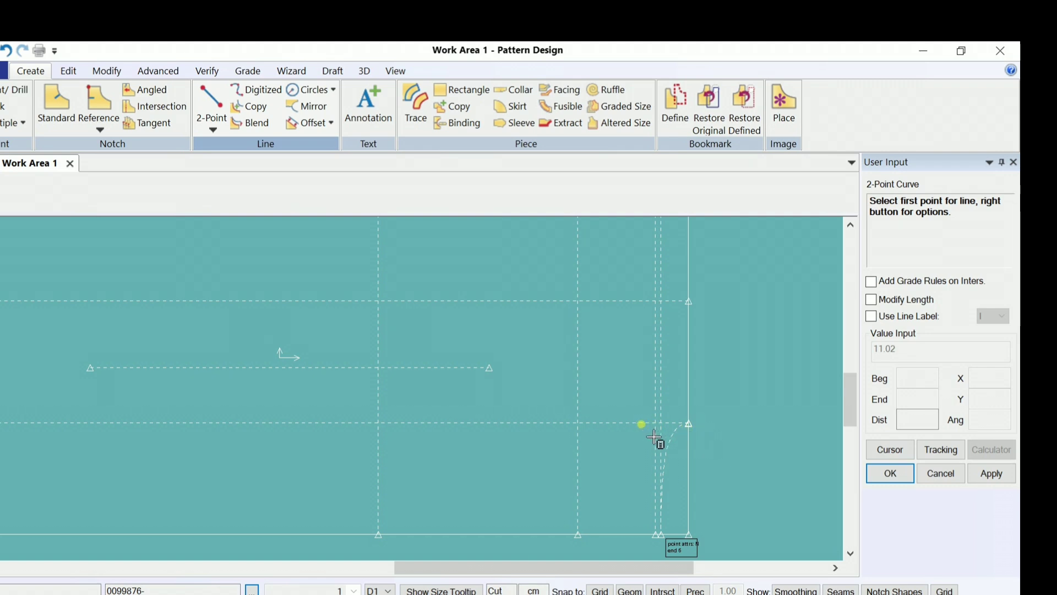
pyautogui.click(693, 430)
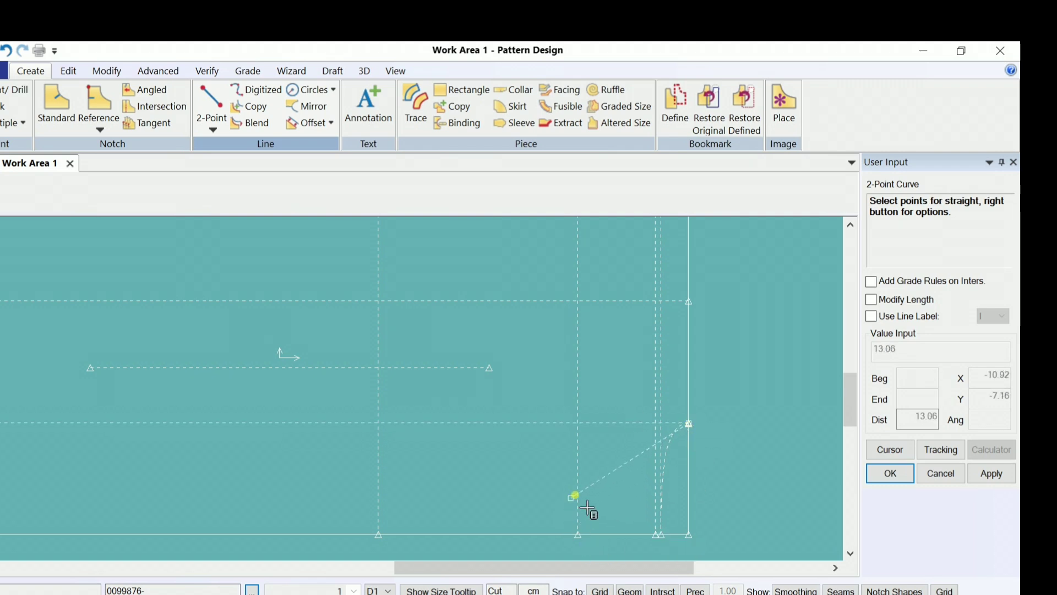
pyautogui.click(580, 533)
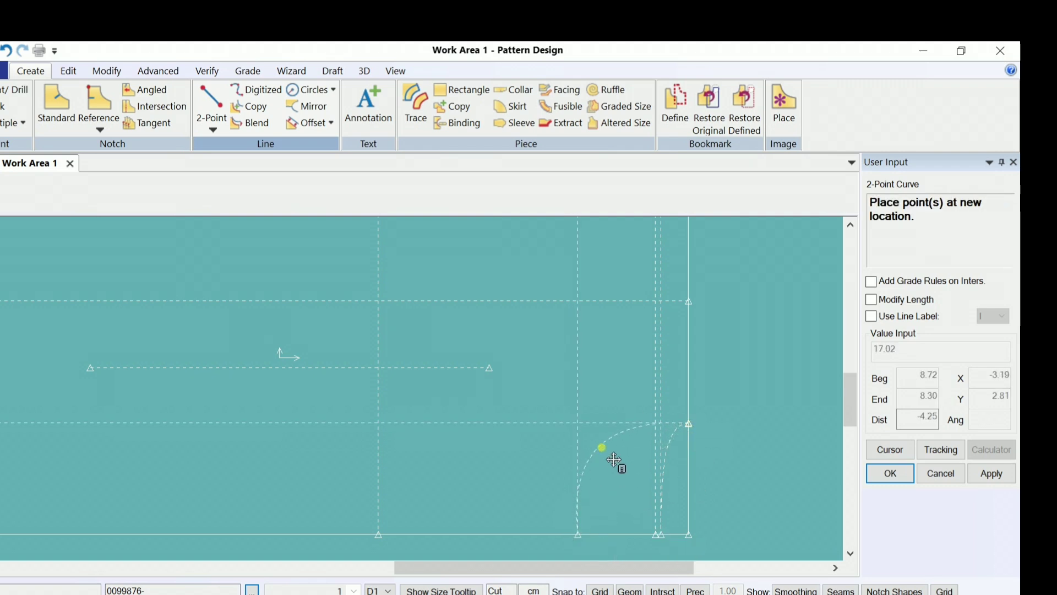
pyautogui.click(615, 461)
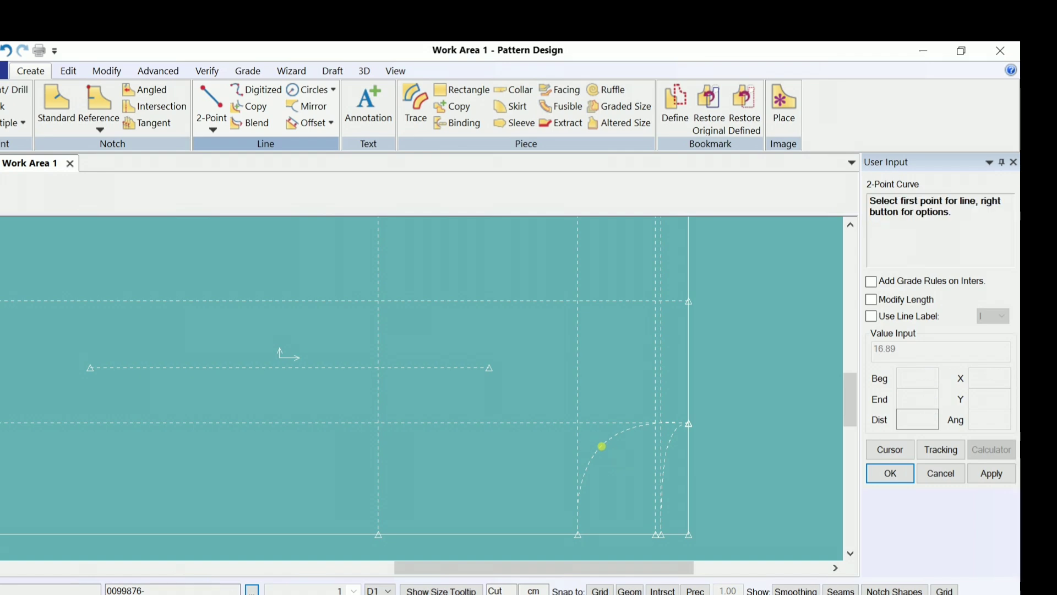
pyautogui.scroll(-1, 668, 341)
pyautogui.scroll(-2, 669, 320)
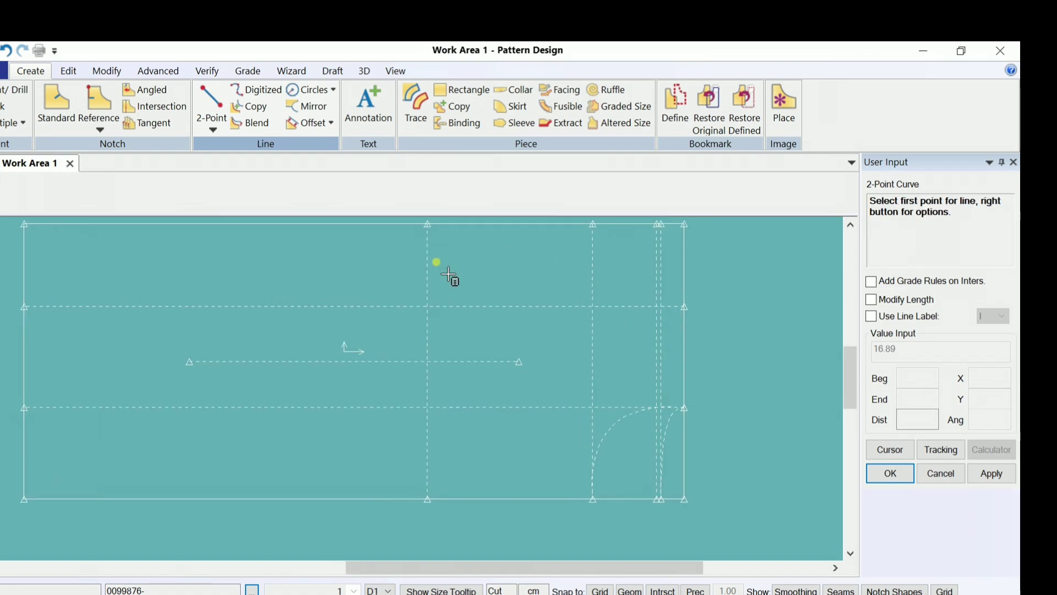
# Step: Abandon the stray curve start point and undo both corner curves
pyautogui.click(488, 273)
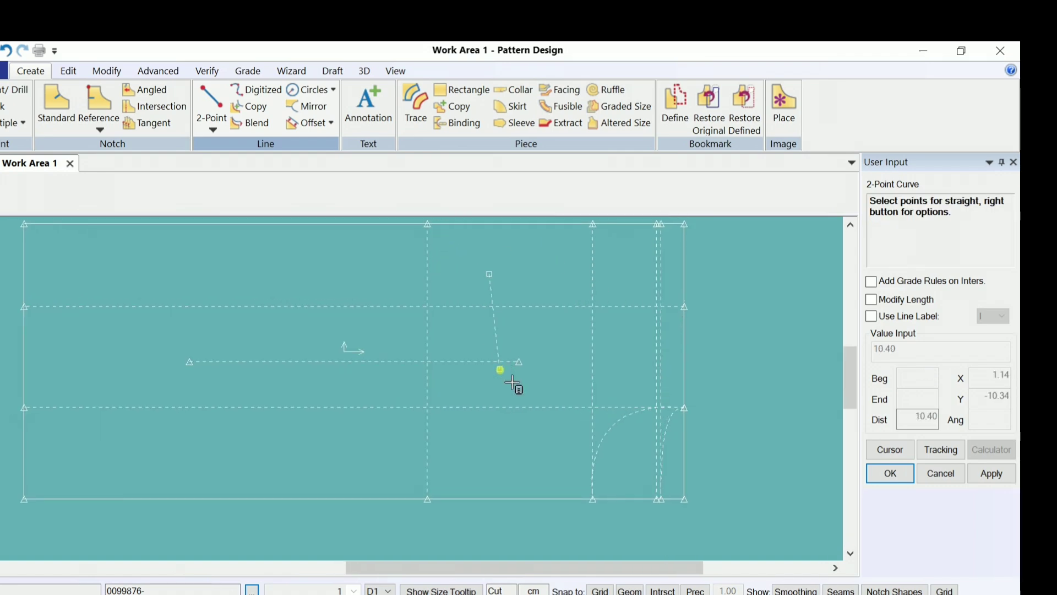
pyautogui.hotkey('ctrl', 'z')
pyautogui.hotkey('ctrl', 'z')
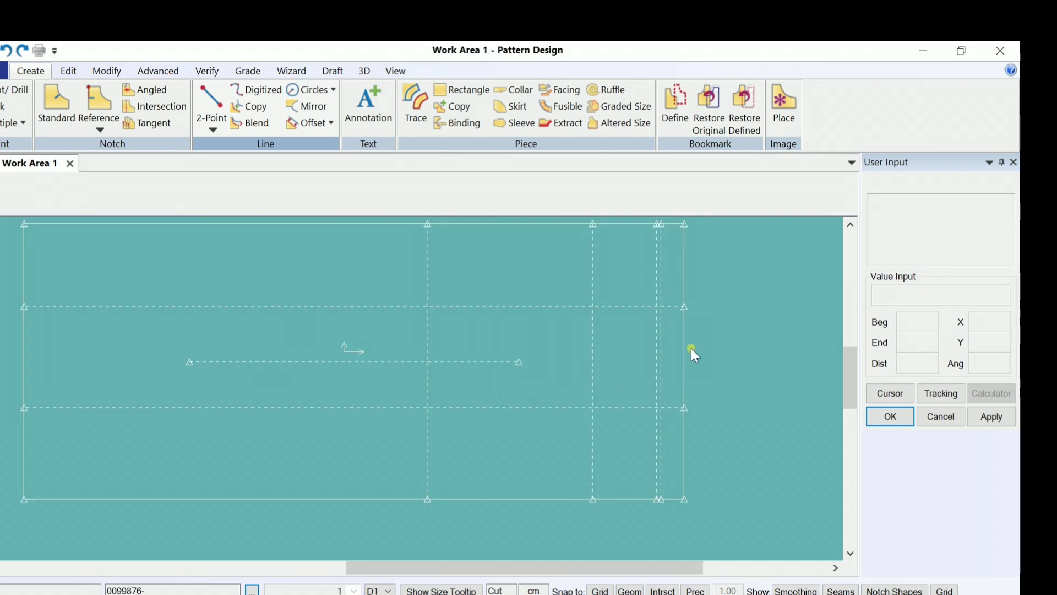
# Step: Using geometry and intersection snaps, redraw the 2-Point Curve, about 10.9 cm long, from the lower line's right end to the nearest vertical line's bottom end
pyautogui.click(212, 126)
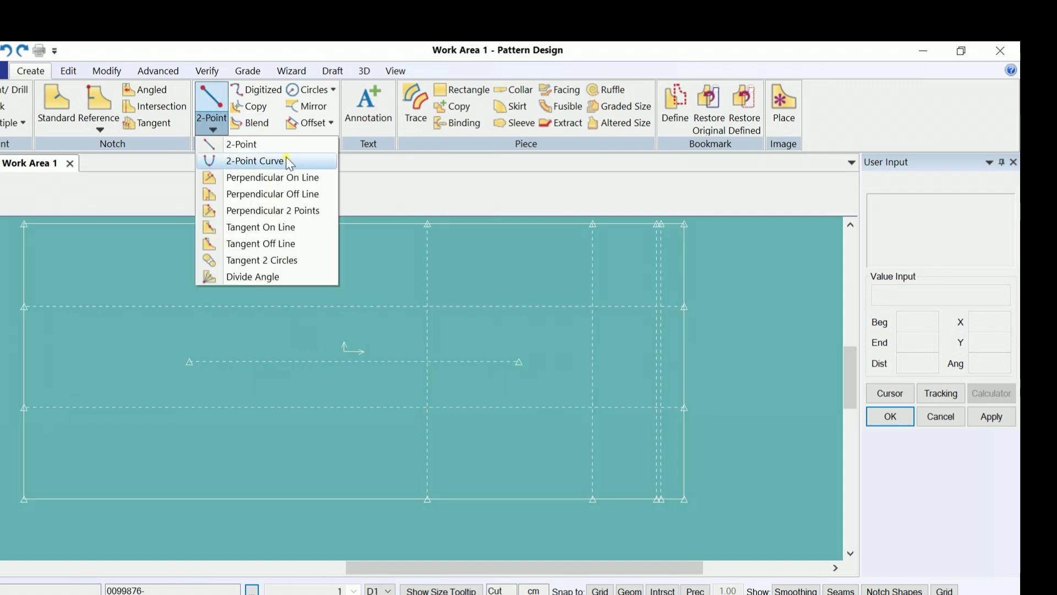
pyautogui.click(255, 161)
pyautogui.scroll(3, 746, 413)
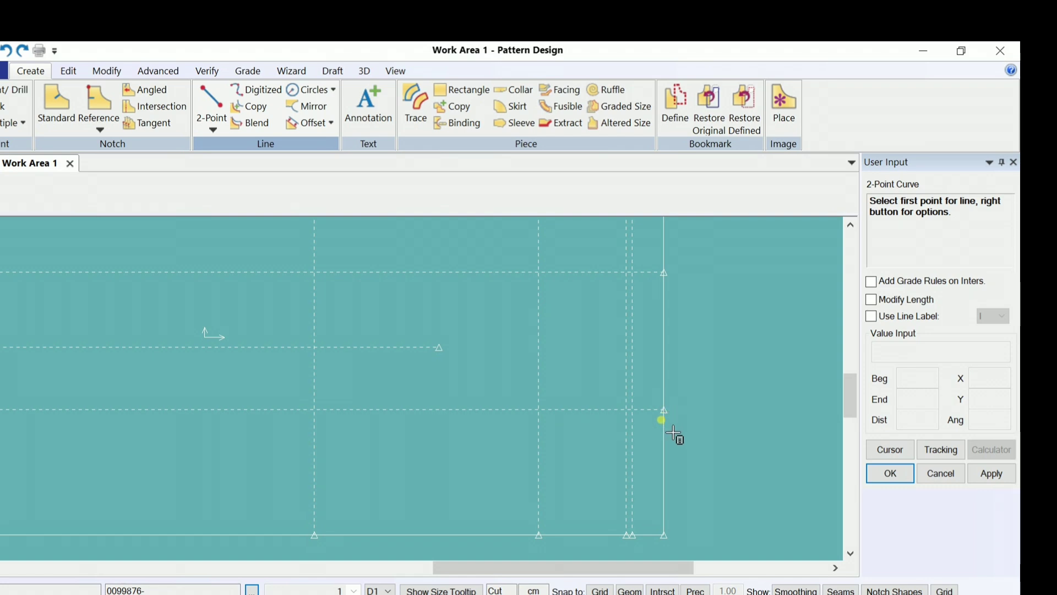
pyautogui.scroll(1, 670, 455)
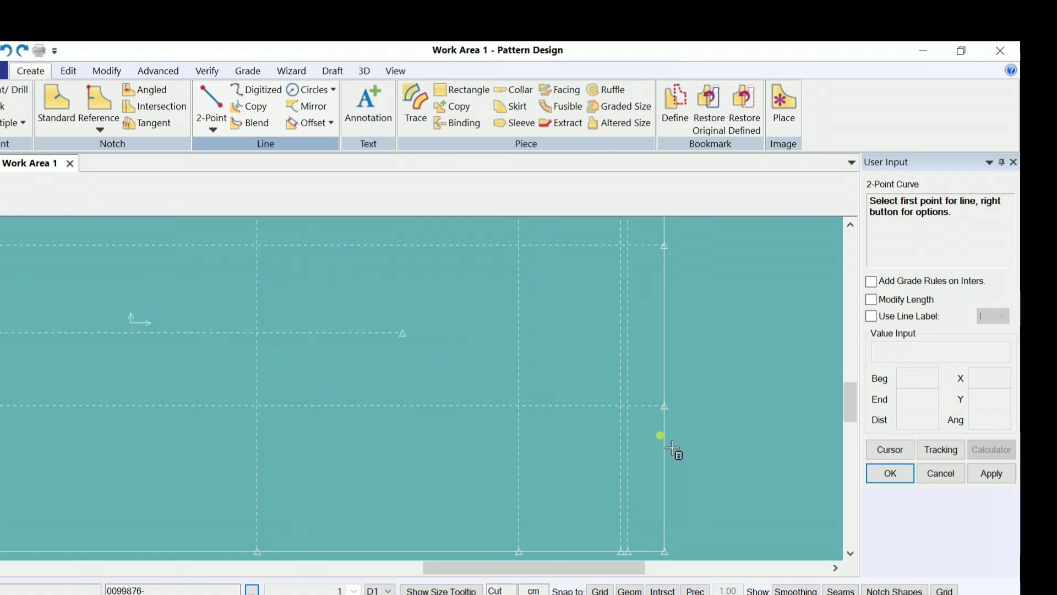
pyautogui.click(633, 593)
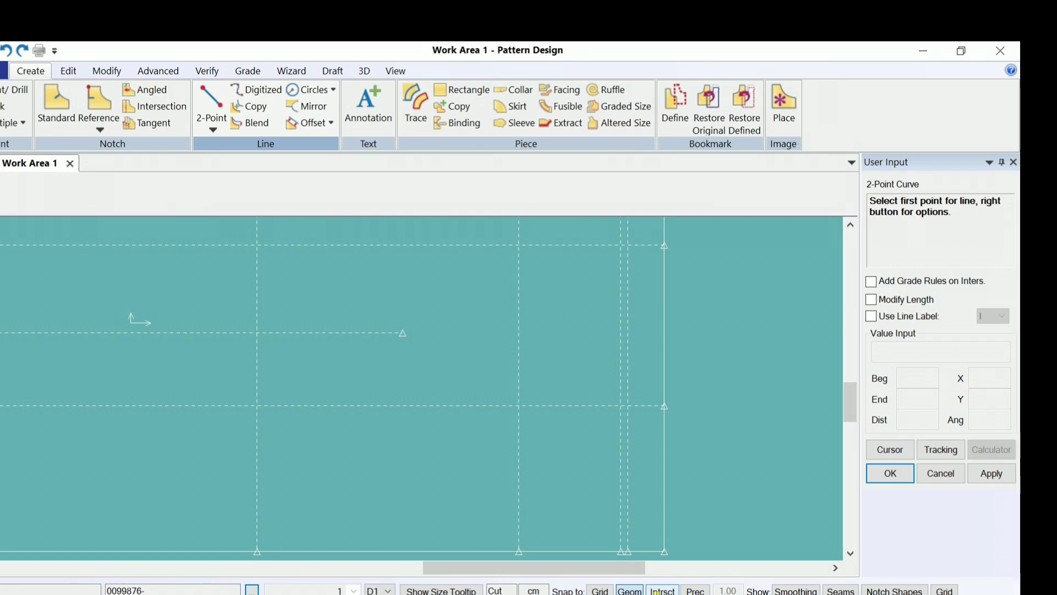
pyautogui.click(662, 590)
pyautogui.click(631, 591)
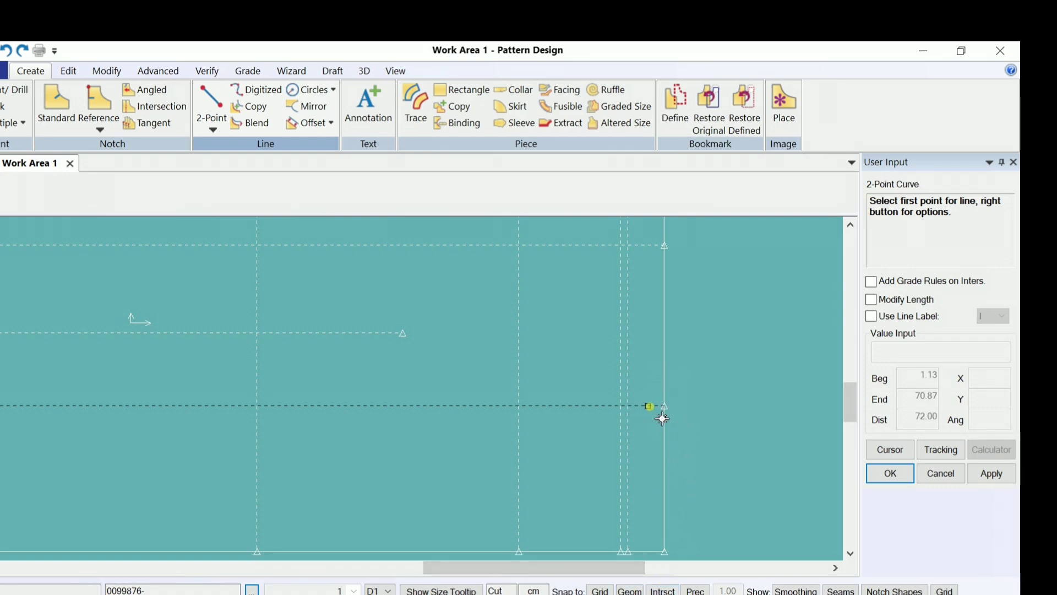
pyautogui.click(687, 419)
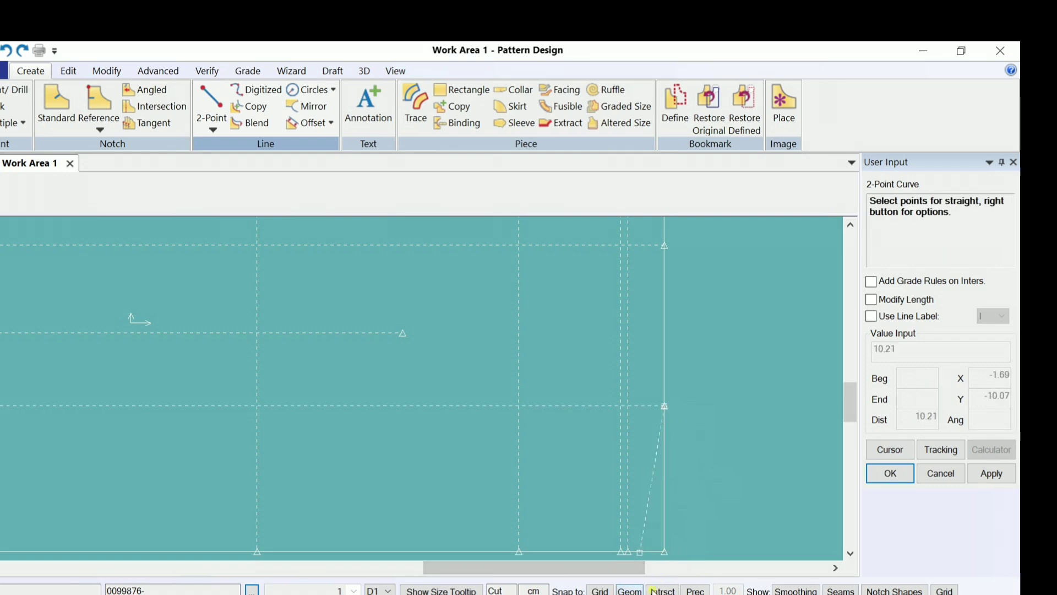
pyautogui.click(647, 562)
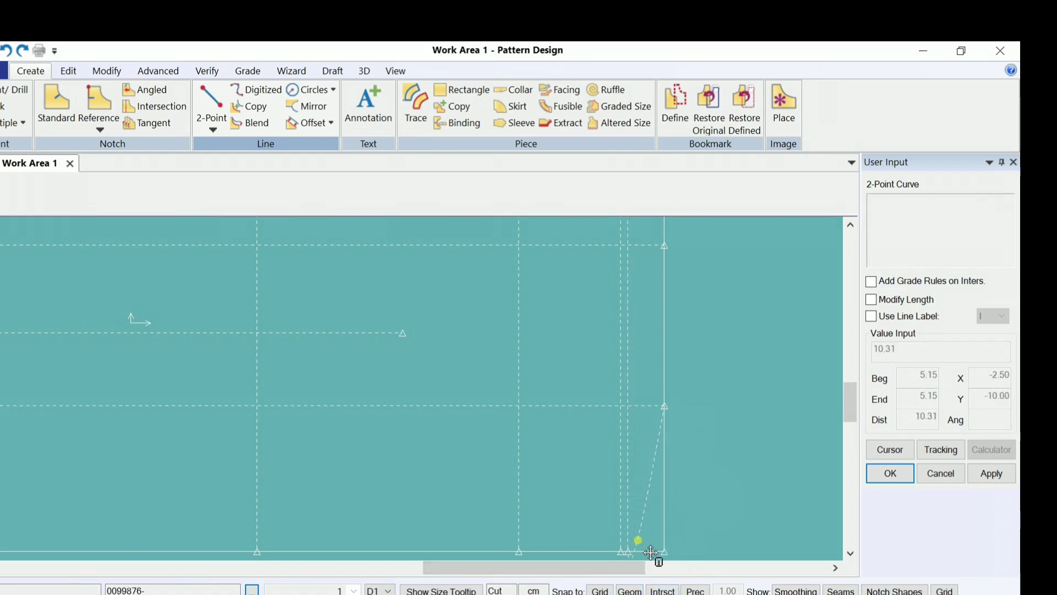
pyautogui.click(647, 464)
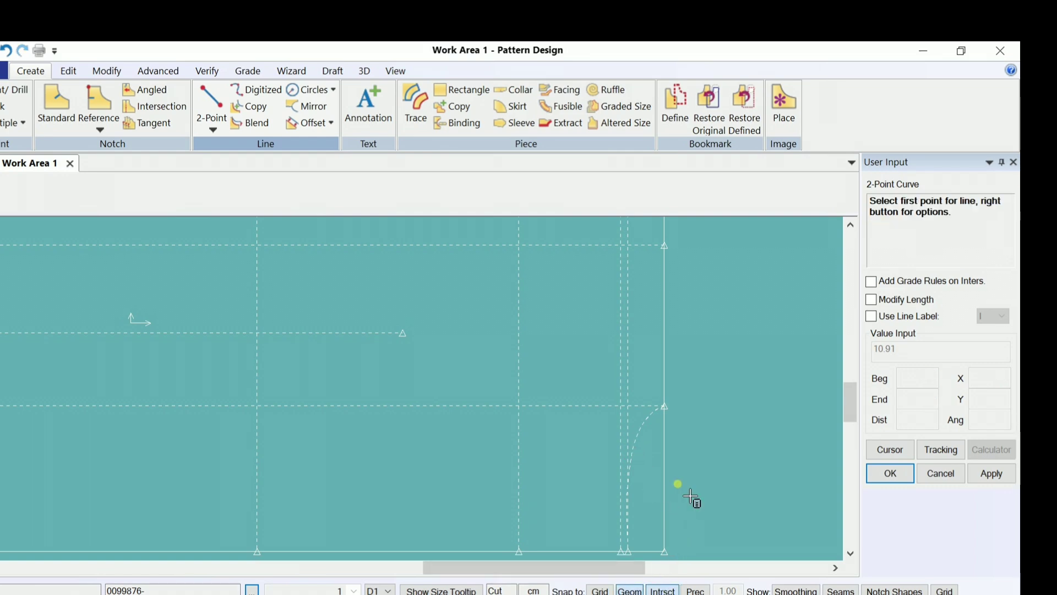
# Step: Redraw the second 2-Point Curve, about 17.1 cm long, from the same right-edge point to the bottom end of the 10 cm vertical line
pyautogui.click(677, 419)
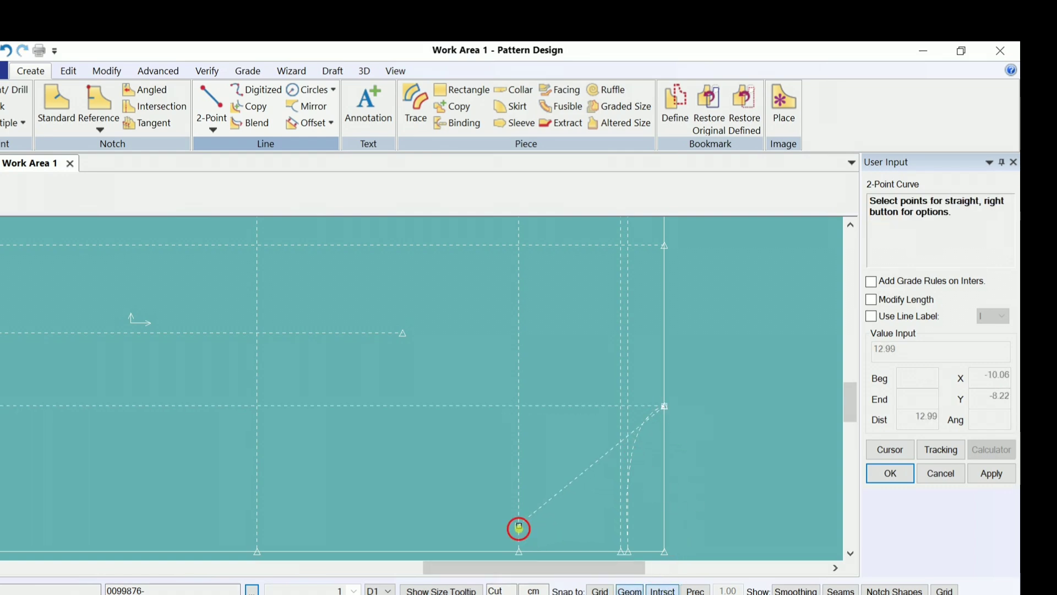
pyautogui.click(530, 562)
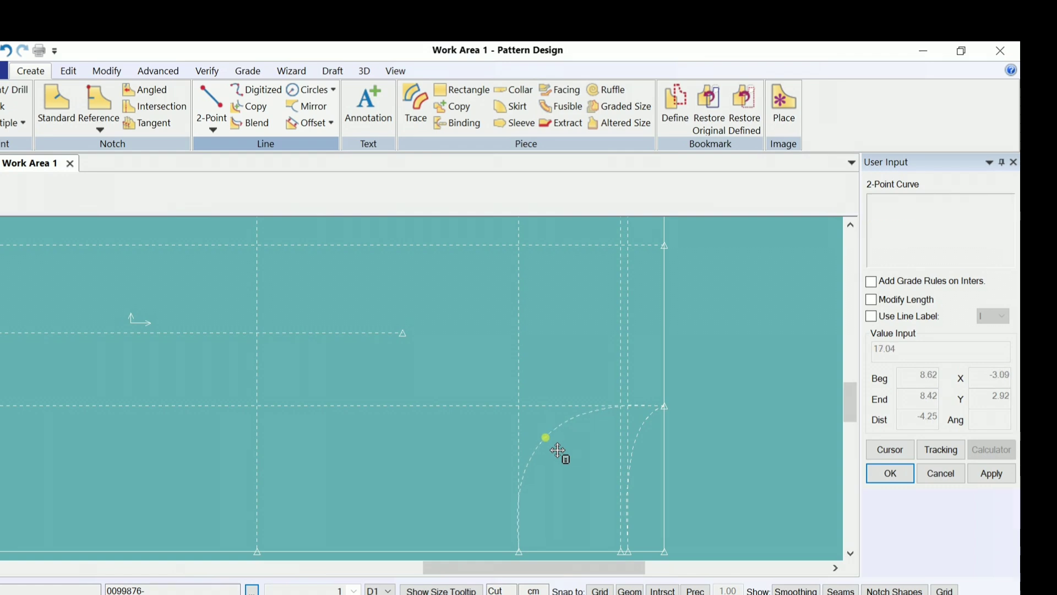
pyautogui.click(560, 449)
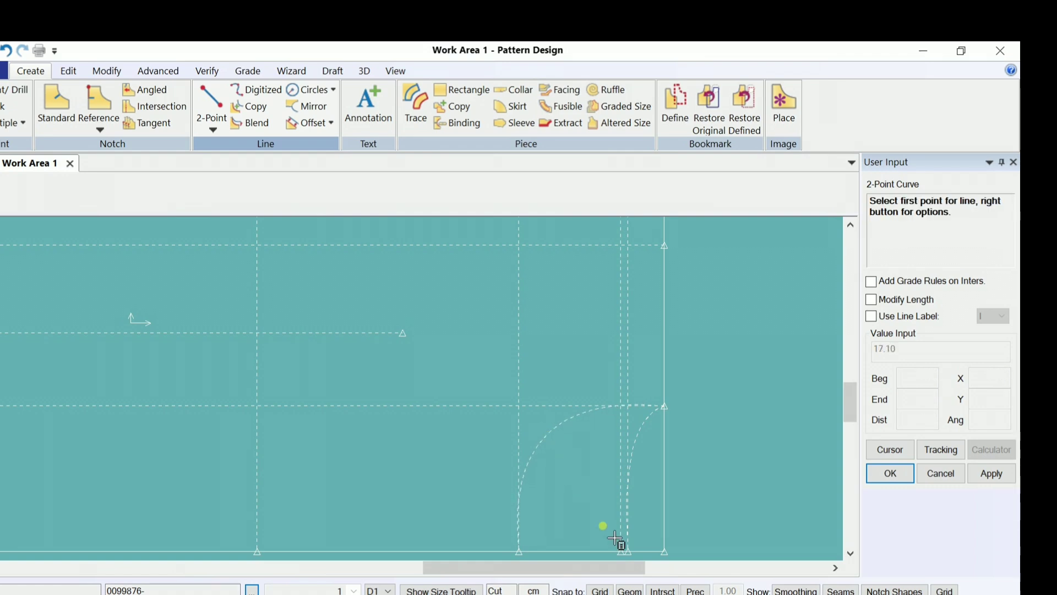
pyautogui.scroll(-3, 609, 520)
pyautogui.scroll(1, 575, 428)
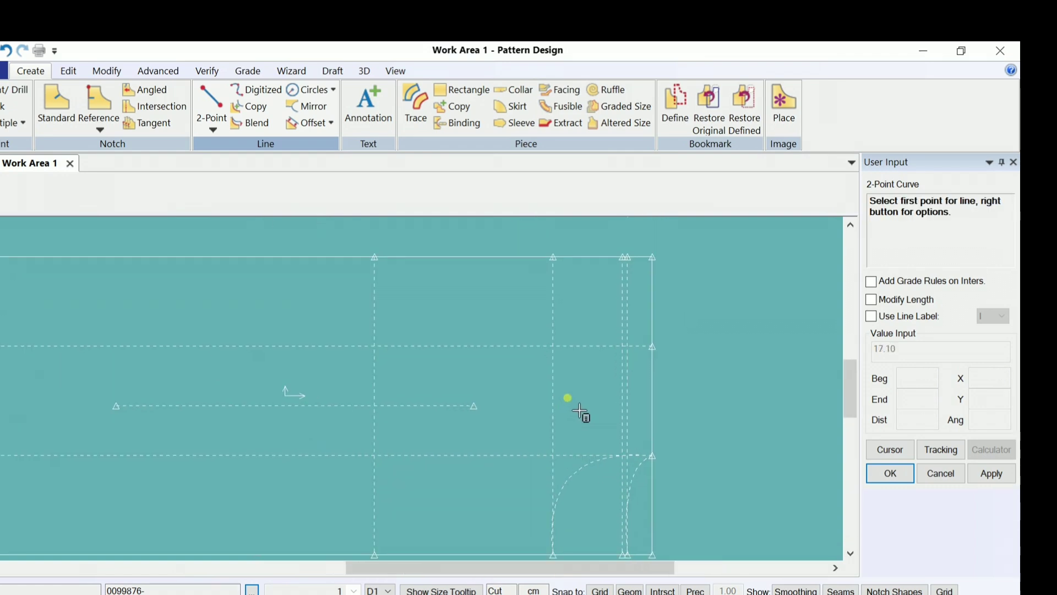
pyautogui.click(392, 271)
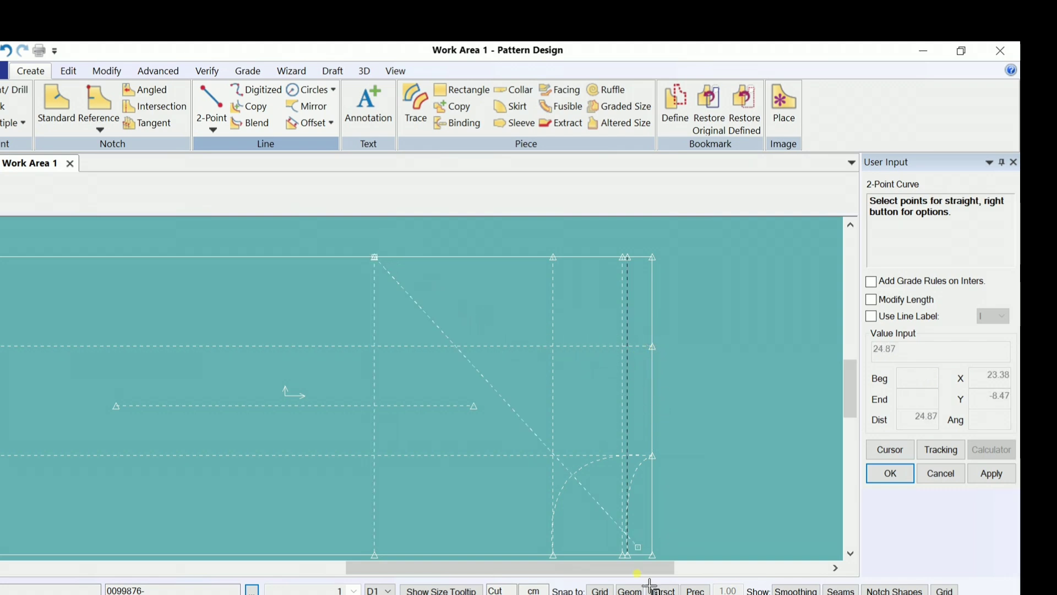
pyautogui.click(665, 359)
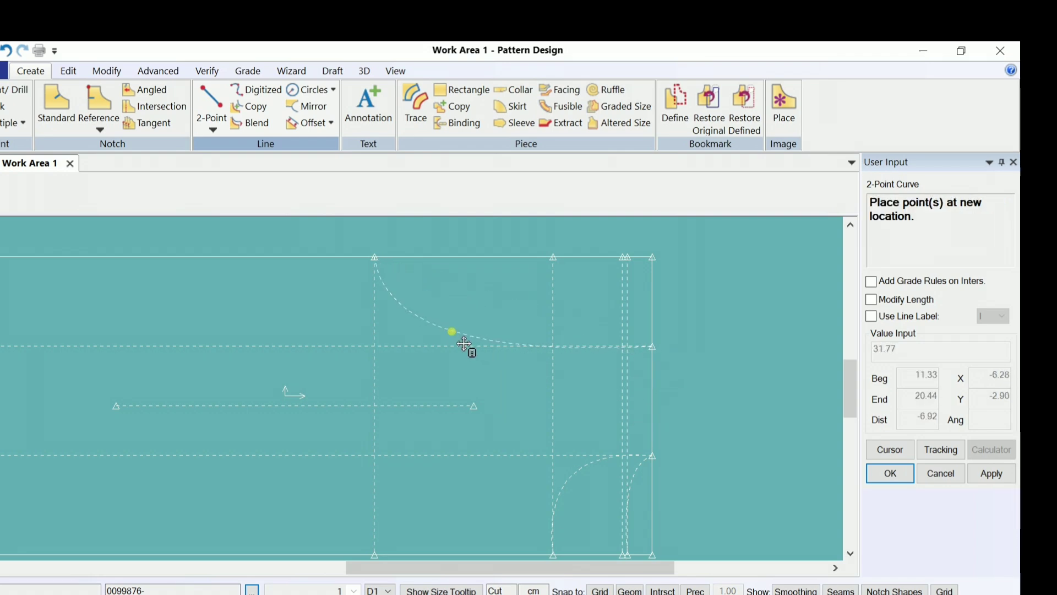
pyautogui.rightClick(674, 353)
pyautogui.click(632, 350)
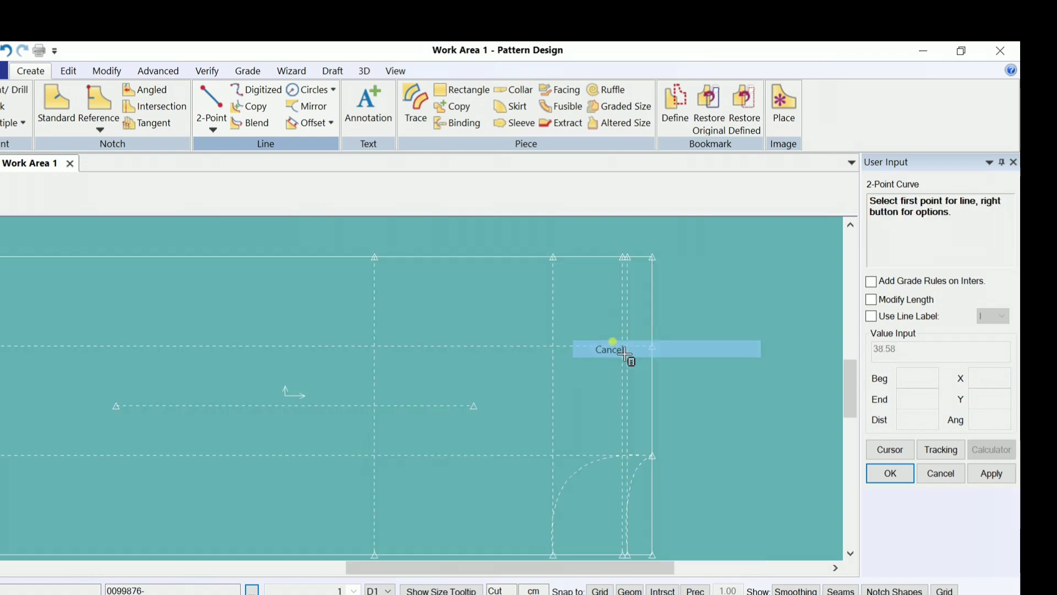
# Step: Draw a 2-Point Curve about 31.8 cm long from the leftmost vertical line's top end to where the upper horizontal line meets the inner close-set vertical
pyautogui.click(213, 129)
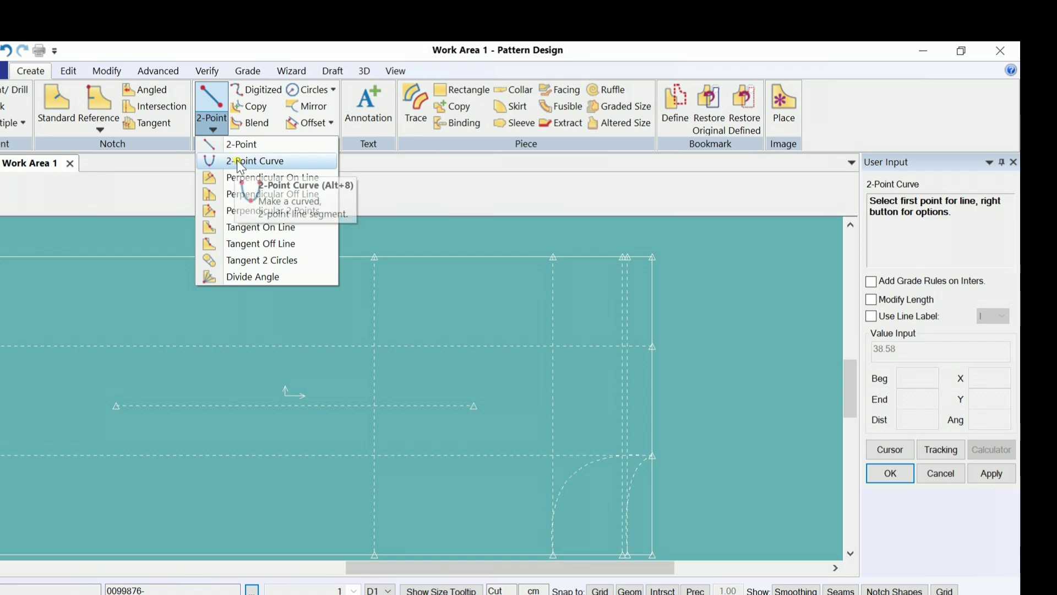
pyautogui.click(245, 161)
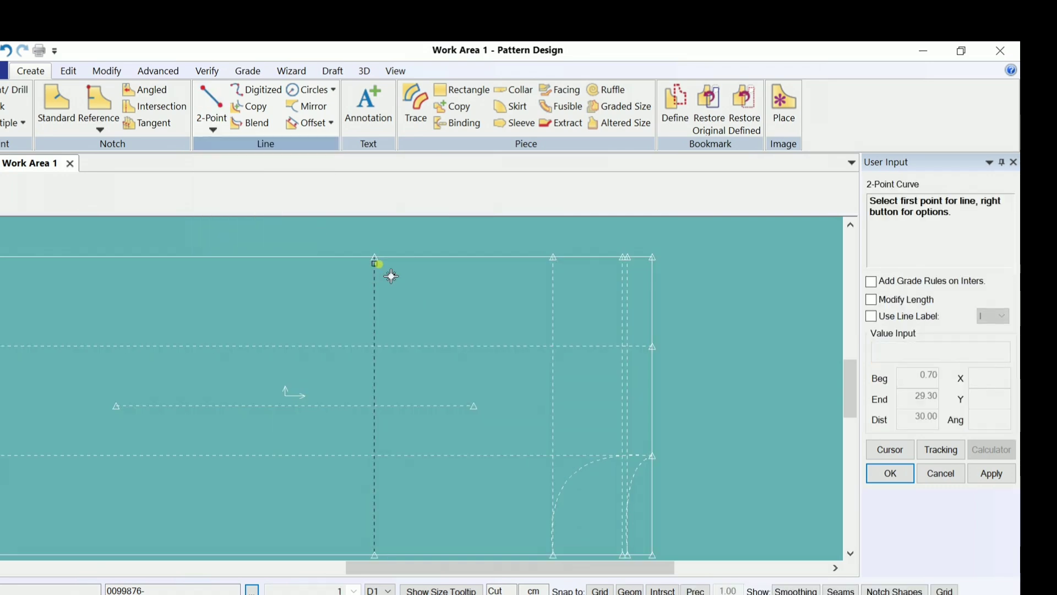
pyautogui.click(391, 266)
pyautogui.scroll(3, 658, 379)
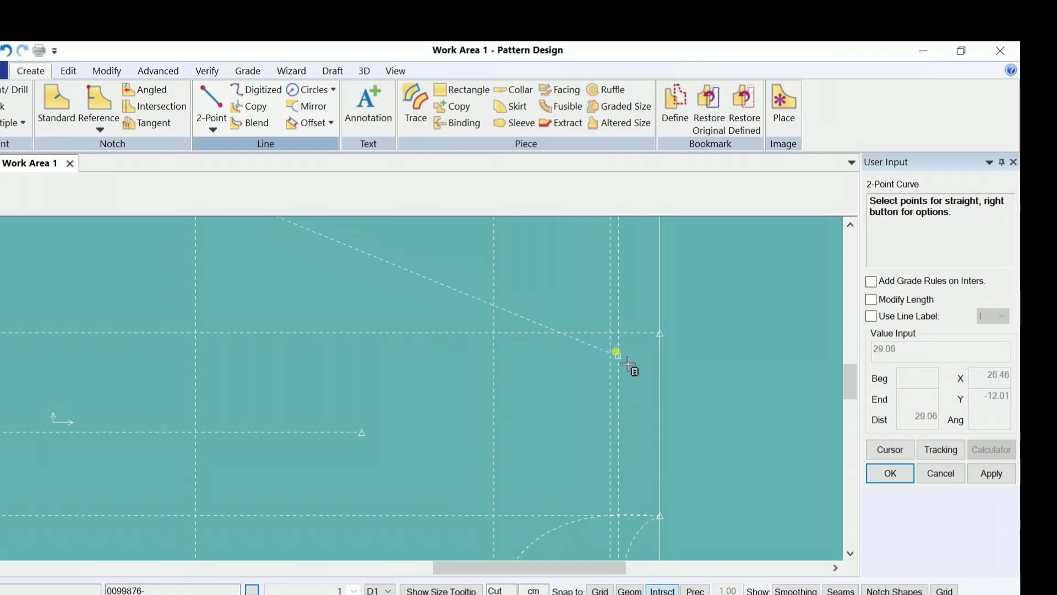
pyautogui.click(610, 331)
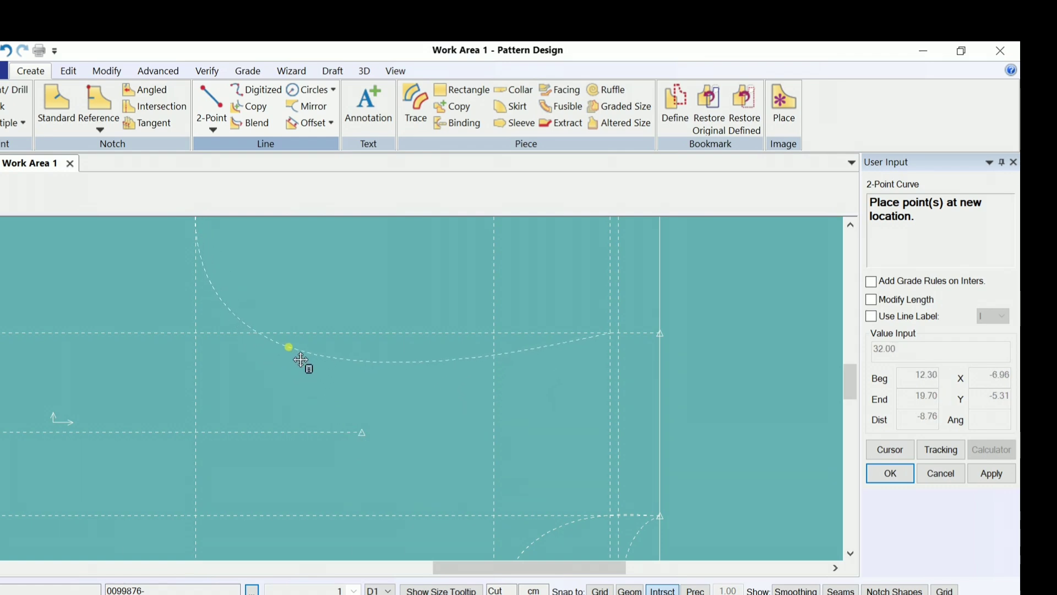
pyautogui.click(301, 357)
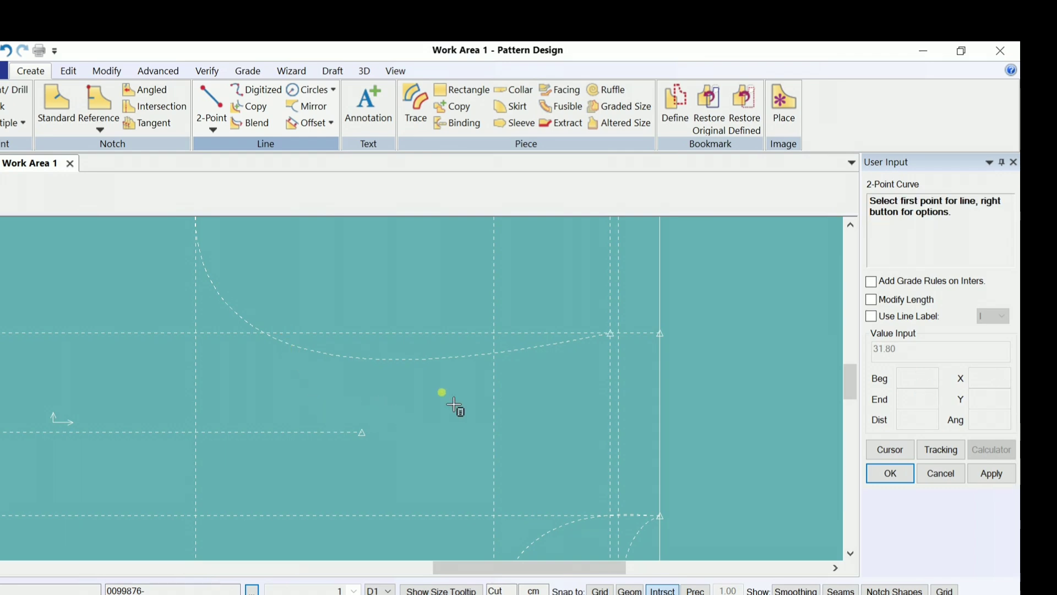
pyautogui.scroll(-2, 475, 414)
pyautogui.rightClick(747, 312)
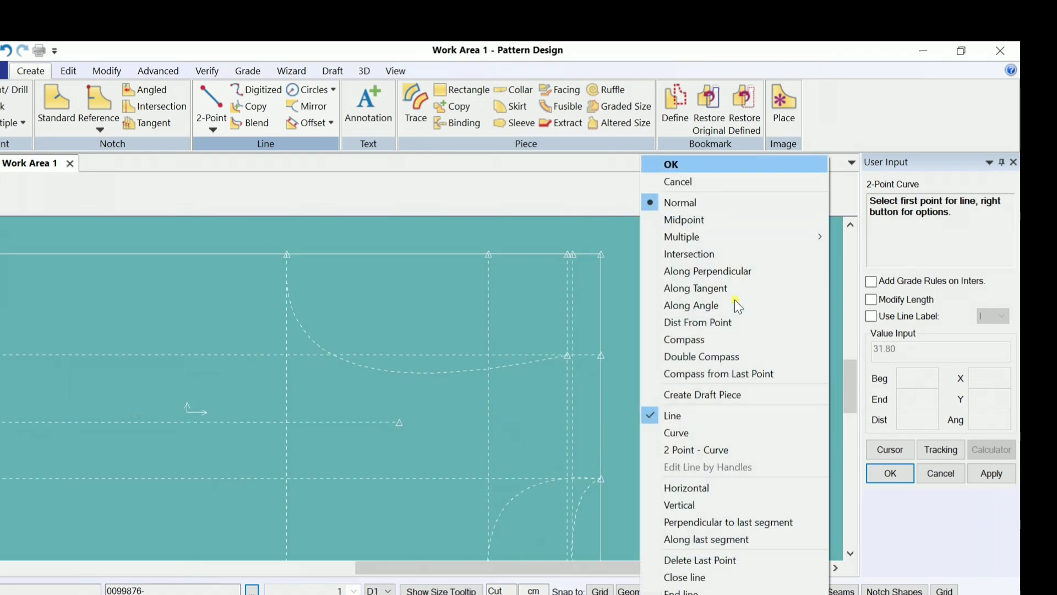
pyautogui.click(709, 164)
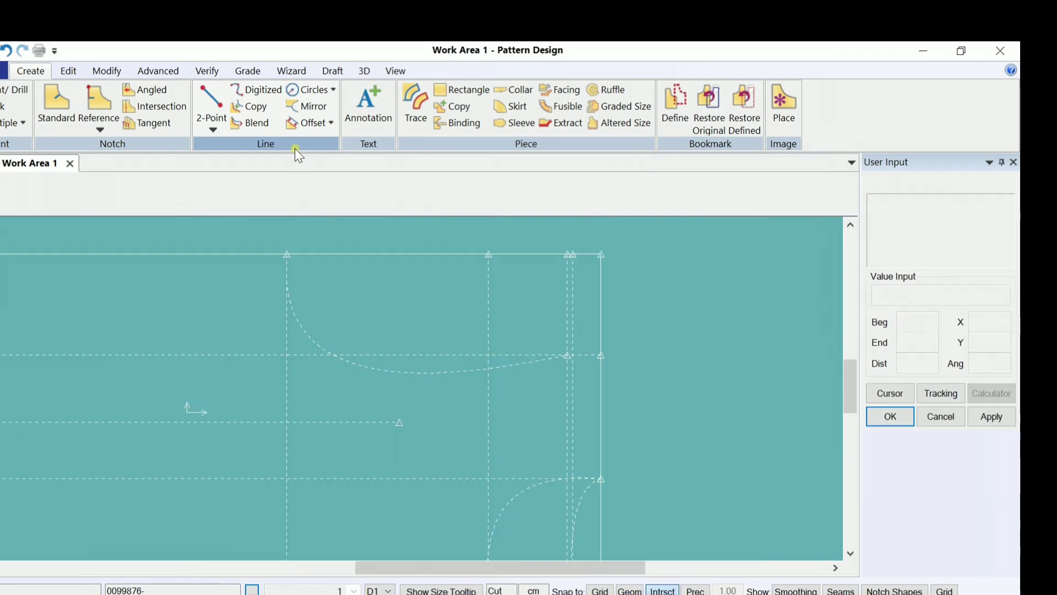
# Step: Draw an 11.40 cm 2-Point line from the long curve's end to the lower horizontal line's end on the right edge
pyautogui.click(234, 124)
pyautogui.click(205, 131)
pyautogui.click(230, 157)
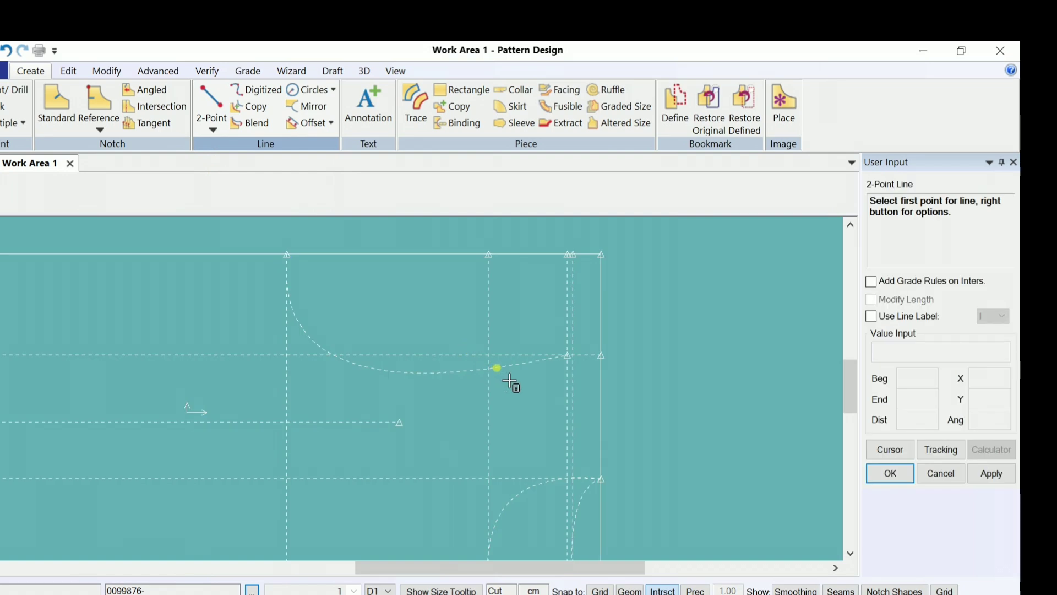
pyautogui.click(572, 358)
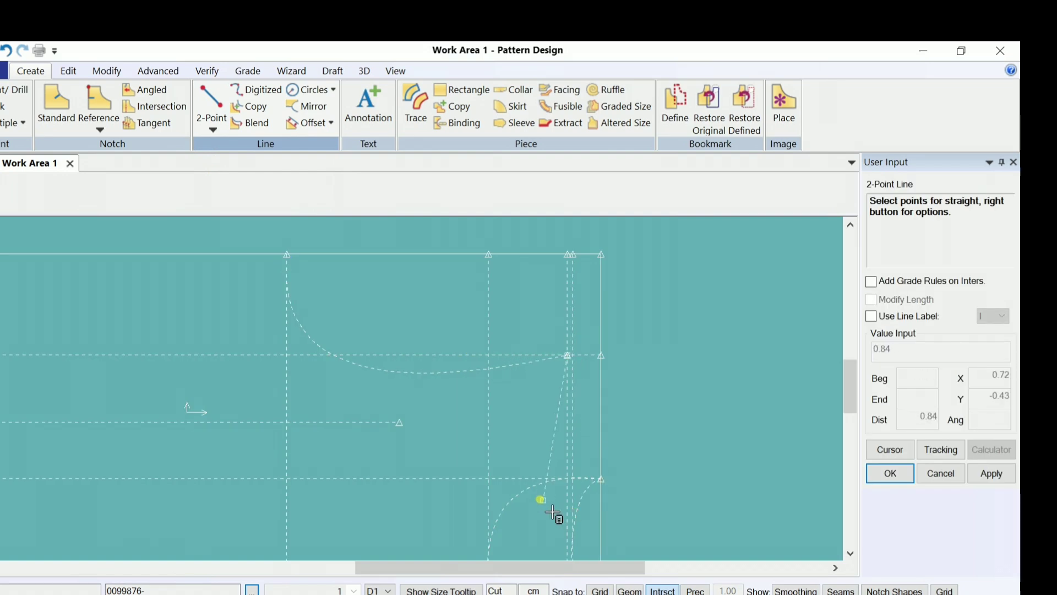
pyautogui.click(618, 487)
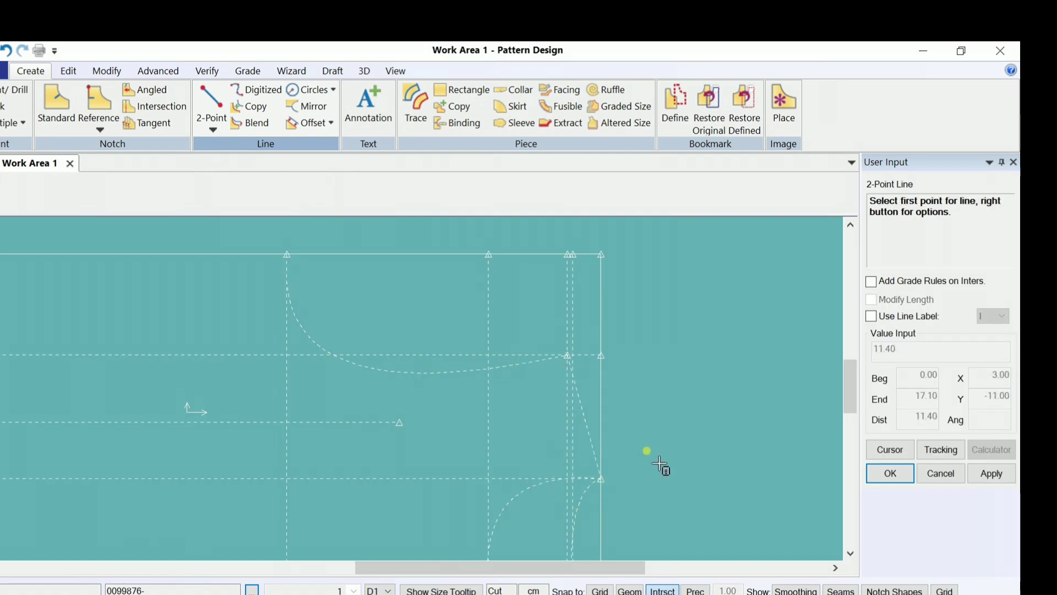
pyautogui.scroll(-2, 741, 473)
pyautogui.rightClick(728, 325)
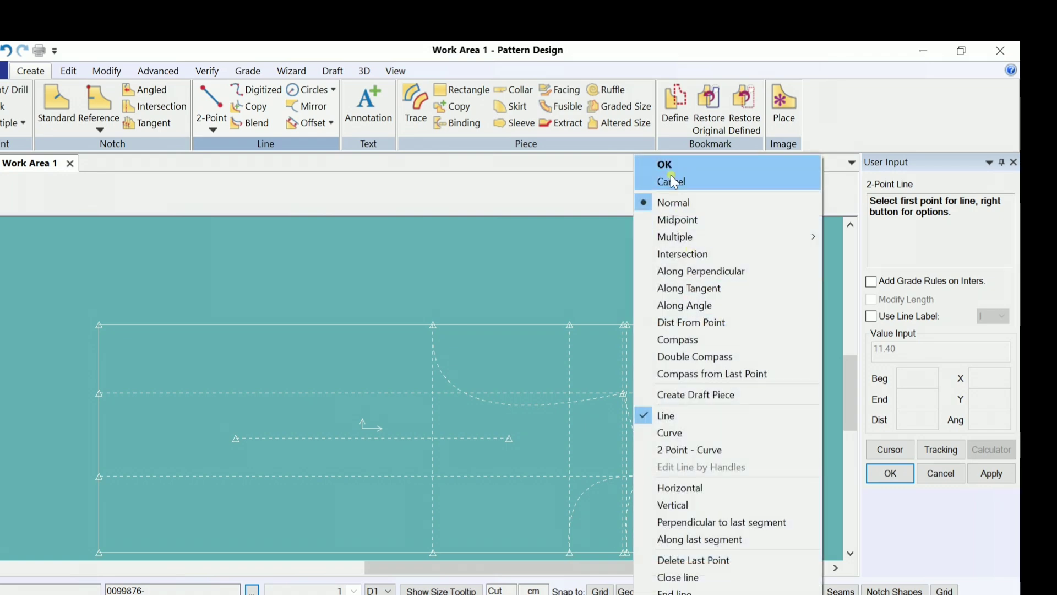
pyautogui.click(669, 166)
# Step: Trace a piece from the bottom, left and top edges, long upper curve, slanted line and small corner curve, placing it below left of the draft
pyautogui.scroll(-1, 610, 475)
pyautogui.moveTo(569, 504); pyautogui.dragTo(493, 452)
pyautogui.moveTo(493, 452); pyautogui.dragTo(461, 440, button='middle')
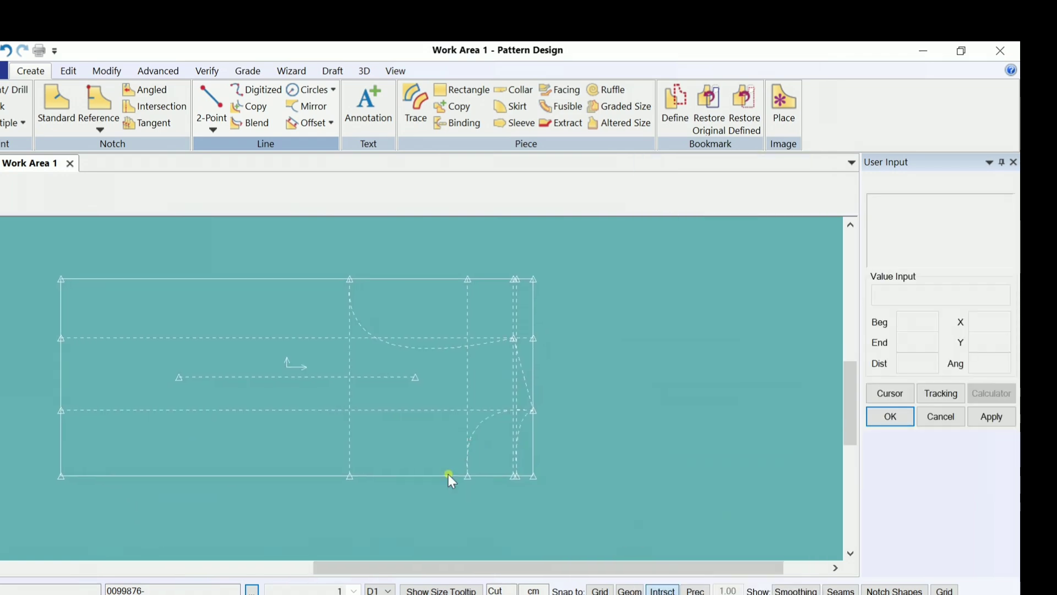
pyautogui.click(415, 105)
pyautogui.scroll(-1, 511, 422)
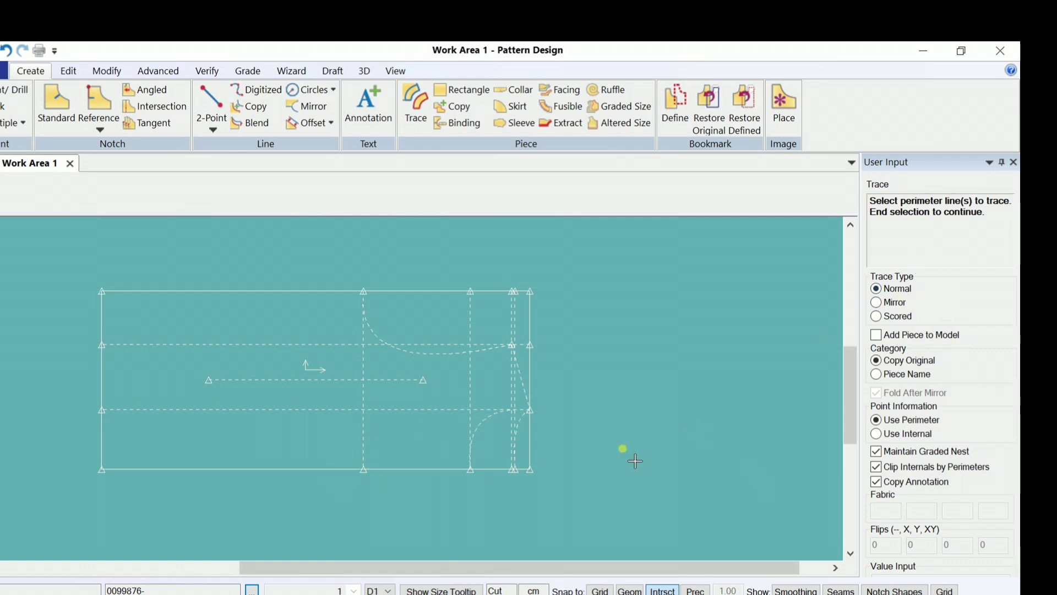
pyautogui.scroll(-1, 635, 461)
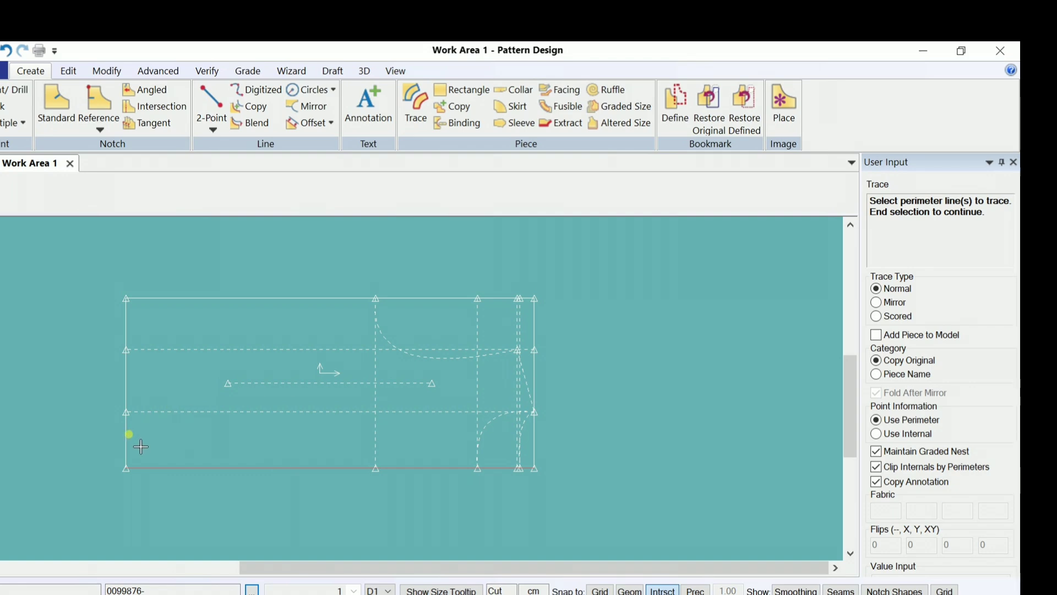
pyautogui.click(168, 304)
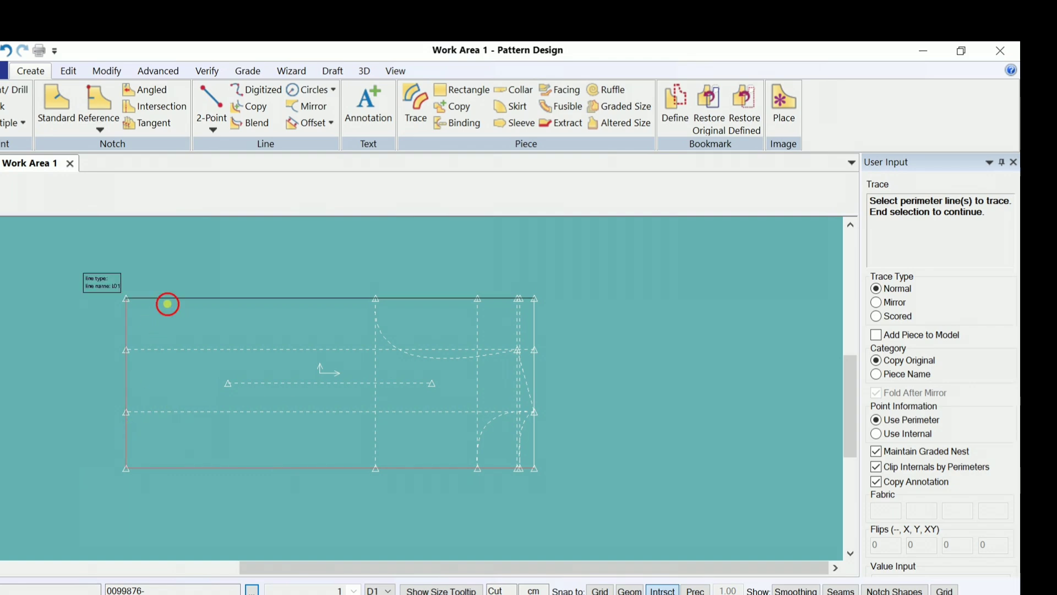
pyautogui.click(400, 349)
pyautogui.click(525, 371)
pyautogui.click(522, 432)
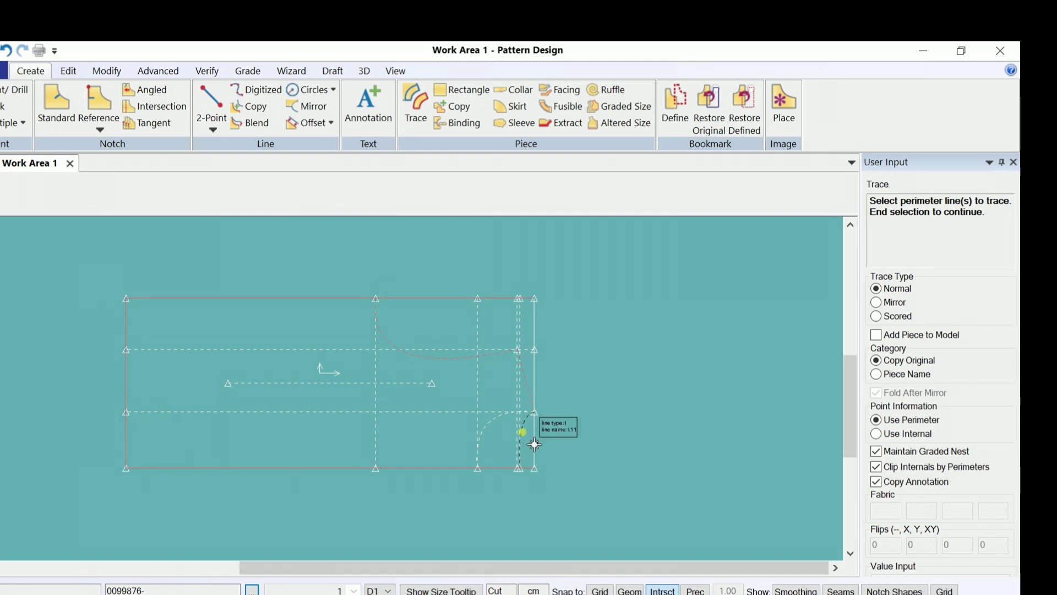
pyautogui.rightClick(624, 359)
pyautogui.click(624, 358)
pyautogui.scroll(-3, 628, 365)
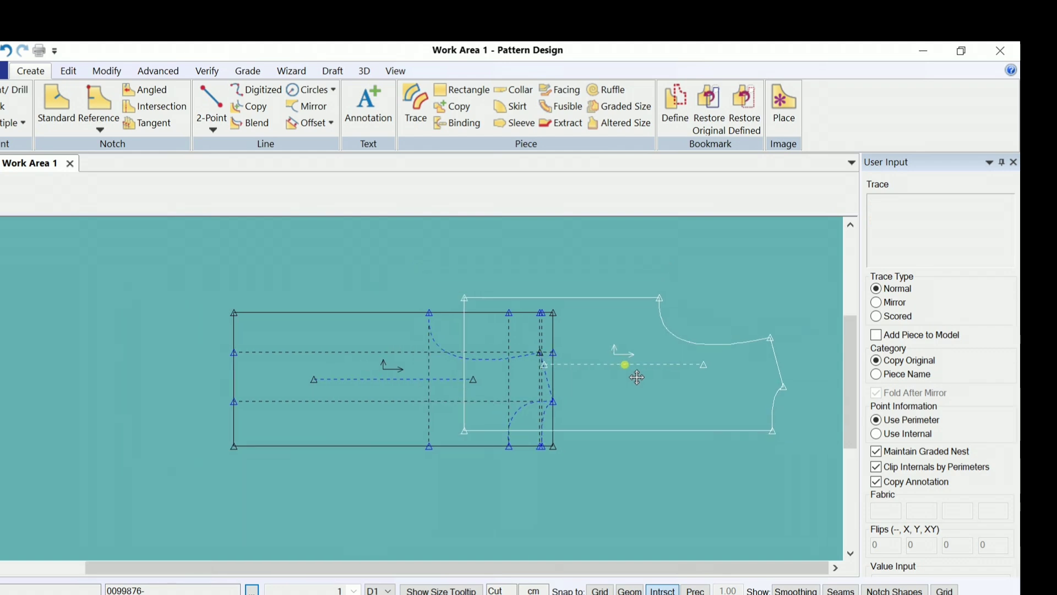
pyautogui.click(237, 505)
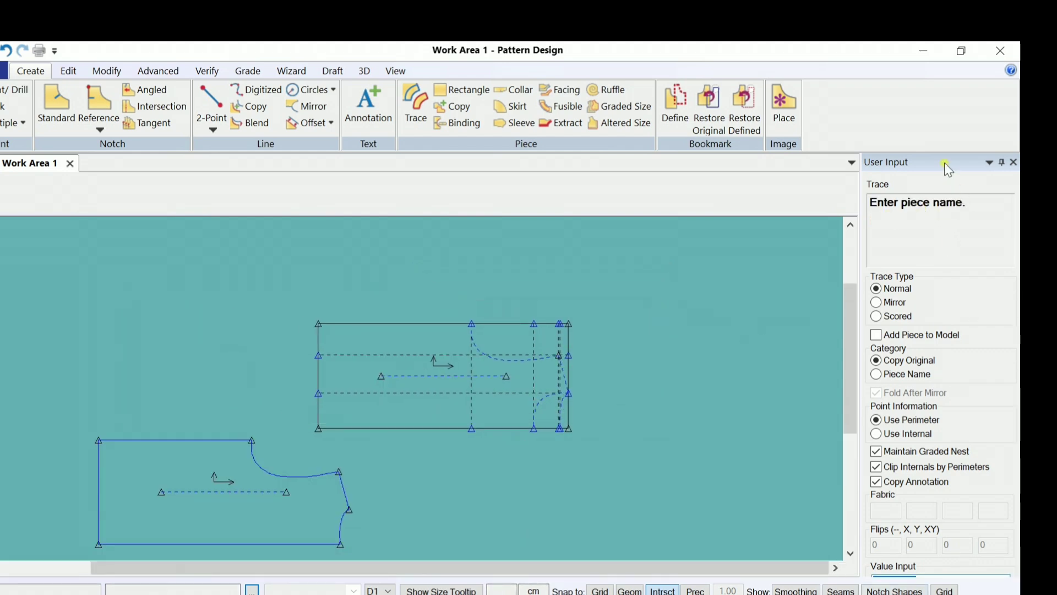
# Step: Name the traced piece 0099876-back and finish the Trace command
pyautogui.moveTo(944, 163); pyautogui.dragTo(945, 91)
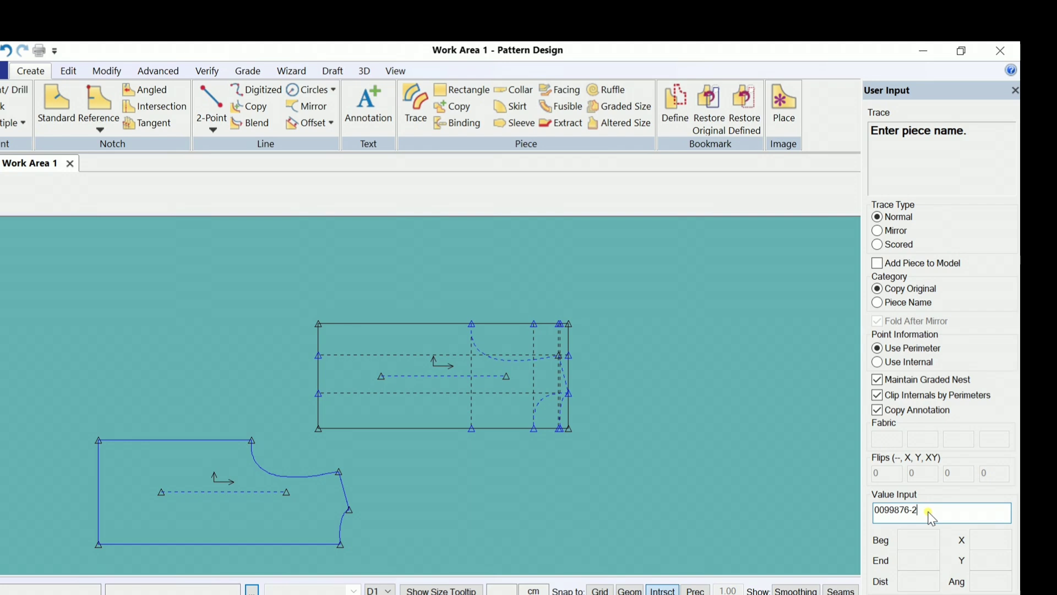
pyautogui.press('BackSpace')
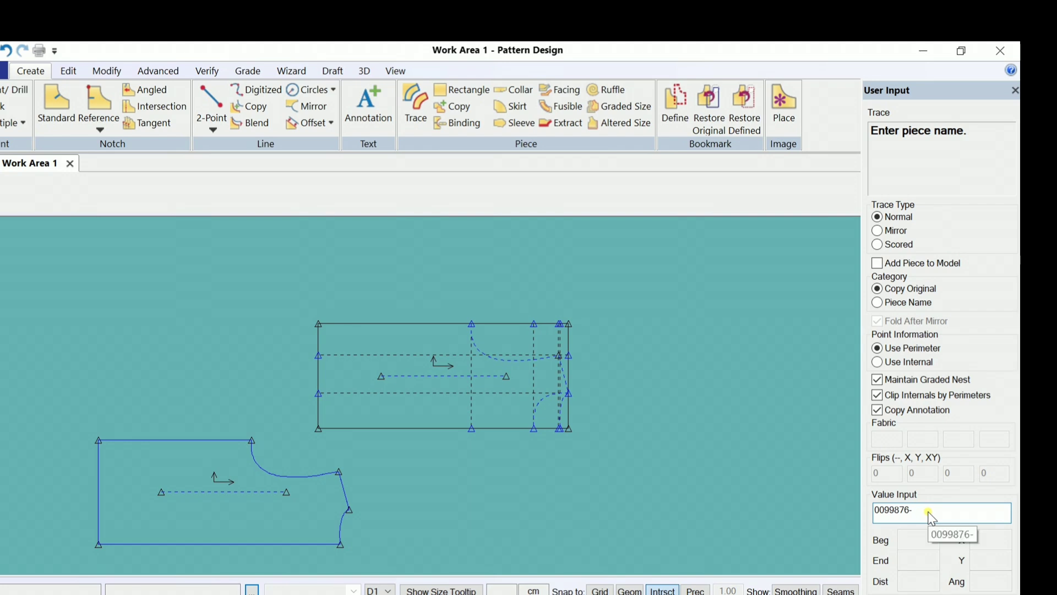
pyautogui.write('back')
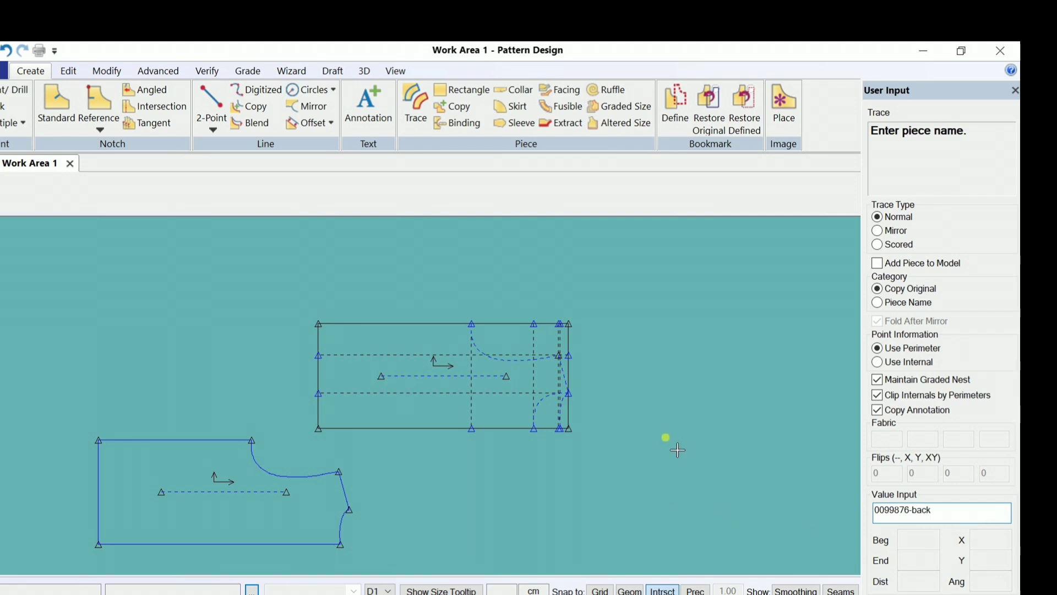
pyautogui.rightClick(666, 438)
pyautogui.click(666, 439)
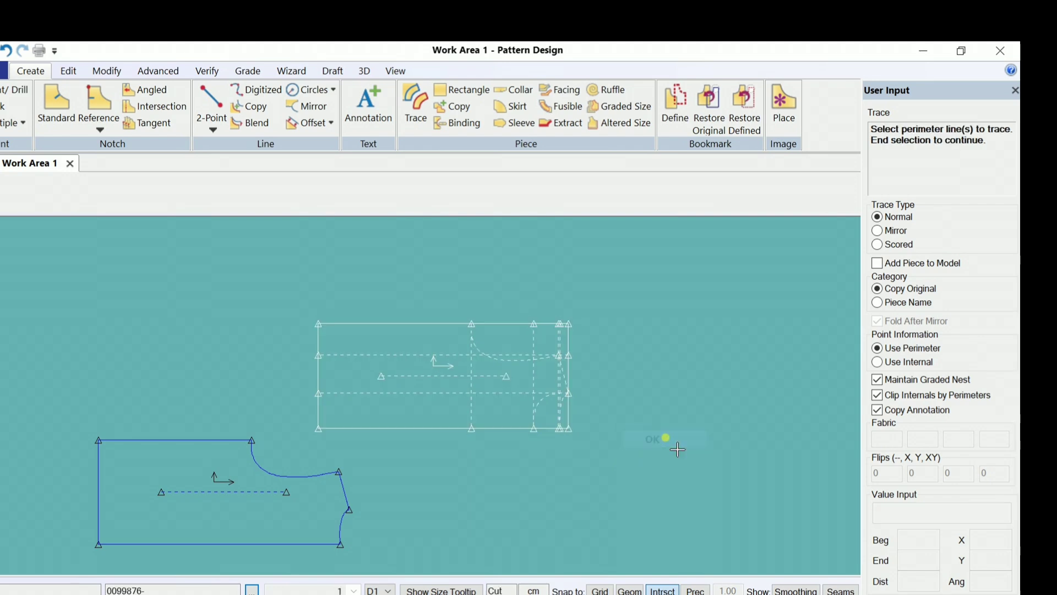
pyautogui.rightClick(665, 436)
pyautogui.click(667, 438)
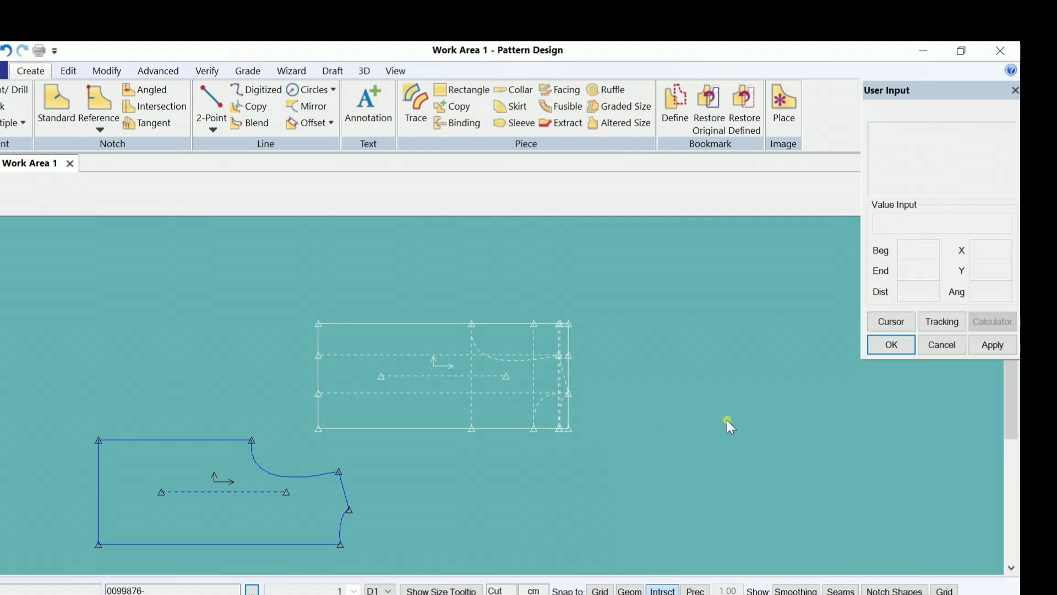
# Step: Rearrange the pieces so the traced back piece sits directly above the rectangular draft piece
pyautogui.moveTo(240, 458)
pyautogui.mouseDown()
pyautogui.moveTo(205, 435)
pyautogui.moveTo(142, 308)
pyautogui.mouseUp()
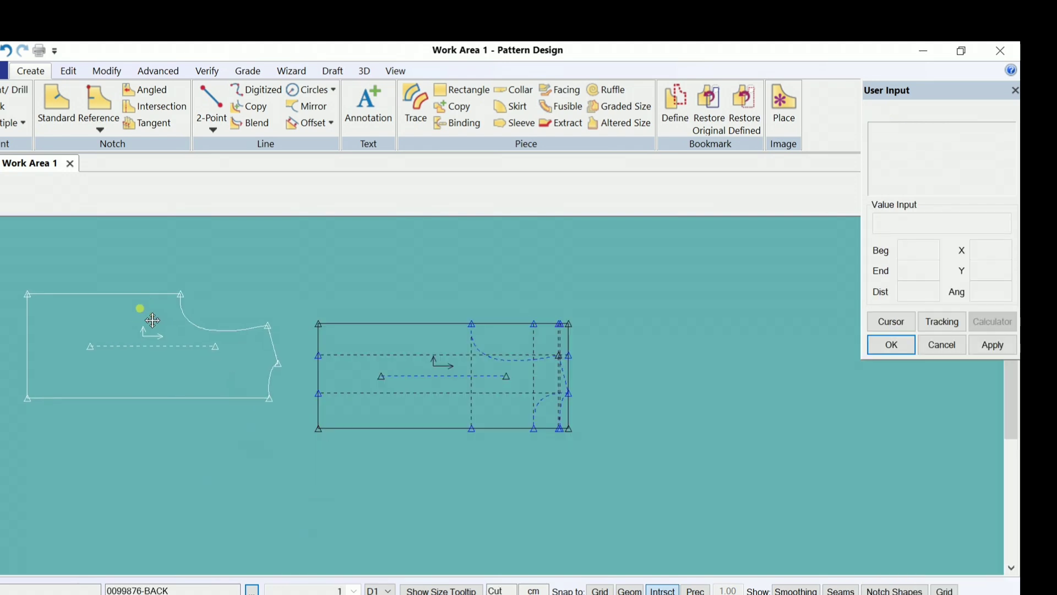
pyautogui.moveTo(483, 378); pyautogui.dragTo(306, 483)
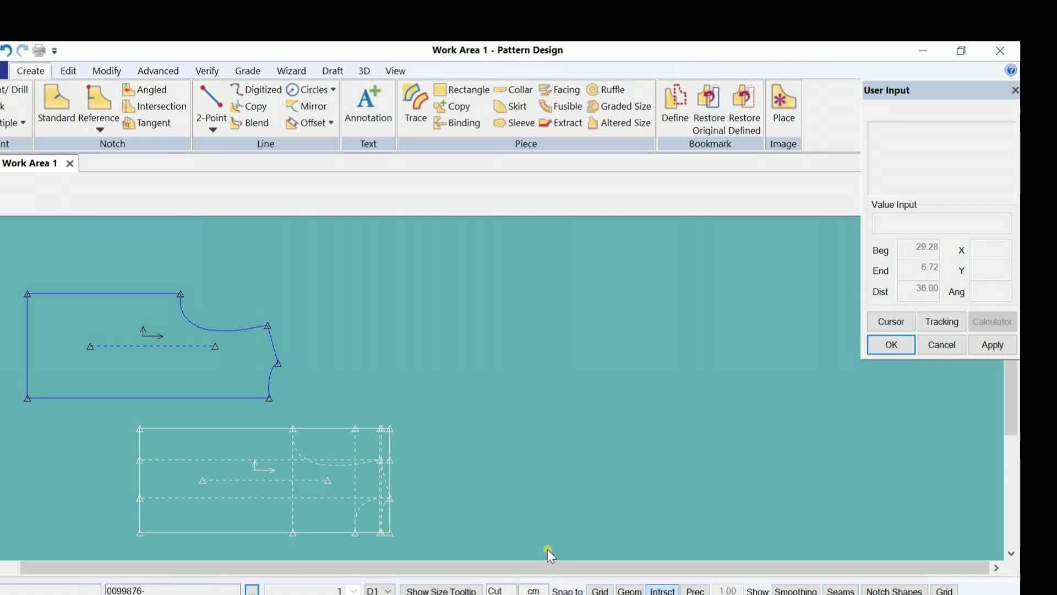
pyautogui.moveTo(189, 370); pyautogui.dragTo(280, 373)
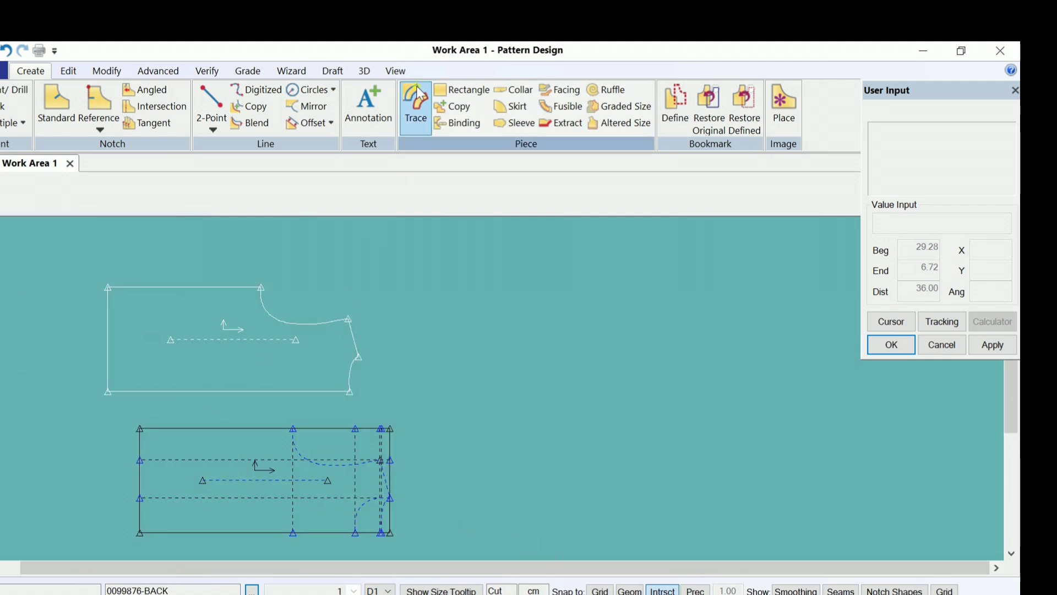
# Step: Turn on the display of piece names on the pieces in the work area
pyautogui.click(396, 71)
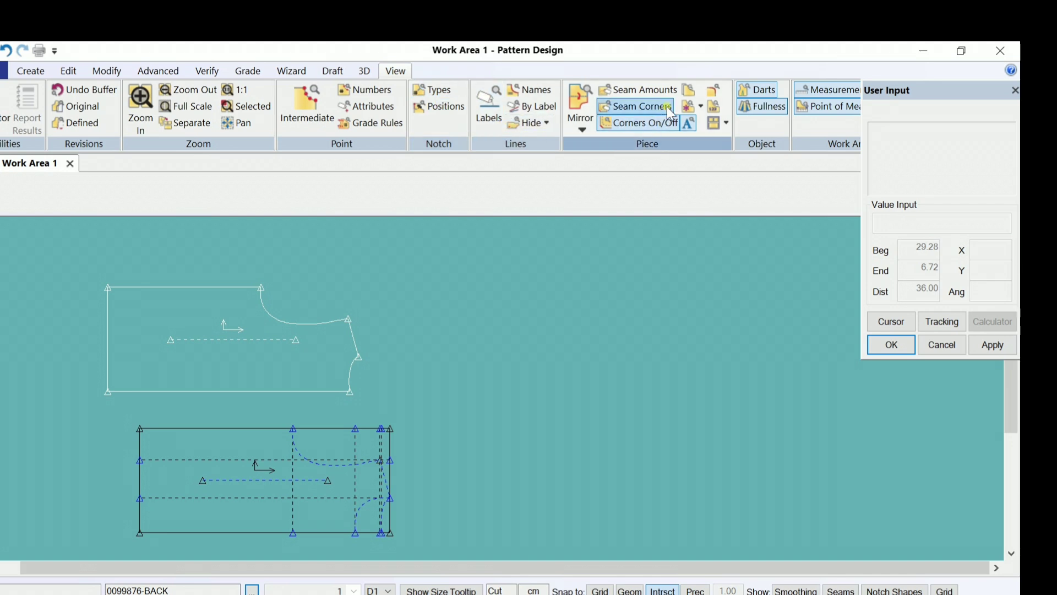
pyautogui.click(716, 106)
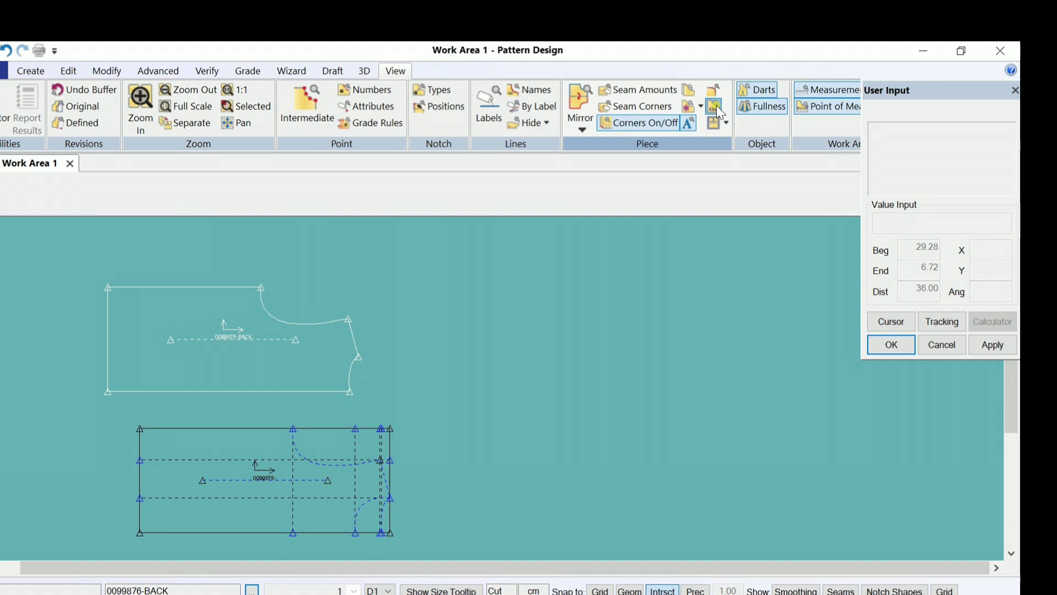
# Step: Shift the traced back piece and the rectangular draft piece leftward, leaving free space beside them for another piece
pyautogui.scroll(3, 266, 349)
pyautogui.scroll(-5, 266, 351)
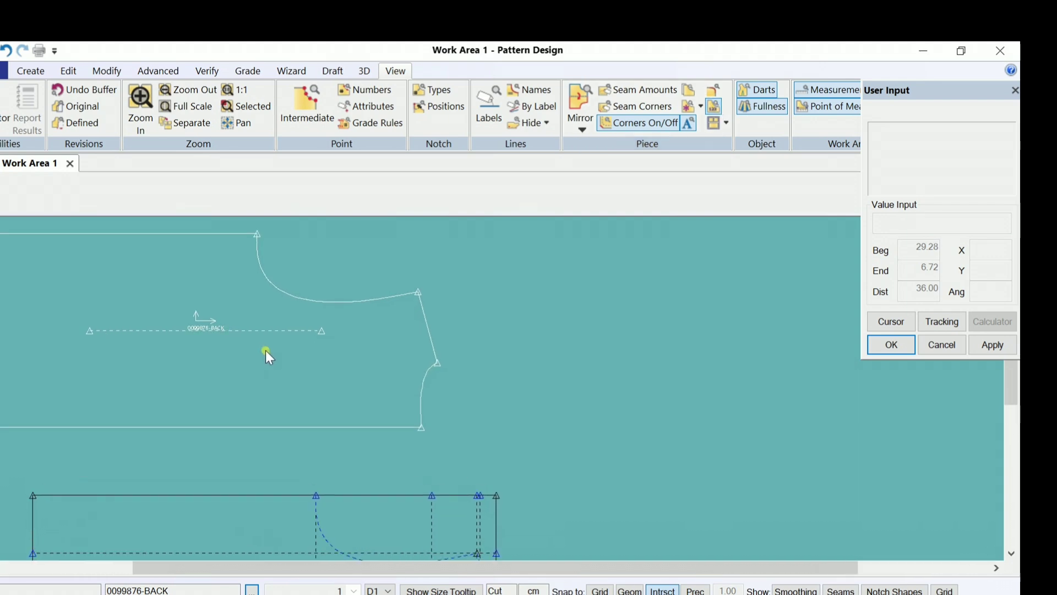
pyautogui.moveTo(250, 366); pyautogui.dragTo(161, 346)
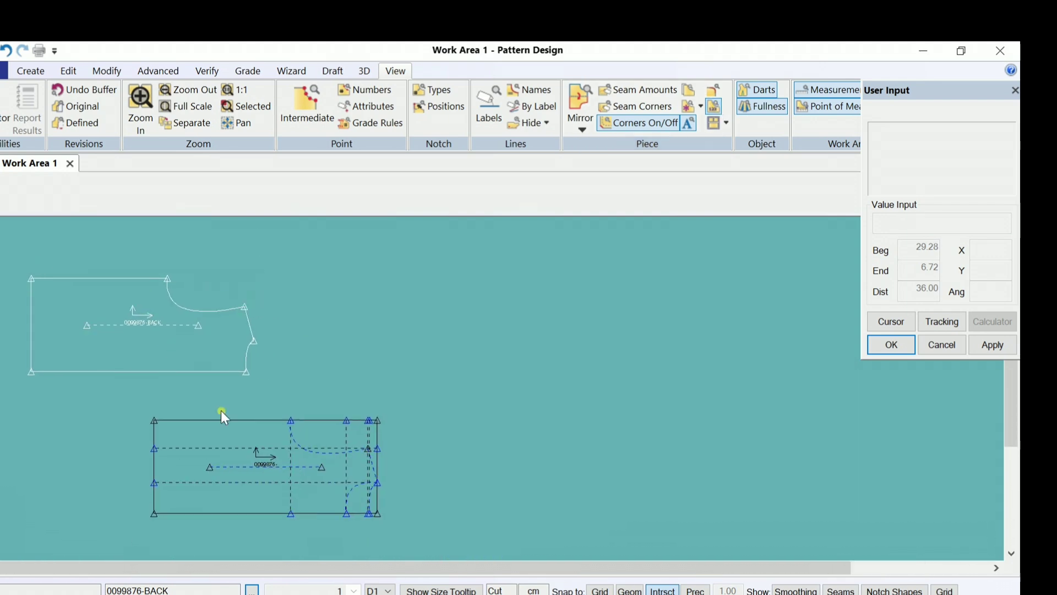
pyautogui.moveTo(218, 468); pyautogui.dragTo(111, 460)
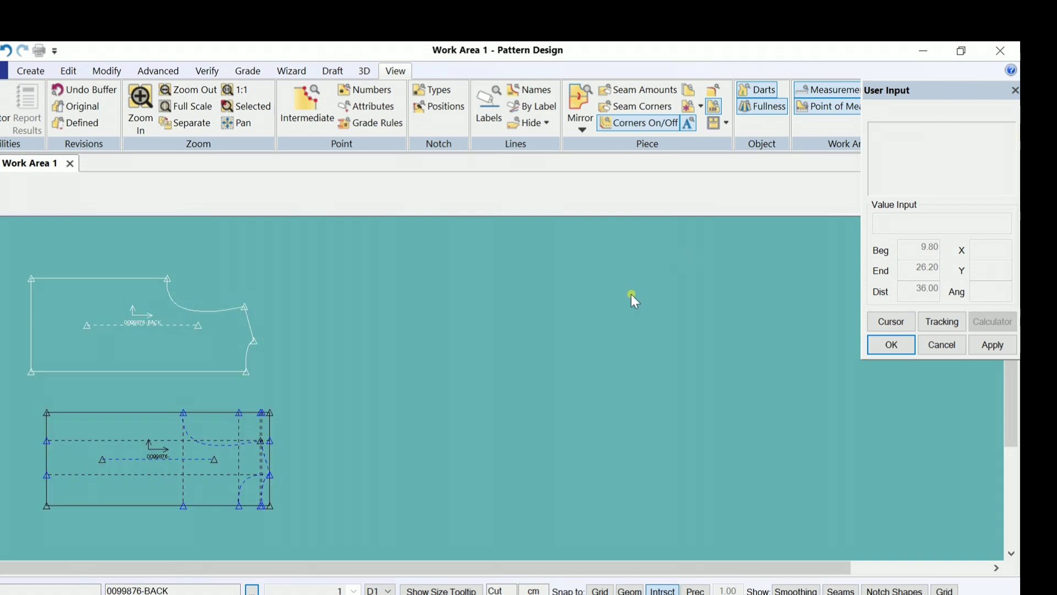
# Step: Trace a piece from the draft's bottom, left and top edges, long upper curve, slanted line and larger corner curve, placing it right of the back
pyautogui.click(42, 73)
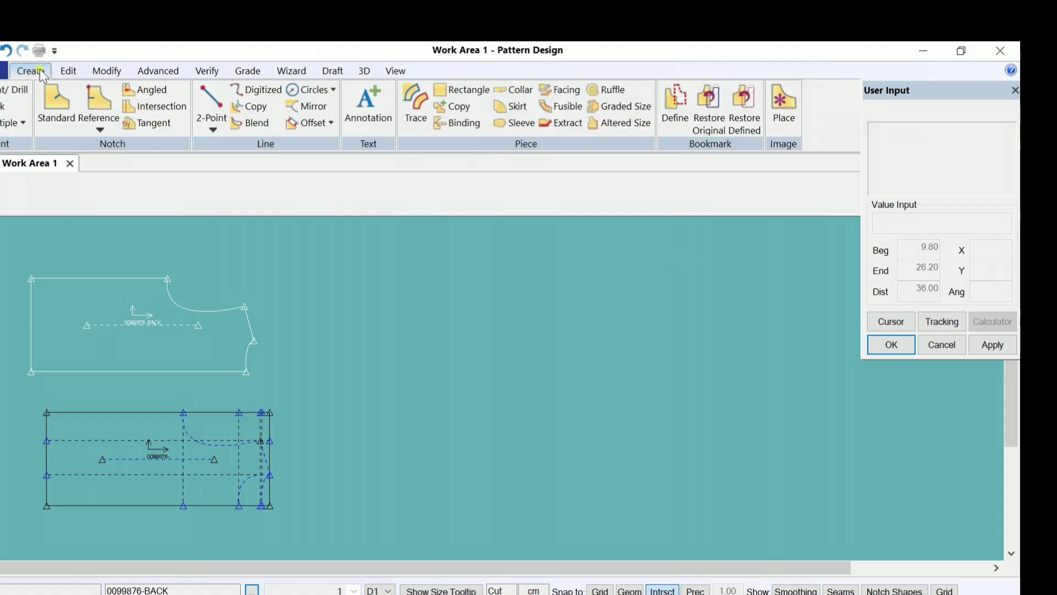
pyautogui.click(416, 107)
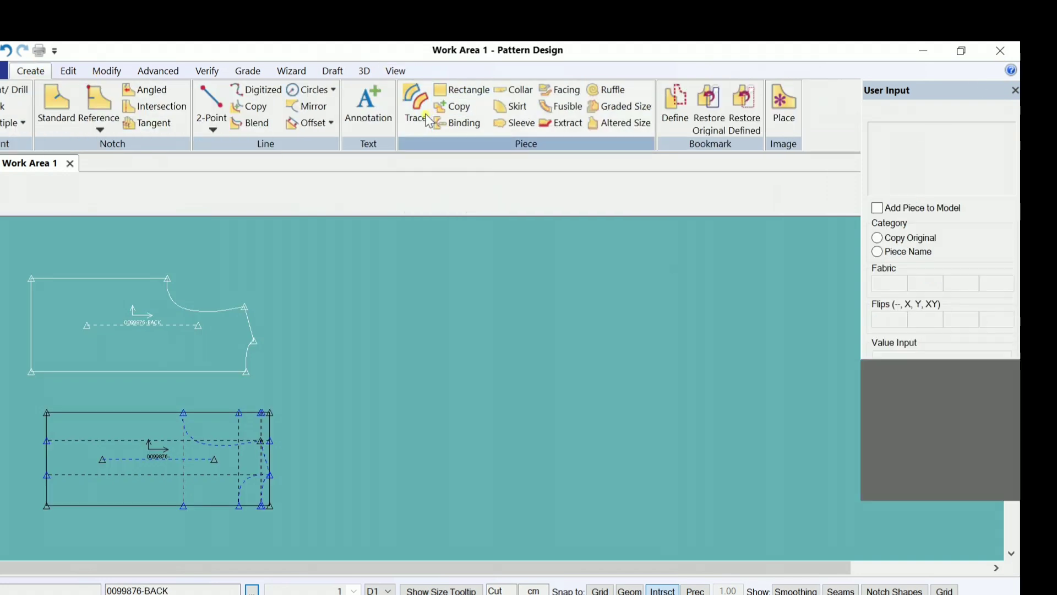
pyautogui.click(110, 506)
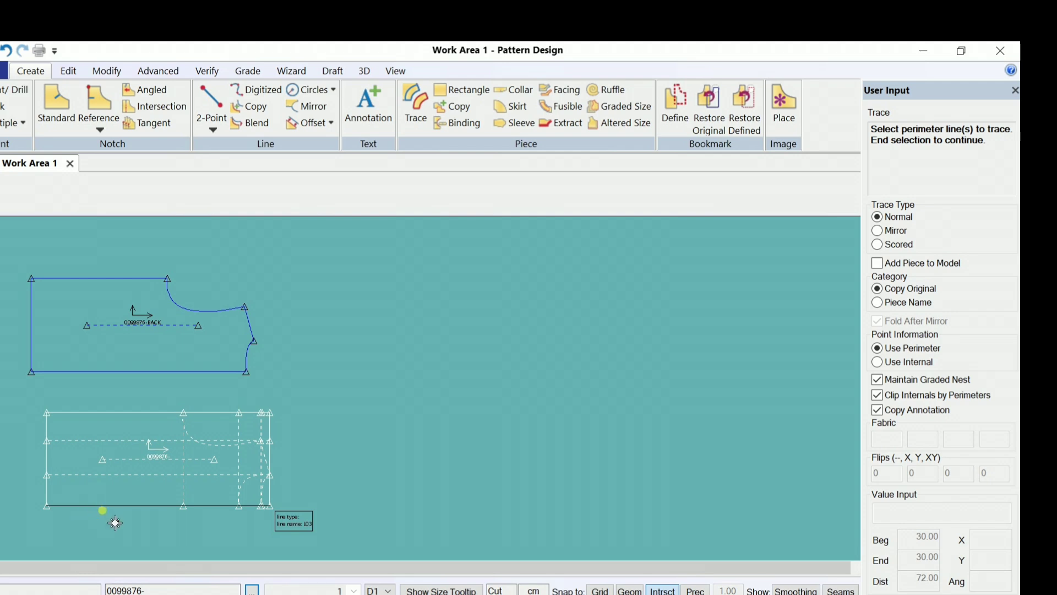
pyautogui.click(47, 468)
pyautogui.click(113, 413)
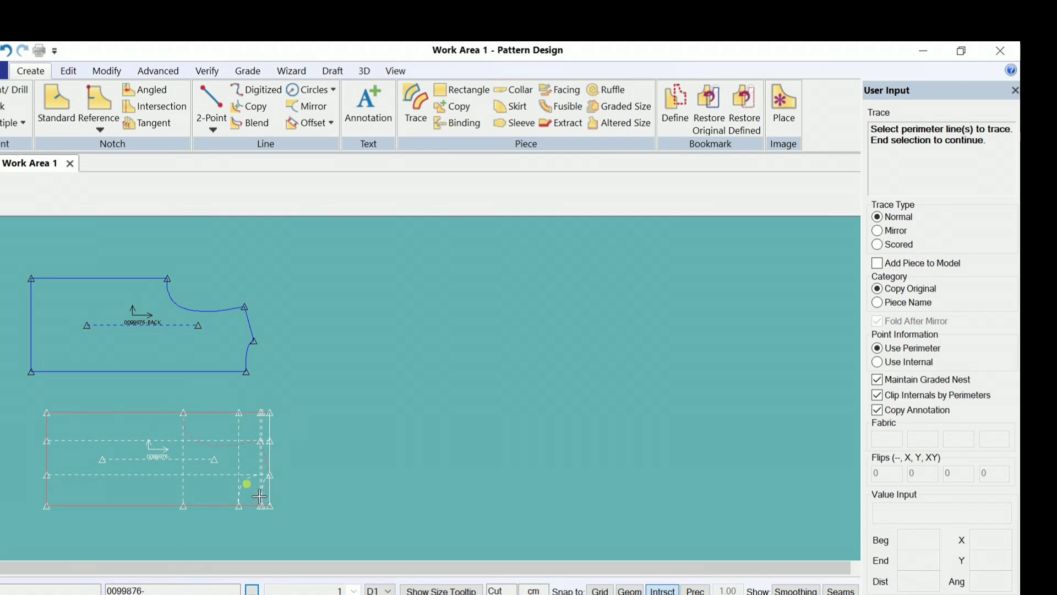
pyautogui.rightClick(360, 402)
pyautogui.click(360, 402)
pyautogui.rightClick(376, 380)
pyautogui.click(376, 381)
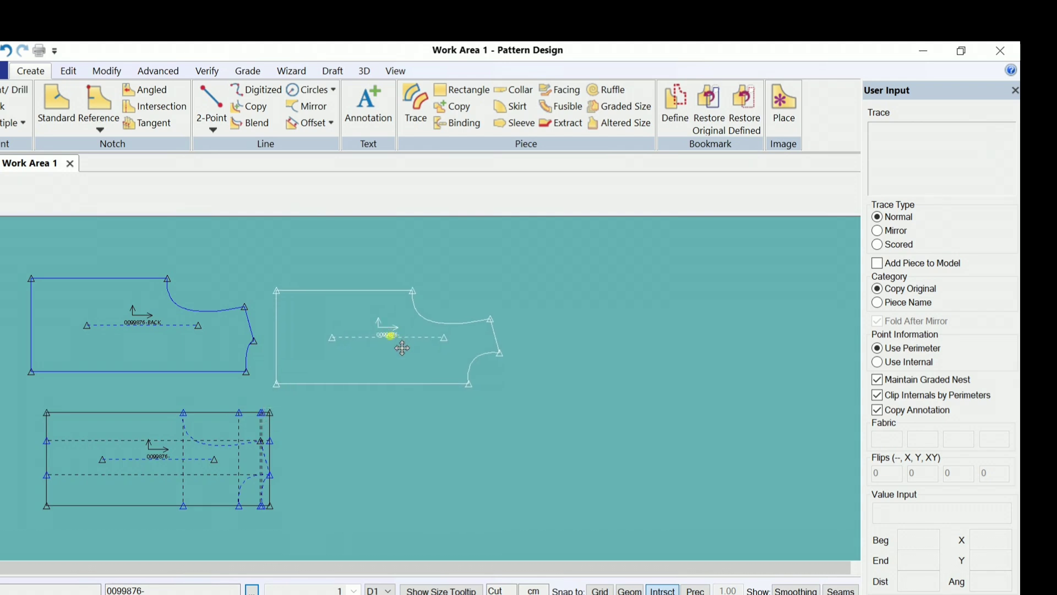
pyautogui.click(400, 324)
# Step: Name the new traced piece 0099876-FRONT and finish the Trace command
pyautogui.click(940, 511)
pyautogui.write('3')
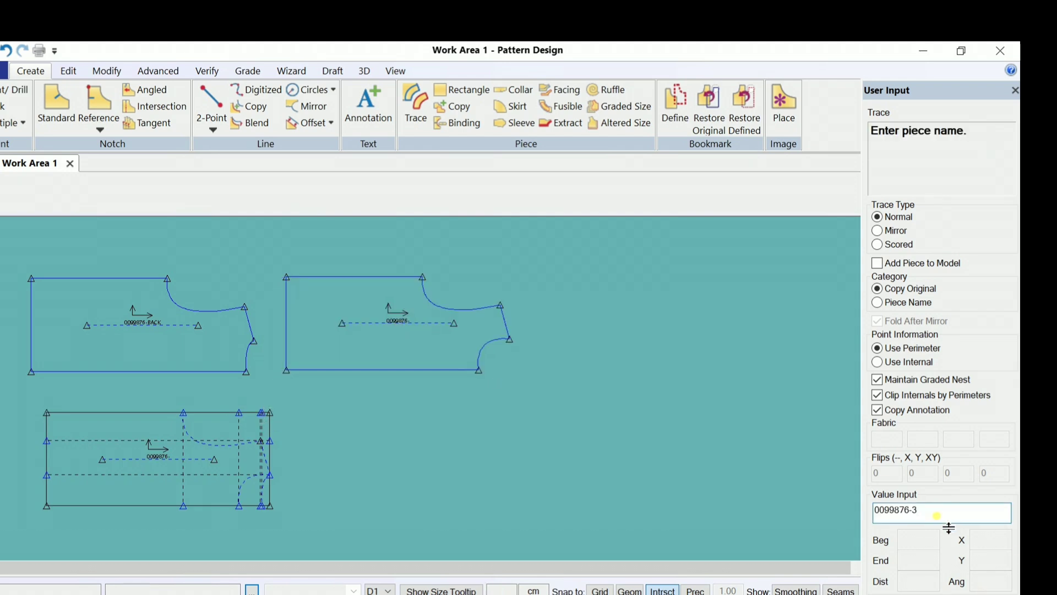
pyautogui.press('BackSpace')
pyautogui.write('fRONT')
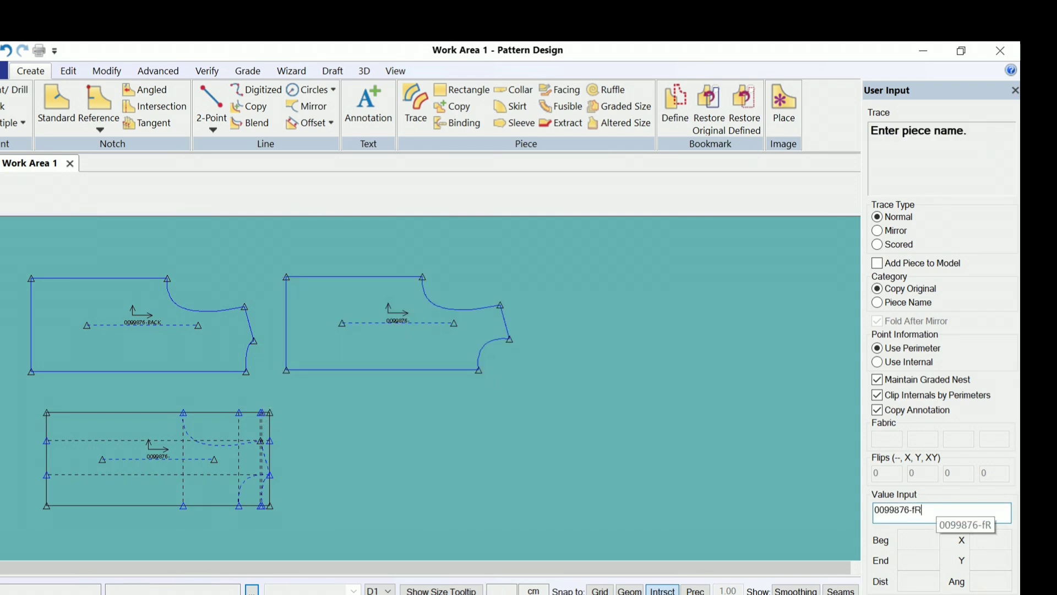
pyautogui.click(915, 510)
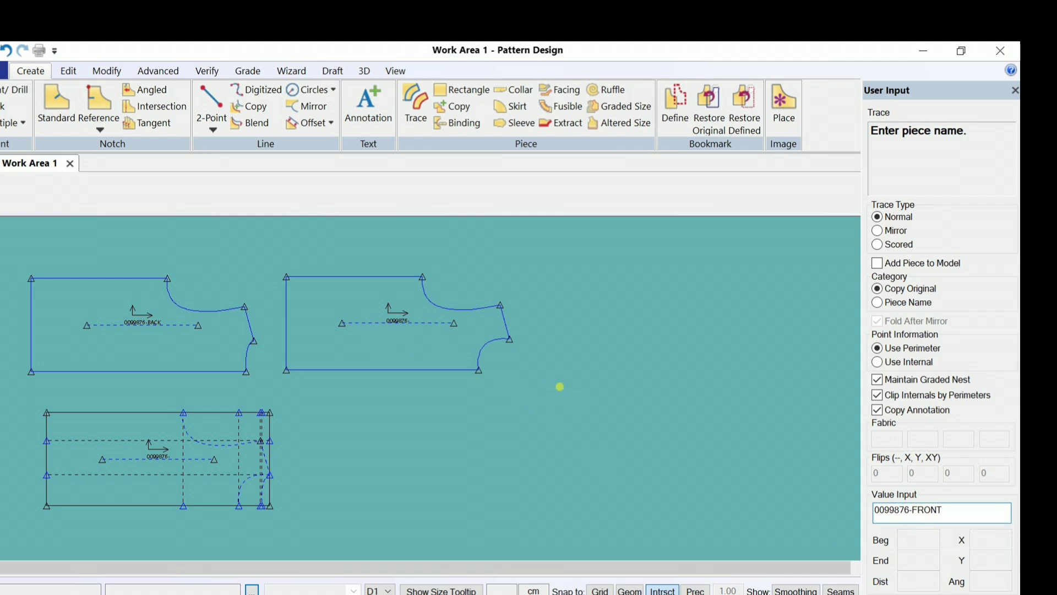
pyautogui.press('Return')
pyautogui.rightClick(563, 385)
pyautogui.click(564, 388)
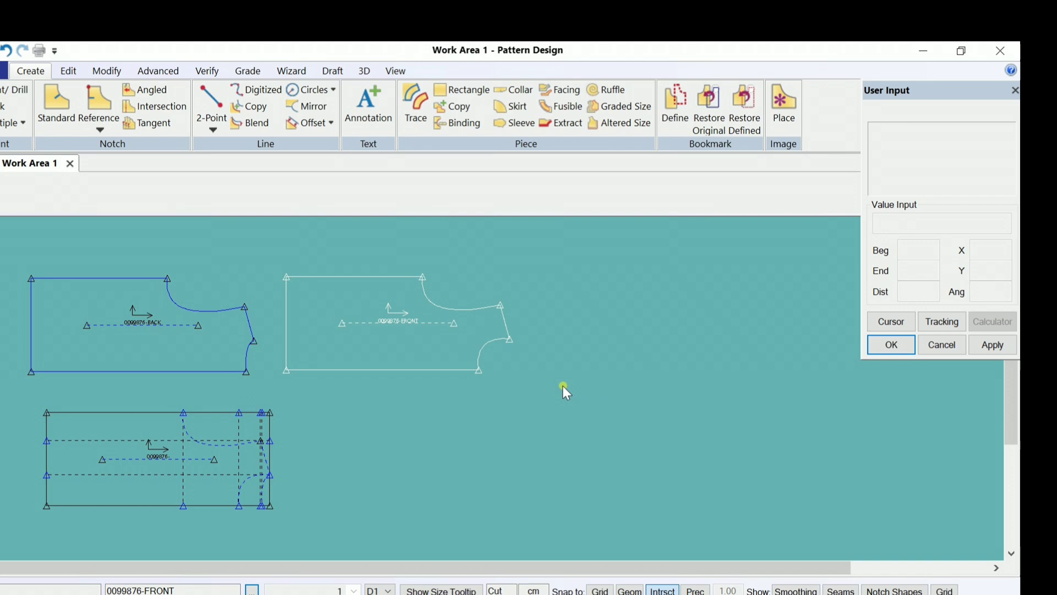
# Step: Dock the User Input box and align the back and front pieces side by side, with the rectangular draft piece below between them
pyautogui.doubleClick(971, 96)
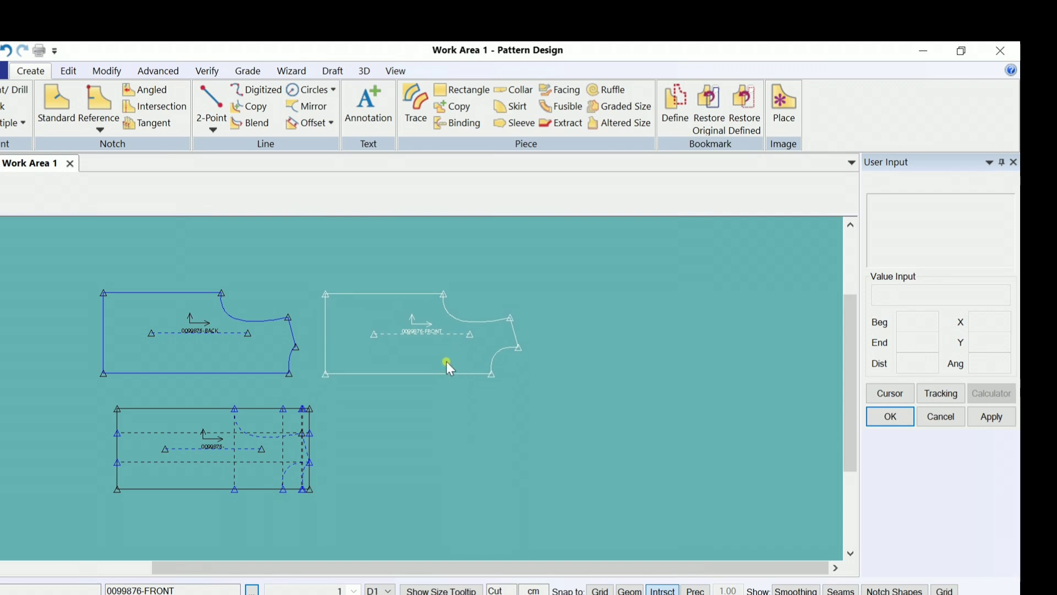
pyautogui.click(460, 351)
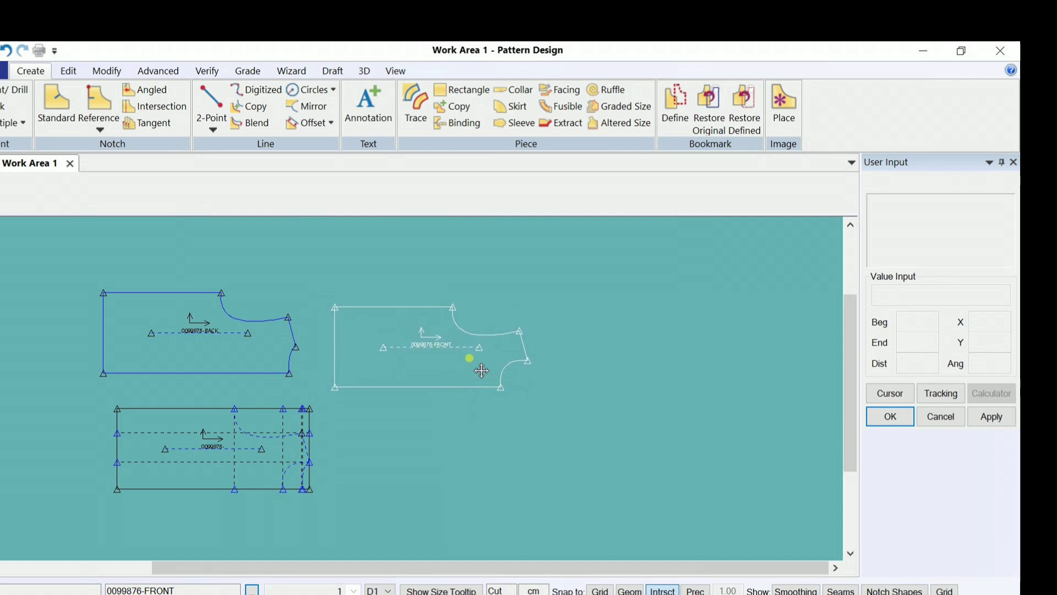
pyautogui.click(464, 353)
pyautogui.click(216, 459)
pyautogui.click(338, 464)
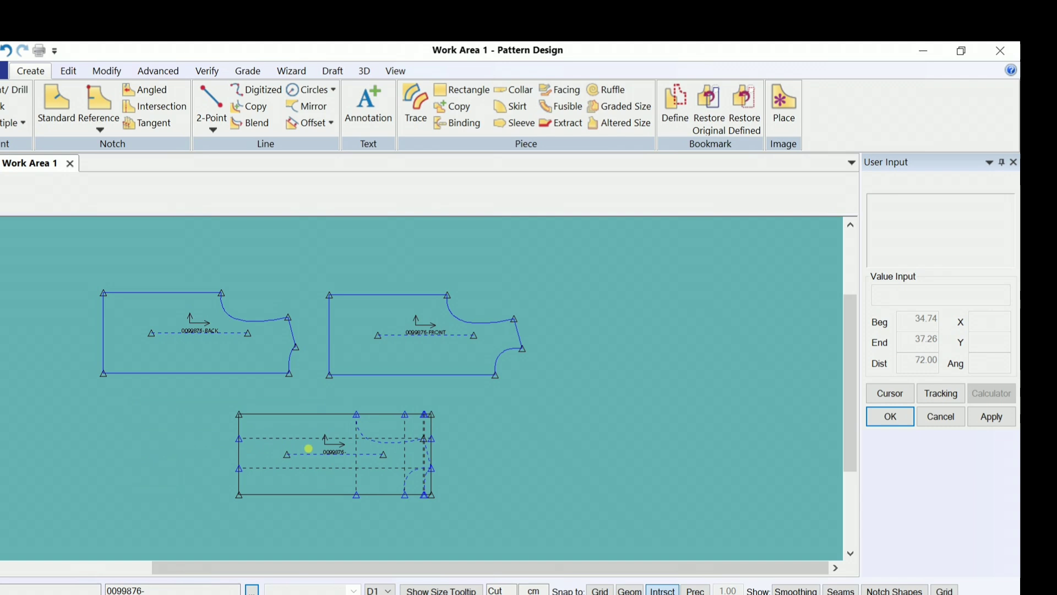
pyautogui.click(254, 360)
pyautogui.click(276, 362)
pyautogui.click(295, 453)
pyautogui.click(239, 457)
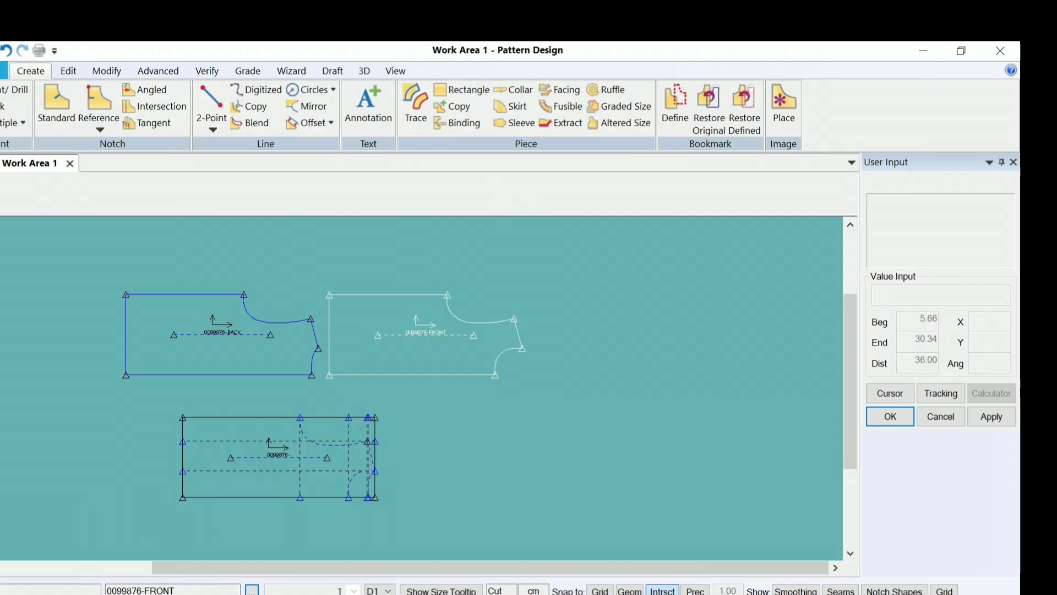
# Step: Save the rectangular draft piece together with the traced back and front pieces
pyautogui.click(0, 51)
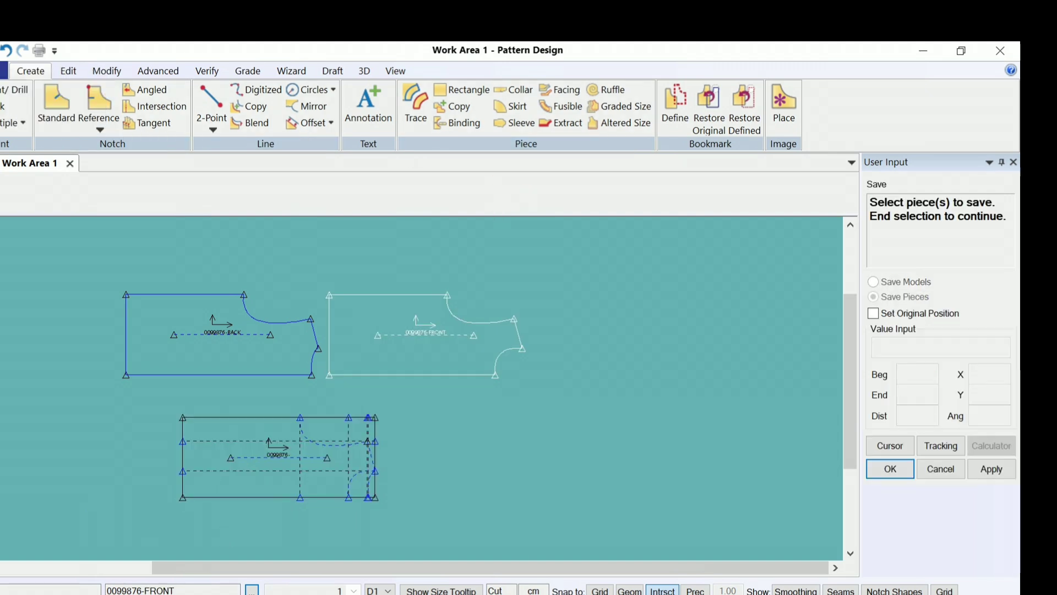
pyautogui.click(4, 71)
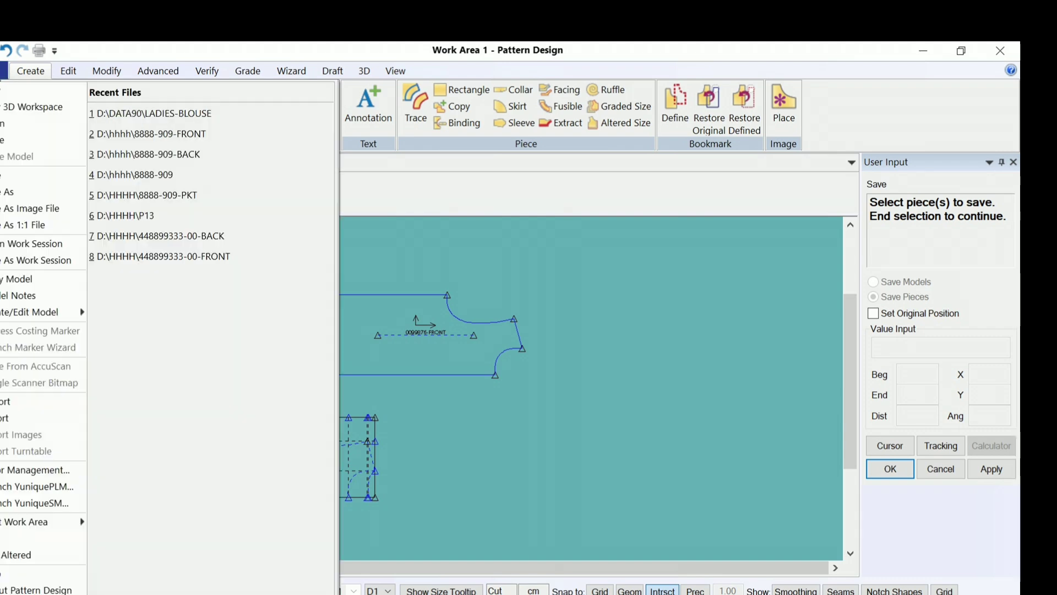
pyautogui.click(5, 188)
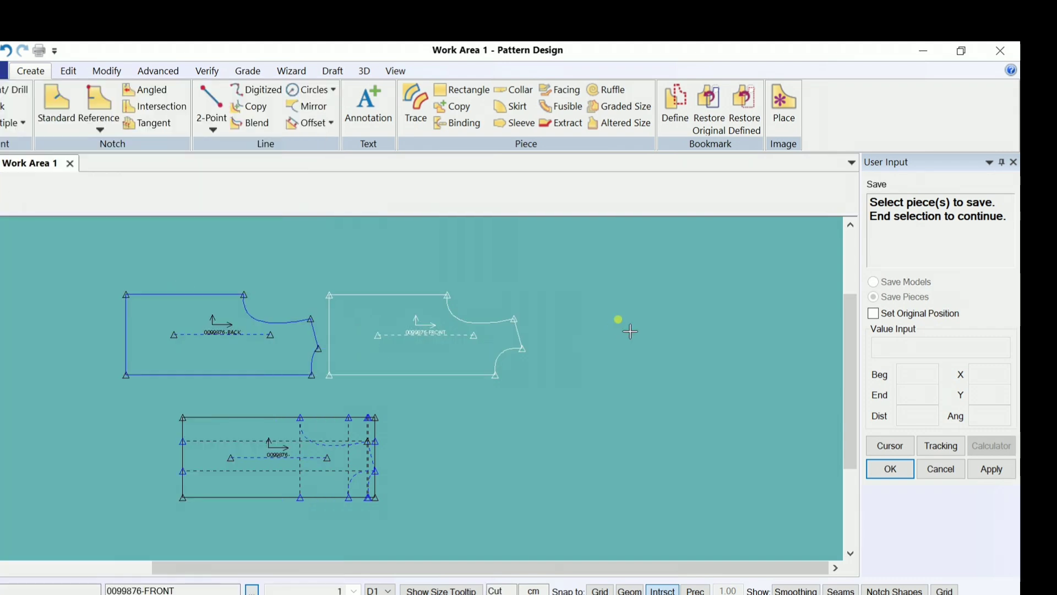
pyautogui.rightClick(620, 322)
pyautogui.click(633, 351)
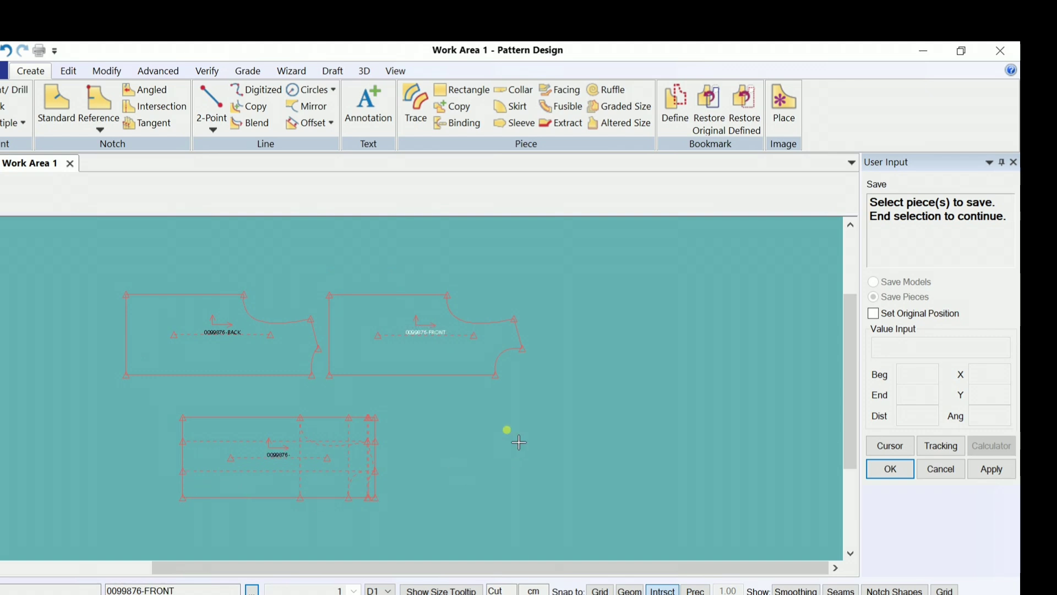
pyautogui.click(445, 350)
pyautogui.click(325, 453)
pyautogui.click(274, 361)
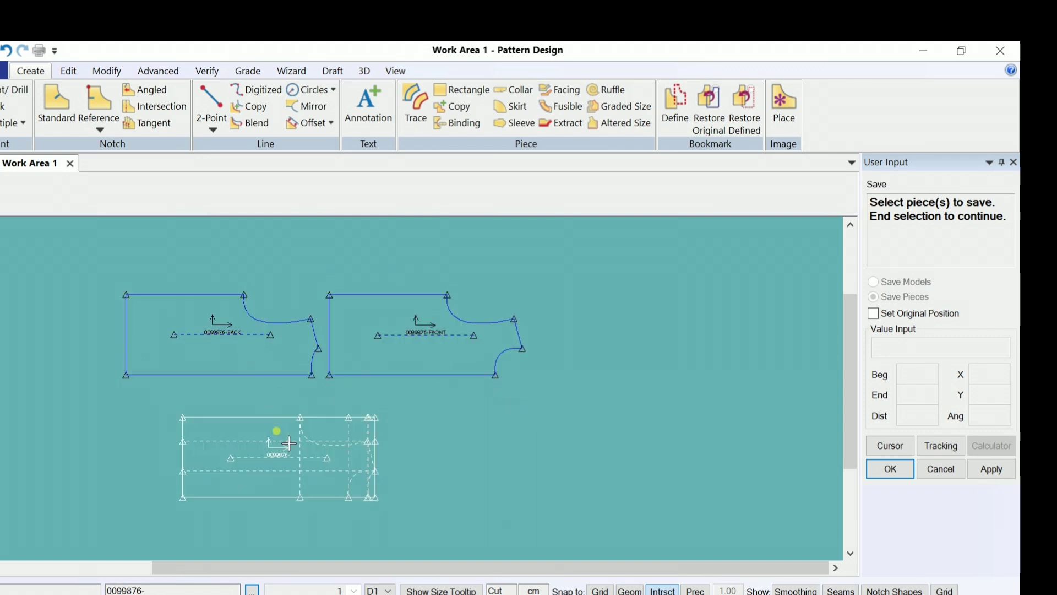
pyautogui.click(292, 472)
pyautogui.click(265, 357)
pyautogui.click(428, 369)
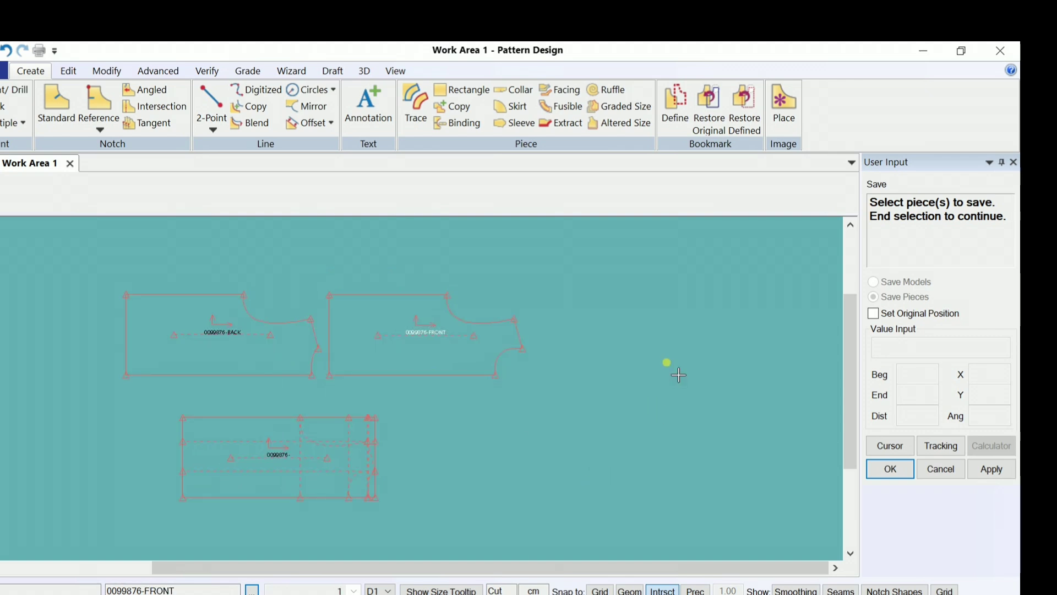
pyautogui.rightClick(688, 310)
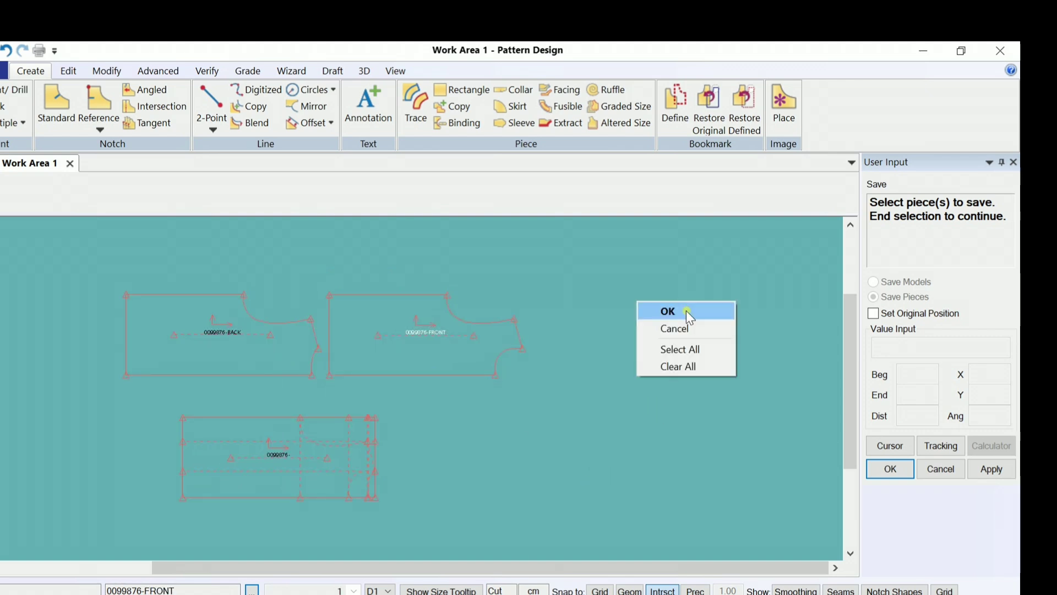
pyautogui.click(693, 349)
pyautogui.rightClick(693, 348)
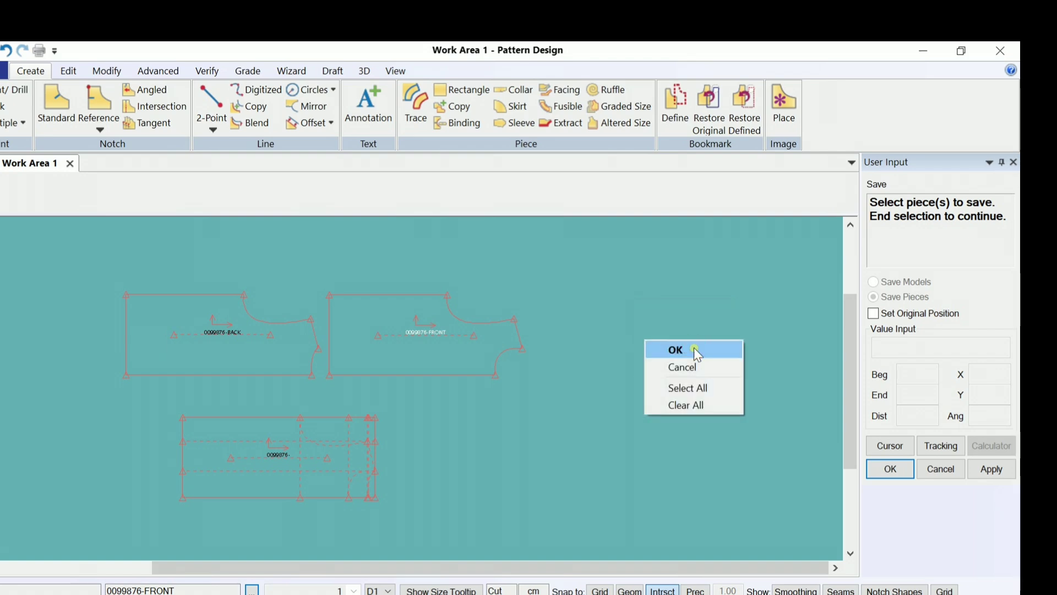
pyautogui.click(694, 349)
pyautogui.rightClick(692, 352)
pyautogui.click(692, 353)
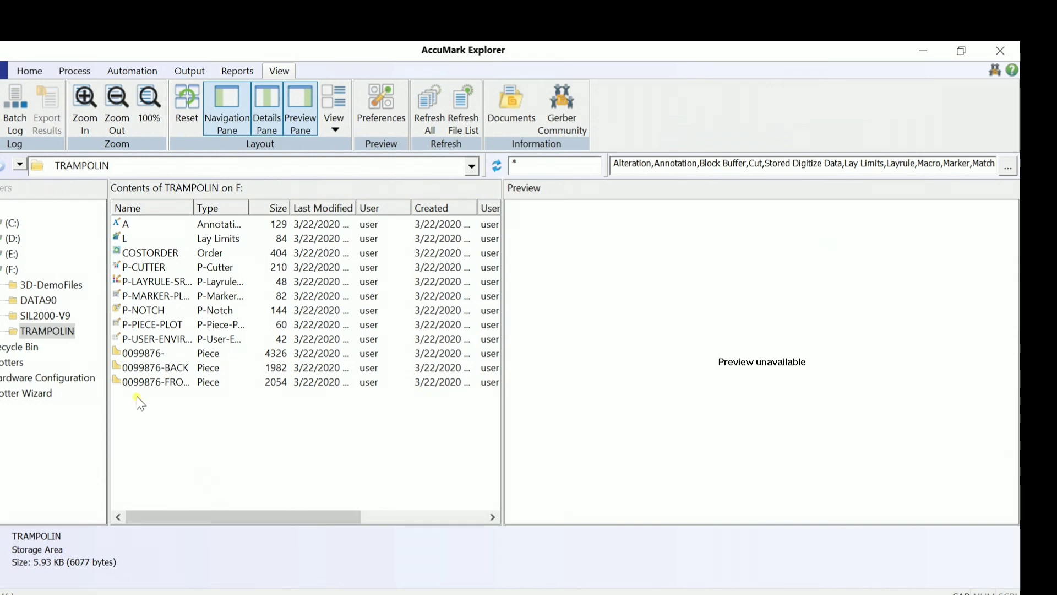
# Step: In AccuMark Explorer, preview the saved draft, back and front pieces in the TRAMPOLIN storage area, widening the Name column to read them
pyautogui.click(145, 355)
pyautogui.click(145, 367)
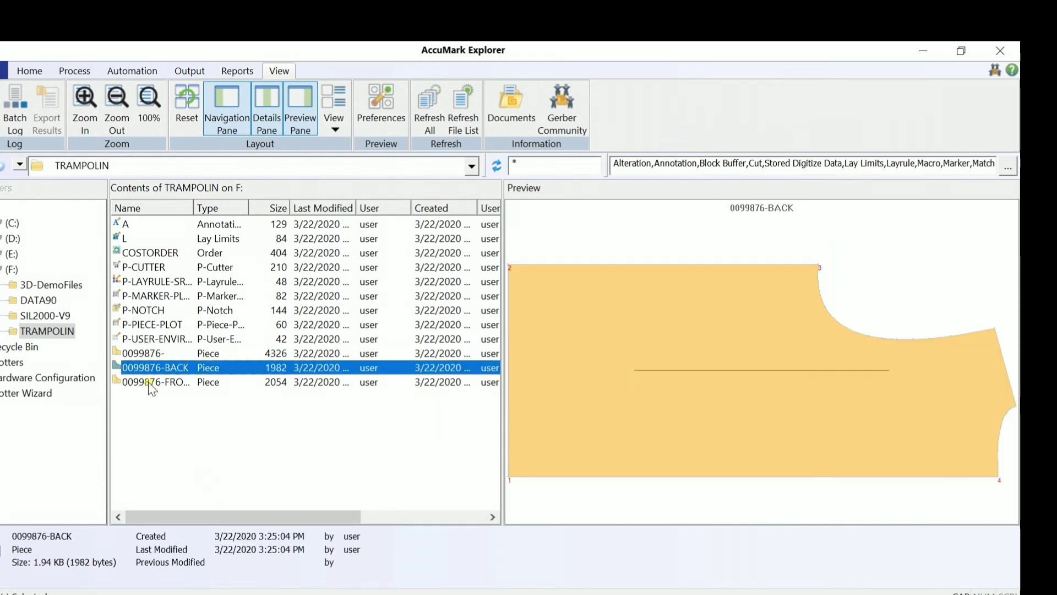
pyautogui.click(150, 382)
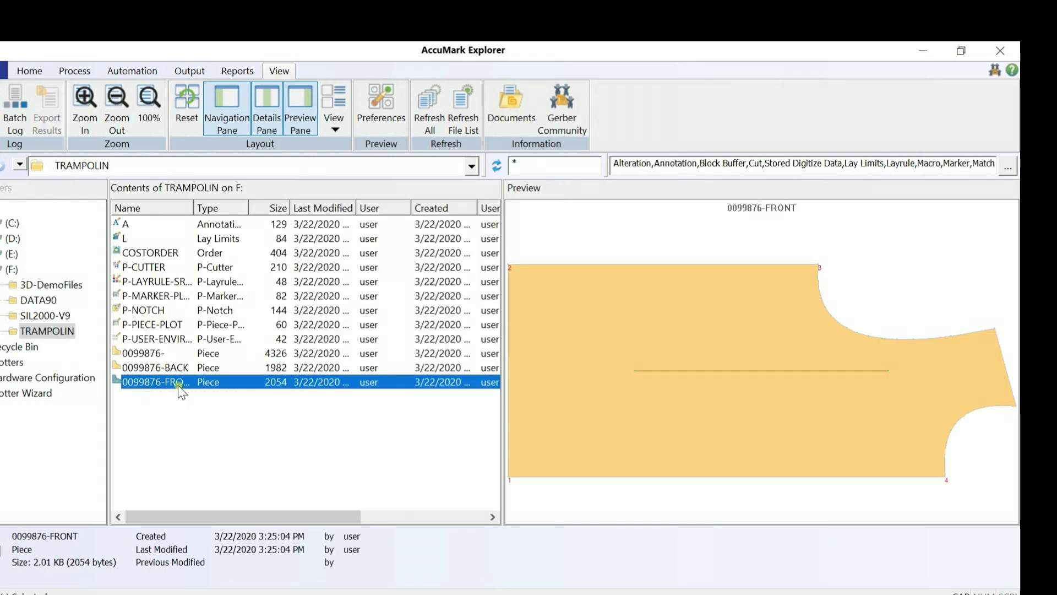
pyautogui.moveTo(194, 208); pyautogui.dragTo(220, 209)
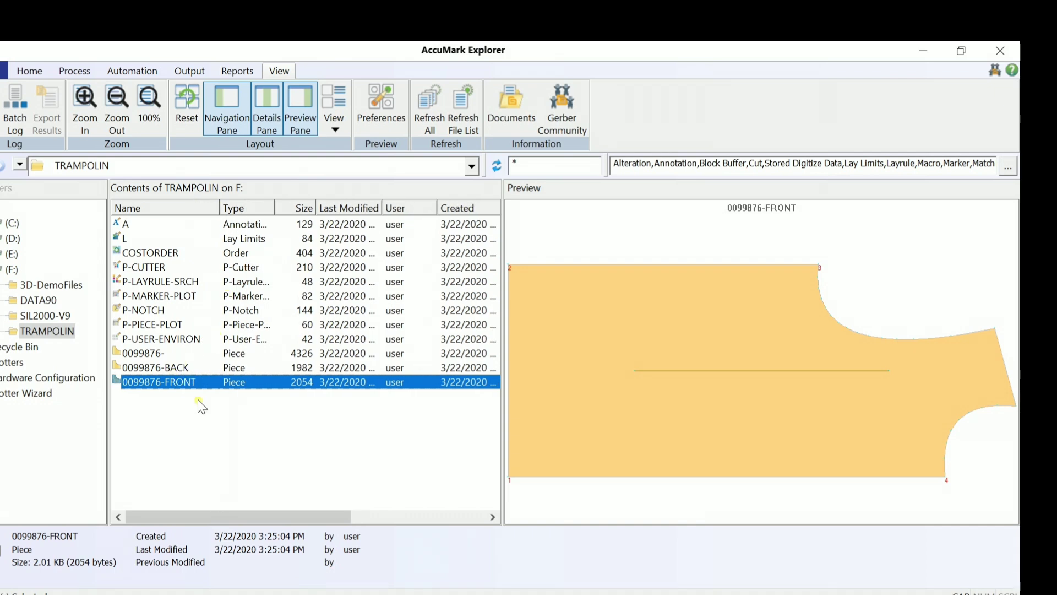
pyautogui.click(219, 421)
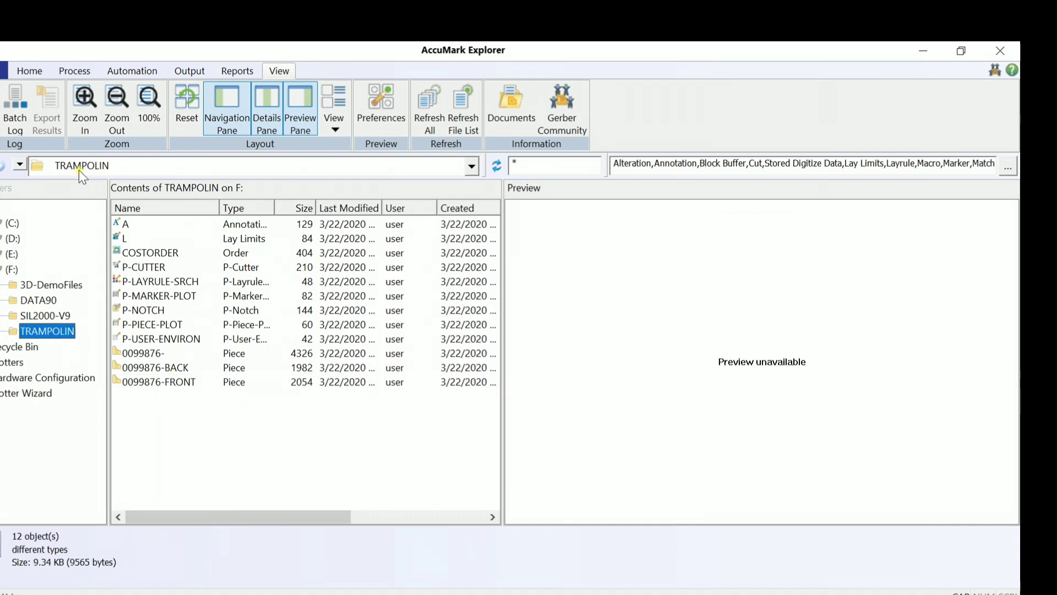
pyautogui.click(143, 353)
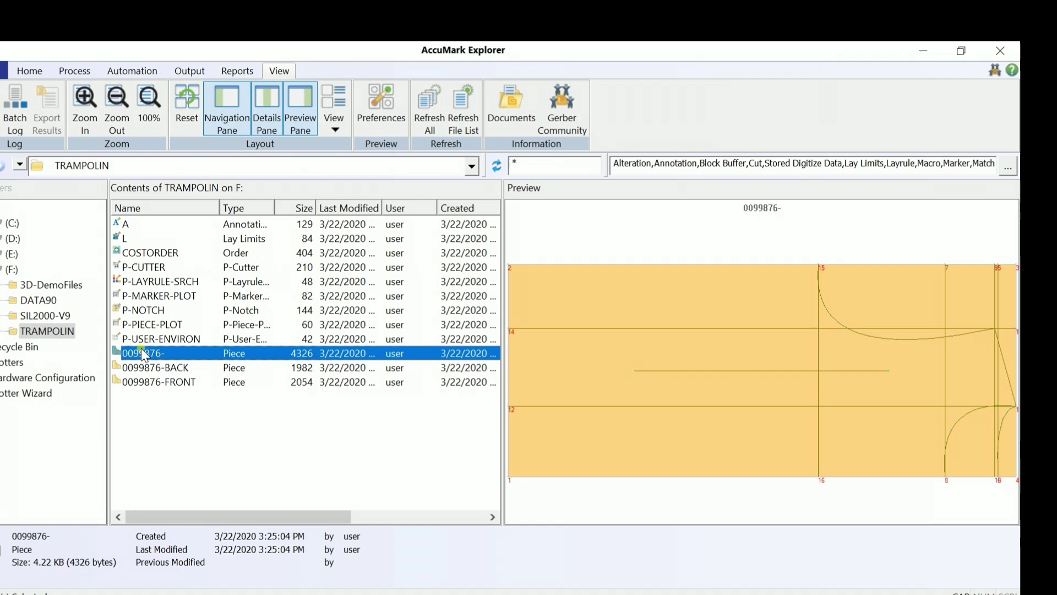
pyautogui.click(165, 368)
pyautogui.click(174, 382)
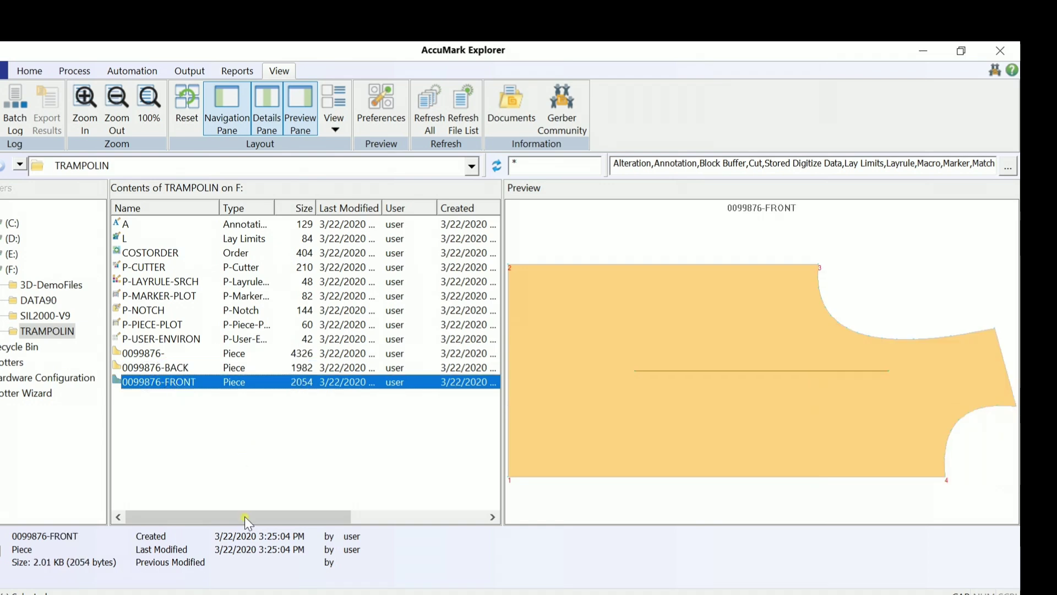
# Step: Switch back to Pattern Design and clear all pieces from the work area
pyautogui.click(263, 593)
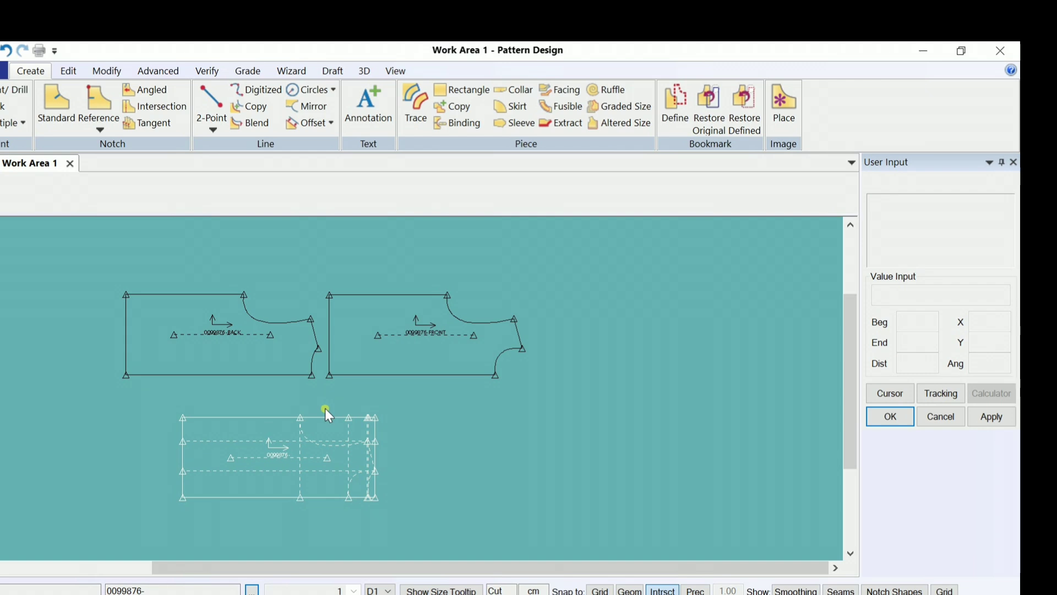
pyautogui.hotkey('ctrl', 'd')
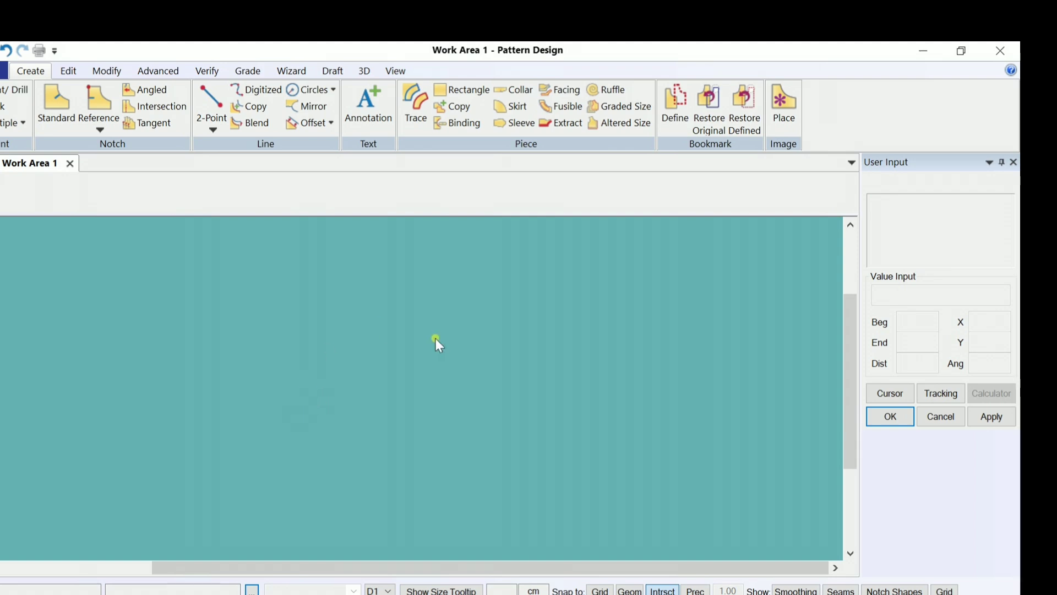
# Step: Create a rectangle piece 25 cm wide and 20 cm high, and accept P1 as its name
pyautogui.click(461, 89)
pyautogui.click(236, 324)
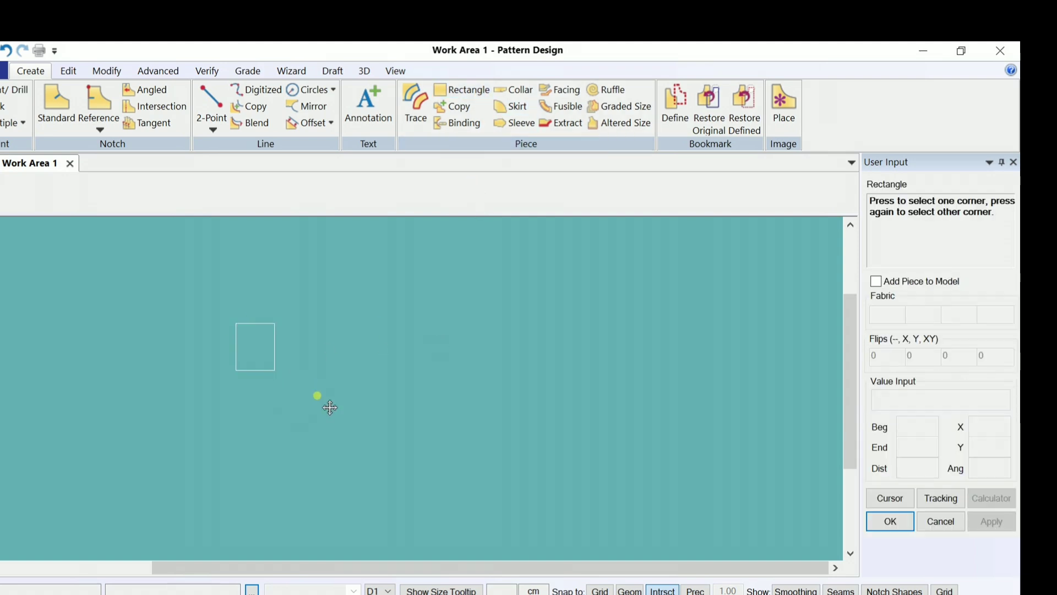
pyautogui.click(392, 454)
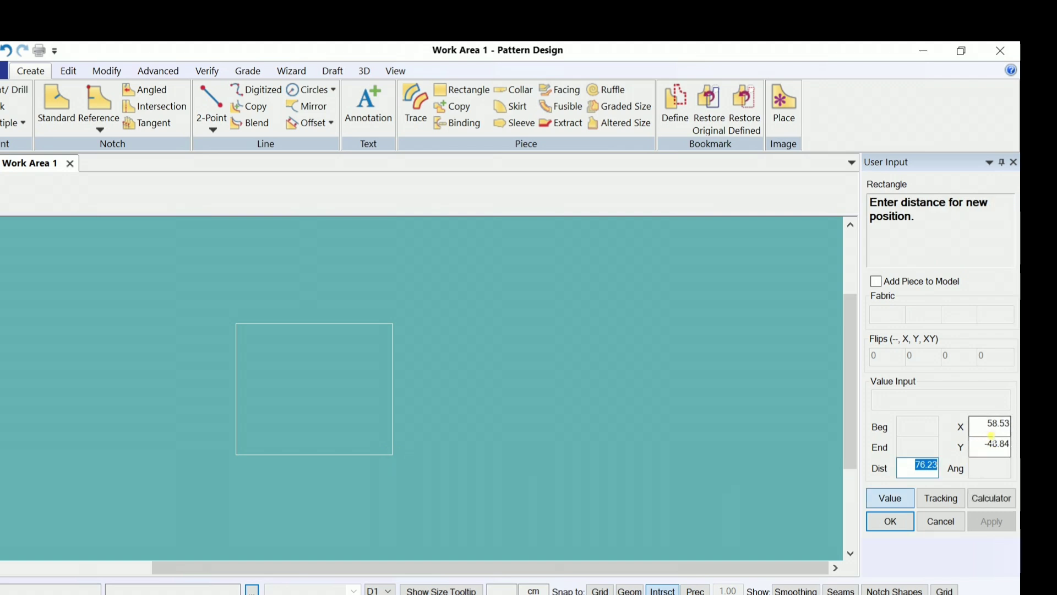
pyautogui.moveTo(1010, 424); pyautogui.dragTo(992, 424)
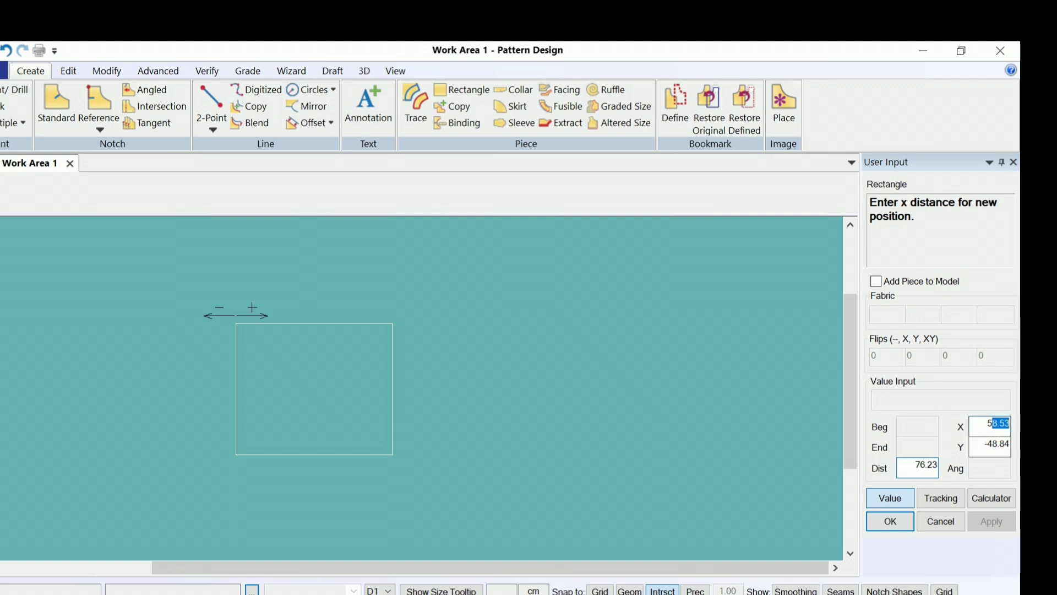
pyautogui.doubleClick(982, 424)
pyautogui.write('25')
pyautogui.press('Tab')
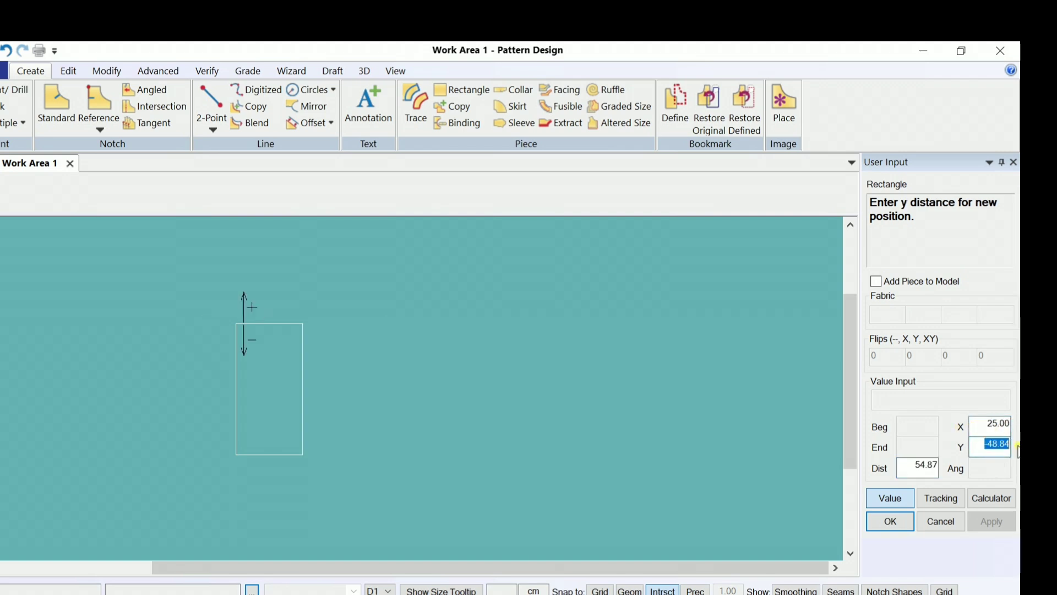
pyautogui.write('20')
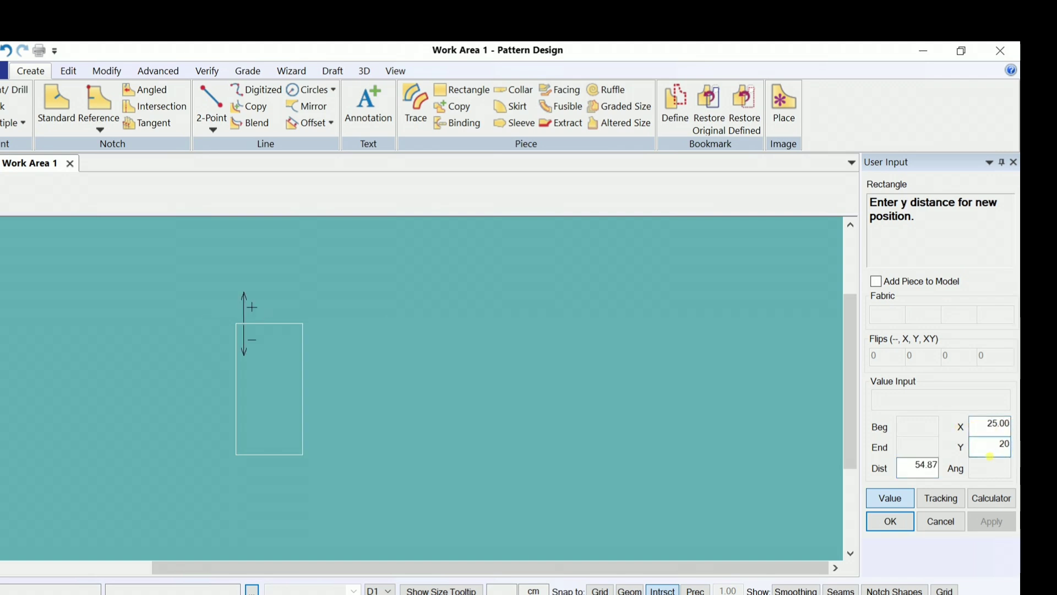
pyautogui.click(890, 521)
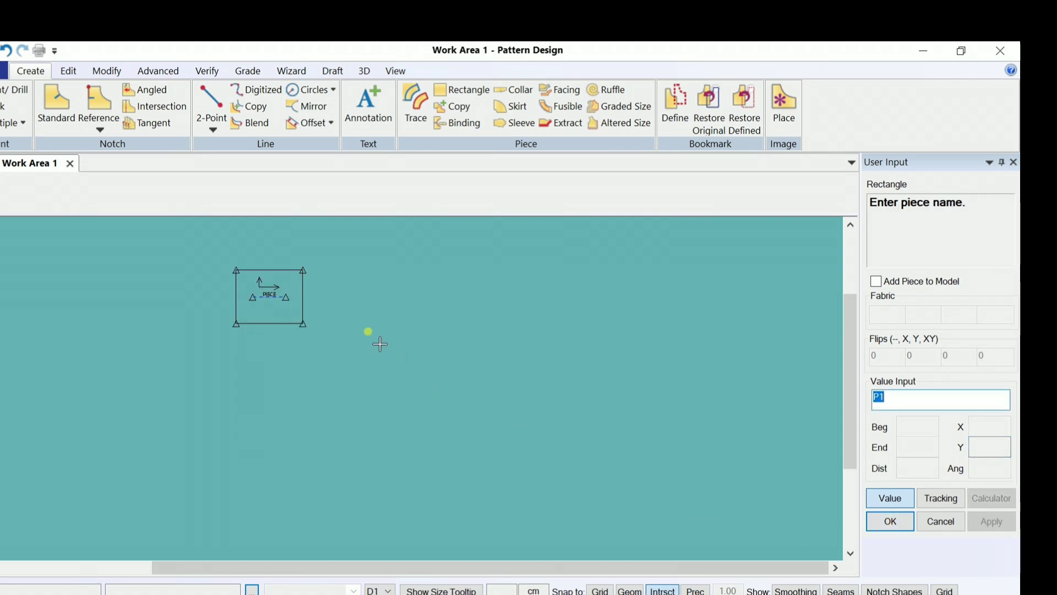
pyautogui.rightClick(369, 333)
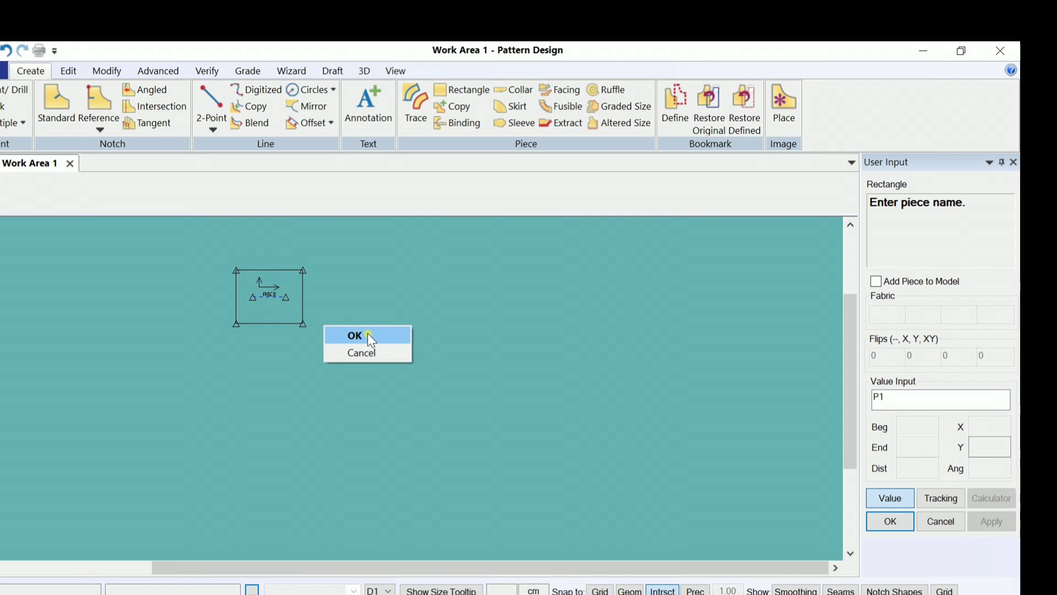
pyautogui.click(368, 335)
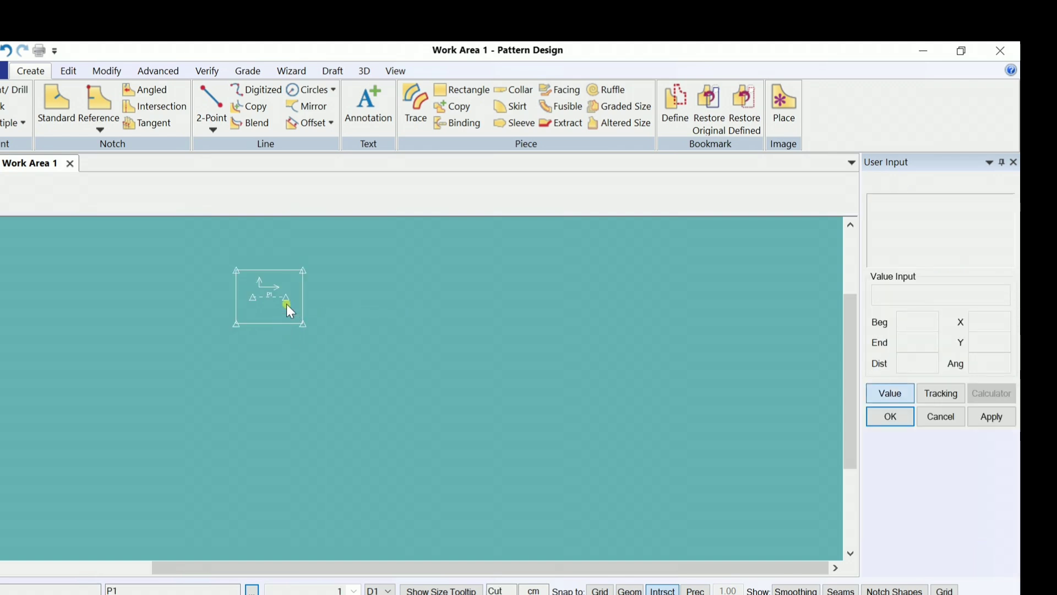
# Step: Offset the rectangle's lower edge evenly by -15 cm to add a horizontal internal line
pyautogui.scroll(3, 344, 369)
pyautogui.moveTo(345, 369); pyautogui.dragTo(384, 351, button='middle')
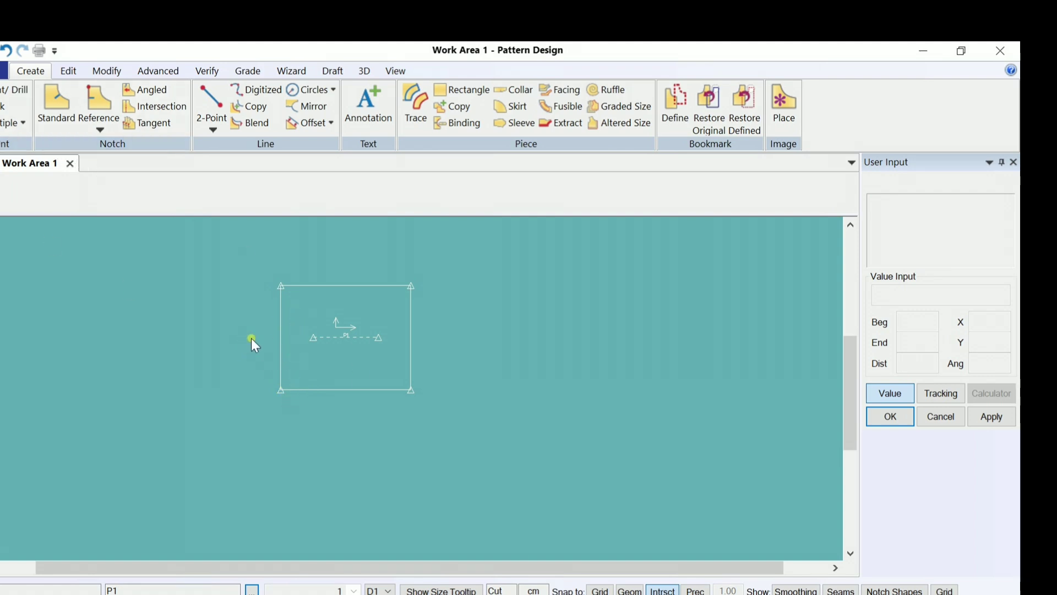
pyautogui.click(332, 130)
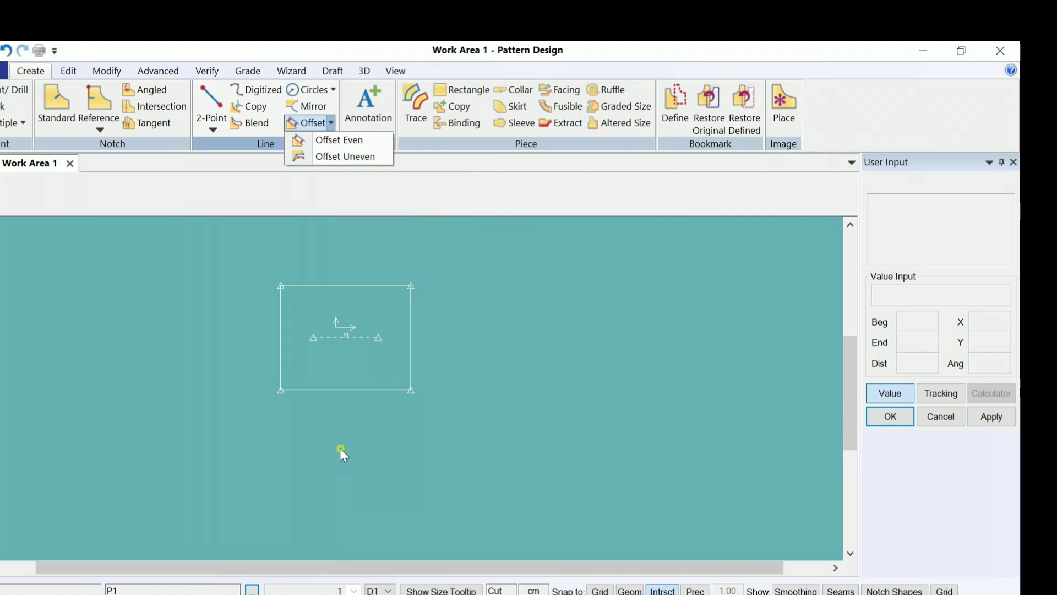
pyautogui.click(342, 154)
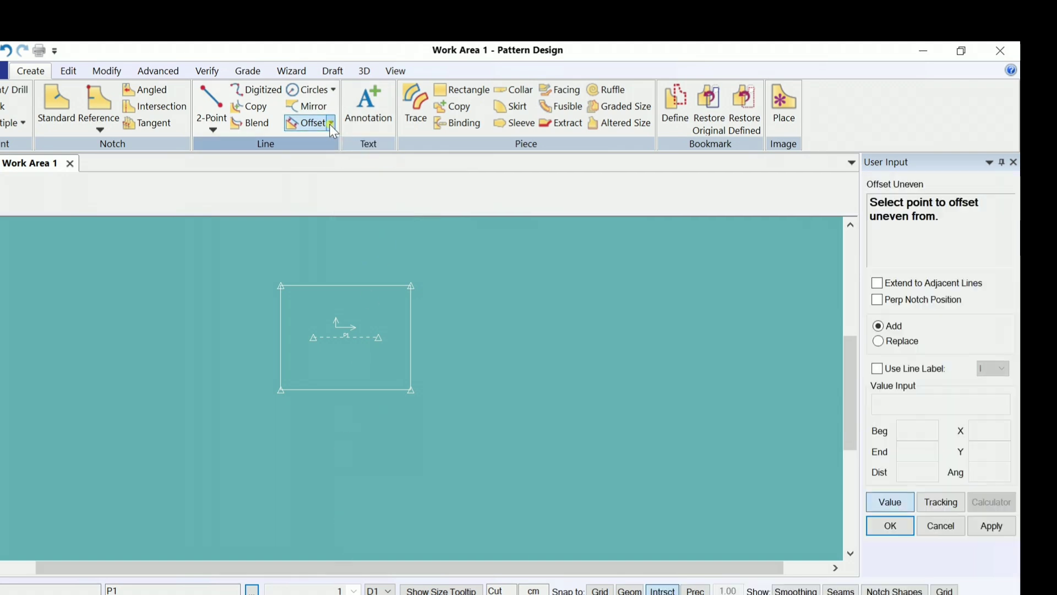
pyautogui.click(331, 123)
pyautogui.click(343, 144)
pyautogui.click(351, 390)
pyautogui.rightClick(383, 434)
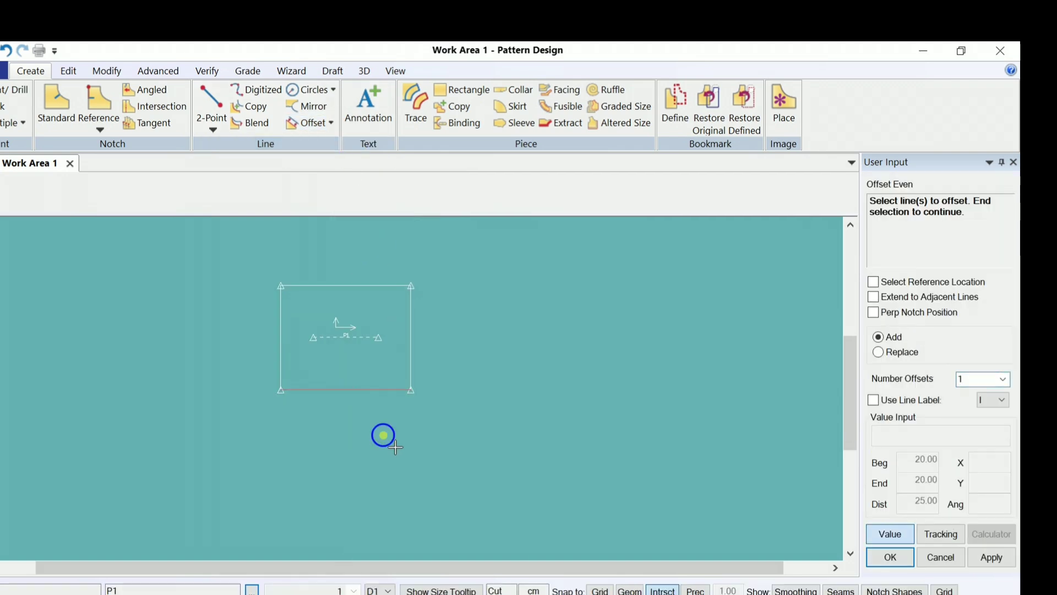
pyautogui.click(383, 432)
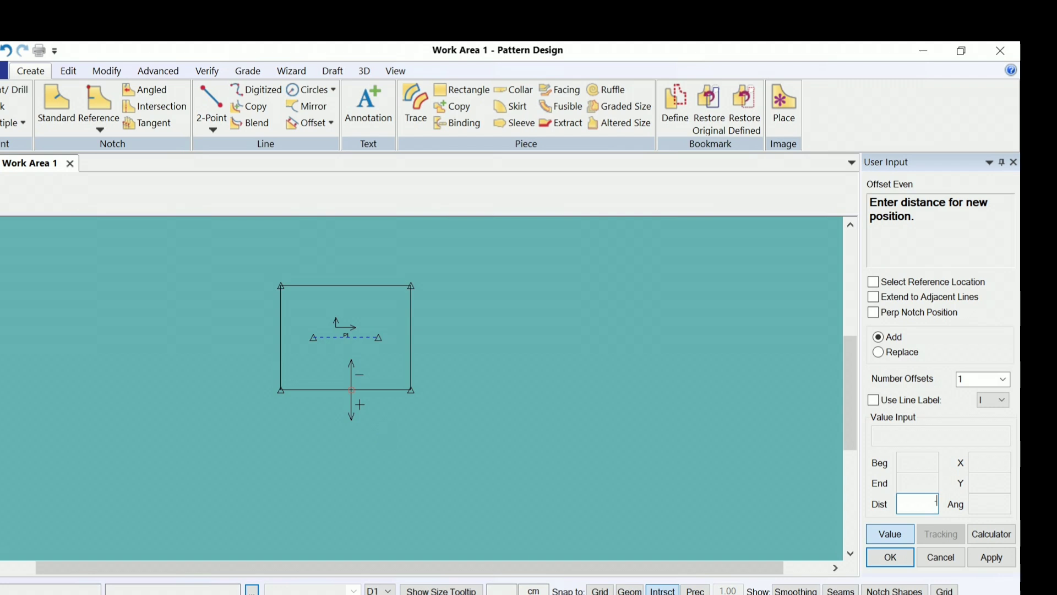
pyautogui.write('-15')
pyautogui.press('Return')
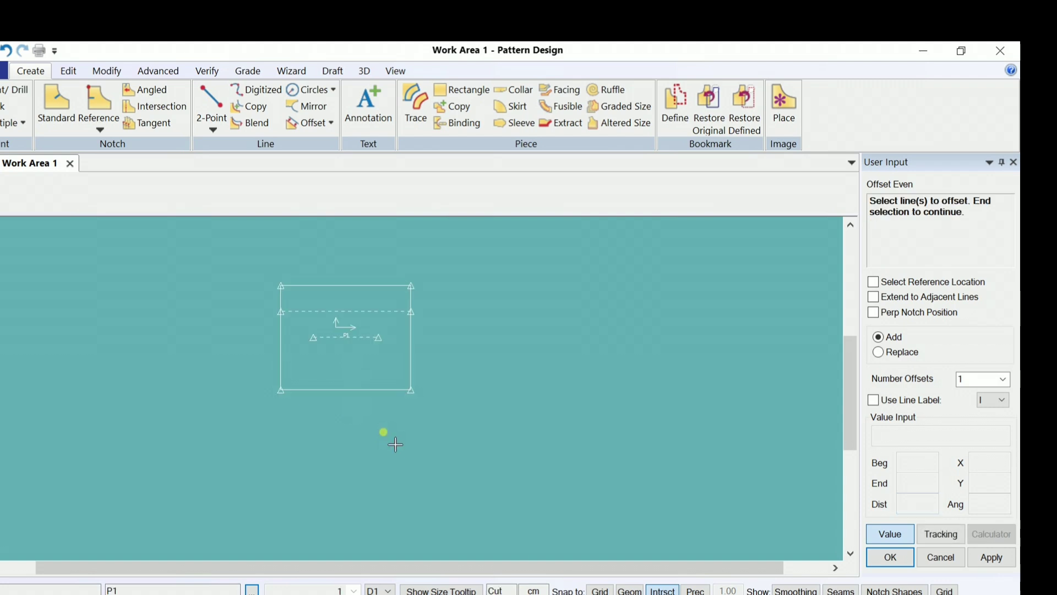
pyautogui.scroll(2, 369, 317)
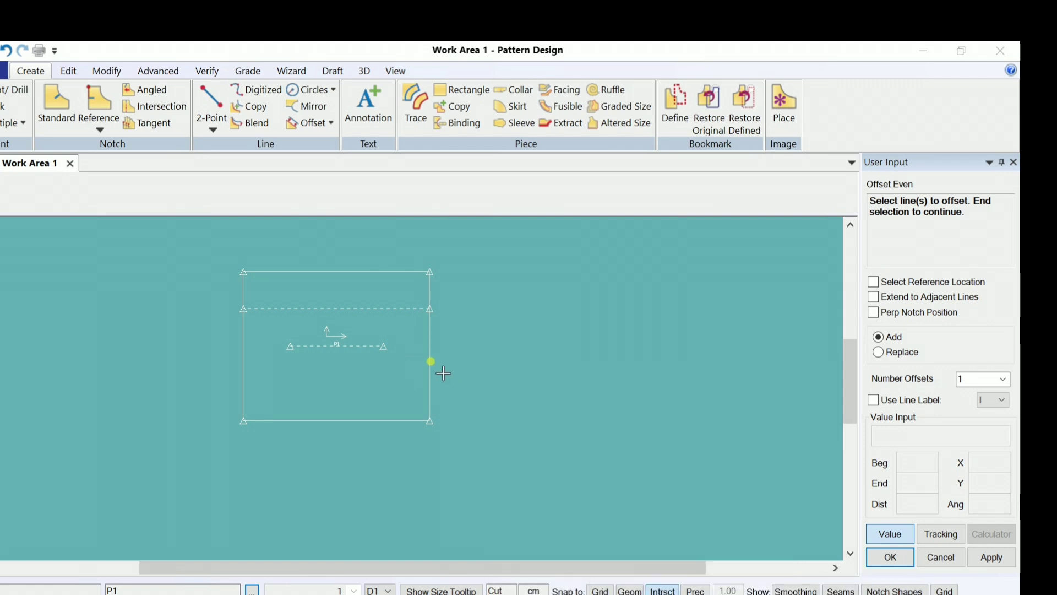
pyautogui.click(430, 361)
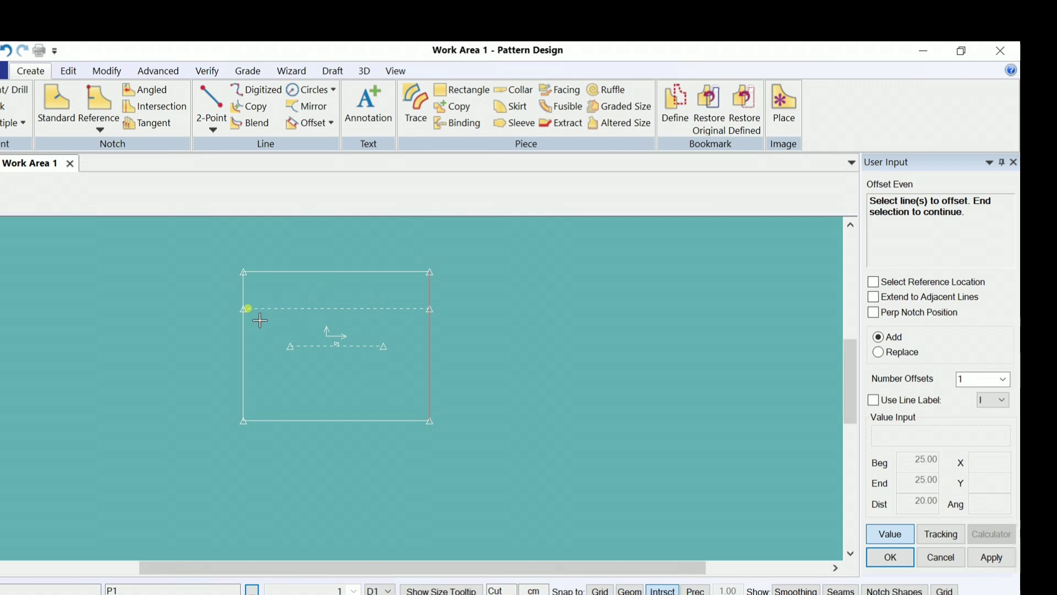
pyautogui.rightClick(439, 292)
pyautogui.click(470, 317)
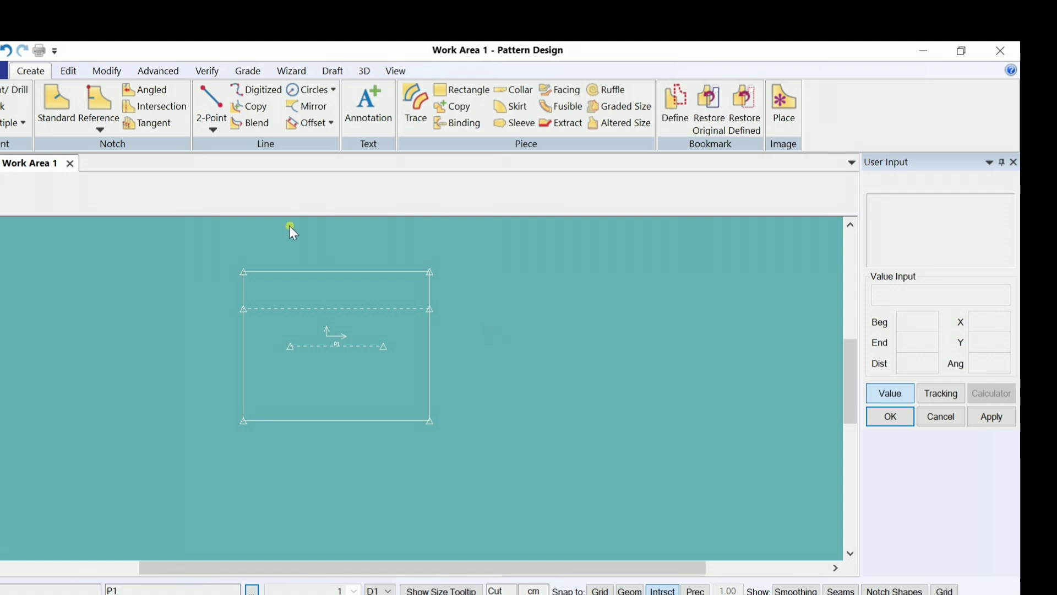
# Step: Offset the rectangle's left edge evenly 13 cm inward to add a vertical internal line
pyautogui.click(306, 124)
pyautogui.click(243, 364)
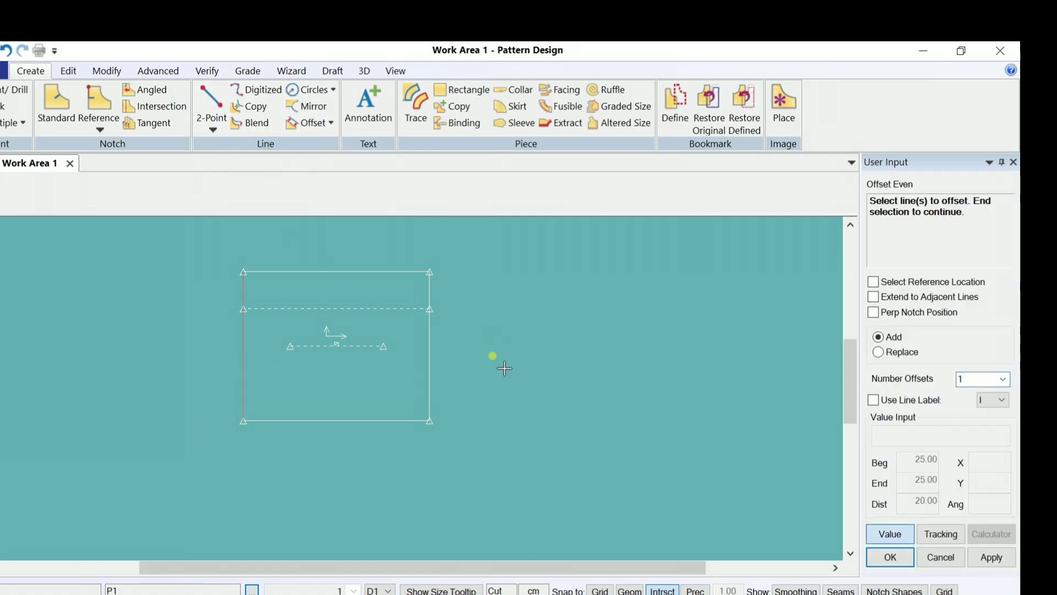
pyautogui.rightClick(538, 298)
pyautogui.click(538, 299)
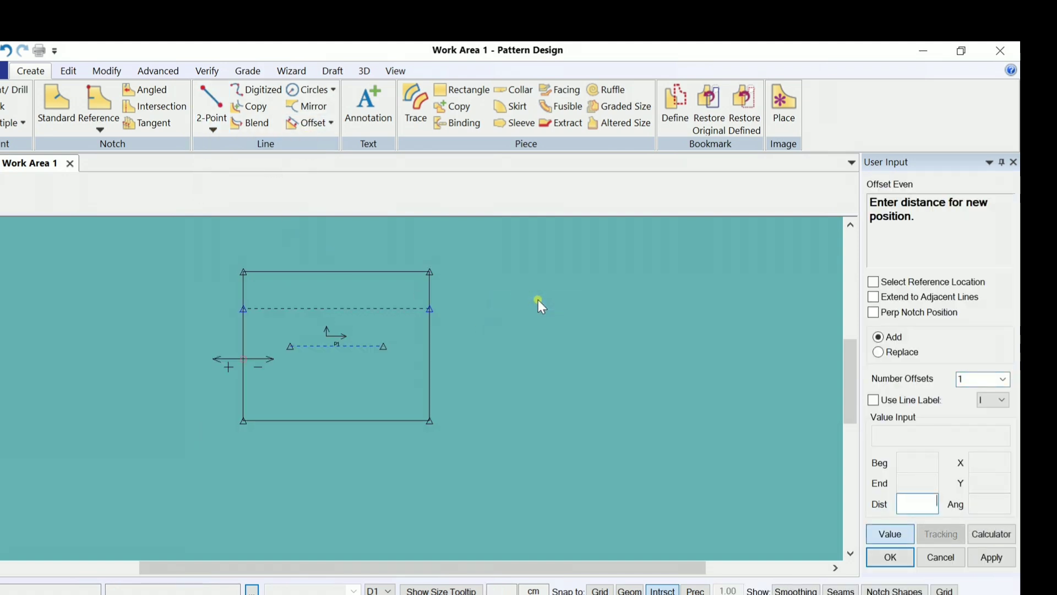
pyautogui.press('Return')
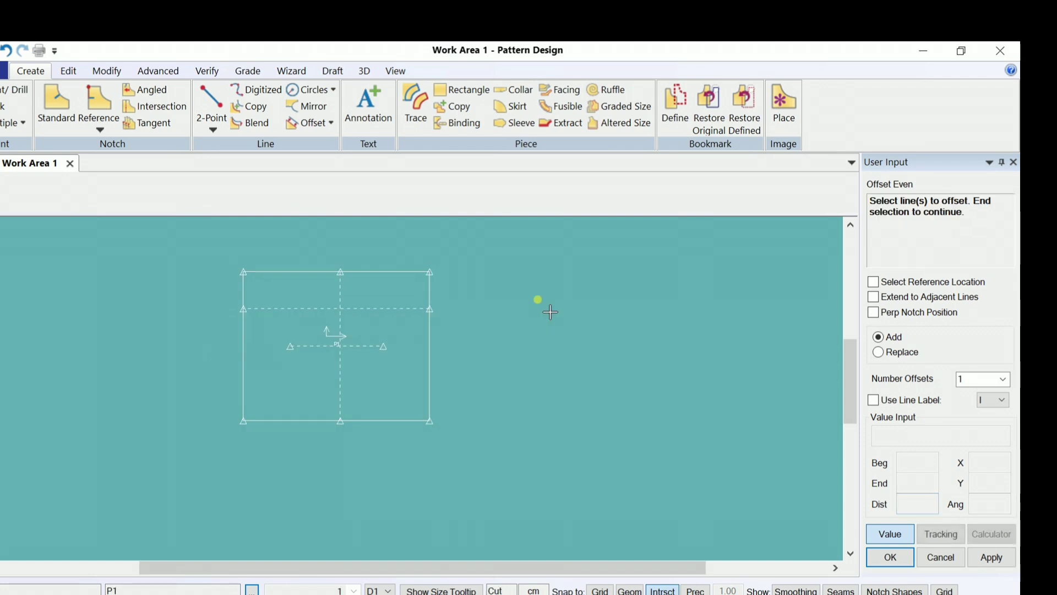
pyautogui.rightClick(493, 296)
pyautogui.click(492, 295)
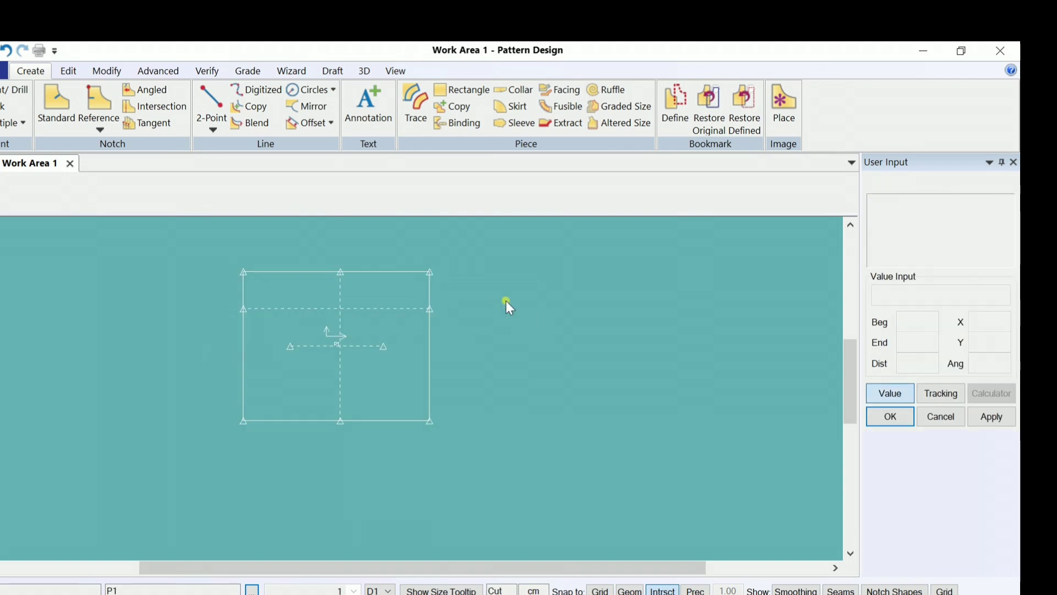
pyautogui.scroll(1, 502, 305)
pyautogui.click(213, 125)
pyautogui.click(231, 154)
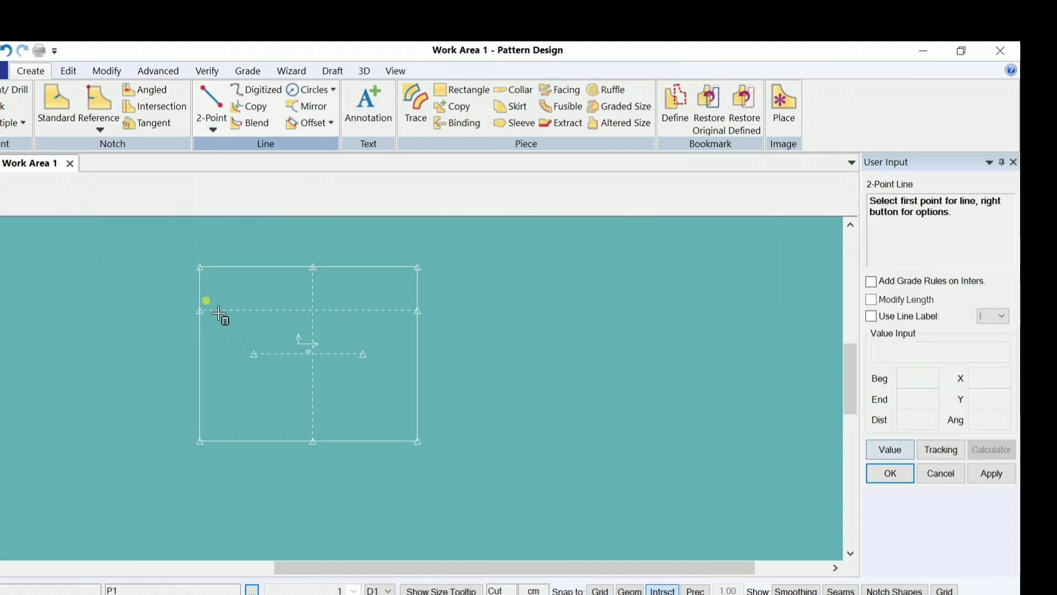
pyautogui.click(619, 317)
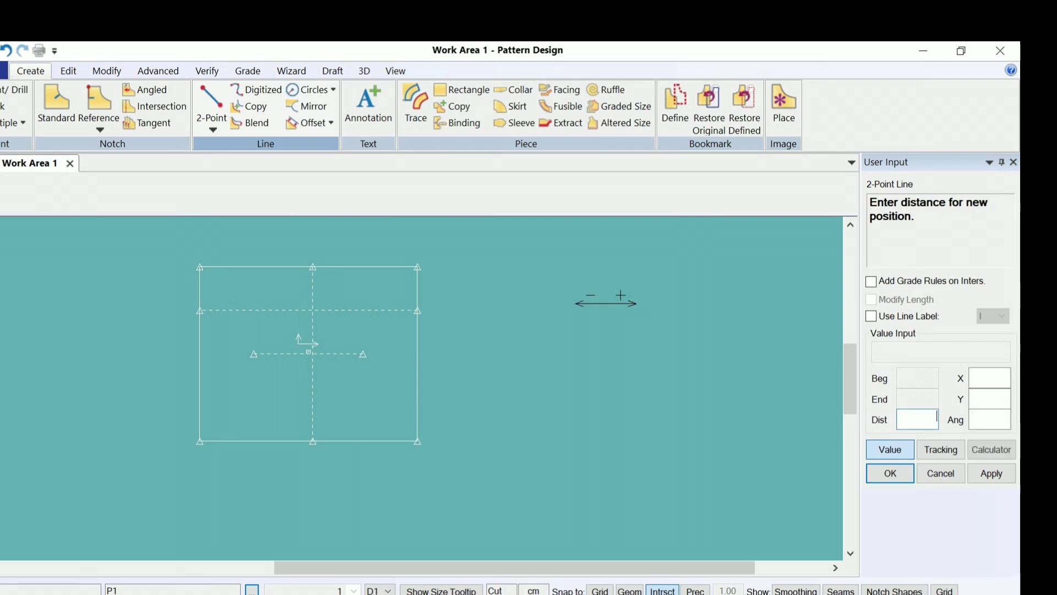
pyautogui.rightClick(658, 441)
pyautogui.click(645, 185)
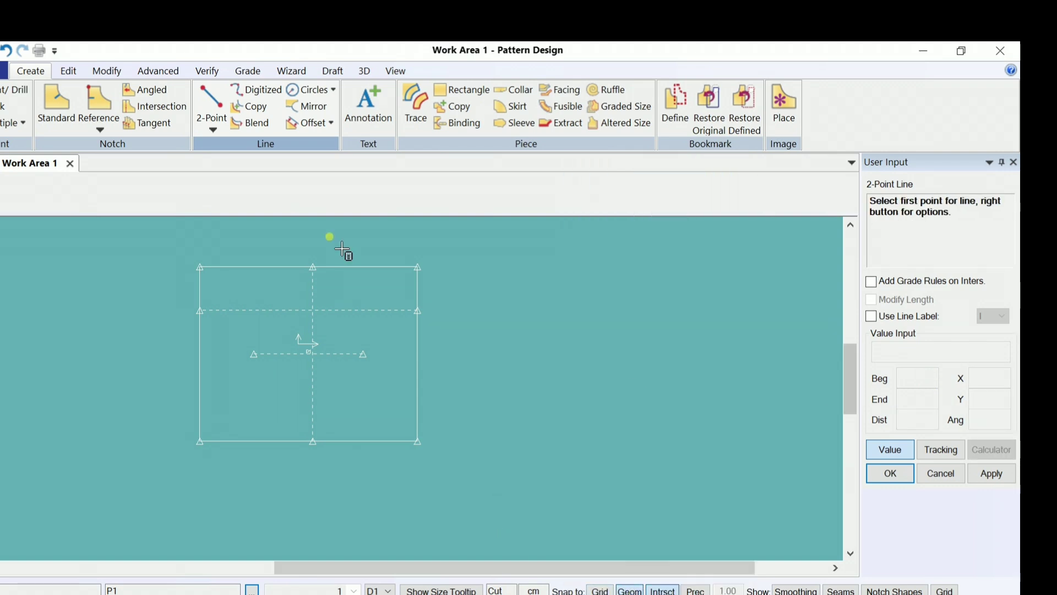
# Step: Draw a 2-Point line from the left end of the horizontal internal line to the upper end of the vertical internal line
pyautogui.click(213, 129)
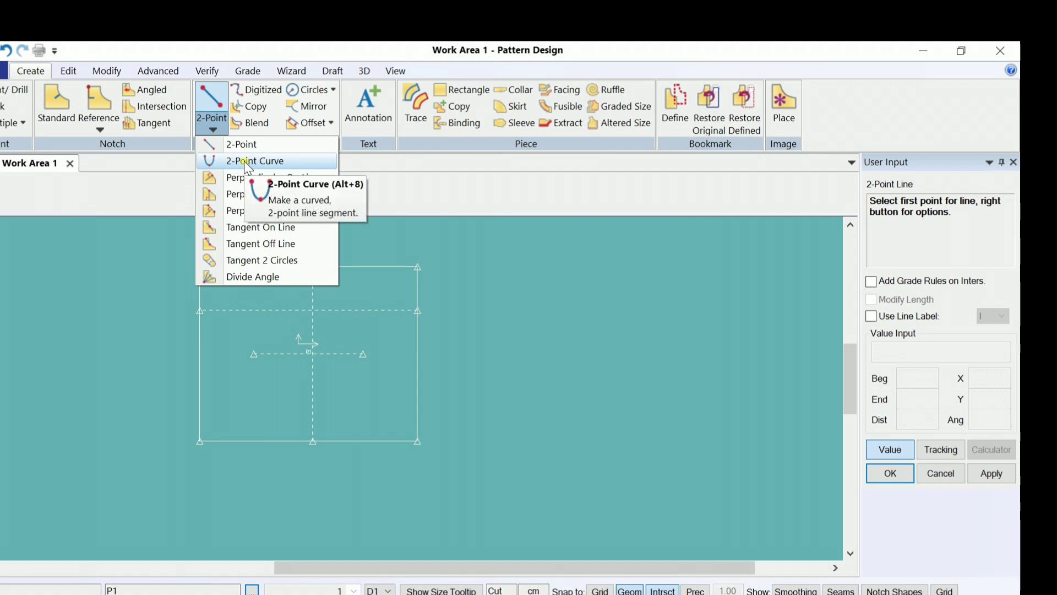
pyautogui.click(243, 144)
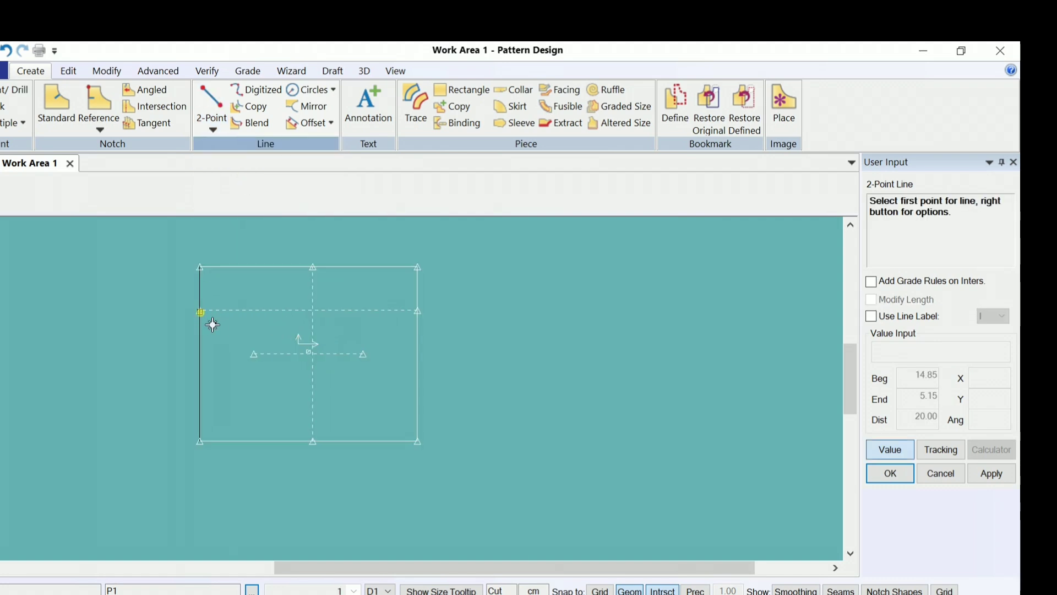
pyautogui.click(204, 319)
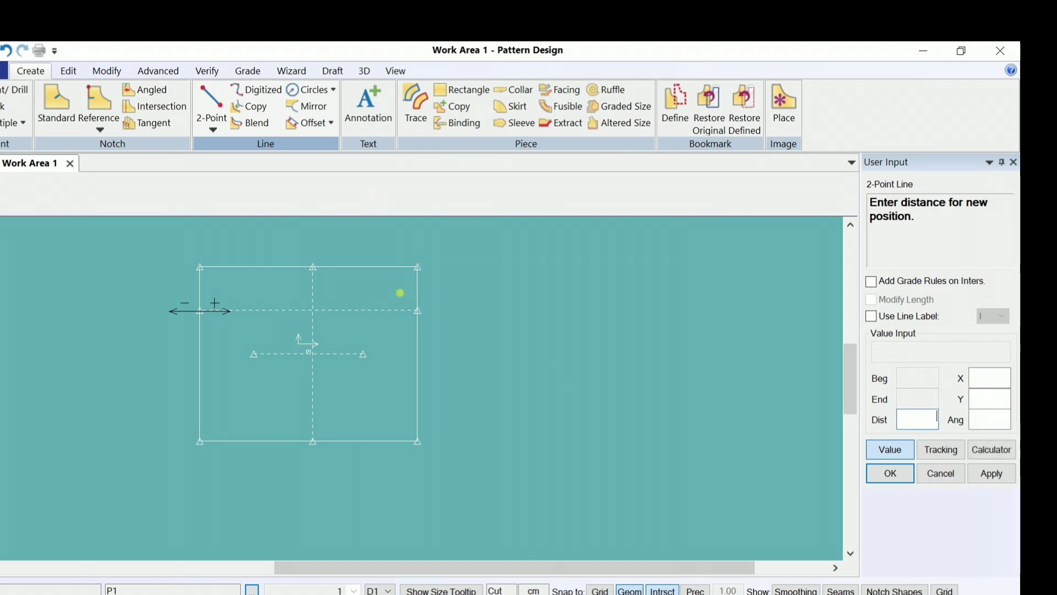
pyautogui.click(906, 450)
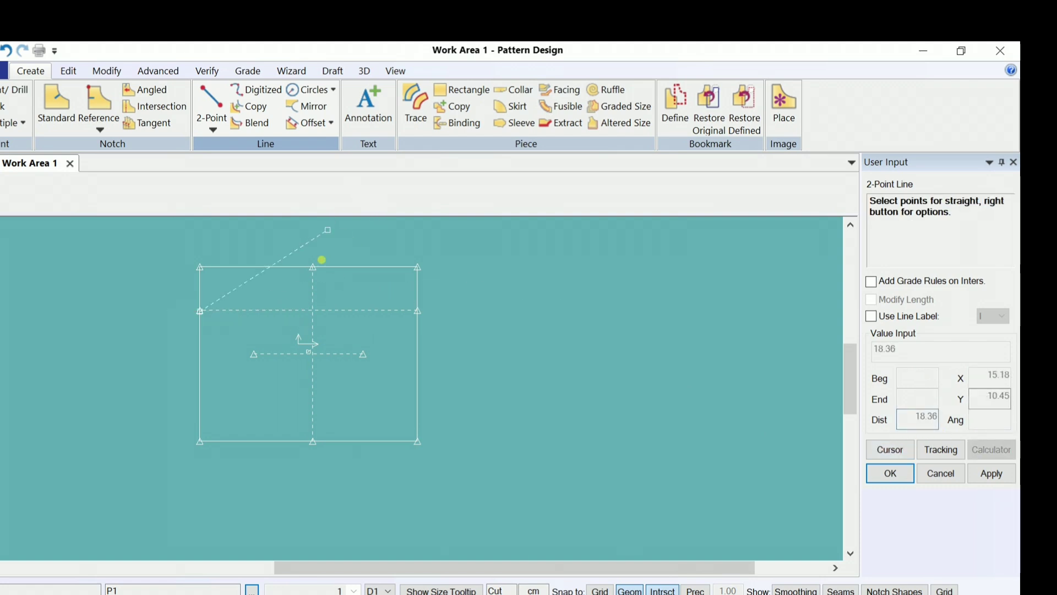
pyautogui.click(313, 268)
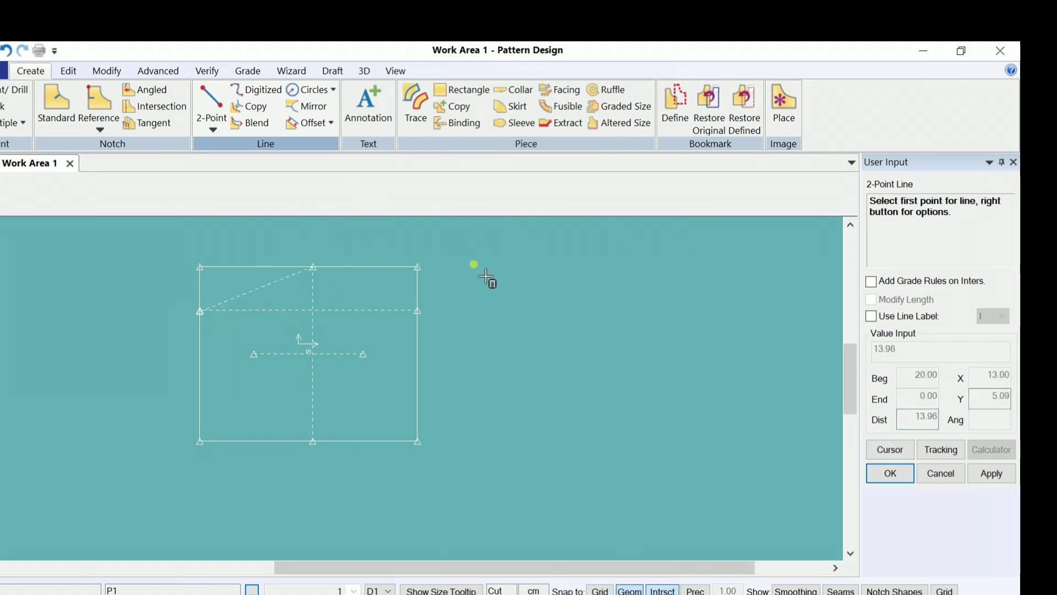
pyautogui.rightClick(386, 259)
pyautogui.click(435, 175)
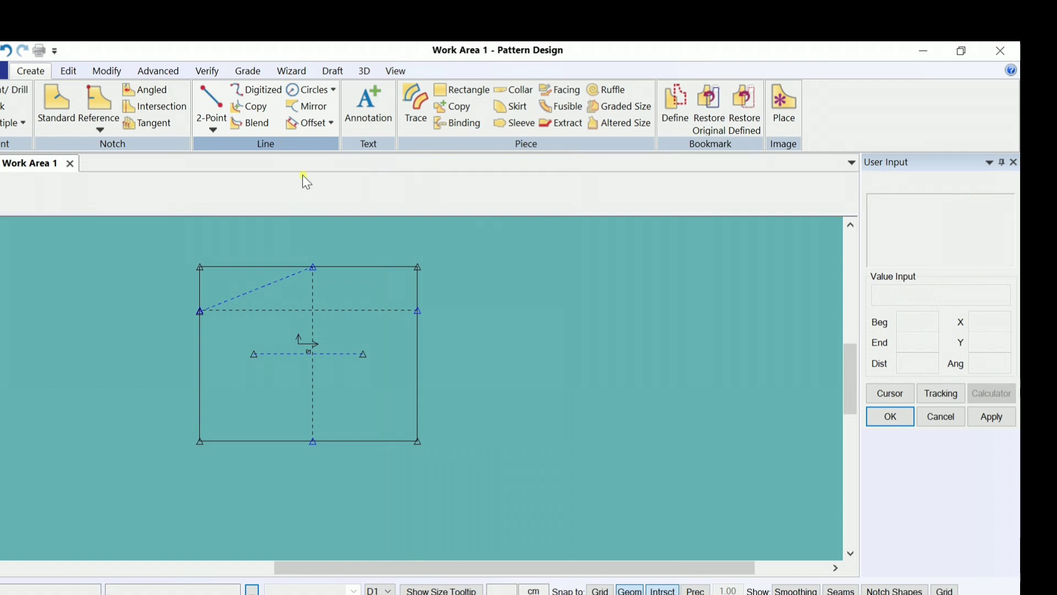
# Step: Set the internal pattern display preference to Solid and apply it to the work area
pyautogui.scroll(1, 350, 302)
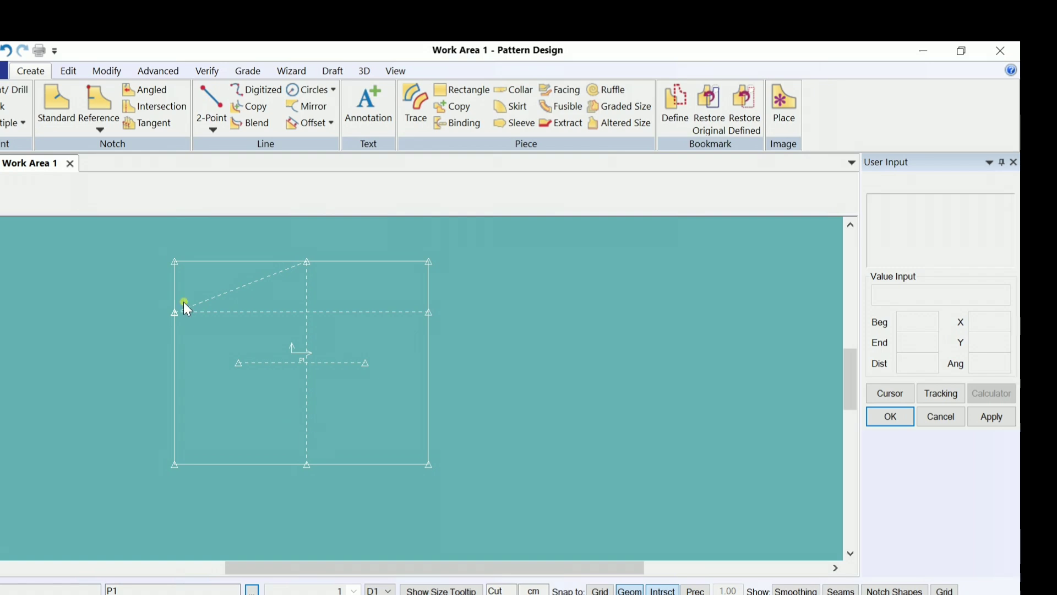
pyautogui.click(69, 71)
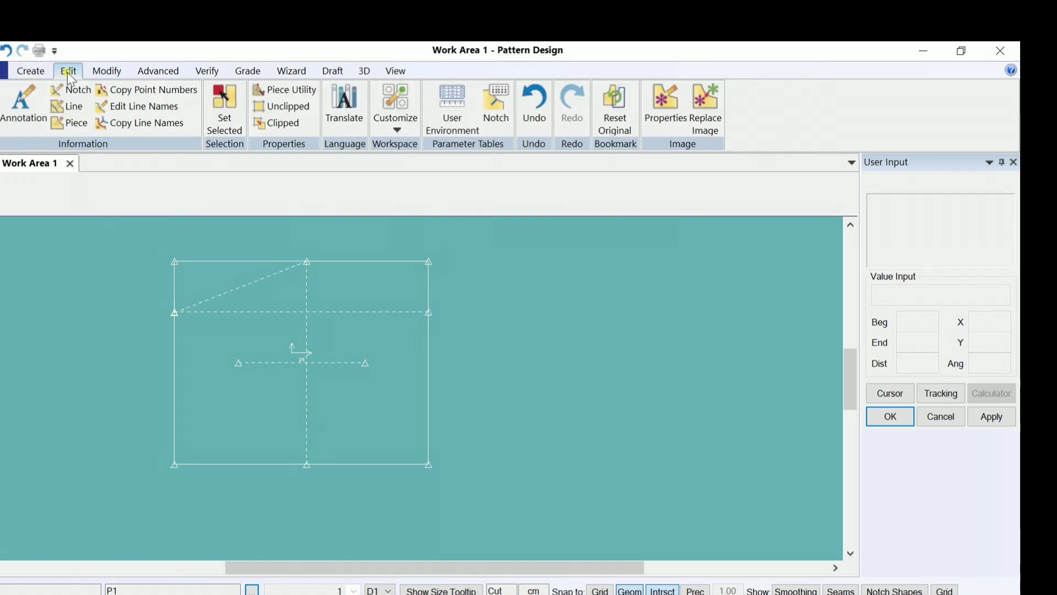
pyautogui.click(395, 118)
pyautogui.click(427, 145)
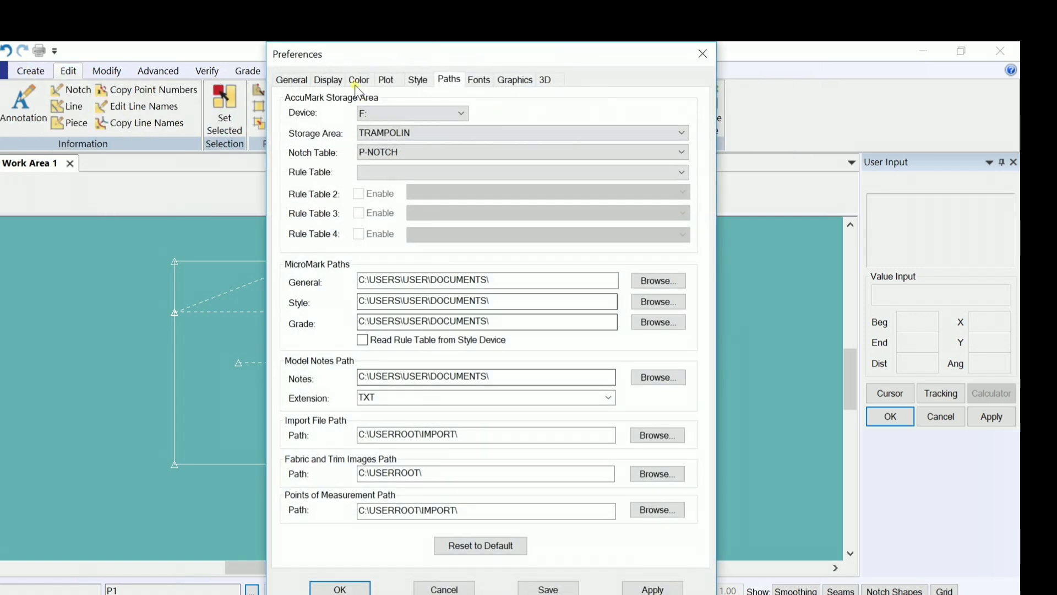
pyautogui.click(329, 81)
pyautogui.click(302, 85)
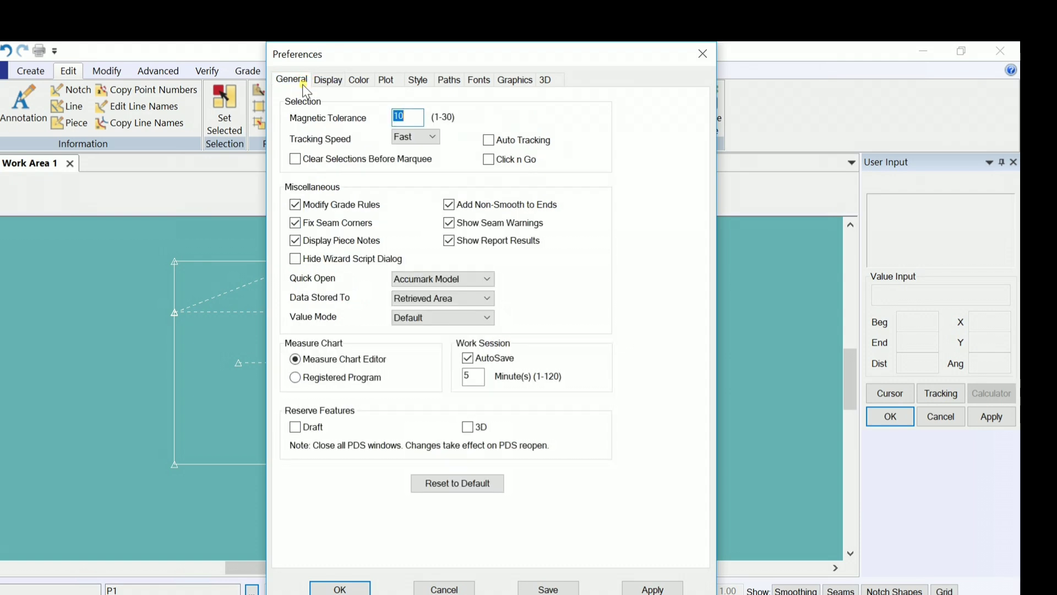
pyautogui.click(328, 83)
pyautogui.click(472, 223)
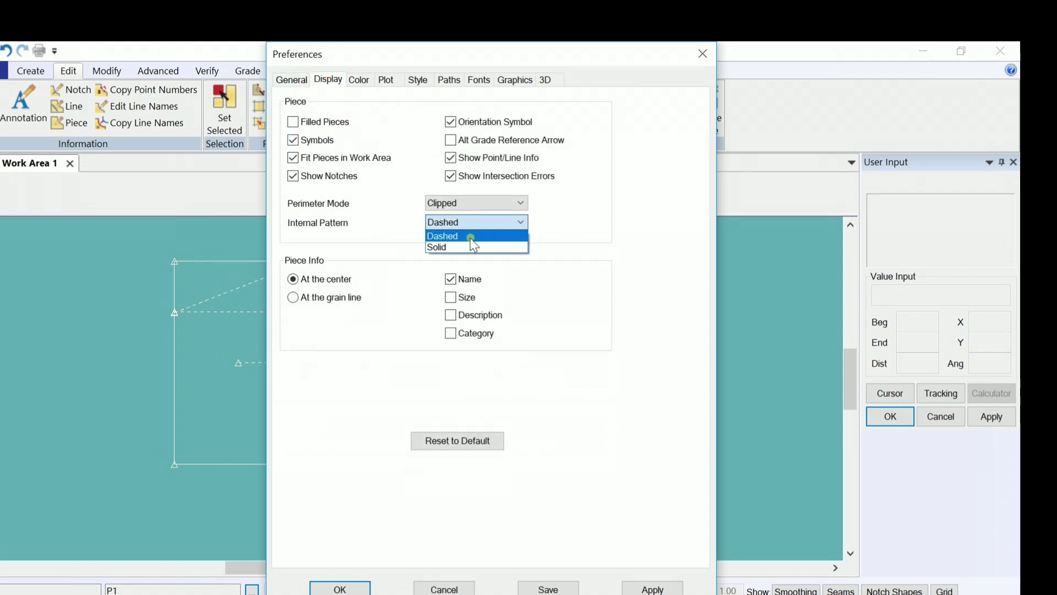
pyautogui.click(473, 248)
pyautogui.click(652, 587)
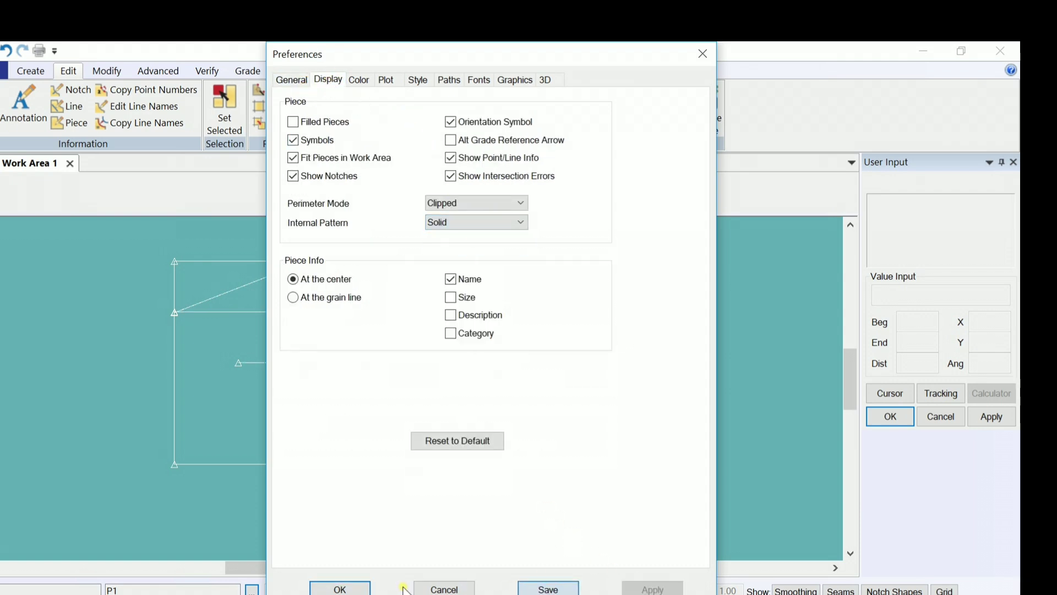
pyautogui.click(340, 588)
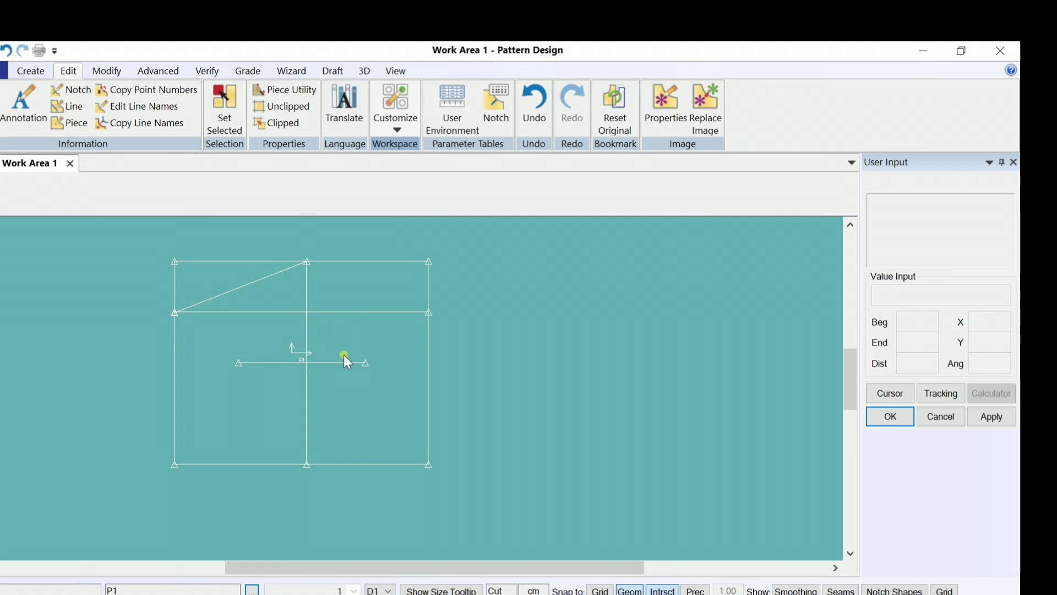
pyautogui.moveTo(344, 355); pyautogui.dragTo(337, 363, button='middle')
pyautogui.scroll(-1, 338, 360)
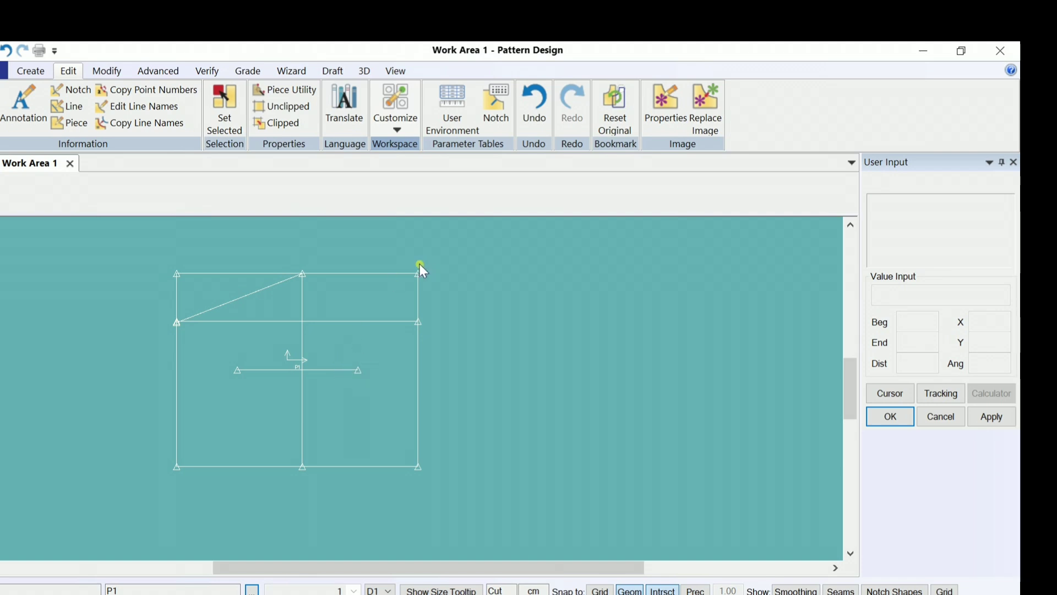
# Step: Draw a 2-Point line from the upper end of the vertical internal line to the rectangle's lower-right corner
pyautogui.click(39, 72)
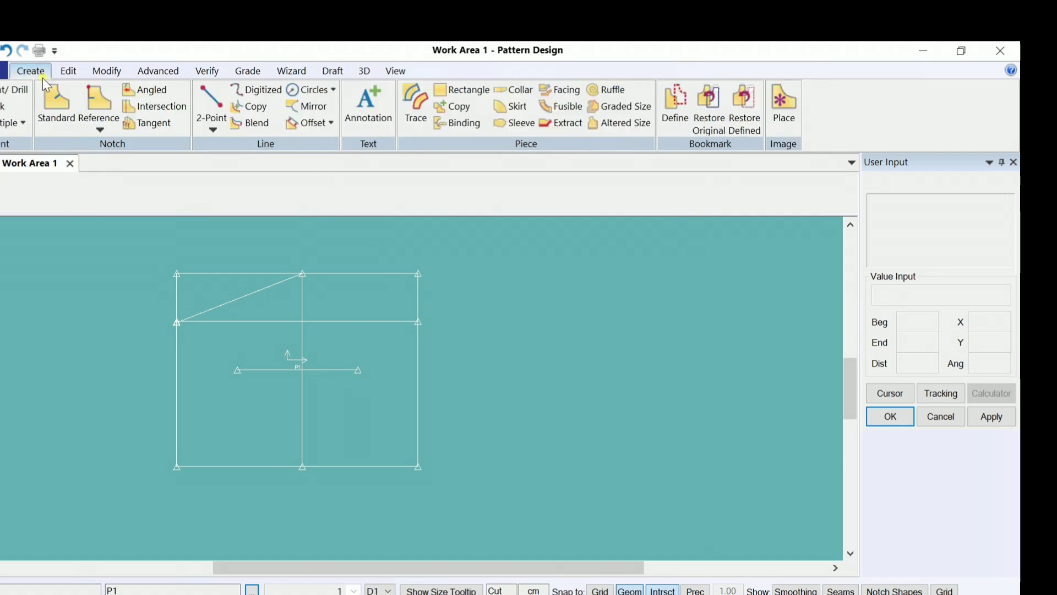
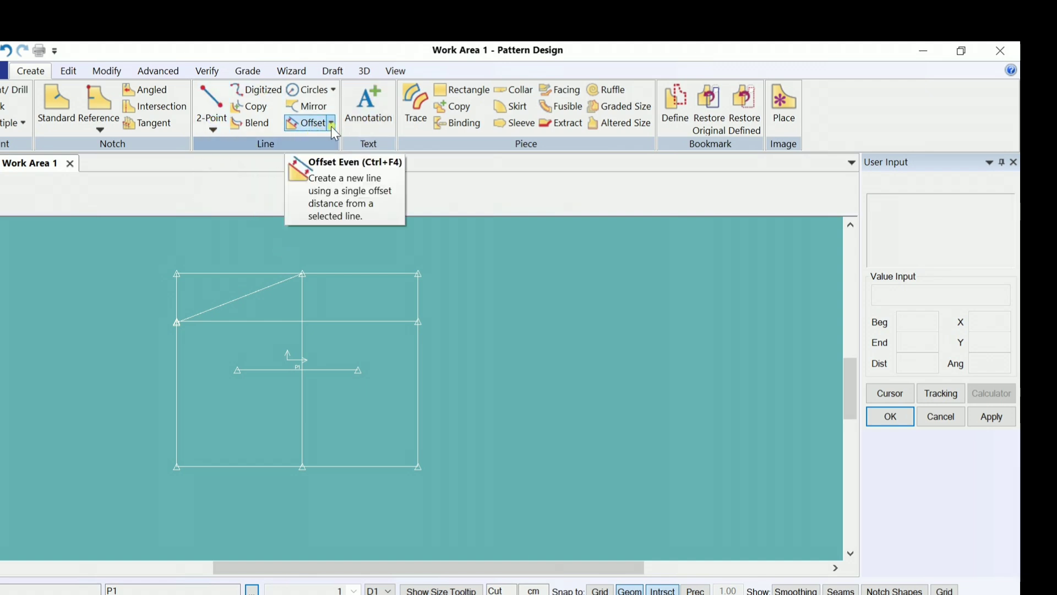
pyautogui.click(213, 130)
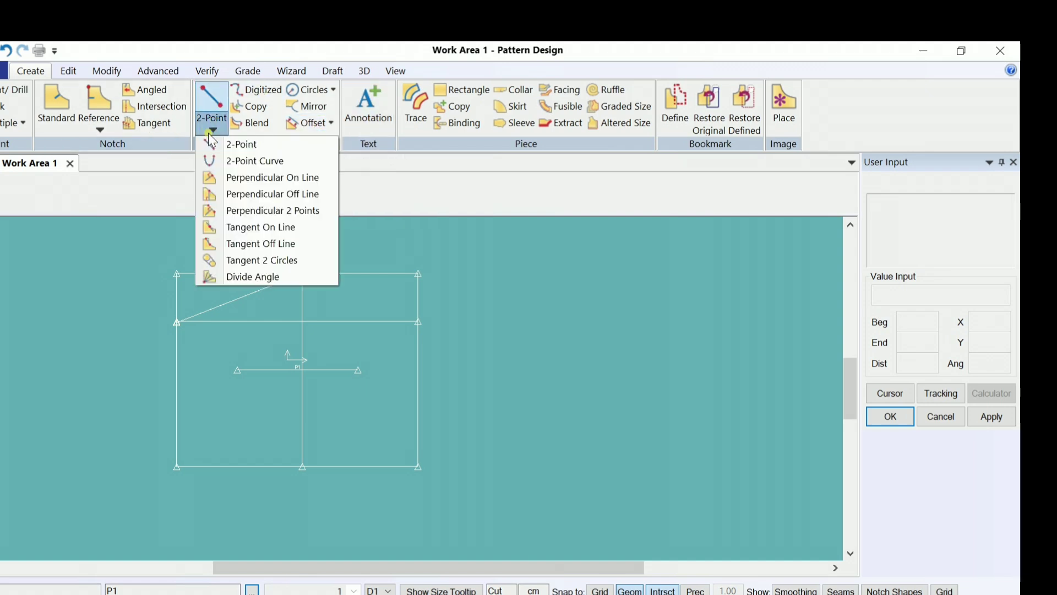
pyautogui.click(275, 147)
pyautogui.click(303, 274)
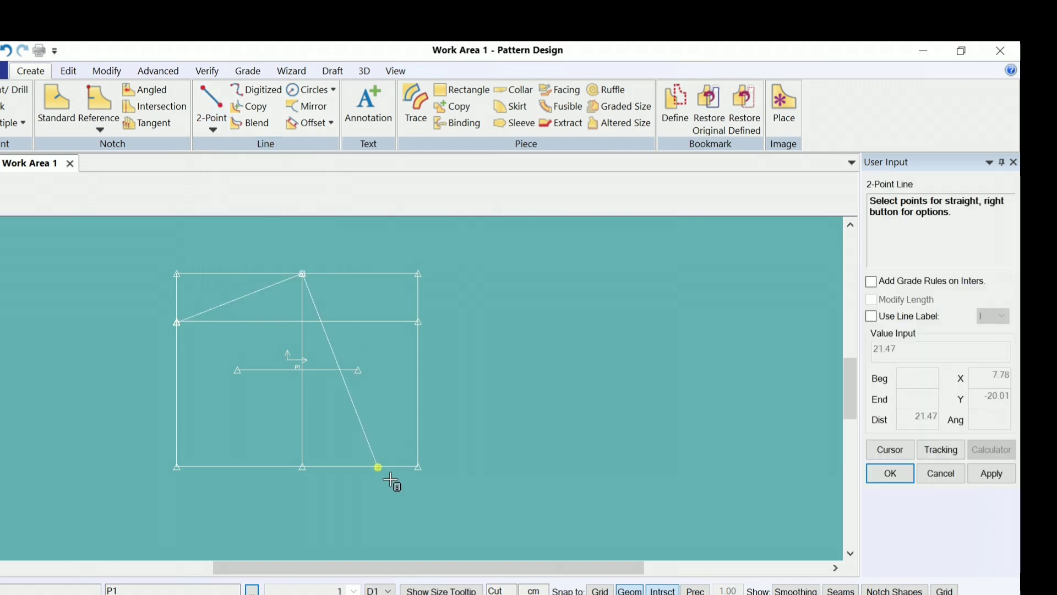
pyautogui.click(420, 468)
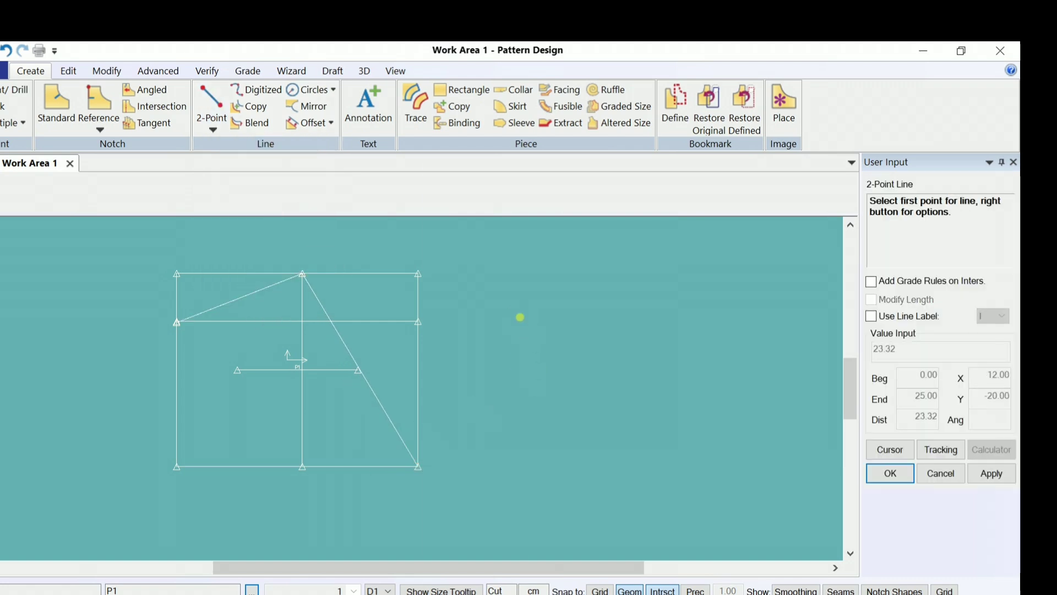
pyautogui.rightClick(427, 248)
pyautogui.click(462, 163)
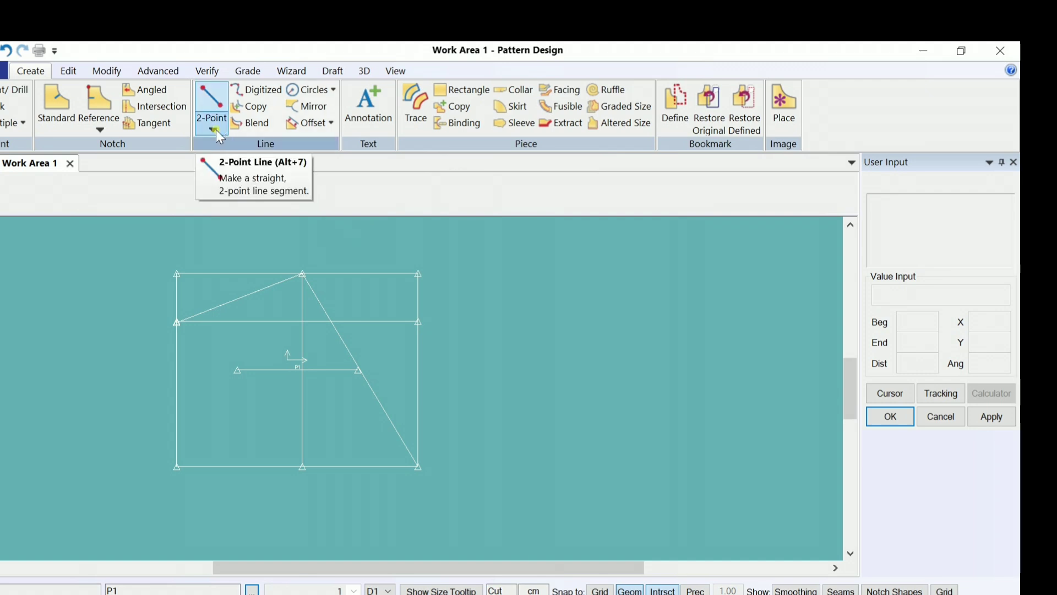
# Step: Split the long diagonal line just above the right end of the short grain line
pyautogui.click(106, 71)
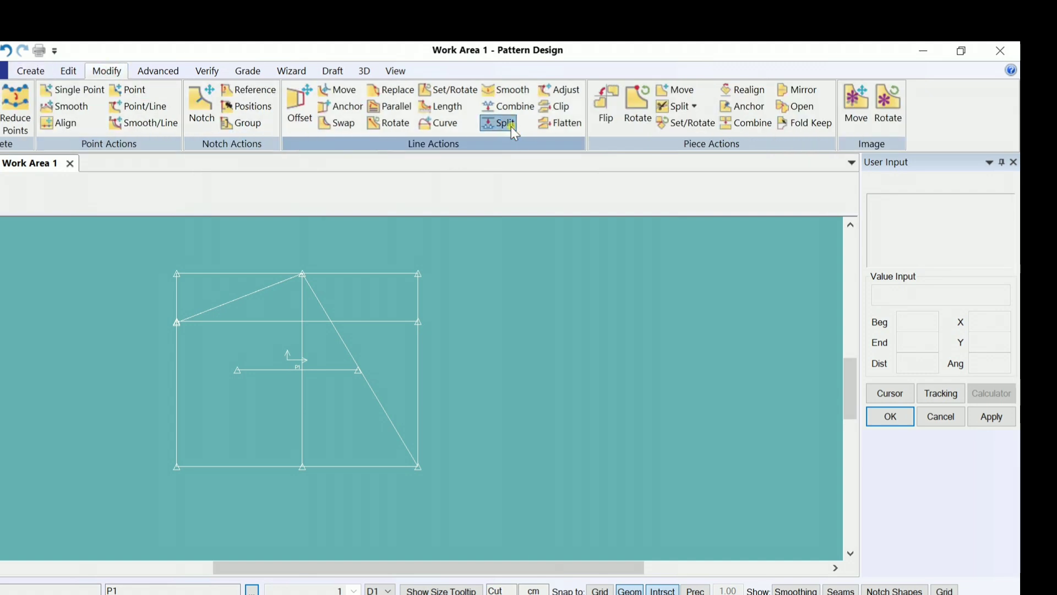
pyautogui.click(512, 128)
pyautogui.click(354, 359)
pyautogui.rightClick(602, 320)
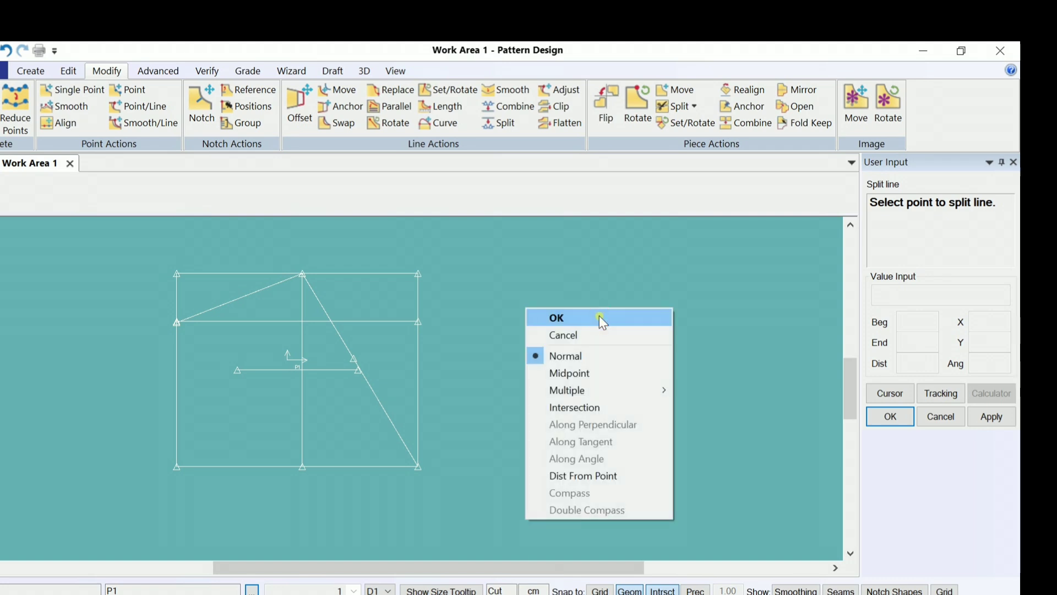
pyautogui.click(602, 318)
# Step: Curve the diagonal's upper segment inward by about 1.3 cm with Modify Curve
pyautogui.click(158, 71)
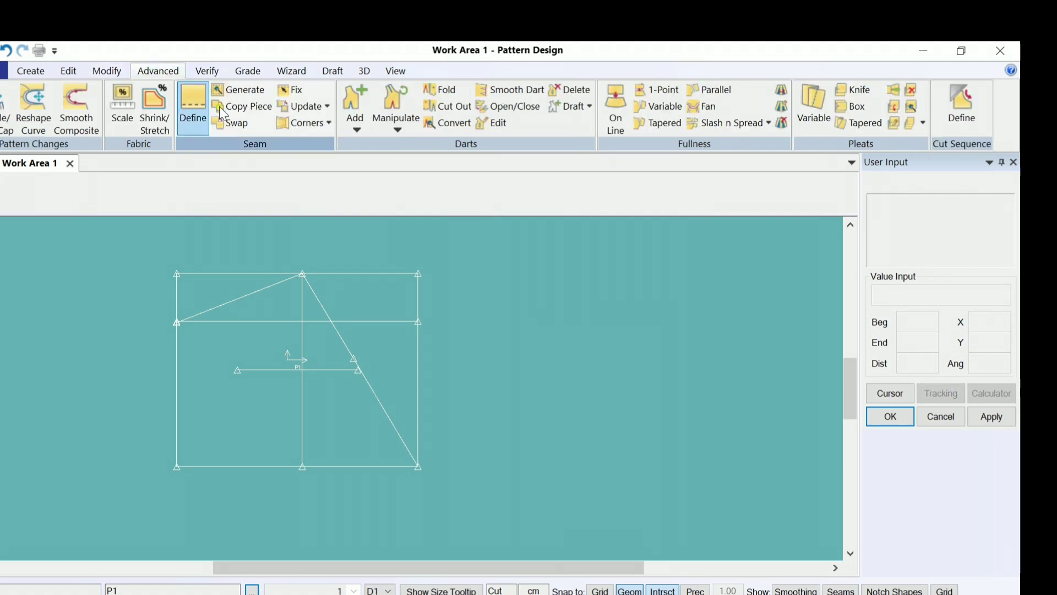
pyautogui.click(107, 70)
pyautogui.click(31, 71)
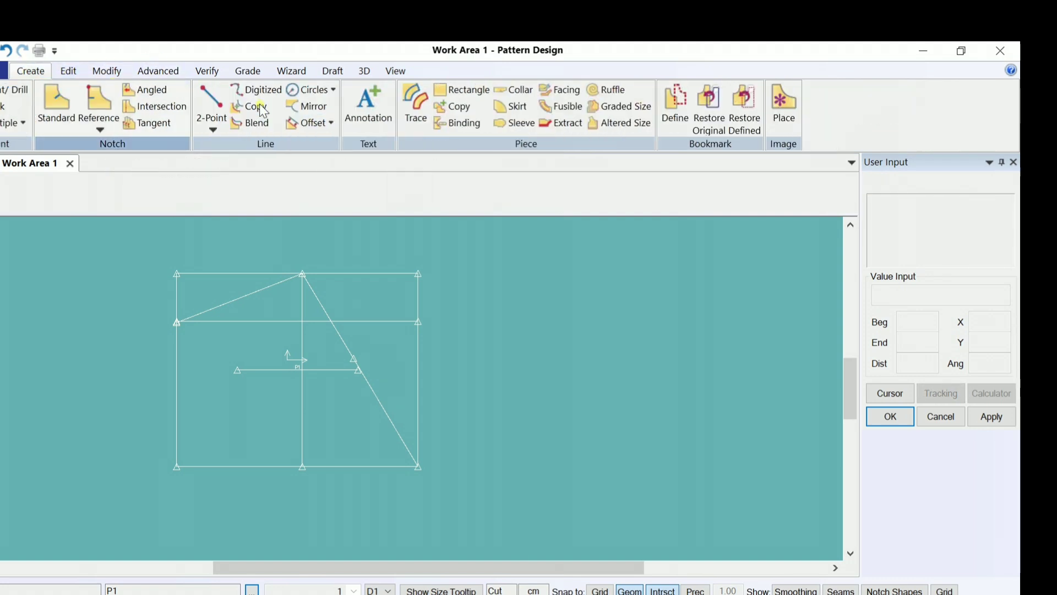
pyautogui.click(98, 72)
pyautogui.click(440, 123)
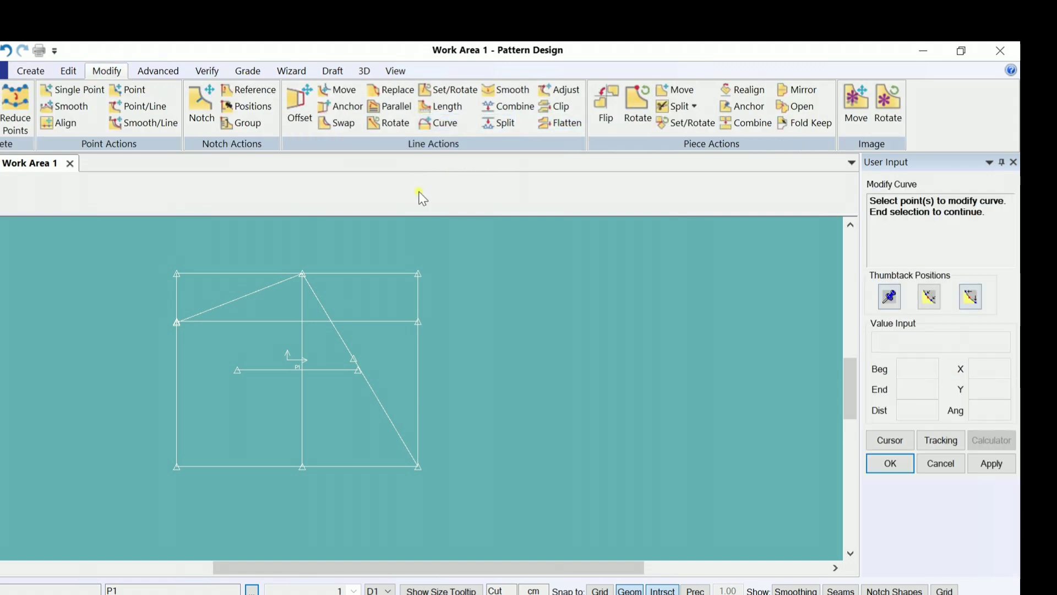
pyautogui.click(327, 324)
pyautogui.rightClick(322, 309)
pyautogui.click(319, 312)
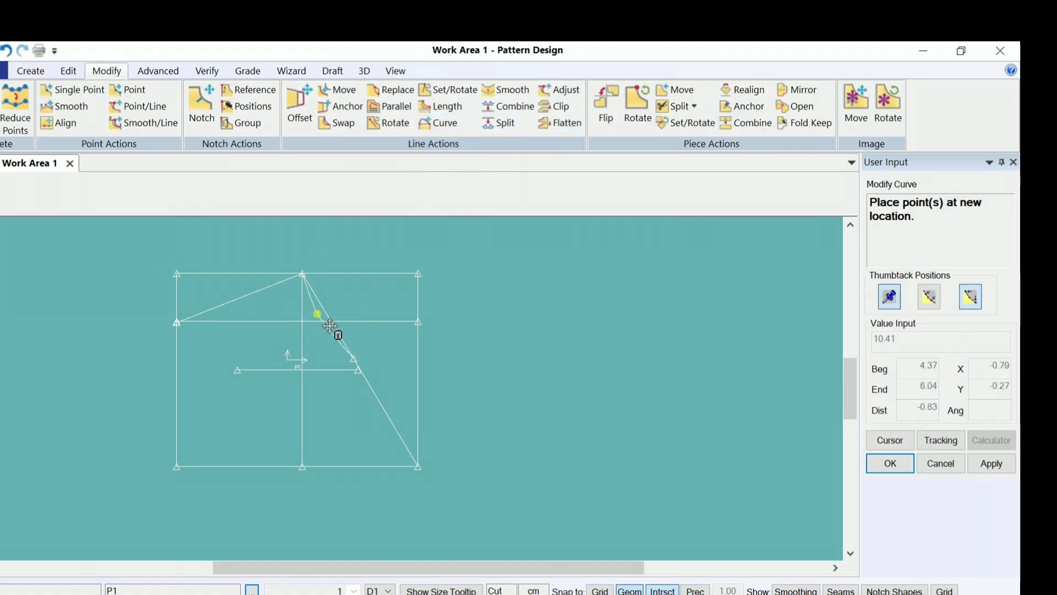
pyautogui.click(313, 316)
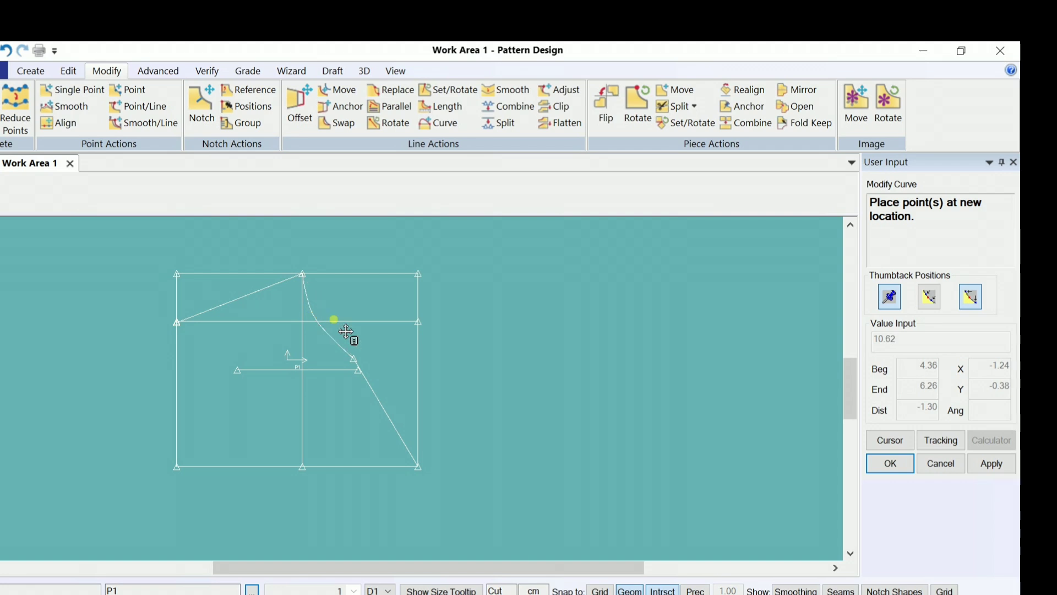
# Step: Curve the diagonal's lower segment outward toward the rectangle's right edge
pyautogui.click(373, 391)
pyautogui.rightClick(388, 383)
pyautogui.click(388, 384)
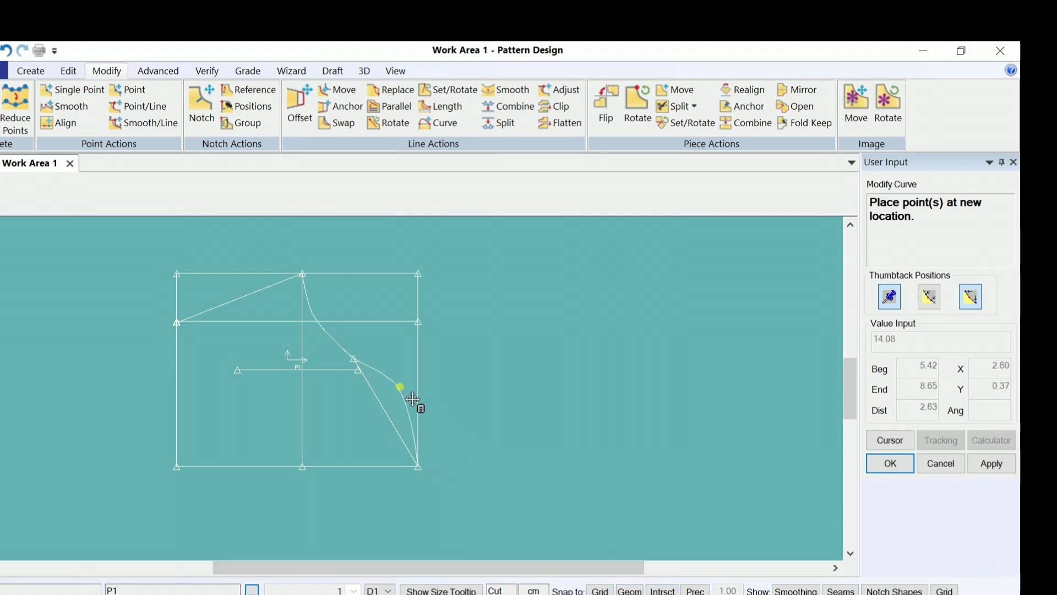
pyautogui.click(416, 401)
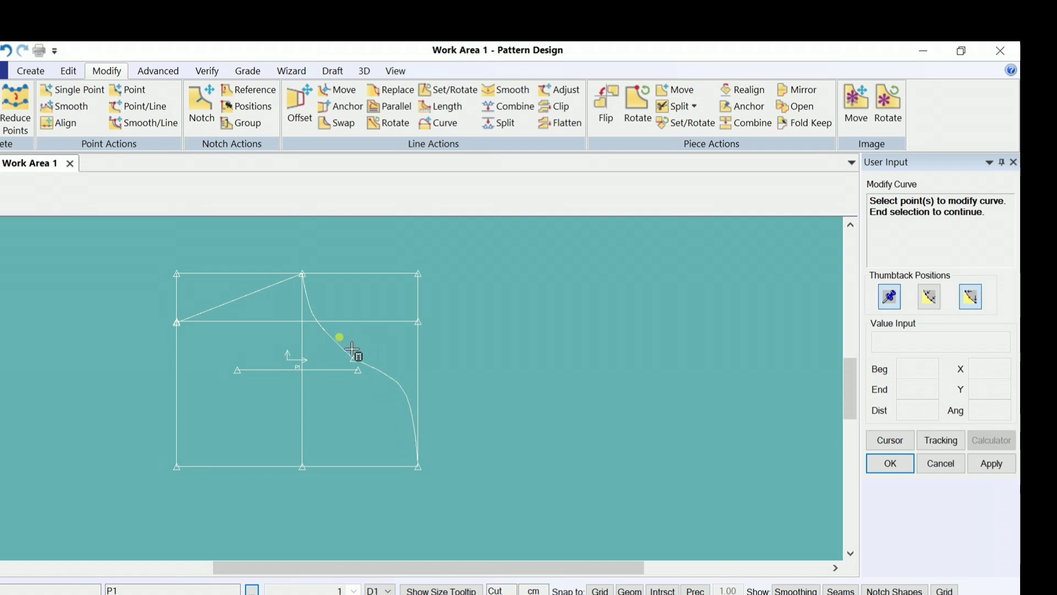
# Step: Adjust the upper curve near the split point so it flows more smoothly into the lower curve
pyautogui.click(335, 338)
pyautogui.rightClick(363, 346)
pyautogui.click(338, 337)
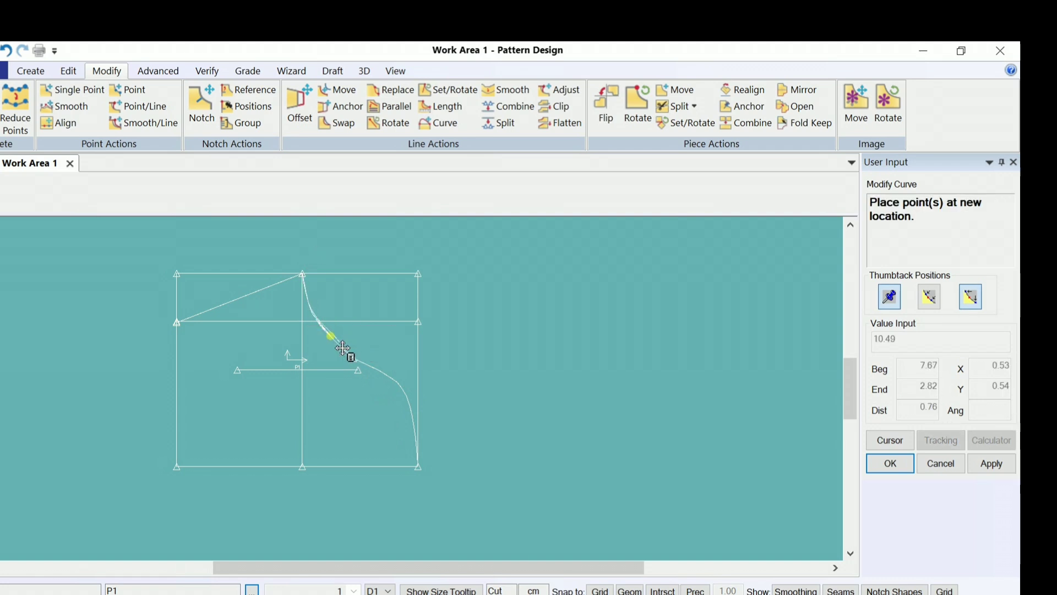
pyautogui.click(342, 347)
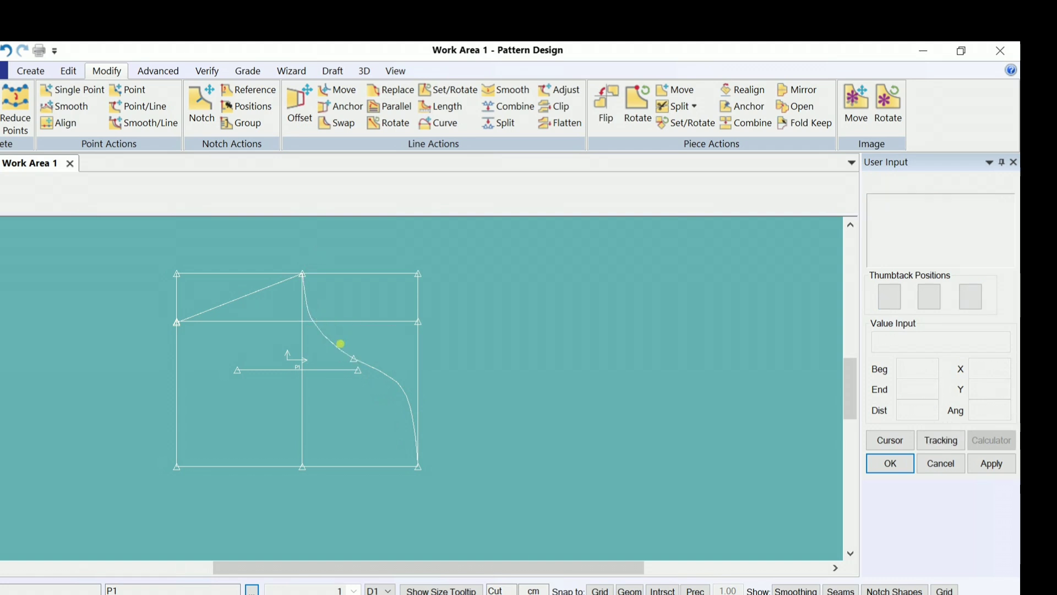
pyautogui.rightClick(550, 296)
pyautogui.click(545, 295)
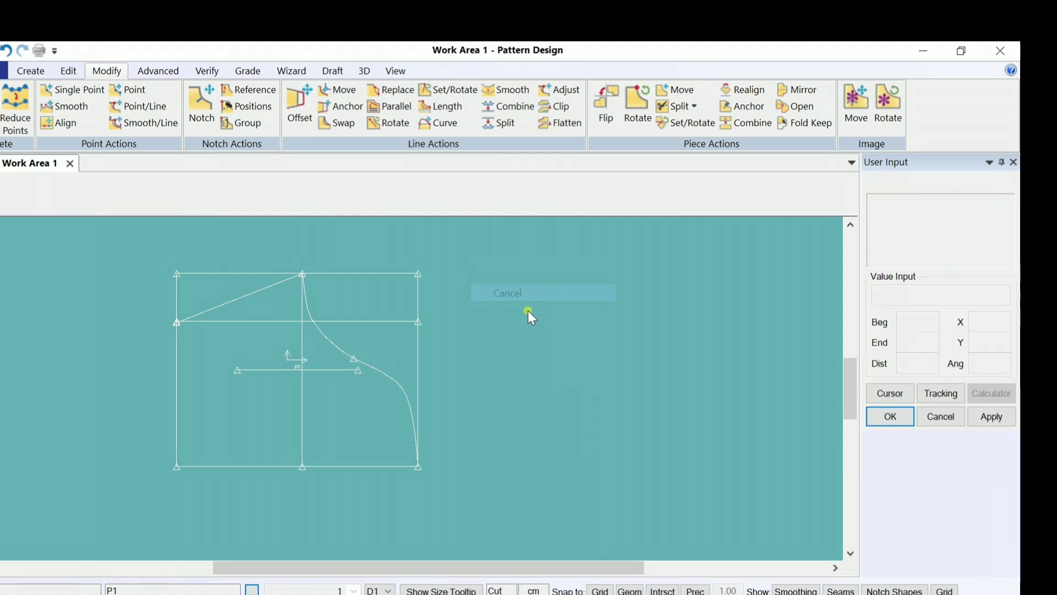
# Step: Try to combine the upper and lower curved segments into one internal line
pyautogui.click(523, 107)
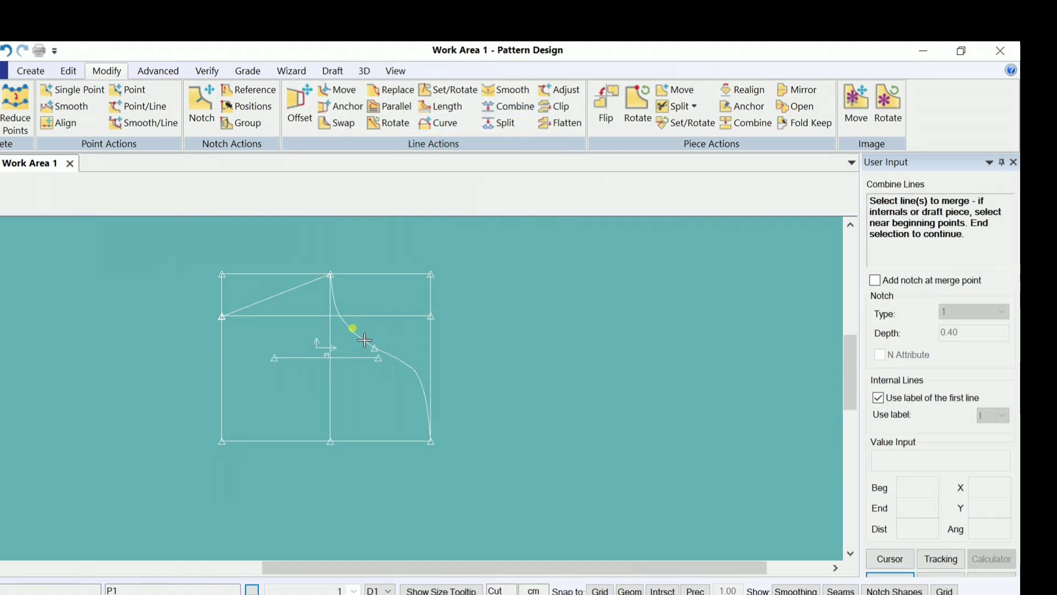
pyautogui.click(364, 339)
pyautogui.click(408, 369)
pyautogui.rightClick(489, 326)
pyautogui.click(499, 336)
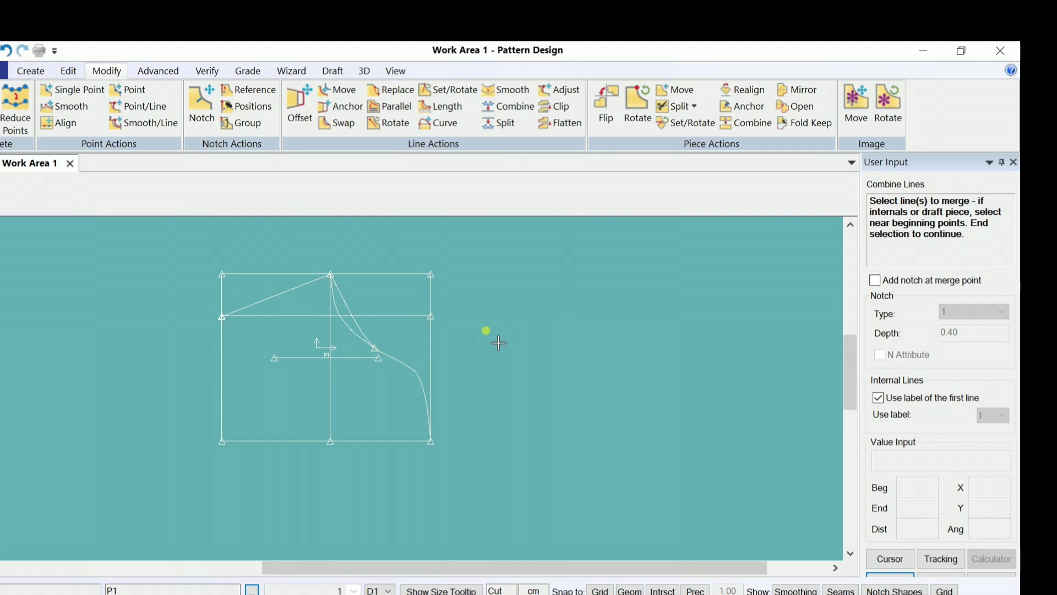
pyautogui.rightClick(494, 304)
pyautogui.click(494, 306)
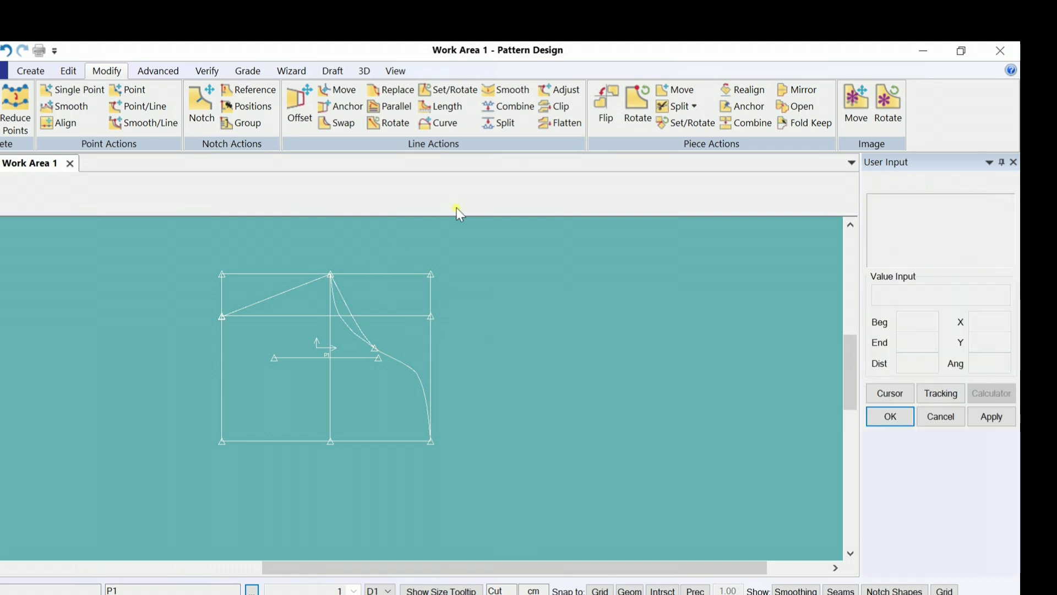
# Step: Undo the line merge, the curve changes, the split and the long diagonal 2-Point line
pyautogui.hotkey('ctrl', 'z')
pyautogui.hotkey('ctrl', 'z')
pyautogui.hotkey('ctrl', 'z')
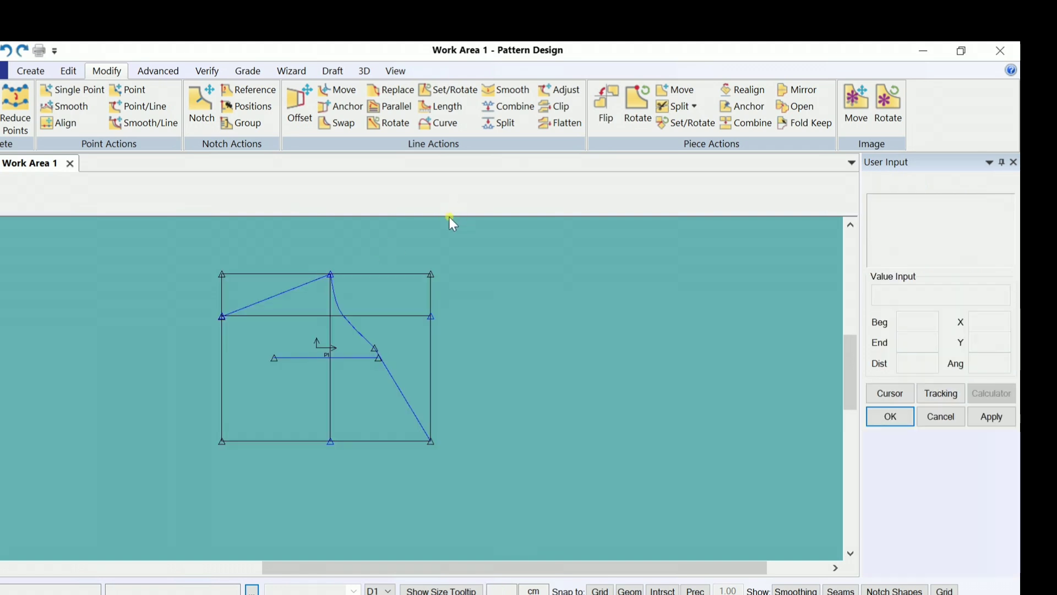
pyautogui.hotkey('ctrl', 'z')
pyautogui.hotkey('ctrl', 'z')
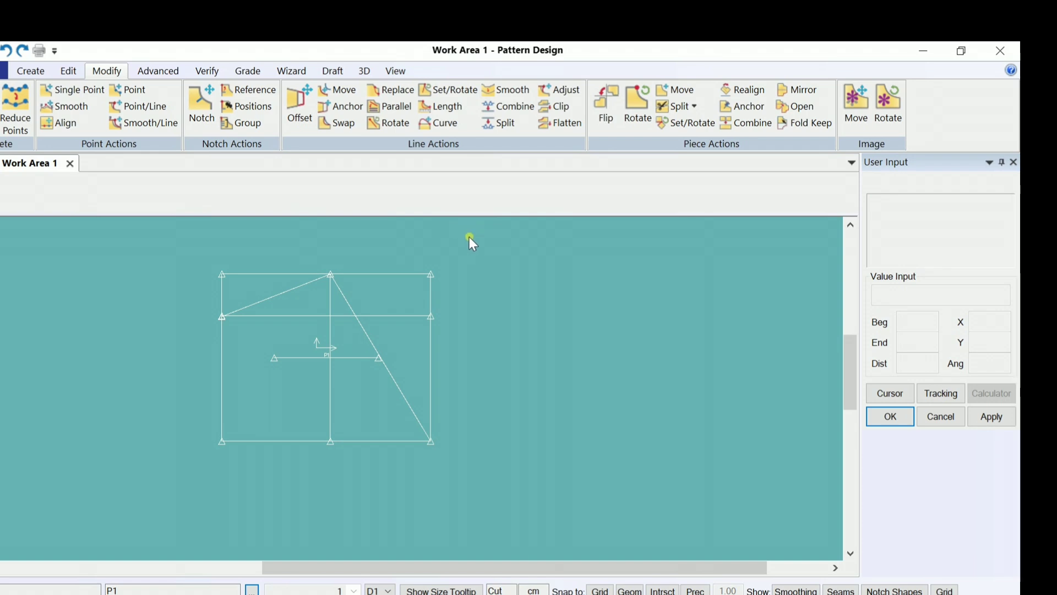
pyautogui.hotkey('ctrl', 'z')
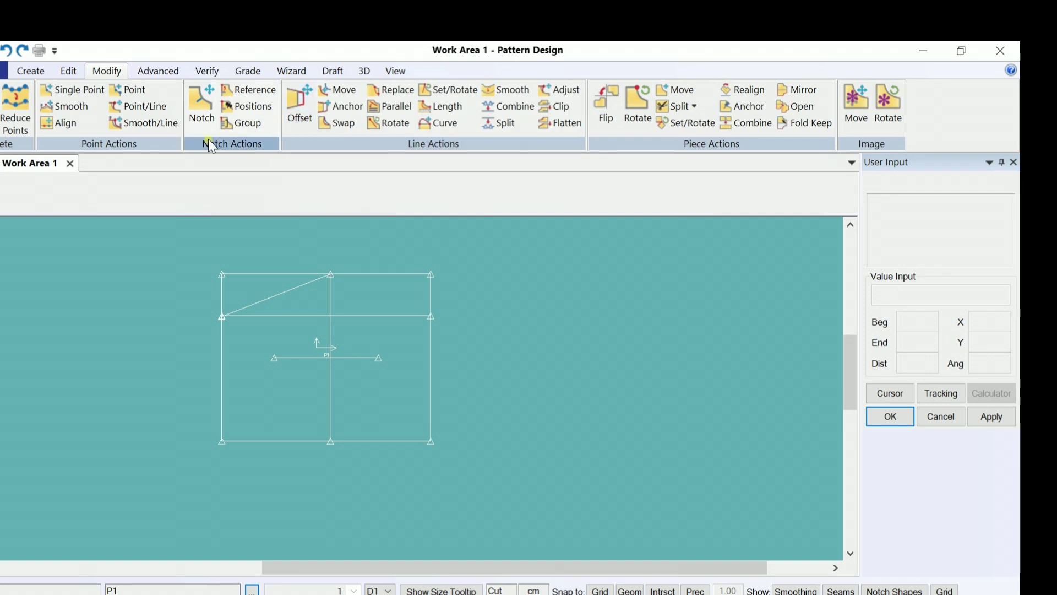
# Step: Start a digitized line at the upper end of the piece's internal vertical line
pyautogui.click(146, 72)
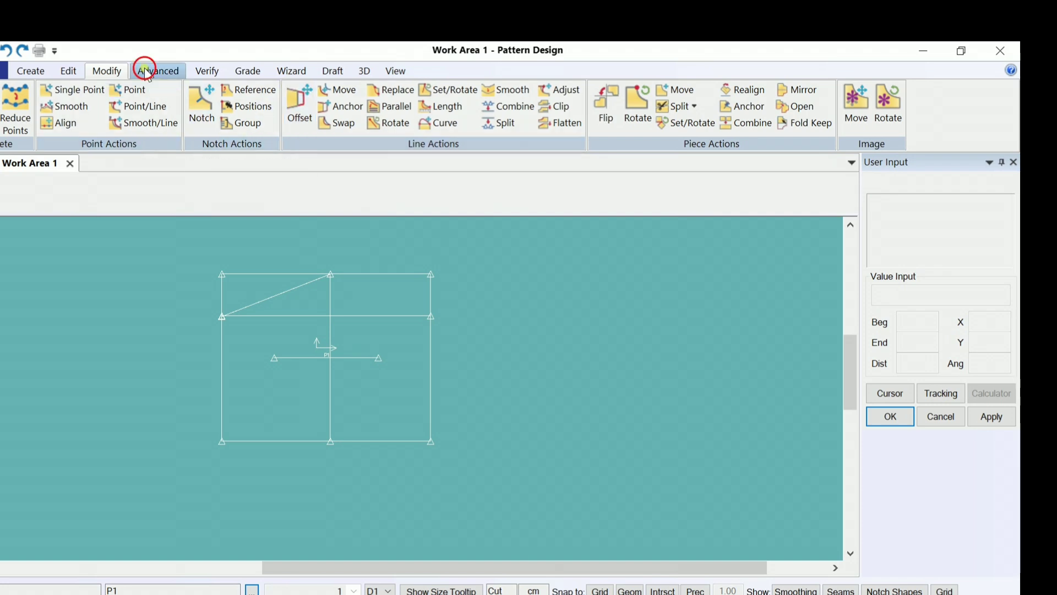
pyautogui.click(25, 71)
pyautogui.click(255, 89)
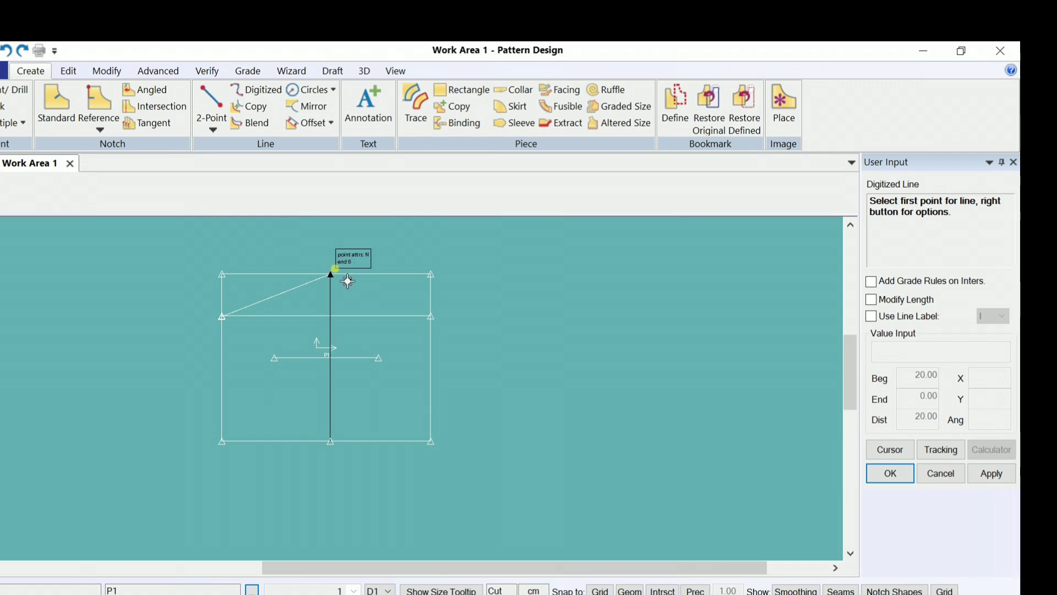
pyautogui.click(332, 275)
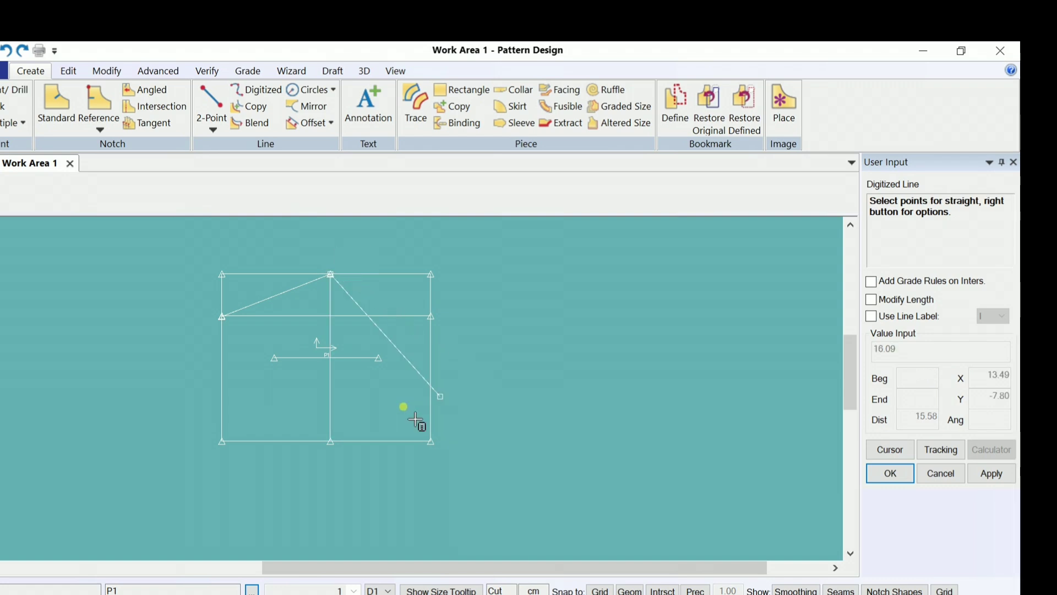
pyautogui.rightClick(396, 356)
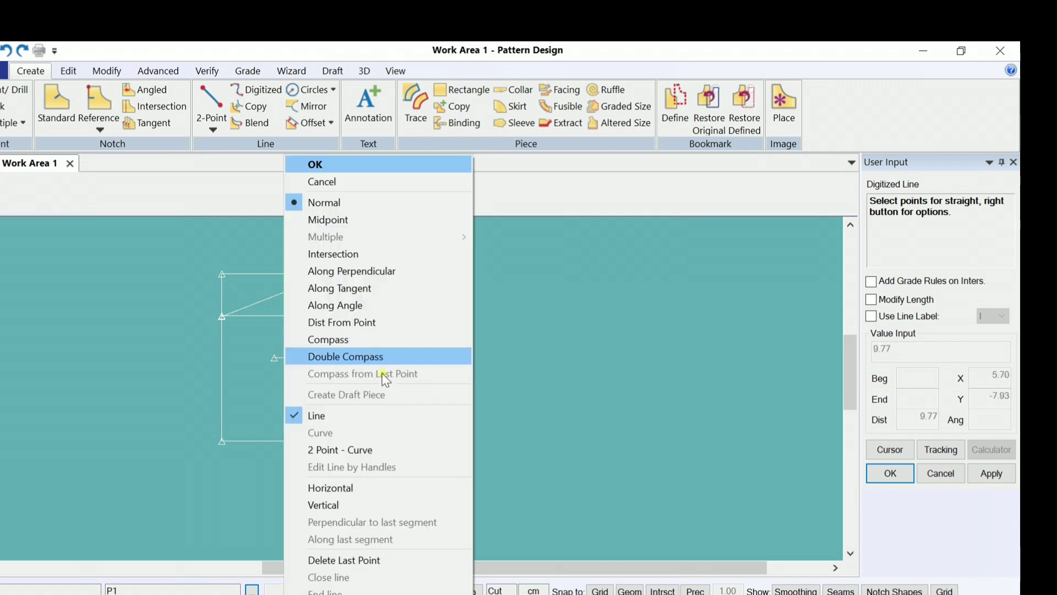
pyautogui.click(358, 451)
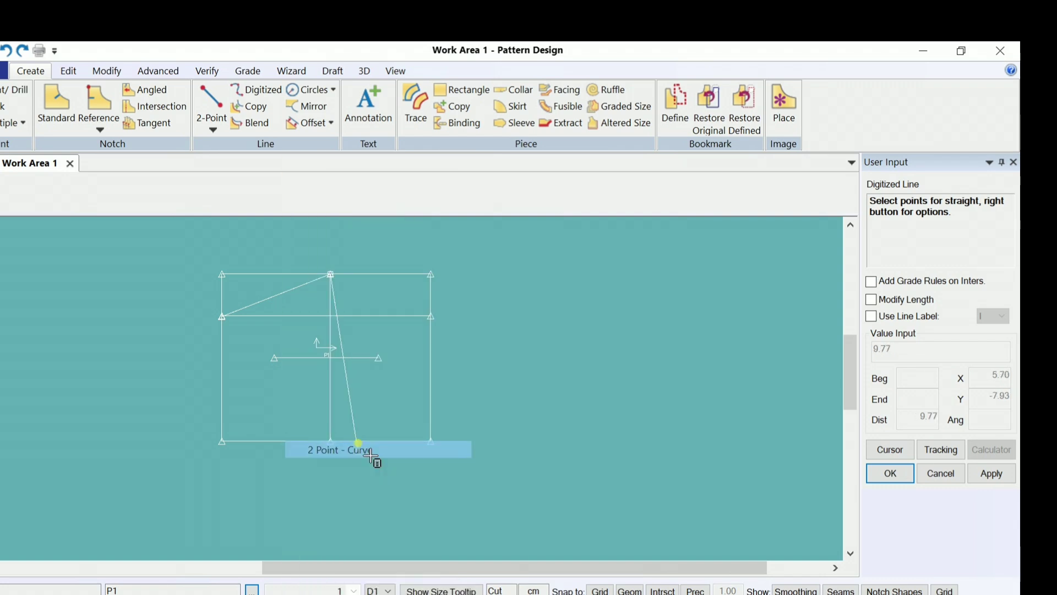
pyautogui.click(390, 361)
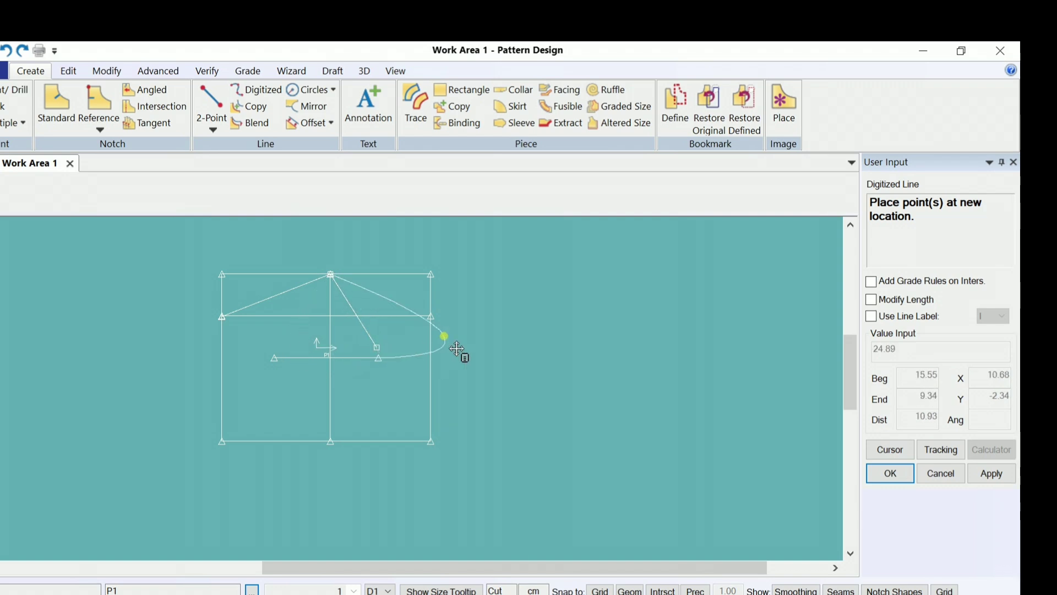
pyautogui.rightClick(435, 361)
pyautogui.click(427, 357)
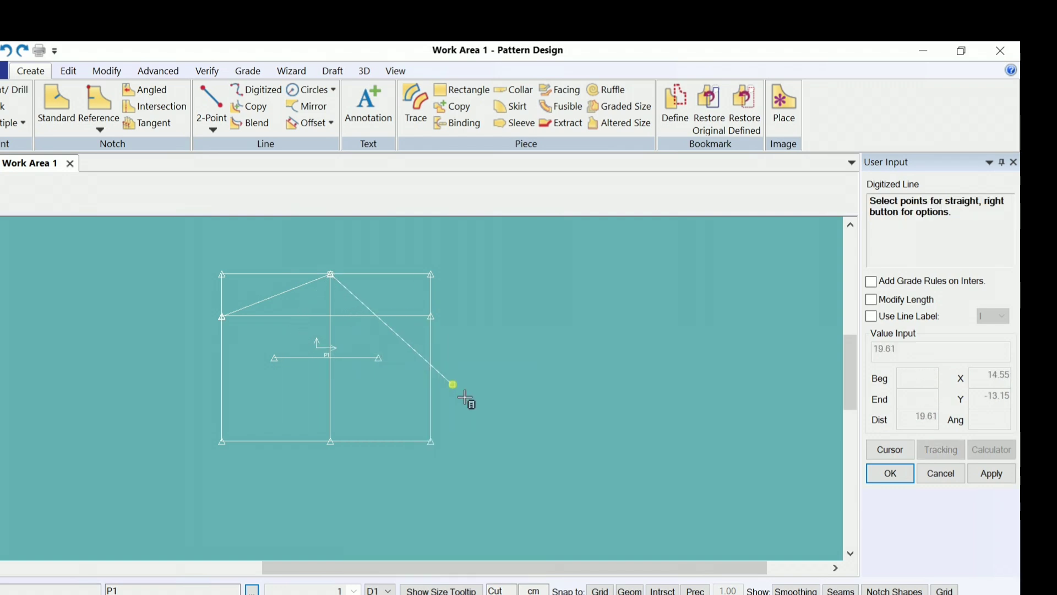
# Step: Draw a 2 Point - Curve segment to just above the right end of the grain line, bowing it inward
pyautogui.rightClick(400, 355)
pyautogui.click(366, 448)
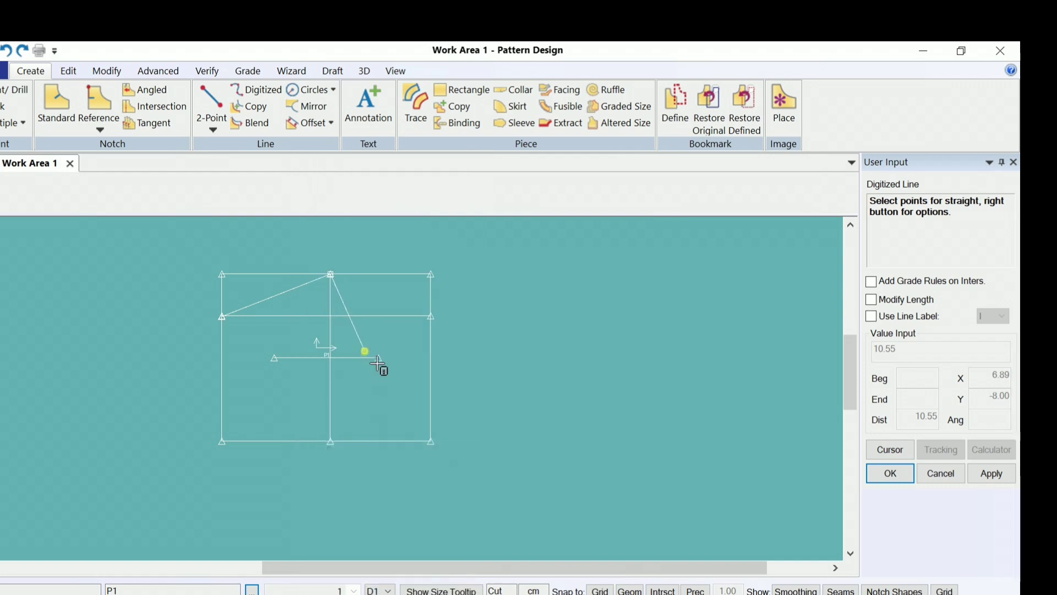
pyautogui.click(378, 346)
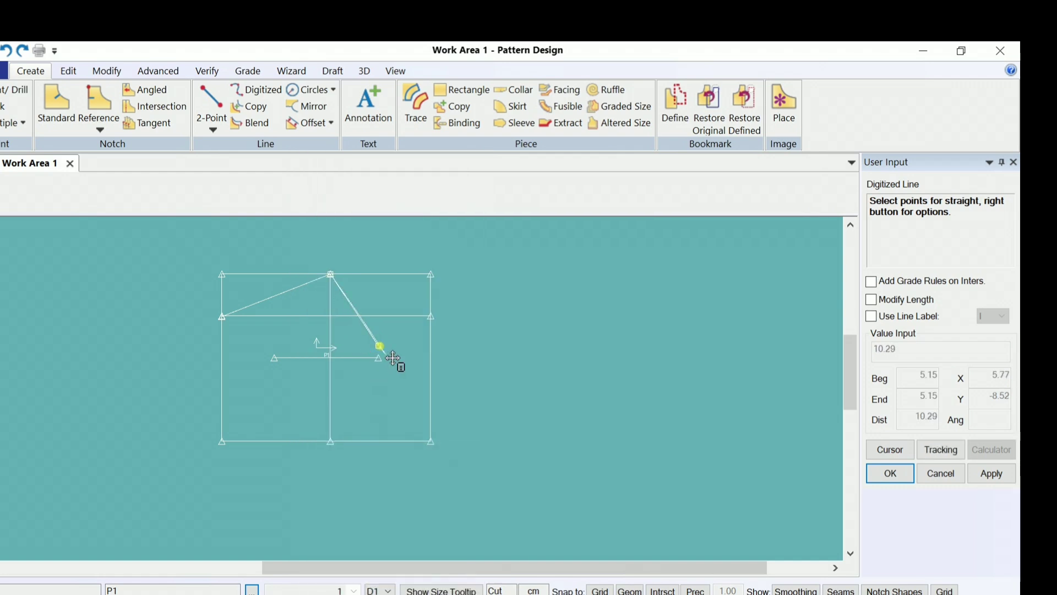
pyautogui.click(371, 347)
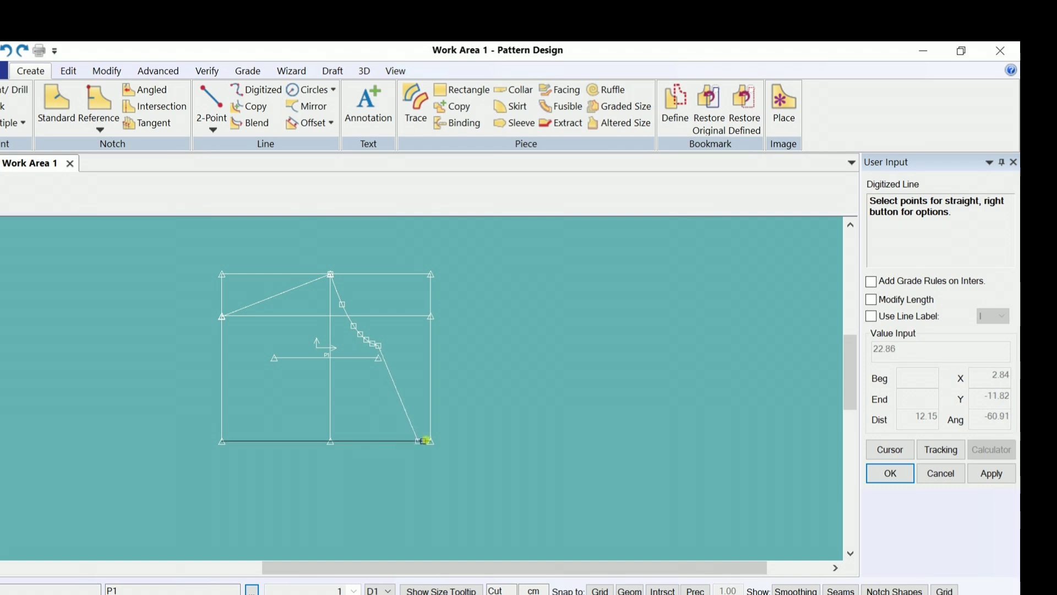
# Step: Add a second curve segment down to the rectangle's lower right corner, bowed outward, and finish the digitized line
pyautogui.click(429, 434)
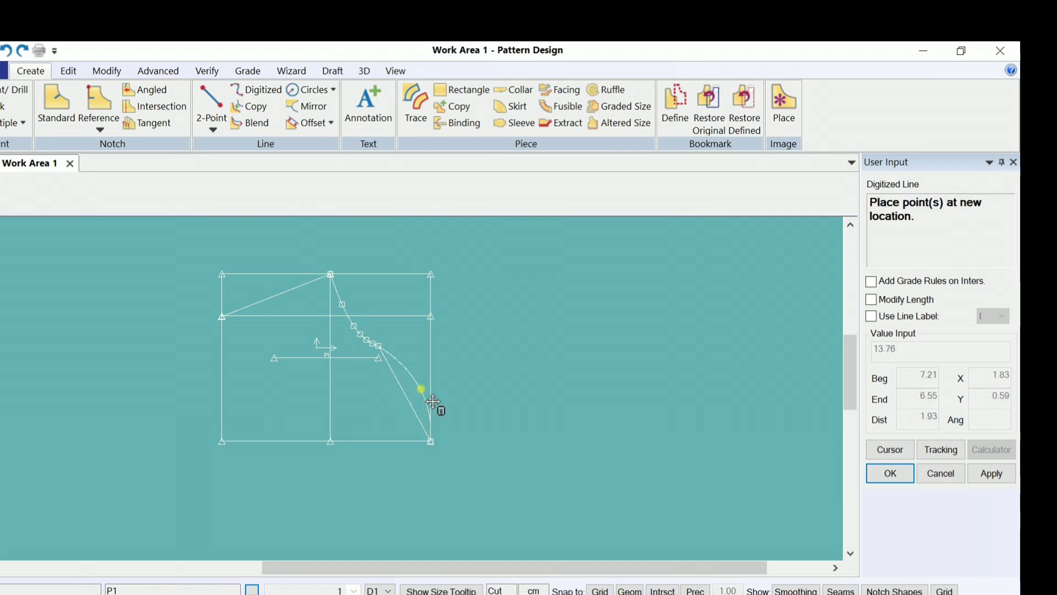
pyautogui.click(433, 402)
pyautogui.rightClick(524, 306)
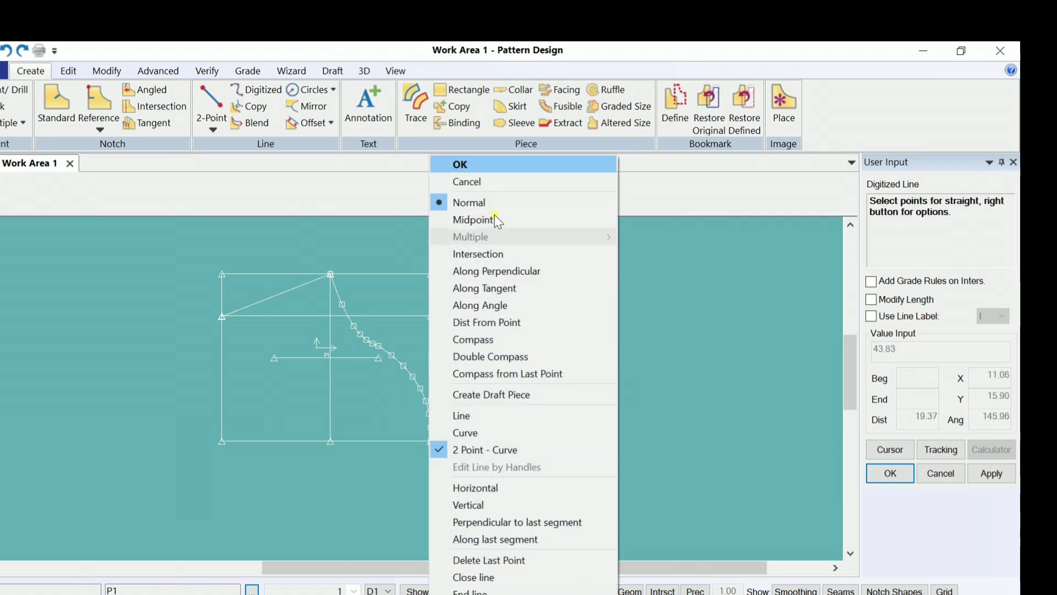
pyautogui.click(499, 171)
pyautogui.rightClick(559, 380)
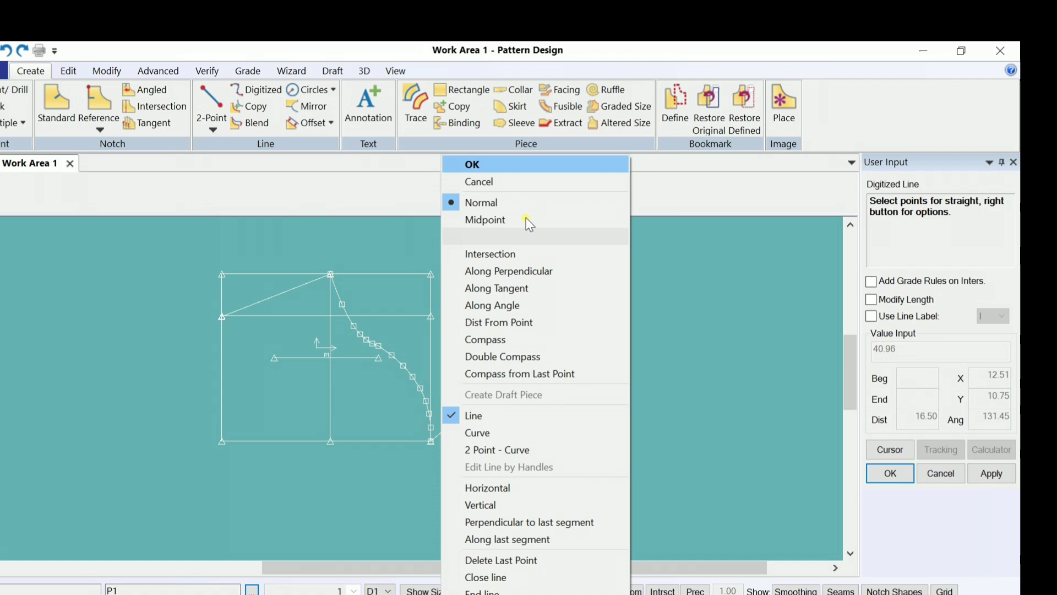
pyautogui.click(513, 166)
pyautogui.rightClick(528, 327)
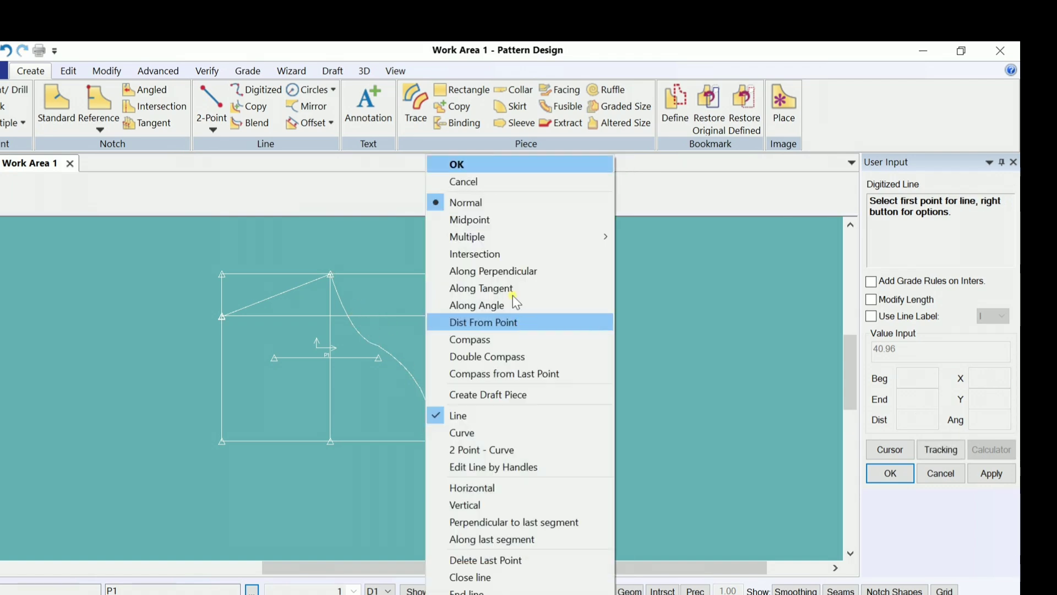
pyautogui.click(500, 167)
# Step: Trace a new piece from the bottom edge, left edge, diagonal and curved line, and place it below P1
pyautogui.scroll(-2, 494, 383)
pyautogui.moveTo(415, 427); pyautogui.dragTo(388, 421, button='middle')
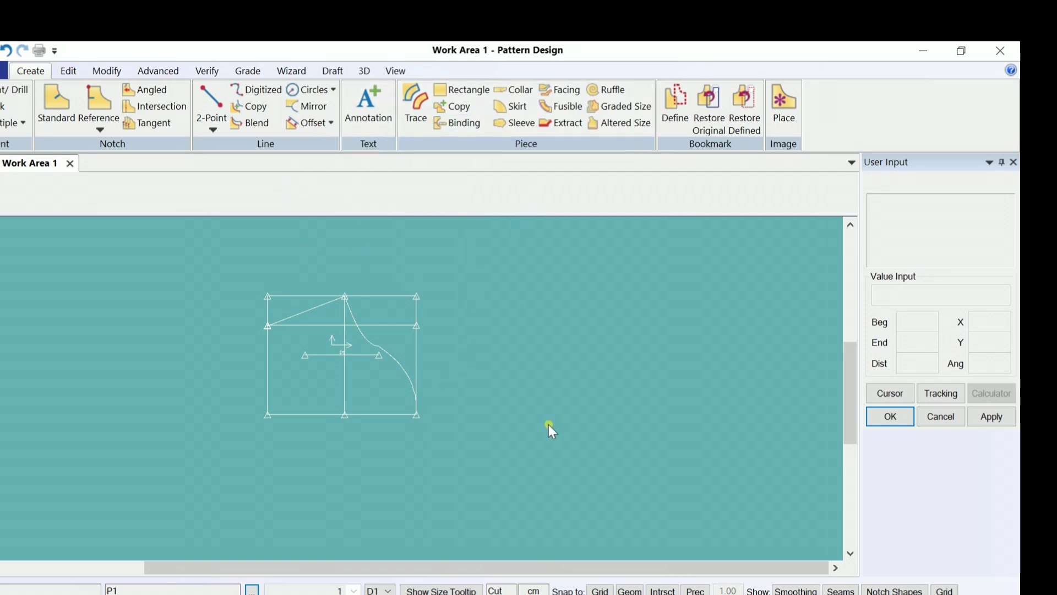
pyautogui.click(420, 132)
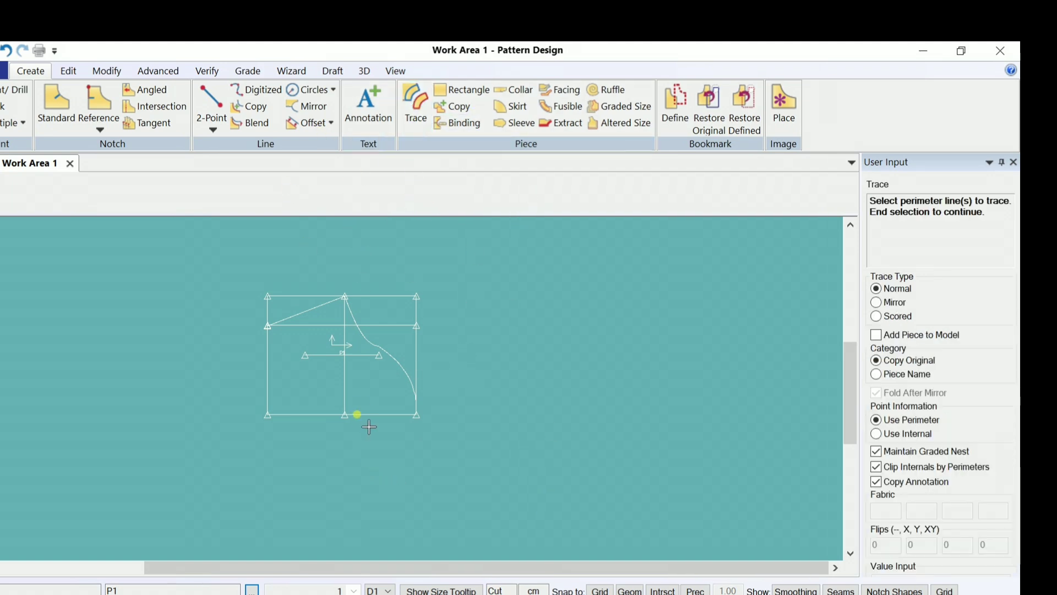
pyautogui.click(355, 415)
pyautogui.click(278, 372)
pyautogui.click(331, 311)
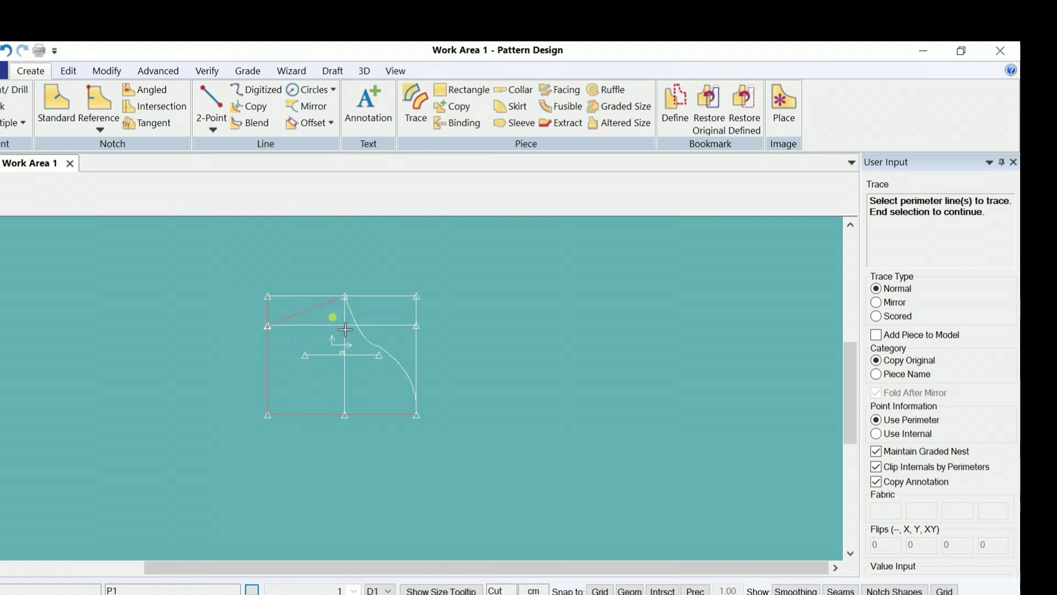
pyautogui.click(380, 344)
pyautogui.rightClick(518, 370)
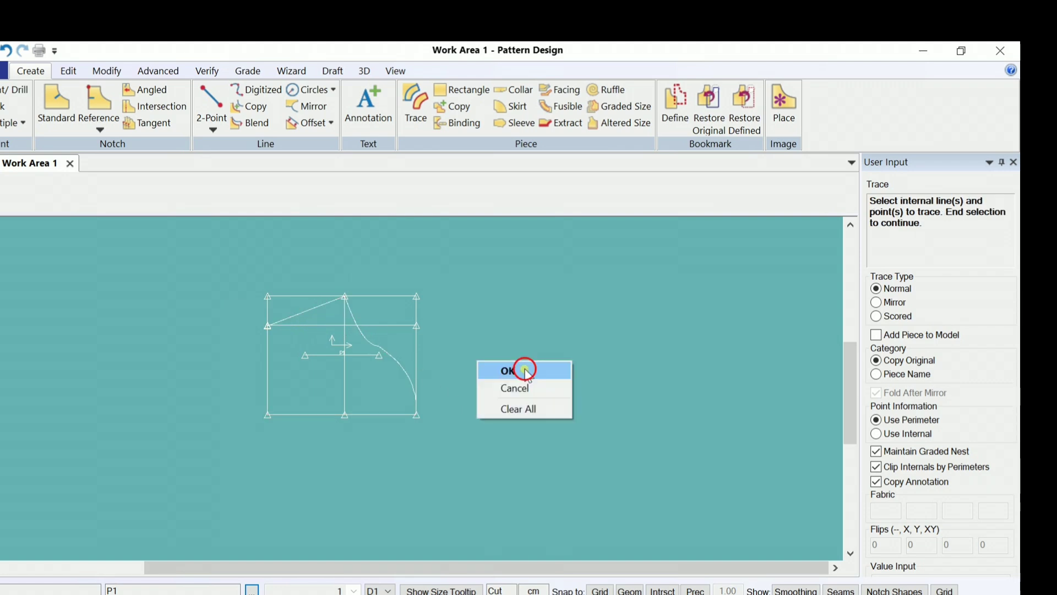
pyautogui.click(519, 370)
pyautogui.click(481, 486)
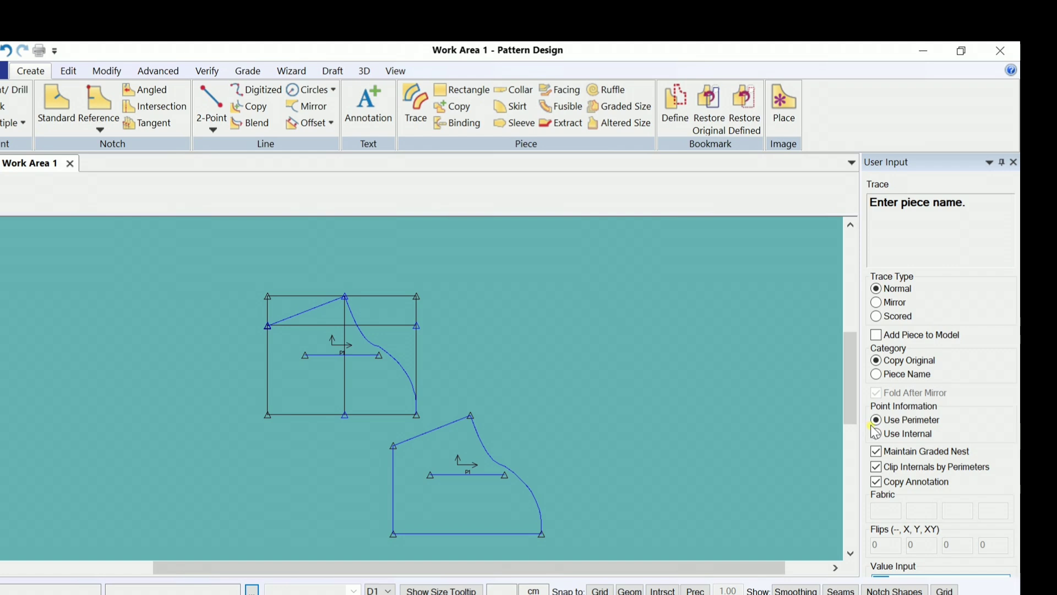
# Step: Switch to AccuMark Explorer and copy the number 0099876 from the name of piece 0099876-FRONT
pyautogui.moveTo(943, 162); pyautogui.dragTo(943, 63)
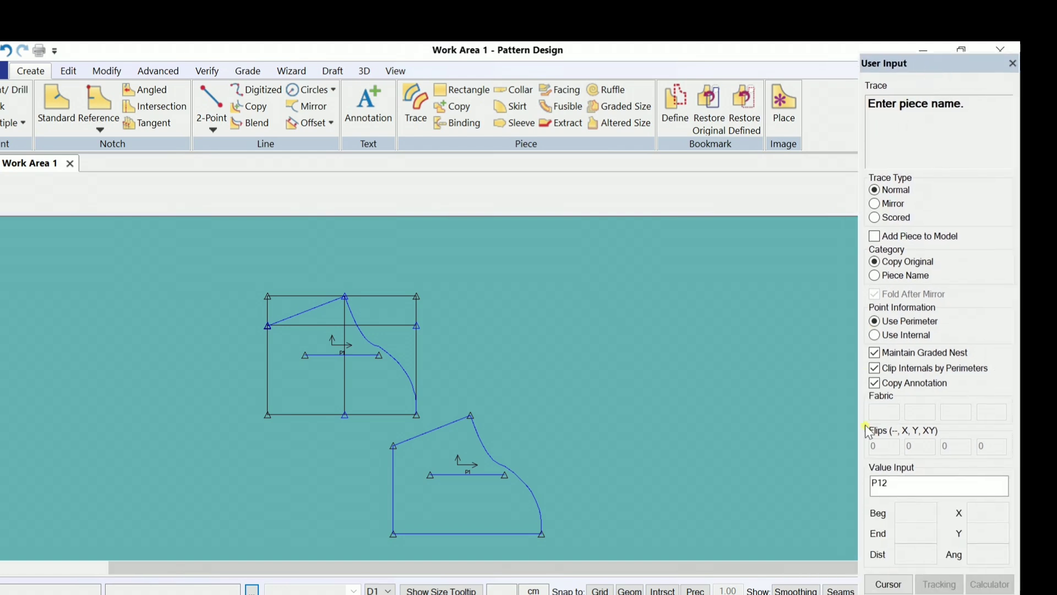
pyautogui.doubleClick(903, 490)
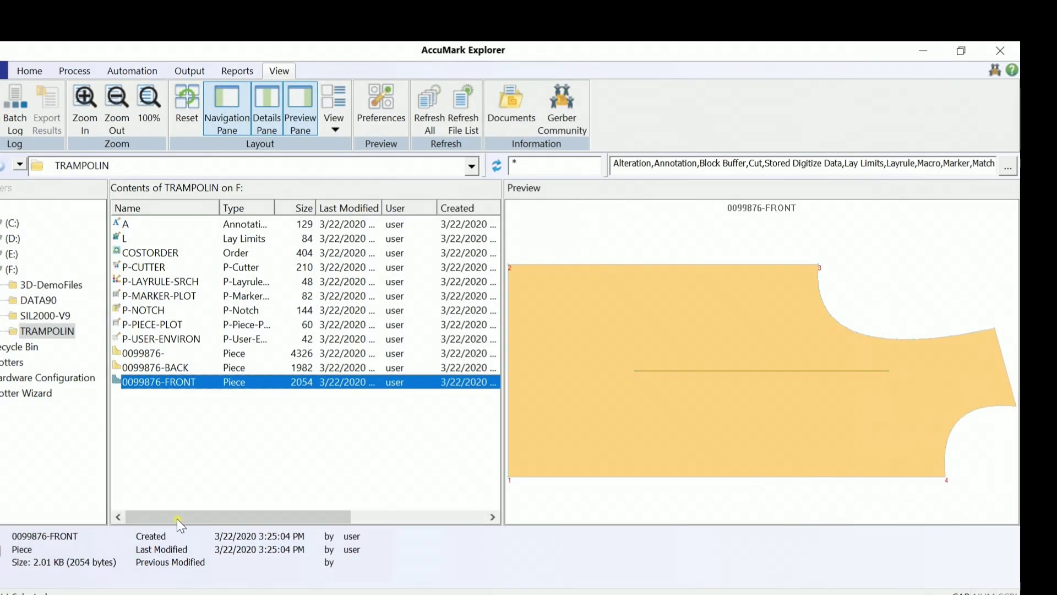
pyautogui.rightClick(147, 382)
pyautogui.click(187, 333)
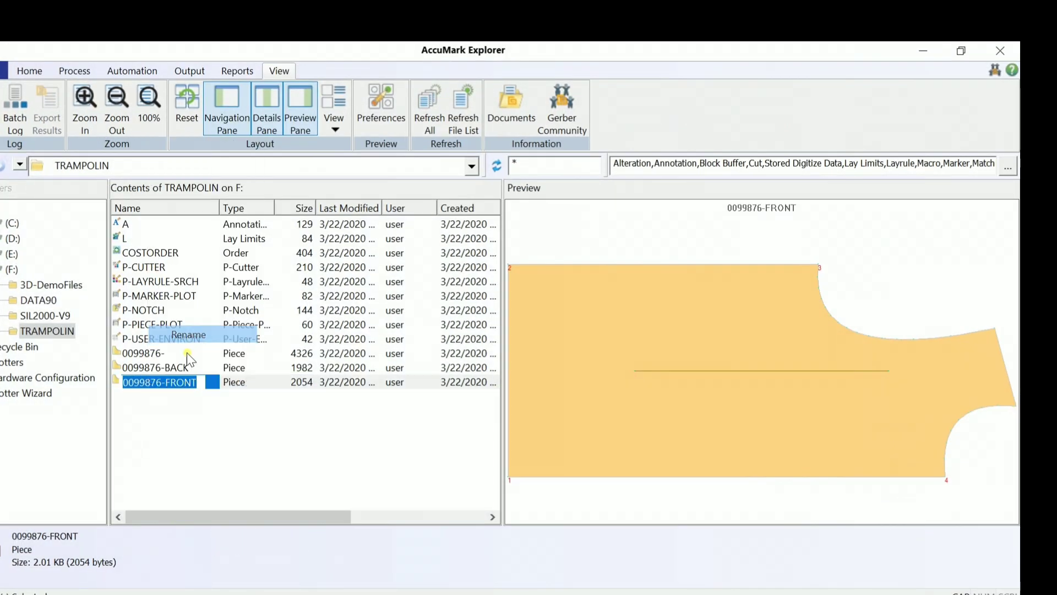
pyautogui.moveTo(163, 383); pyautogui.dragTo(124, 393)
pyautogui.rightClick(143, 388)
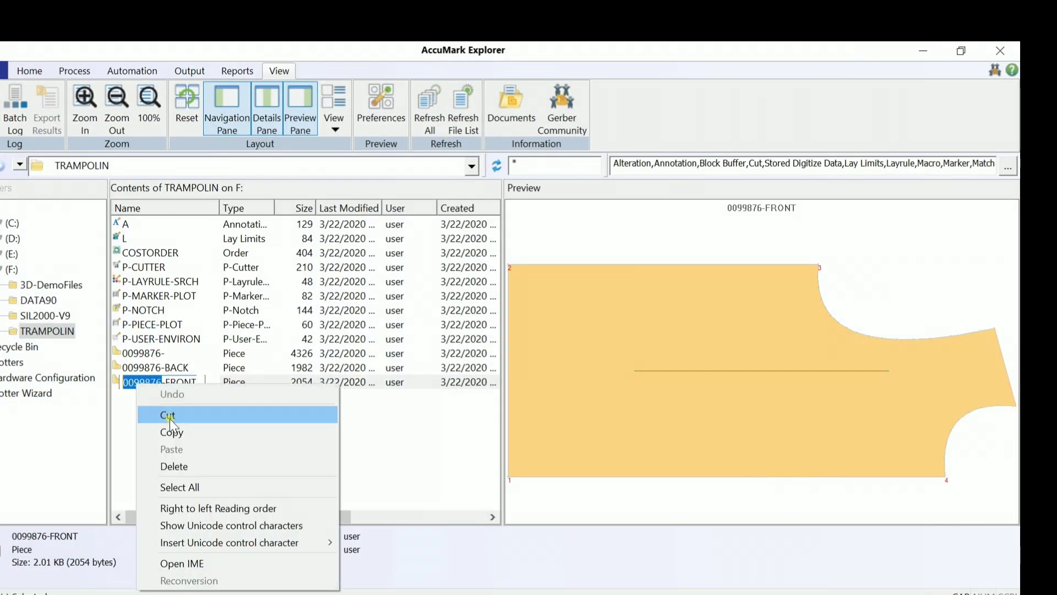
pyautogui.click(178, 433)
pyautogui.press('Escape')
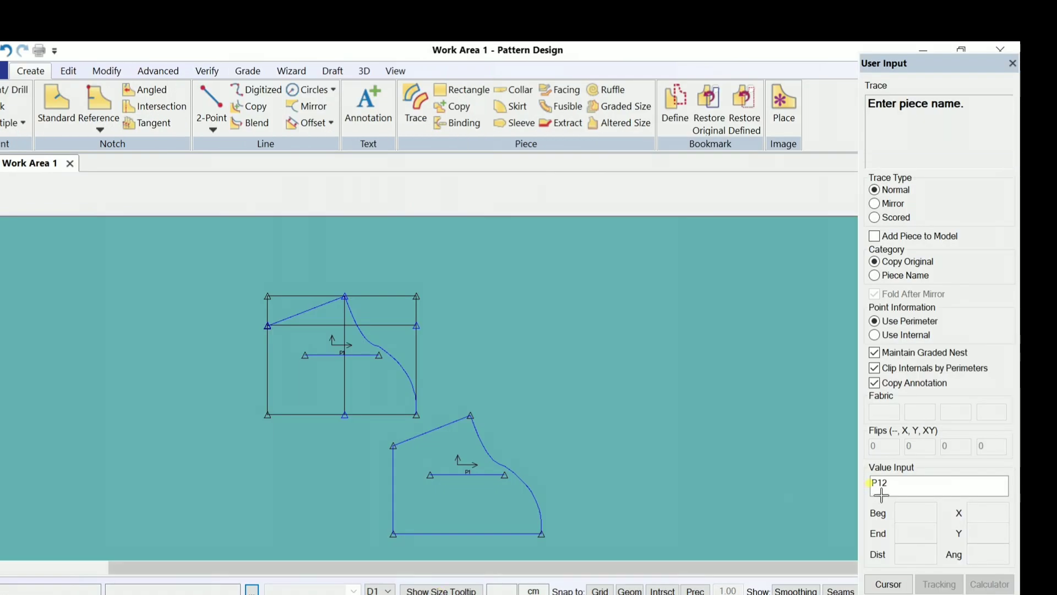
# Step: Switch back to Pattern Design, name the traced piece 0099876-SLV and finish the trace
pyautogui.write('P12')
pyautogui.moveTo(892, 500); pyautogui.dragTo(873, 501)
pyautogui.rightClick(905, 505)
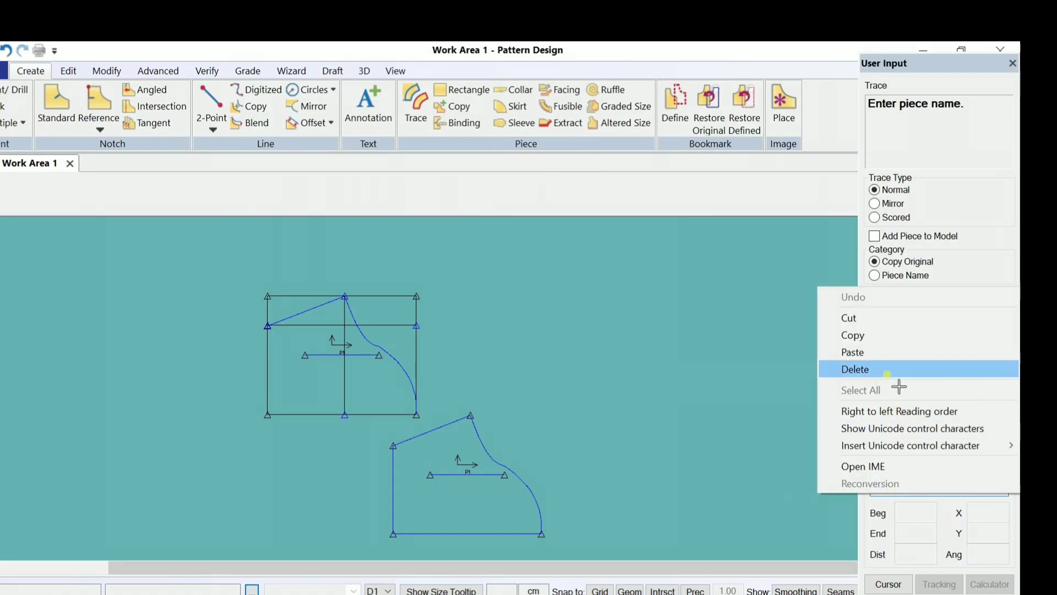
pyautogui.click(908, 355)
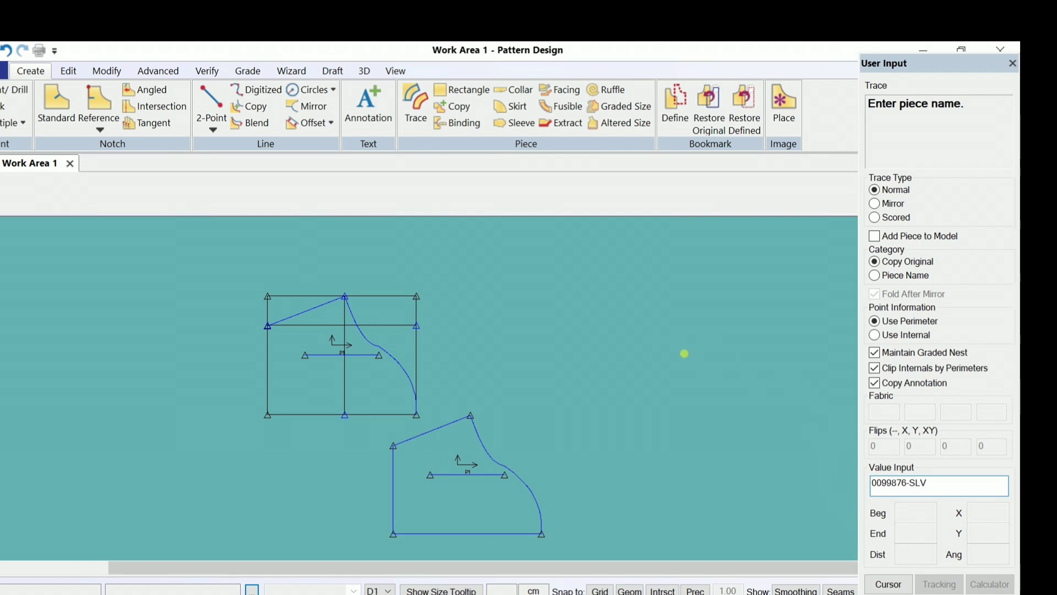
pyautogui.press('Return')
pyautogui.rightClick(683, 346)
pyautogui.click(695, 346)
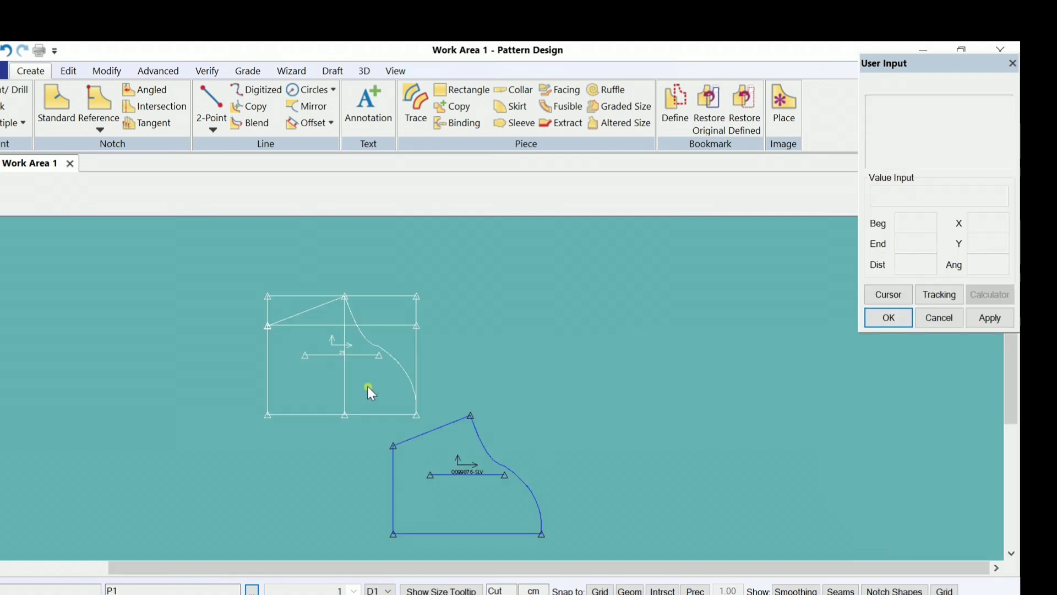
# Step: Remove rectangle piece P1 from the work area and save piece 0099876-SLV
pyautogui.rightClick(343, 356)
pyautogui.click(420, 282)
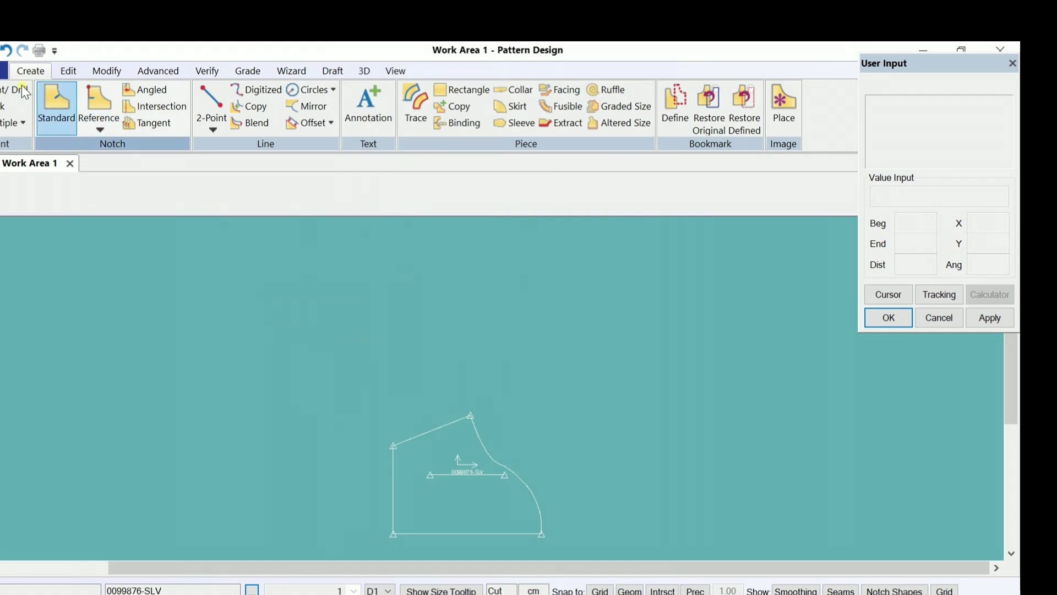
pyautogui.click(480, 500)
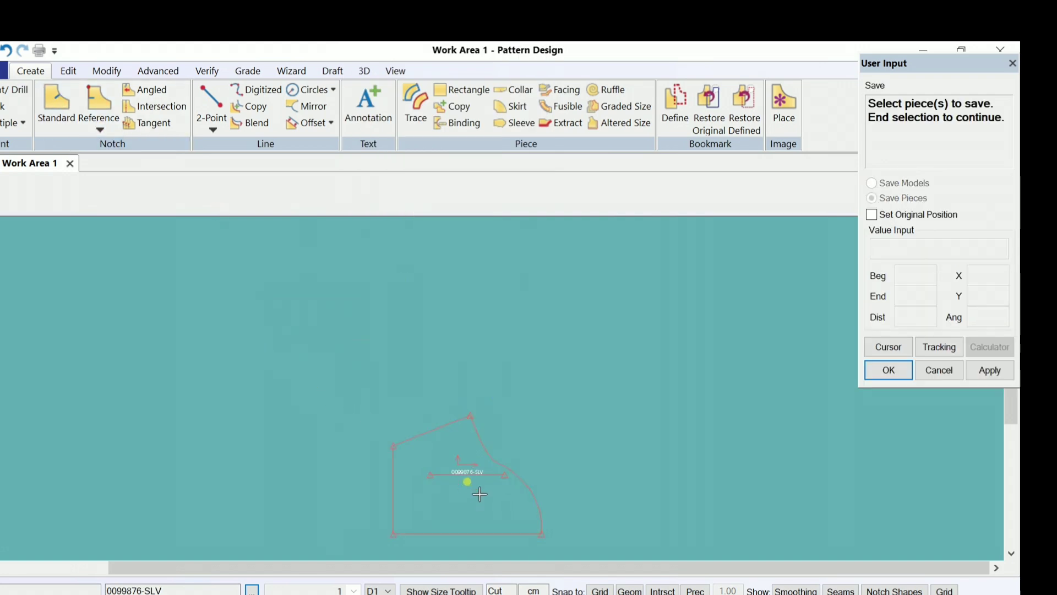
pyautogui.rightClick(467, 482)
pyautogui.click(467, 483)
pyautogui.rightClick(588, 344)
pyautogui.click(587, 344)
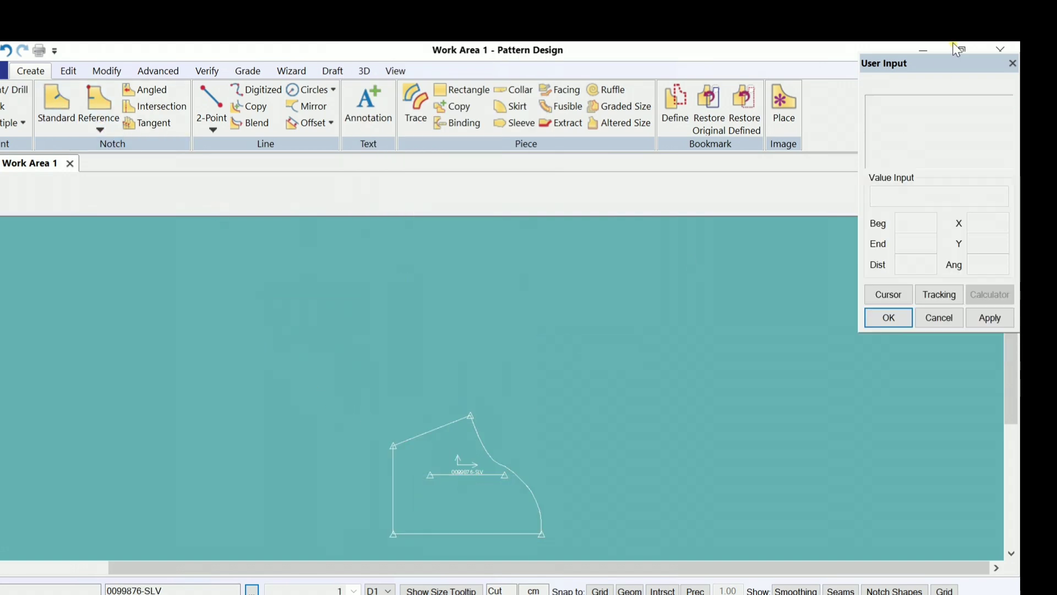
# Step: Close the User Input pane and exit Pattern Design, choosing to keep the recovered files for viewing
pyautogui.click(1011, 62)
pyautogui.click(1005, 50)
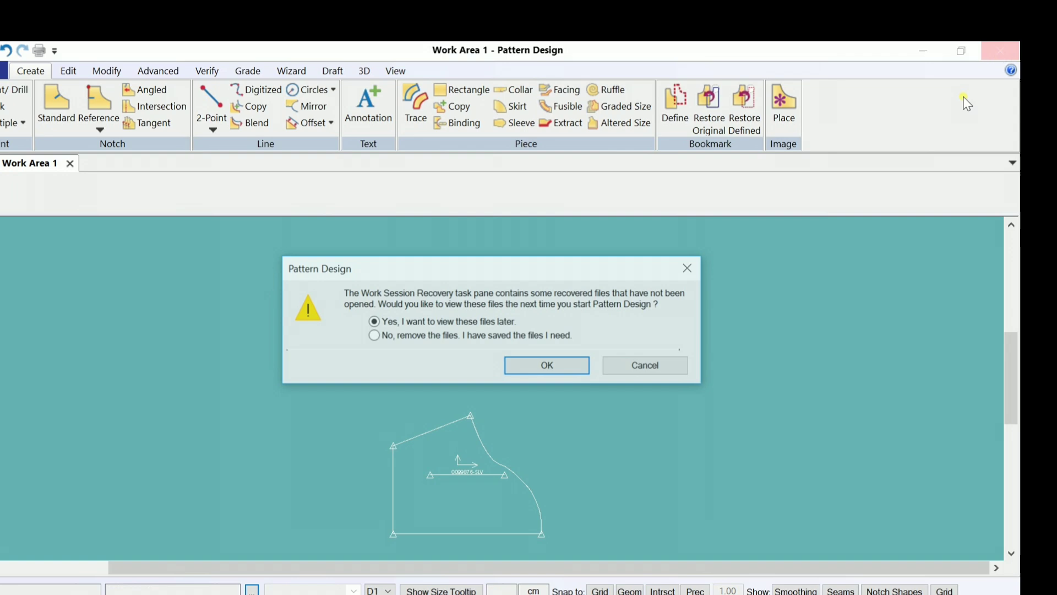
pyautogui.click(567, 368)
# Step: Preview the pieces 0099876-, 0099876-BACK and 0099876-FRONT in the TRAMPOLIN storage area in AccuMark Explorer
pyautogui.click(204, 411)
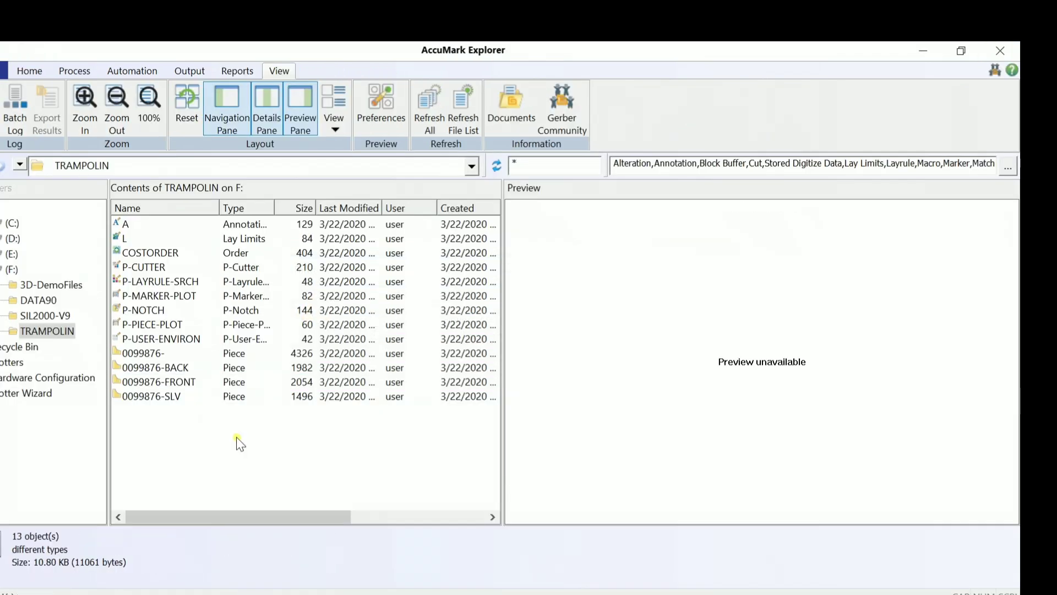
pyautogui.click(170, 373)
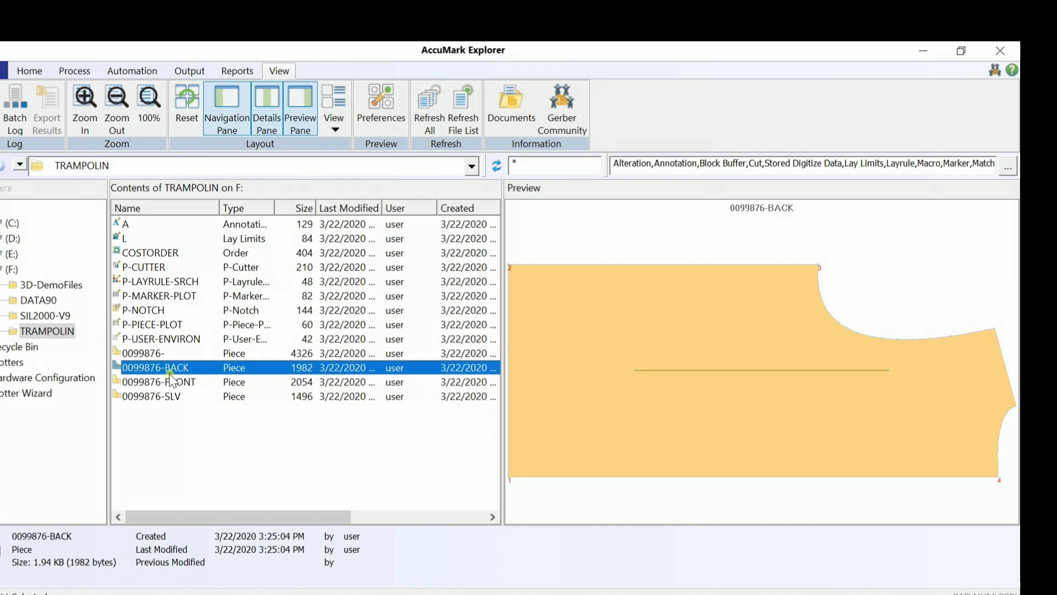
pyautogui.click(150, 354)
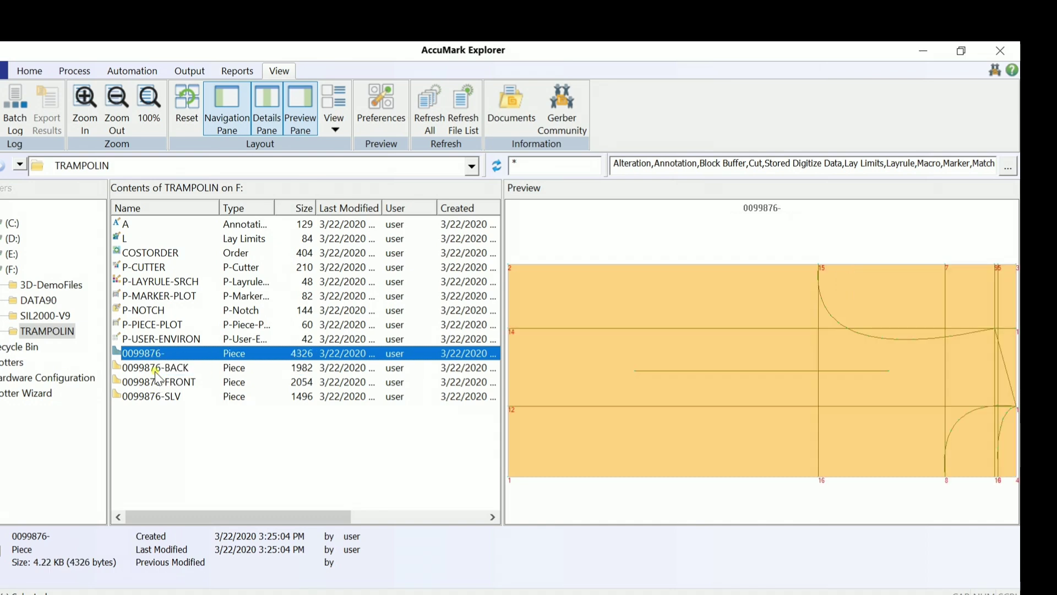
pyautogui.click(149, 366)
pyautogui.click(148, 355)
pyautogui.click(157, 368)
pyautogui.click(162, 385)
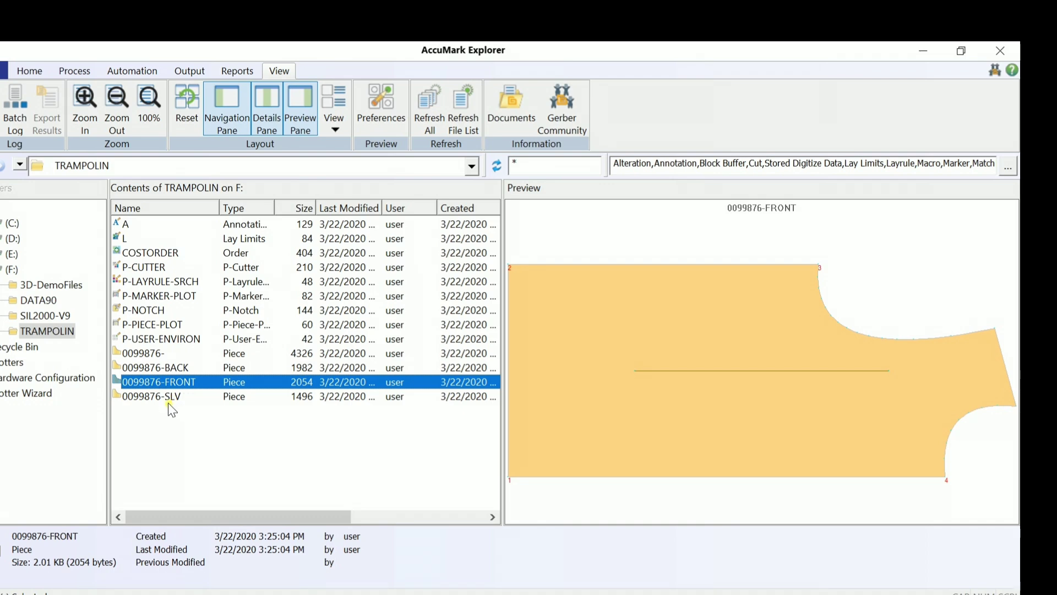
# Step: Preview piece 0099876-SLV and narrow the folder tree pane to enlarge the preview area
pyautogui.click(167, 400)
pyautogui.moveTo(121, 446); pyautogui.dragTo(56, 444)
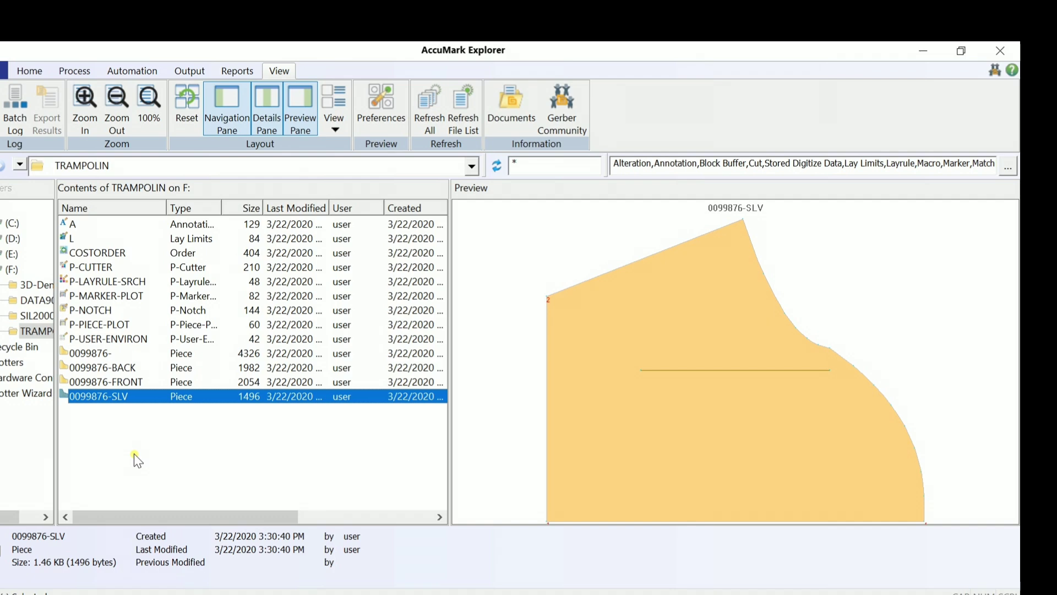
pyautogui.click(191, 428)
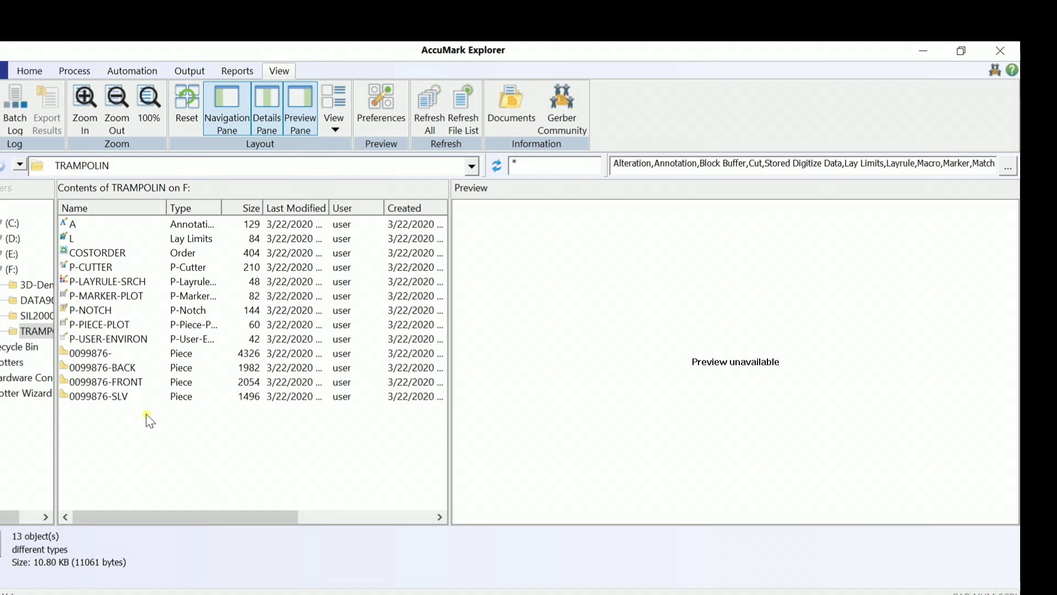
# Step: Preview the pieces 0099876-, 0099876-BACK, 0099876-FRONT and 0099876-SLV one after another
pyautogui.click(92, 354)
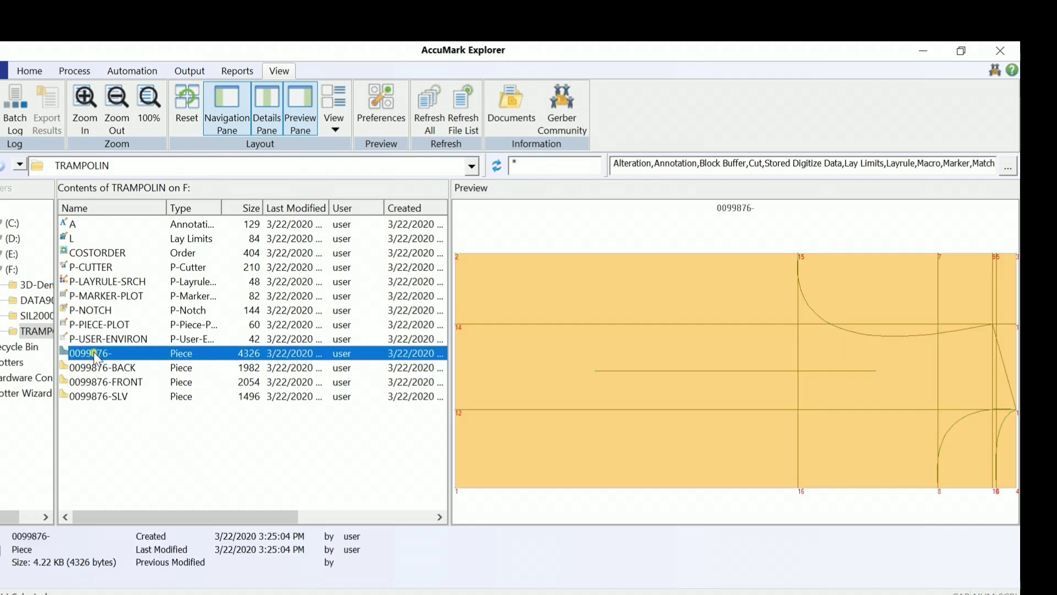
pyautogui.click(101, 368)
pyautogui.click(107, 383)
pyautogui.click(108, 396)
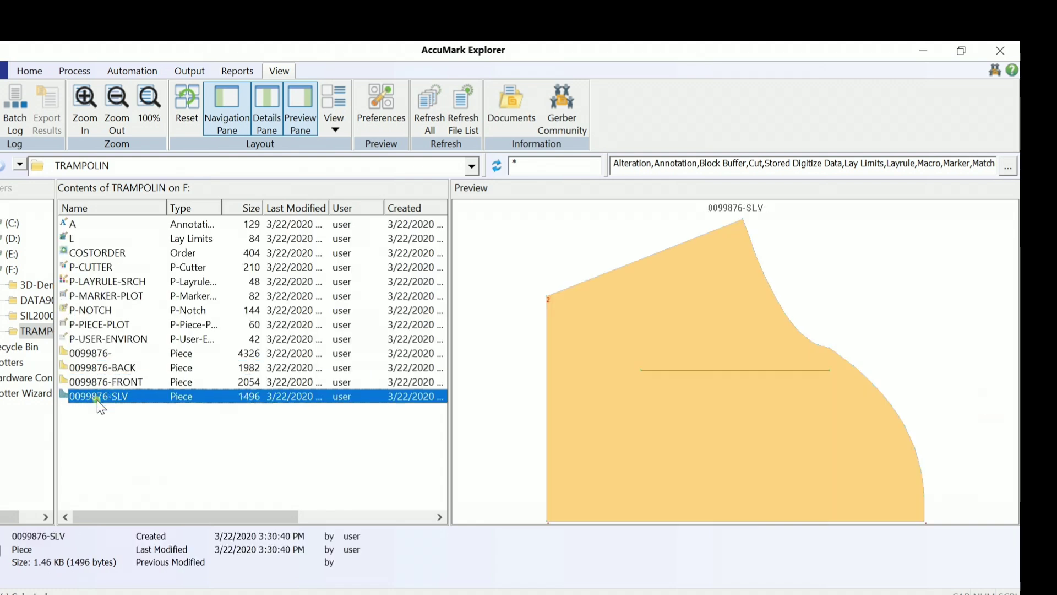
pyautogui.click(182, 434)
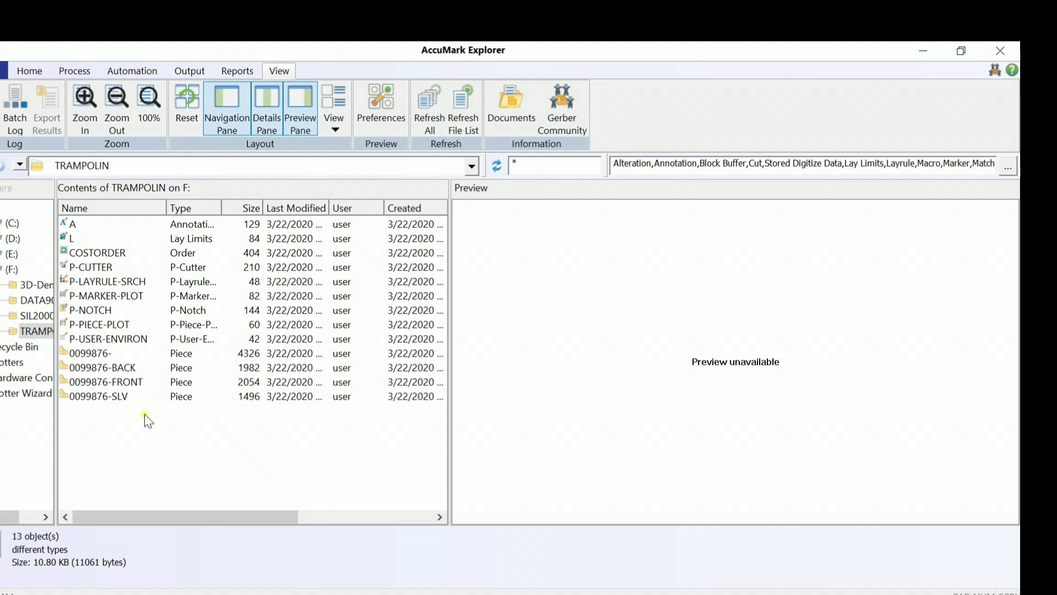
# Step: Browse the contents of the DATA90 storage area down to its pieces
pyautogui.click(36, 300)
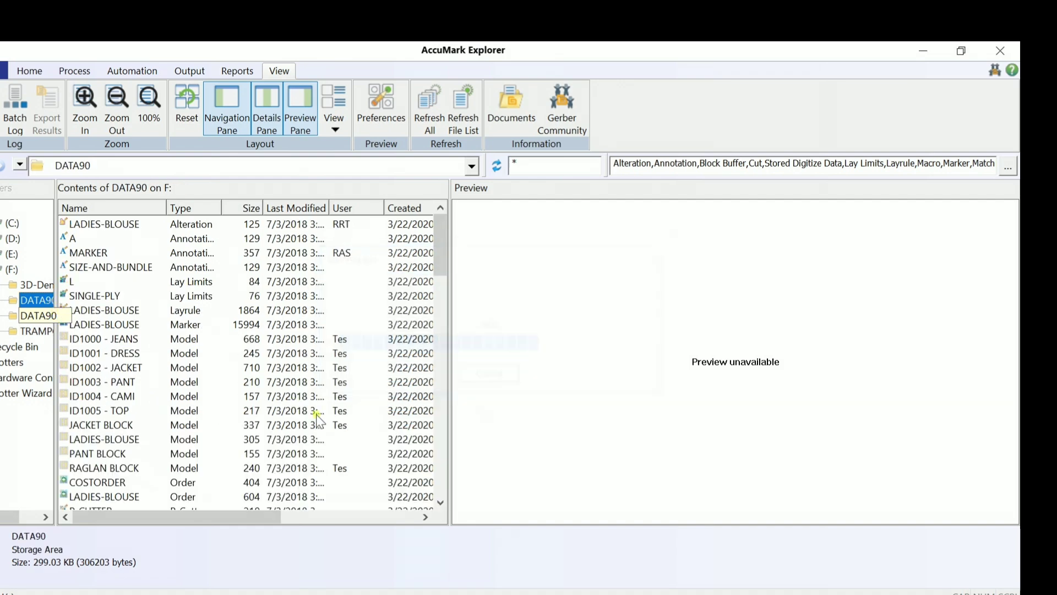
pyautogui.moveTo(441, 254); pyautogui.dragTo(535, 429)
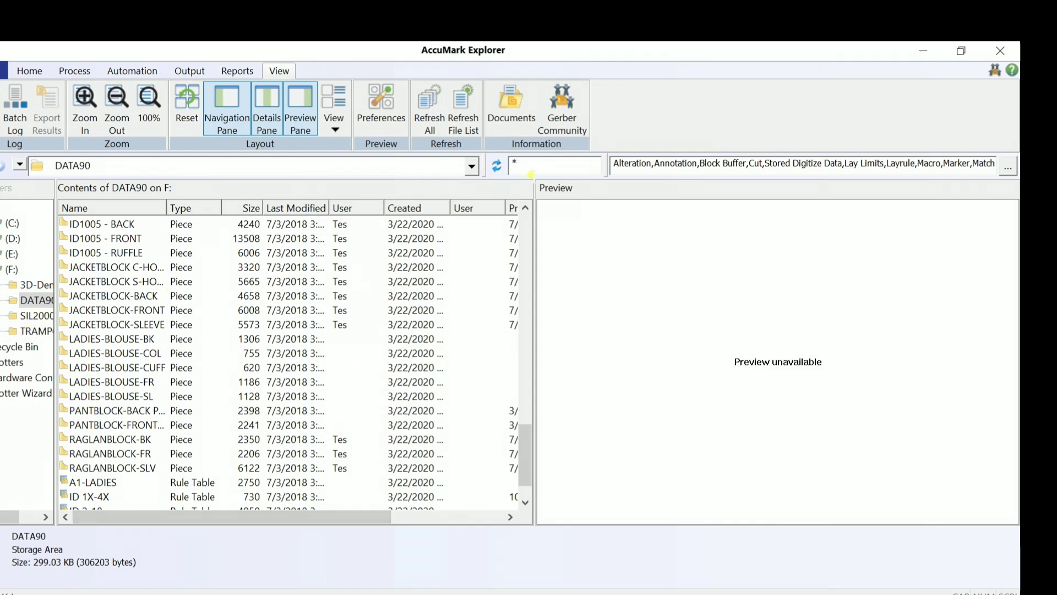
pyautogui.click(531, 172)
# Step: Return to the TRAMPOLIN storage area and filter its contents by the name pattern *0099*
pyautogui.click(39, 335)
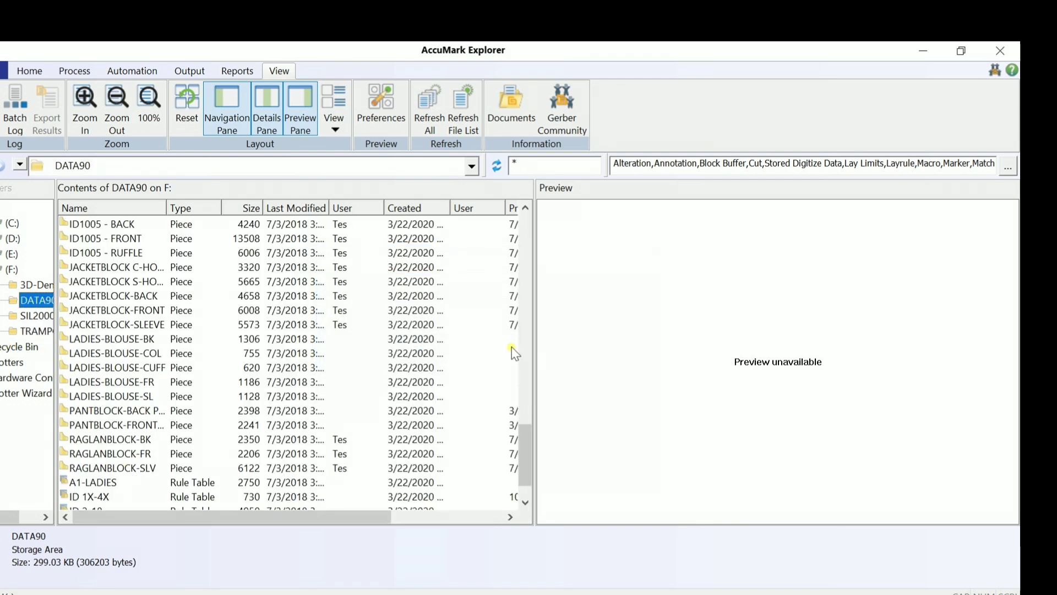
pyautogui.click(30, 329)
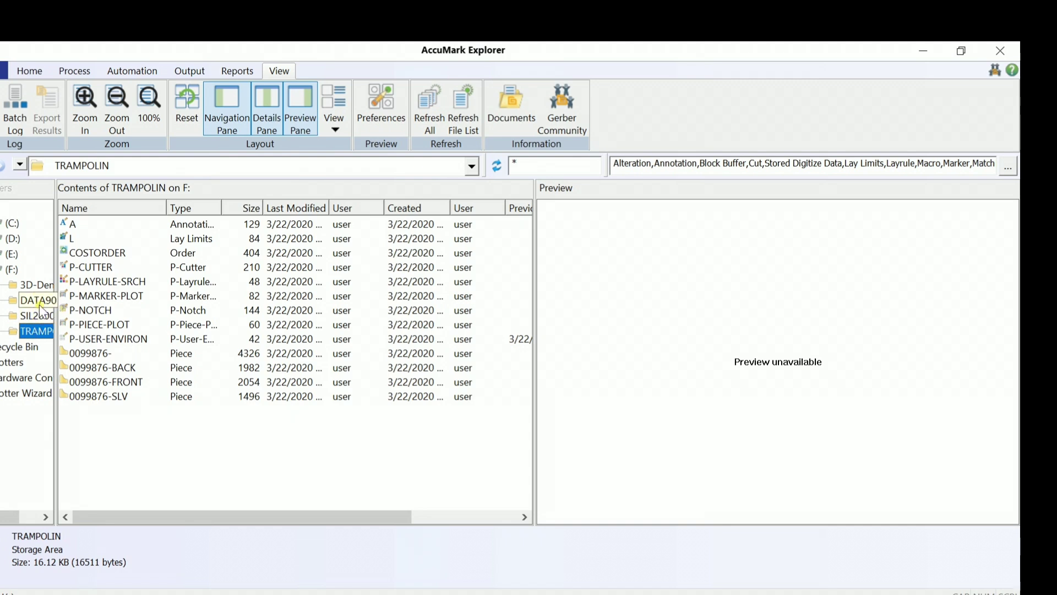
pyautogui.click(519, 171)
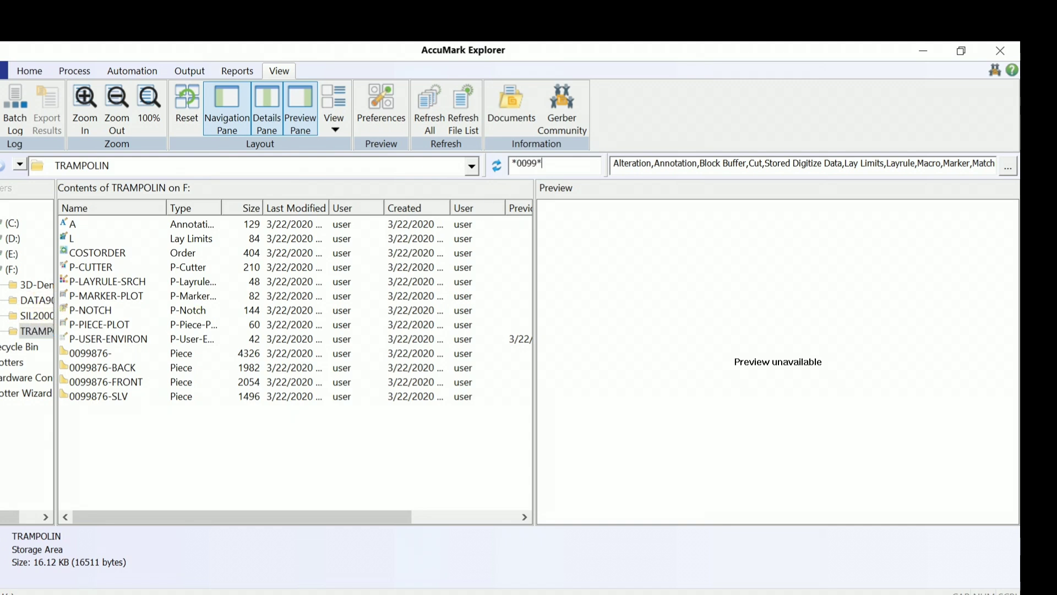
pyautogui.write('0099*')
pyautogui.press('Return')
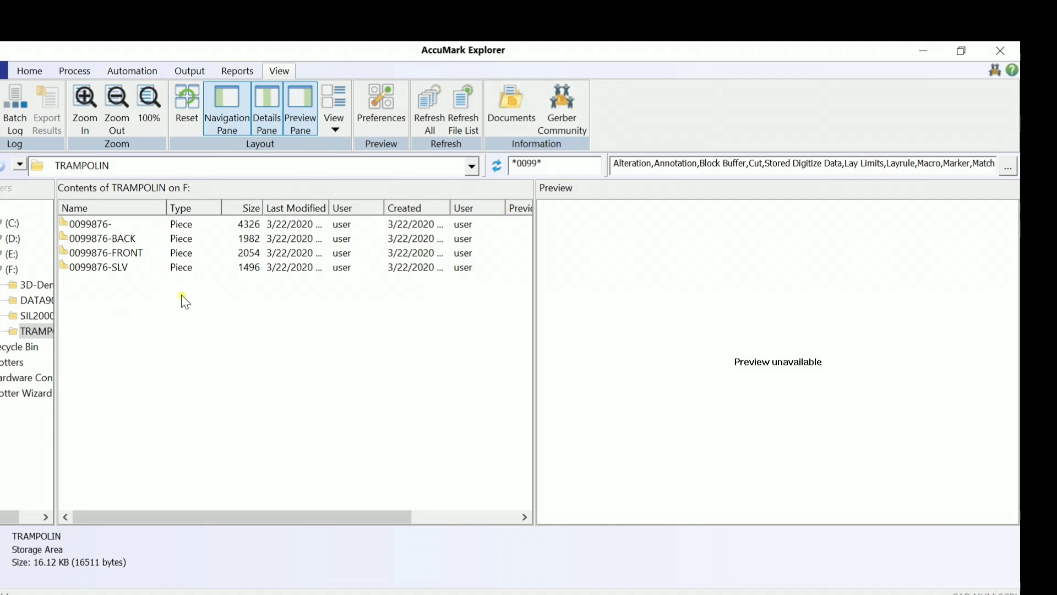
# Step: Open all four filtered 0099876 pieces together in Model Editor
pyautogui.moveTo(183, 298); pyautogui.dragTo(71, 217)
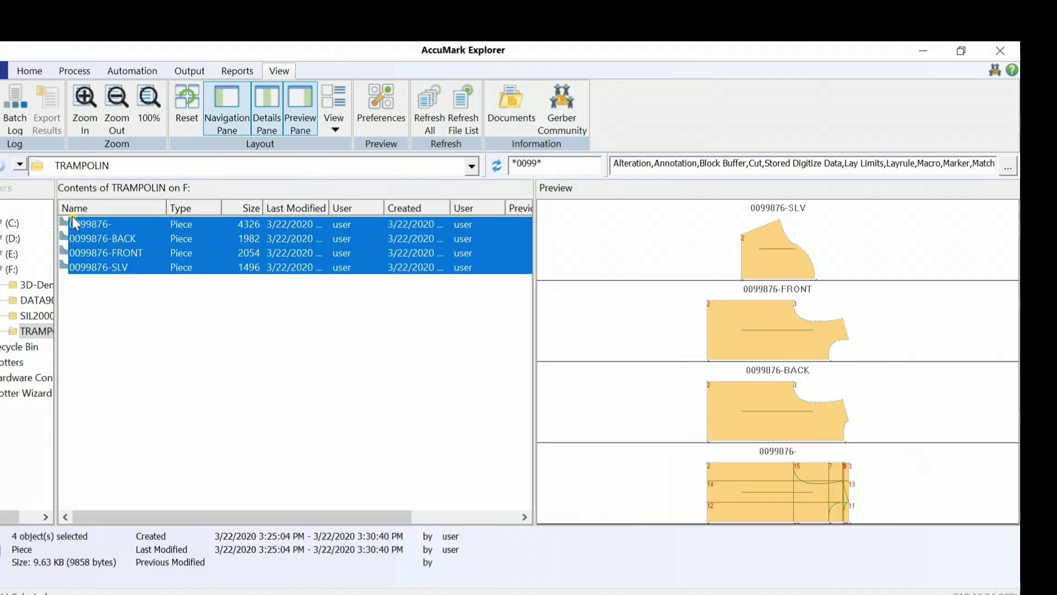
pyautogui.rightClick(75, 229)
pyautogui.moveTo(137, 240)
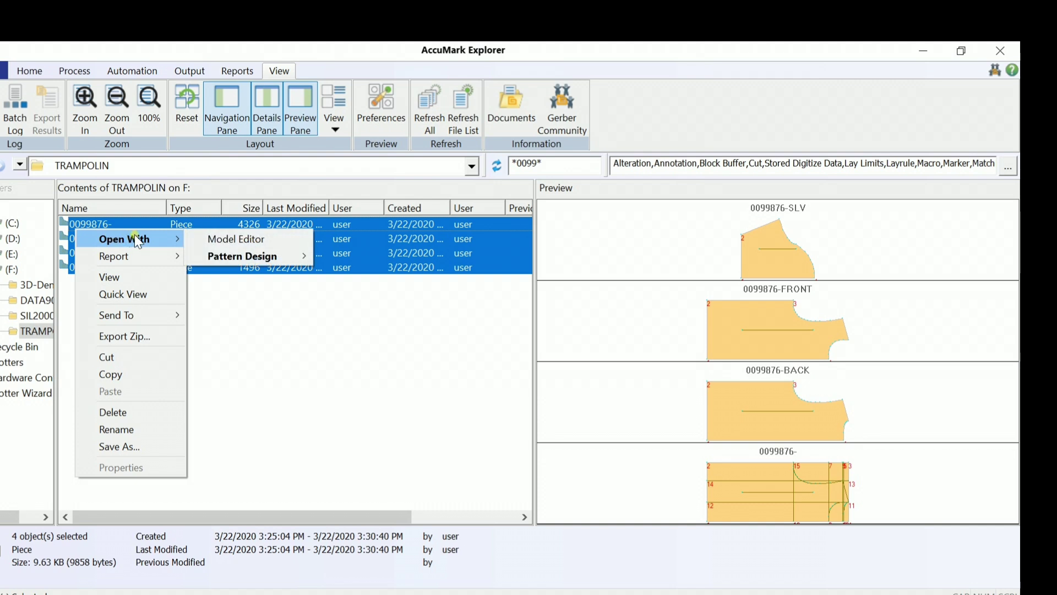
pyautogui.click(226, 240)
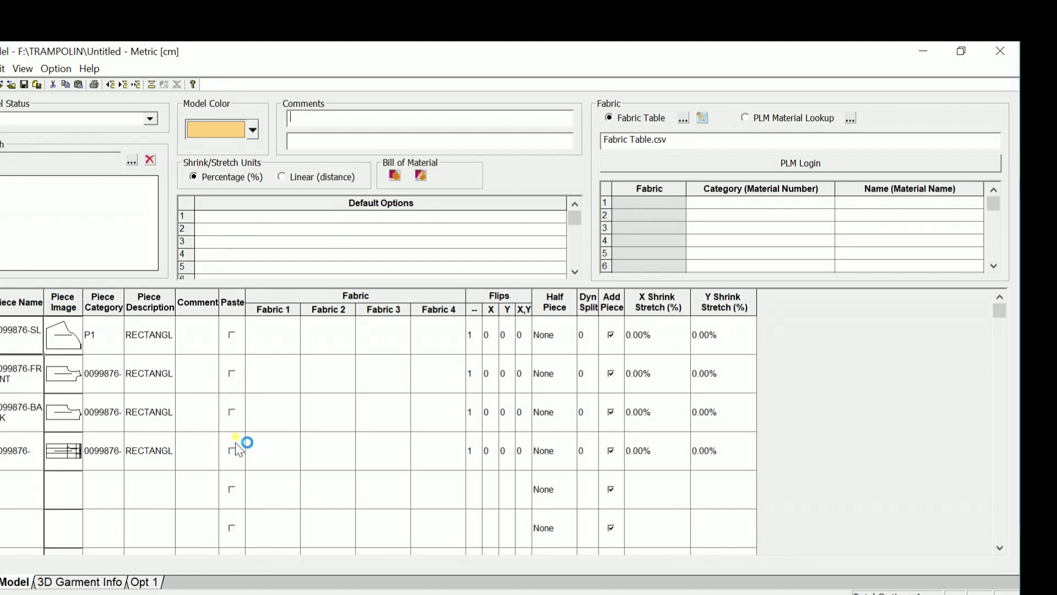
# Step: Examine the piece names and piece categories of the sleeve, front, back and base pieces in the model table
pyautogui.click(29, 458)
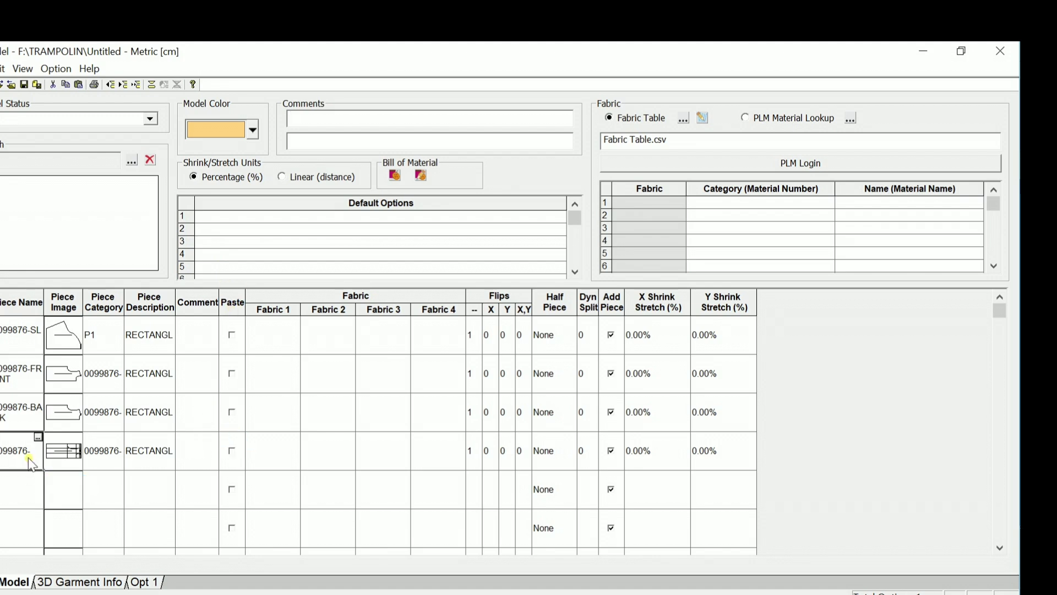
pyautogui.click(32, 363)
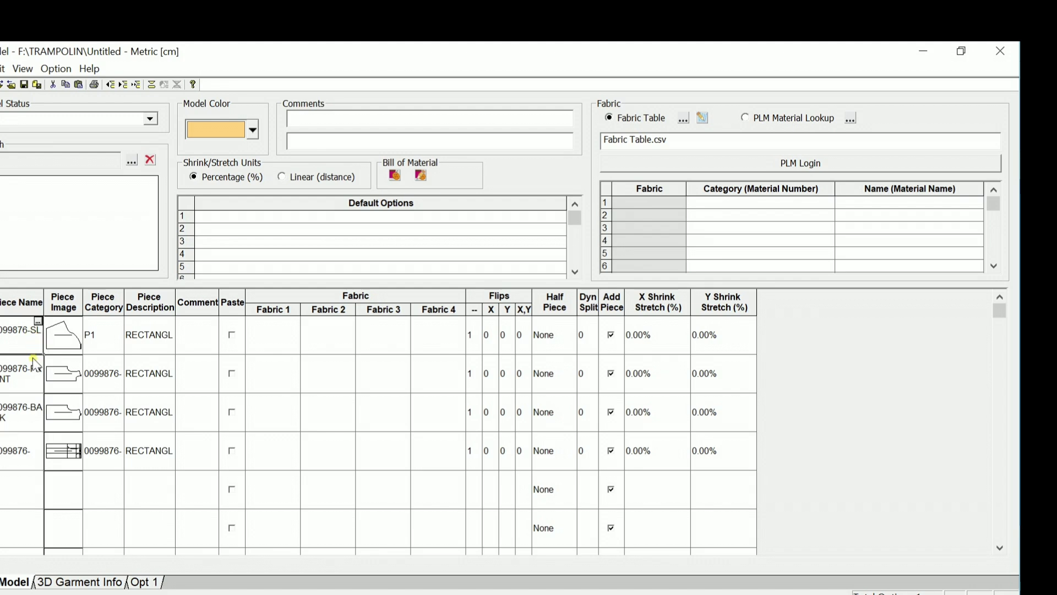
pyautogui.click(31, 427)
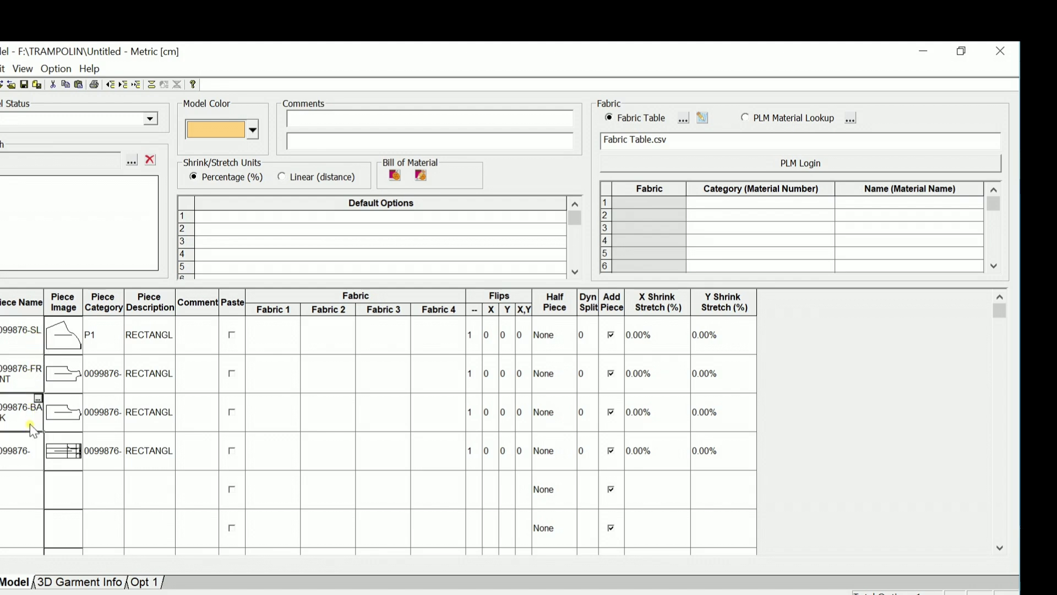
pyautogui.click(107, 346)
pyautogui.click(112, 376)
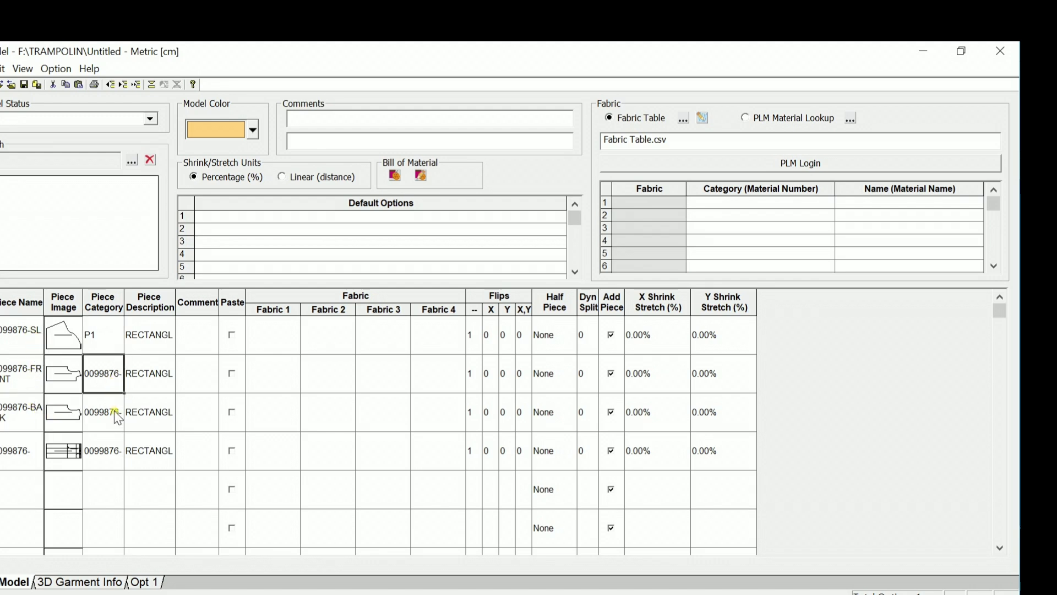
pyautogui.click(103, 349)
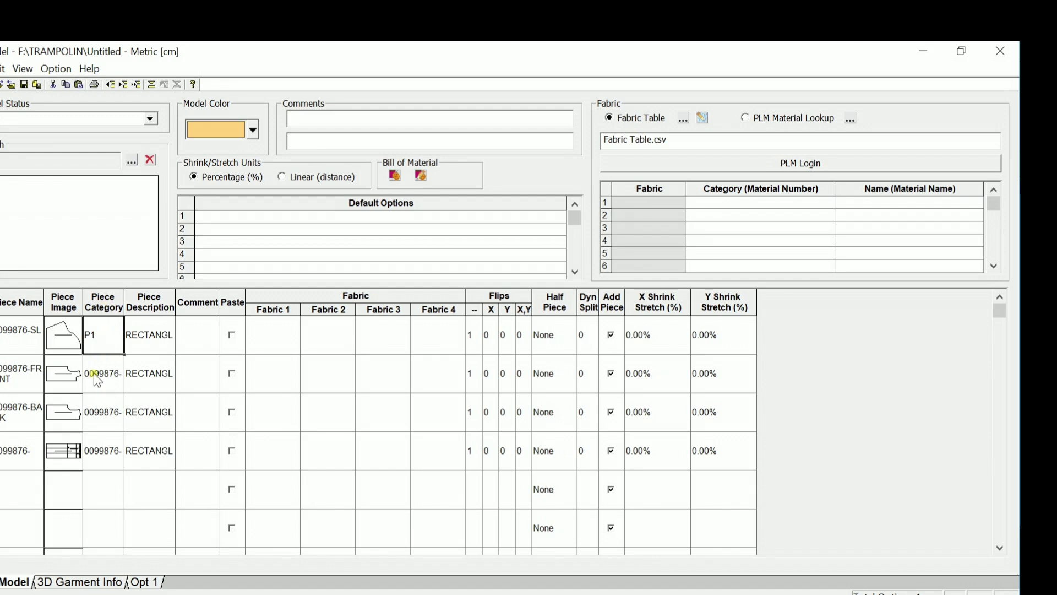
pyautogui.click(108, 382)
pyautogui.click(101, 413)
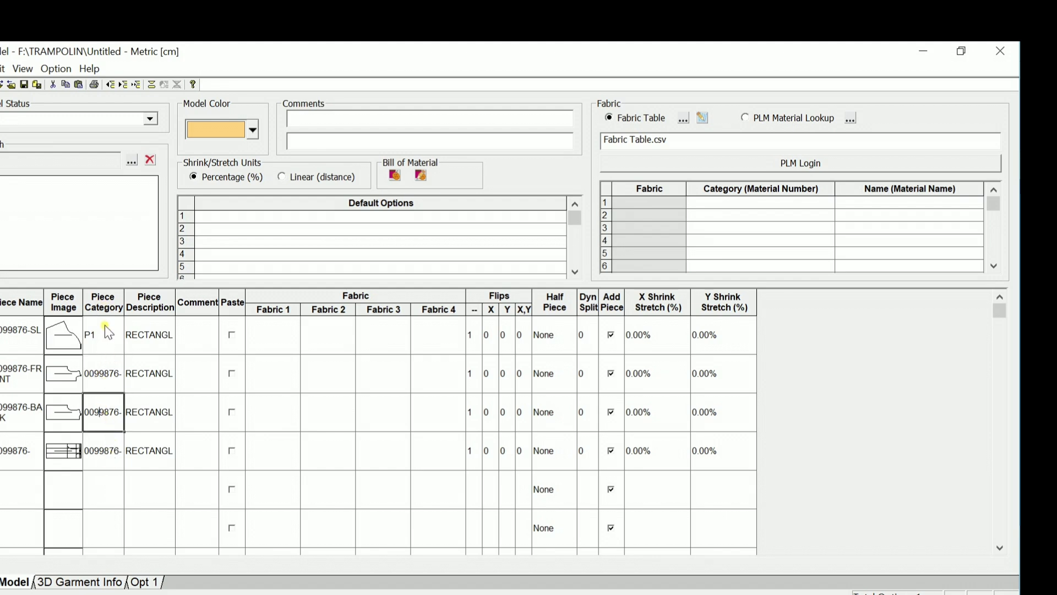
# Step: Set the piece category of 0099876-SLV to SLV and that of 0099876-FRONT to FRONT
pyautogui.click(104, 342)
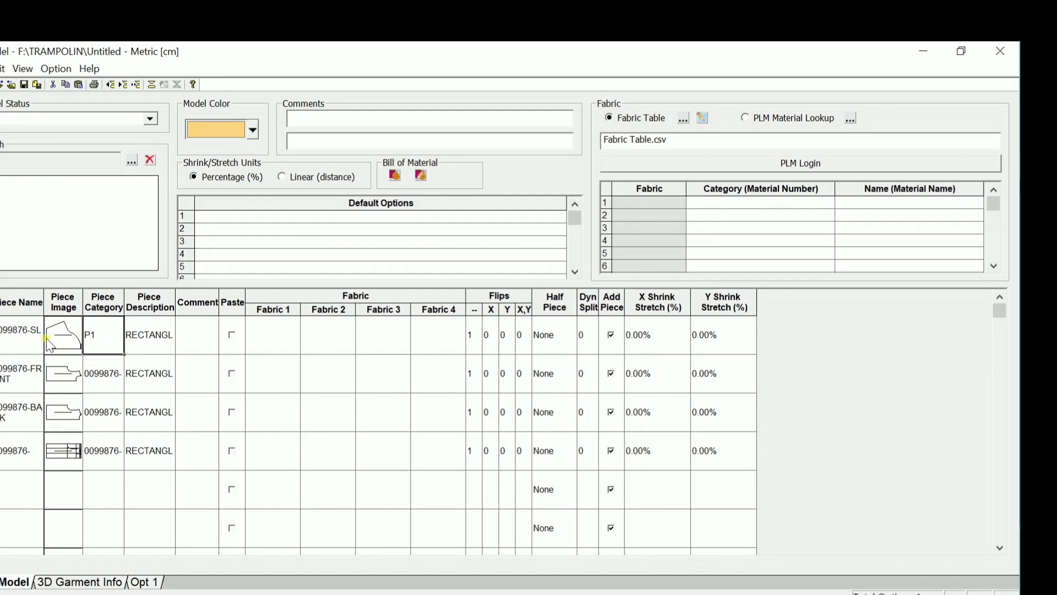
pyautogui.write('SLV')
pyautogui.click(101, 388)
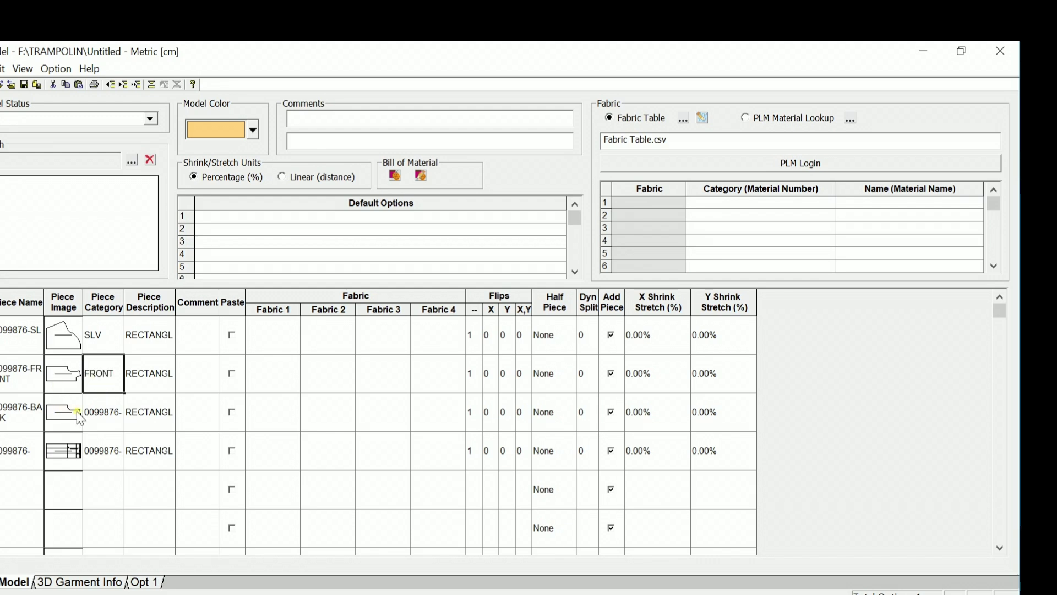
# Step: Set the piece category of 0099876-BACK to BACK and that of the 0099876- piece to Master
pyautogui.click(113, 422)
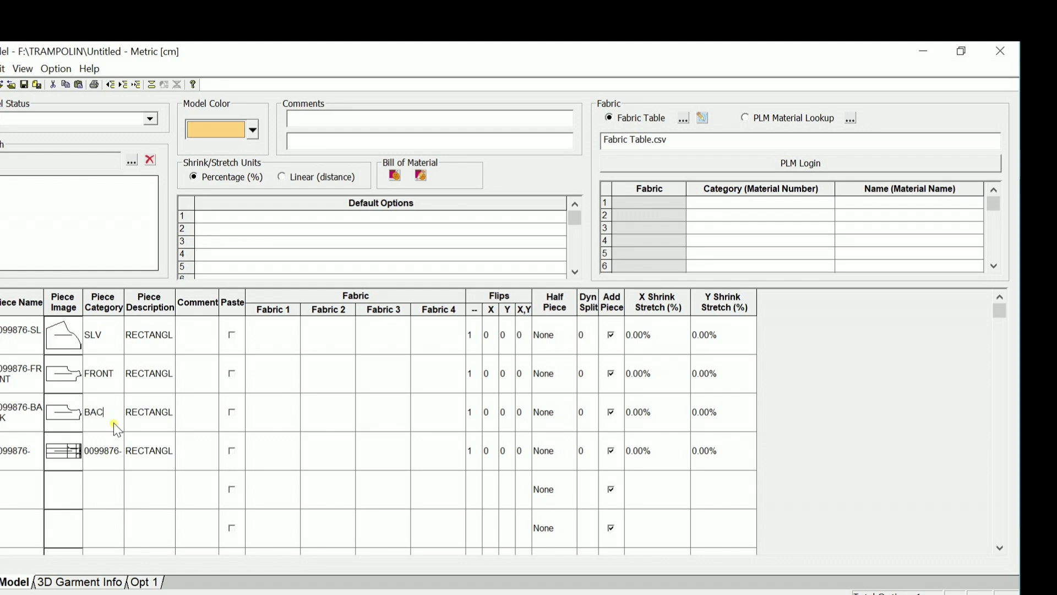
pyautogui.click(102, 457)
pyautogui.write('Master')
# Step: Set the piece descriptions to 1x2 for SLV and FRONT, 1x1 for BACK, and 0 for Master
pyautogui.click(148, 349)
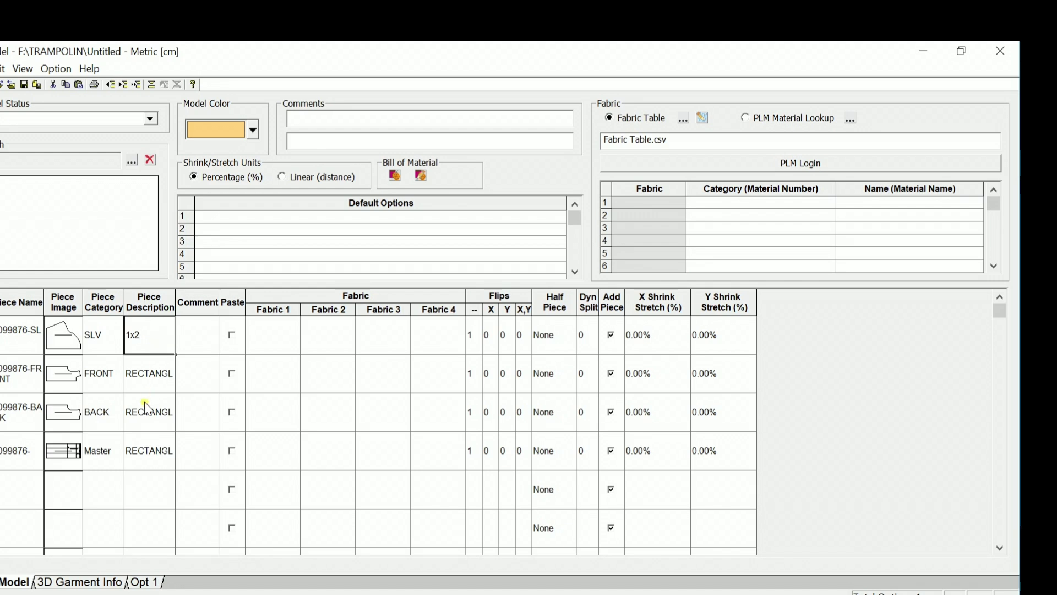
pyautogui.click(156, 382)
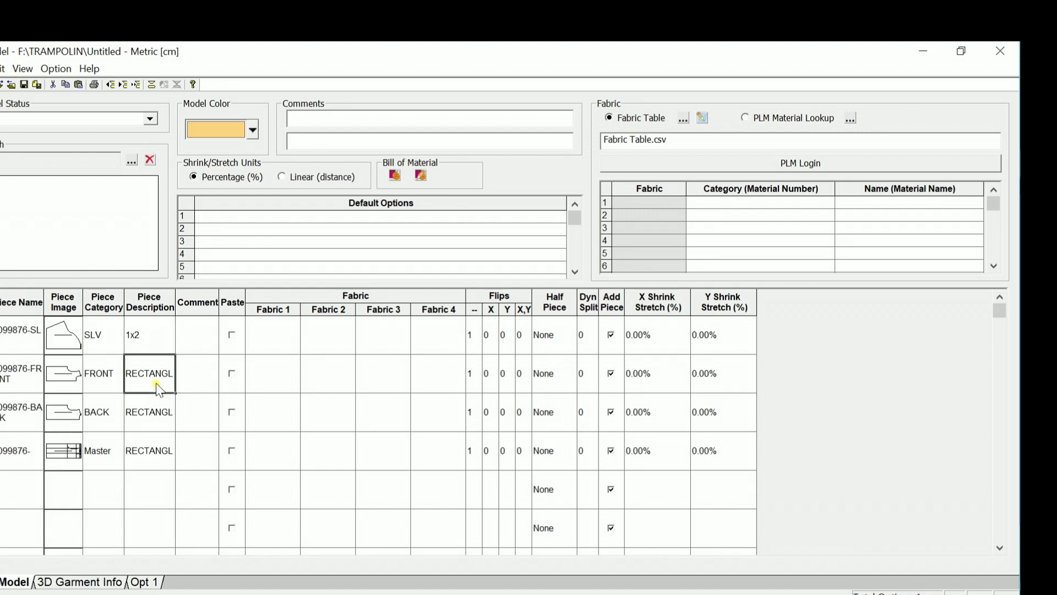
pyautogui.click(143, 385)
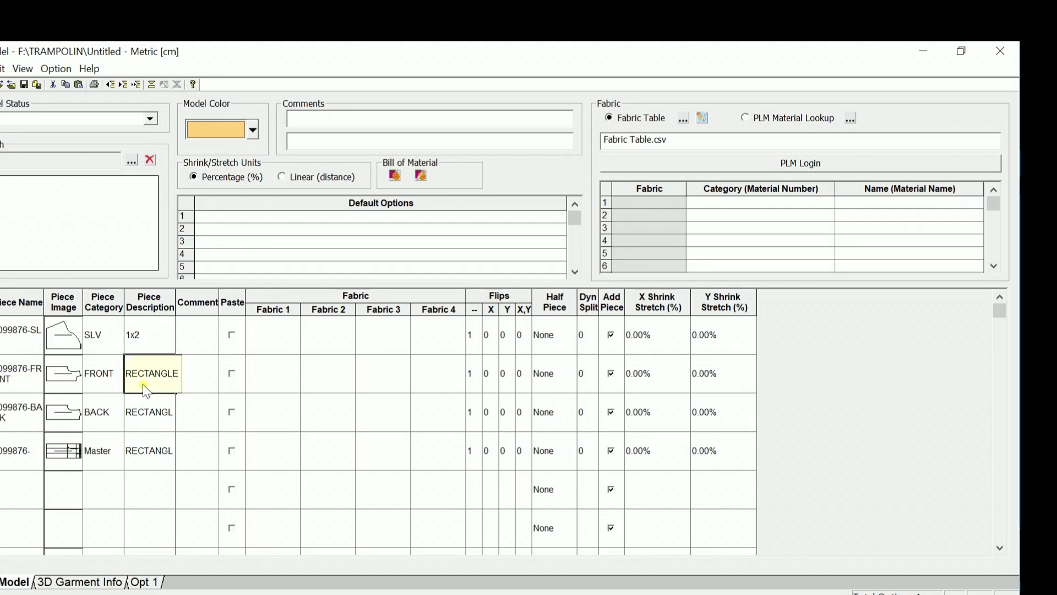
pyautogui.write('1x2')
pyautogui.click(153, 420)
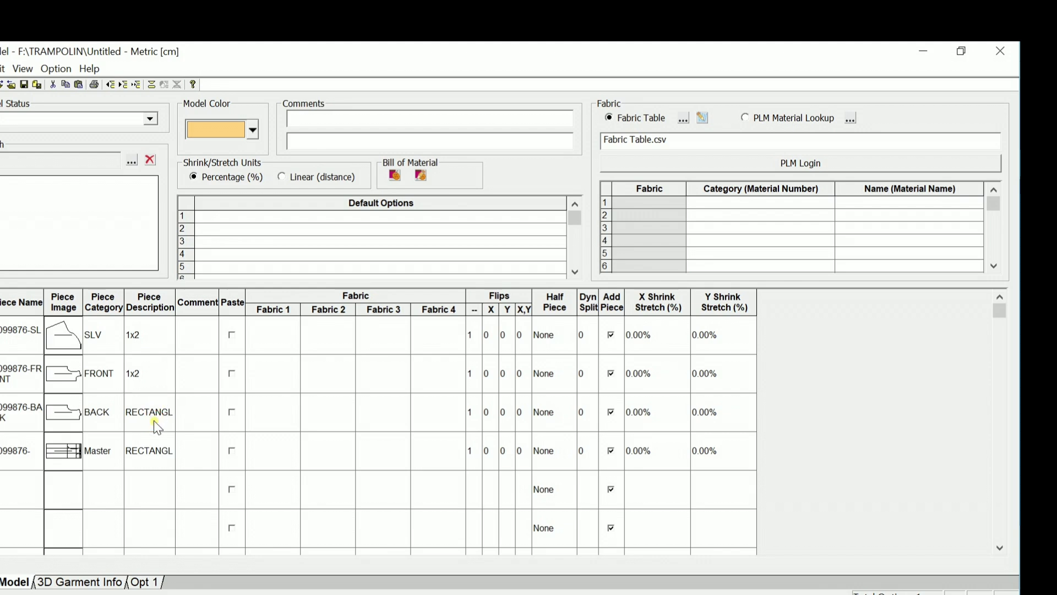
pyautogui.write('1x1')
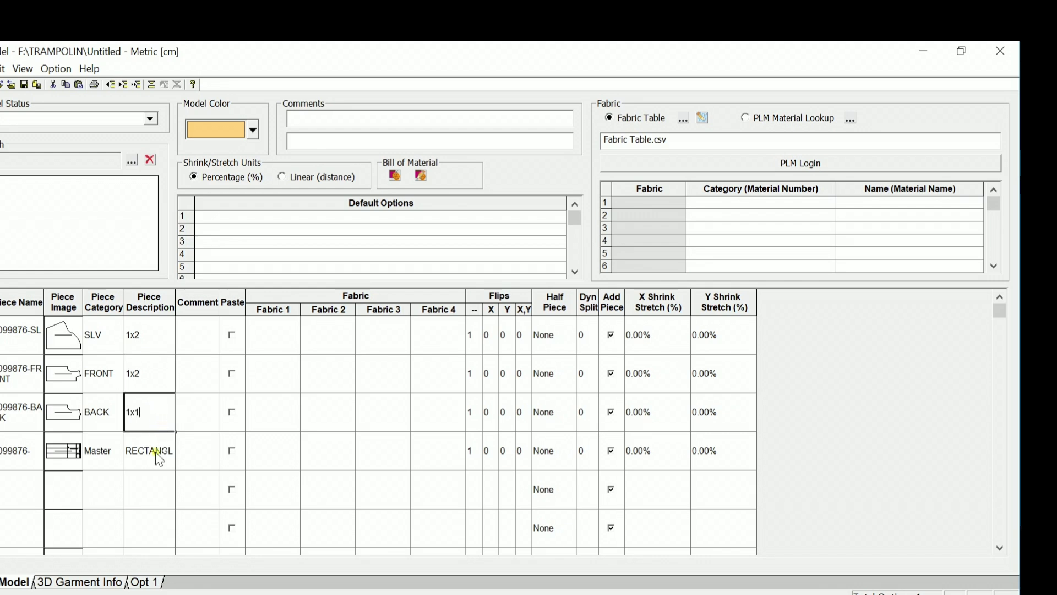
pyautogui.press('Return')
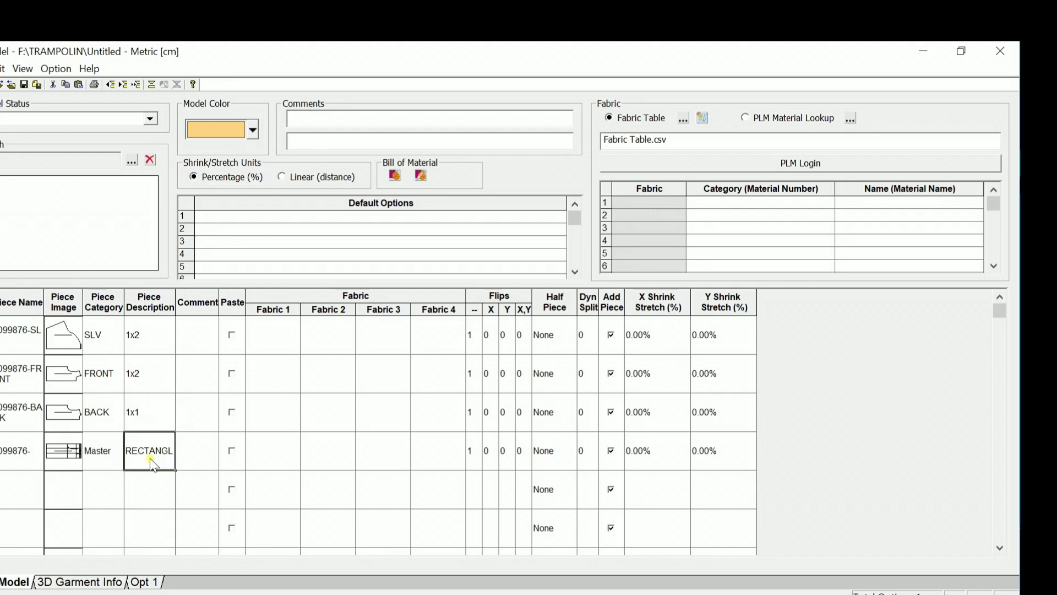
pyautogui.write('0')
pyautogui.press('Return')
# Step: Set the Master piece's unflipped (--) quantity to 0 and the FRONT piece's X flip quantity to 1
pyautogui.click(475, 465)
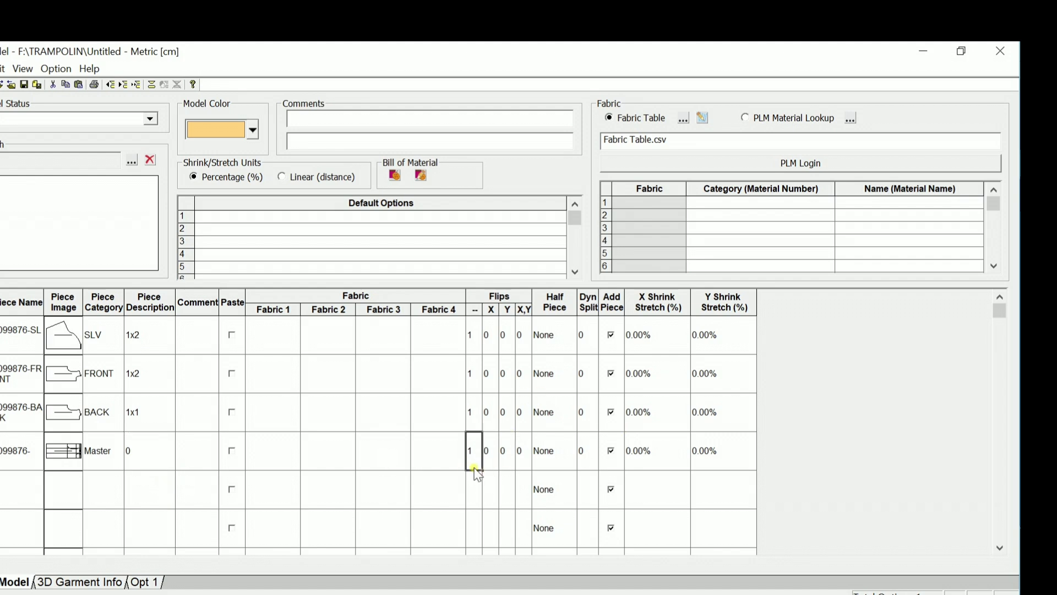
pyautogui.write('0')
pyautogui.click(479, 430)
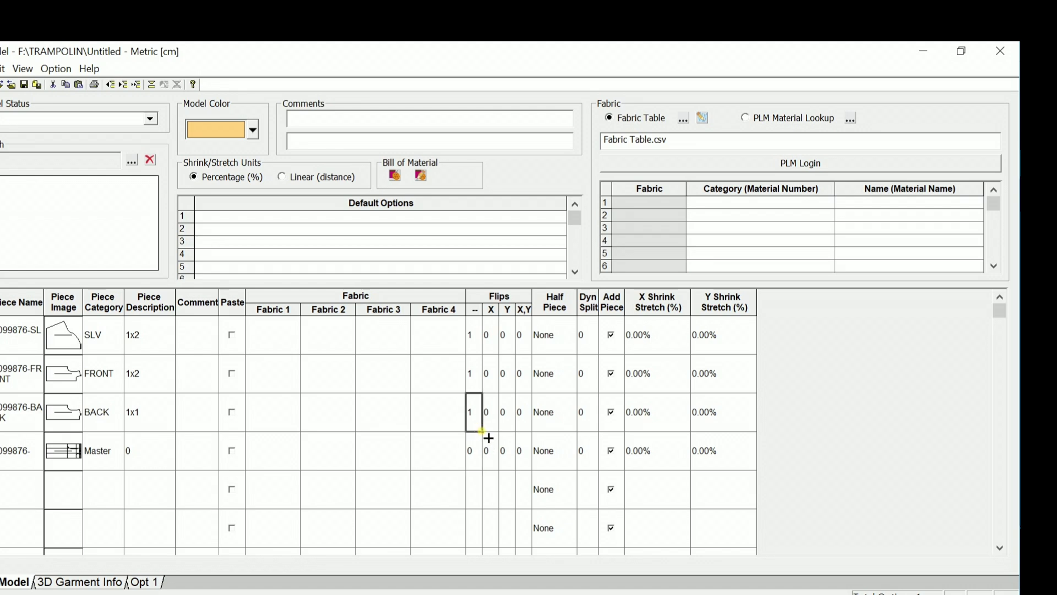
pyautogui.click(475, 387)
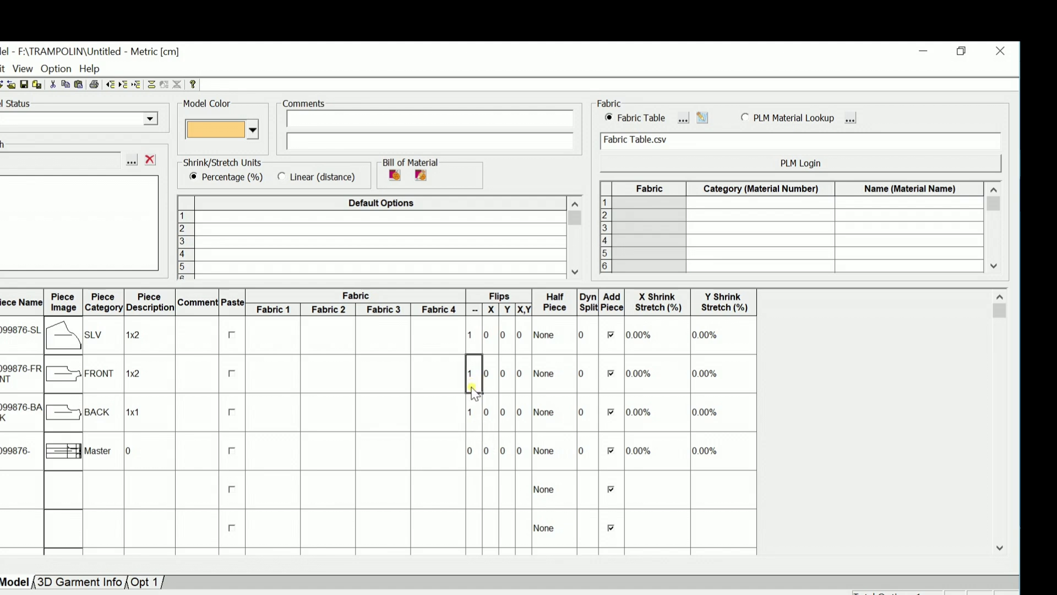
pyautogui.click(490, 386)
pyautogui.write('1')
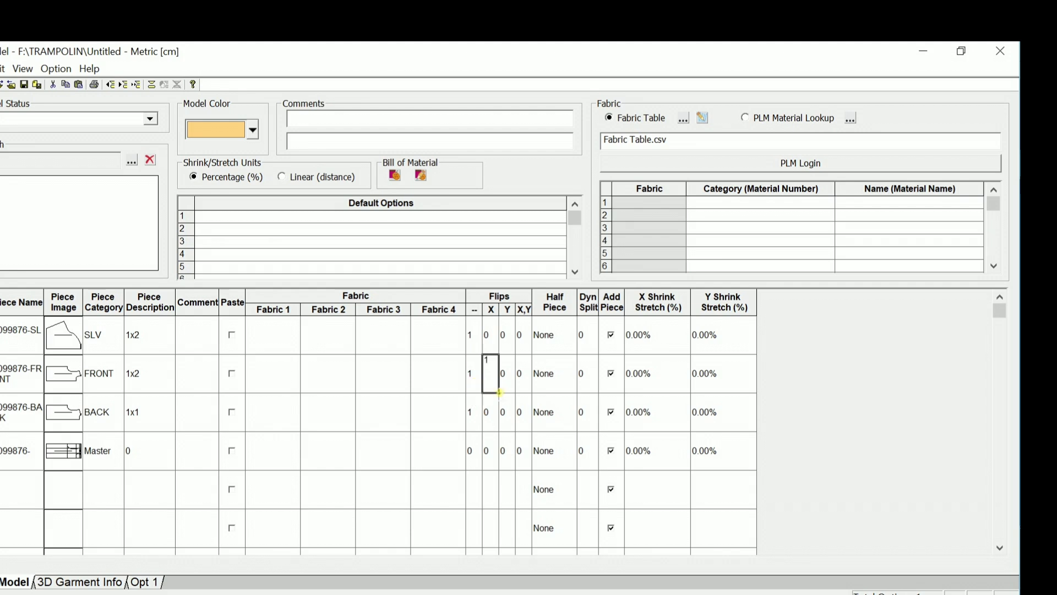
# Step: Set the SLV piece's flips to 1 unflipped (--) and 1 in X
pyautogui.click(480, 338)
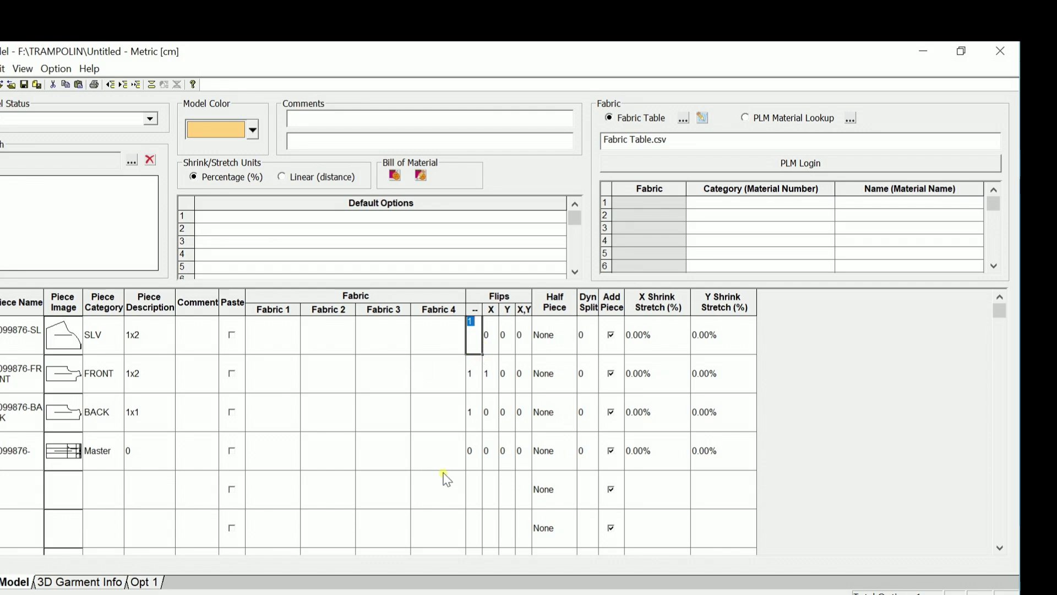
pyautogui.click(914, 594)
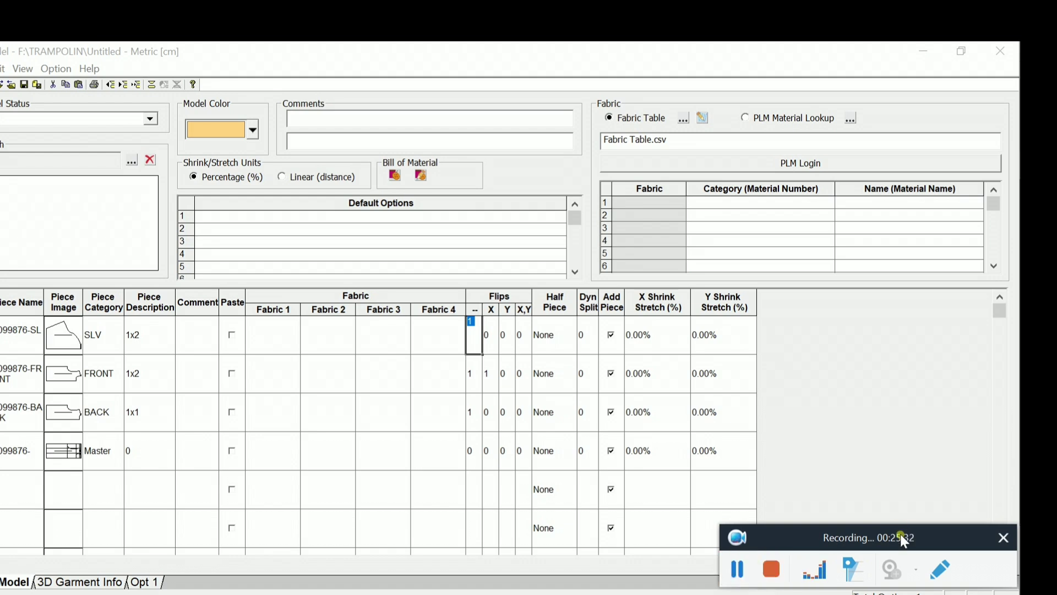
pyautogui.click(759, 571)
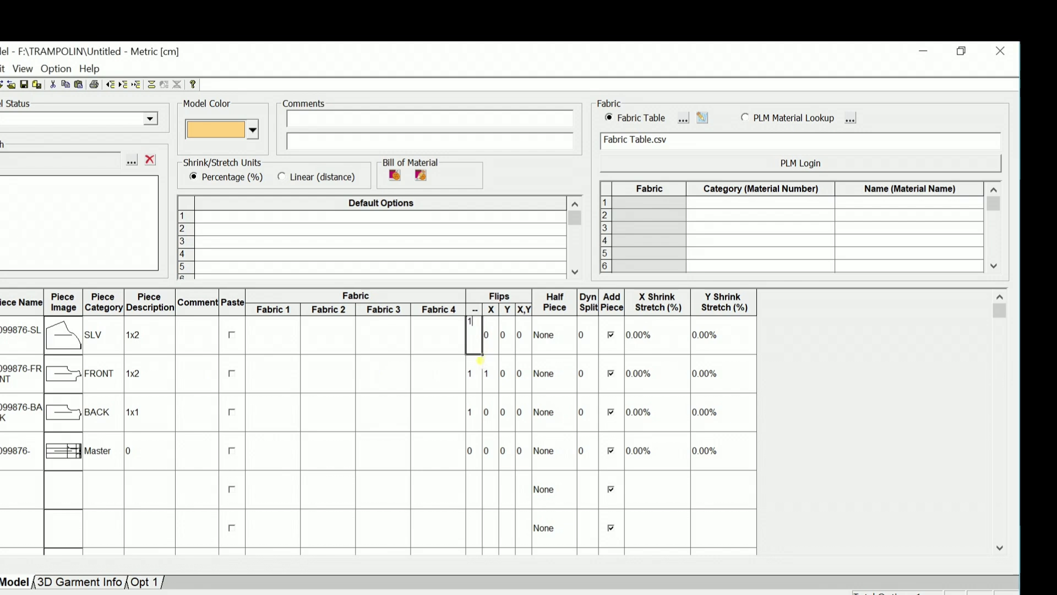
pyautogui.click(494, 345)
pyautogui.write('1')
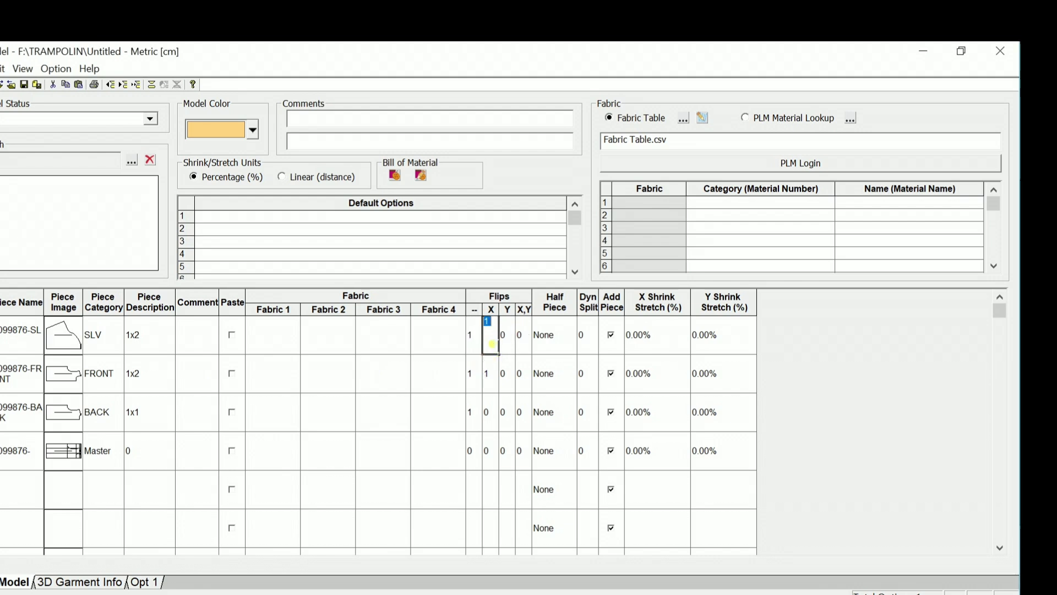
# Step: Check the unflipped and X flip quantities of all four pieces against their piece descriptions
pyautogui.click(520, 346)
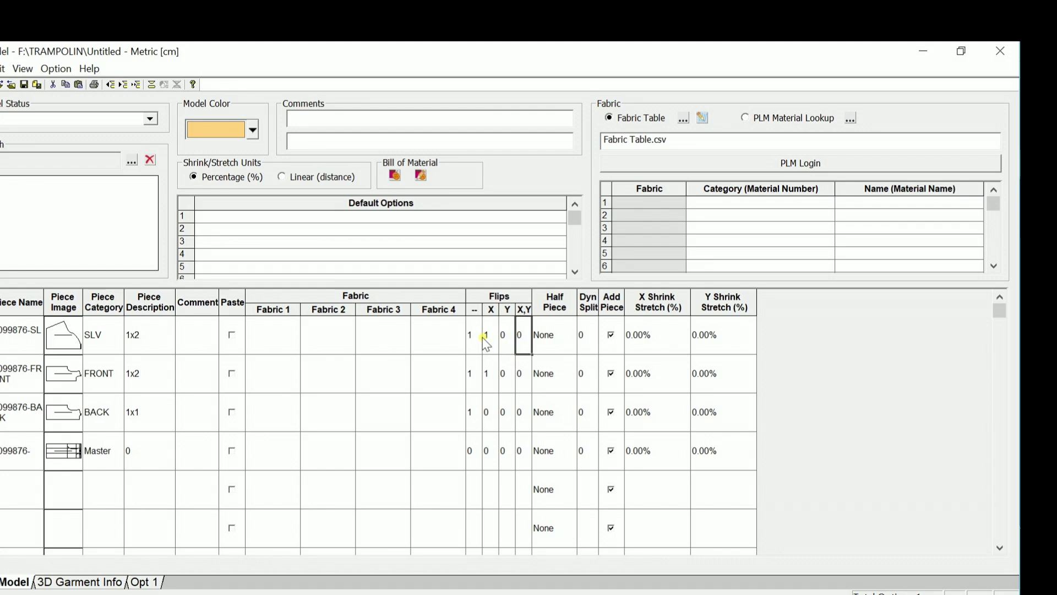
pyautogui.doubleClick(481, 338)
pyautogui.click(521, 345)
pyautogui.click(477, 339)
pyautogui.doubleClick(488, 338)
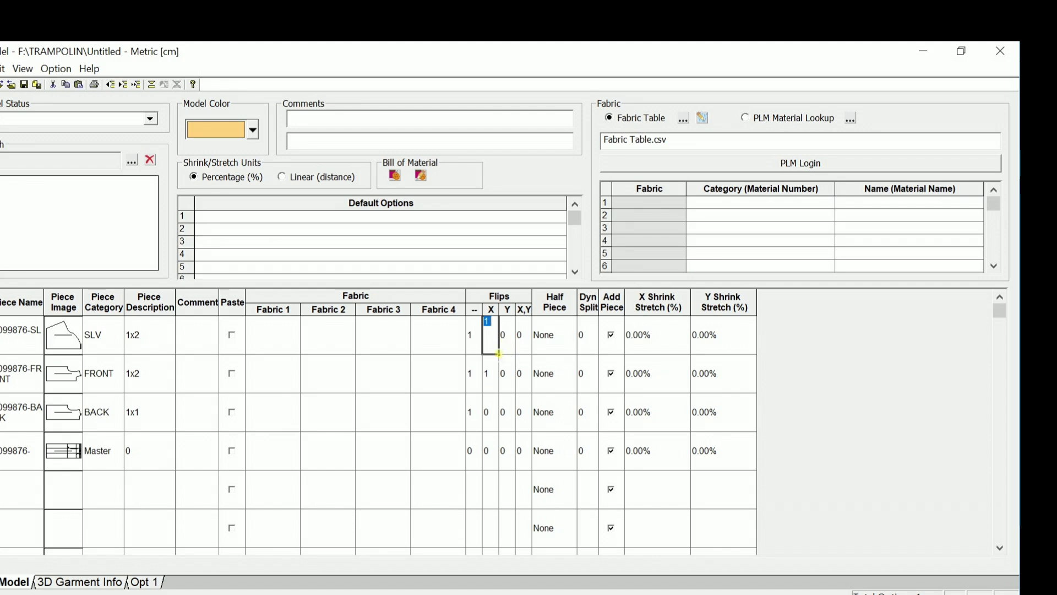
pyautogui.click(474, 341)
pyautogui.click(492, 343)
pyautogui.moveTo(473, 336); pyautogui.dragTo(490, 456)
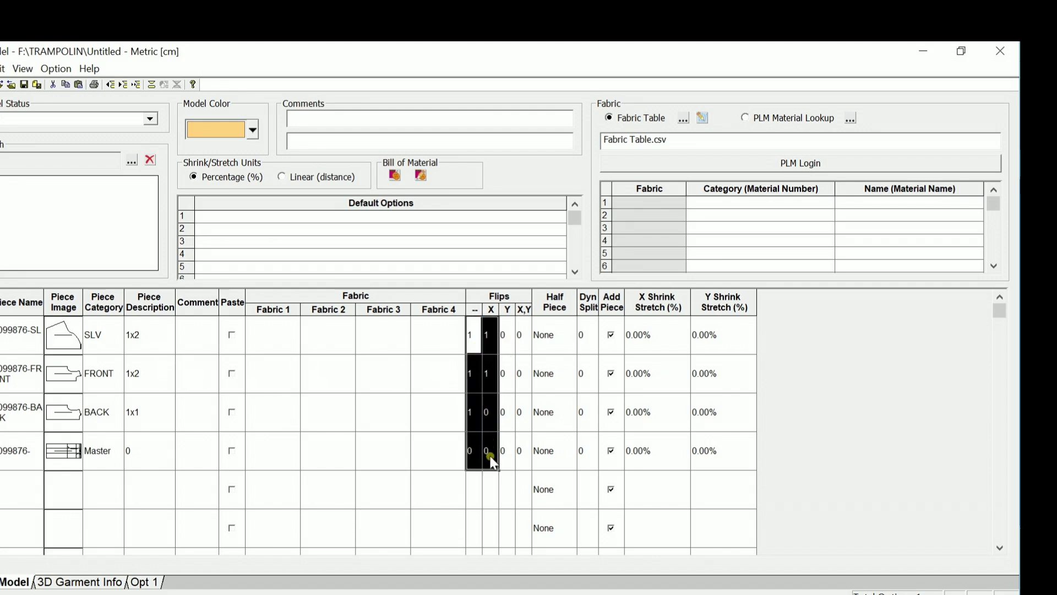
pyautogui.click(148, 345)
pyautogui.moveTo(472, 336); pyautogui.dragTo(494, 460)
pyautogui.moveTo(160, 346); pyautogui.dragTo(130, 472)
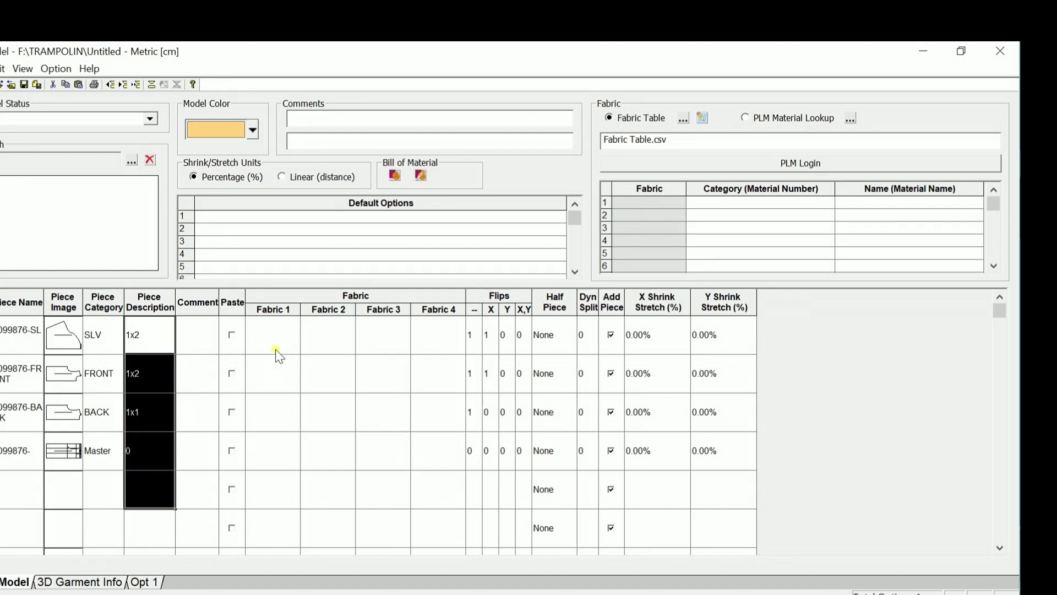
# Step: Assign Fabric 1 as B for the FRONT and BACK pieces and W for the SLV piece
pyautogui.click(282, 330)
pyautogui.click(284, 380)
pyautogui.click(285, 411)
pyautogui.click(285, 451)
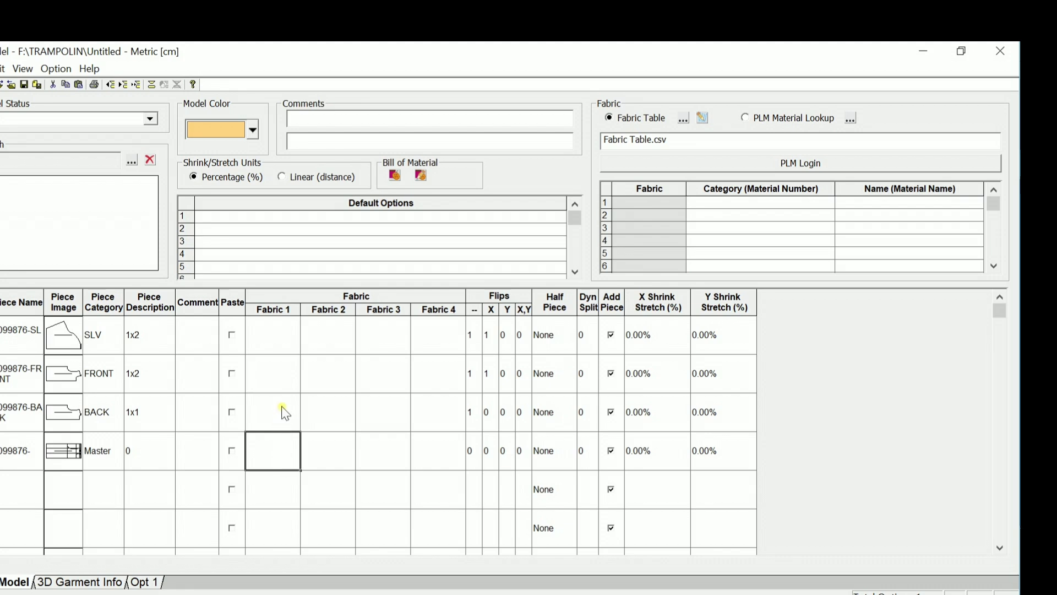
pyautogui.click(287, 340)
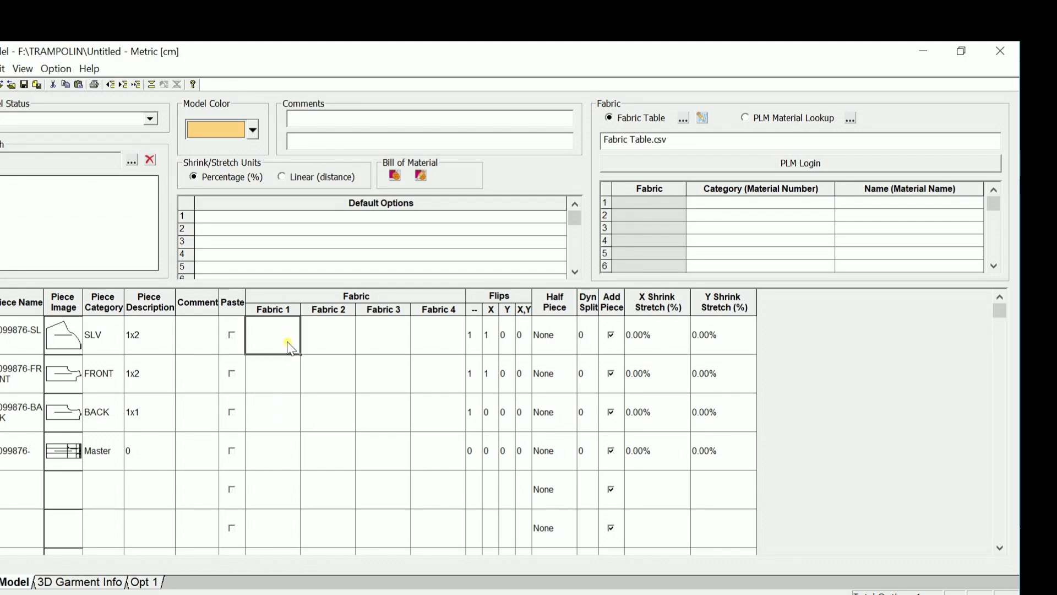
pyautogui.click(274, 380)
pyautogui.write('B')
pyautogui.keyDown('shift'); pyautogui.click(274, 422); pyautogui.keyUp('shift')
pyautogui.write('B')
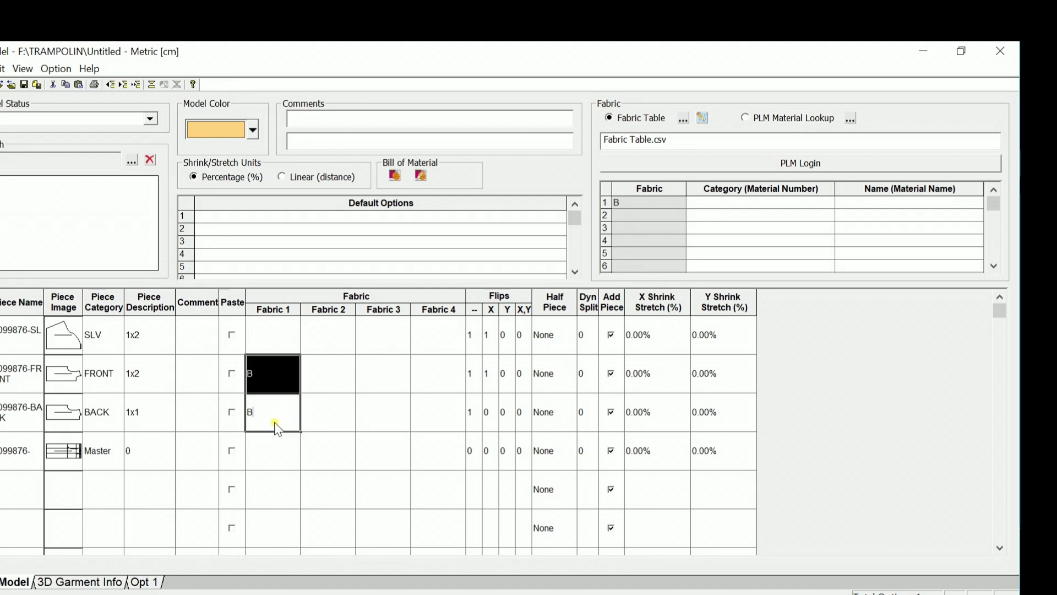
pyautogui.click(275, 339)
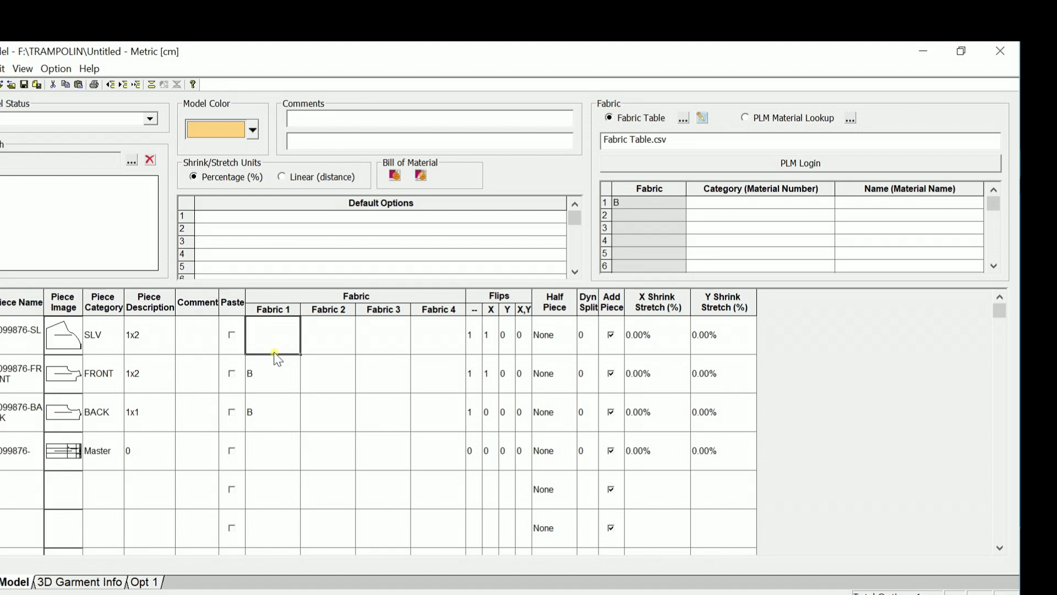
pyautogui.write('W')
pyautogui.click(296, 389)
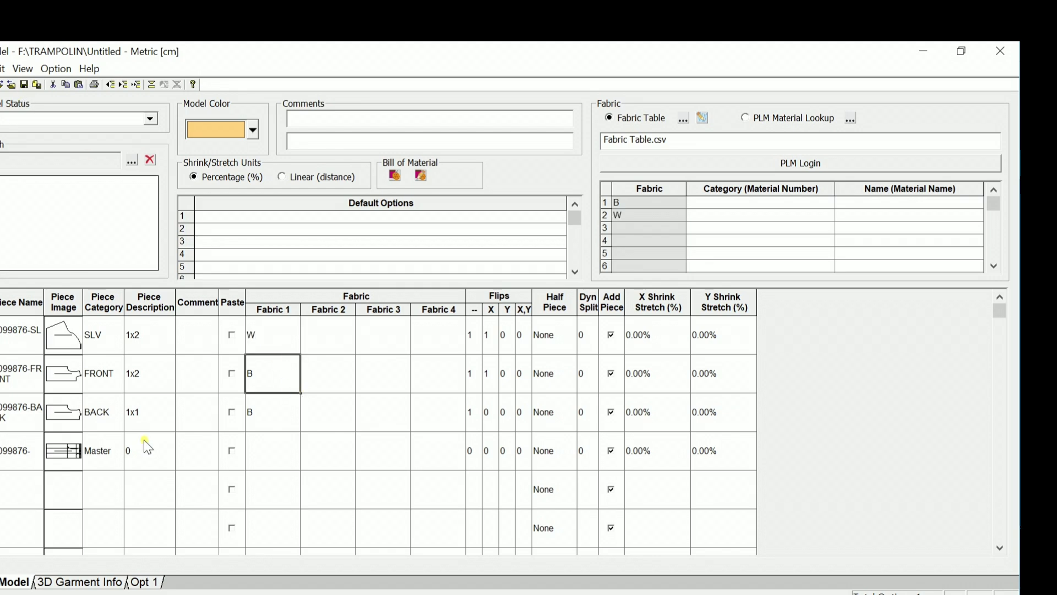
# Step: Save the model as 0099876 in the TRAMPOLIN storage area and close the model editor
pyautogui.click(24, 85)
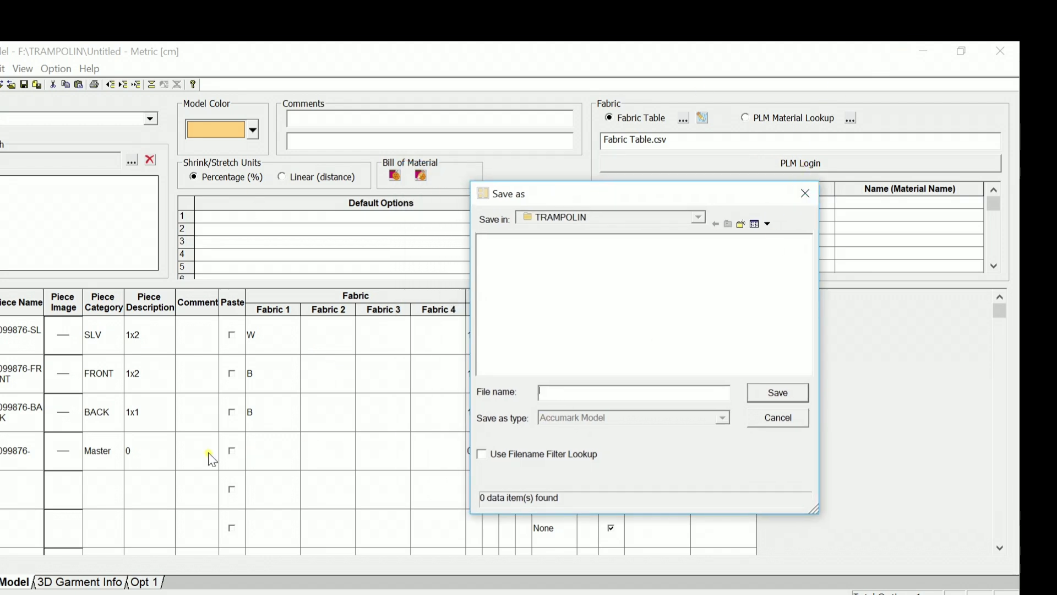
pyautogui.rightClick(560, 395)
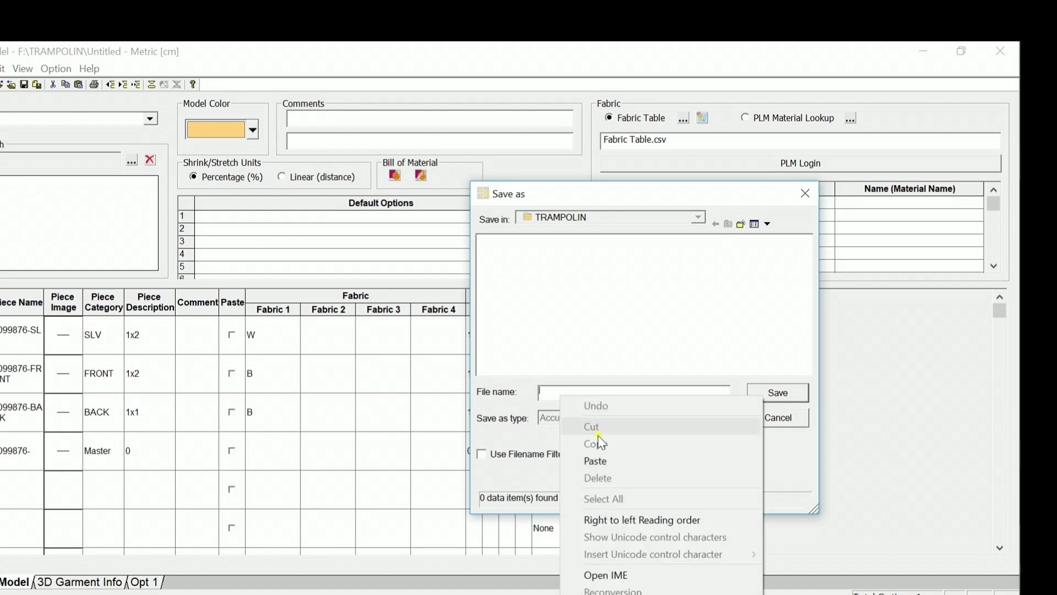
pyautogui.click(602, 460)
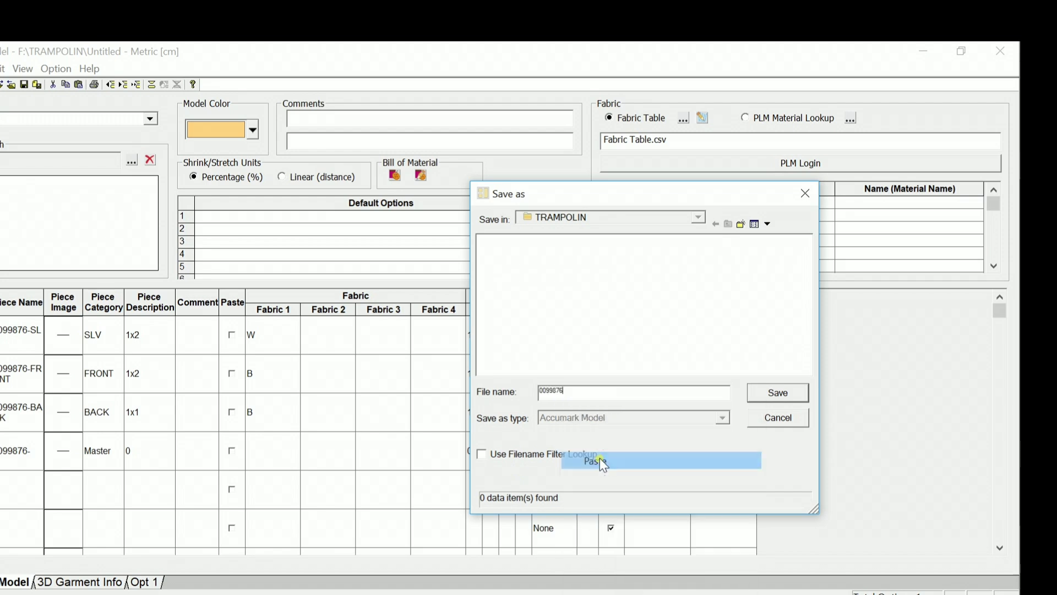
pyautogui.click(771, 396)
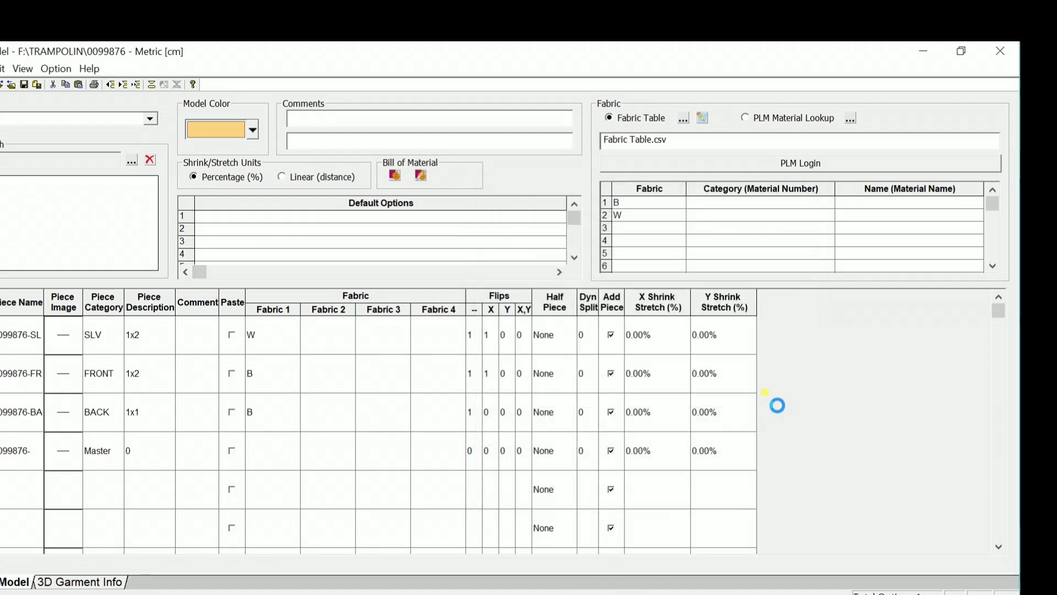
pyautogui.click(1001, 50)
# Step: Examine the saved 0099876 model's preview in AccuMark Explorer, including its fabric groups, piece categories and descriptions, alongside the piece files
pyautogui.click(349, 361)
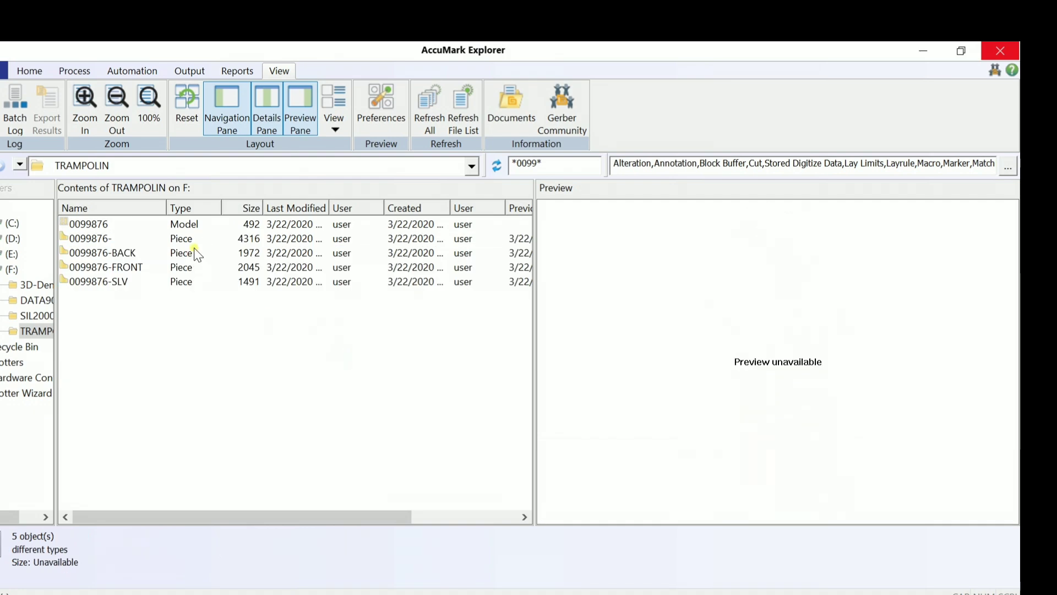
pyautogui.click(191, 226)
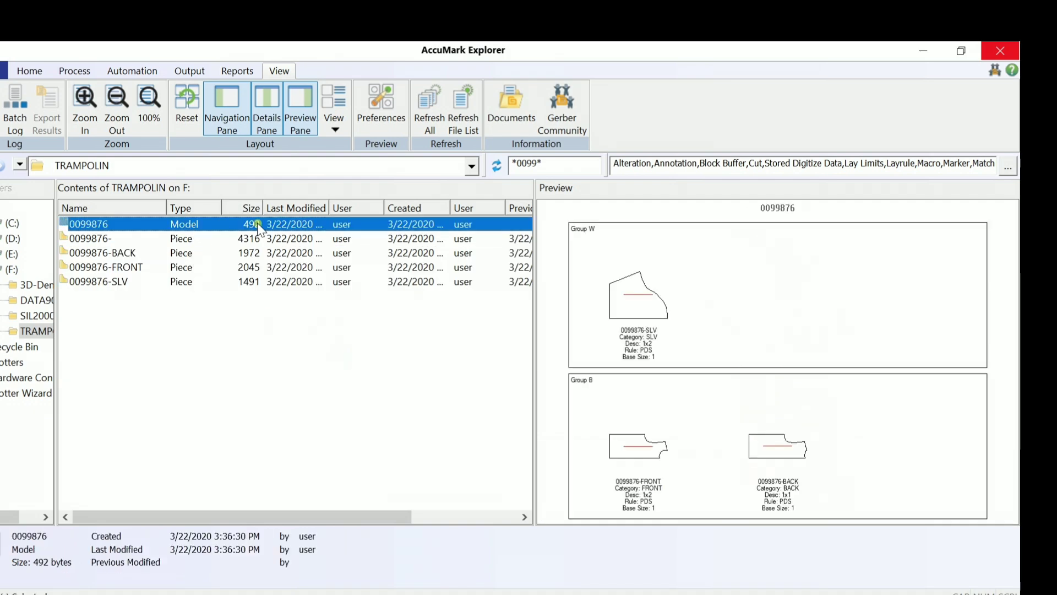
pyautogui.moveTo(131, 301); pyautogui.dragTo(92, 236)
pyautogui.click(121, 269)
pyautogui.click(103, 227)
pyautogui.scroll(-3, 671, 488)
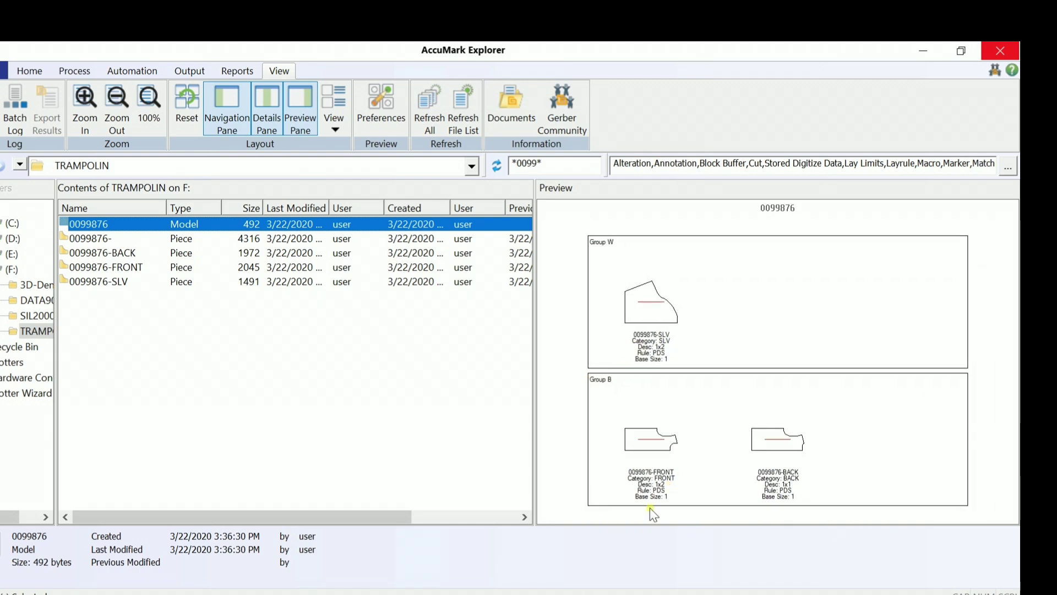
pyautogui.scroll(3, 666, 487)
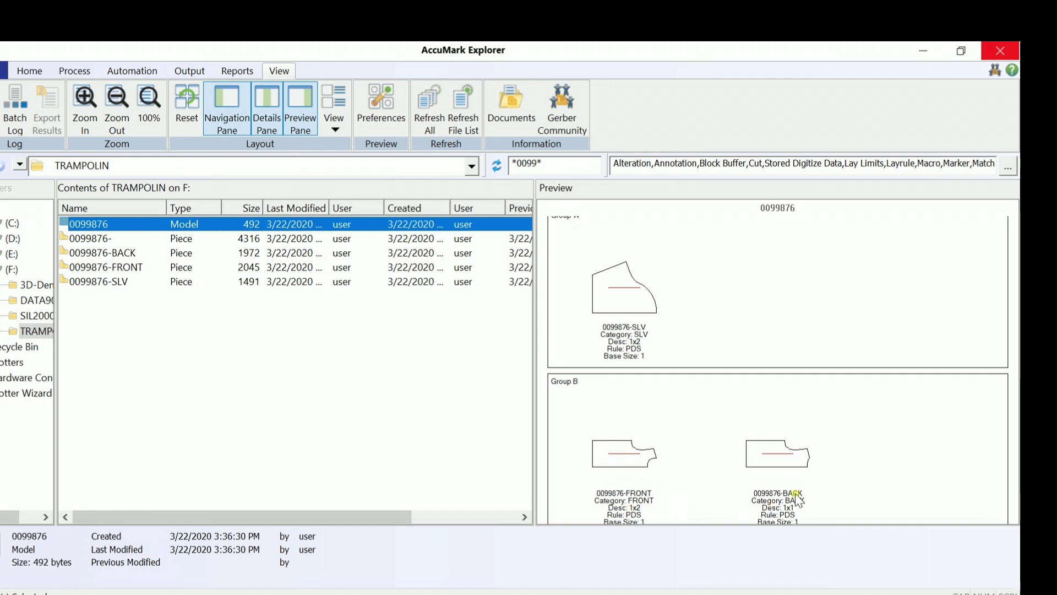
pyautogui.moveTo(717, 495); pyautogui.dragTo(744, 429)
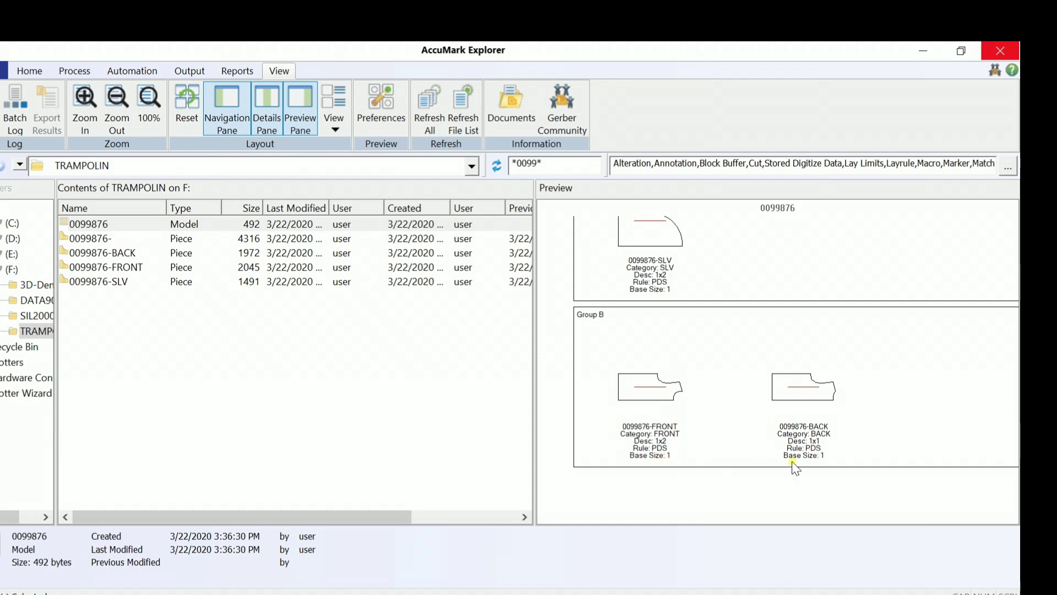
pyautogui.click(765, 266)
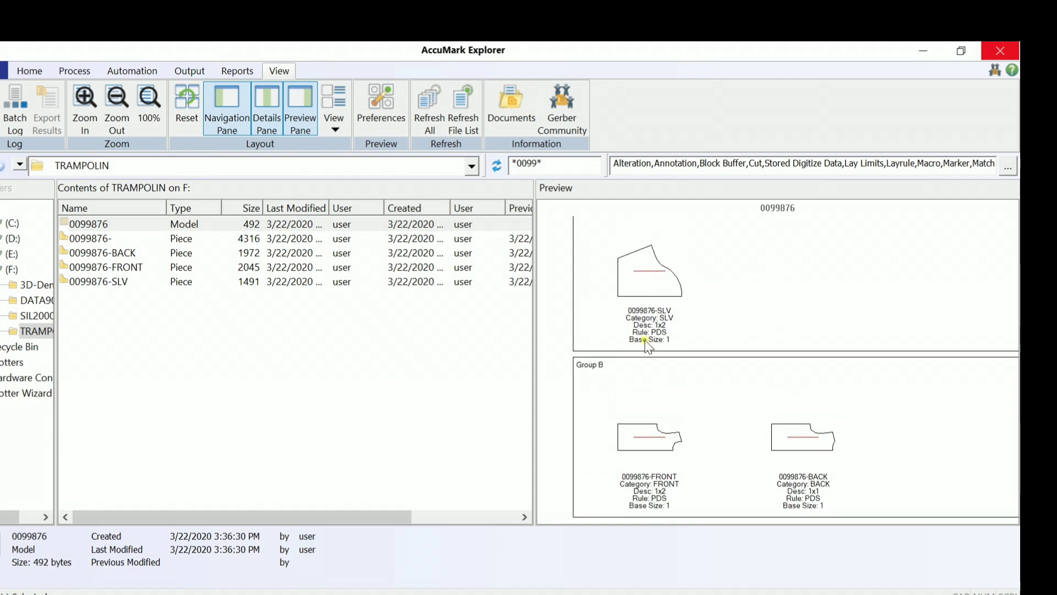
pyautogui.click(89, 223)
pyautogui.moveTo(214, 323); pyautogui.dragTo(101, 240)
pyautogui.click(95, 224)
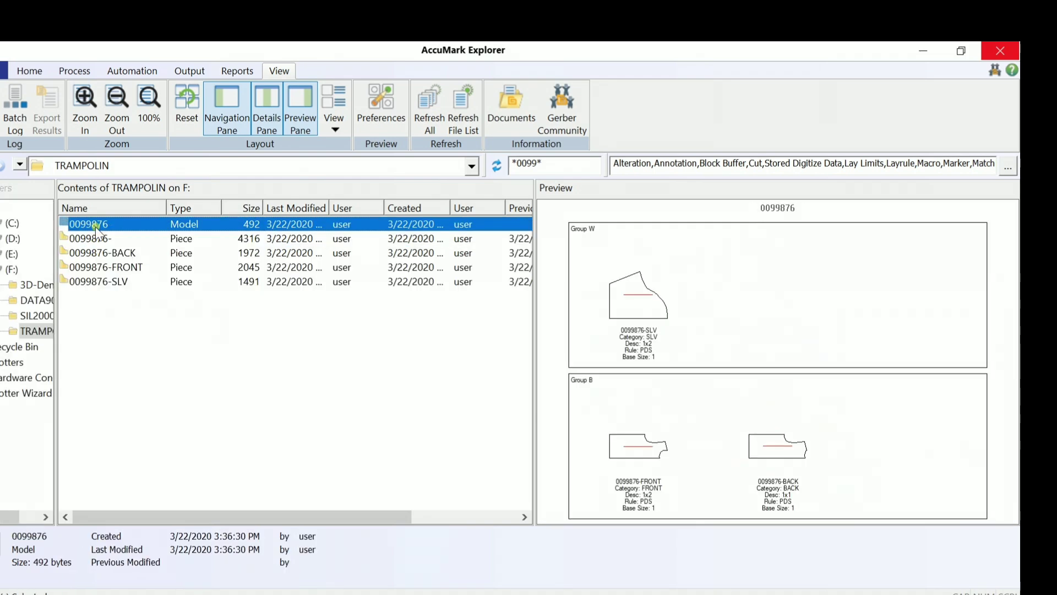
# Step: Examine the saved 0099876 model's preview again, comparing its fabric groups with the piece files listed in the TRAMPOLIN storage area
pyautogui.click(95, 225)
pyautogui.click(156, 296)
pyautogui.click(157, 231)
pyautogui.click(191, 303)
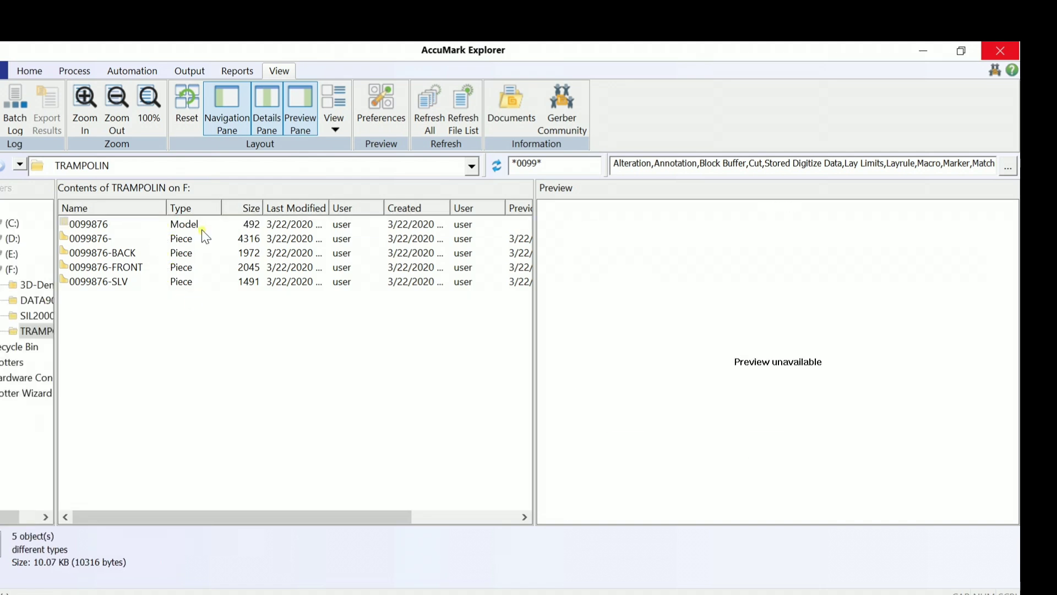
pyautogui.click(129, 225)
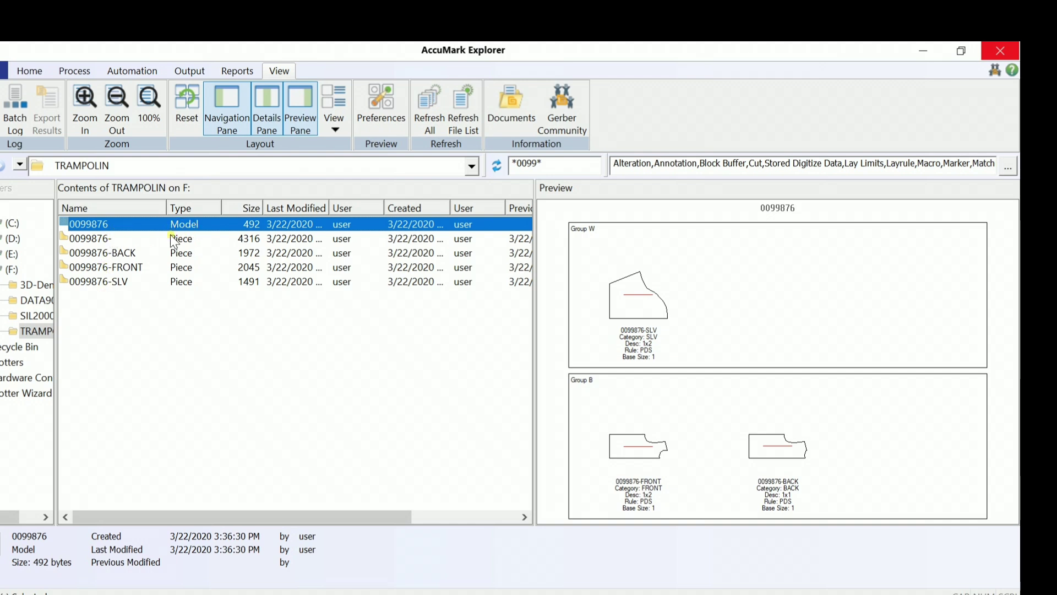
pyautogui.click(117, 238)
pyautogui.click(117, 225)
pyautogui.click(157, 283)
pyautogui.click(170, 223)
pyautogui.click(196, 372)
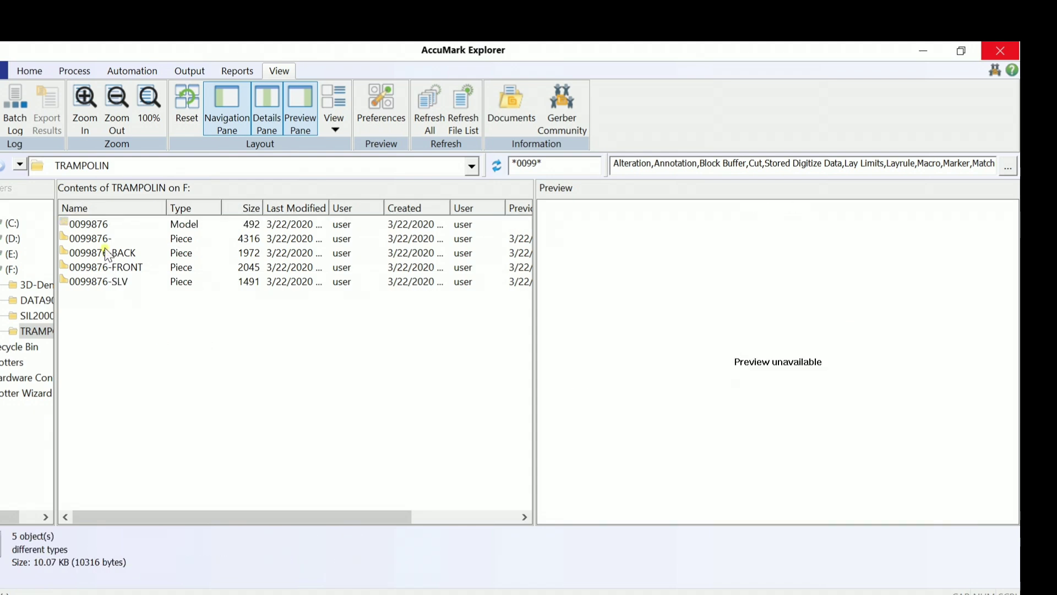
pyautogui.doubleClick(99, 223)
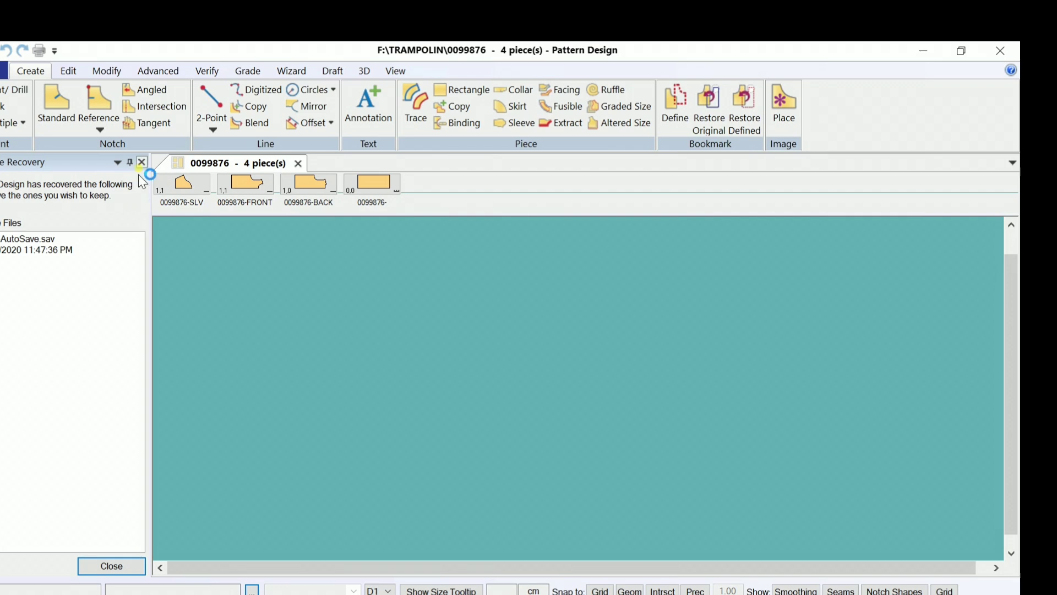
pyautogui.click(142, 162)
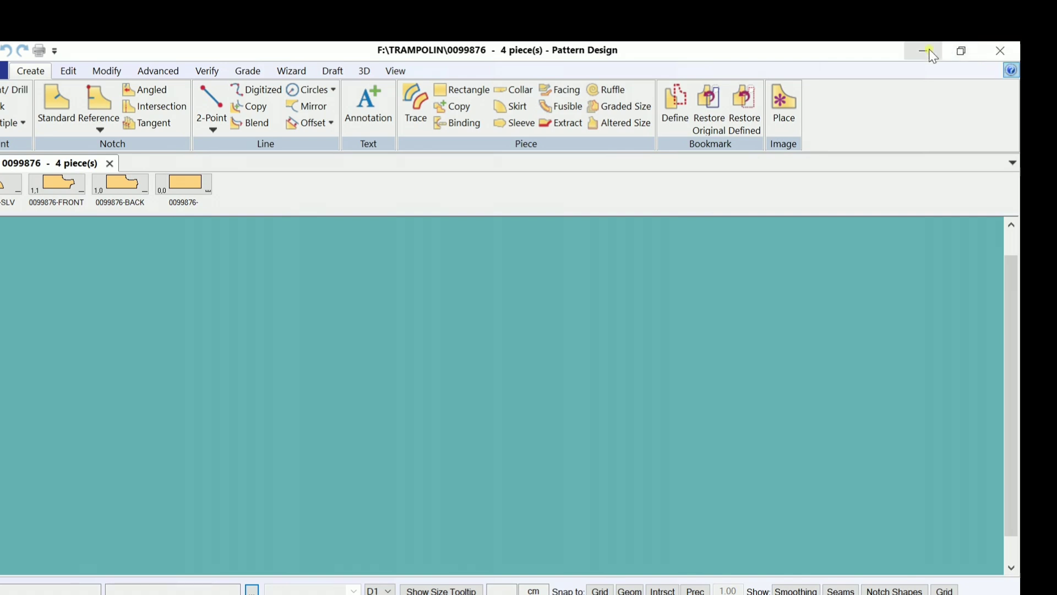
pyautogui.click(997, 50)
pyautogui.click(556, 371)
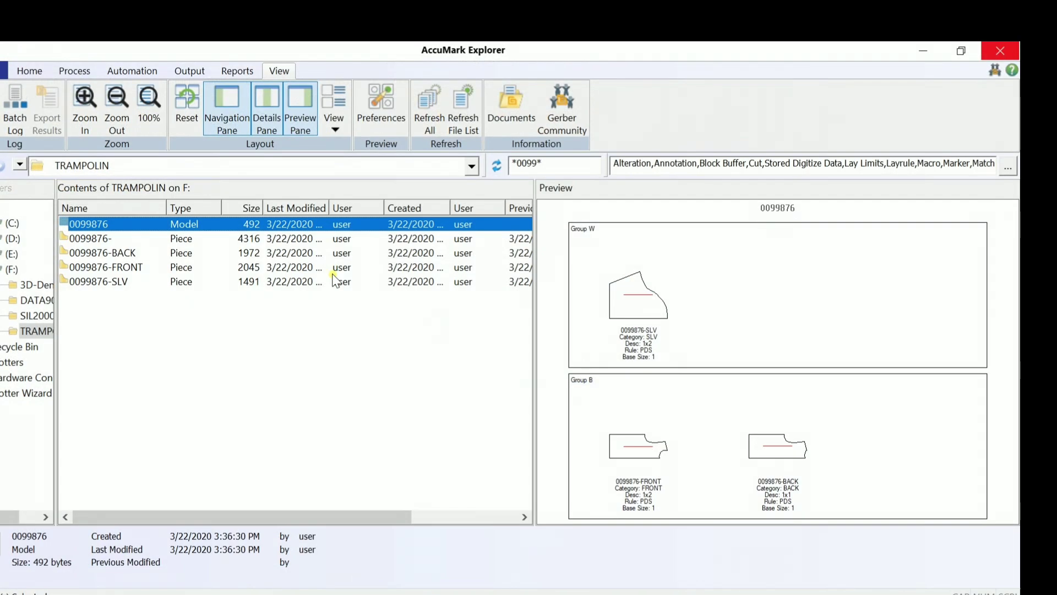
# Step: Open the 0099876 model with Pattern Design in a separate work area
pyautogui.rightClick(114, 221)
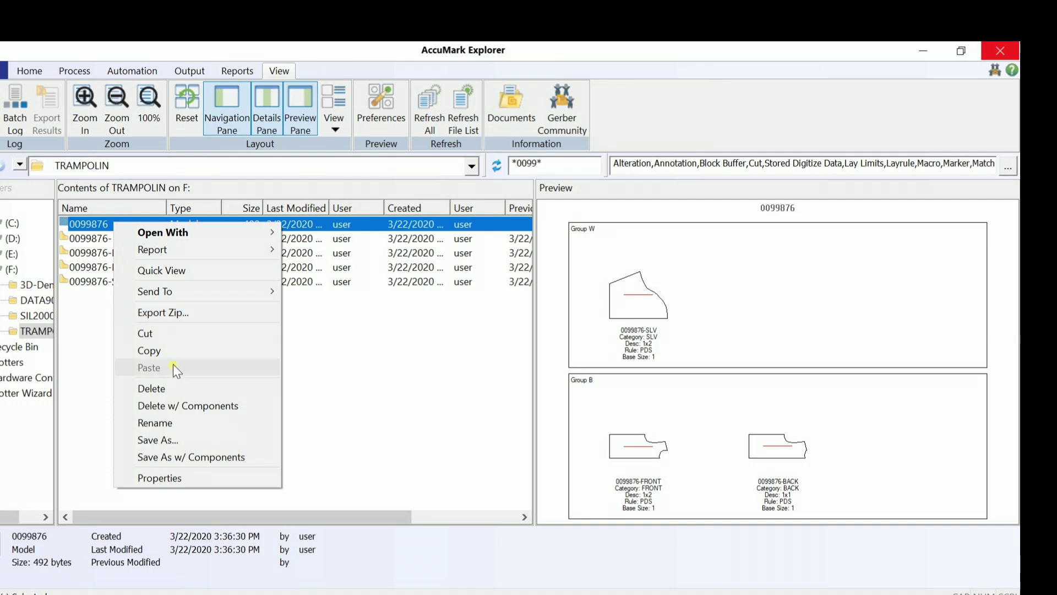
pyautogui.moveTo(220, 226)
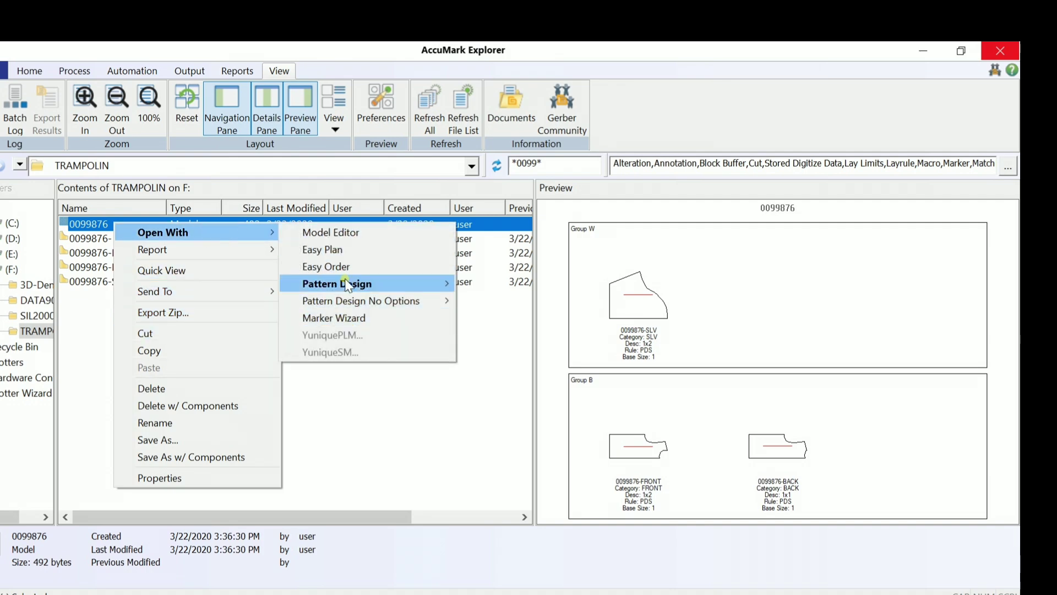
pyautogui.moveTo(363, 285)
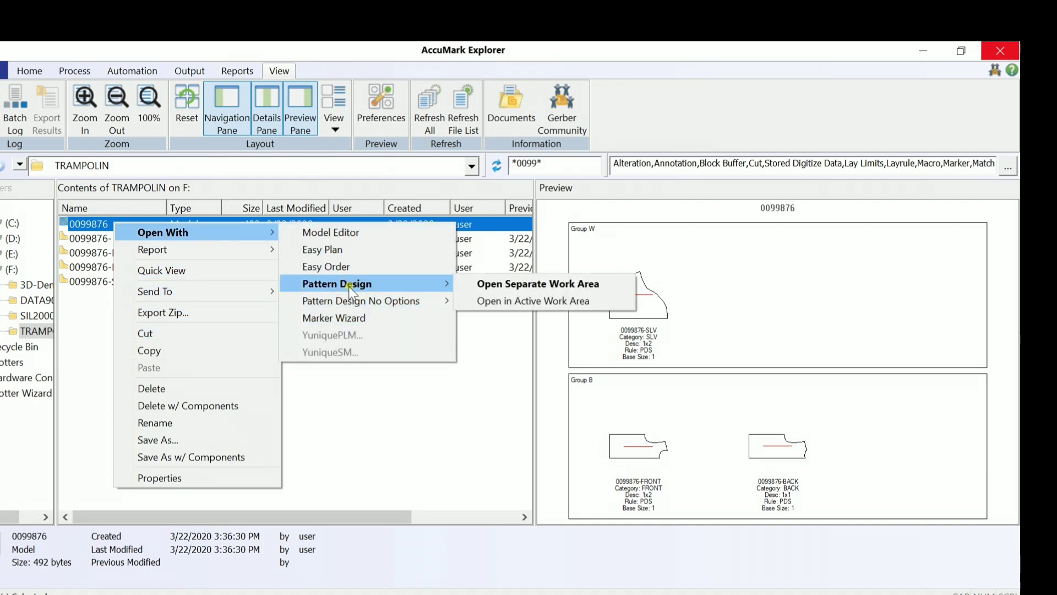
pyautogui.click(527, 285)
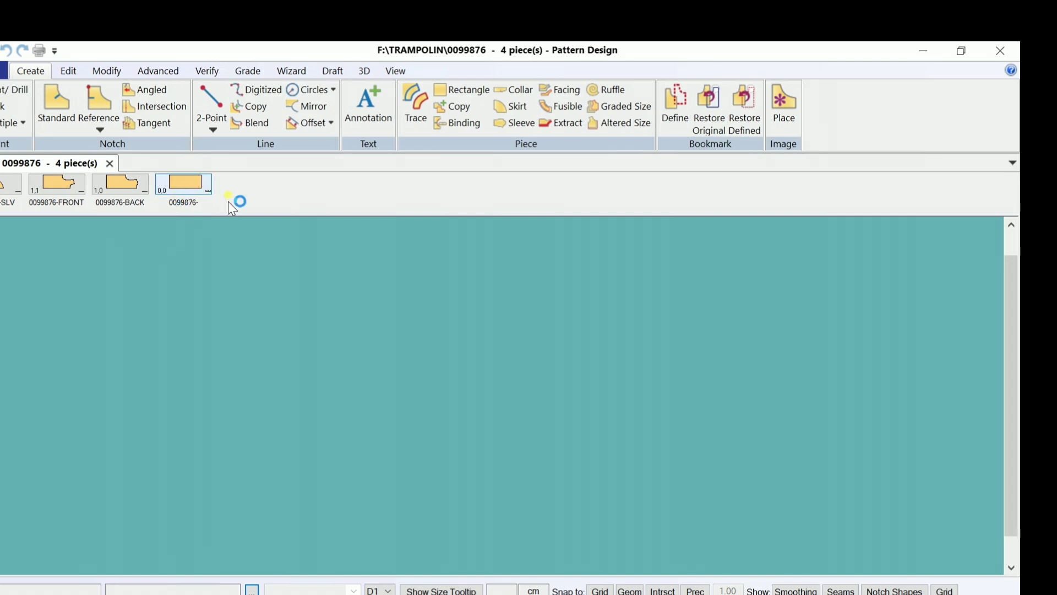
pyautogui.rightClick(275, 197)
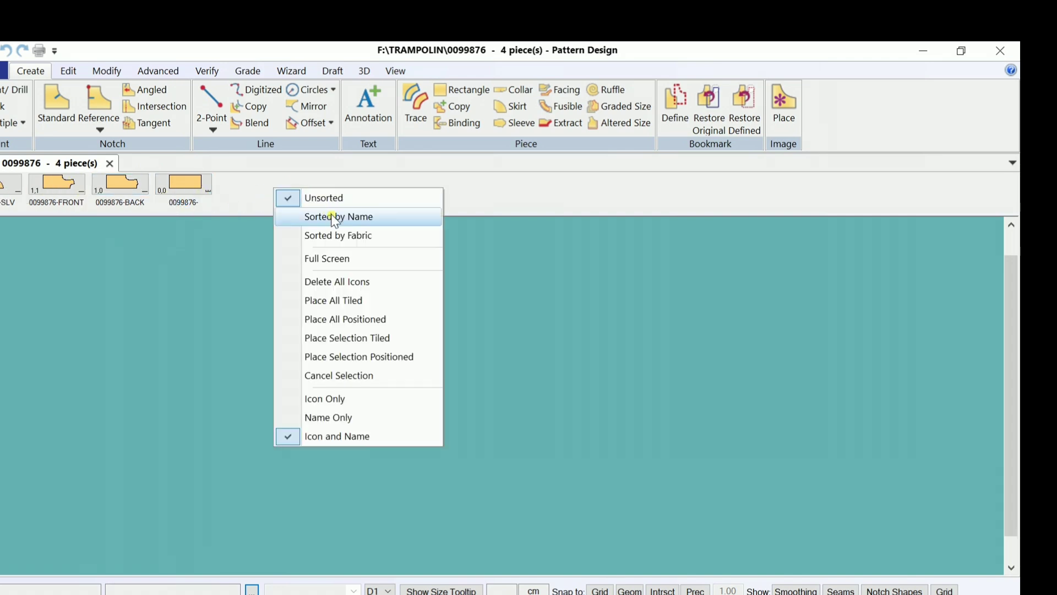
pyautogui.rightClick(470, 178)
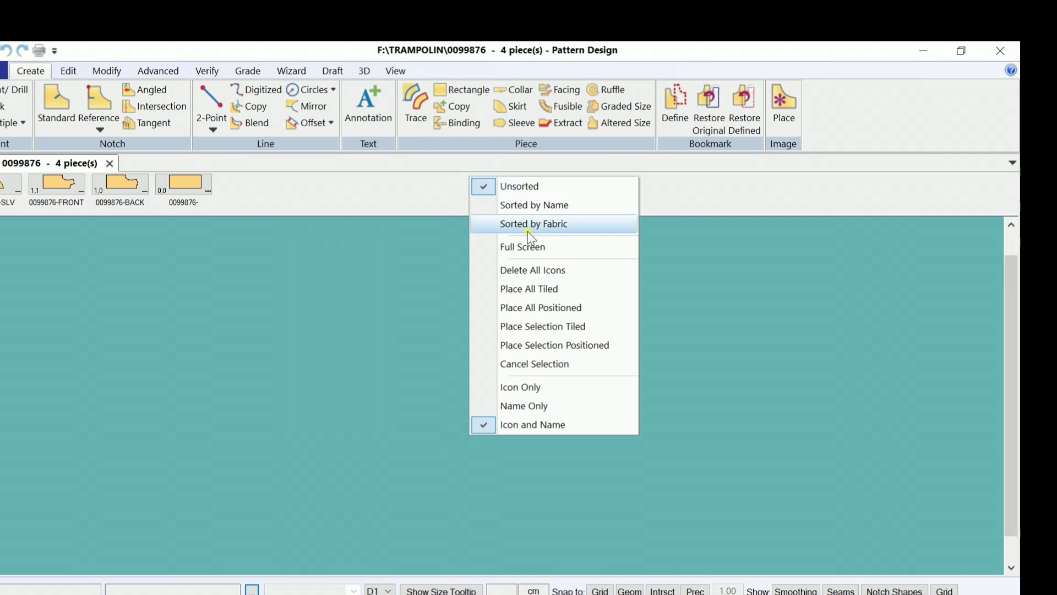
pyautogui.click(550, 299)
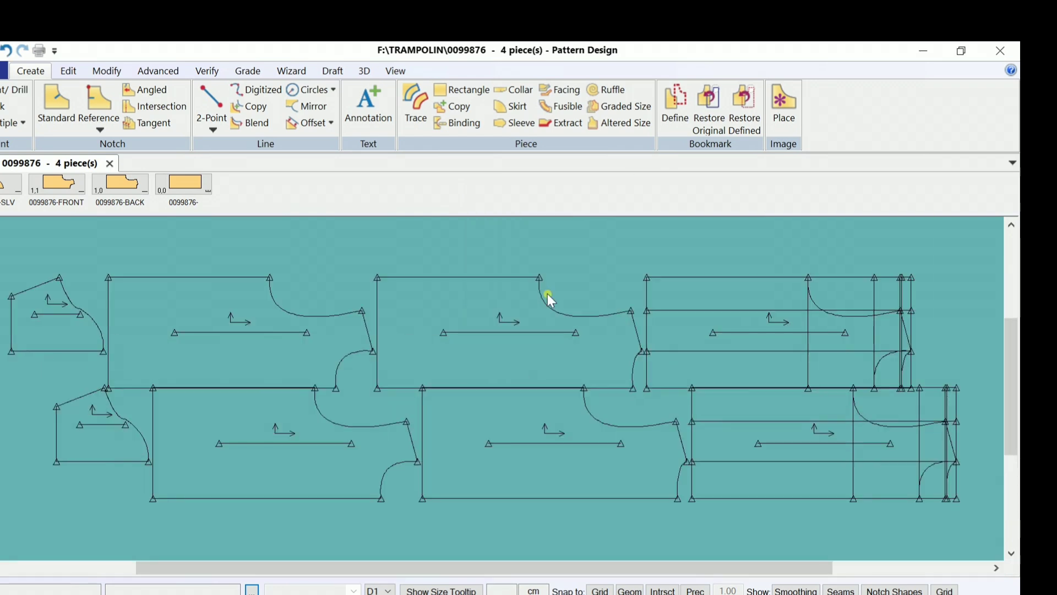
pyautogui.press('Delete')
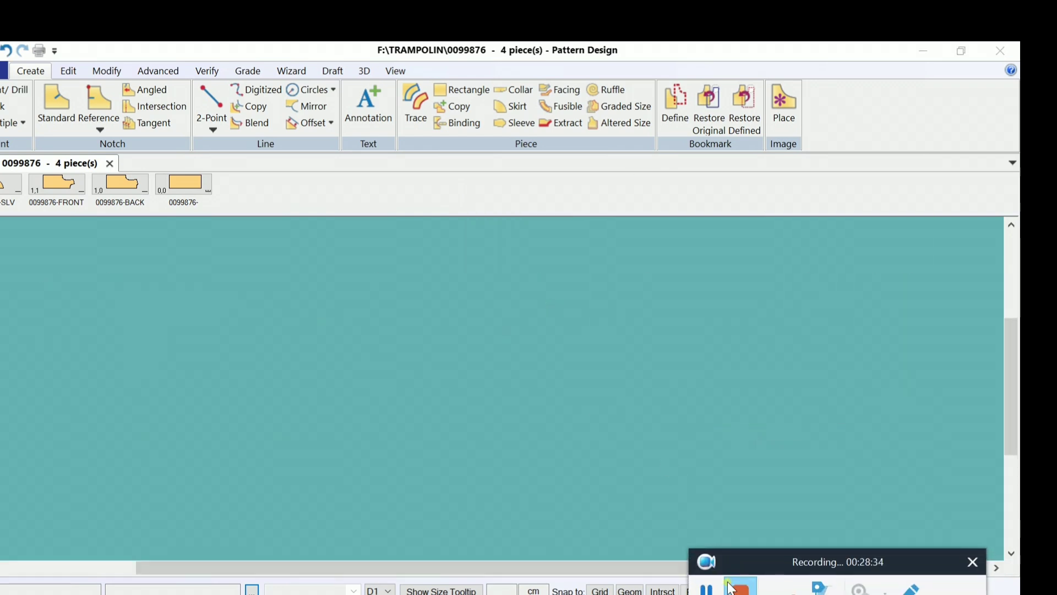
pyautogui.click(702, 589)
# Step: Place all of the model's pieces tiled in the work area and delete the 0099876- draft piece from it
pyautogui.rightClick(374, 196)
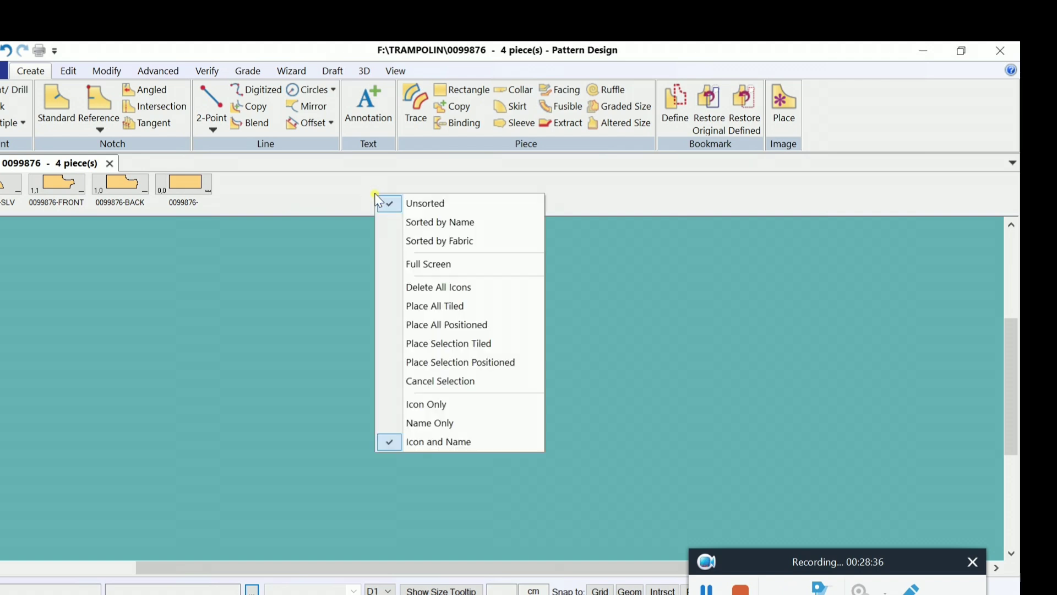
pyautogui.click(451, 307)
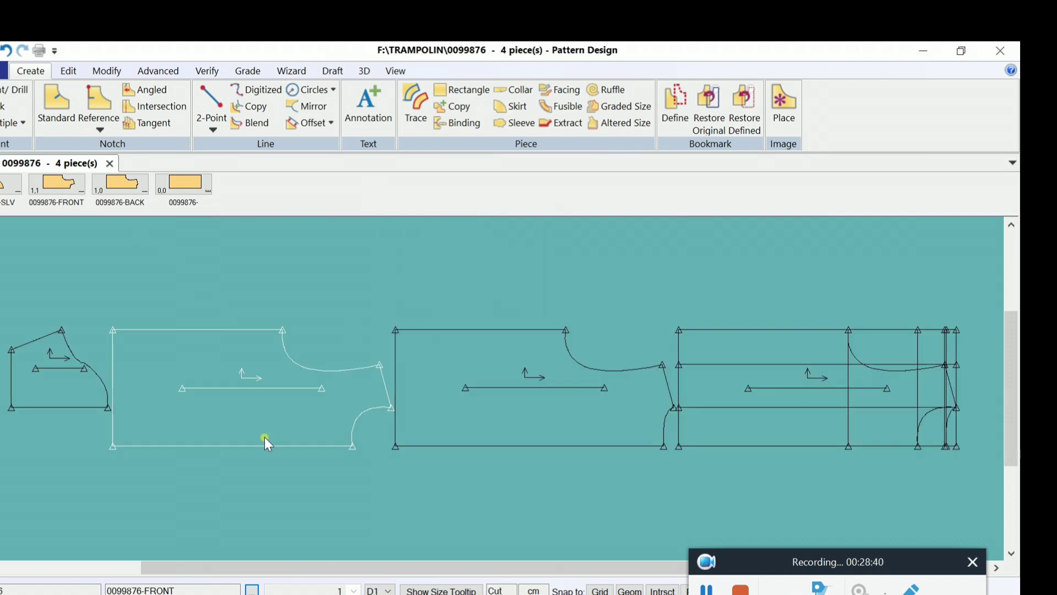
pyautogui.rightClick(814, 439)
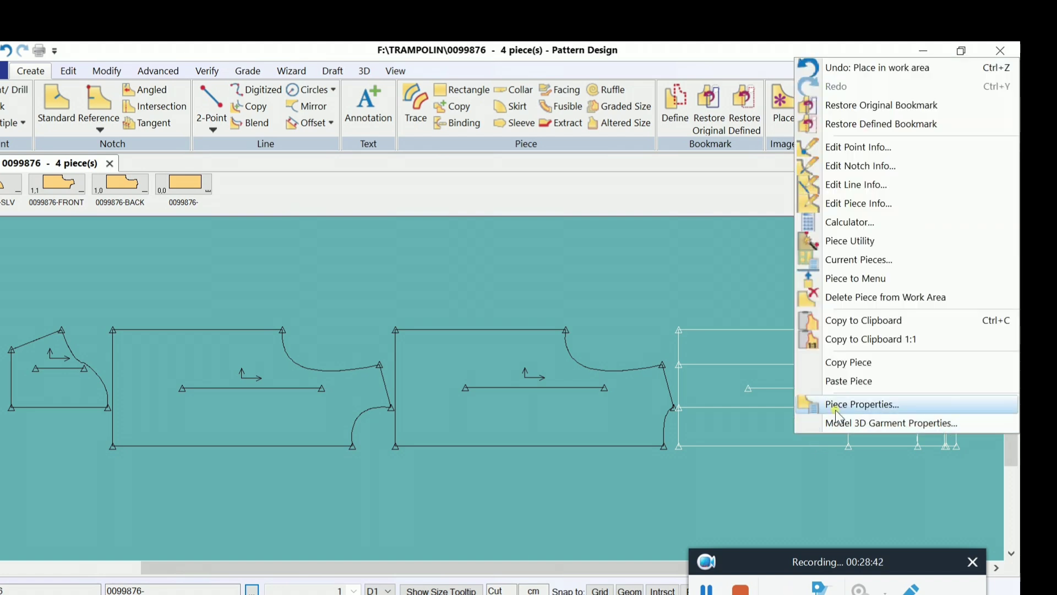
pyautogui.click(884, 298)
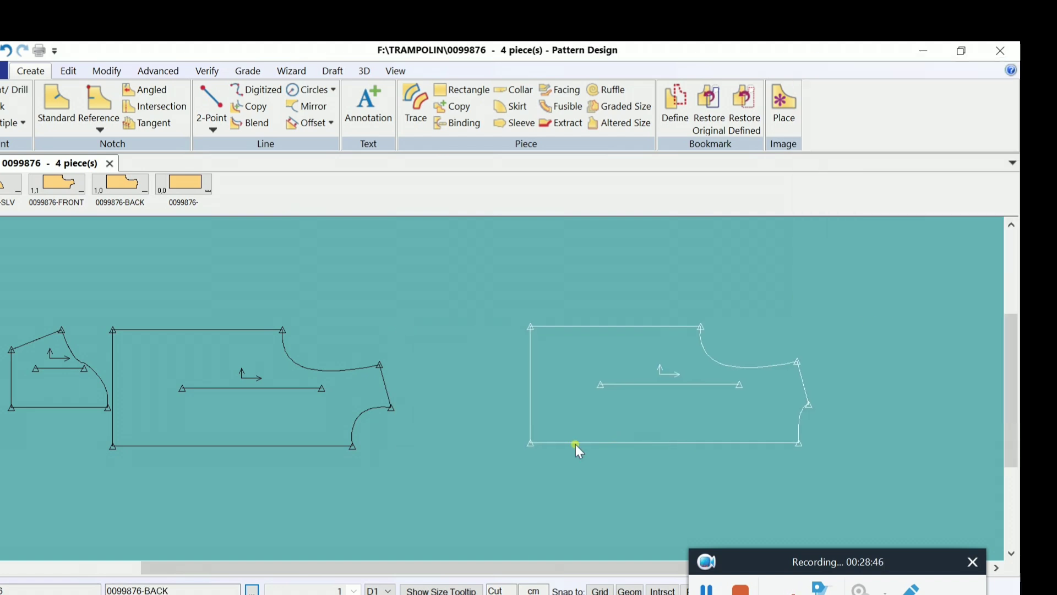
# Step: Spread the SLV, FRONT and BACK pieces apart in a row across the work area
pyautogui.moveTo(303, 426); pyautogui.dragTo(390, 428)
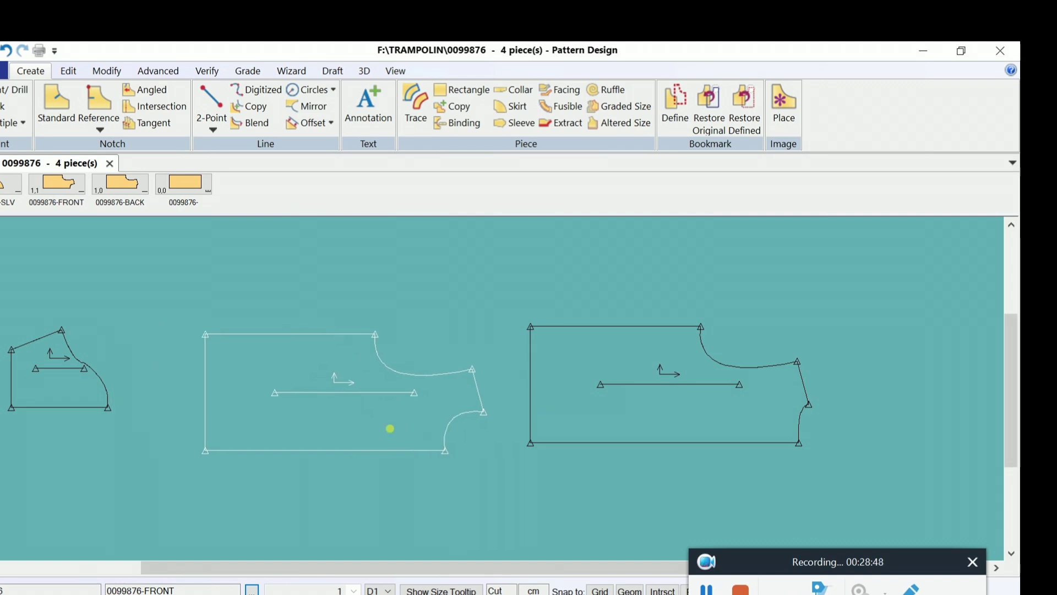
pyautogui.moveTo(90, 402); pyautogui.dragTo(119, 414)
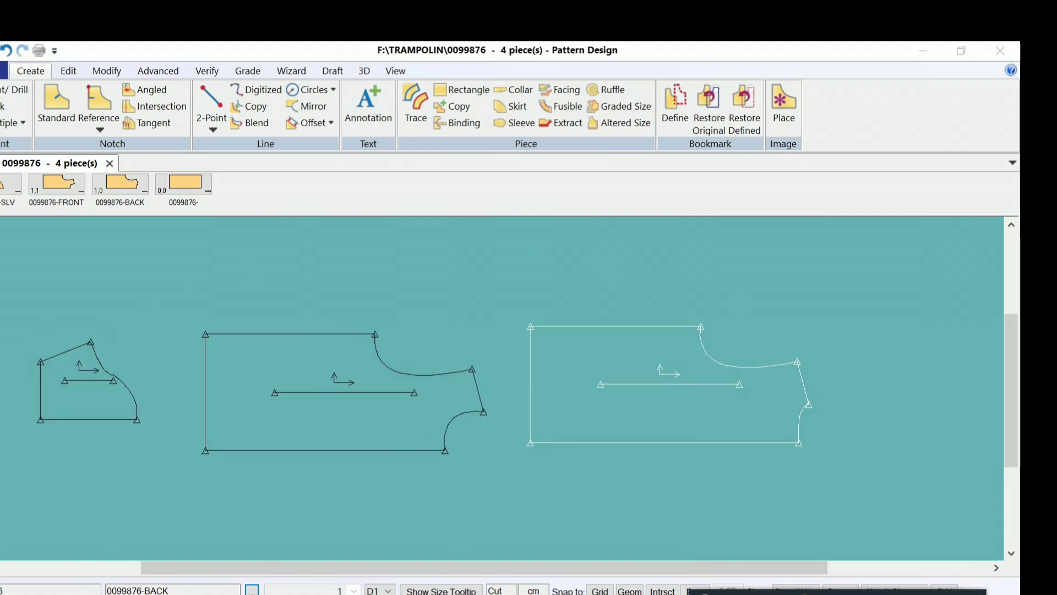
pyautogui.scroll(1, 179, 405)
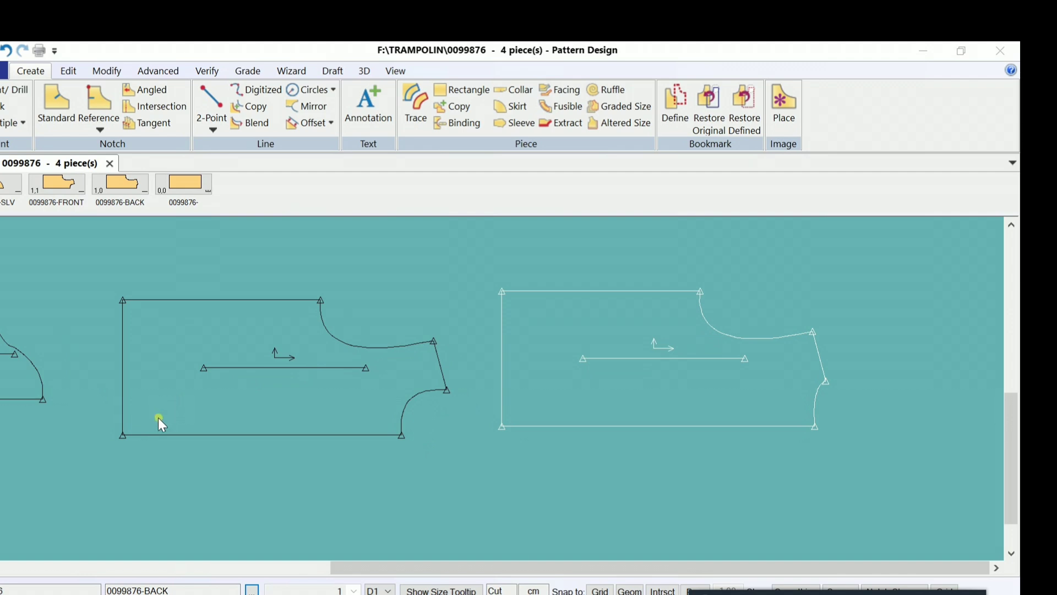
pyautogui.scroll(-1, 431, 396)
pyautogui.moveTo(593, 381); pyautogui.dragTo(637, 371)
pyautogui.moveTo(310, 377); pyautogui.dragTo(392, 361)
pyautogui.moveTo(49, 363); pyautogui.dragTo(145, 347)
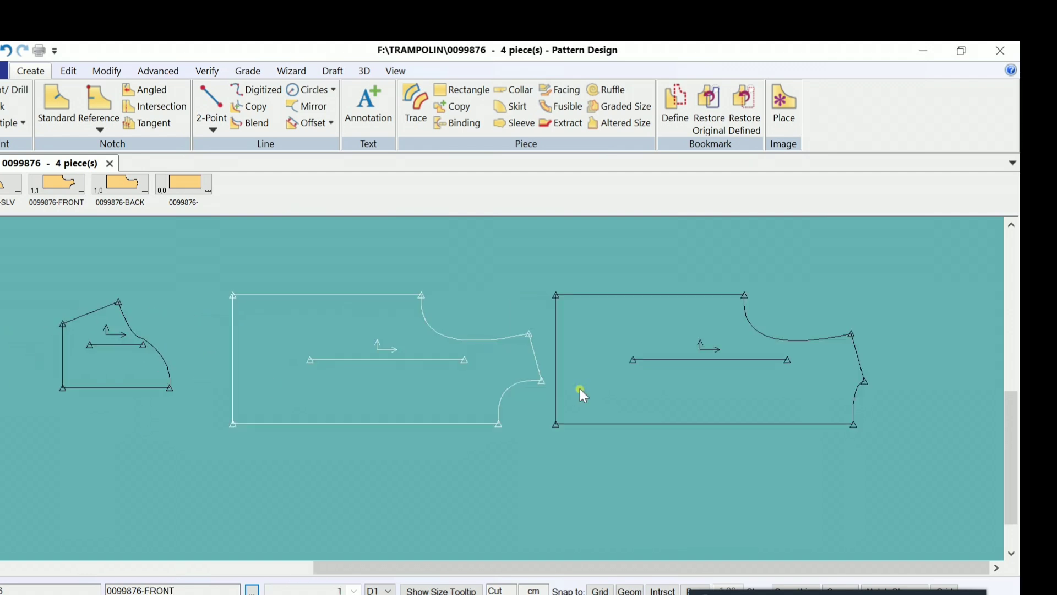
pyautogui.moveTo(768, 374); pyautogui.dragTo(793, 369)
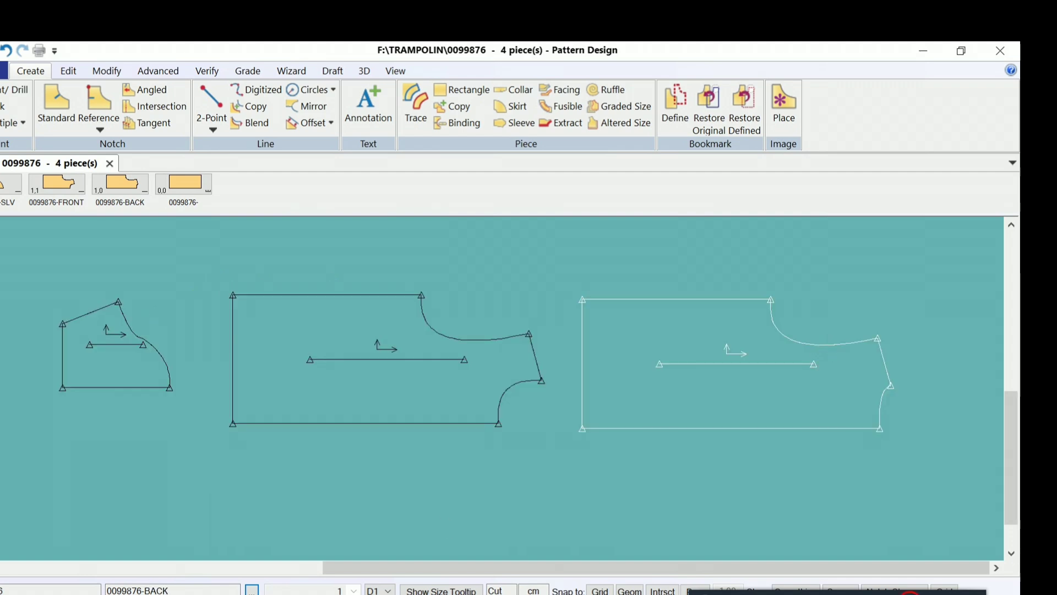
# Step: Shift the SLV piece slightly lower and the FRONT and BACK pieces slightly higher in the work area
pyautogui.moveTo(923, 573)
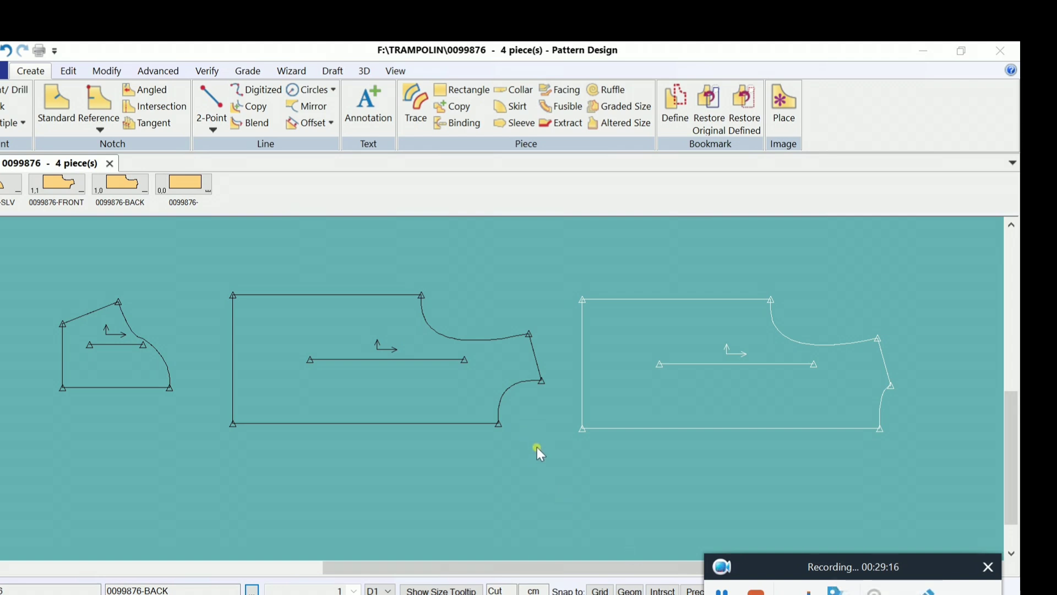
pyautogui.moveTo(107, 369); pyautogui.dragTo(104, 387)
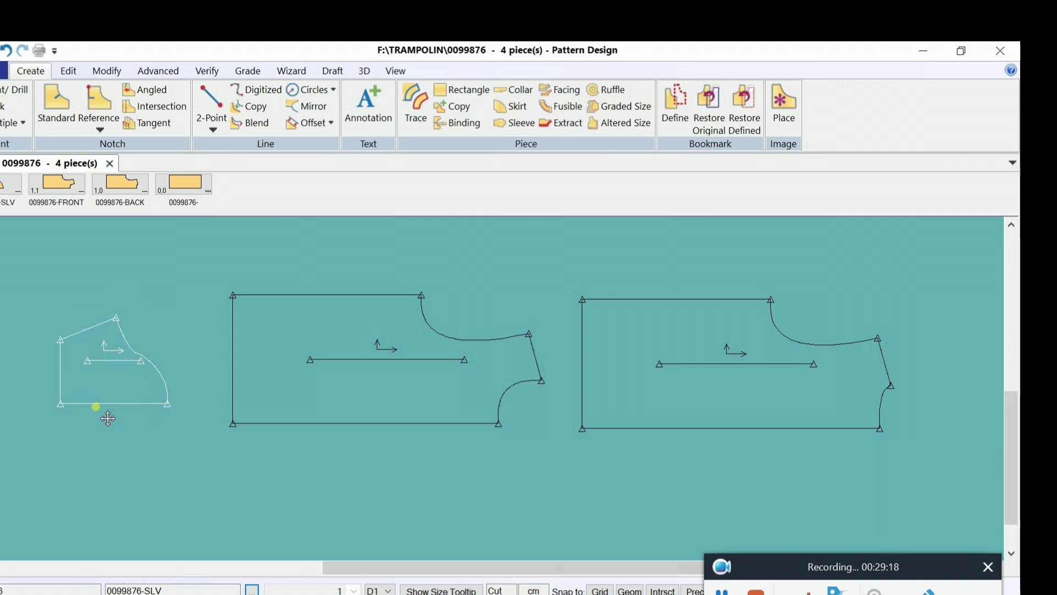
pyautogui.moveTo(362, 379); pyautogui.dragTo(354, 388)
pyautogui.moveTo(666, 387); pyautogui.dragTo(676, 402)
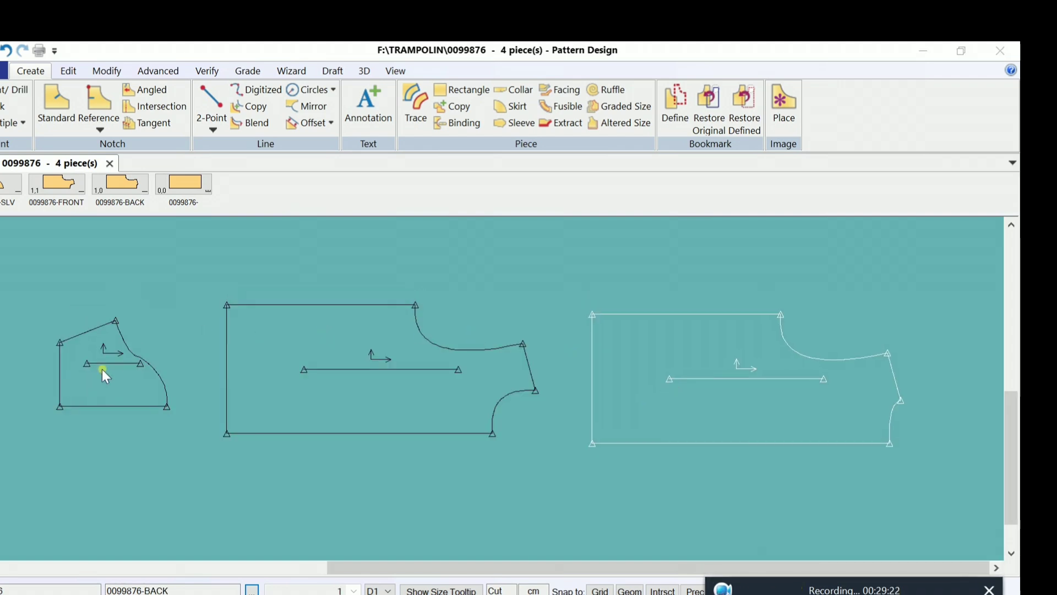
pyautogui.moveTo(101, 369); pyautogui.dragTo(97, 370)
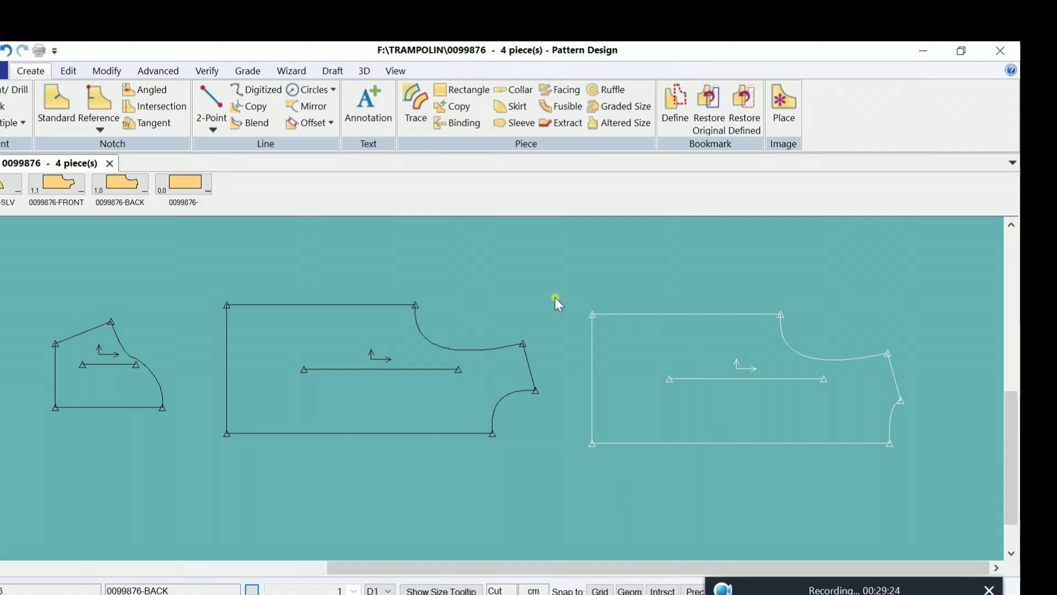
pyautogui.moveTo(374, 411); pyautogui.dragTo(375, 393)
pyautogui.moveTo(685, 395)
pyautogui.mouseDown()
pyautogui.moveTo(688, 379)
pyautogui.moveTo(705, 393)
pyautogui.mouseUp()
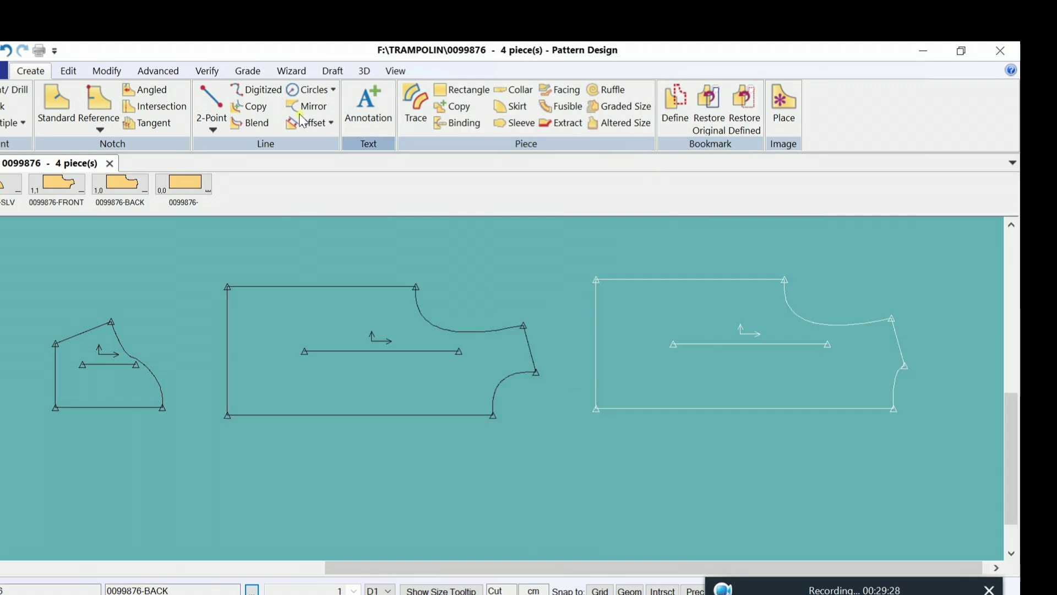
# Step: Mirror the BACK piece about its long lower edge with Fold after Mirror enabled and no notches on the mirror line
pyautogui.click(106, 72)
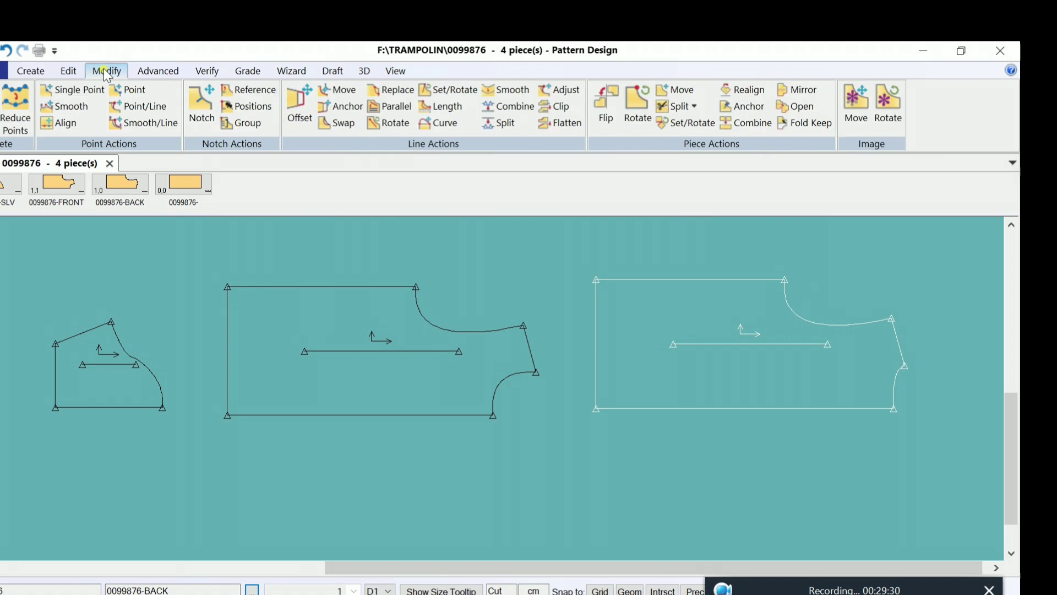
pyautogui.click(798, 95)
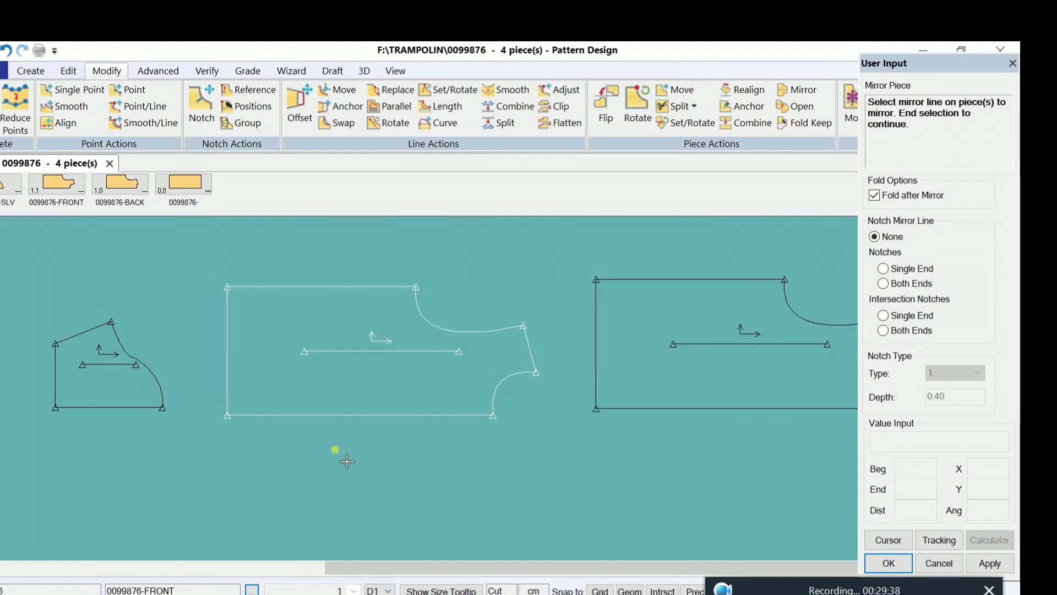
pyautogui.click(633, 409)
pyautogui.rightClick(633, 438)
pyautogui.click(633, 437)
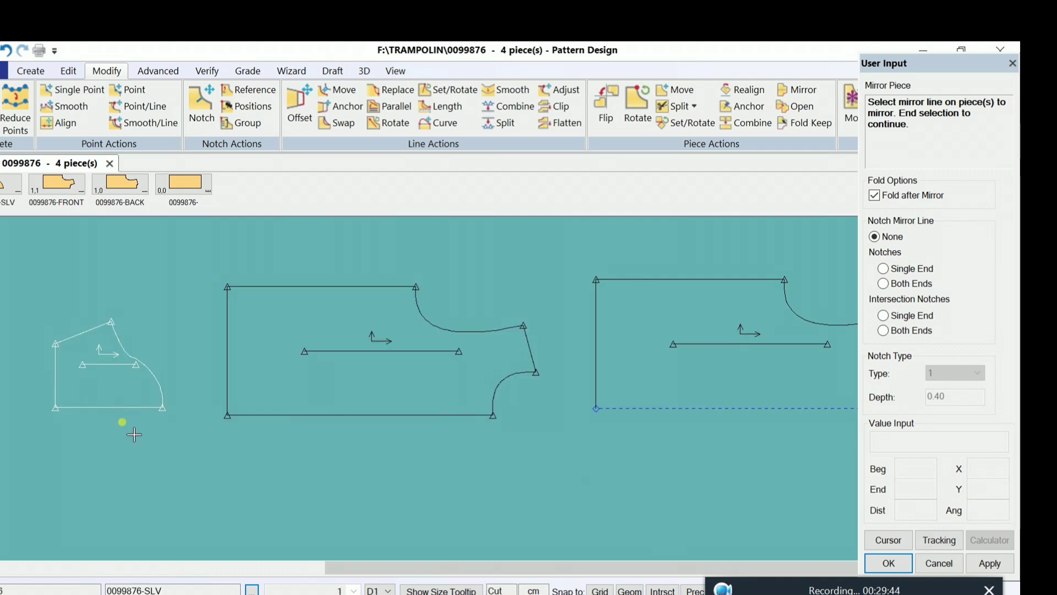
# Step: Mirror the SLV piece about its straight lower edge, keeping it folded, and finish the Mirror Piece command
pyautogui.click(130, 408)
pyautogui.rightClick(127, 434)
pyautogui.click(127, 435)
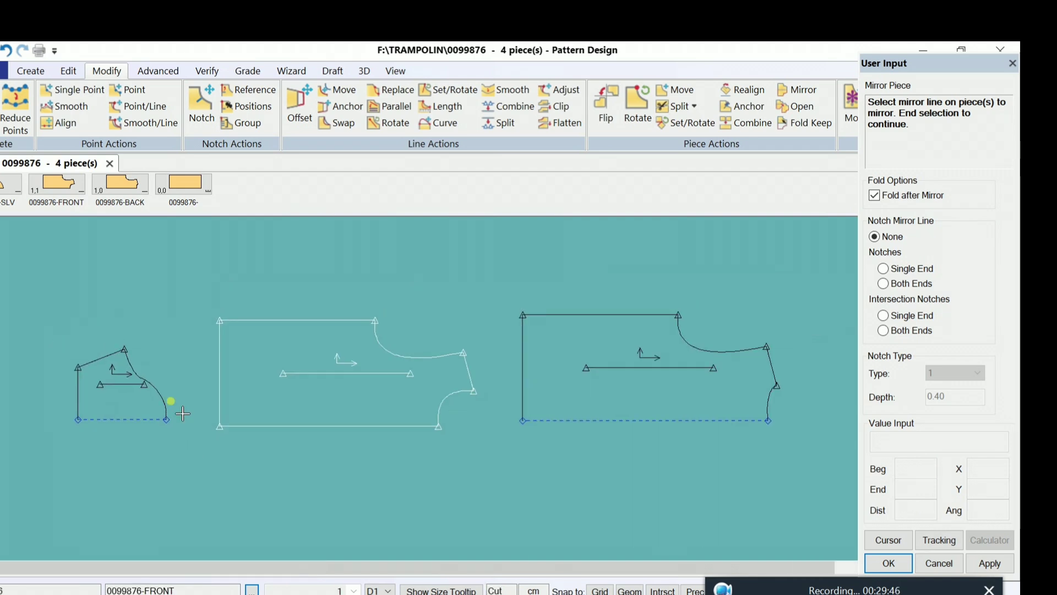
pyautogui.rightClick(160, 309)
pyautogui.click(157, 304)
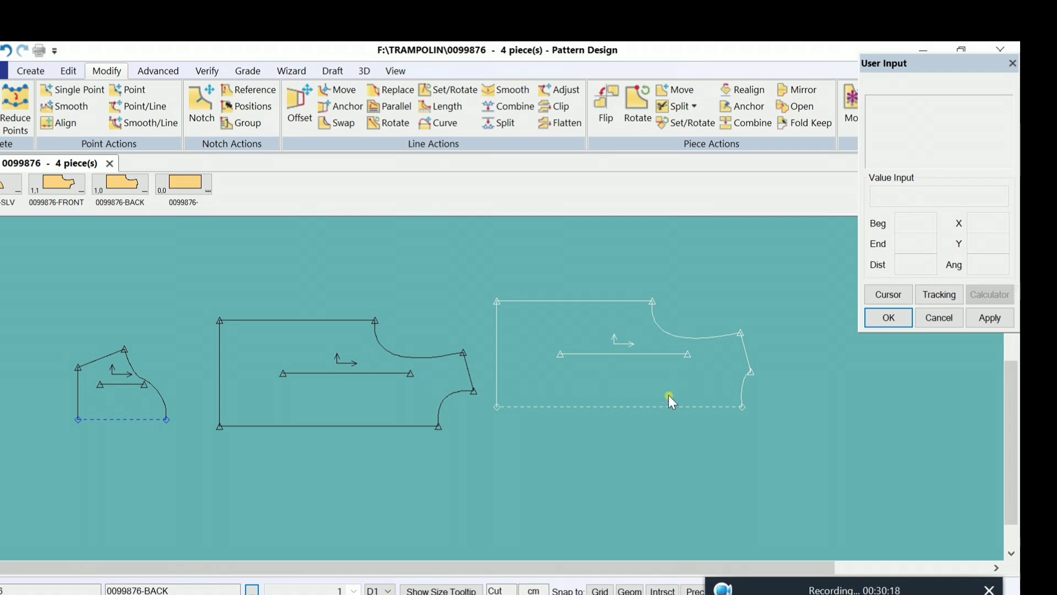
# Step: Unfold the mirrored BACK piece to its full shape and finish the Unfold Mirror command
pyautogui.click(603, 420)
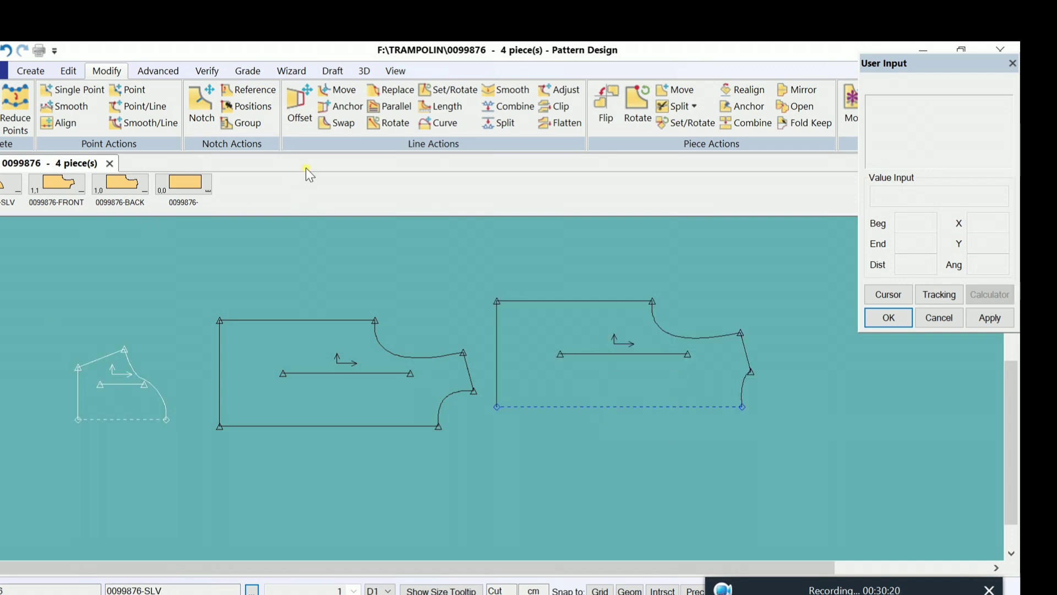
pyautogui.click(401, 72)
pyautogui.click(580, 131)
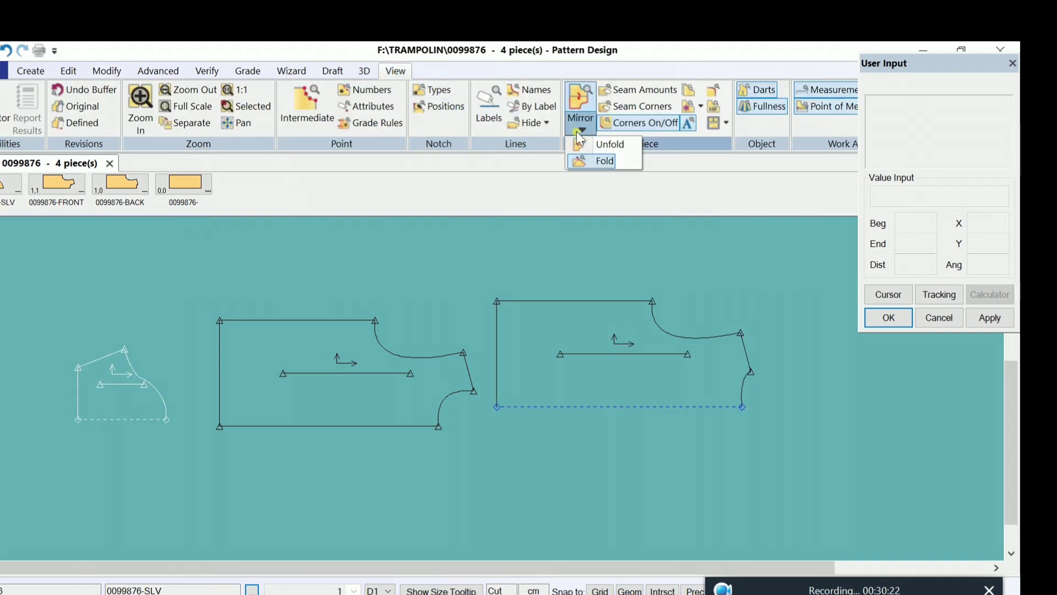
pyautogui.click(597, 144)
pyautogui.click(642, 370)
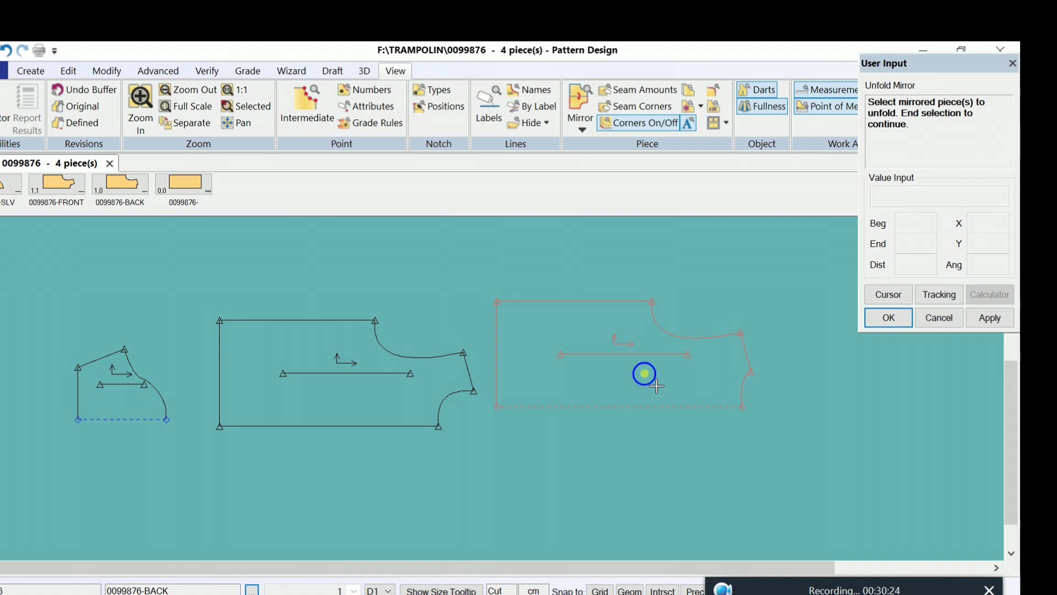
pyautogui.rightClick(644, 374)
pyautogui.click(644, 373)
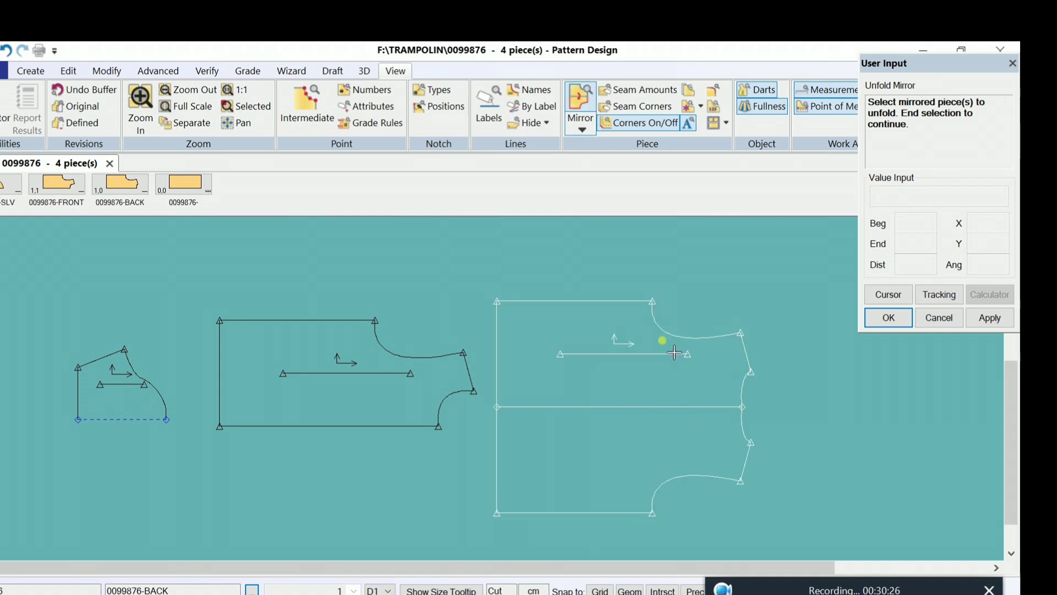
pyautogui.rightClick(663, 340)
pyautogui.click(662, 340)
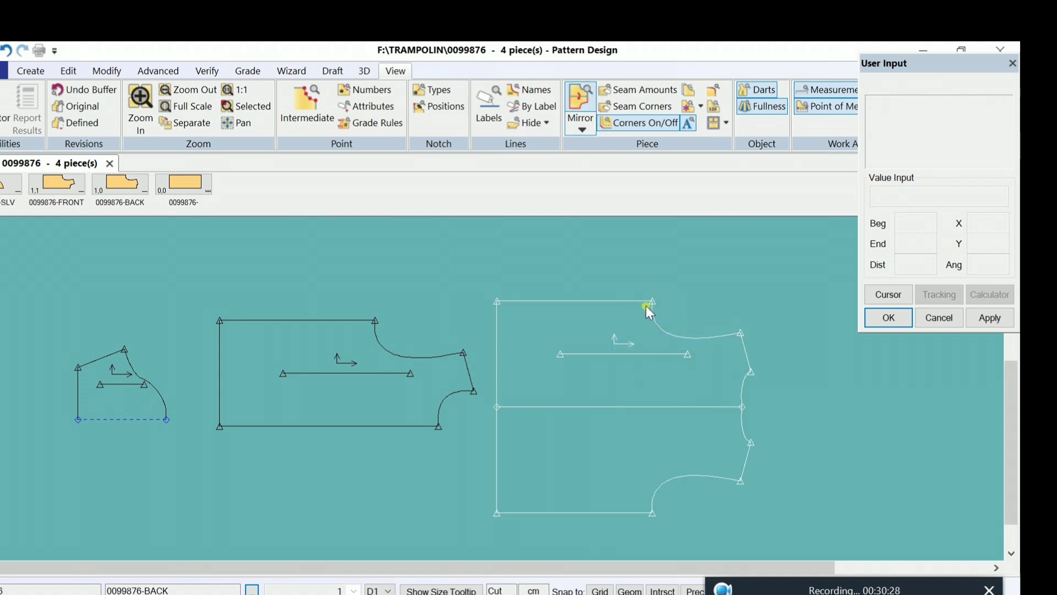
# Step: Try to shift the upper underarm point of the unfolded BACK piece along its side edge using Move Smooth
pyautogui.click(106, 70)
pyautogui.click(65, 106)
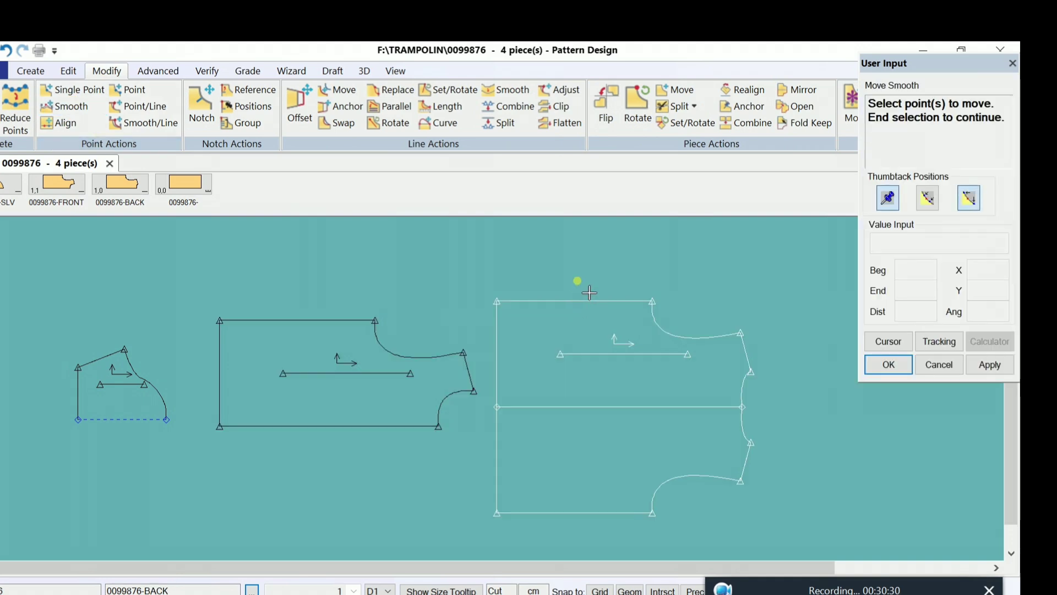
pyautogui.click(673, 322)
pyautogui.rightClick(669, 302)
pyautogui.click(677, 298)
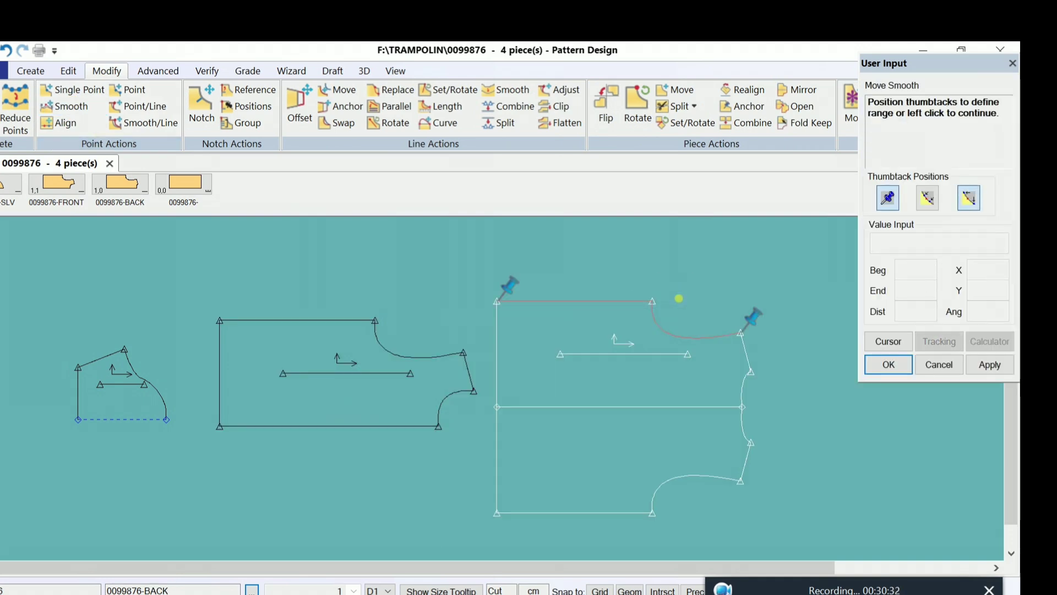
pyautogui.click(679, 298)
pyautogui.click(627, 303)
pyautogui.click(140, 268)
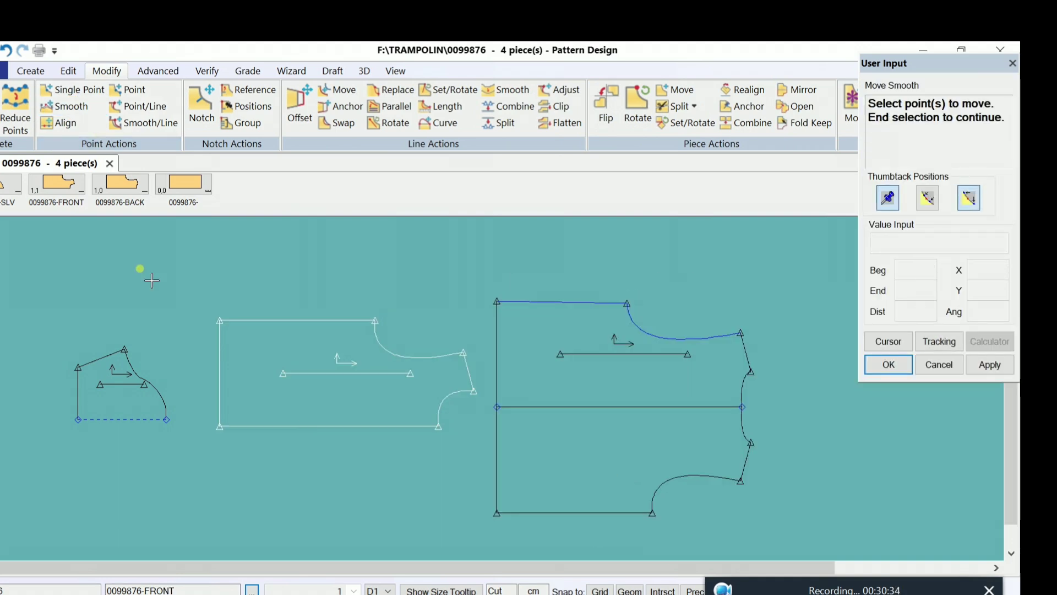
pyautogui.rightClick(540, 225)
# Step: Fold the BACK piece back along its mirror line and finish the Fold Mirror command
pyautogui.click(395, 70)
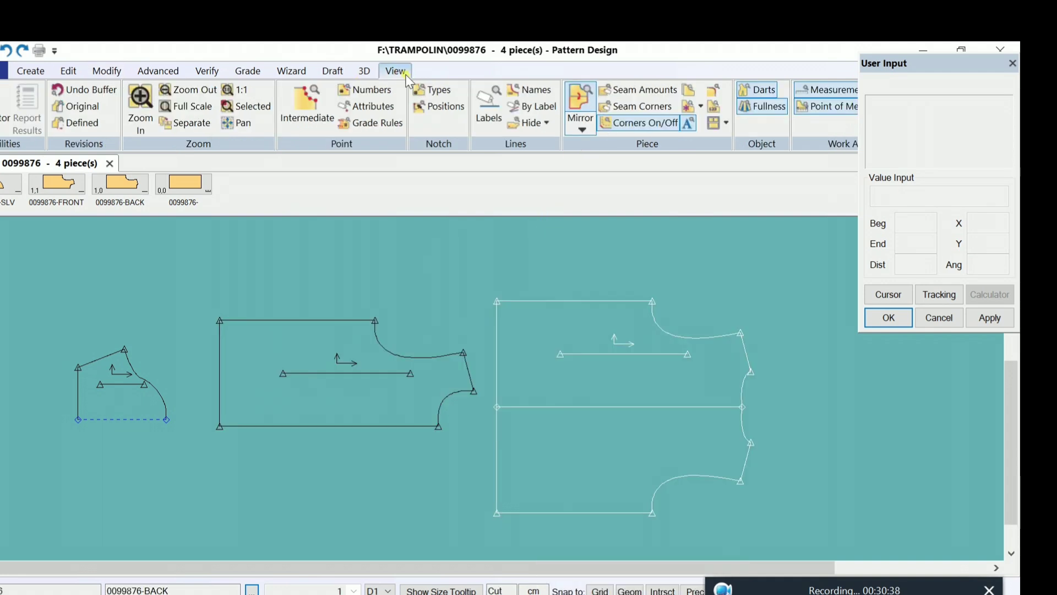
pyautogui.click(582, 129)
pyautogui.click(609, 165)
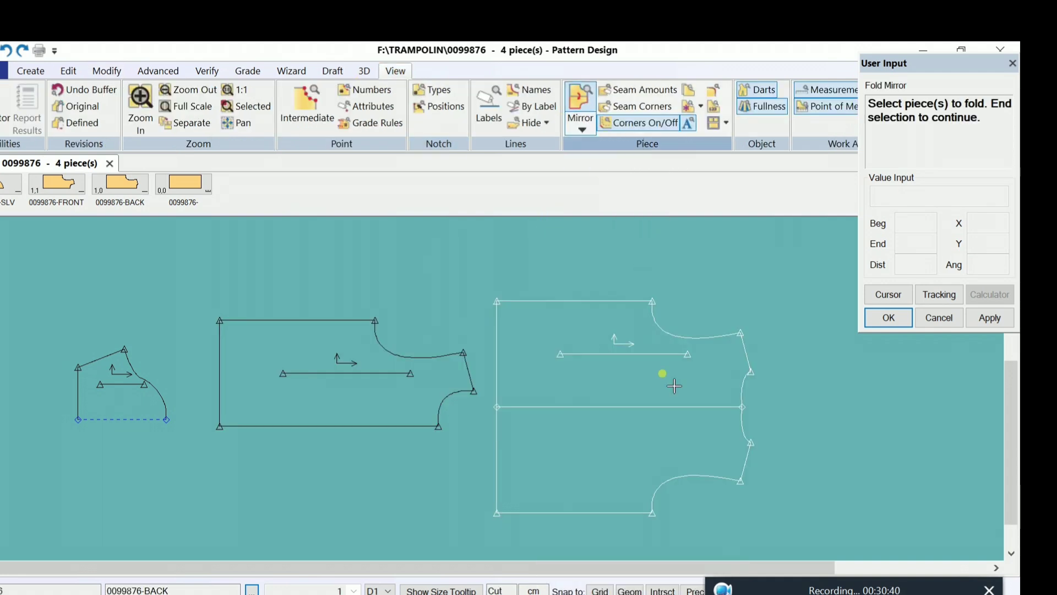
pyautogui.click(652, 401)
pyautogui.rightClick(650, 402)
pyautogui.click(650, 405)
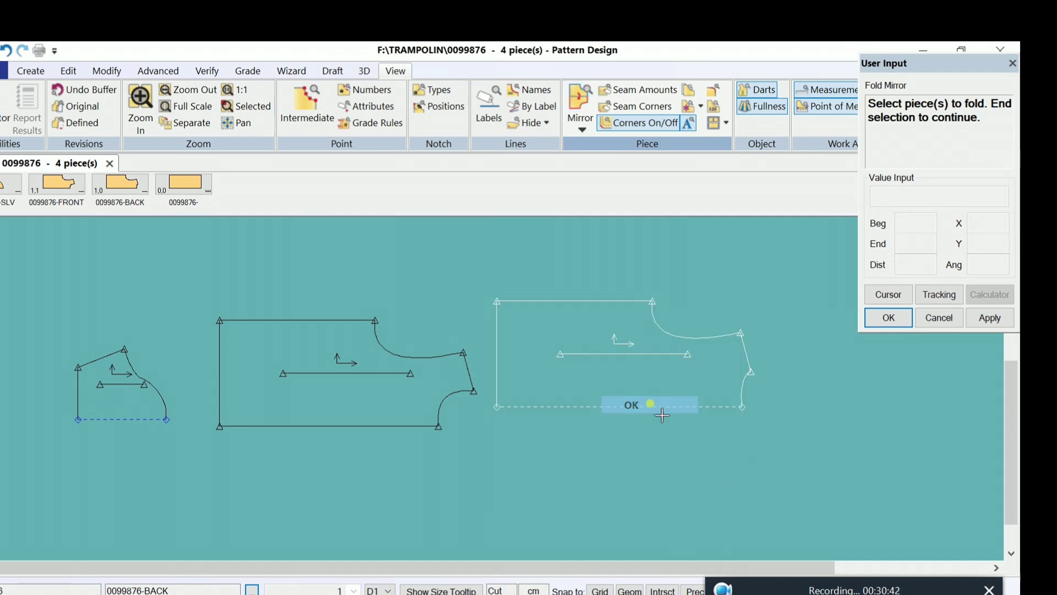
pyautogui.rightClick(705, 260)
pyautogui.click(706, 261)
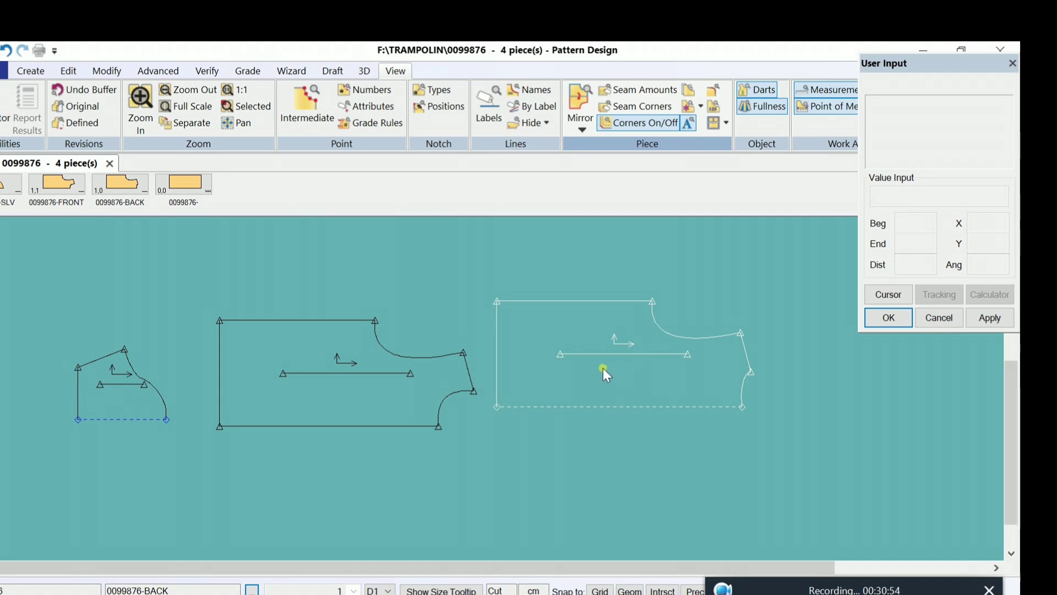
# Step: Rearrange the pieces with SLV placed below BACK and FRONT placed beside BACK
pyautogui.click(552, 366)
pyautogui.click(72, 264)
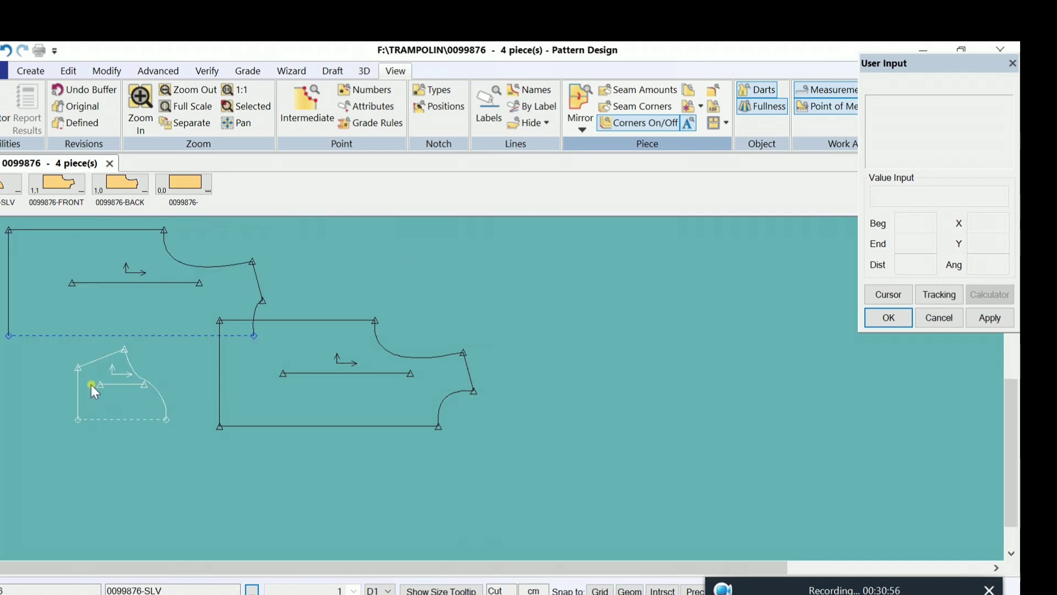
pyautogui.click(92, 388)
pyautogui.click(80, 455)
pyautogui.click(229, 406)
pyautogui.click(415, 414)
pyautogui.click(142, 307)
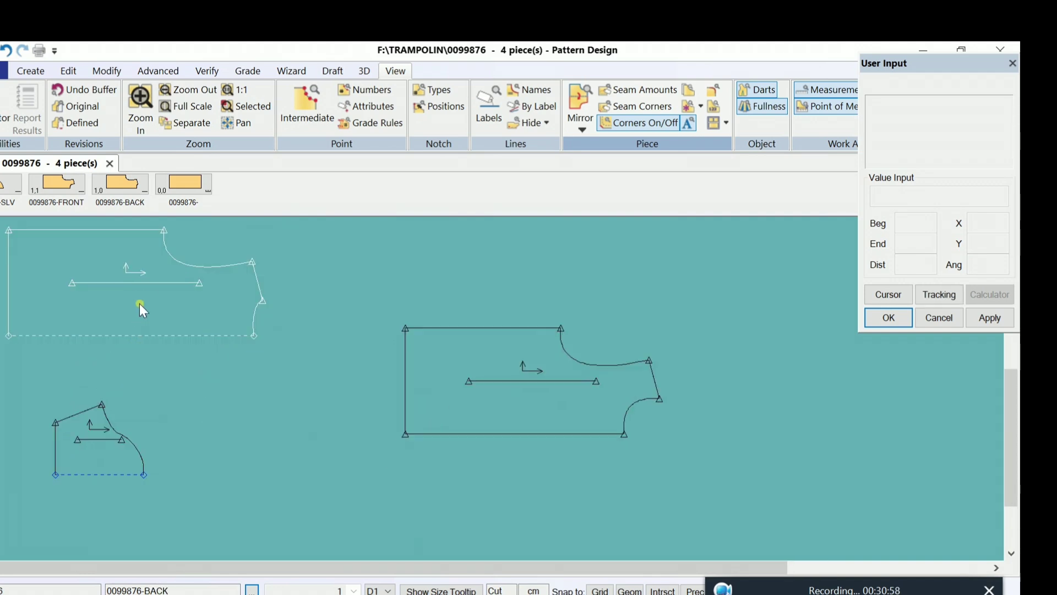
pyautogui.click(133, 348)
pyautogui.click(475, 404)
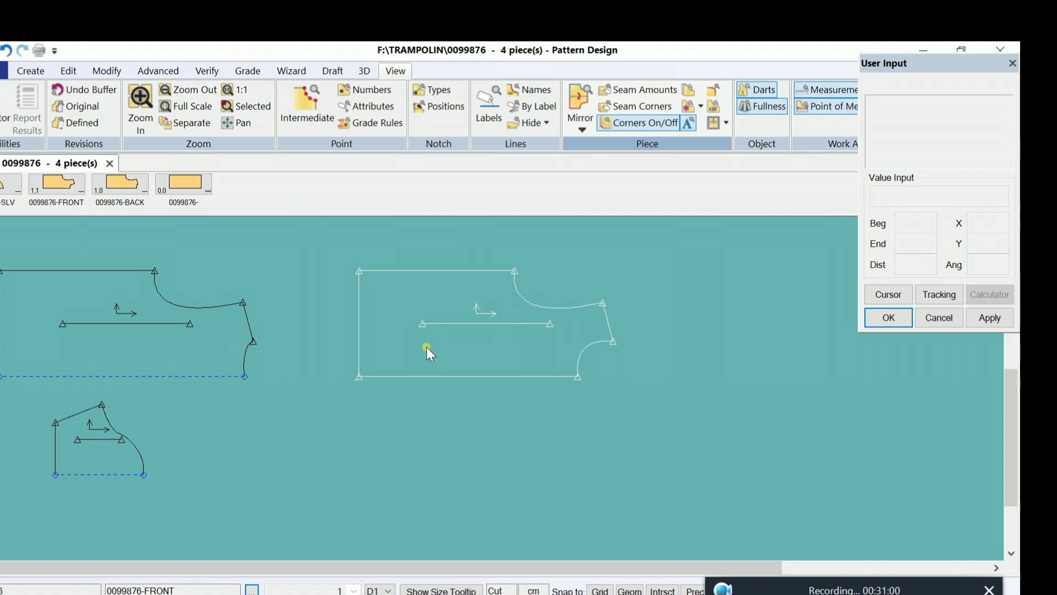
# Step: Dock the User Input window and reposition the FRONT and BACK pieces within the work area
pyautogui.doubleClick(942, 68)
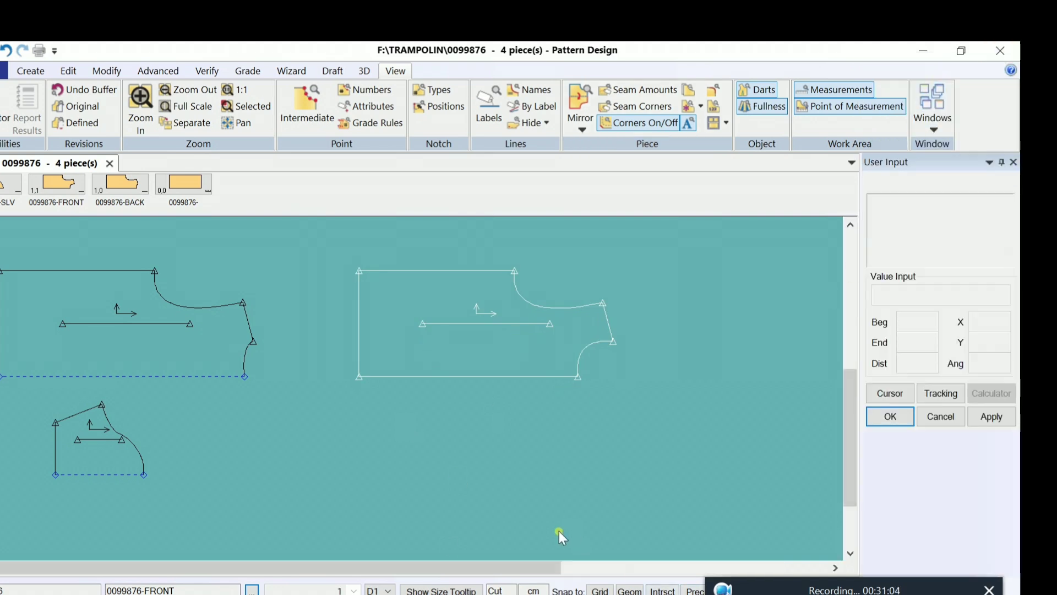
pyautogui.click(432, 508)
pyautogui.click(184, 359)
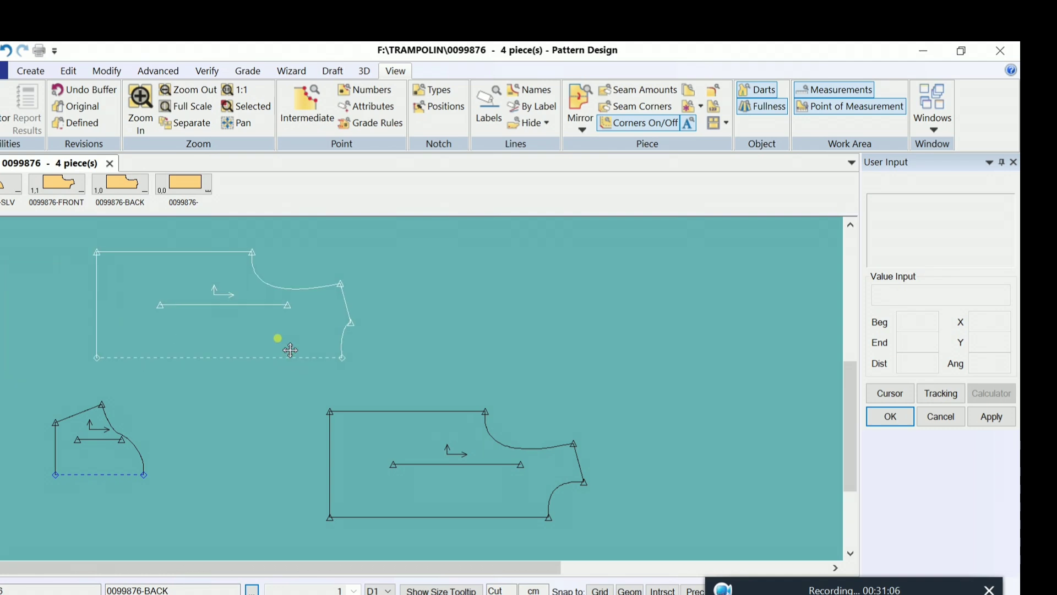
pyautogui.click(240, 353)
pyautogui.click(384, 450)
pyautogui.click(412, 411)
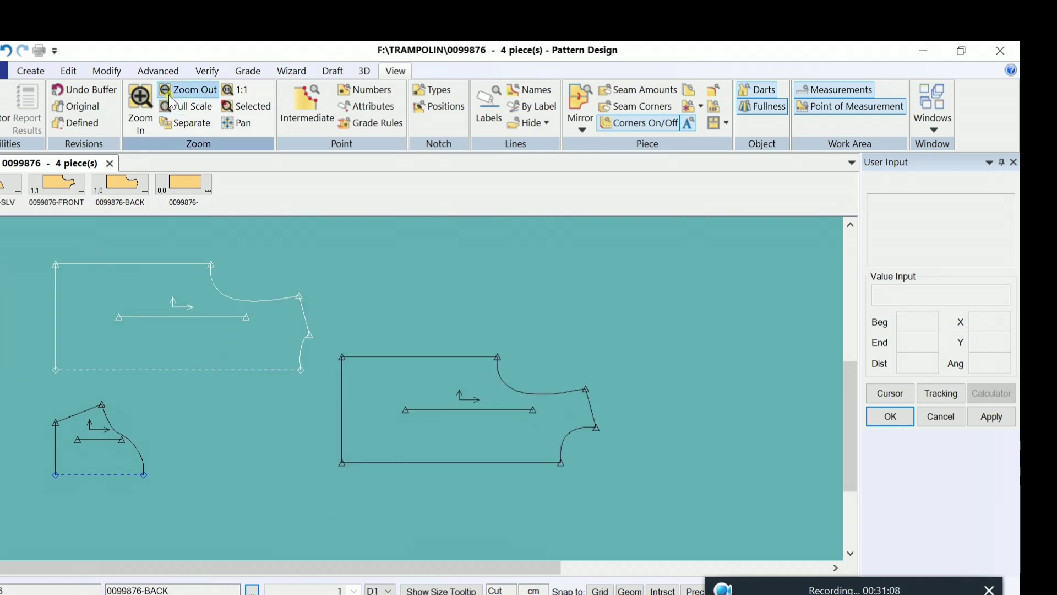
pyautogui.click(160, 71)
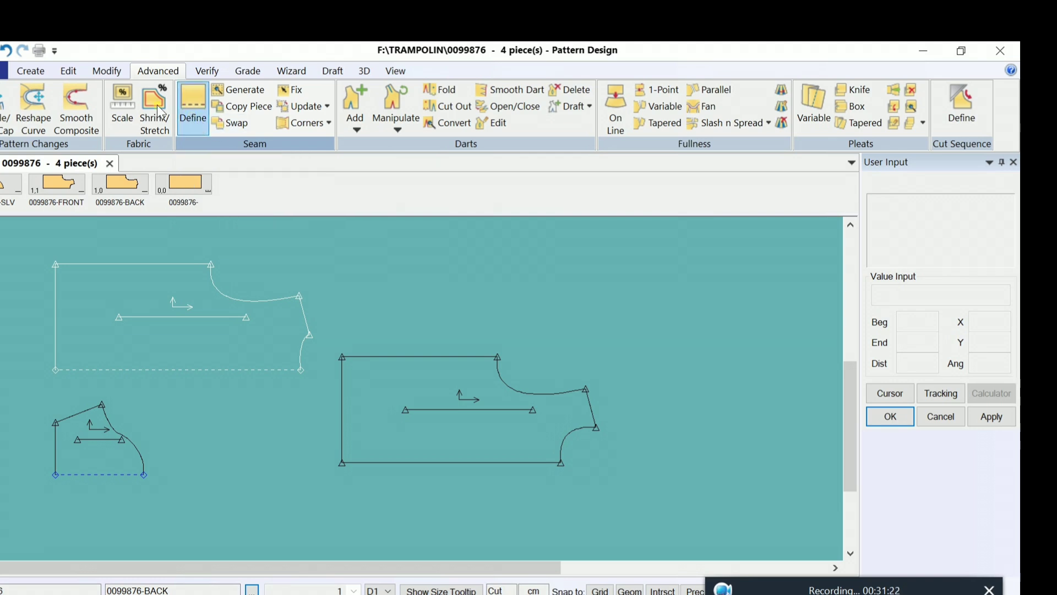
pyautogui.click(36, 74)
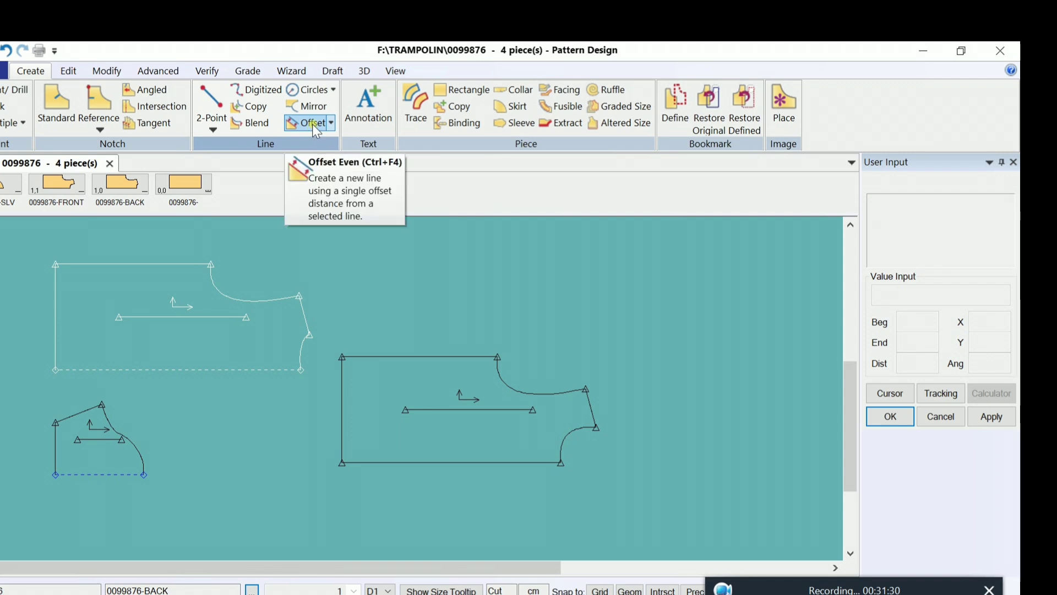
pyautogui.click(212, 128)
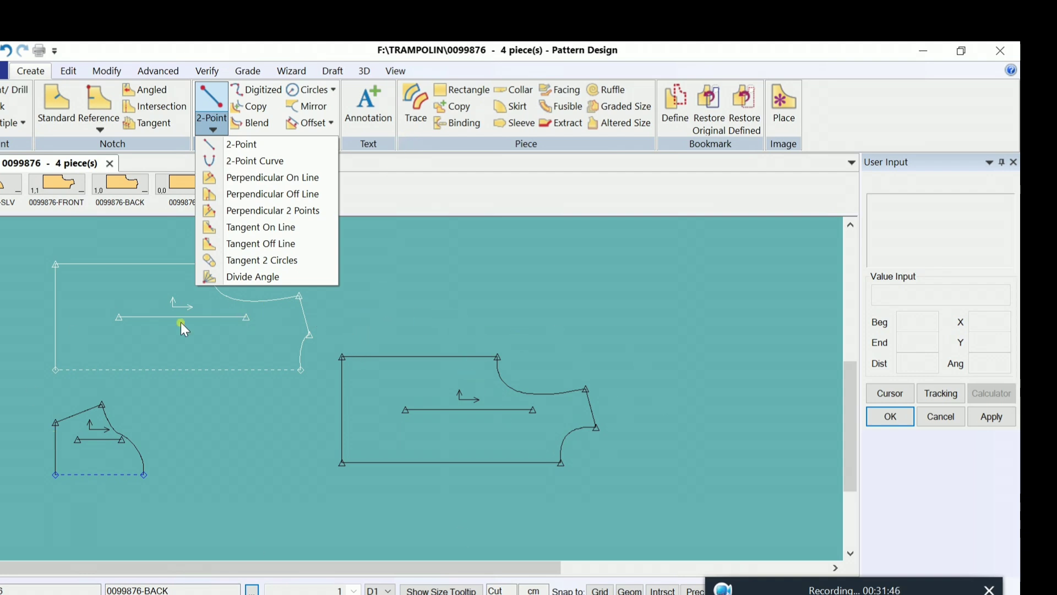
pyautogui.click(294, 341)
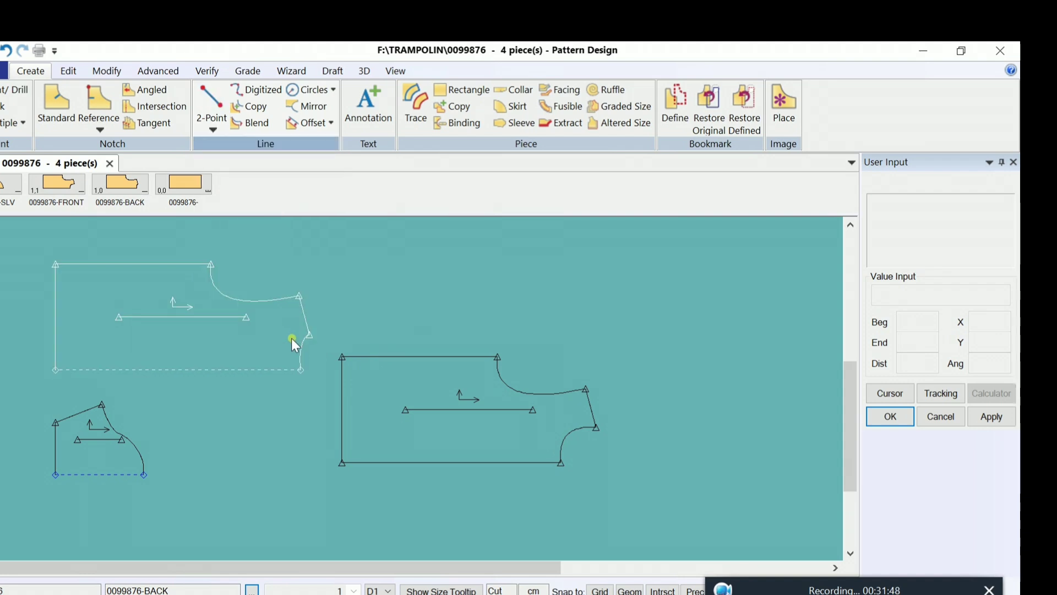
# Step: Move the FRONT piece up beside the BACK piece and nudge BACK slightly lower
pyautogui.moveTo(460, 388); pyautogui.dragTo(496, 353)
pyautogui.moveTo(227, 324); pyautogui.dragTo(224, 328)
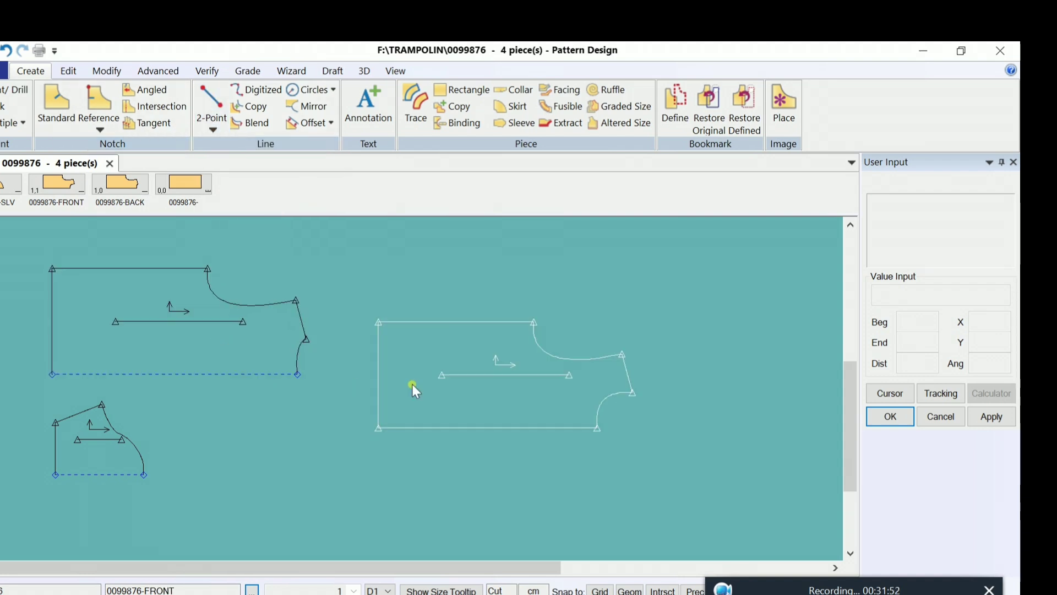
pyautogui.moveTo(412, 376); pyautogui.dragTo(402, 334)
# Step: Define a Manual - Even seam allowance of 1.50 cm on the straight hem edges of the BACK and FRONT pieces
pyautogui.click(167, 74)
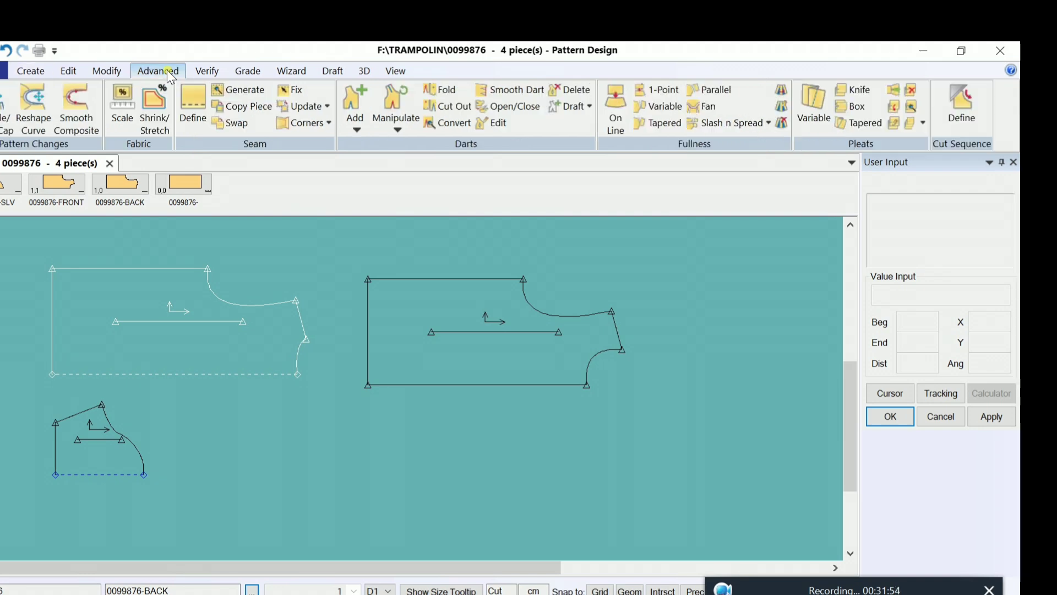
pyautogui.click(196, 113)
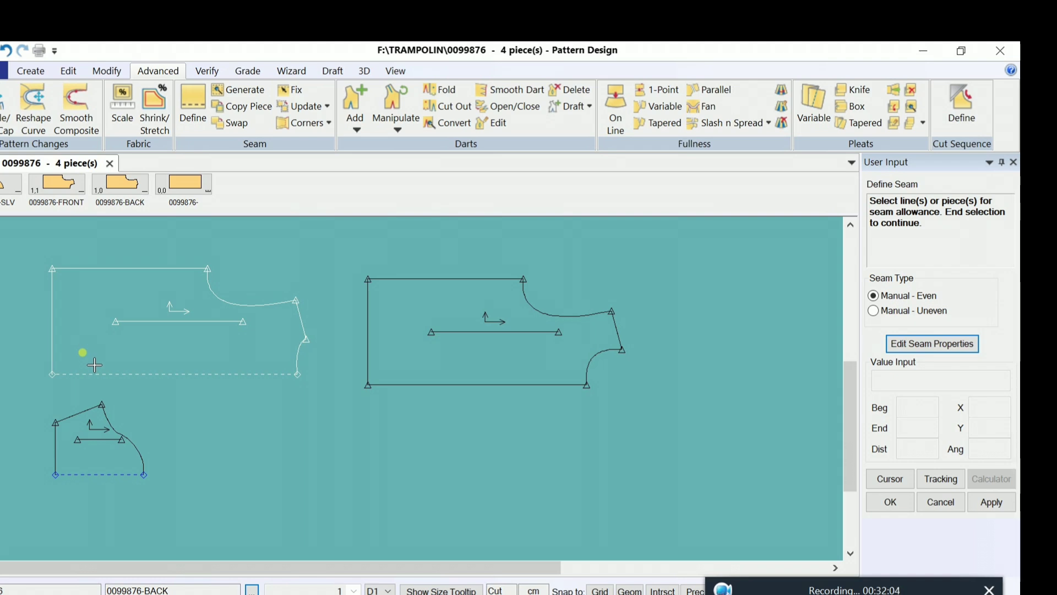
pyautogui.click(66, 344)
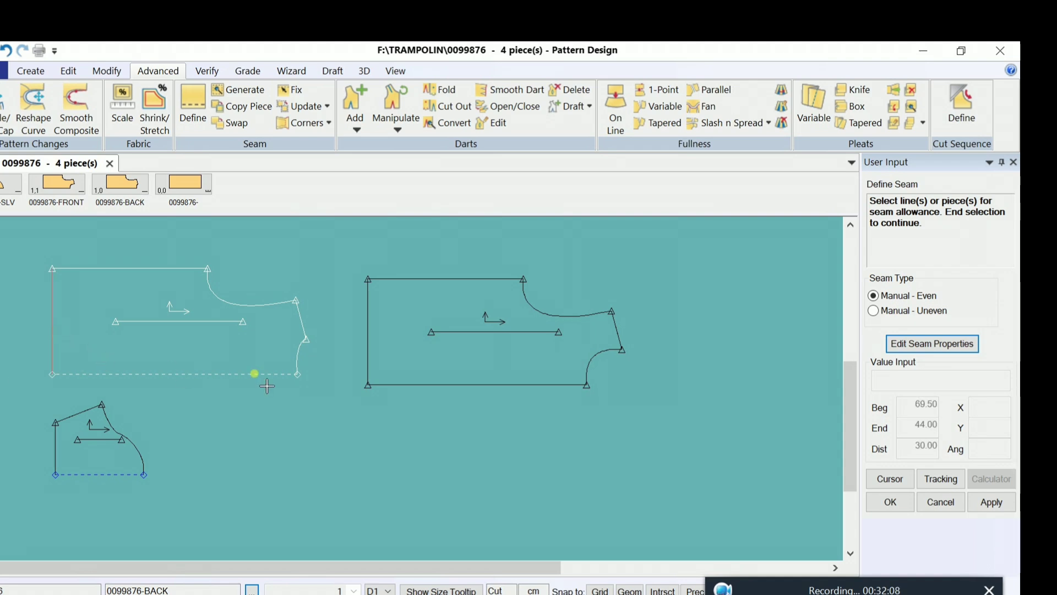
pyautogui.click(373, 344)
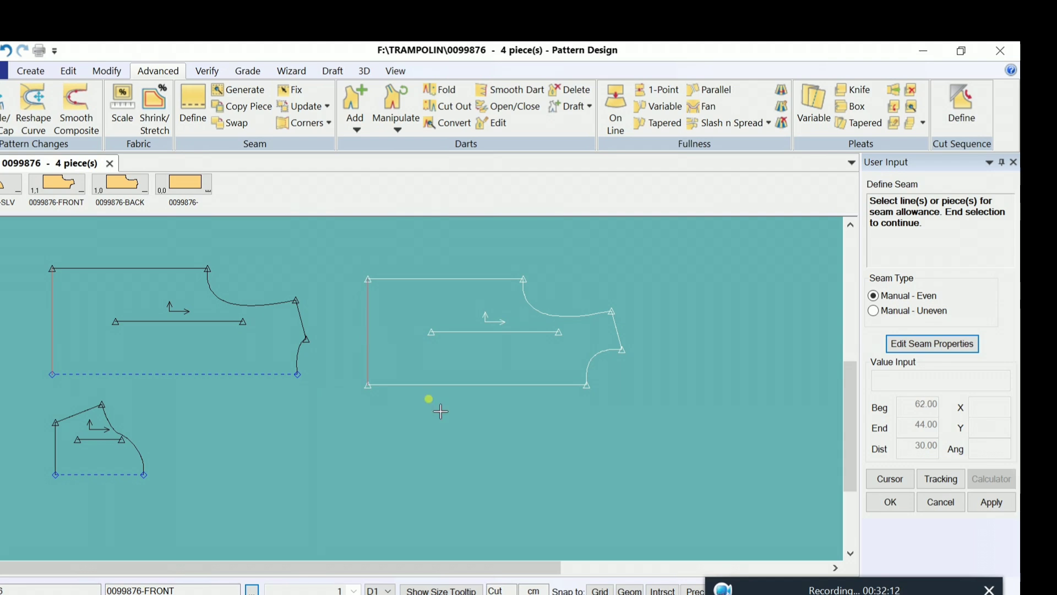
pyautogui.rightClick(324, 500)
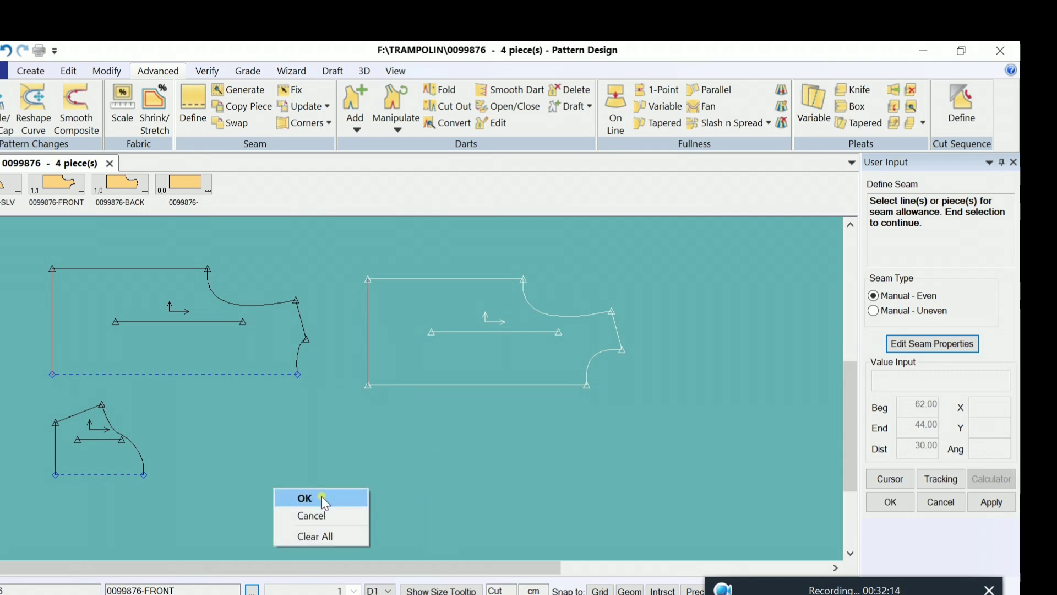
pyautogui.click(321, 497)
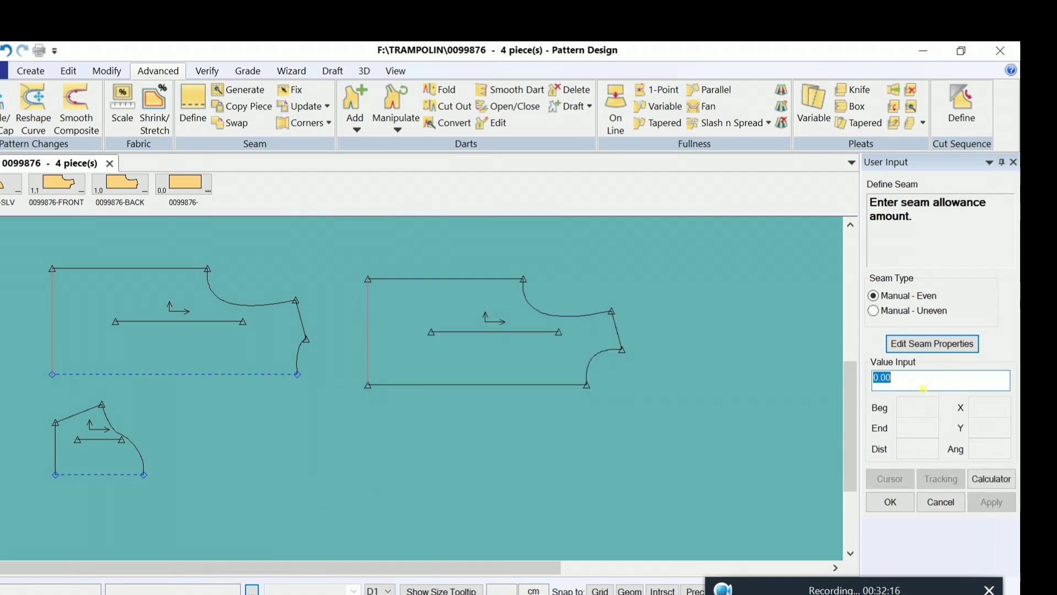
pyautogui.write('1.50')
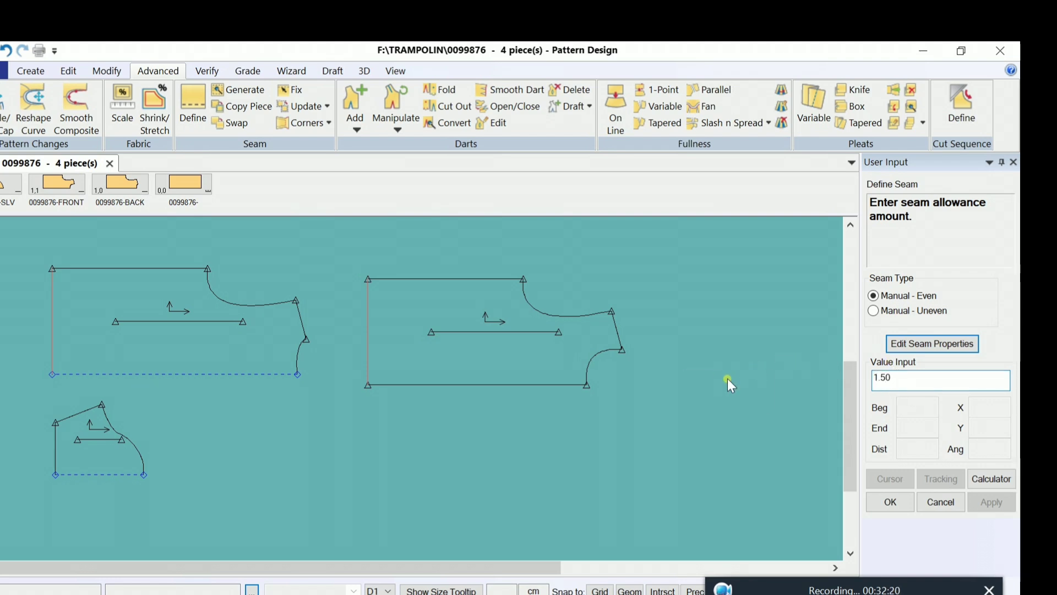
pyautogui.press('Return')
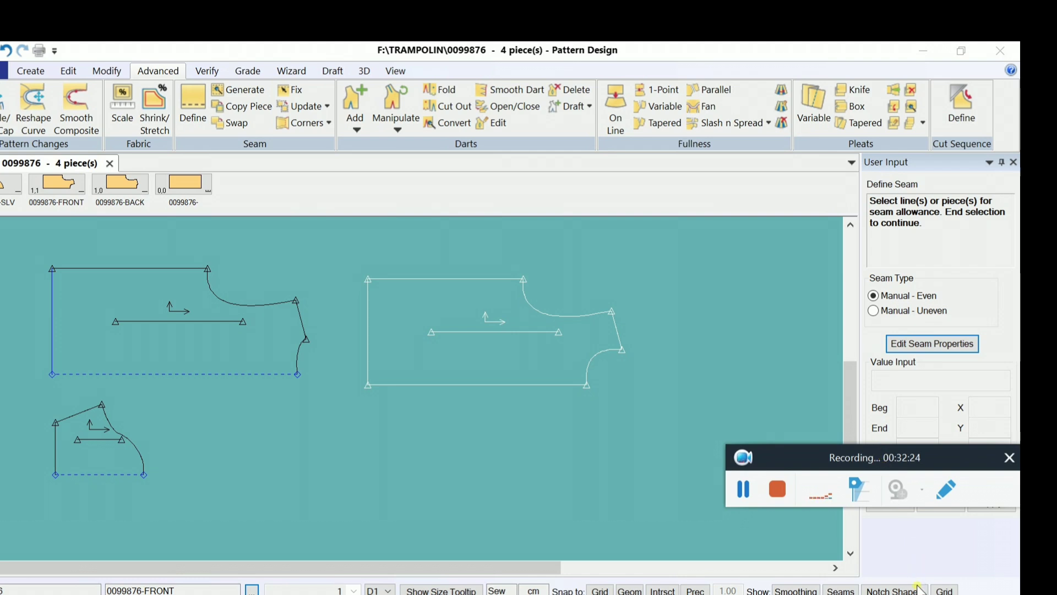
# Step: Turn on the display of seams for the pieces, toggling it off and on again to compare
pyautogui.click(841, 590)
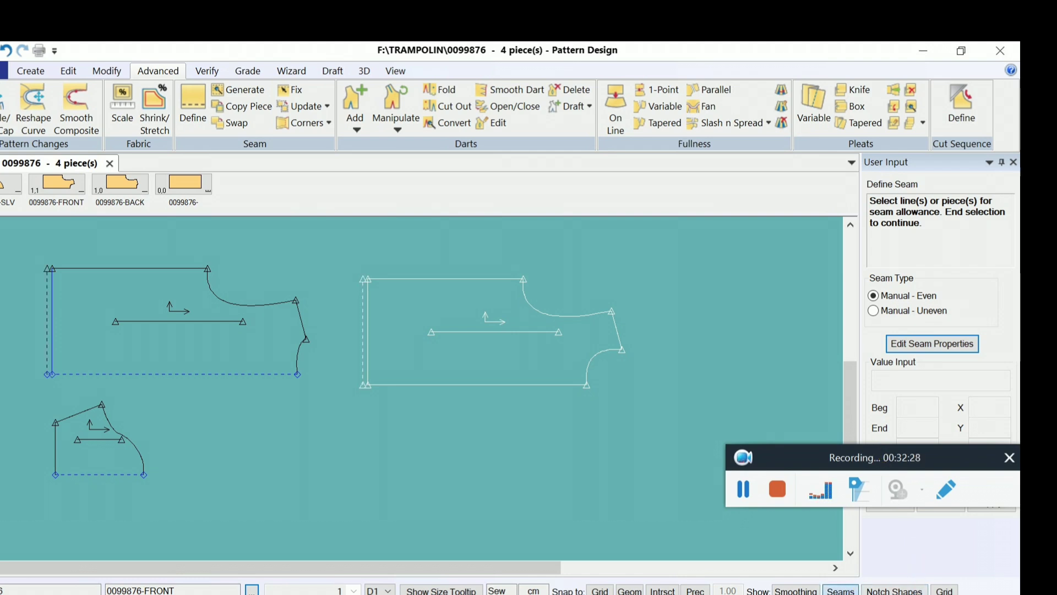
pyautogui.click(841, 590)
pyautogui.click(841, 590)
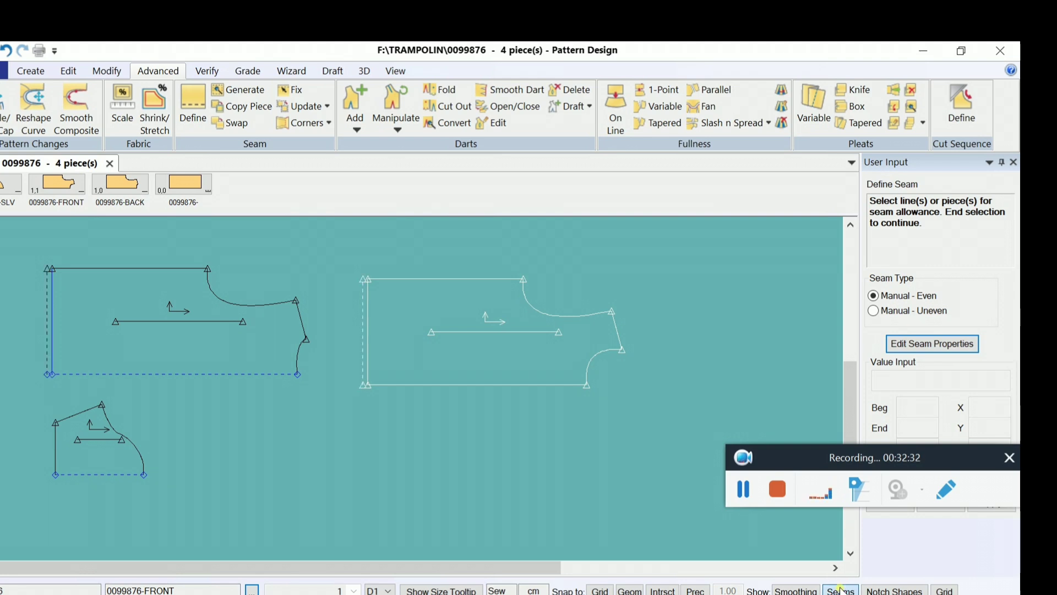
pyautogui.moveTo(867, 469); pyautogui.dragTo(872, 496)
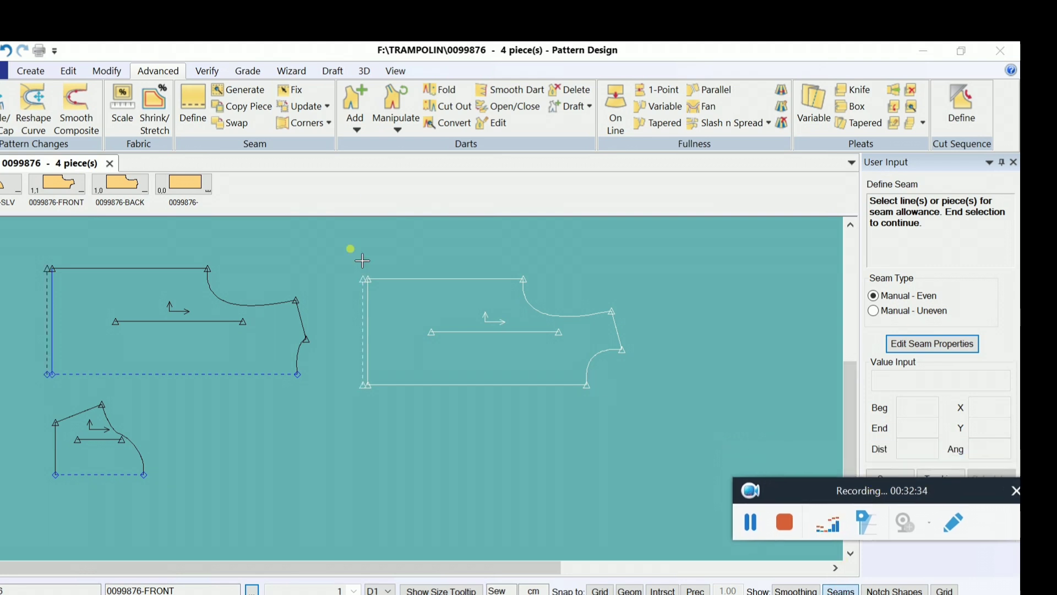
# Step: Define a Manual - Even seam allowance of 1.00 cm on the side, armhole, shoulder and neckline edges of the FRONT and BACK pieces
pyautogui.click(193, 108)
pyautogui.click(173, 285)
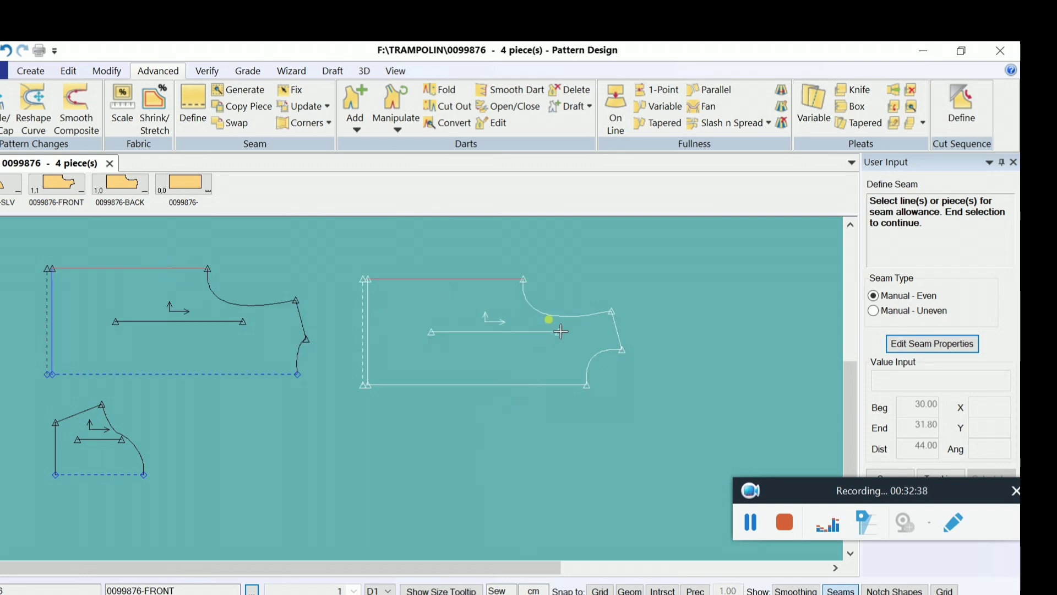
pyautogui.click(549, 317)
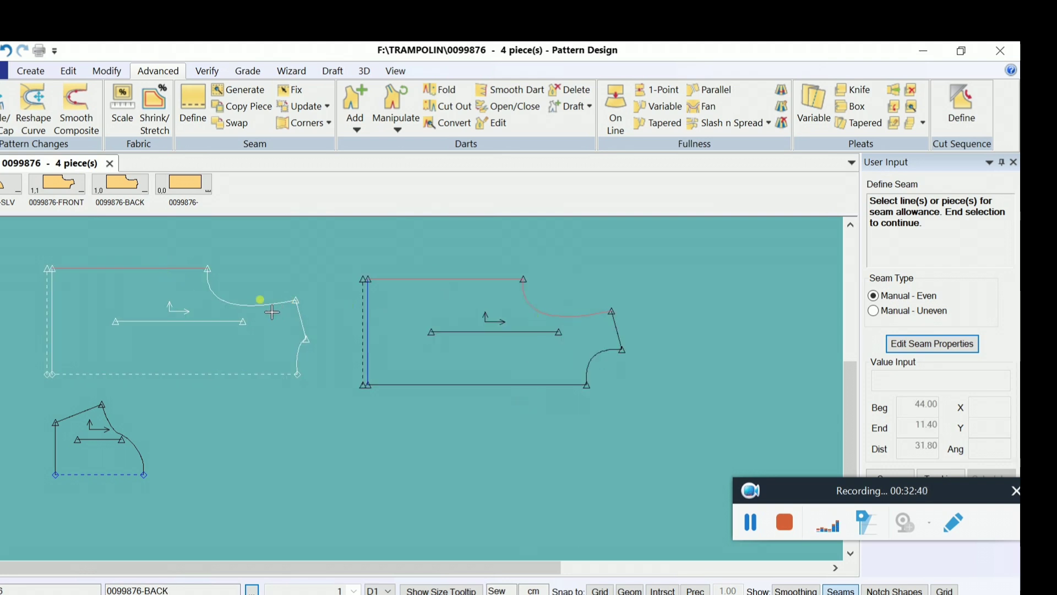
pyautogui.click(627, 341)
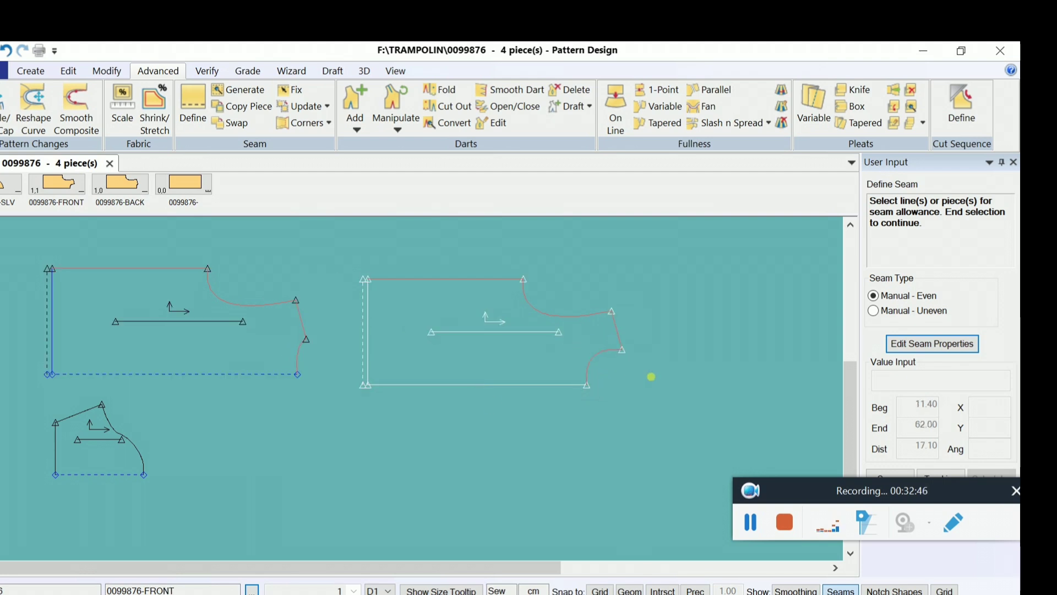
pyautogui.rightClick(691, 309)
pyautogui.click(692, 311)
pyautogui.write('1')
pyautogui.rightClick(674, 299)
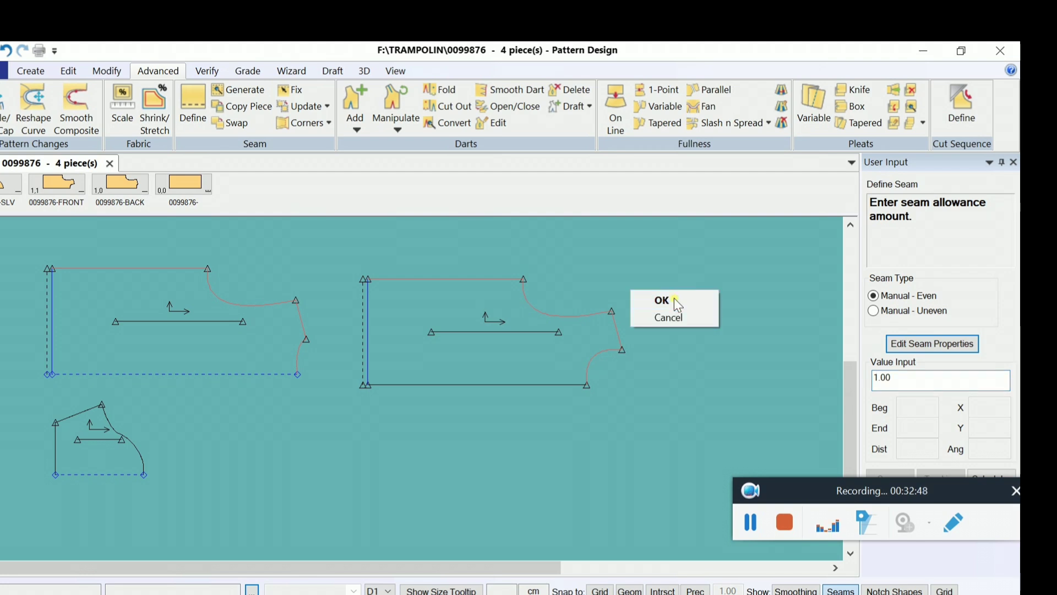
pyautogui.click(673, 299)
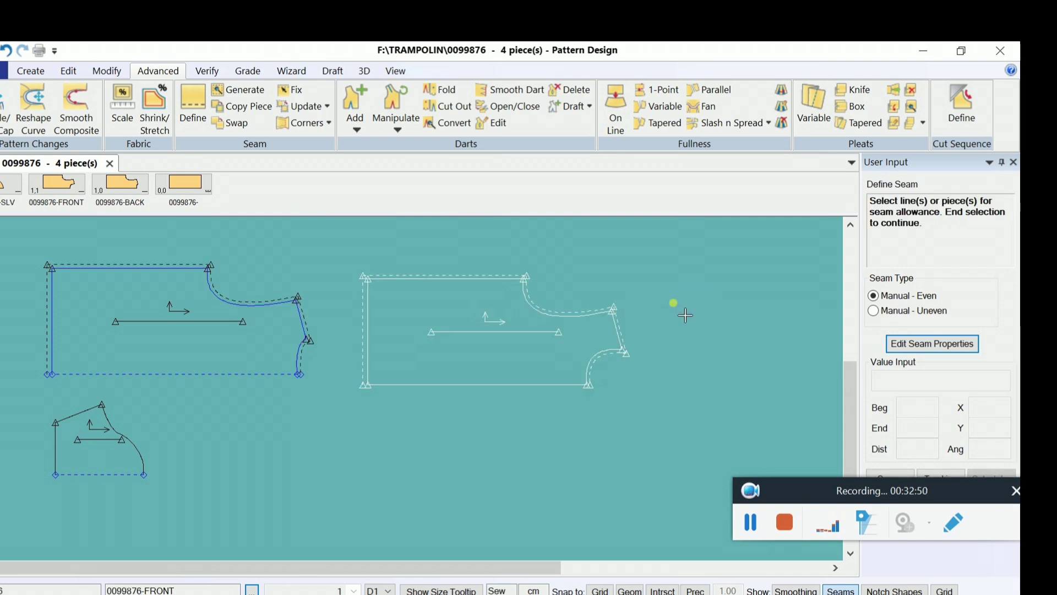
# Step: Define a Manual - Even seam allowance on the straight hem edge of the SLV piece
pyautogui.click(69, 459)
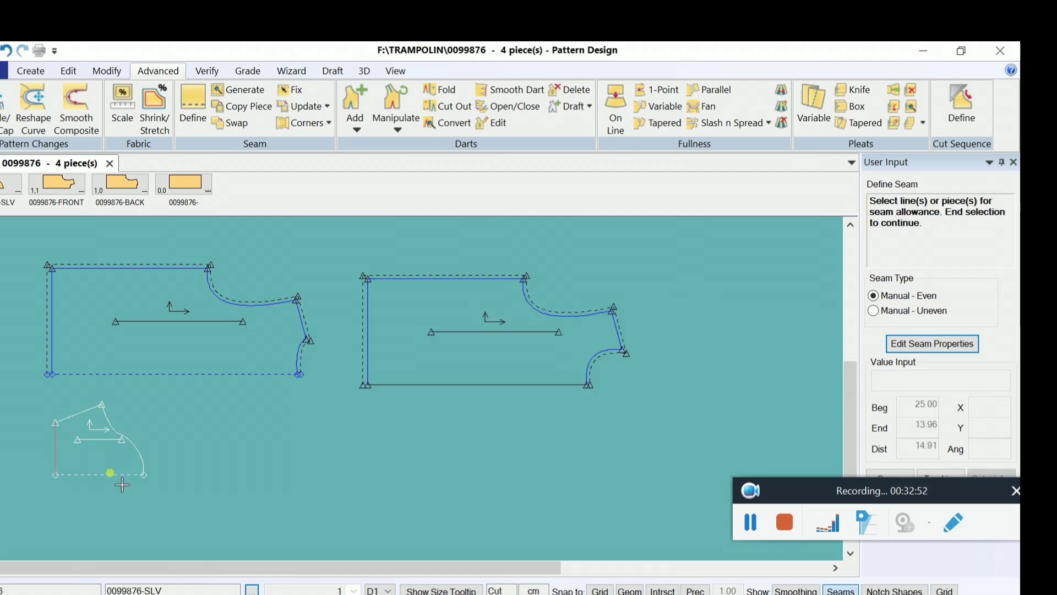
pyautogui.rightClick(215, 420)
pyautogui.click(215, 421)
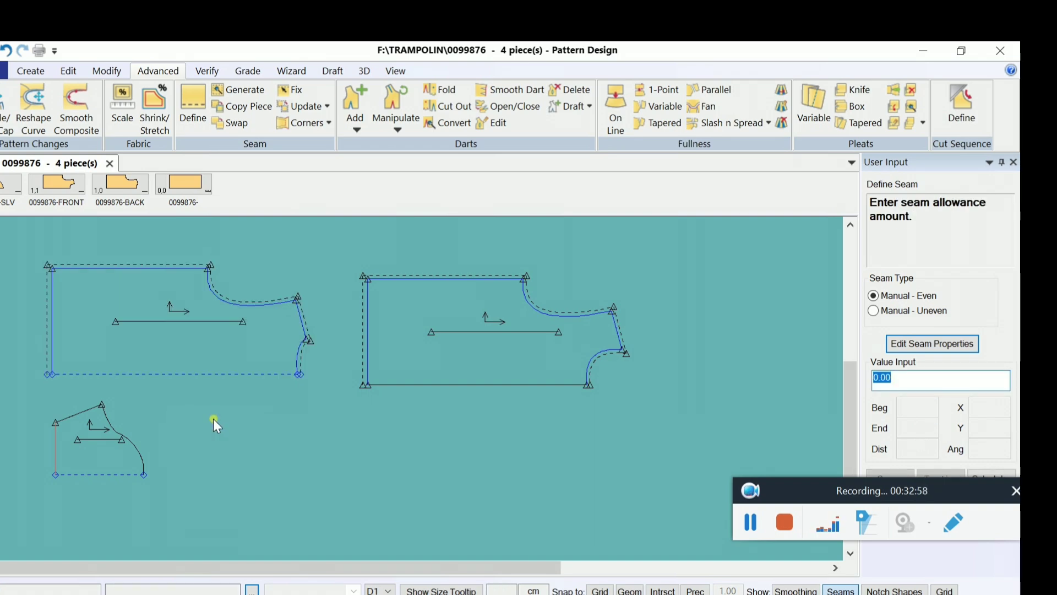
pyautogui.write('1')
pyautogui.rightClick(188, 421)
pyautogui.click(189, 421)
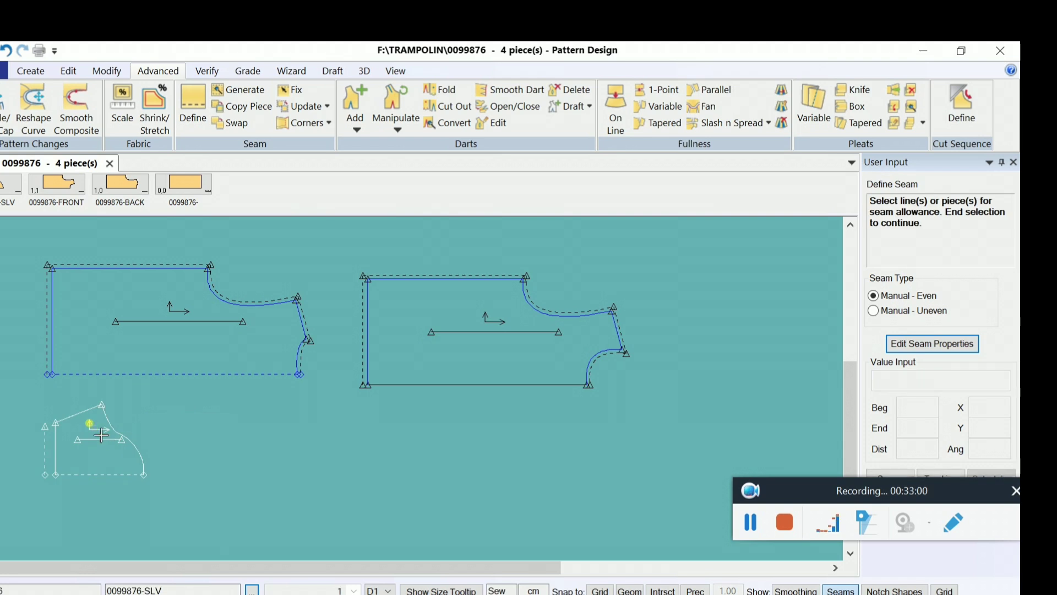
# Step: Define a 1 cm even seam allowance on the SLV piece's underarm edge and sleeve cap curve, and finish the seam definition
pyautogui.rightClick(199, 418)
pyautogui.click(199, 419)
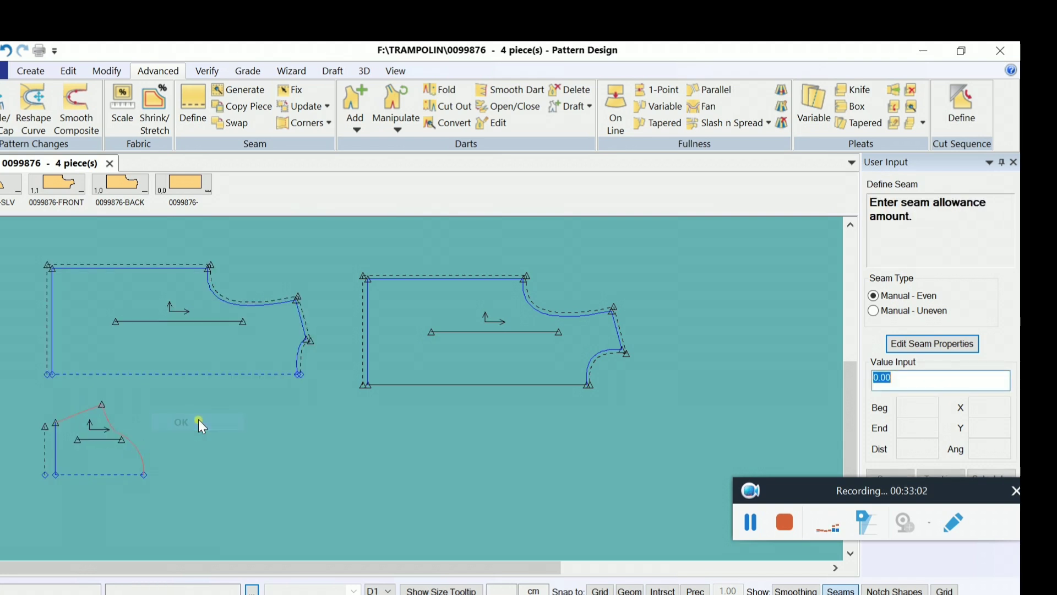
pyautogui.write('1')
pyautogui.rightClick(200, 417)
pyautogui.click(201, 417)
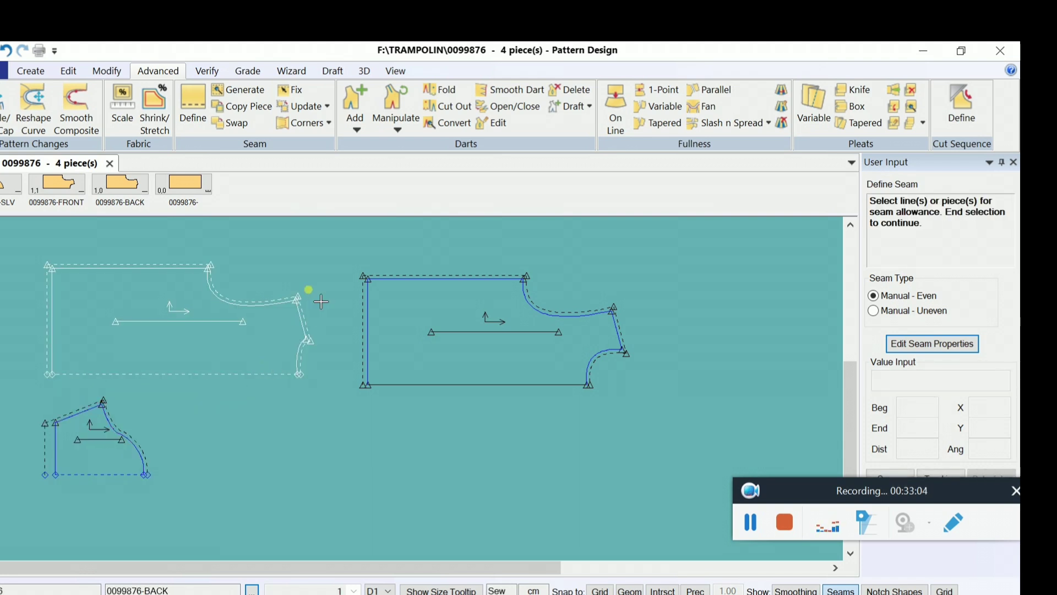
pyautogui.rightClick(313, 269)
pyautogui.click(314, 272)
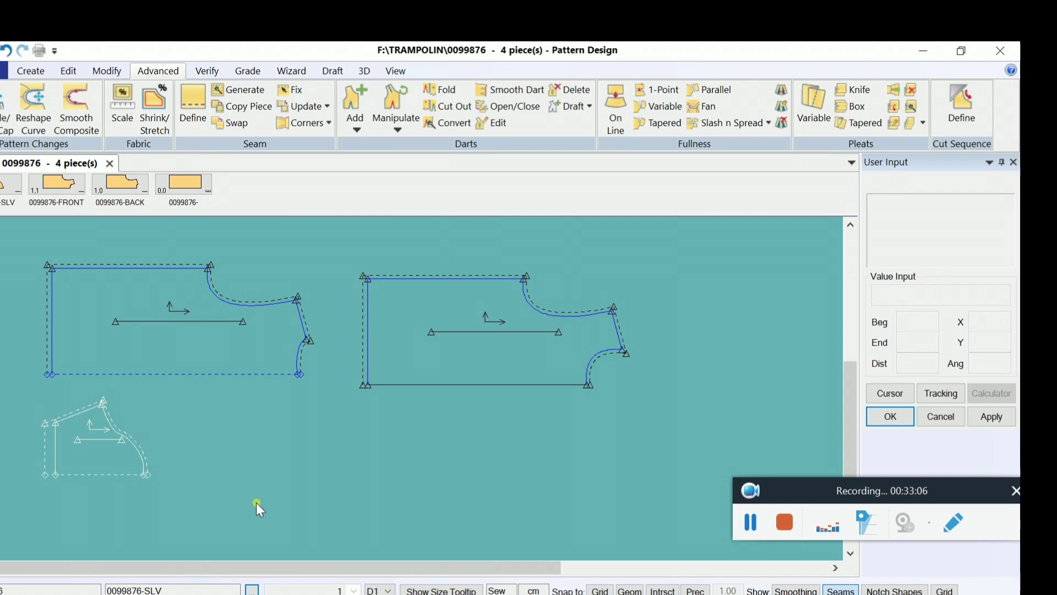
# Step: Reposition the BACK, FRONT and SLV pieces in the work area, spacing SLV farther below BACK
pyautogui.moveTo(228, 336); pyautogui.dragTo(219, 331)
pyautogui.moveTo(422, 357); pyautogui.dragTo(404, 343)
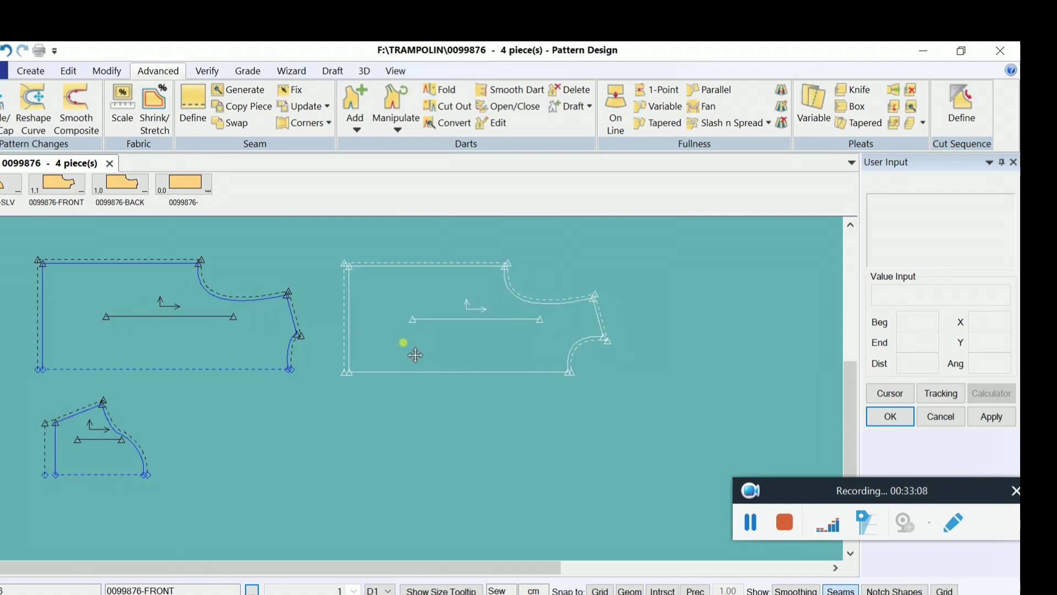
pyautogui.scroll(1, 334, 406)
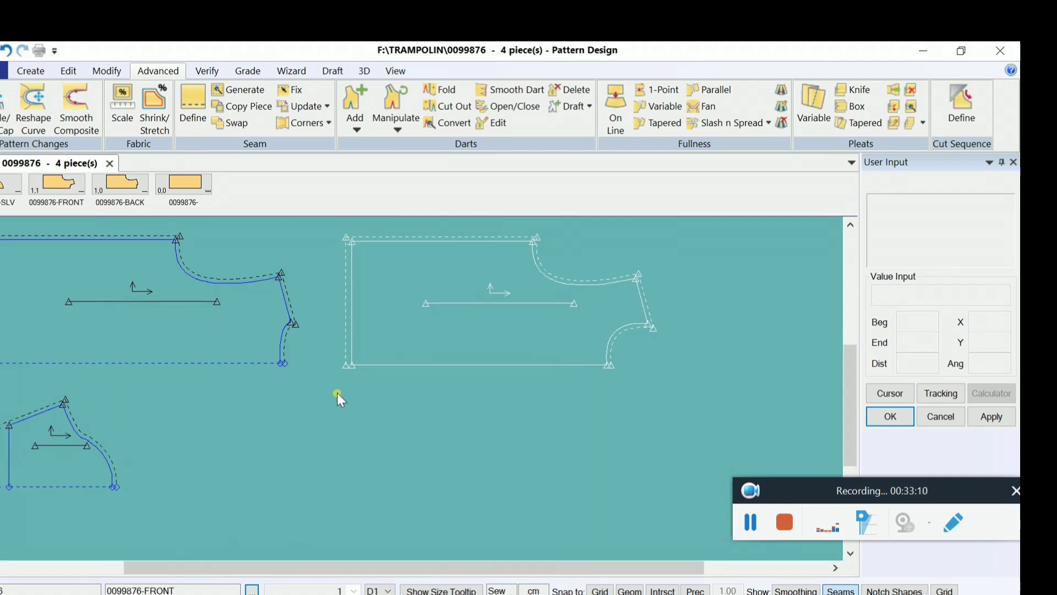
pyautogui.moveTo(36, 458); pyautogui.dragTo(94, 531)
pyautogui.moveTo(150, 357); pyautogui.dragTo(147, 387)
pyautogui.moveTo(387, 331); pyautogui.dragTo(402, 378)
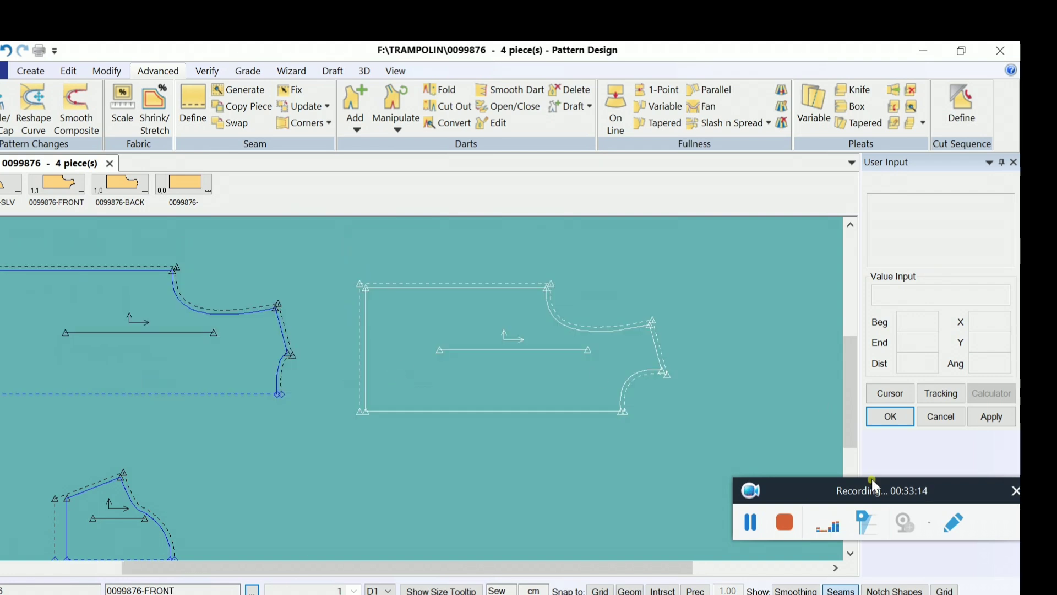
# Step: Set the seam allowance on the FRONT piece's straight side edge to 0 with a Manual - Even seam
pyautogui.click(191, 106)
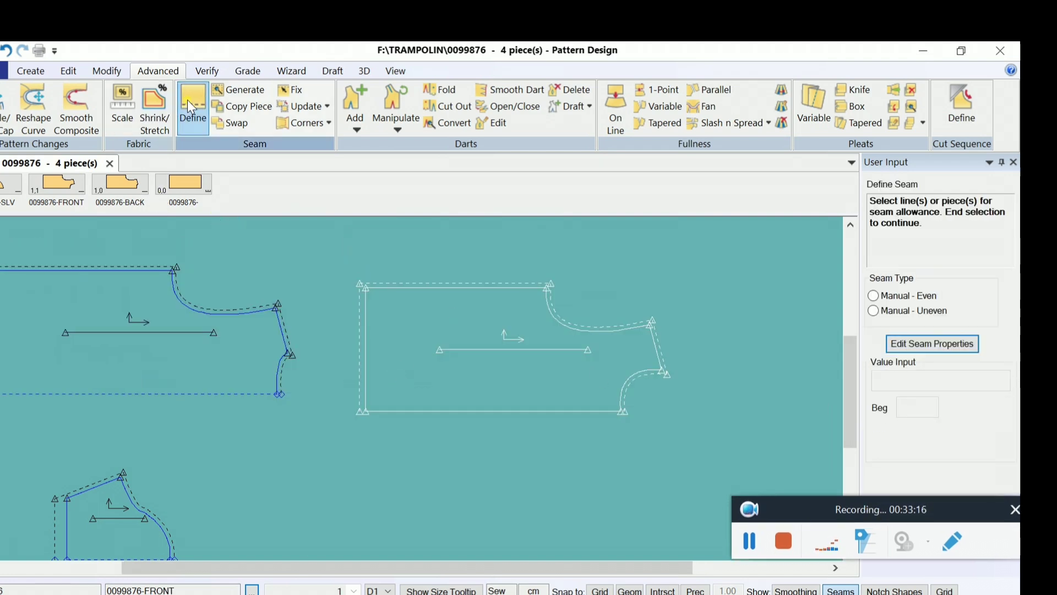
pyautogui.scroll(1, 602, 315)
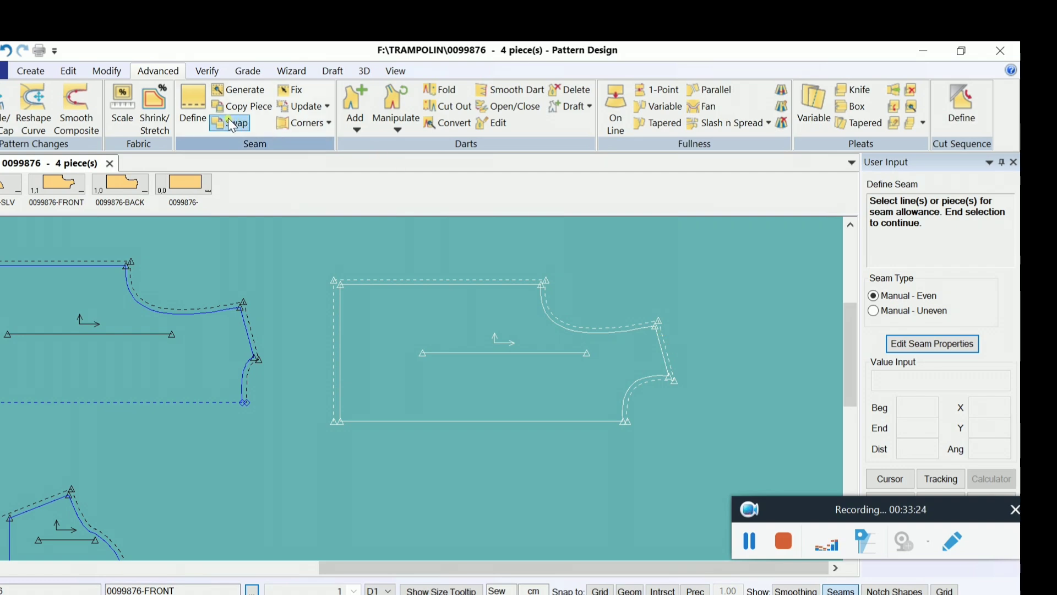
pyautogui.click(203, 112)
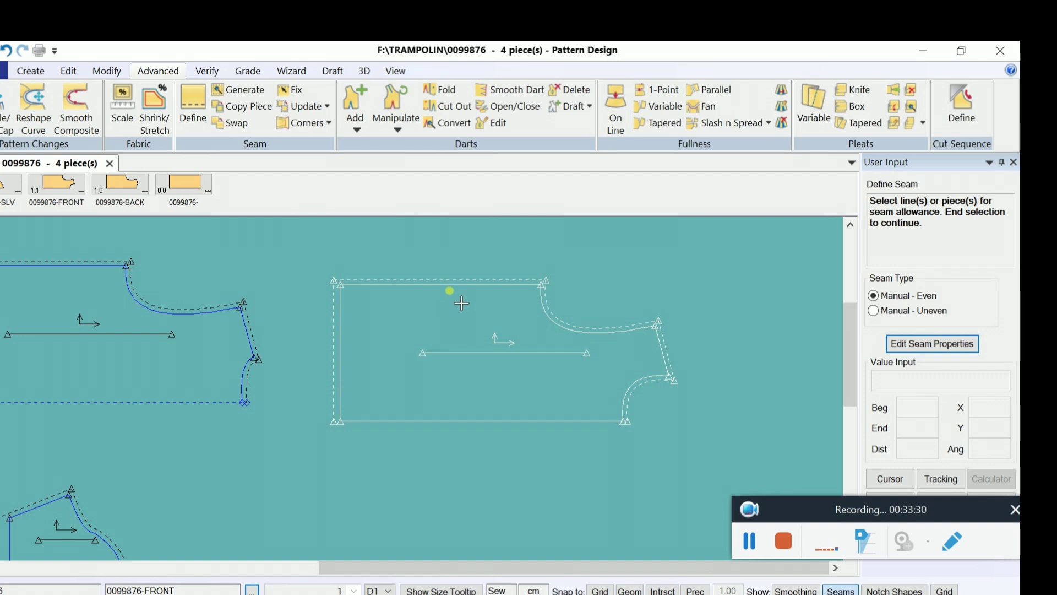
pyautogui.scroll(-1, 461, 303)
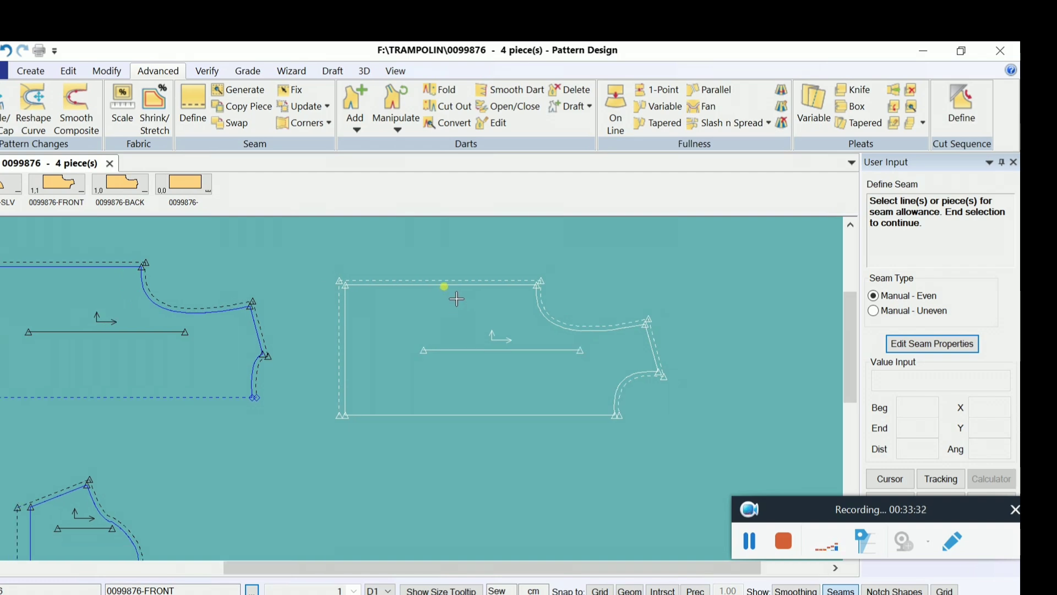
pyautogui.click(447, 287)
pyautogui.rightClick(465, 314)
pyautogui.click(441, 307)
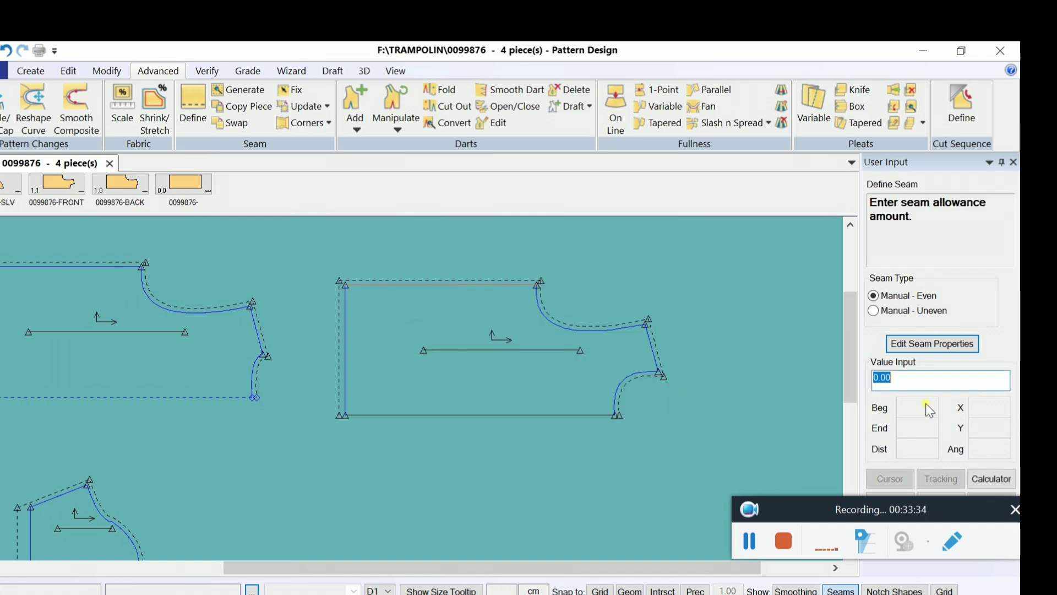
pyautogui.rightClick(650, 286)
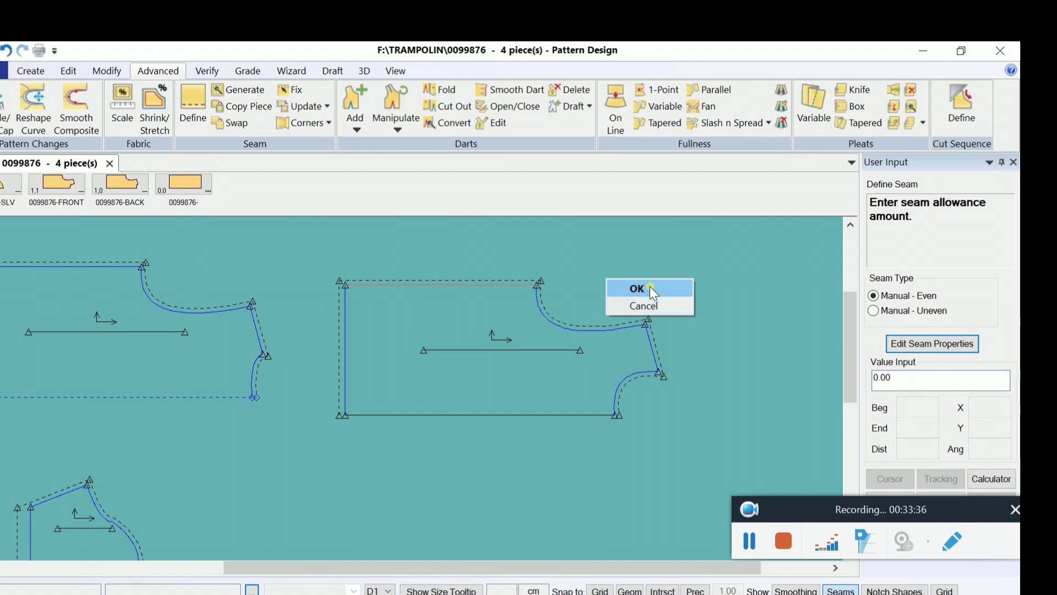
pyautogui.click(651, 286)
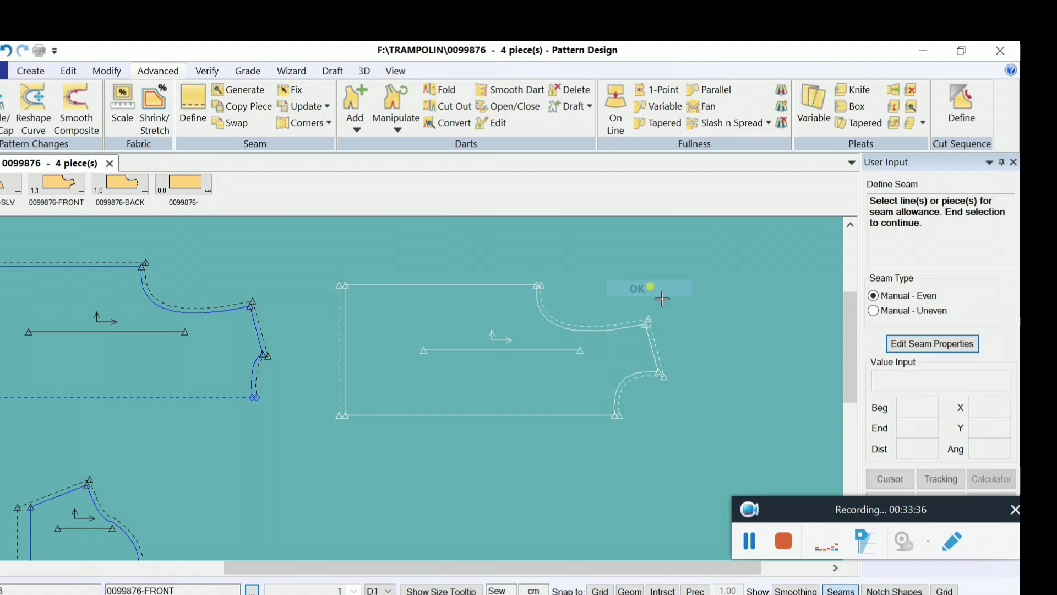
# Step: Restore the 1 cm even seam allowance on the FRONT piece's straight side edge and end the seam definition
pyautogui.click(417, 302)
pyautogui.rightClick(419, 301)
pyautogui.click(420, 302)
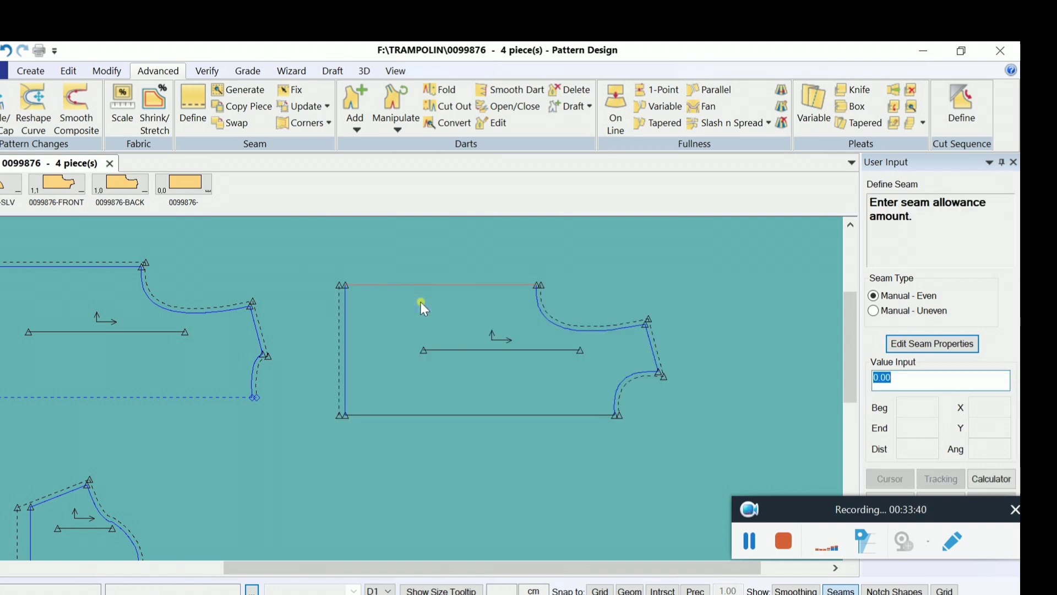
pyautogui.rightClick(421, 302)
pyautogui.click(425, 304)
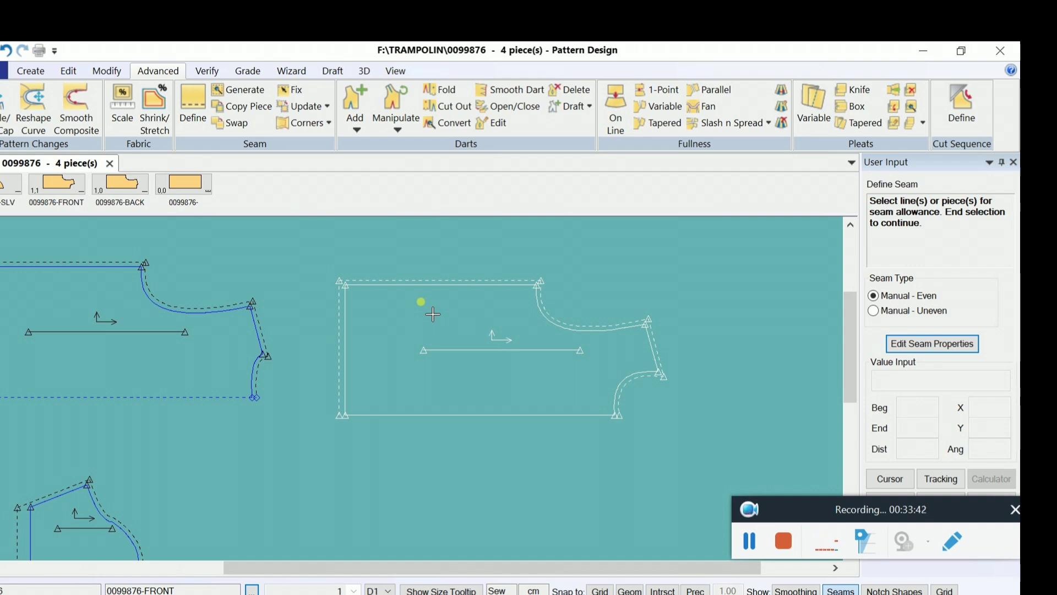
pyautogui.click(865, 515)
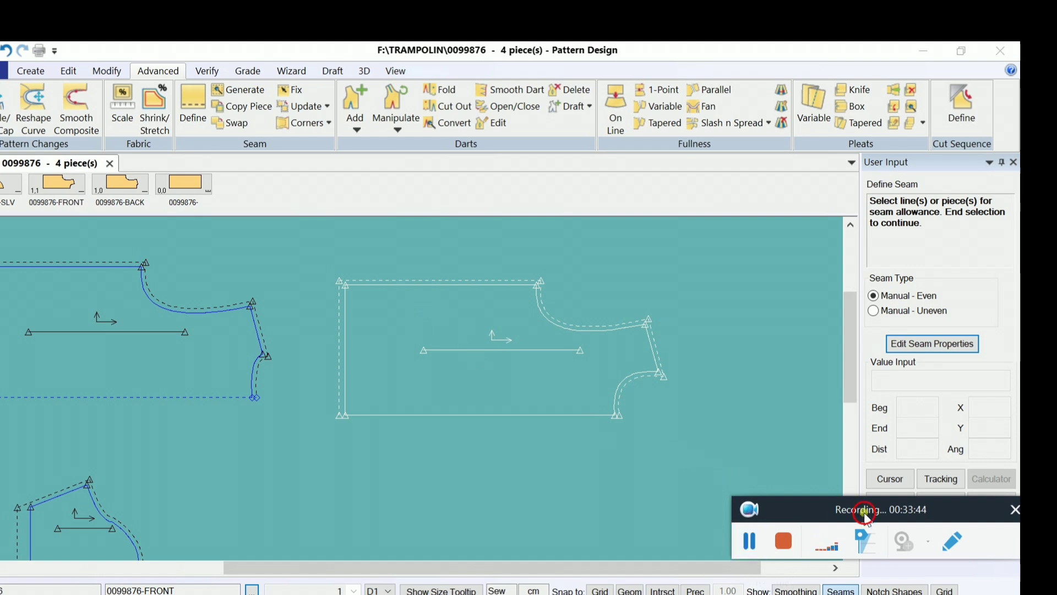
pyautogui.moveTo(865, 515); pyautogui.dragTo(860, 557)
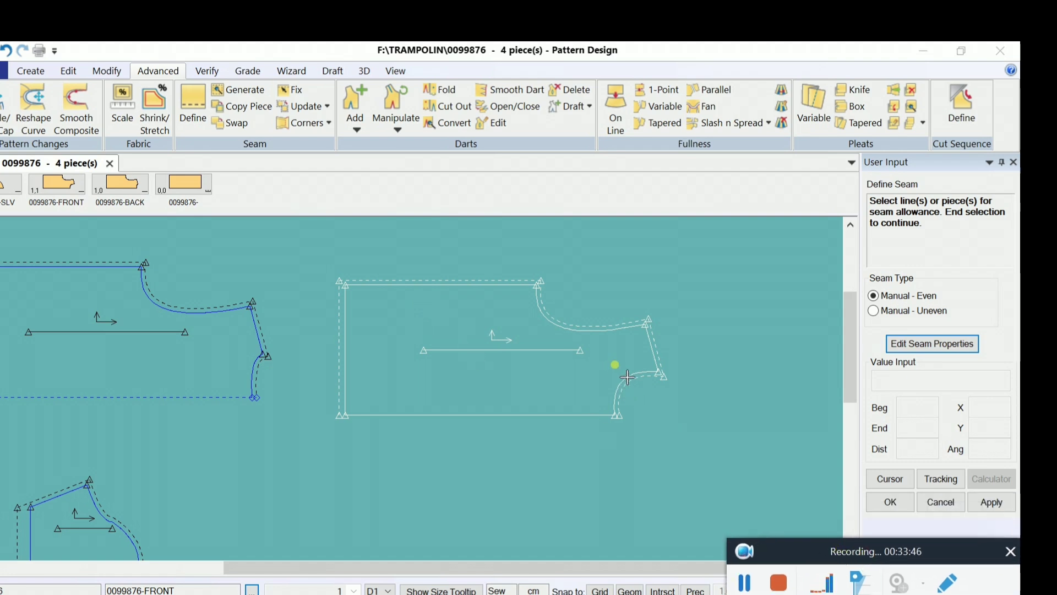
pyautogui.rightClick(742, 306)
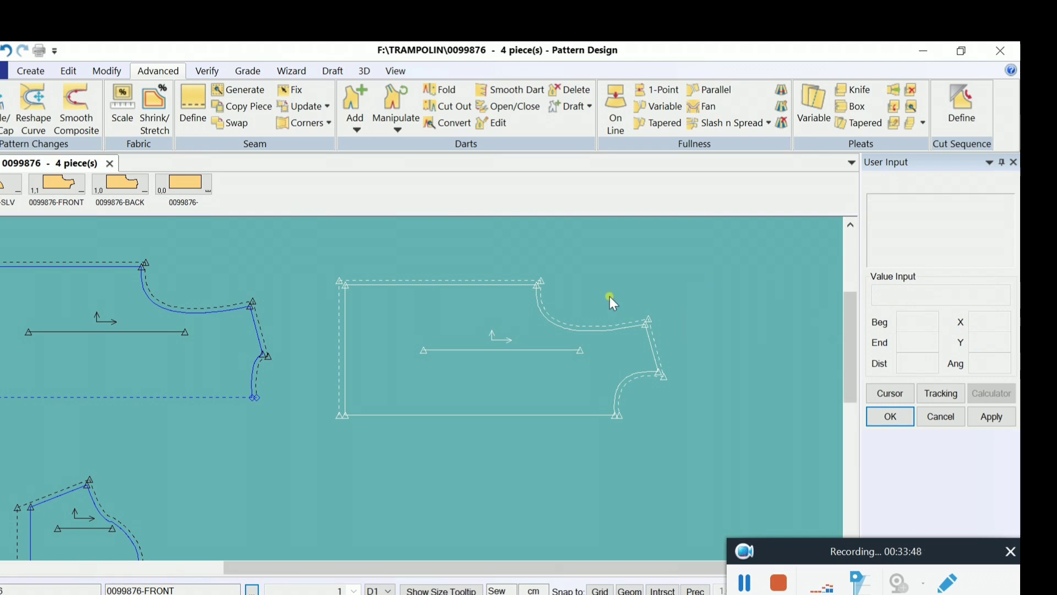
# Step: Define a Manual - Uneven seam allowance of 2 cm at the underarm point of the FRONT piece's armhole curve
pyautogui.click(194, 112)
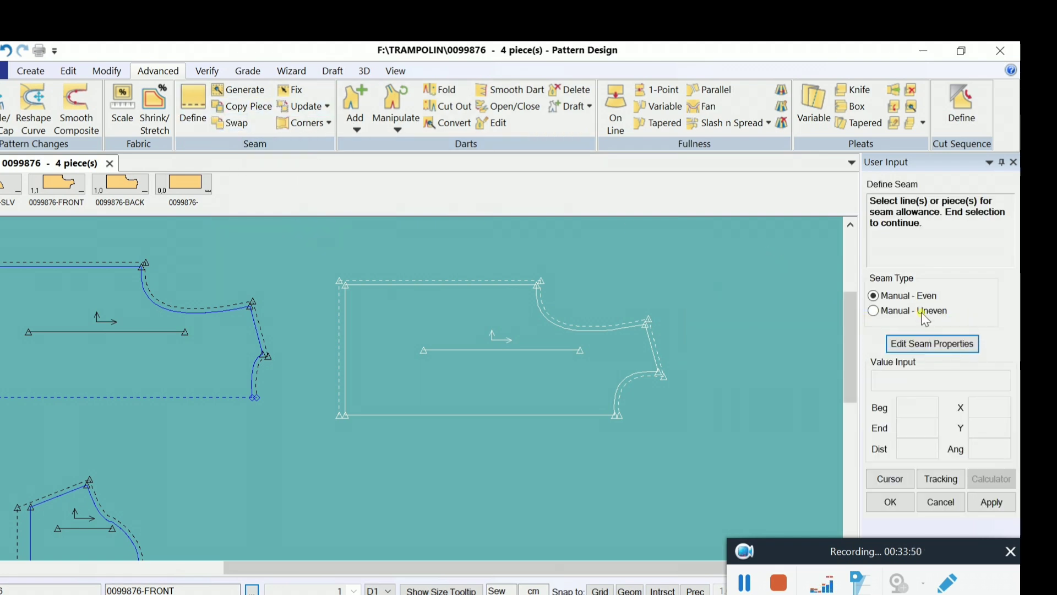
pyautogui.click(920, 312)
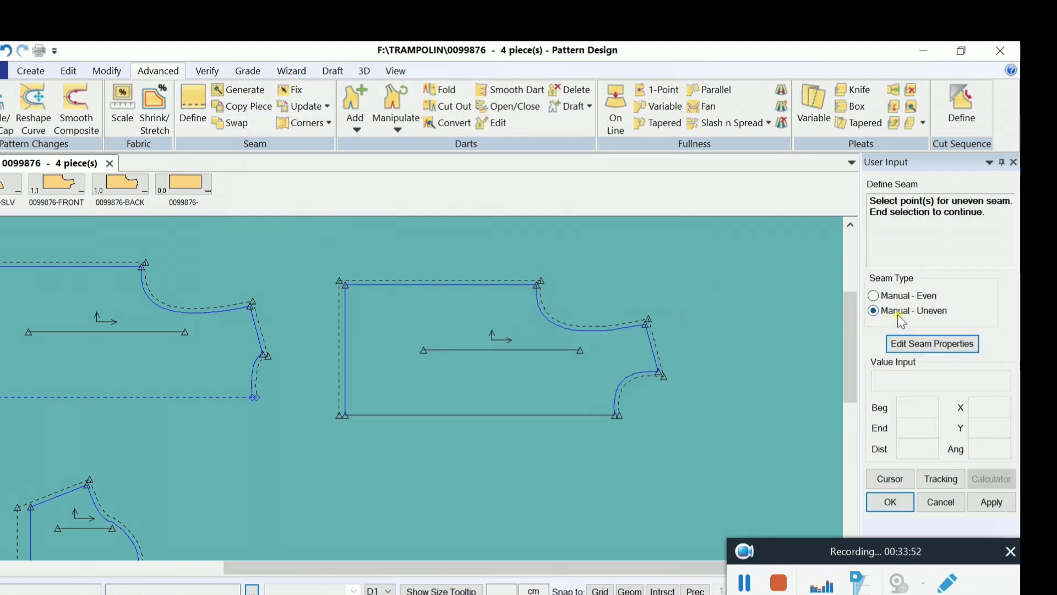
pyautogui.click(557, 324)
pyautogui.rightClick(593, 262)
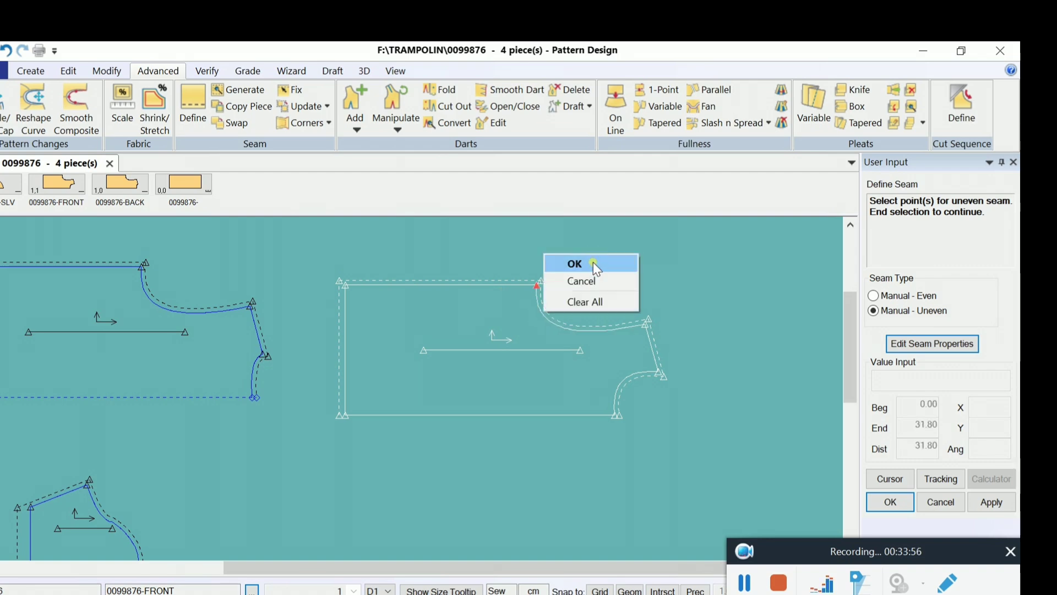
pyautogui.click(591, 263)
pyautogui.write('2')
pyautogui.rightClick(596, 264)
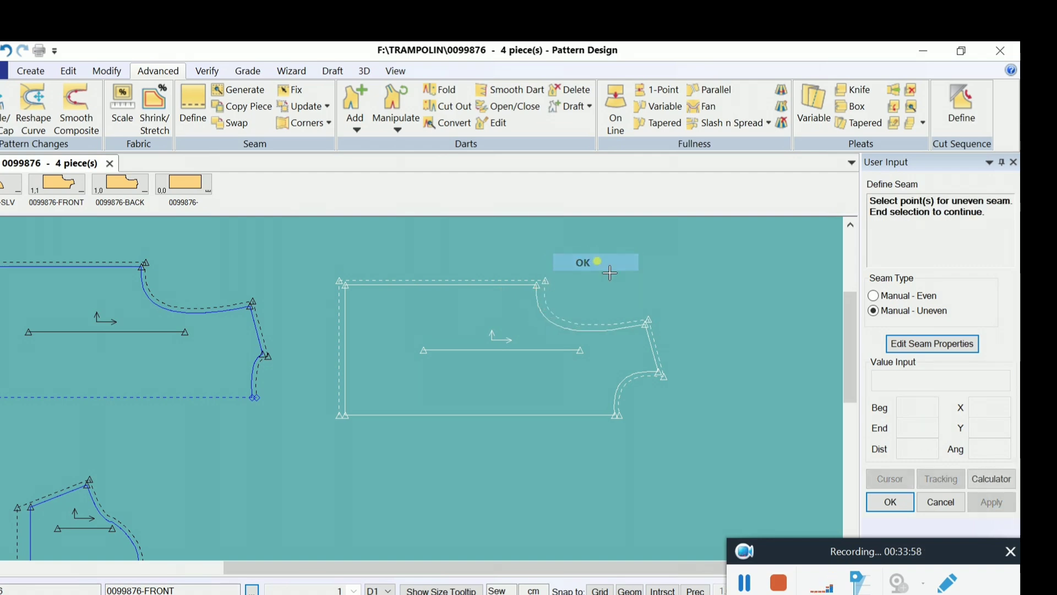
pyautogui.click(598, 264)
# Step: Define a Manual - Uneven seam allowance of 1 cm at the shoulder point of the FRONT piece's armhole and inspect the seam
pyautogui.click(647, 322)
pyautogui.rightClick(673, 272)
pyautogui.click(673, 271)
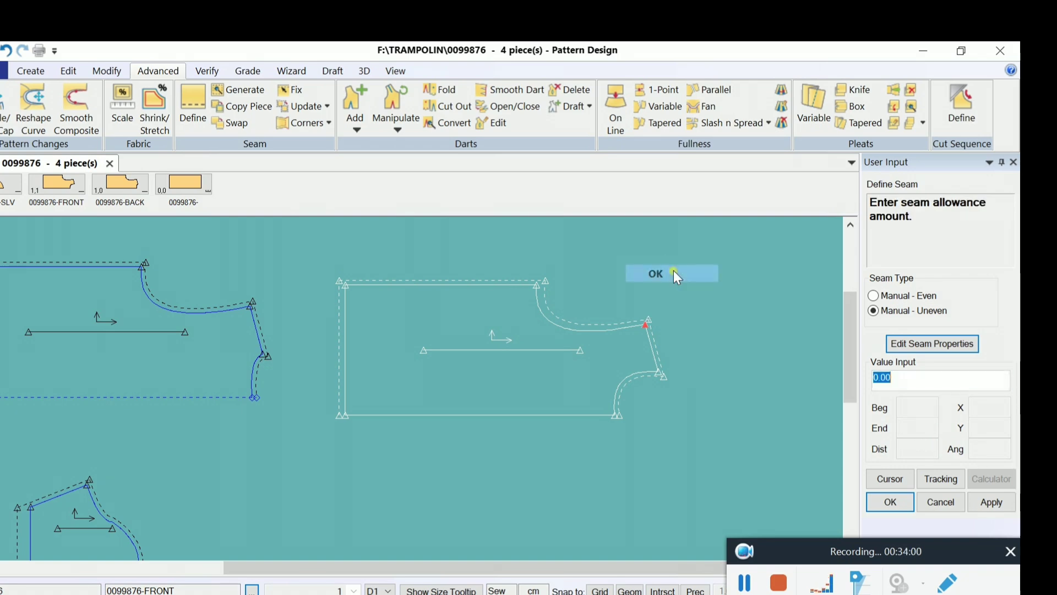
pyautogui.write('1')
pyautogui.rightClick(672, 267)
pyautogui.click(672, 266)
pyautogui.scroll(2, 672, 265)
pyautogui.scroll(2, 655, 289)
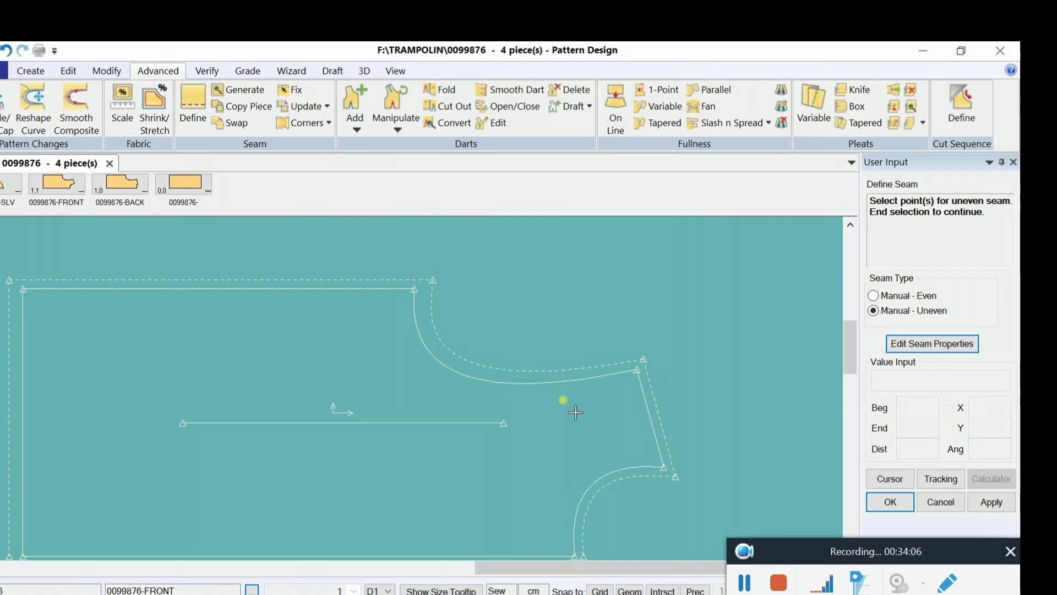
pyautogui.scroll(-1, 567, 401)
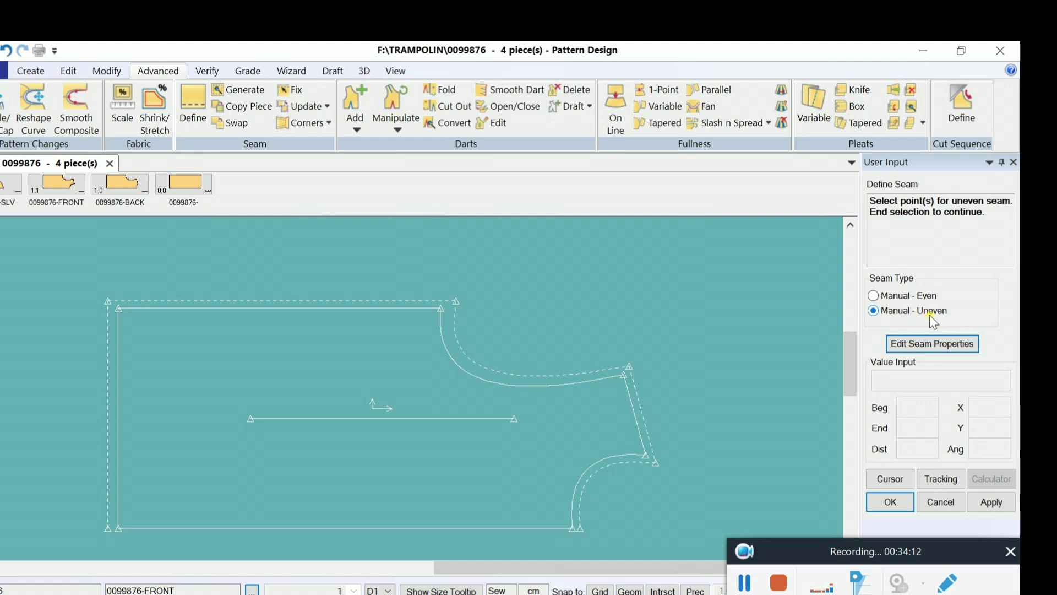
# Step: Apply a Manual - Even seam allowance along the whole armhole curve of the FRONT piece
pyautogui.click(907, 296)
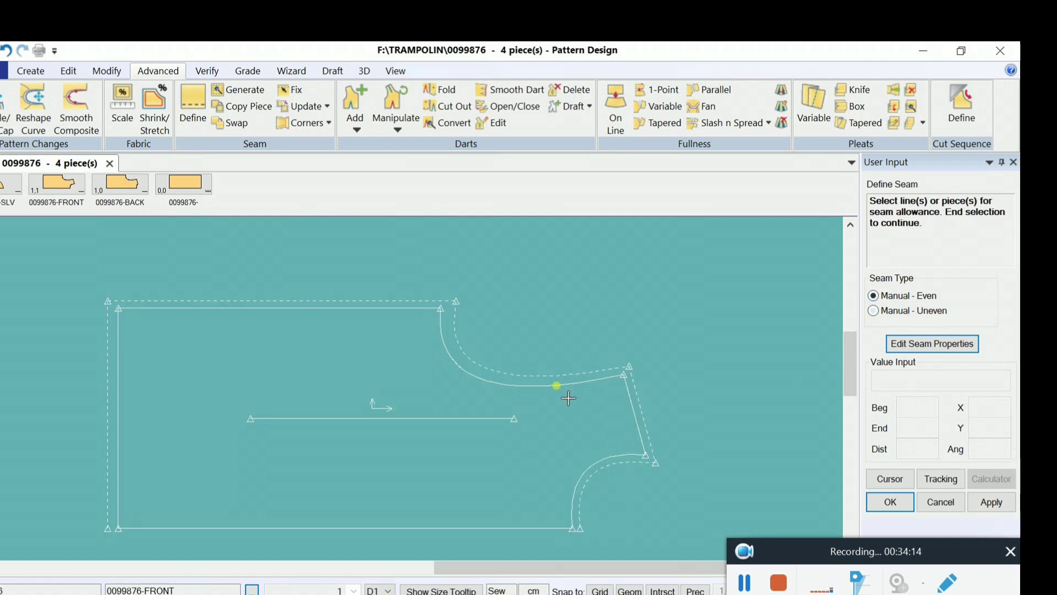
pyautogui.click(474, 365)
pyautogui.rightClick(507, 300)
pyautogui.click(507, 300)
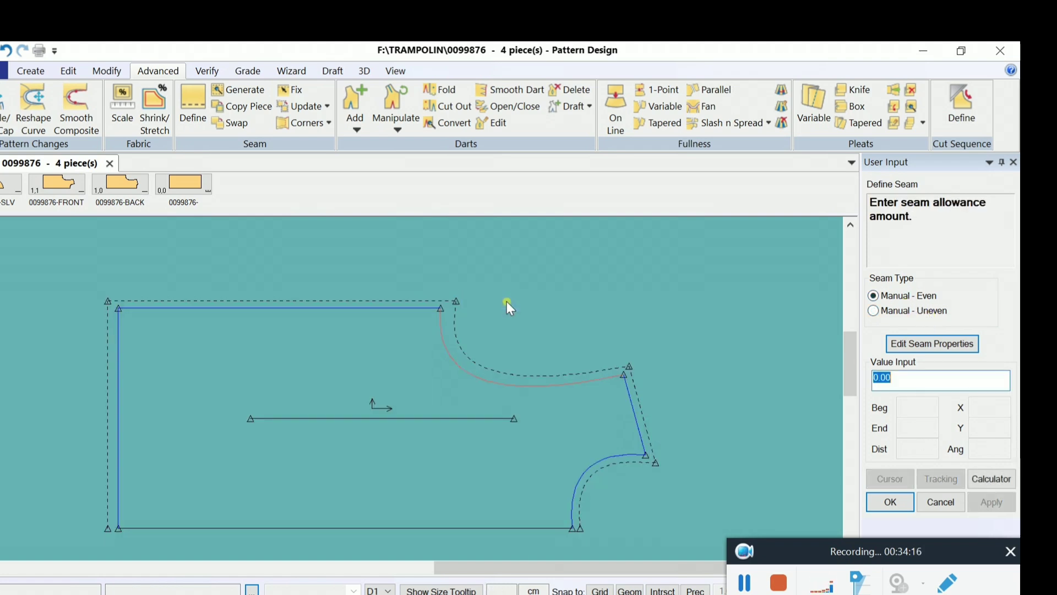
pyautogui.press('Return')
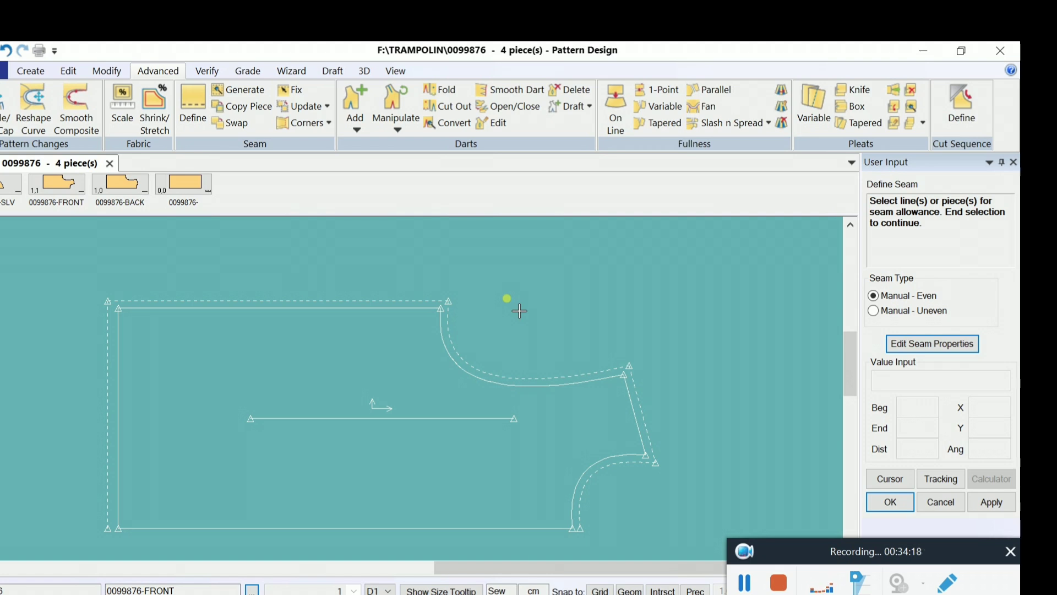
# Step: Define a Manual - Uneven seam allowance of 2 cm at the point where the FRONT piece's side edge meets the armhole
pyautogui.click(884, 312)
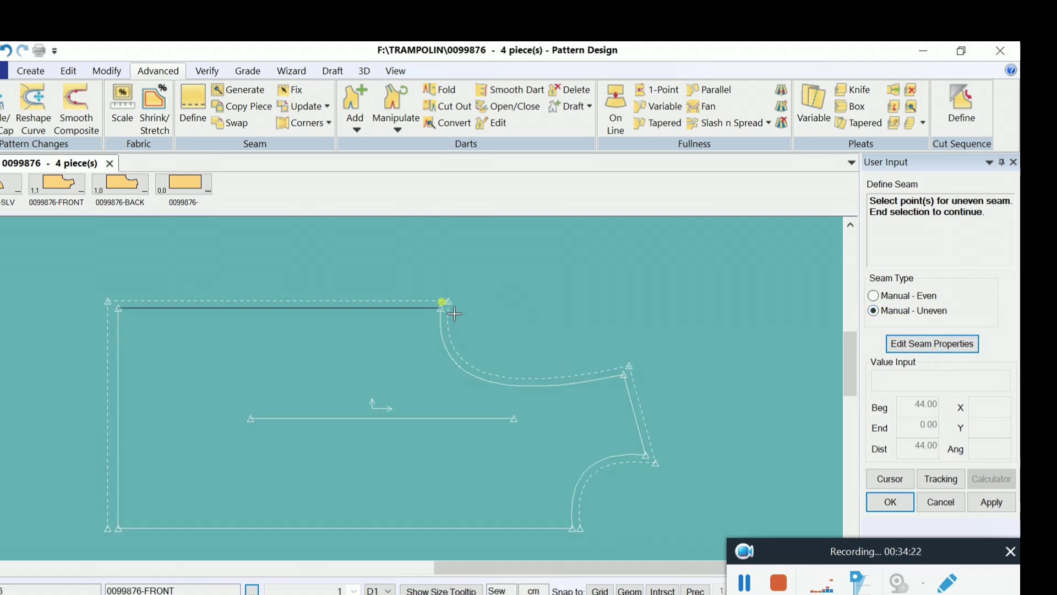
pyautogui.click(454, 313)
pyautogui.rightClick(455, 276)
pyautogui.click(501, 287)
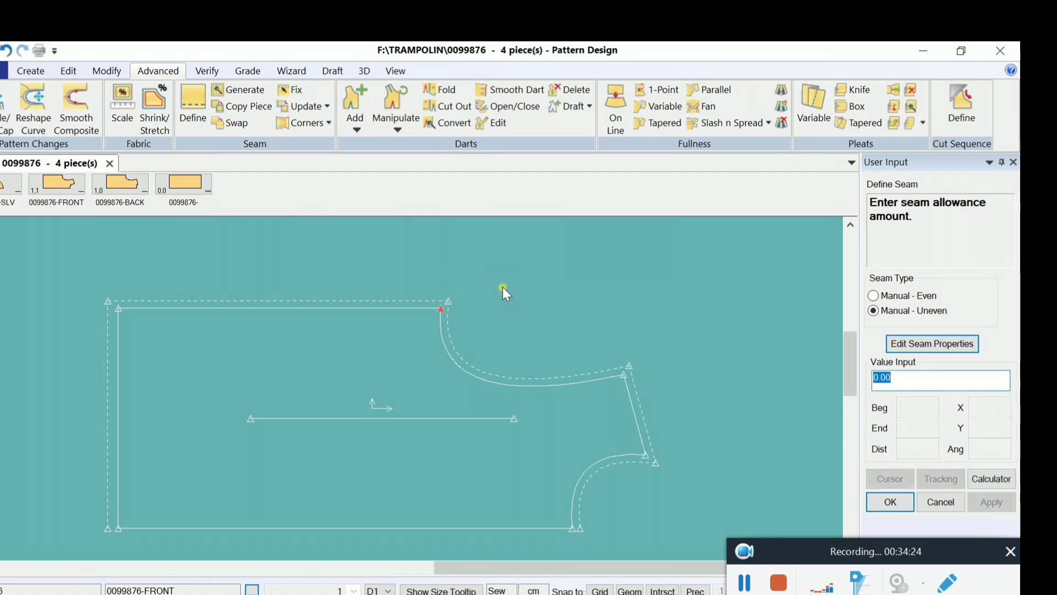
pyautogui.write('2')
pyautogui.press('Return')
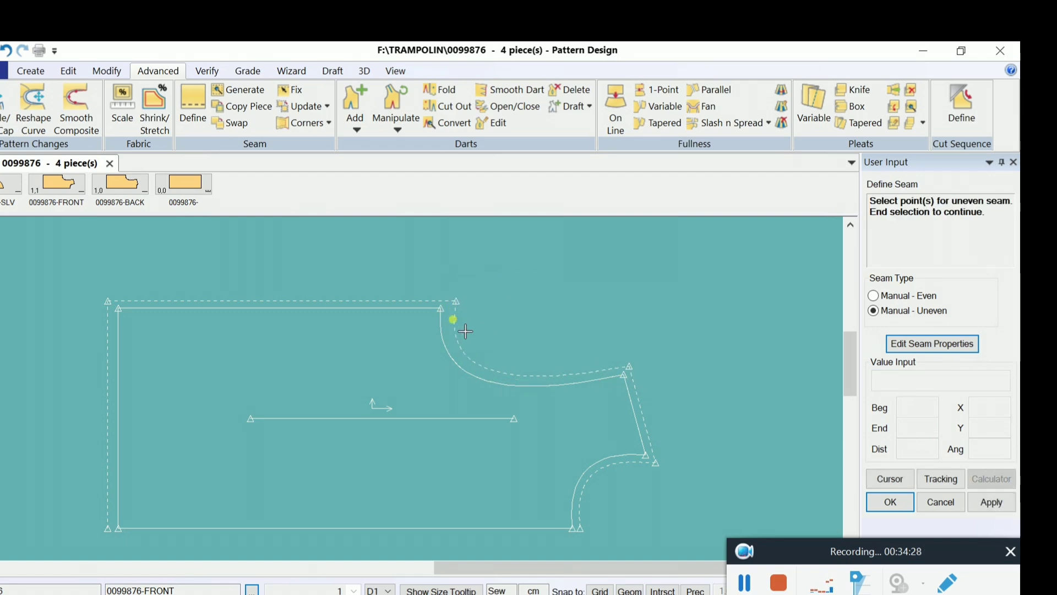
# Step: Set the FRONT piece's armhole curve to a 1 cm Manual - Even seam allowance and end the seam definition
pyautogui.click(894, 297)
pyautogui.click(500, 394)
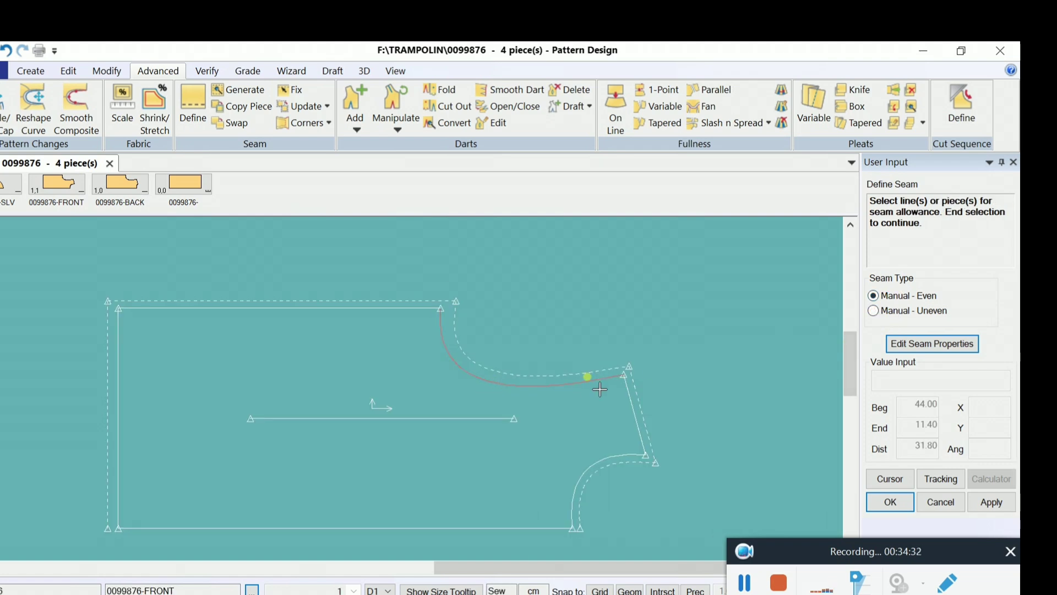
pyautogui.rightClick(594, 303)
pyautogui.click(593, 302)
pyautogui.write('1')
pyautogui.press('Return')
pyautogui.rightClick(594, 303)
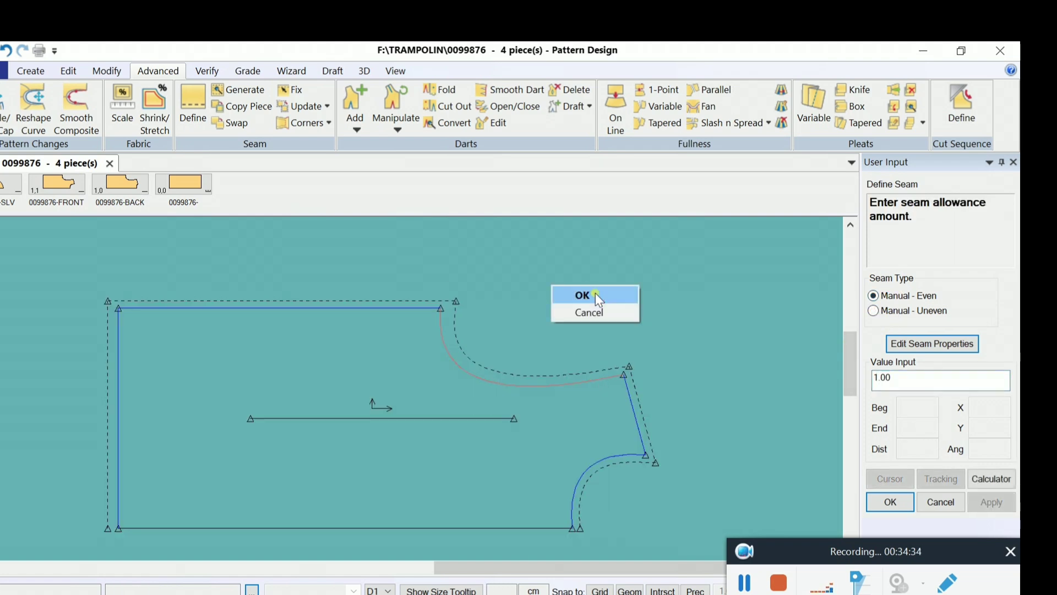
pyautogui.click(596, 293)
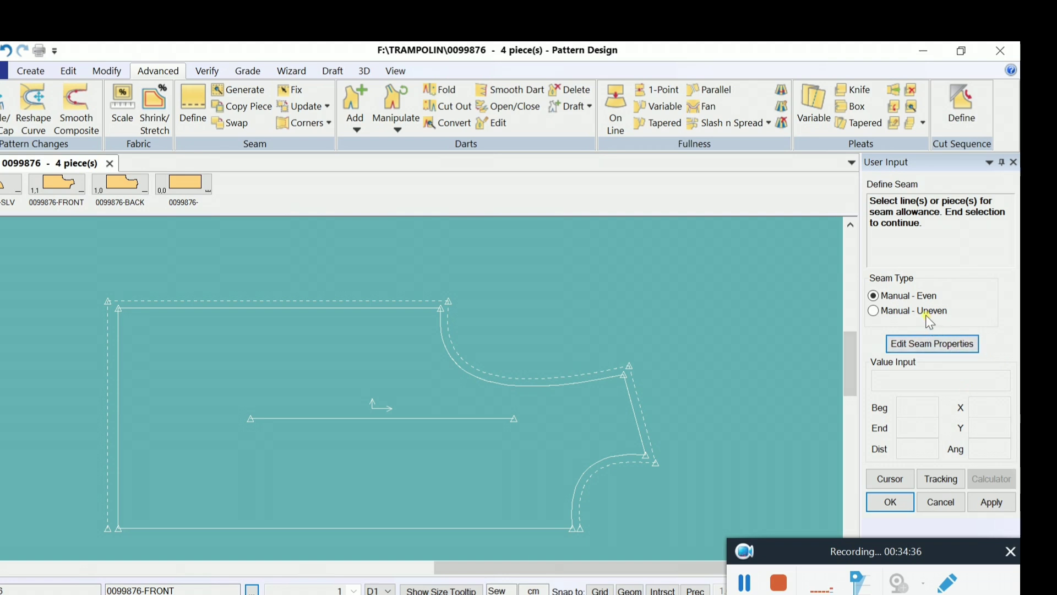
pyautogui.scroll(-3, 609, 326)
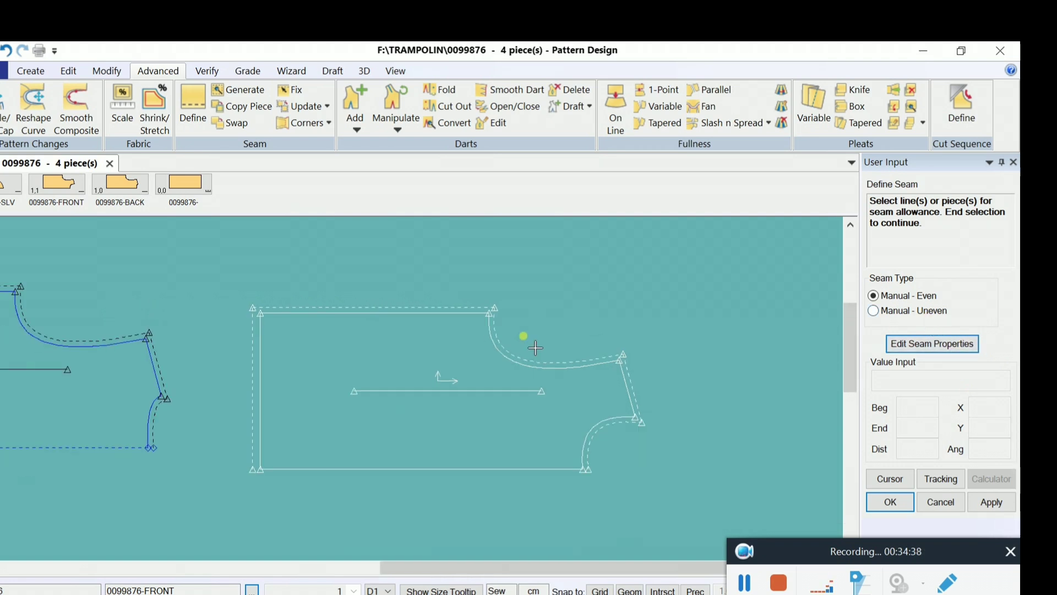
pyautogui.rightClick(467, 282)
pyautogui.click(444, 270)
# Step: Reposition the FRONT and BACK pieces side by side in the work area
pyautogui.scroll(-2, 474, 369)
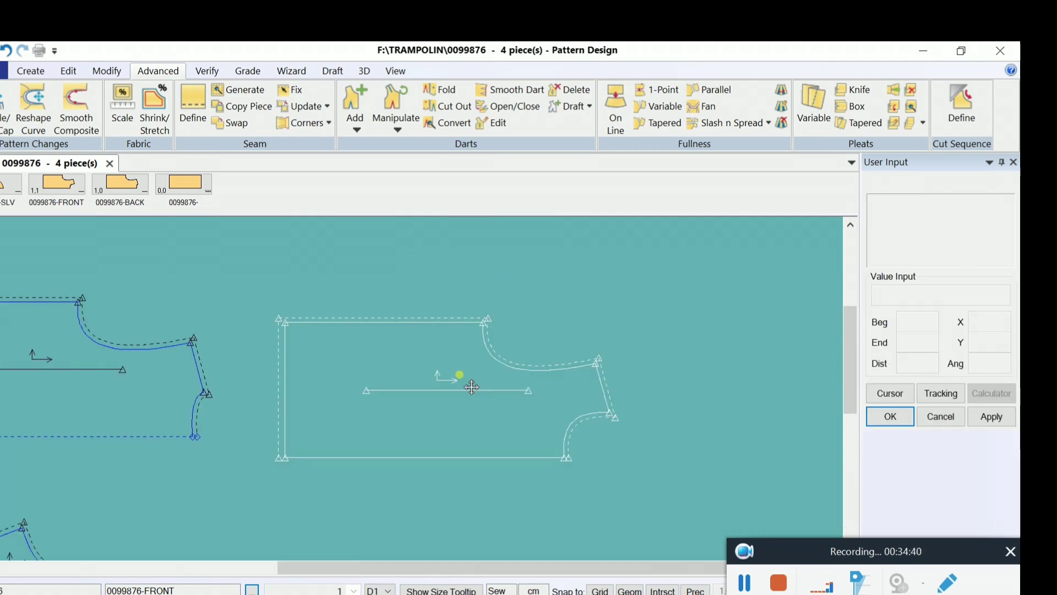
pyautogui.click(537, 345)
pyautogui.click(169, 362)
pyautogui.click(279, 340)
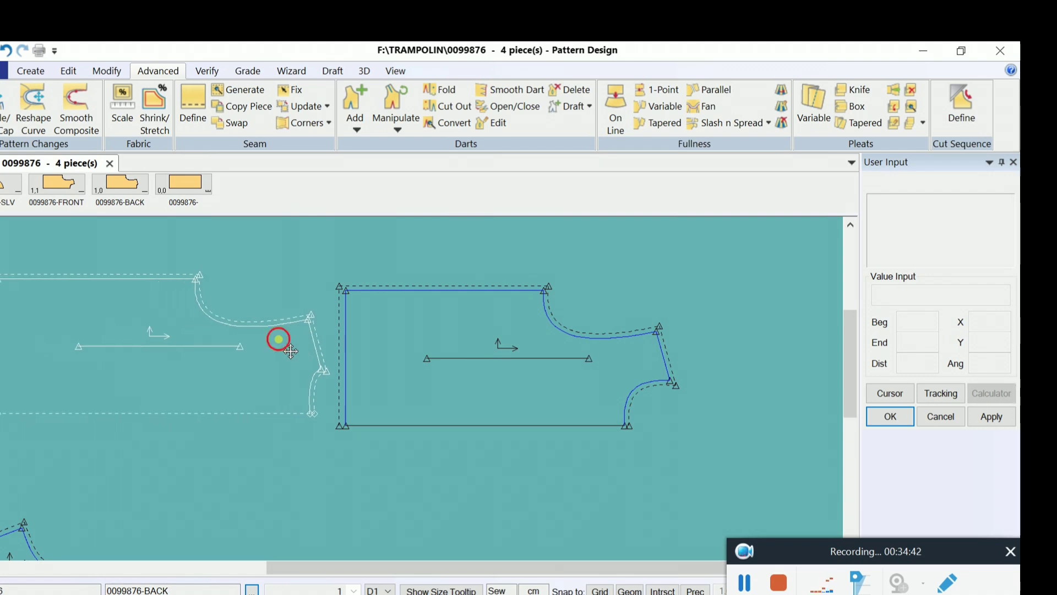
pyautogui.click(495, 351)
pyautogui.click(592, 351)
pyautogui.click(231, 362)
pyautogui.click(291, 360)
pyautogui.scroll(1, 292, 414)
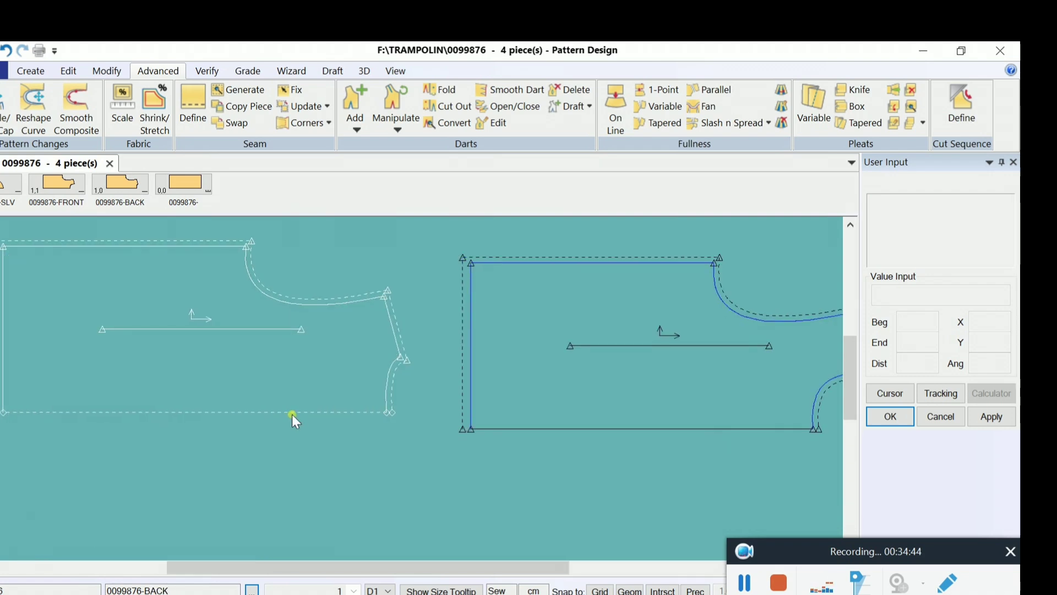
# Step: Move the SLV piece closer below the BACK piece and spread BACK and FRONT apart so they do not overlap
pyautogui.scroll(-2, 292, 414)
pyautogui.click(95, 519)
pyautogui.click(216, 467)
pyautogui.click(238, 386)
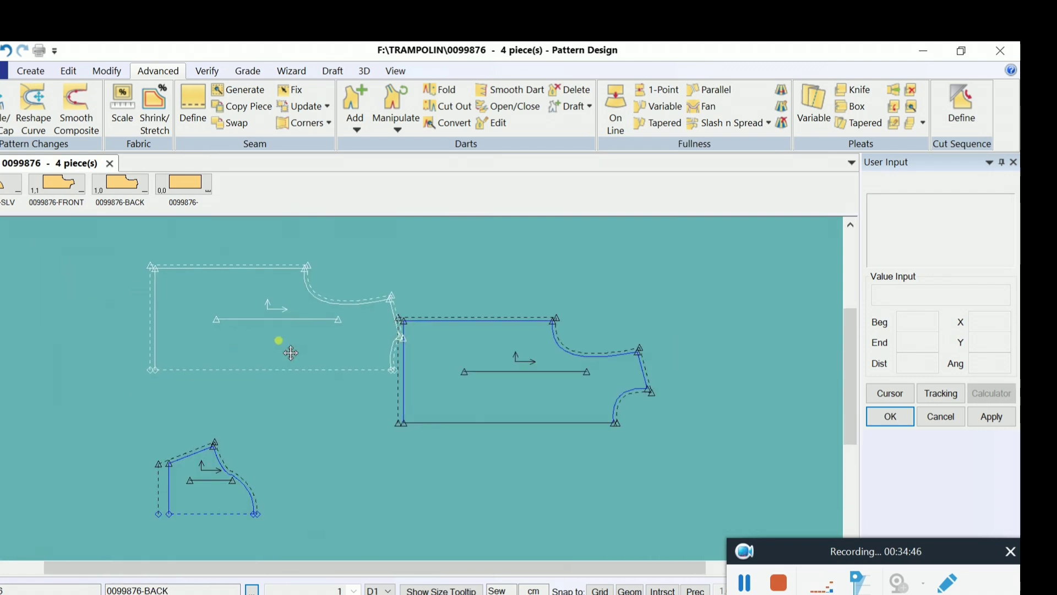
pyautogui.click(279, 342)
pyautogui.click(437, 366)
pyautogui.click(515, 339)
pyautogui.click(294, 309)
pyautogui.click(339, 312)
# Step: Place the SLV piece in the free area below and beside the BACK piece
pyautogui.click(214, 493)
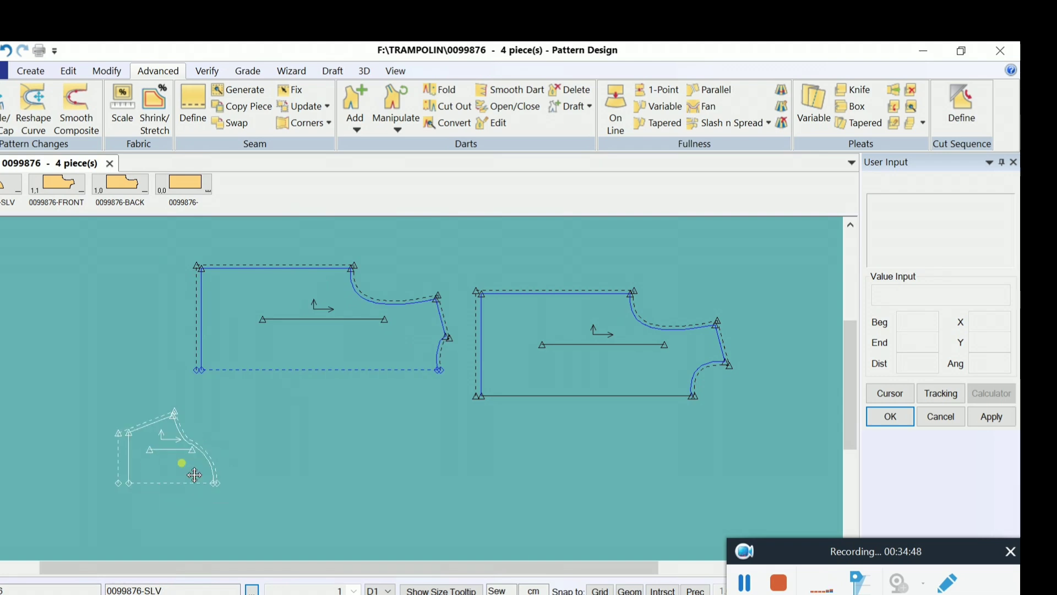
pyautogui.click(172, 445)
pyautogui.scroll(3, 61, 382)
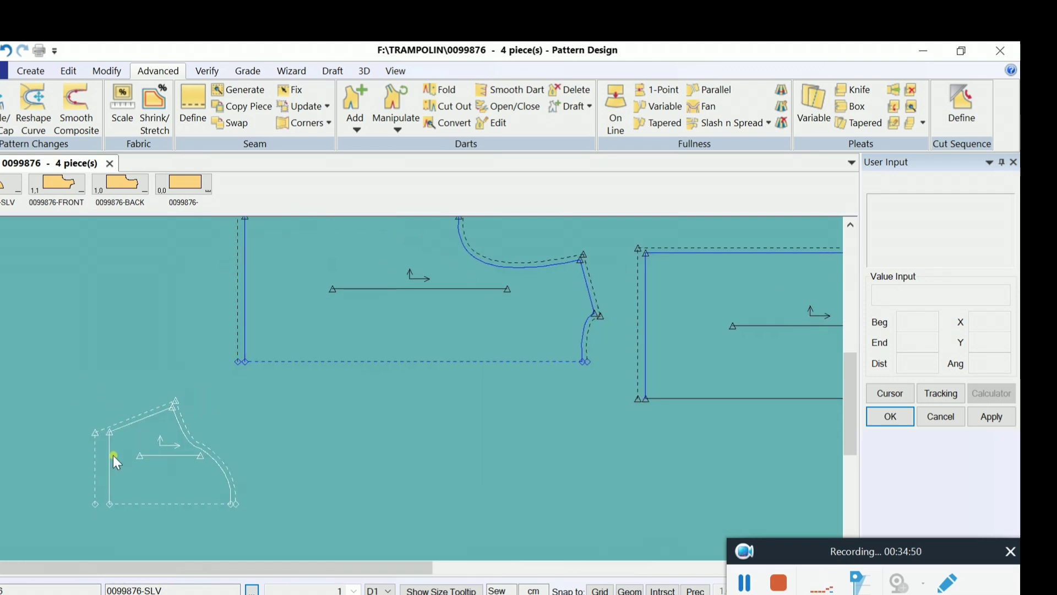
pyautogui.scroll(1, 113, 455)
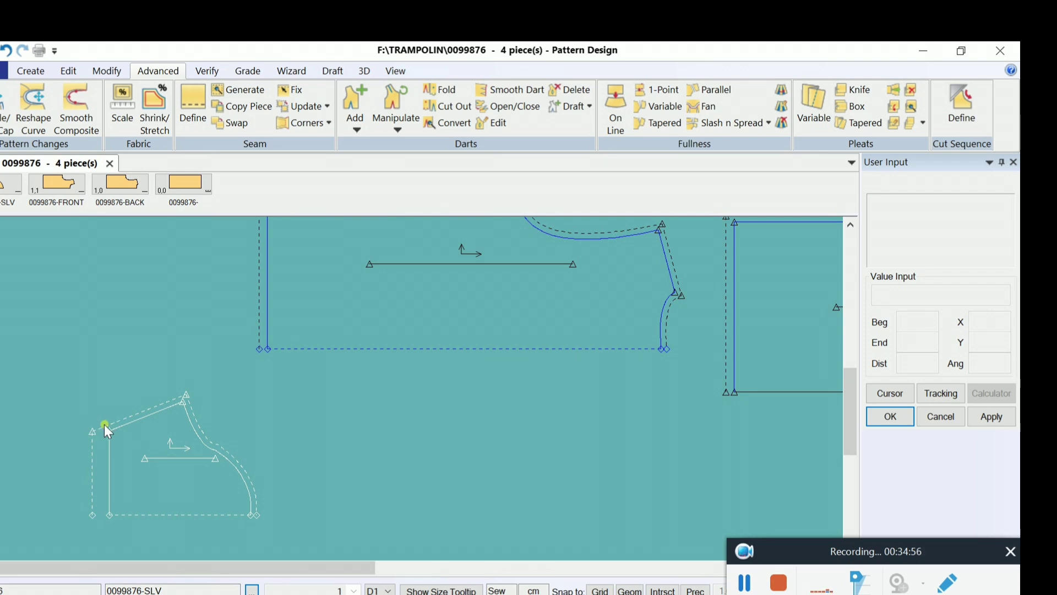
pyautogui.click(125, 392)
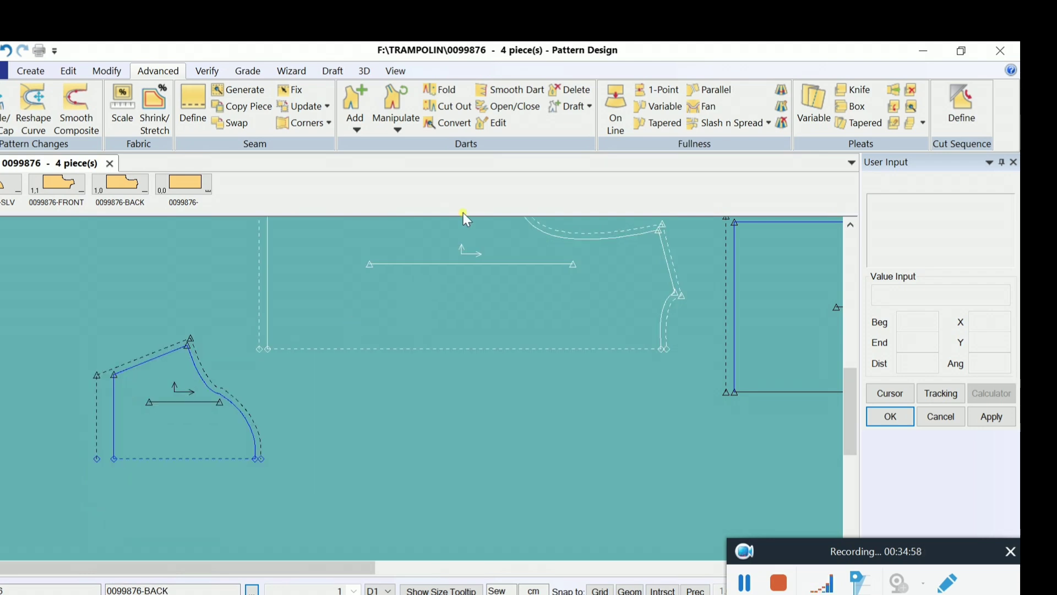
# Step: Unfold the mirrored SLV piece and end the Unfold Mirror selection
pyautogui.click(395, 74)
pyautogui.click(583, 131)
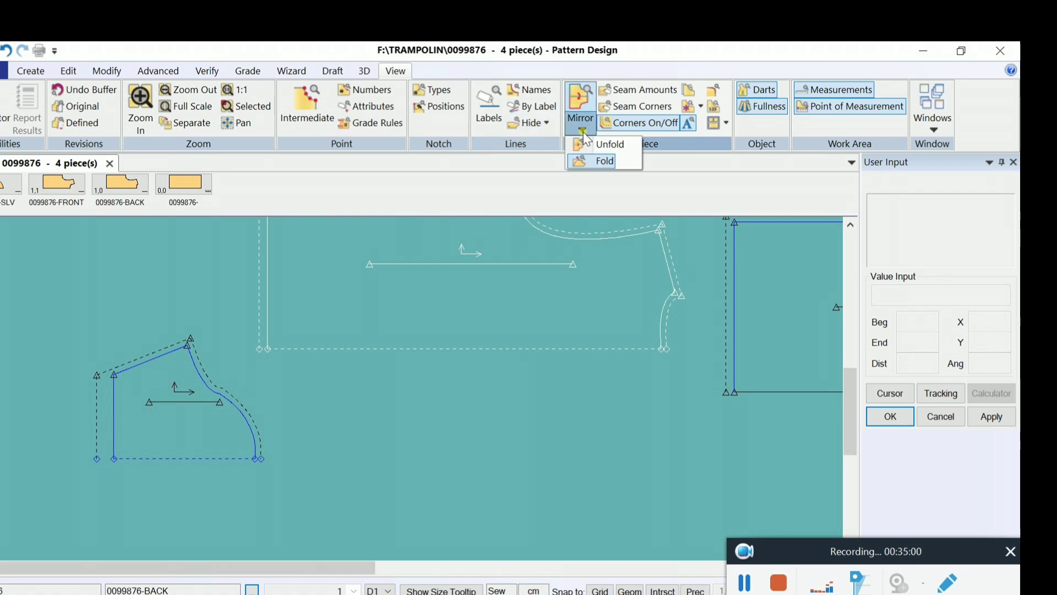
pyautogui.click(613, 145)
pyautogui.click(177, 441)
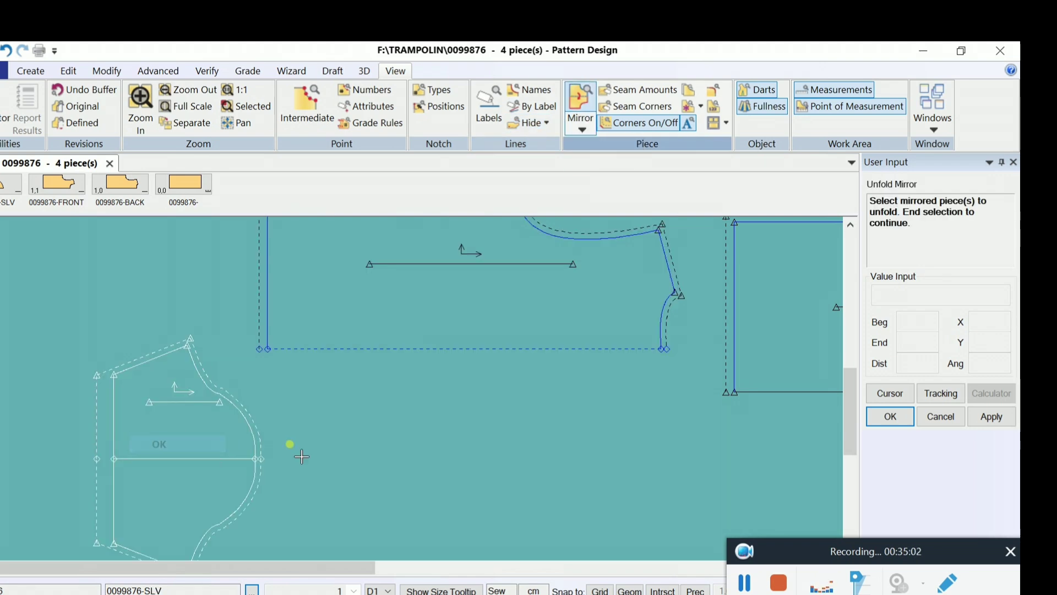
pyautogui.rightClick(326, 401)
pyautogui.click(376, 410)
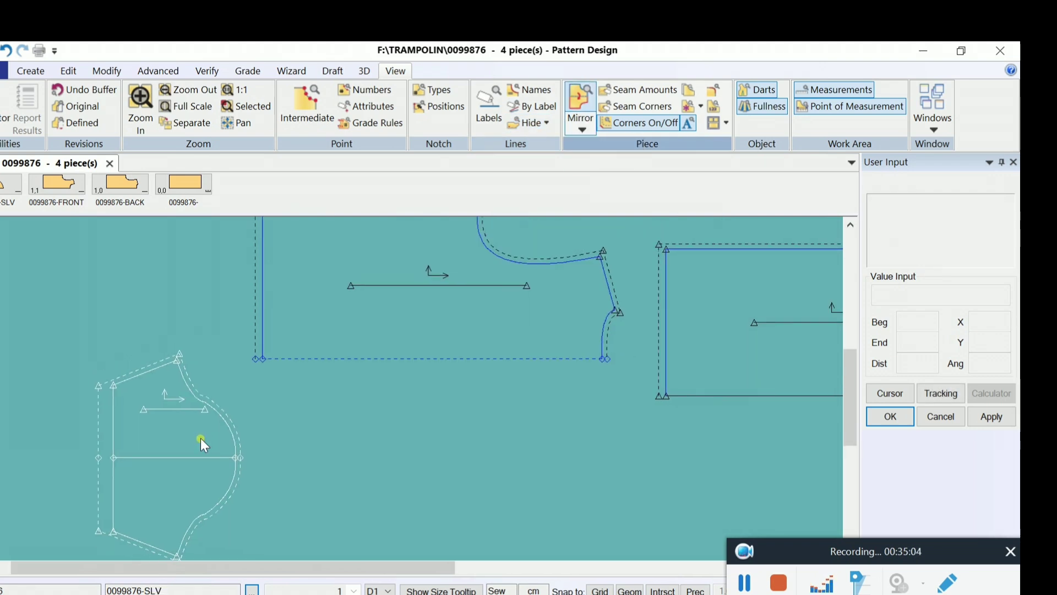
# Step: Try to apply a Turnback seam corner to the straight hem line of the unfolded SLV piece
pyautogui.click(106, 71)
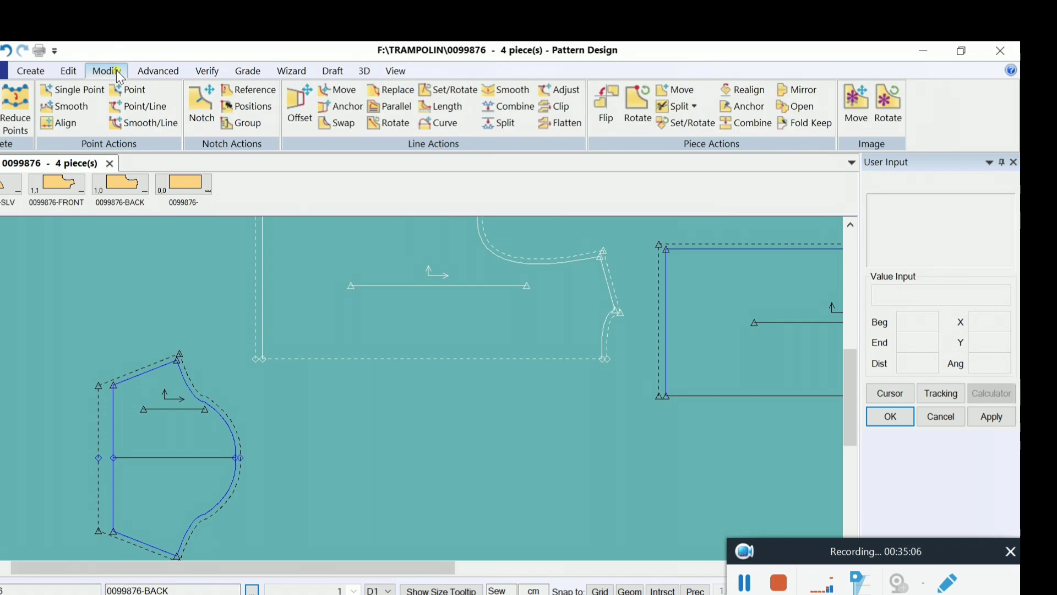
pyautogui.click(171, 69)
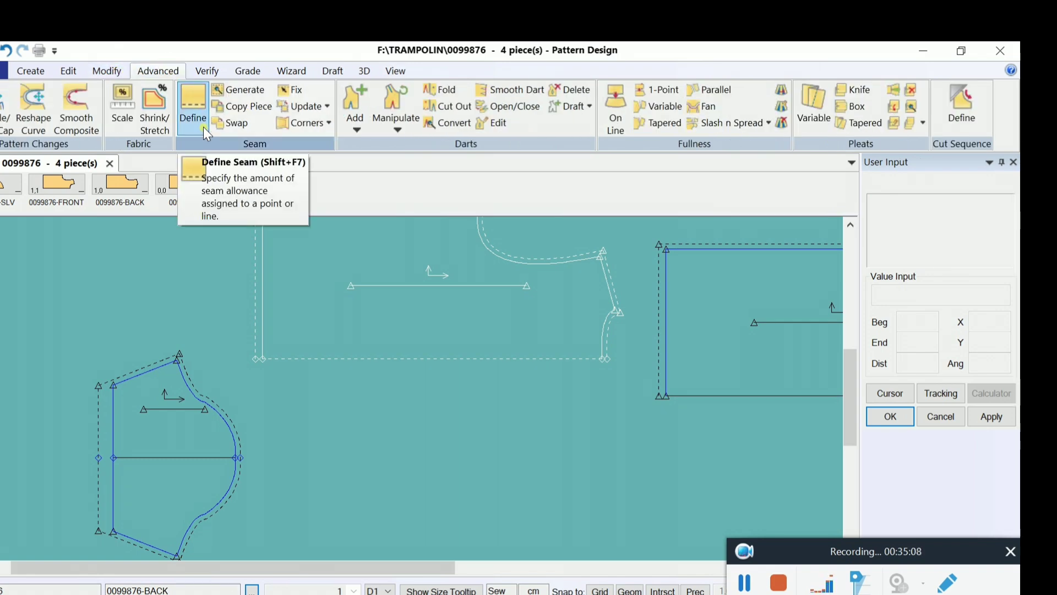
pyautogui.click(329, 124)
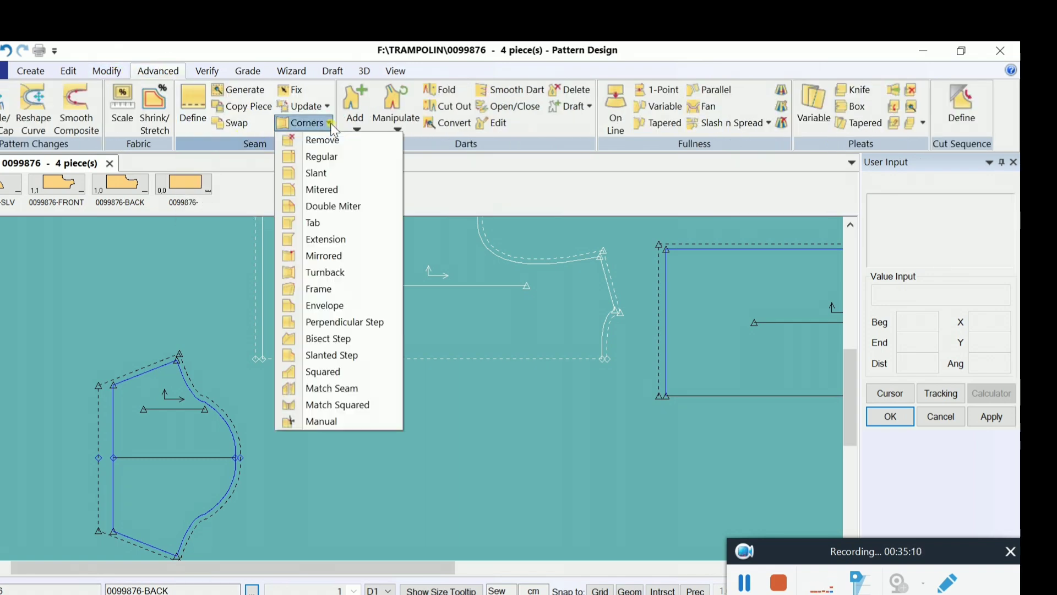
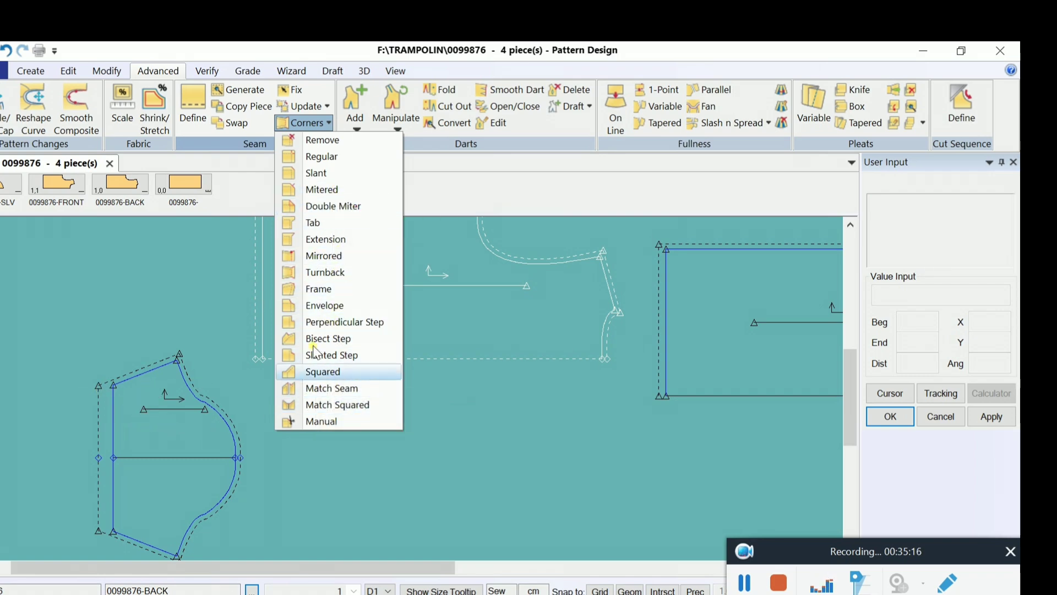
pyautogui.click(324, 273)
pyautogui.click(124, 449)
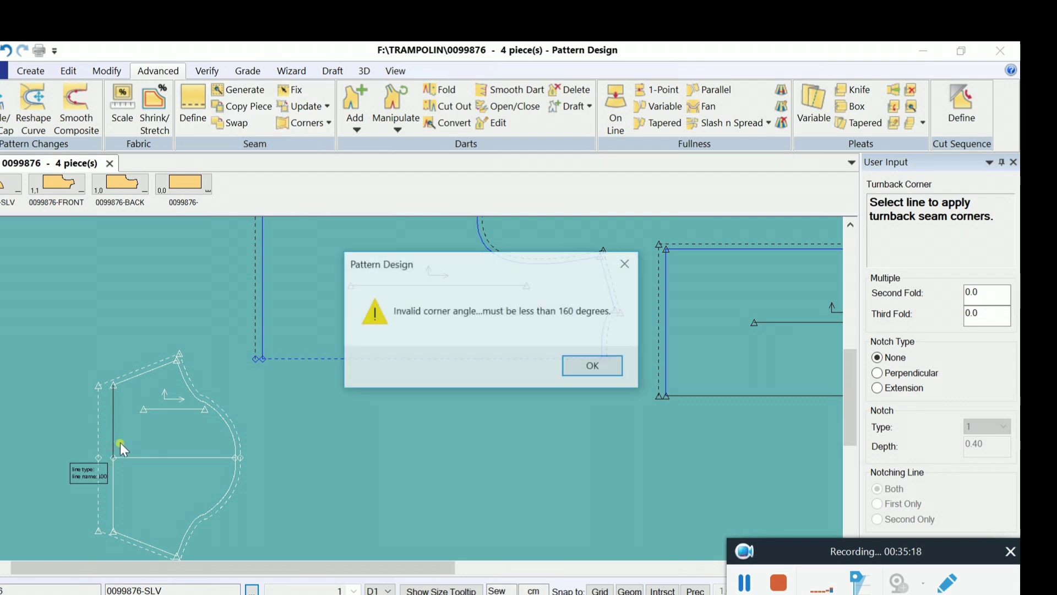
pyautogui.click(626, 264)
pyautogui.scroll(-1, 401, 404)
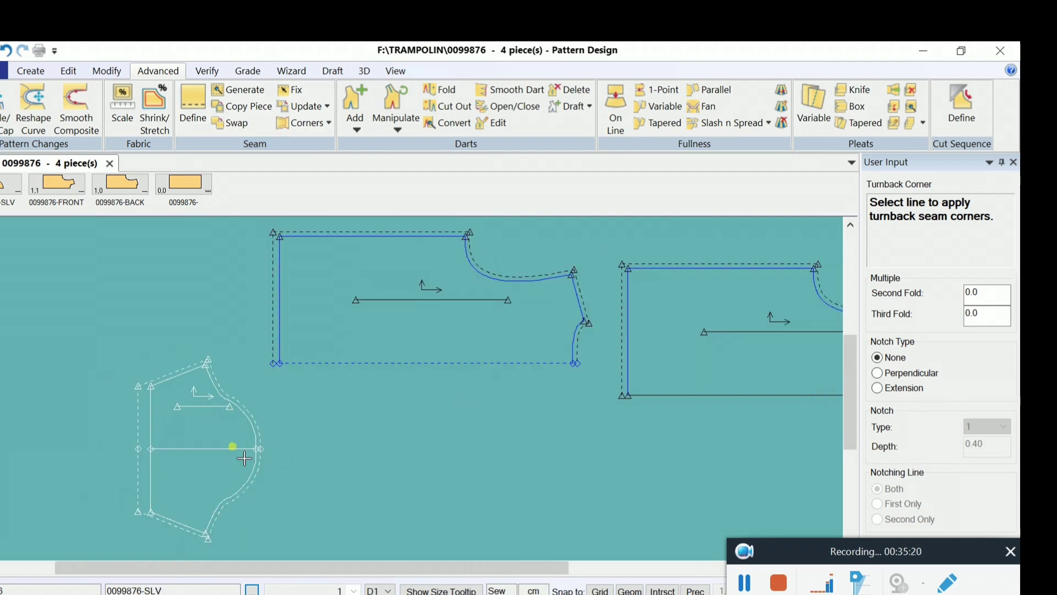
pyautogui.scroll(1, 207, 457)
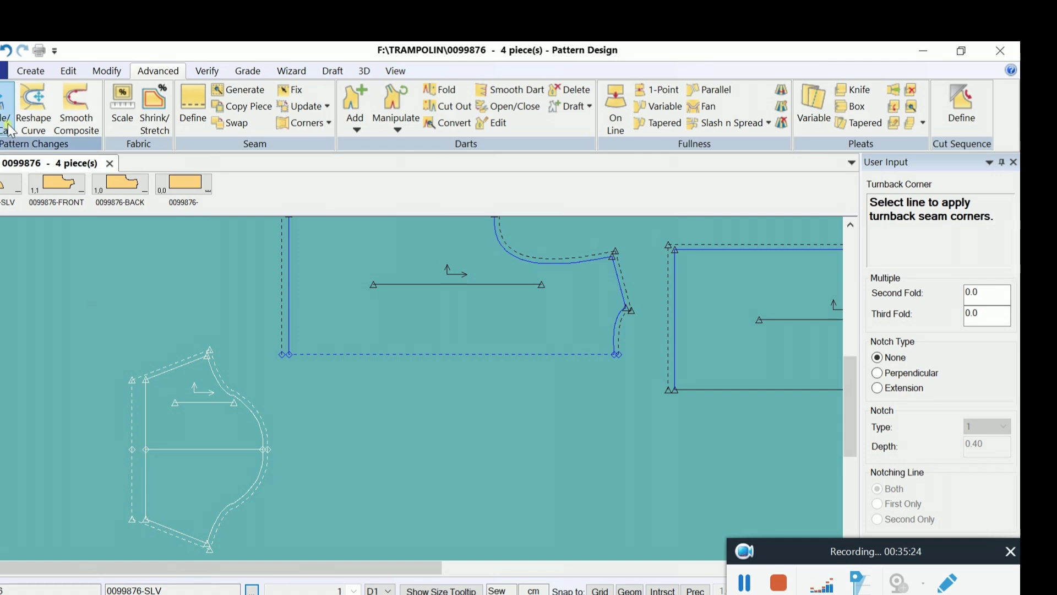
# Step: Open the LADIES-BLOUSE model from the DATA90 storage area on drive C and place its LADIES-BLOUSE-SL piece in the work area
pyautogui.click(4, 70)
pyautogui.click(5, 123)
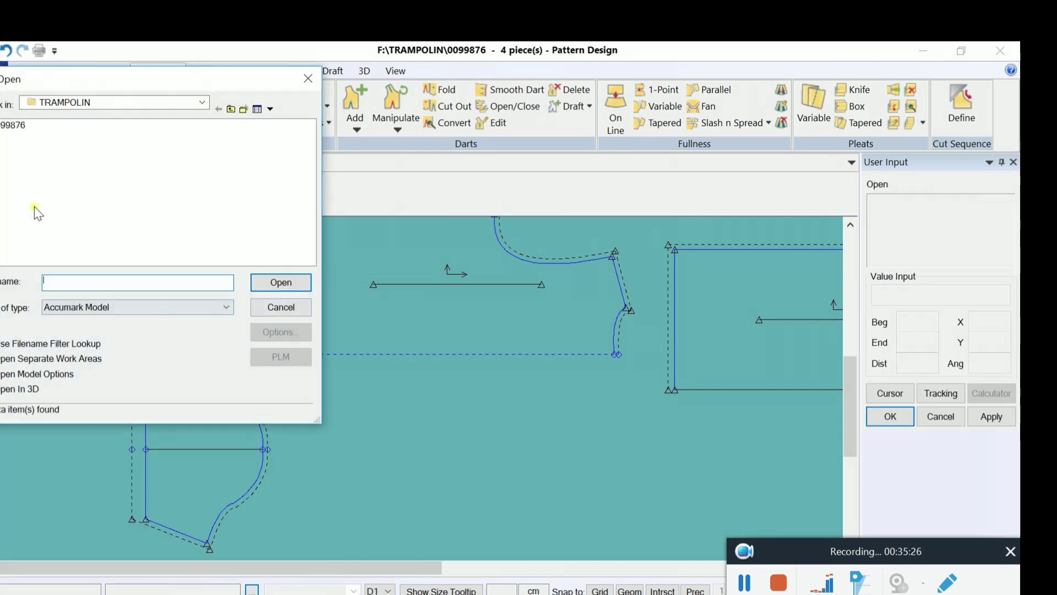
pyautogui.click(119, 104)
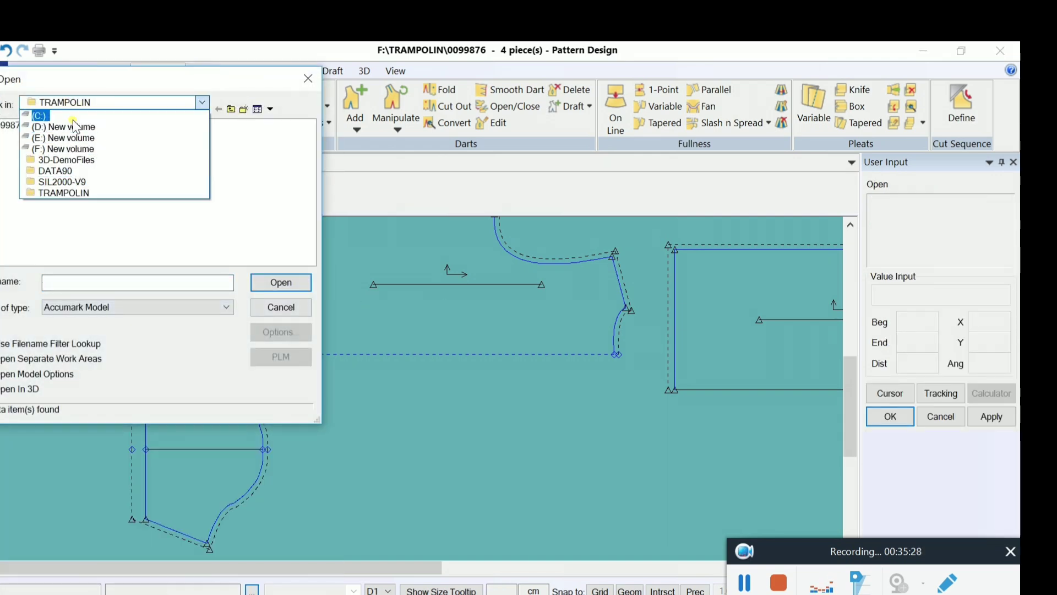
pyautogui.click(74, 125)
pyautogui.click(24, 139)
pyautogui.doubleClick(24, 139)
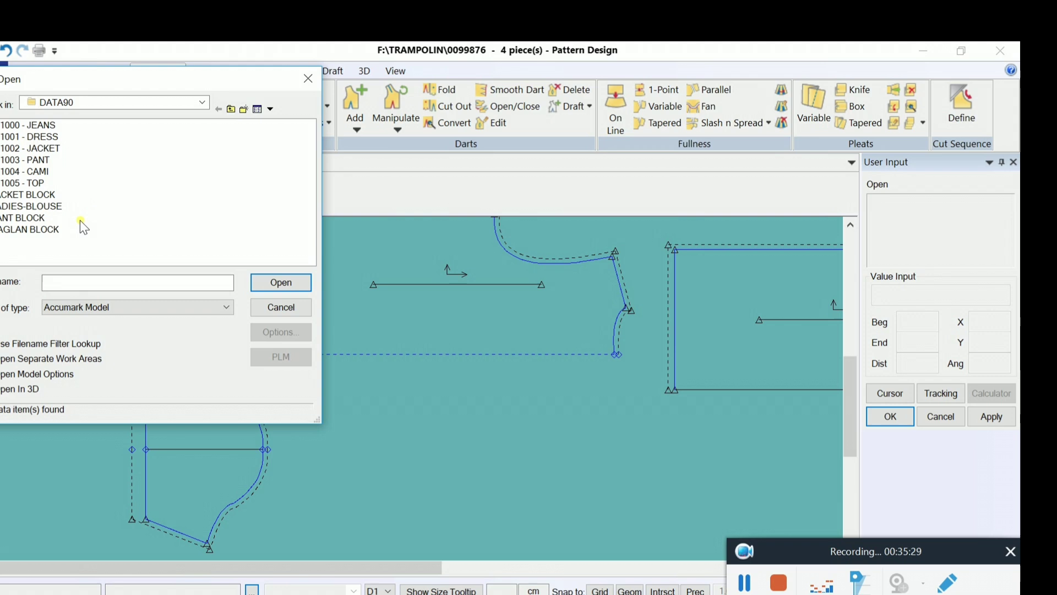
pyautogui.click(30, 207)
pyautogui.click(295, 284)
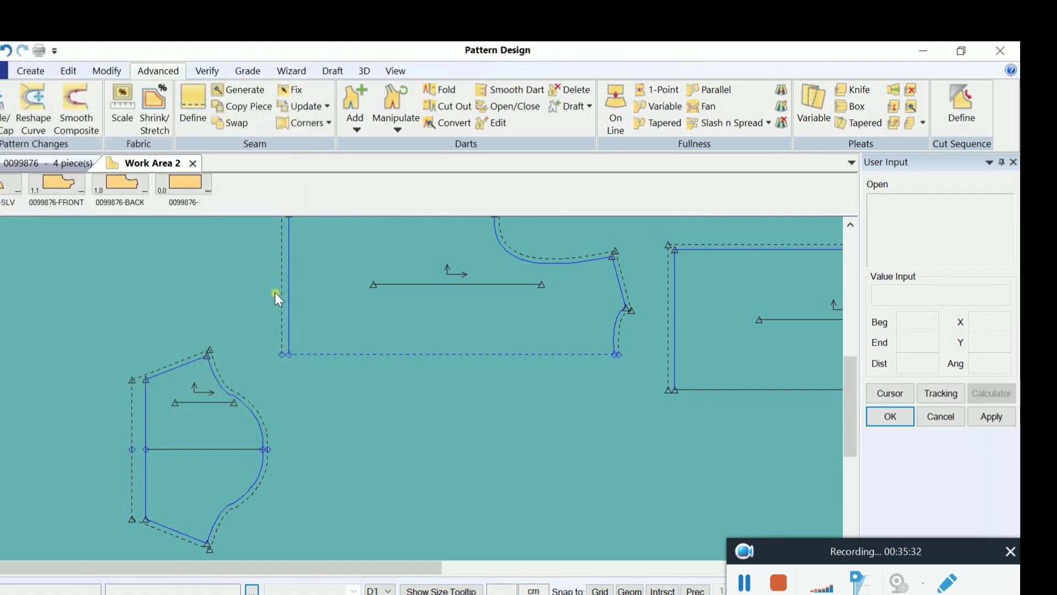
pyautogui.moveTo(256, 190); pyautogui.dragTo(255, 349)
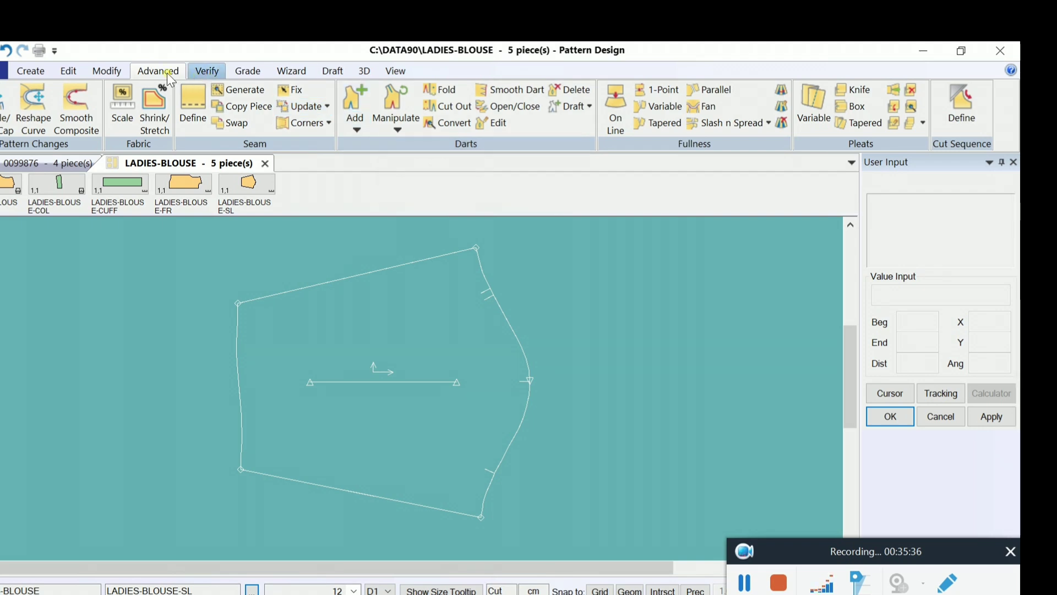
# Step: Flatten the curved hem line of the LADIES-BLOUSE-SL piece into a straight line
pyautogui.click(124, 75)
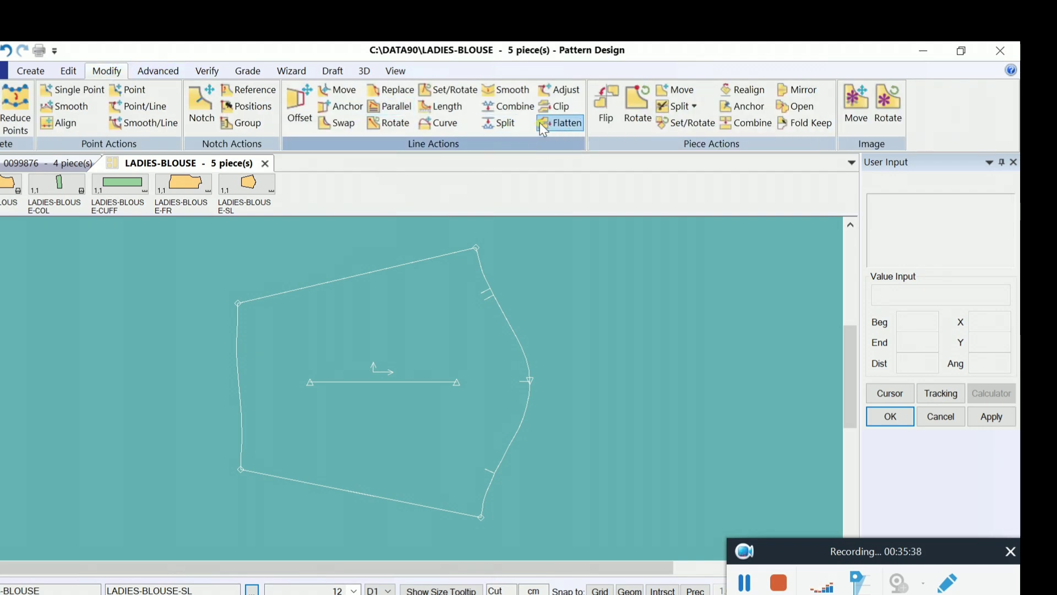
pyautogui.click(498, 122)
pyautogui.click(563, 125)
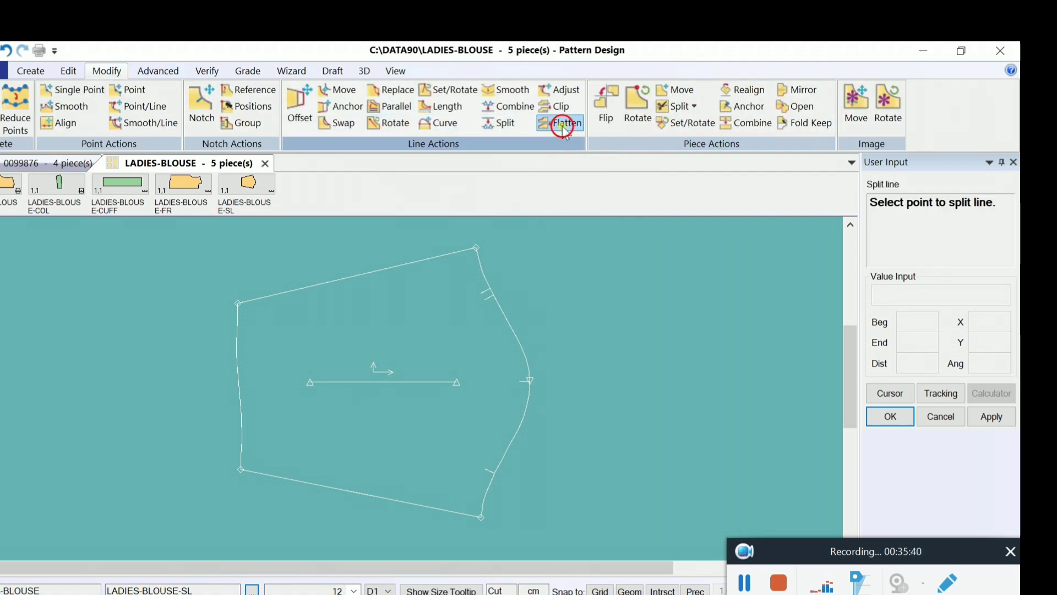
pyautogui.click(239, 384)
pyautogui.rightClick(265, 352)
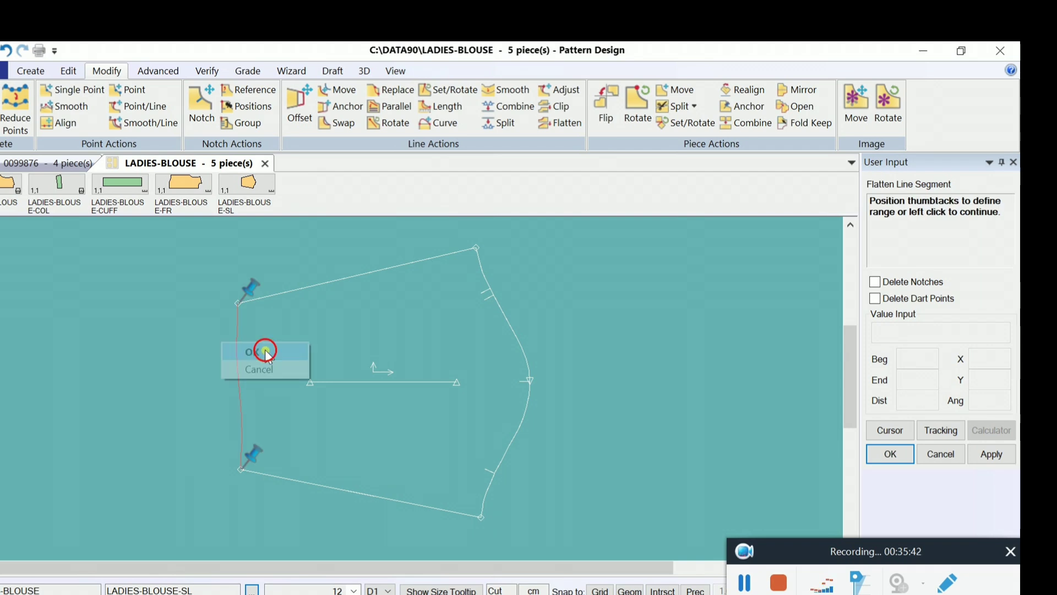
pyautogui.click(265, 351)
pyautogui.click(160, 72)
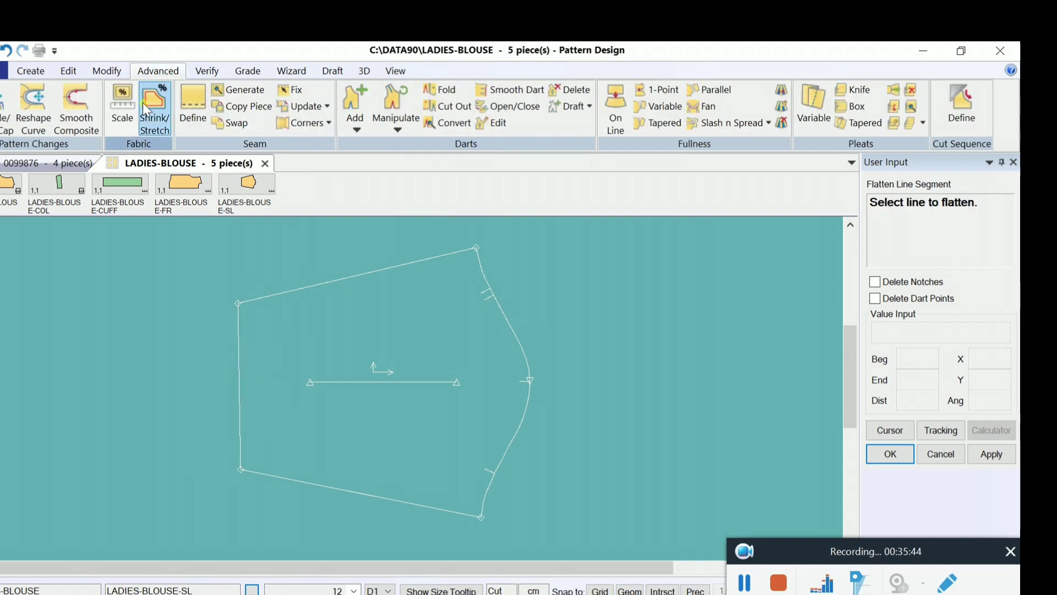
pyautogui.click(192, 106)
pyautogui.moveTo(176, 264); pyautogui.dragTo(605, 552)
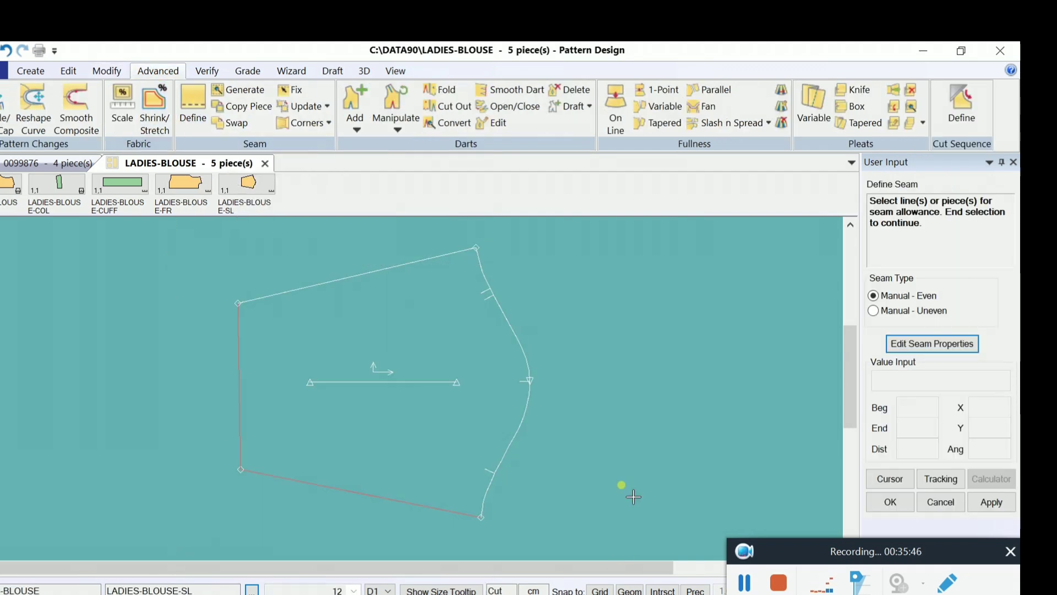
pyautogui.rightClick(633, 379)
pyautogui.click(633, 380)
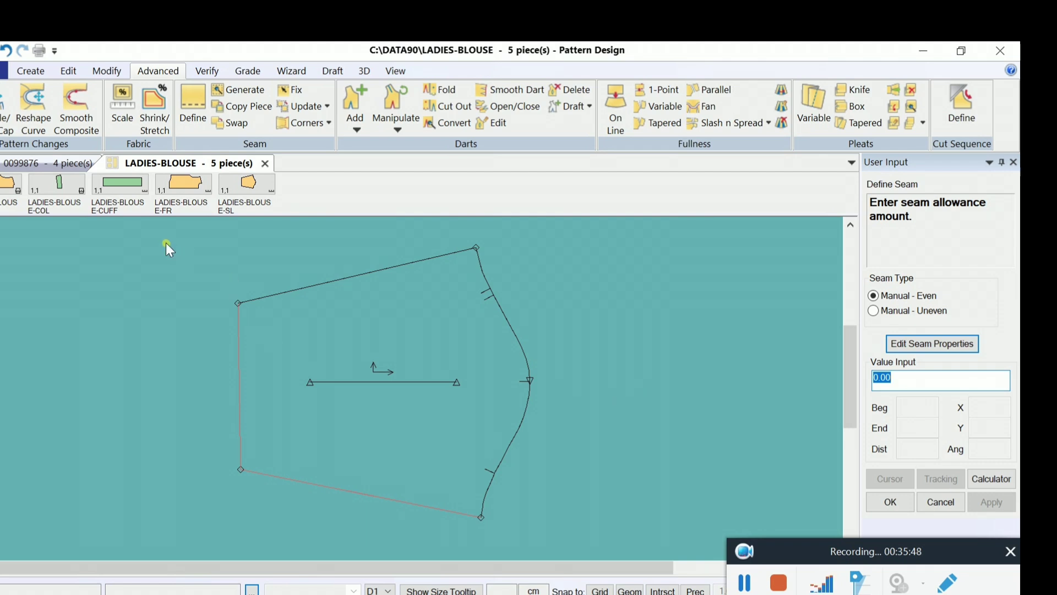
pyautogui.click(940, 502)
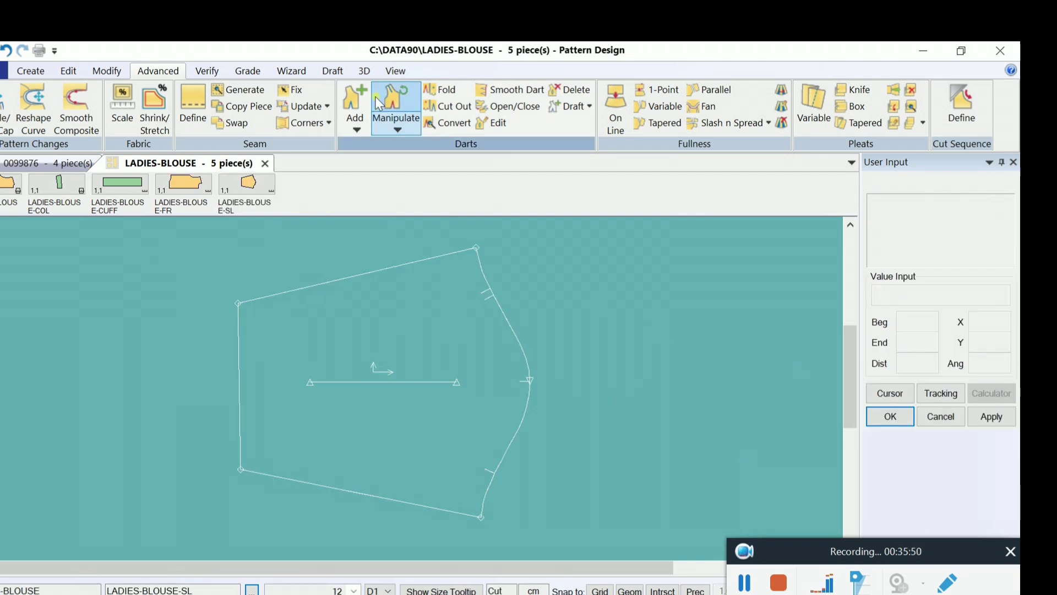
# Step: Define an even 1 cm seam allowance on all perimeter lines of the LADIES-BLOUSE-SL piece
pyautogui.click(109, 238)
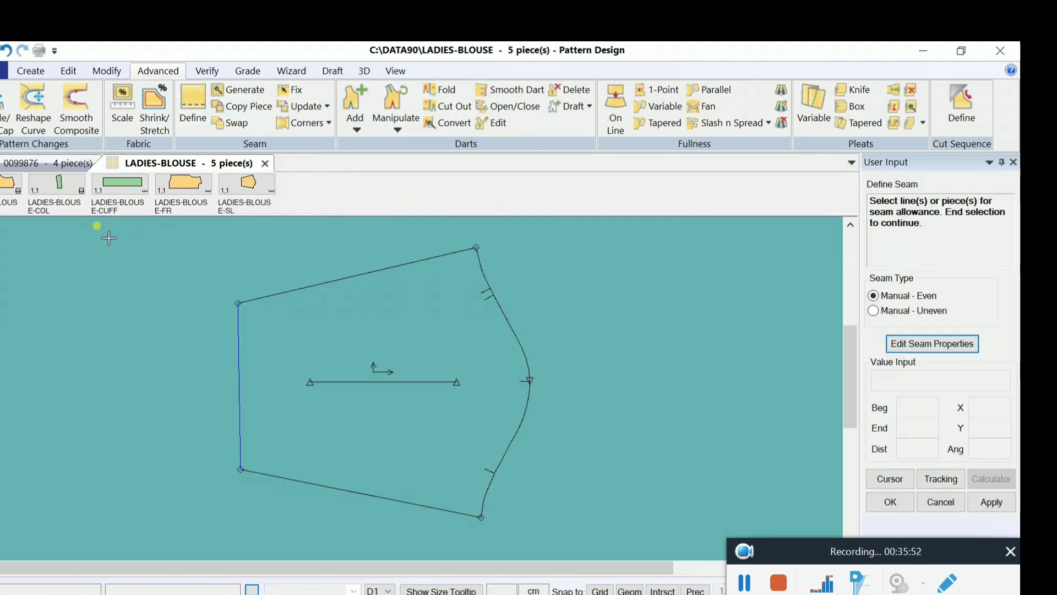
pyautogui.moveTo(135, 352); pyautogui.dragTo(618, 514)
pyautogui.rightClick(668, 392)
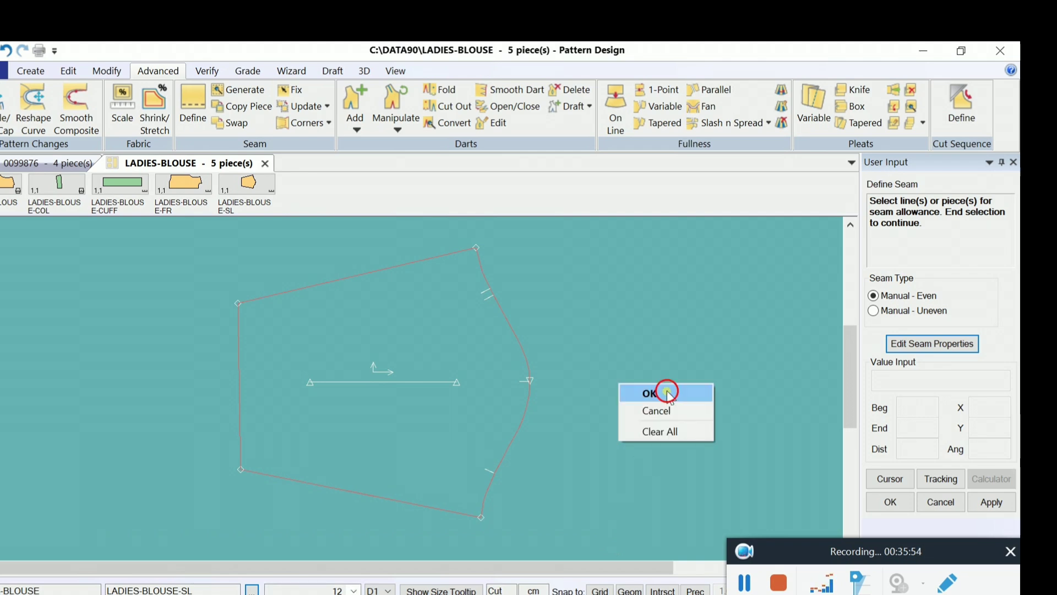
pyautogui.click(668, 391)
pyautogui.write('1')
pyautogui.rightClick(653, 375)
pyautogui.click(653, 375)
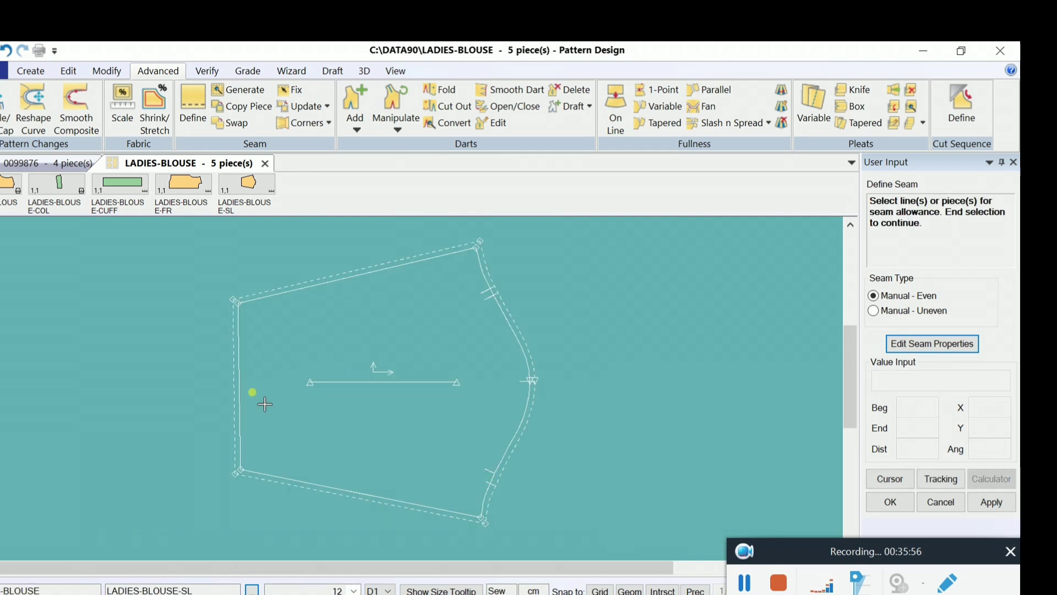
# Step: Set the even seam allowance of the LADIES-BLOUSE-SL hem line to 3 cm and end Define Seam
pyautogui.click(240, 401)
pyautogui.rightClick(663, 267)
pyautogui.click(663, 267)
pyautogui.write('3')
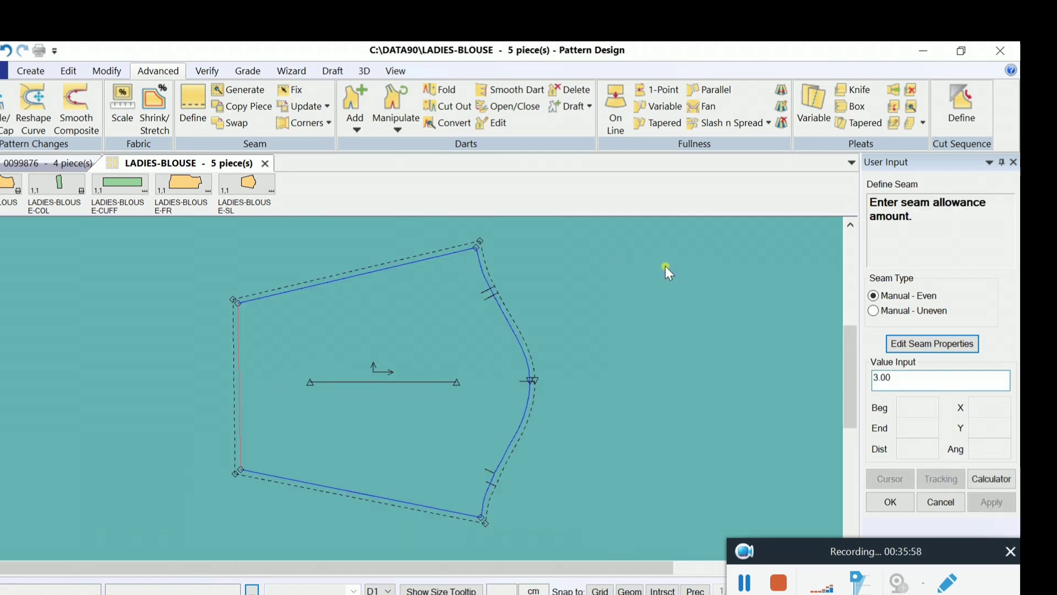
pyautogui.rightClick(665, 266)
pyautogui.click(665, 266)
pyautogui.rightClick(651, 279)
pyautogui.click(651, 279)
# Step: Apply Turnback seam corners to the hem line of the LADIES-BLOUSE-SL piece, with no notches
pyautogui.click(303, 123)
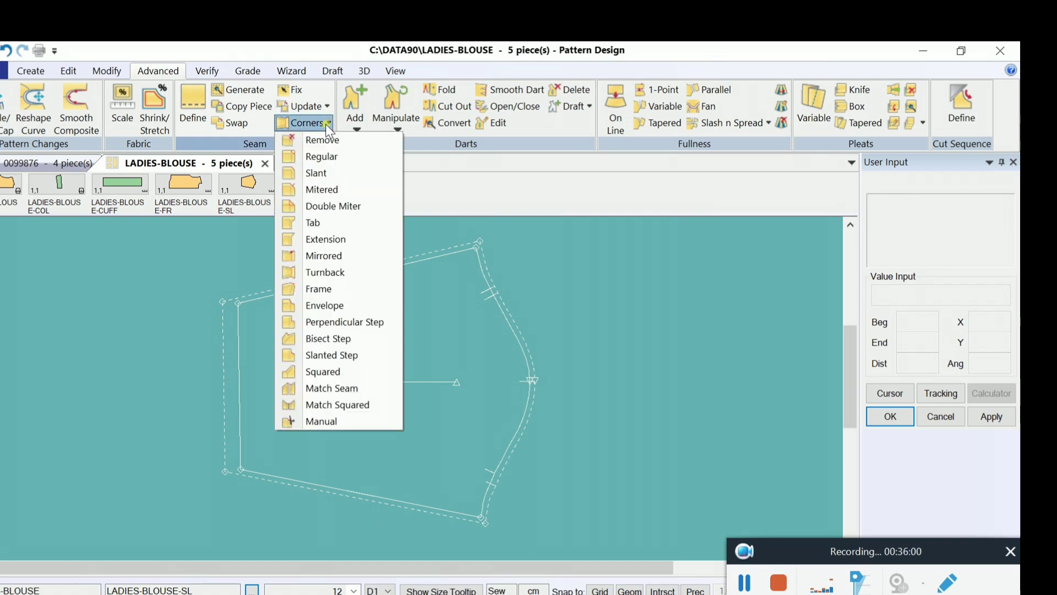
pyautogui.click(325, 273)
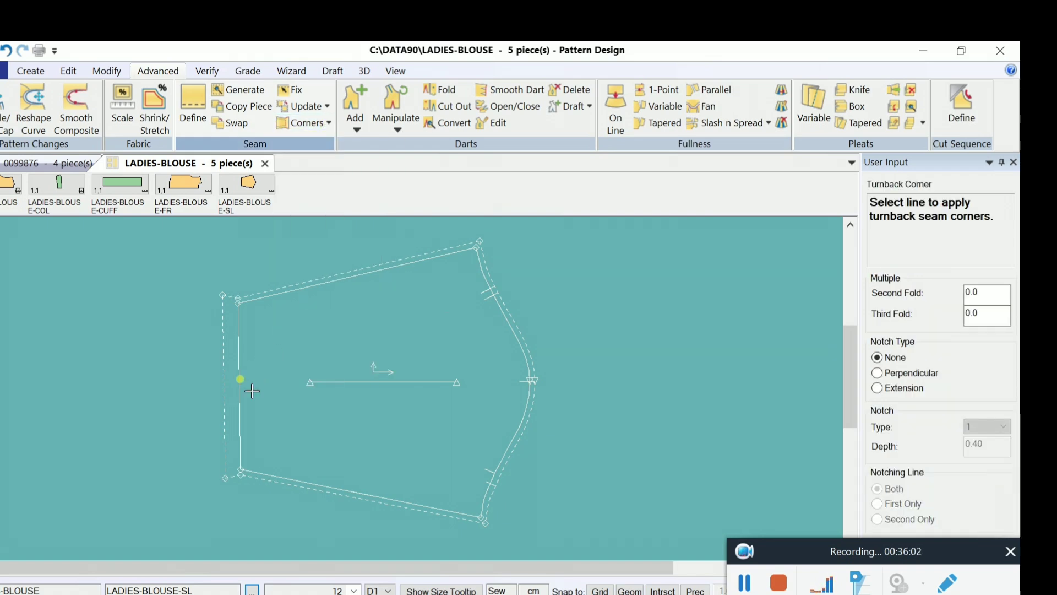
pyautogui.scroll(1, 253, 386)
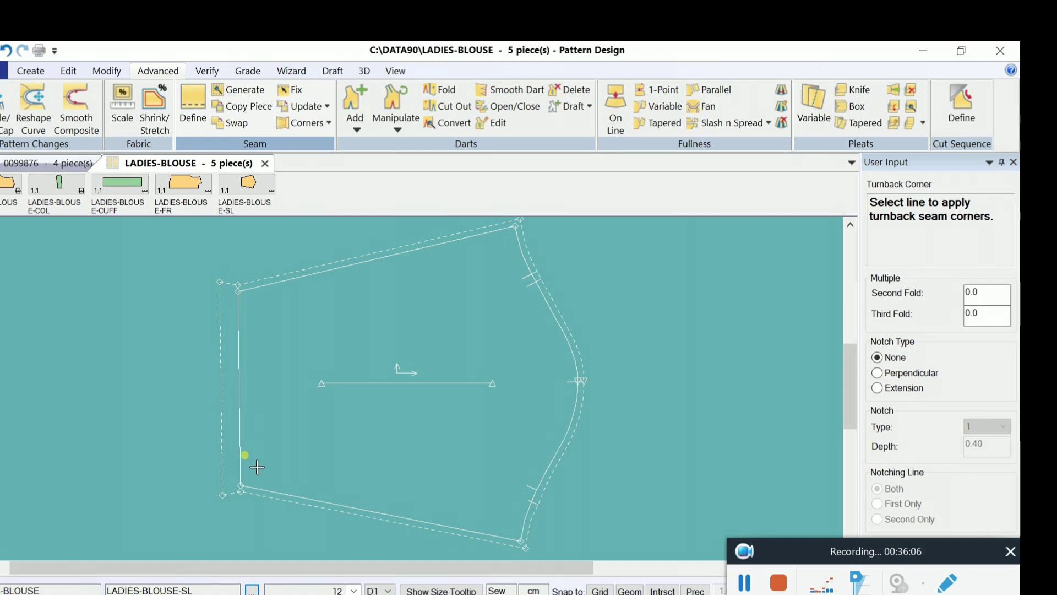
# Step: In the 0099876 model, make Mirrored seam corners at both hem corners of the SLV piece, mirroring about the hem line segments
pyautogui.click(50, 163)
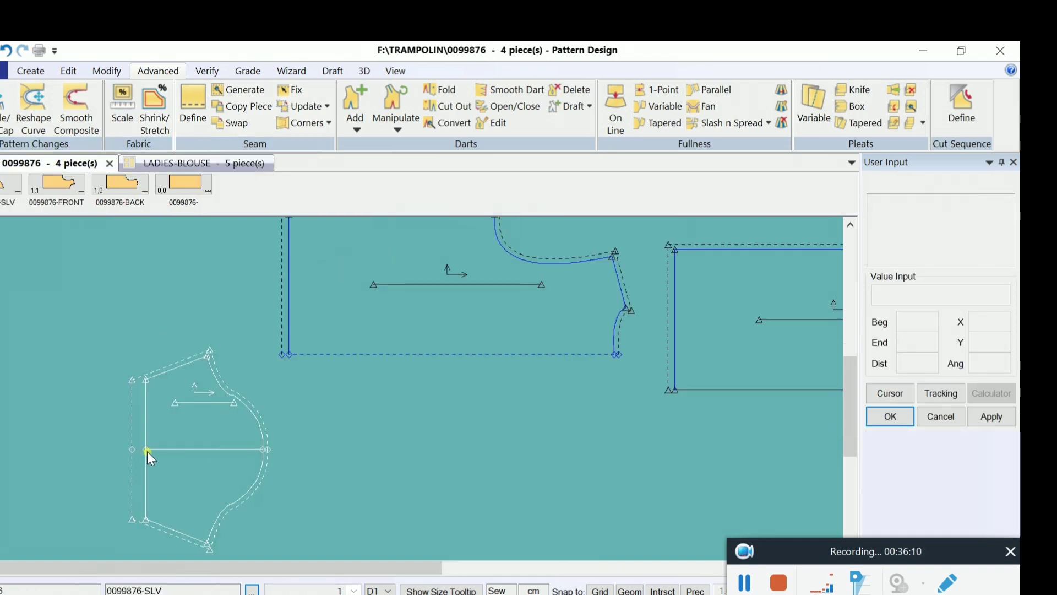
pyautogui.scroll(1, 226, 449)
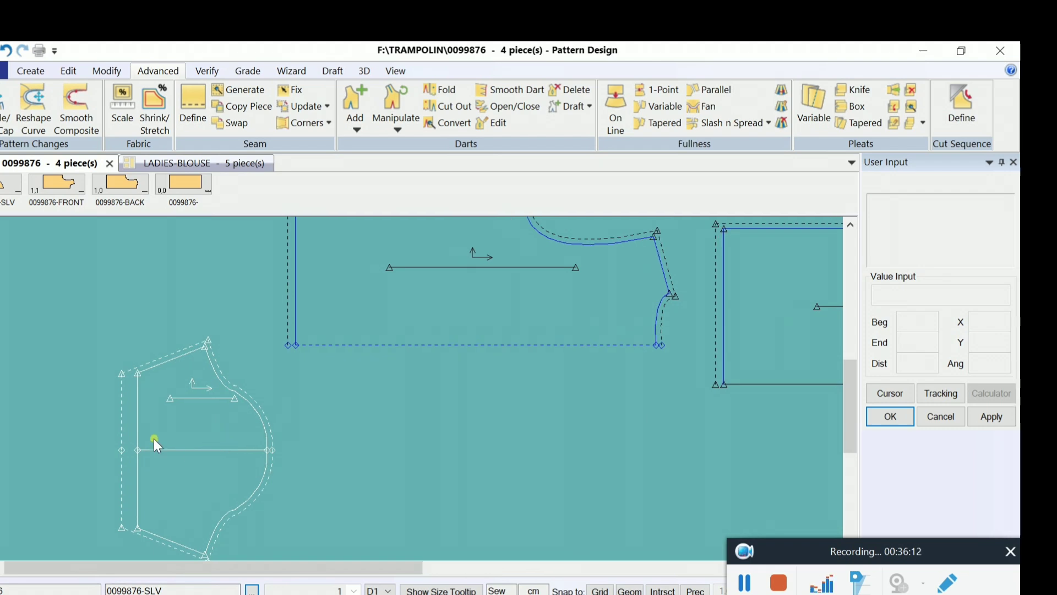
pyautogui.click(111, 402)
pyautogui.click(320, 122)
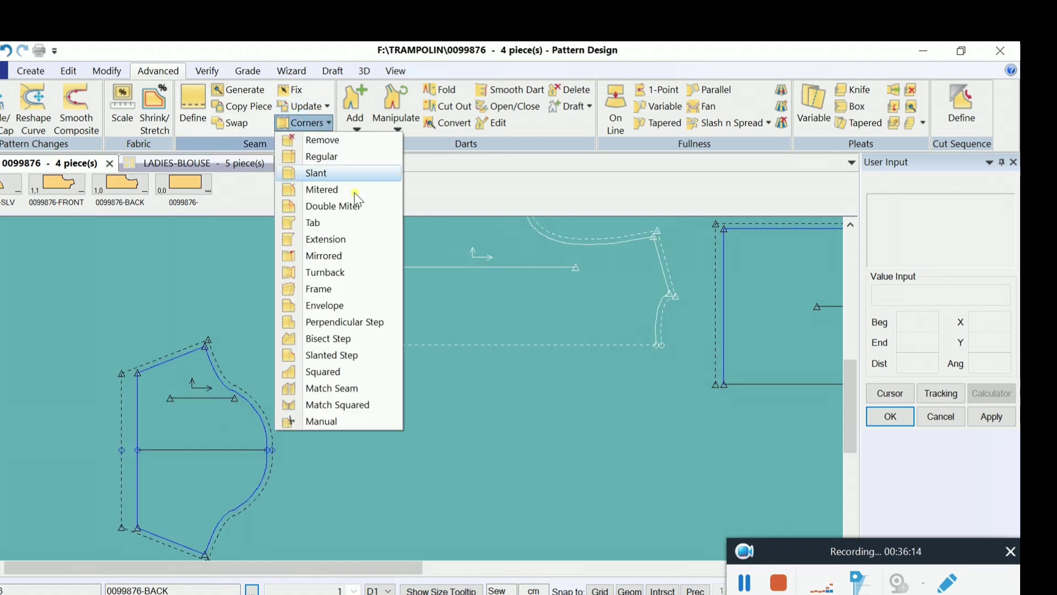
pyautogui.click(324, 256)
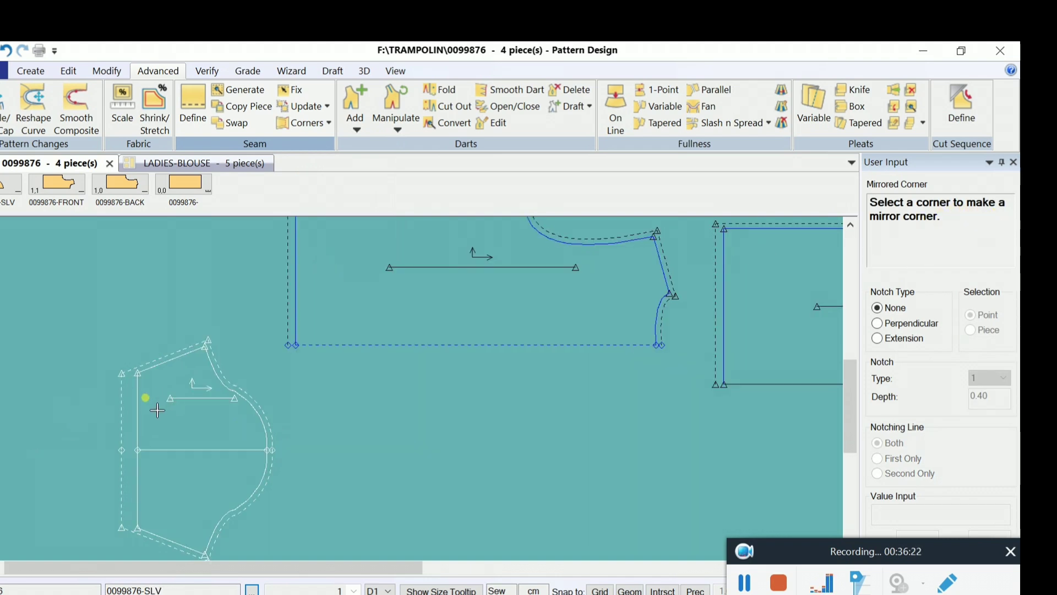
pyautogui.click(154, 386)
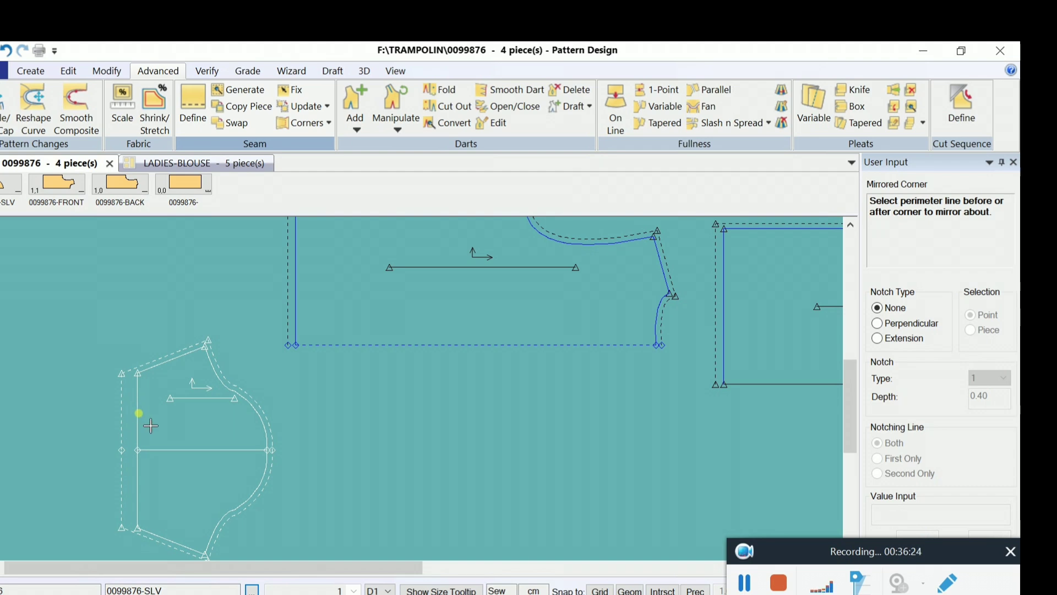
pyautogui.click(151, 425)
pyautogui.click(152, 540)
pyautogui.click(136, 503)
pyautogui.rightClick(349, 336)
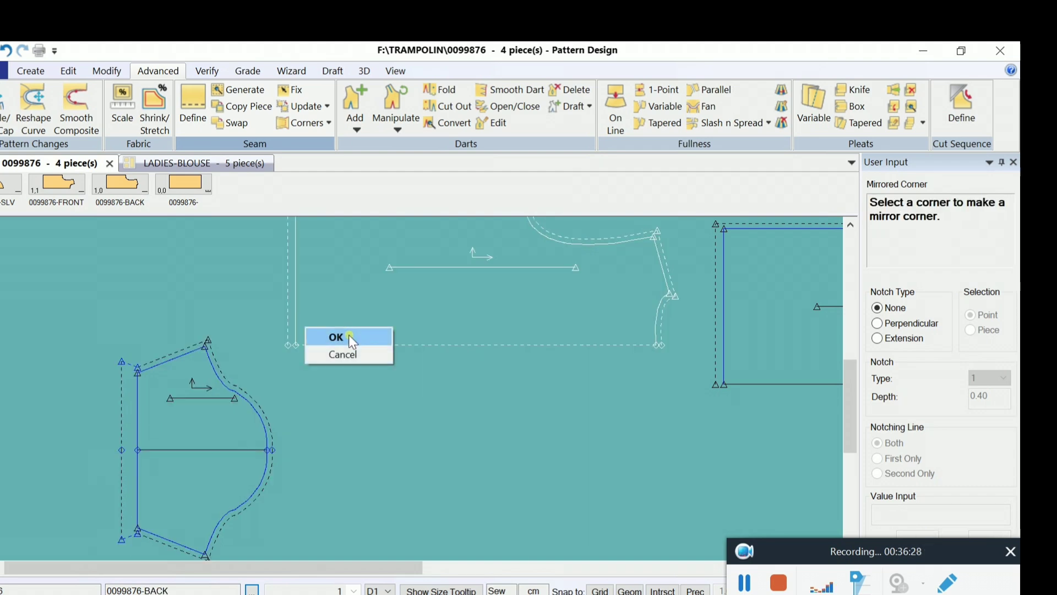
pyautogui.click(348, 334)
# Step: Reposition the SLV piece in the free area beside and below the BACK piece
pyautogui.scroll(1, 200, 441)
pyautogui.scroll(2, 192, 455)
pyautogui.moveTo(181, 475); pyautogui.dragTo(173, 392)
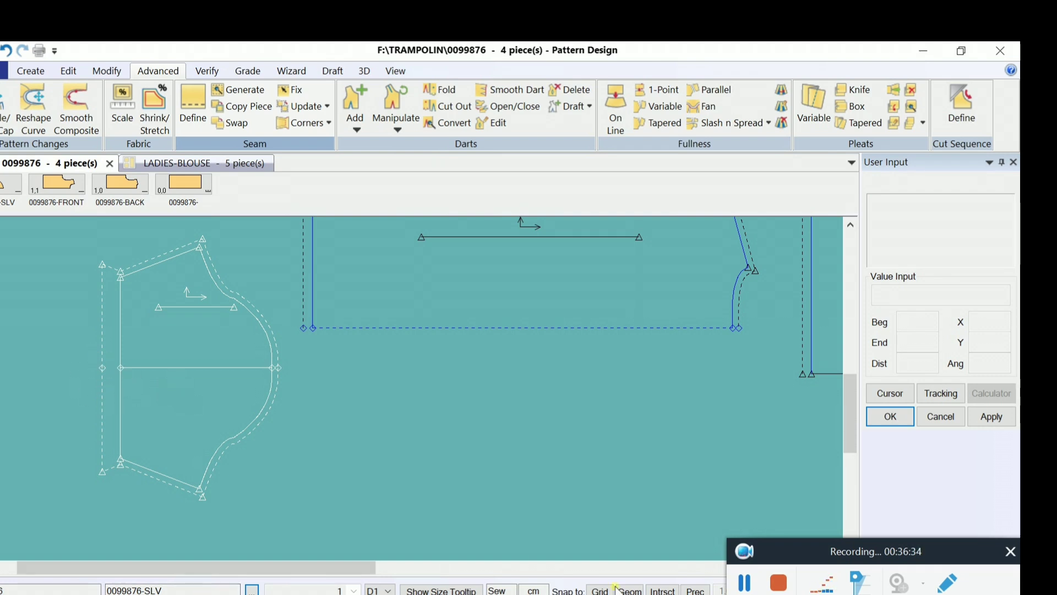
pyautogui.click(498, 489)
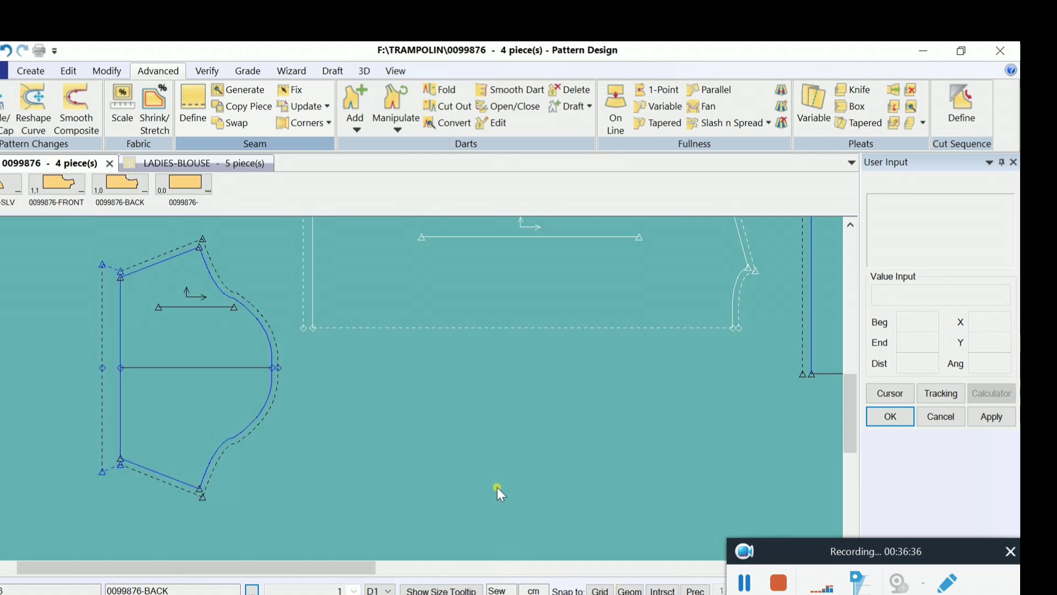
pyautogui.click(327, 125)
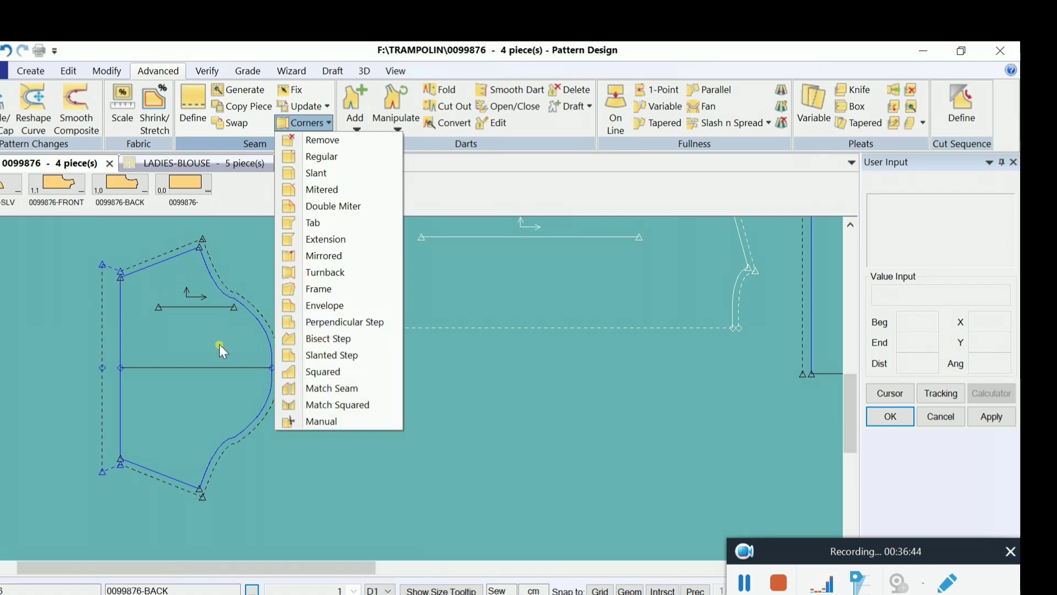
pyautogui.click(200, 380)
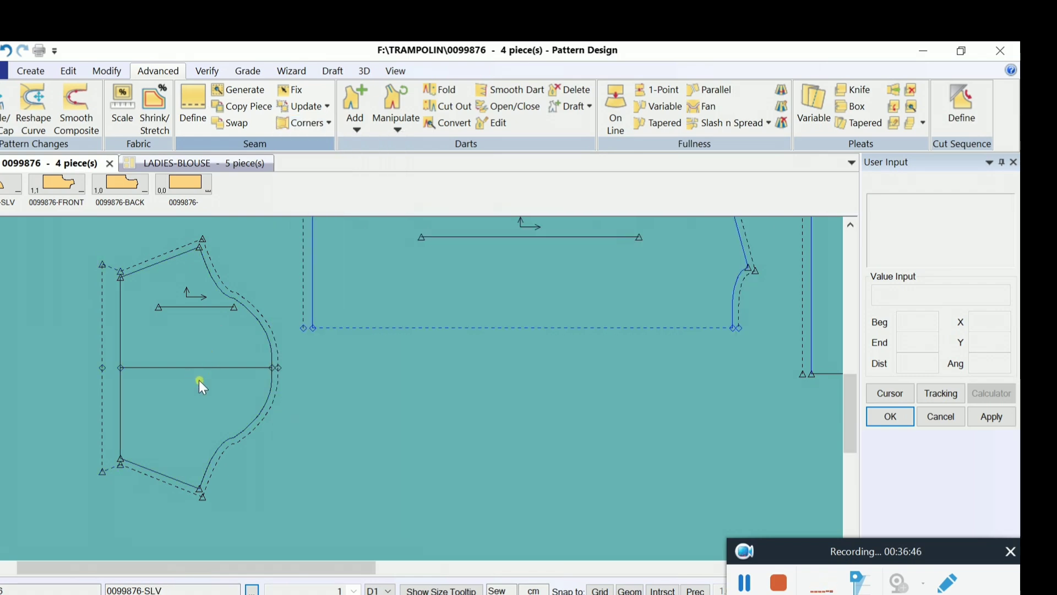
pyautogui.click(211, 384)
pyautogui.click(212, 415)
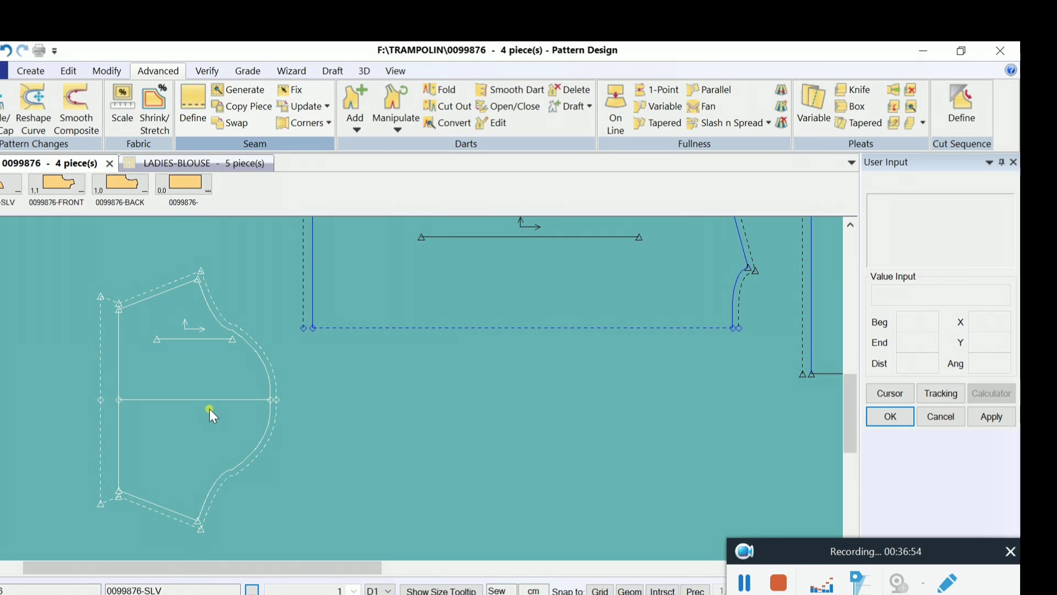
pyautogui.click(332, 121)
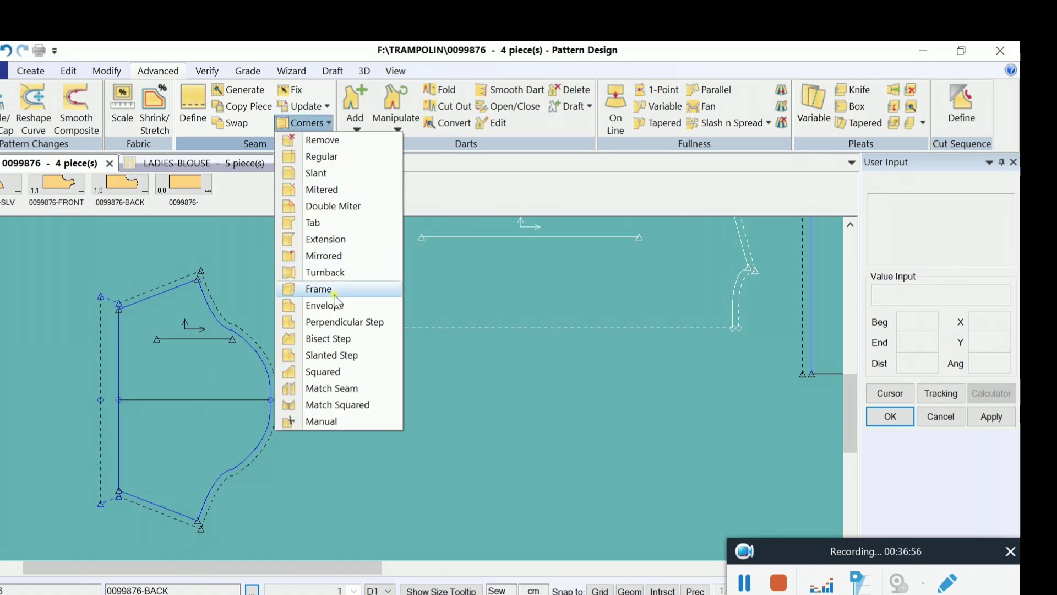
pyautogui.click(341, 253)
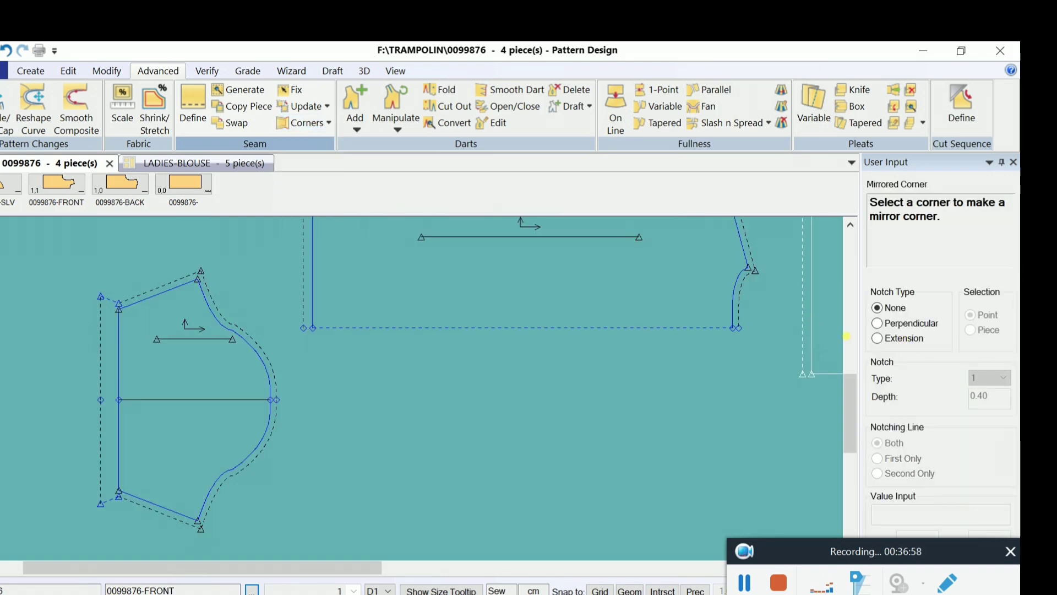
pyautogui.click(331, 125)
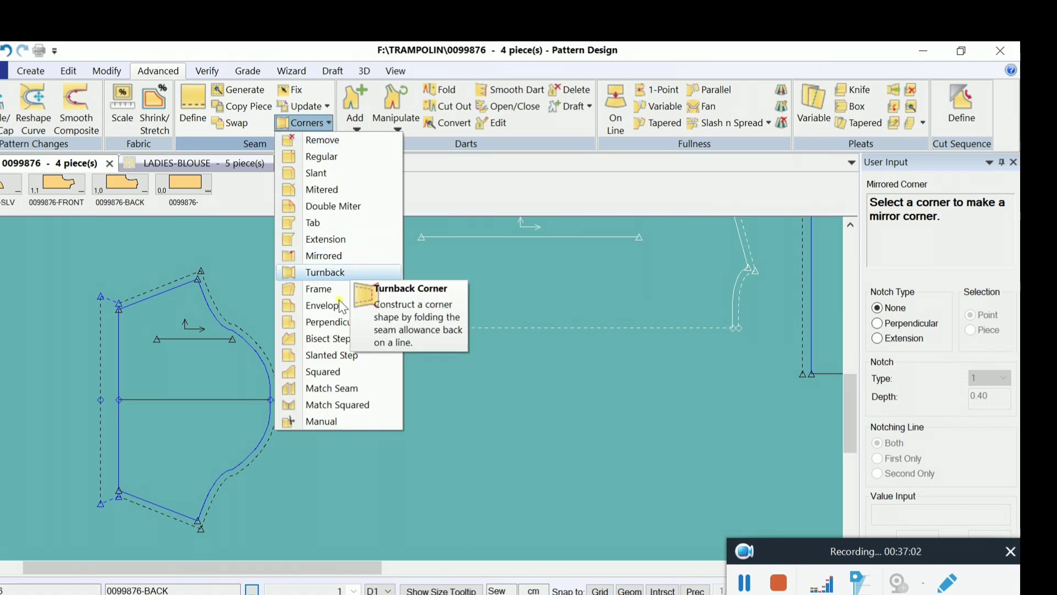
pyautogui.rightClick(583, 519)
pyautogui.click(584, 538)
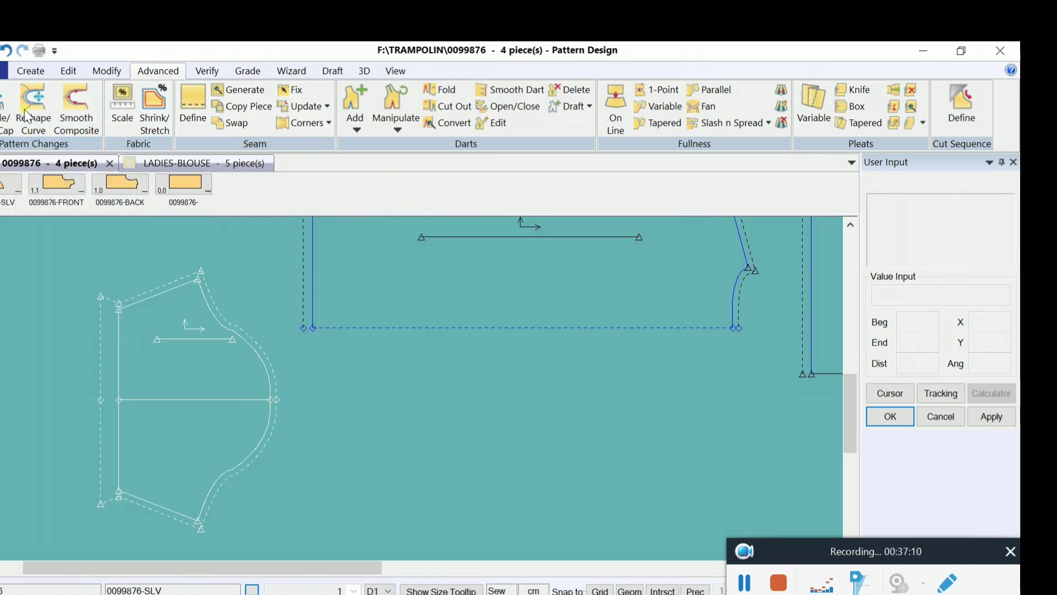
# Step: Delete the internal line that runs through the middle of the SLV piece from hem to sleeve cap
pyautogui.click(33, 69)
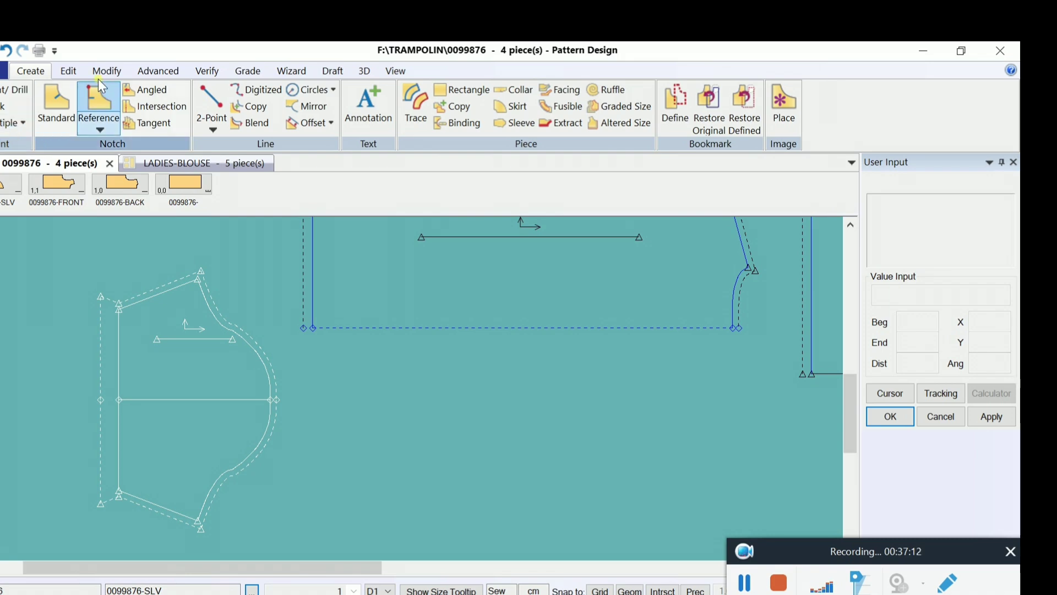
pyautogui.click(106, 70)
pyautogui.click(16, 118)
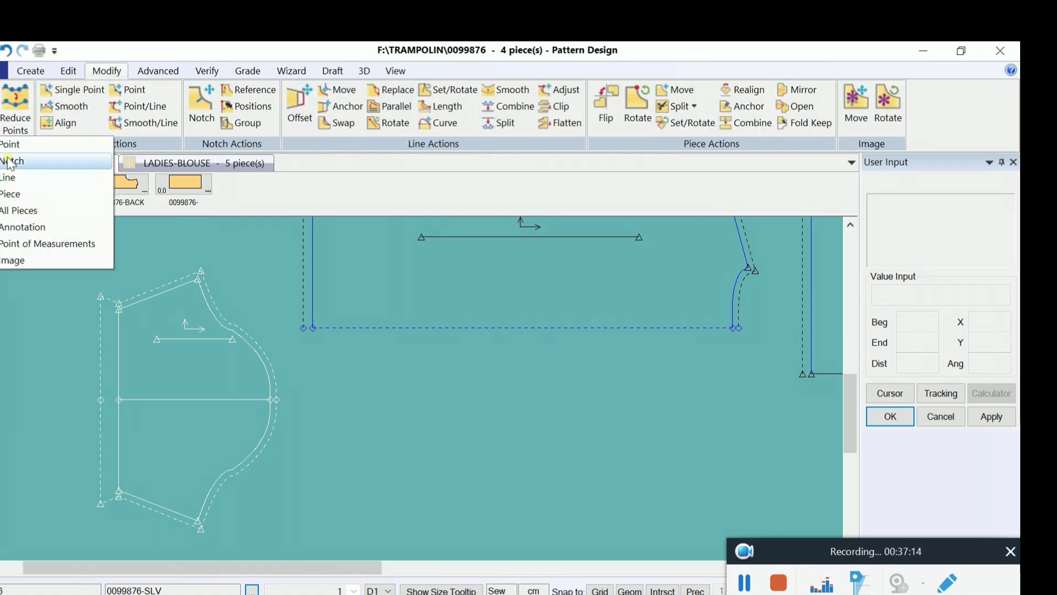
pyautogui.click(12, 177)
pyautogui.rightClick(365, 411)
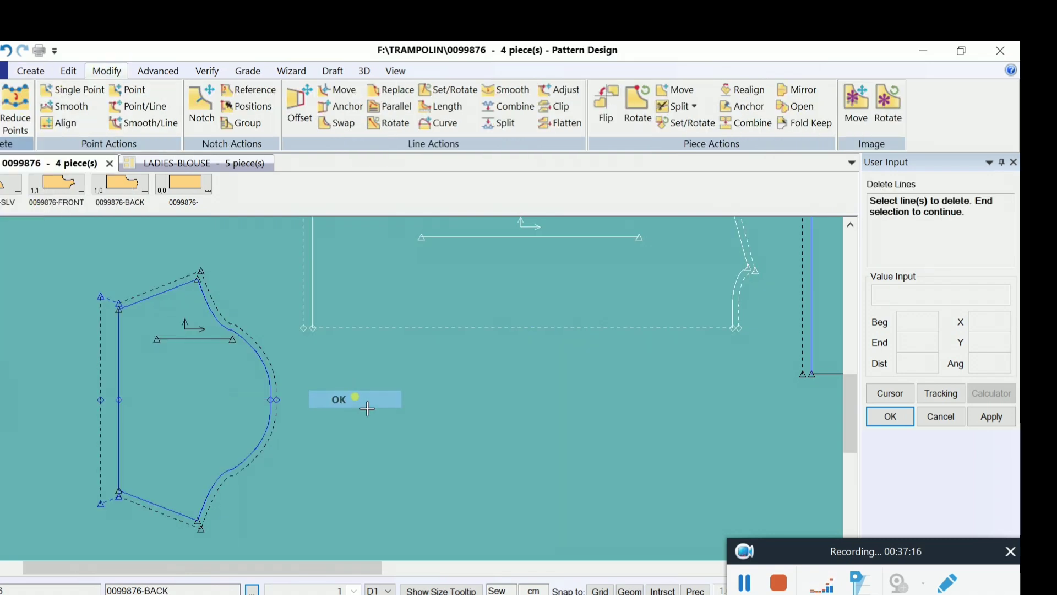
pyautogui.click(365, 395)
# Step: Combine the two hem line segments of the SLV piece into one line, without adding a notch at the merge point
pyautogui.click(518, 110)
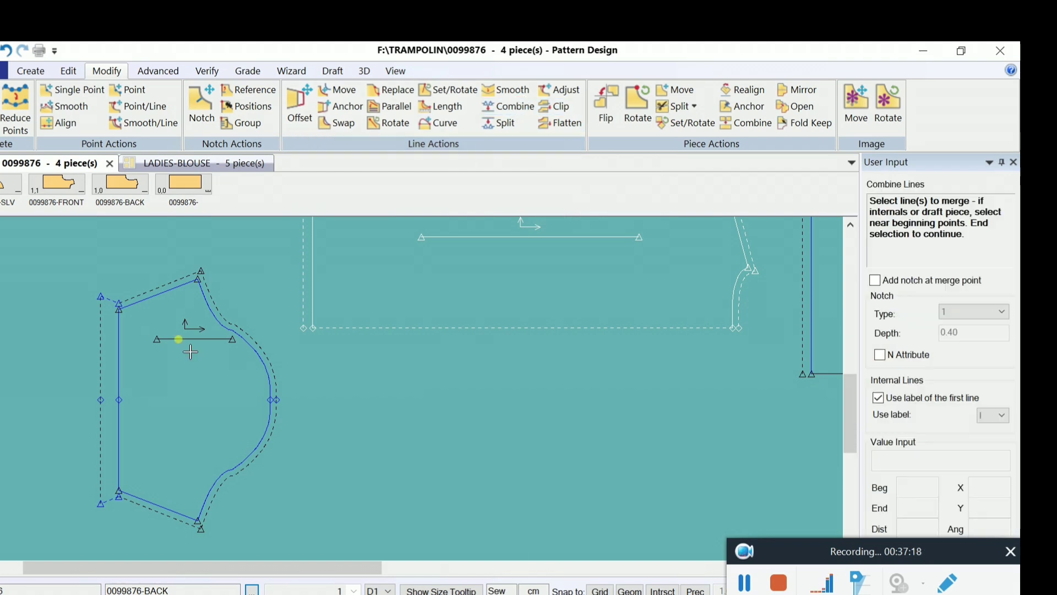
pyautogui.click(123, 366)
pyautogui.click(120, 428)
pyautogui.rightClick(180, 372)
pyautogui.click(180, 372)
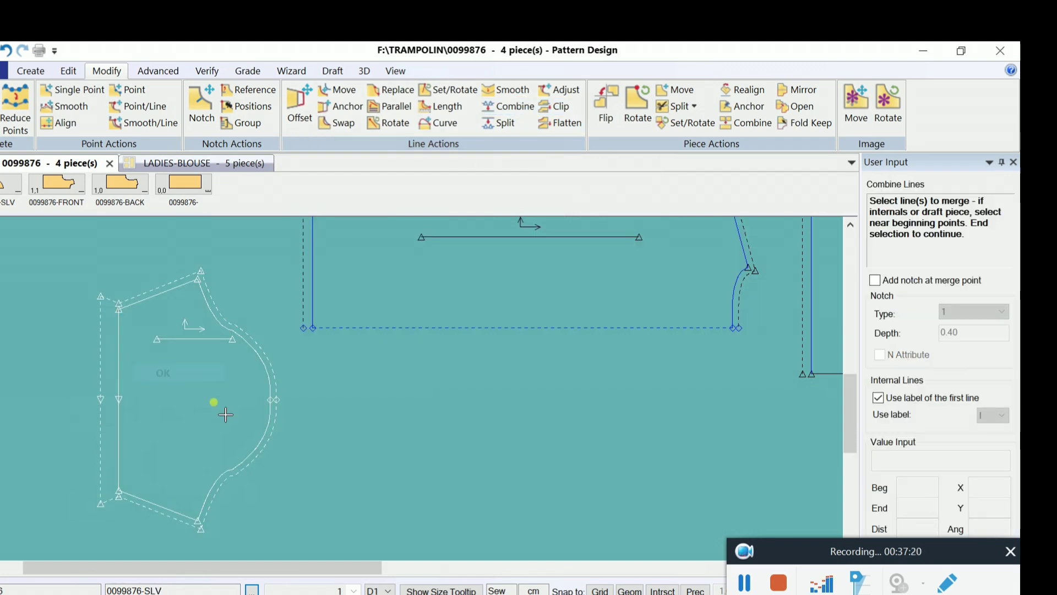
pyautogui.rightClick(355, 341)
pyautogui.click(355, 341)
# Step: Delete the leftover point in the middle of the SLV piece's hem line
pyautogui.click(1, 137)
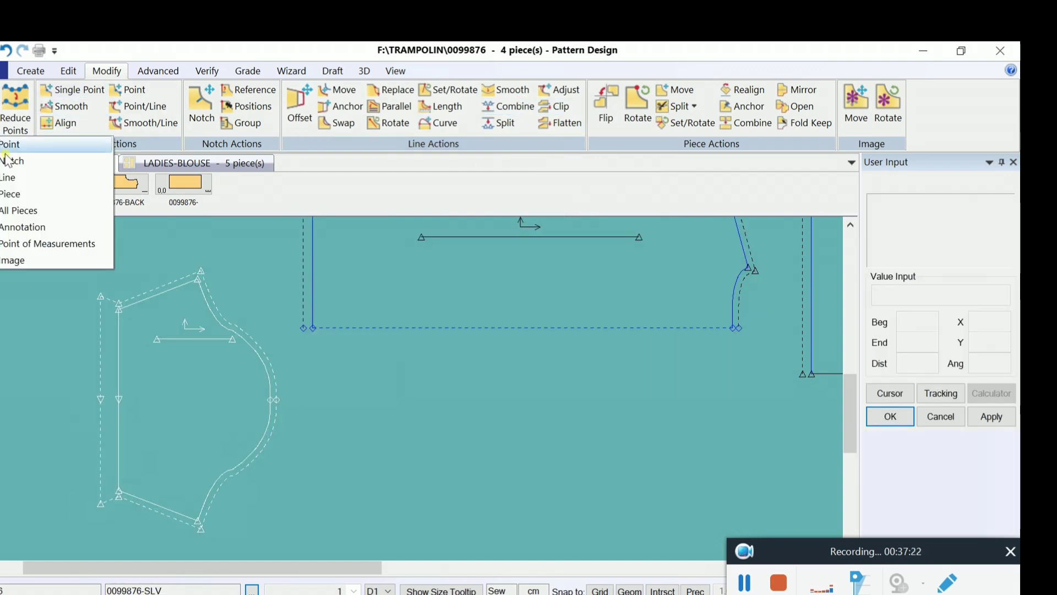
pyautogui.click(13, 150)
pyautogui.click(132, 414)
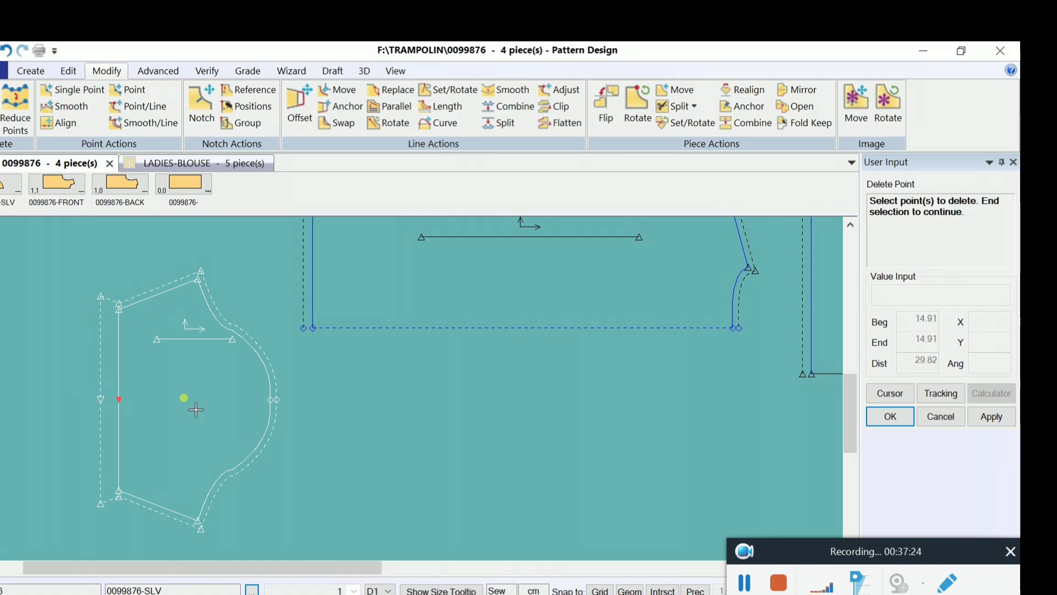
pyautogui.rightClick(187, 399)
pyautogui.click(165, 399)
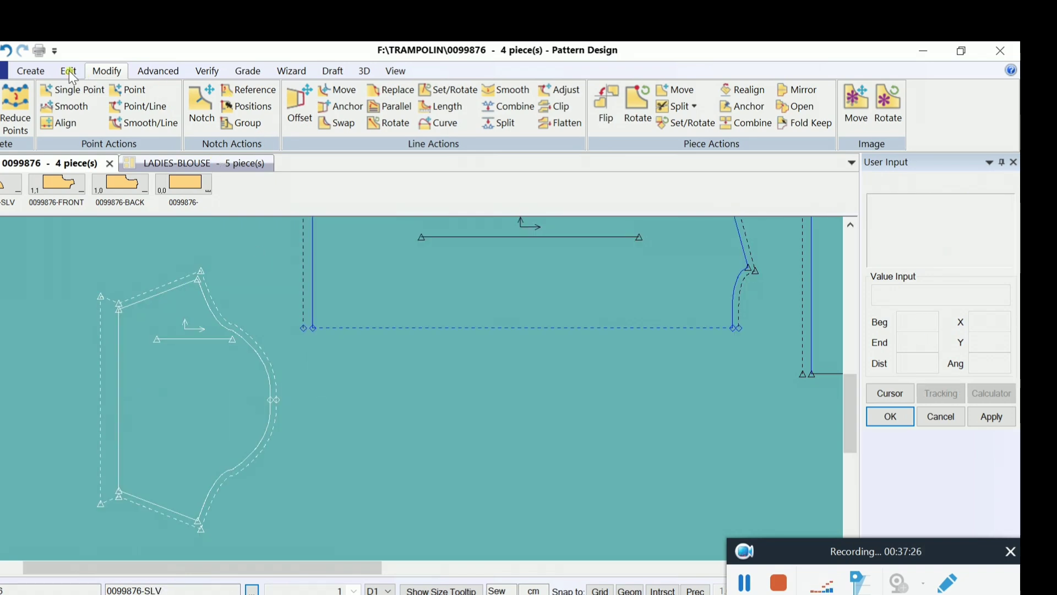
pyautogui.click(39, 71)
pyautogui.click(322, 124)
pyautogui.click(331, 123)
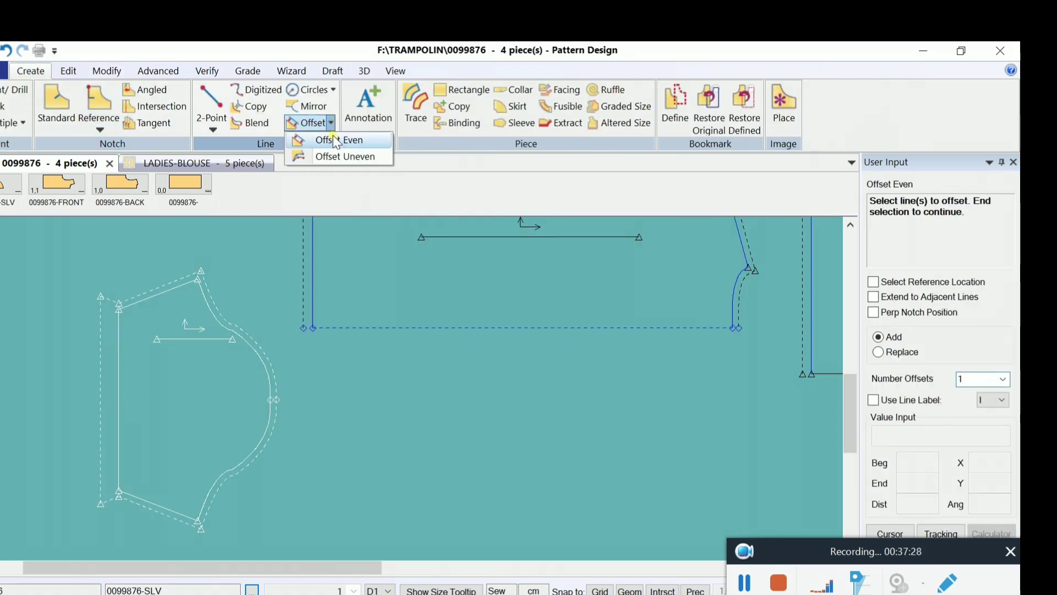
# Step: Apply Turnback seam corners to the SLV hem line with the second and third folds both set to 3 cm
pyautogui.click(158, 71)
pyautogui.click(328, 124)
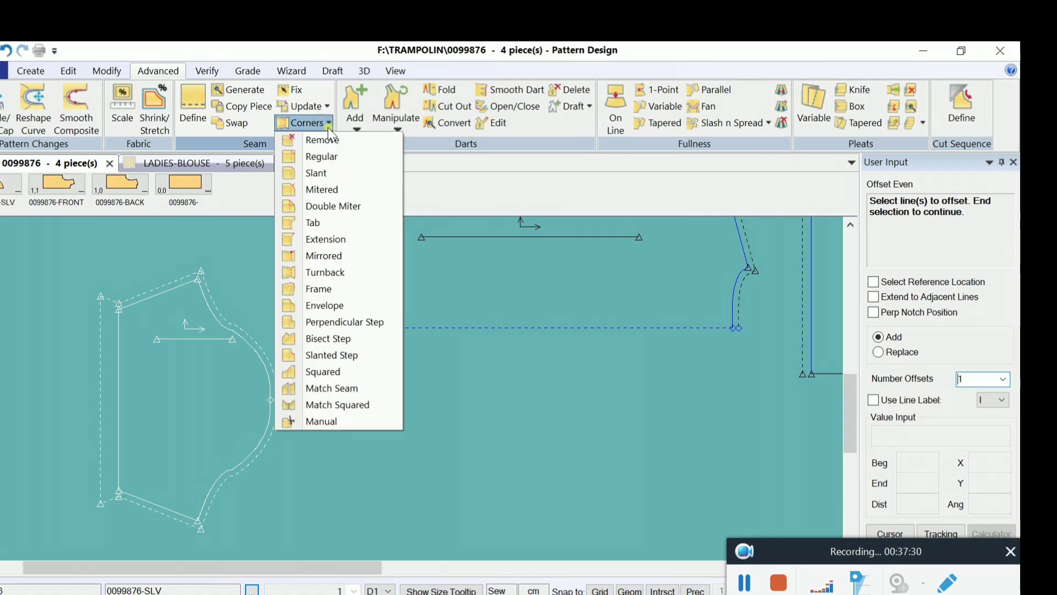
pyautogui.click(331, 272)
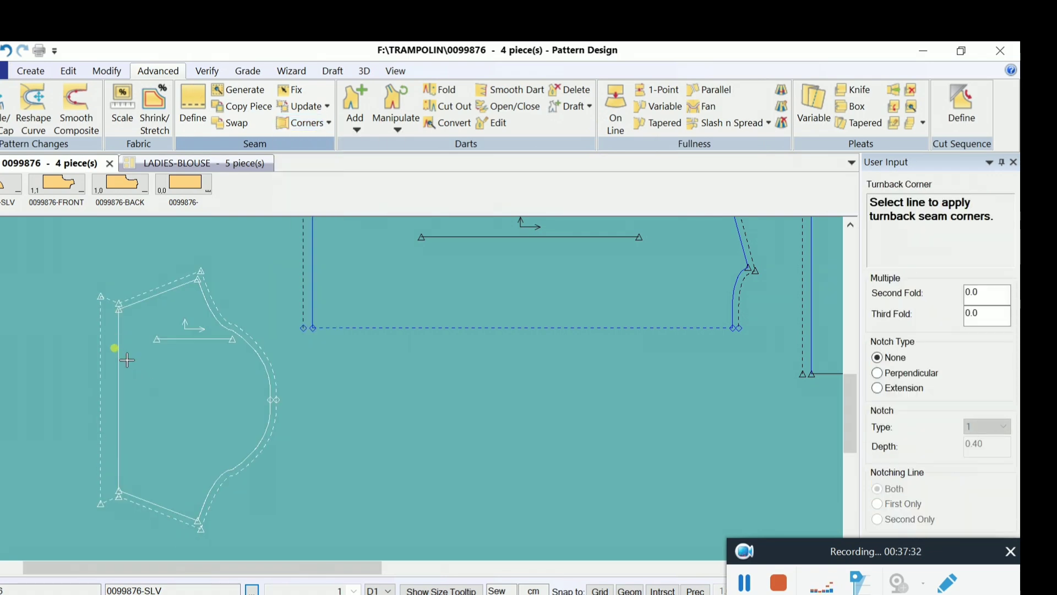
pyautogui.click(148, 496)
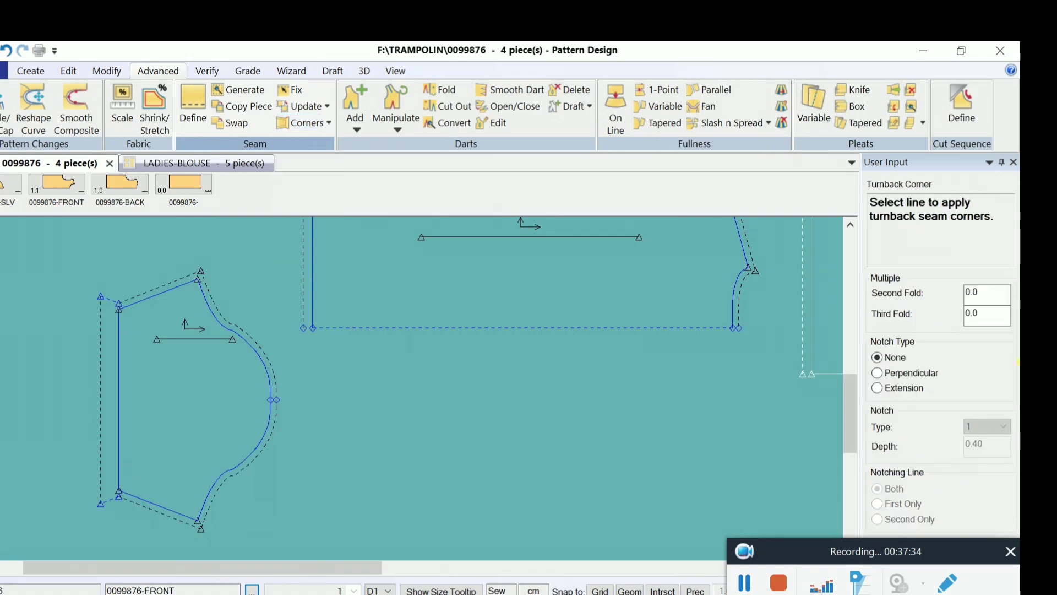
pyautogui.click(1007, 296)
pyautogui.press('Tab')
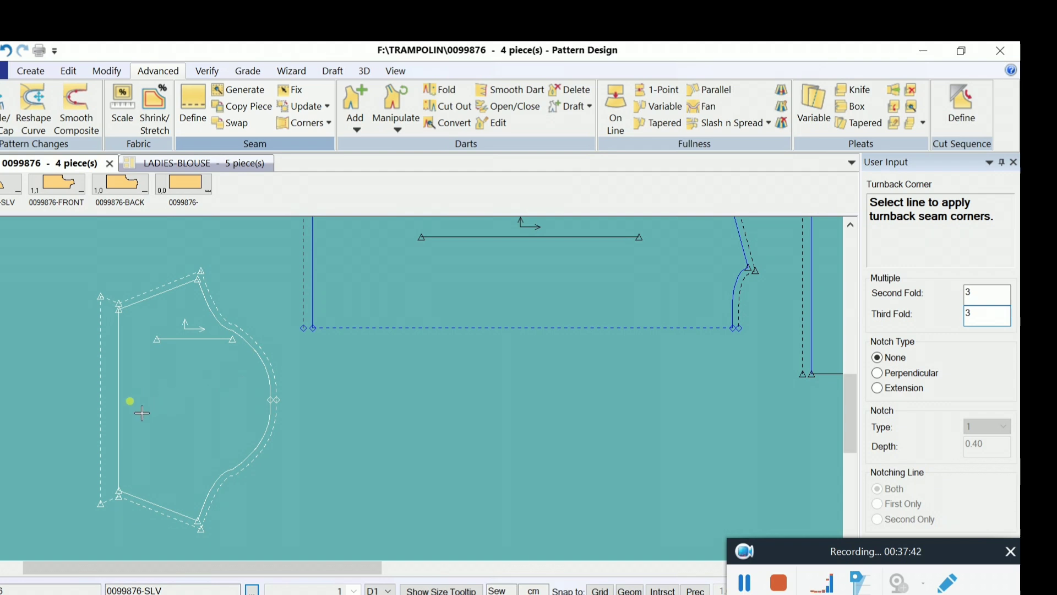
pyautogui.click(119, 407)
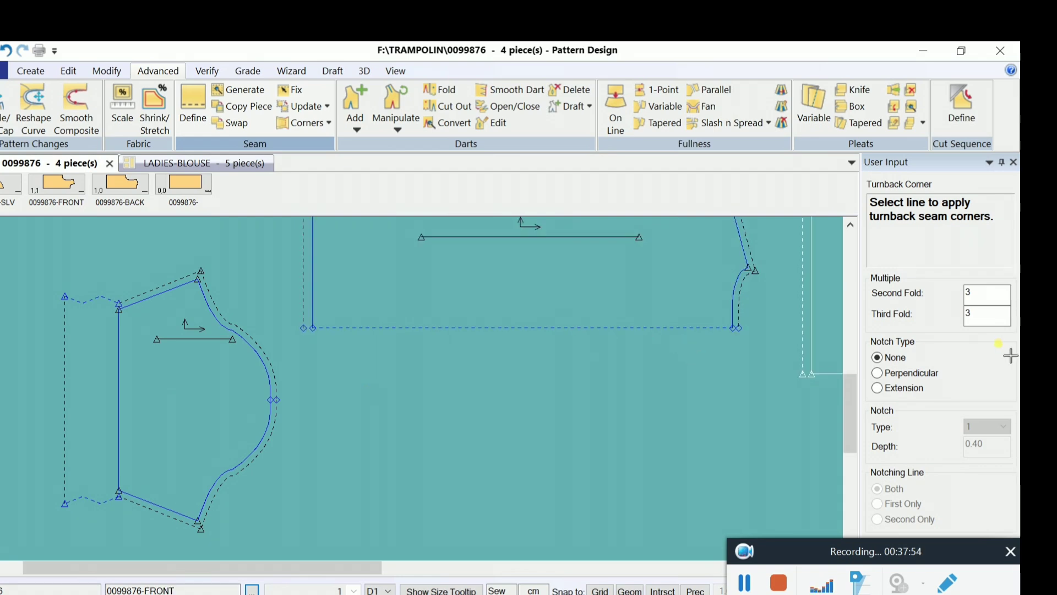
# Step: Reset the Turnback second fold and third fold values to 0
pyautogui.moveTo(984, 316); pyautogui.dragTo(940, 316)
pyautogui.doubleClick(980, 294)
pyautogui.write('0')
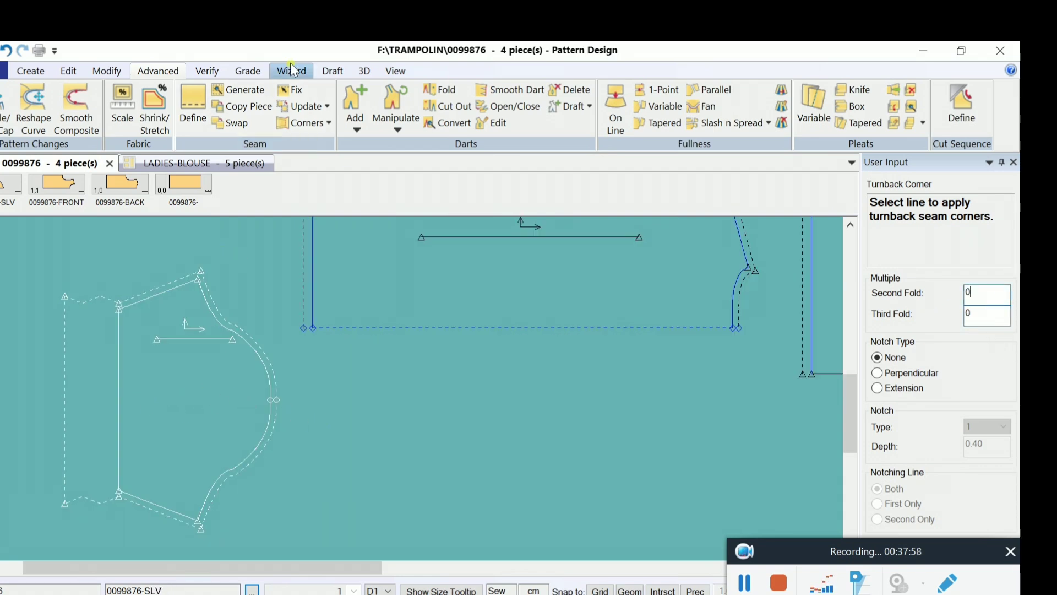
# Step: Define a seam allowance of 0 on the long straight centre line of the BACK piece
pyautogui.click(193, 105)
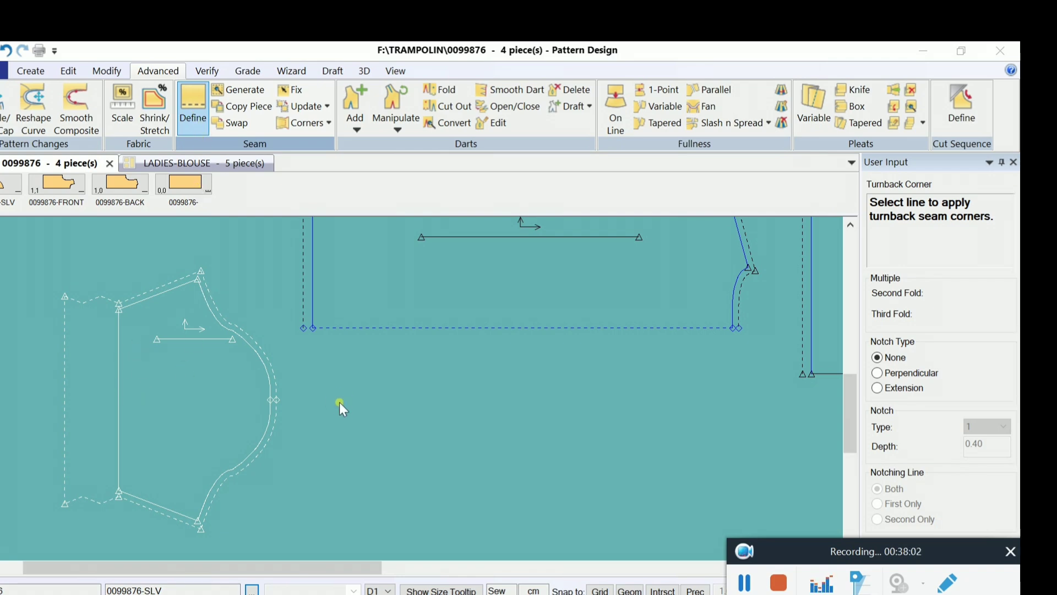
pyautogui.moveTo(918, 553); pyautogui.dragTo(884, 524)
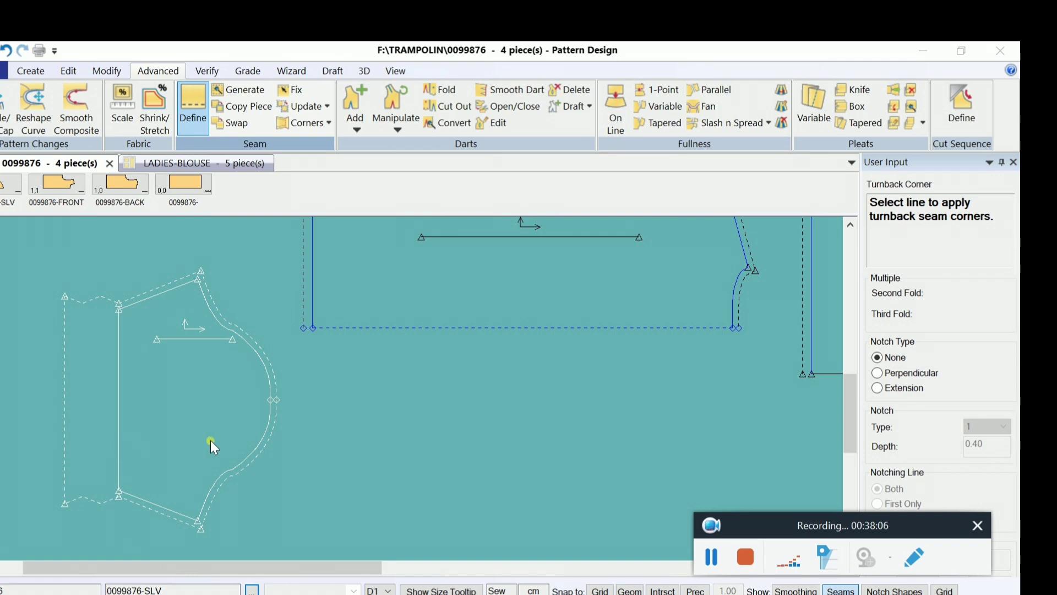
pyautogui.click(712, 565)
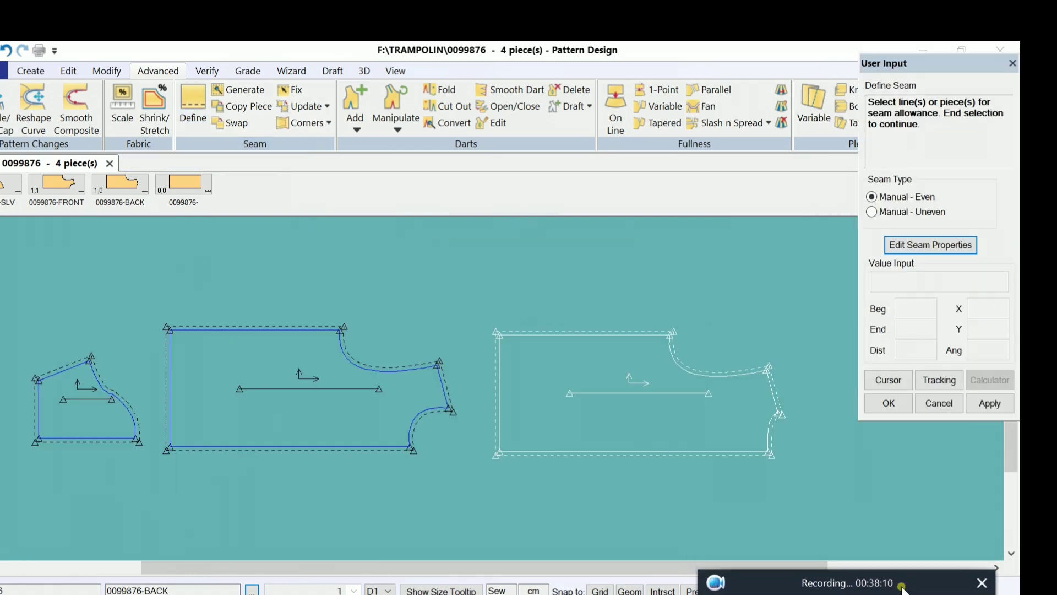
pyautogui.click(598, 455)
pyautogui.rightClick(611, 488)
pyautogui.click(589, 490)
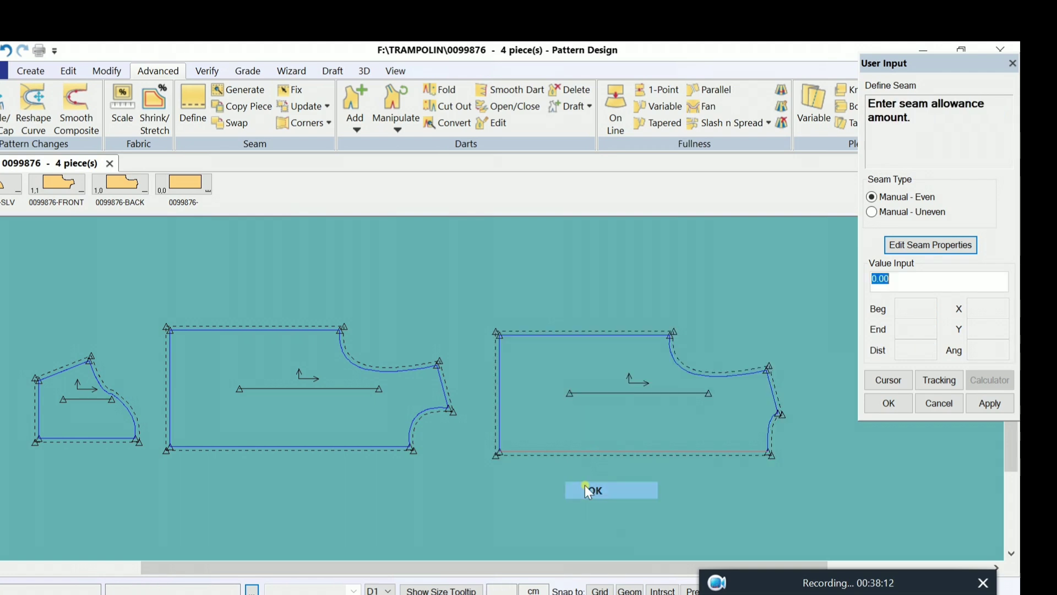
pyautogui.press('Return')
# Step: Define a seam allowance of 0 on the long straight centre line of the FRONT piece
pyautogui.click(352, 446)
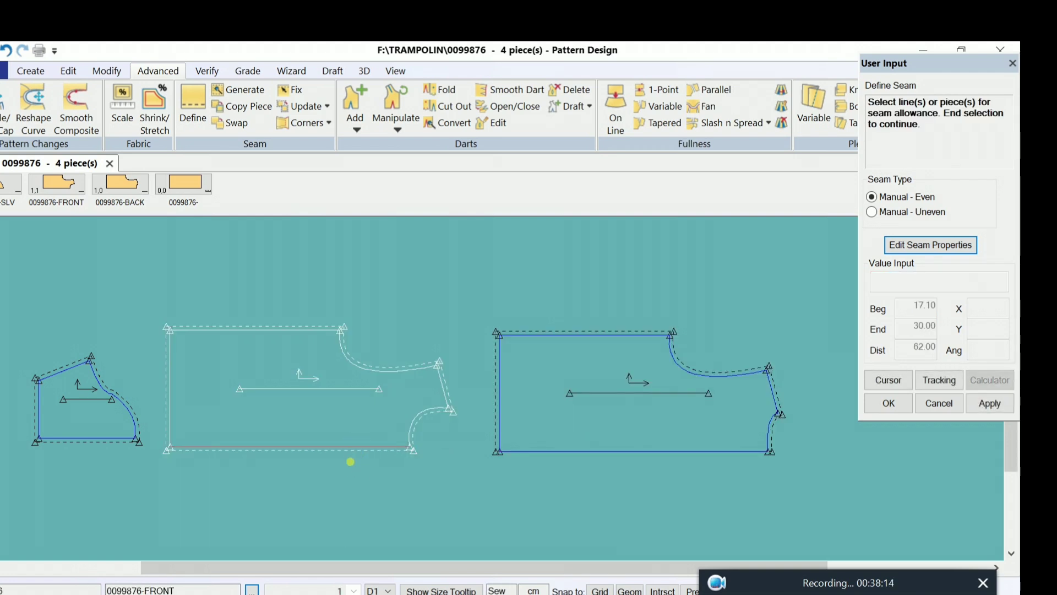
pyautogui.rightClick(358, 468)
pyautogui.click(329, 465)
pyautogui.rightClick(274, 478)
pyautogui.click(273, 478)
# Step: Define a seam allowance of 0 on the straight centre line of the half SLV piece
pyautogui.click(126, 445)
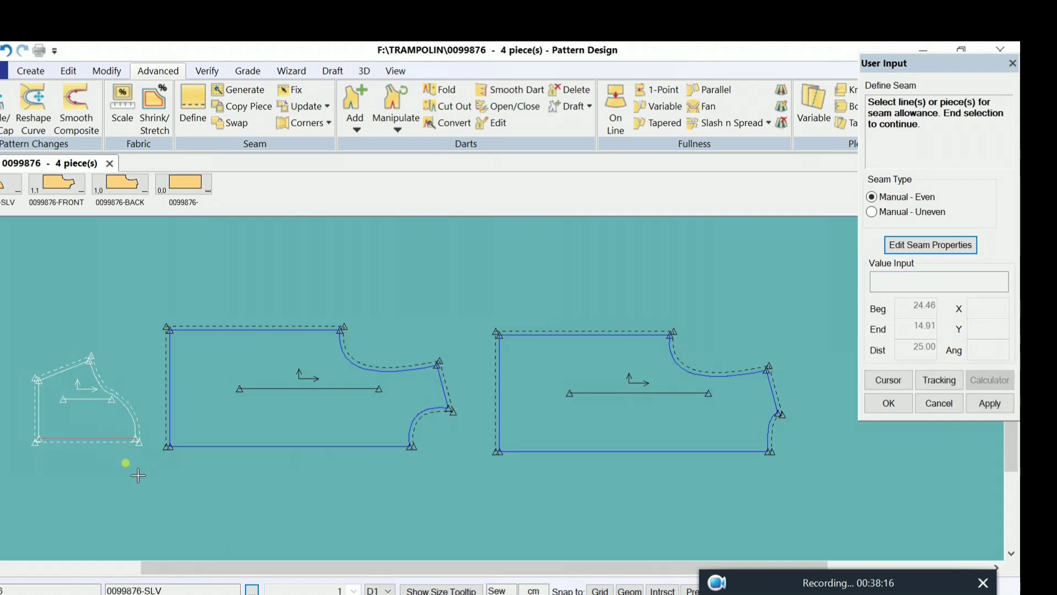
pyautogui.rightClick(131, 465)
pyautogui.click(130, 464)
pyautogui.rightClick(130, 464)
pyautogui.click(130, 464)
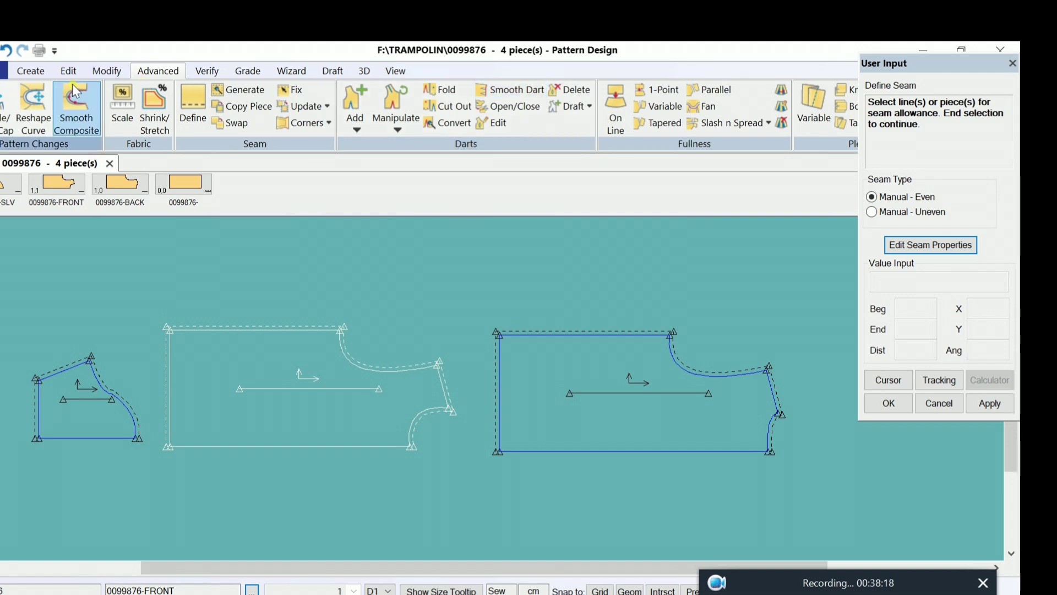
# Step: Mirror the BACK and SLV pieces about their centre lines, with Fold after Mirror enabled and no notches on the mirror line
pyautogui.click(106, 71)
pyautogui.click(797, 90)
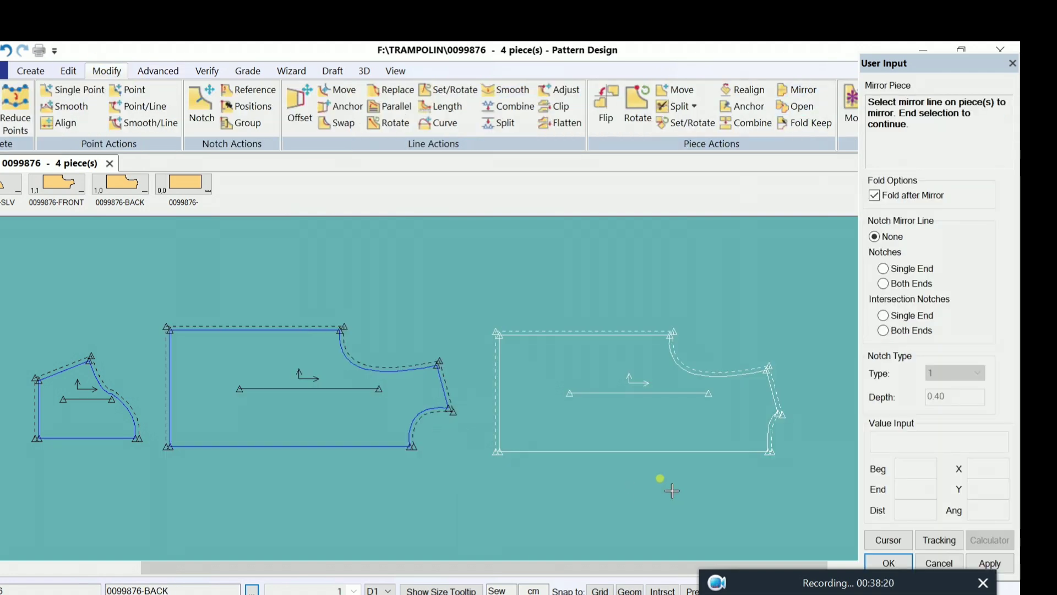
pyautogui.click(661, 453)
pyautogui.rightClick(658, 492)
pyautogui.click(658, 492)
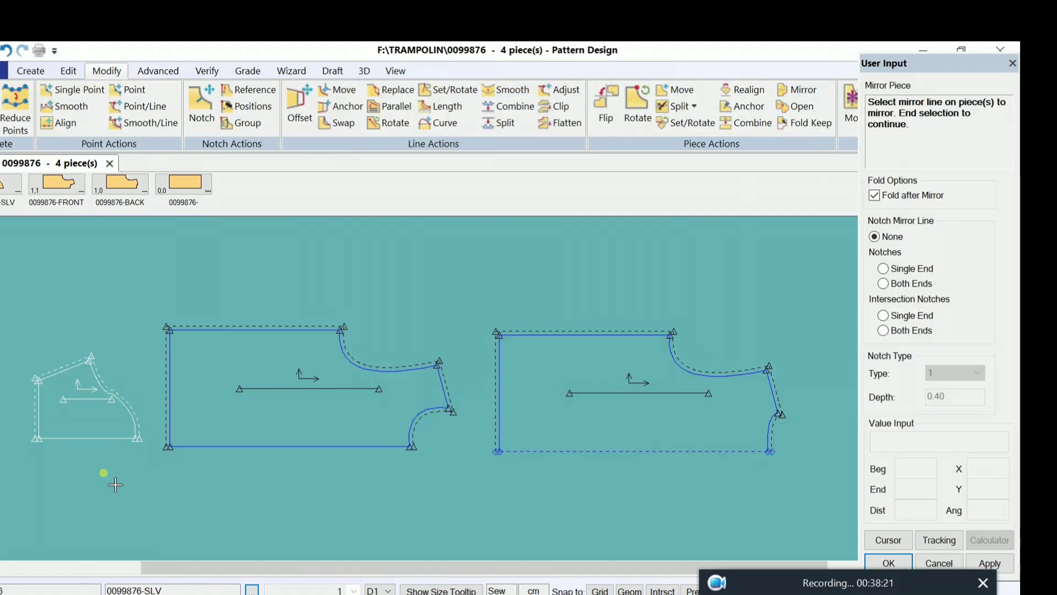
pyautogui.click(102, 438)
pyautogui.rightClick(110, 472)
pyautogui.click(110, 472)
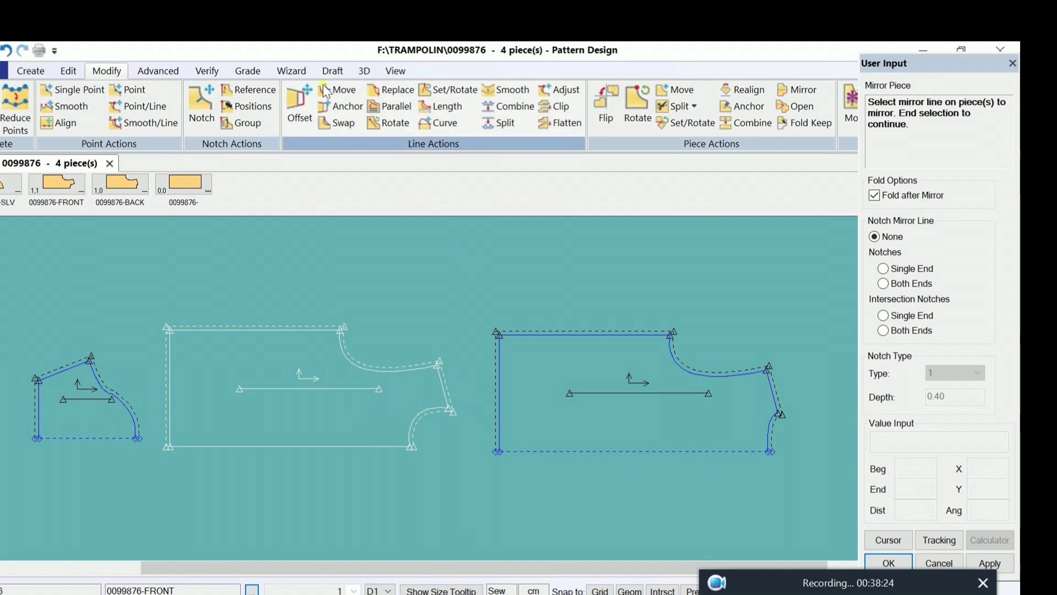
# Step: Define an even 3 cm seam allowance on the hem lines of the BACK, FRONT and SLV pieces
pyautogui.click(156, 71)
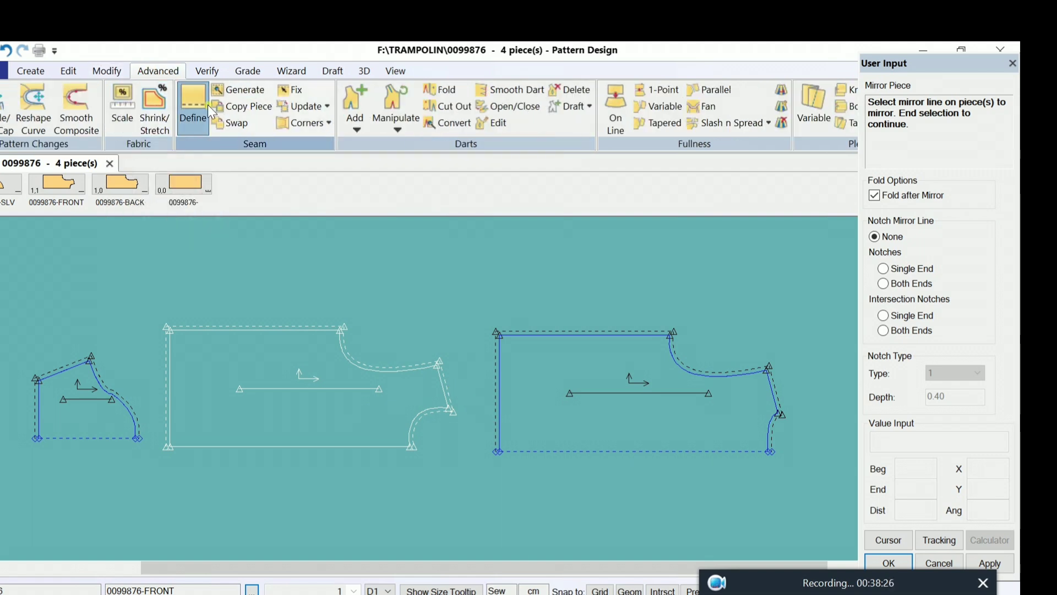
pyautogui.click(192, 103)
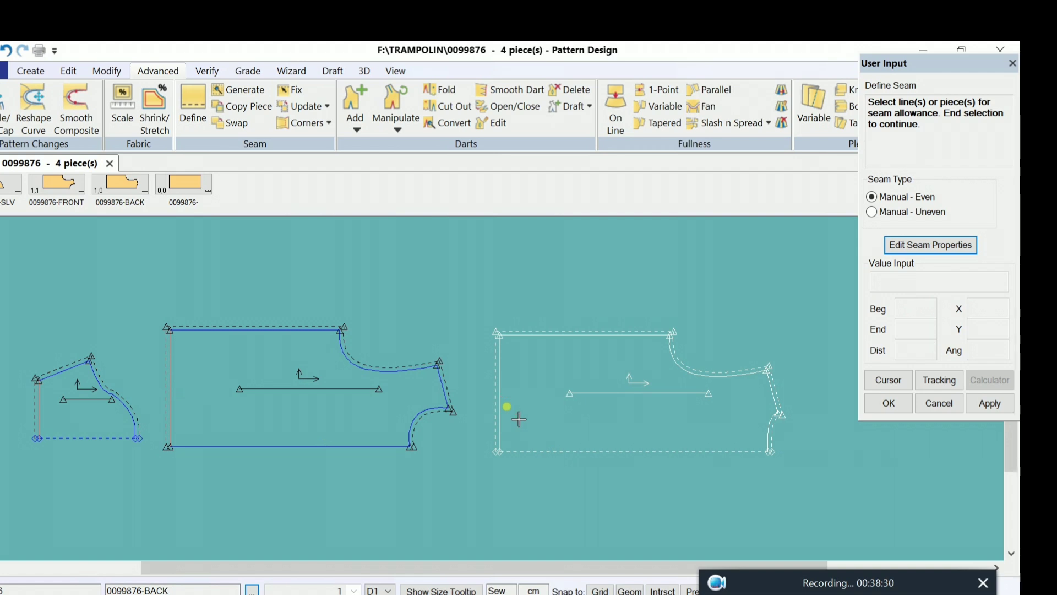
pyautogui.click(600, 441)
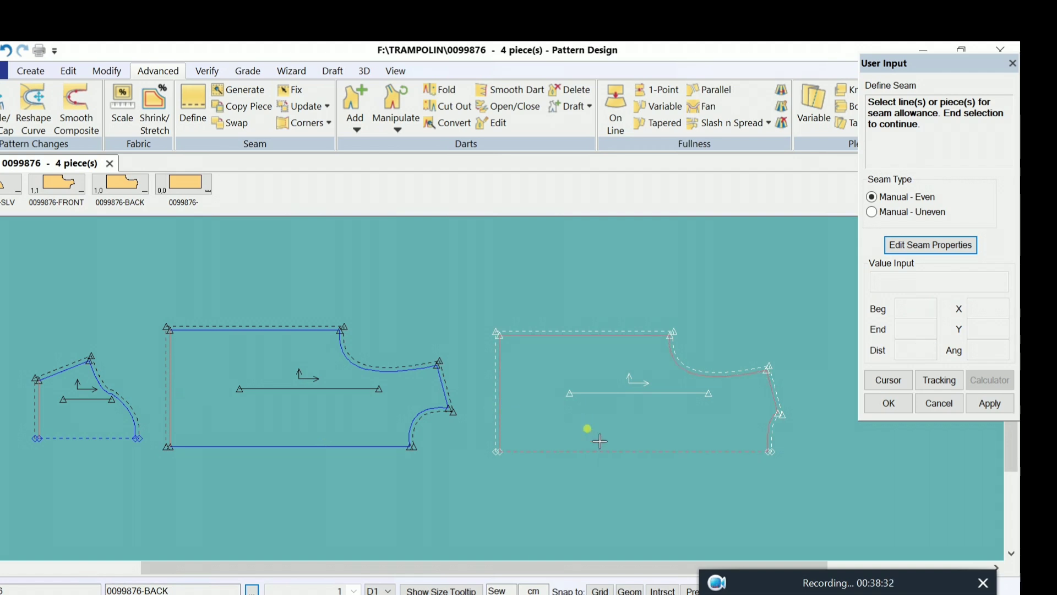
pyautogui.rightClick(545, 523)
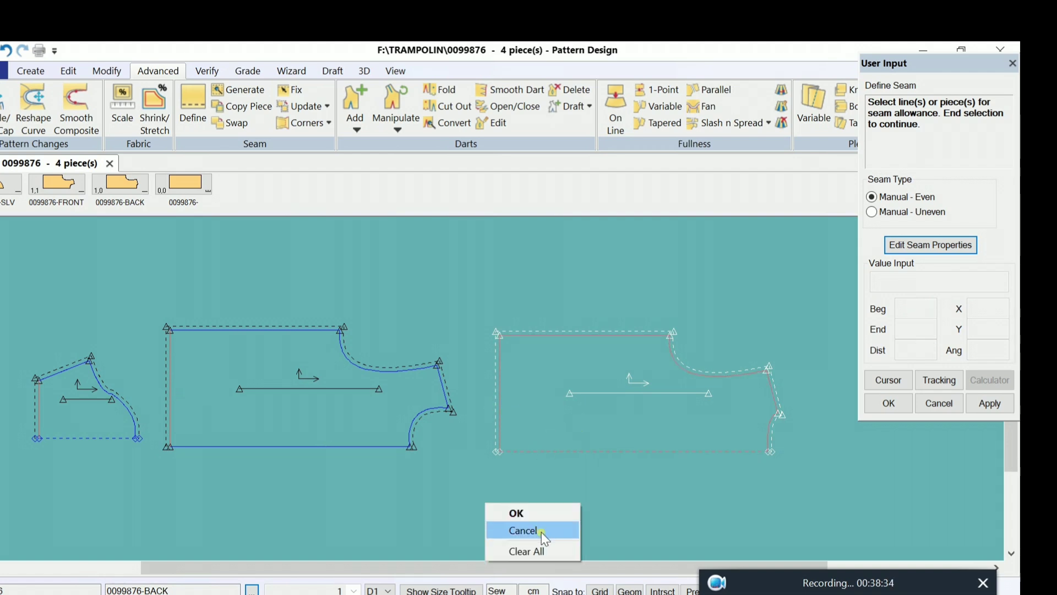
pyautogui.click(541, 532)
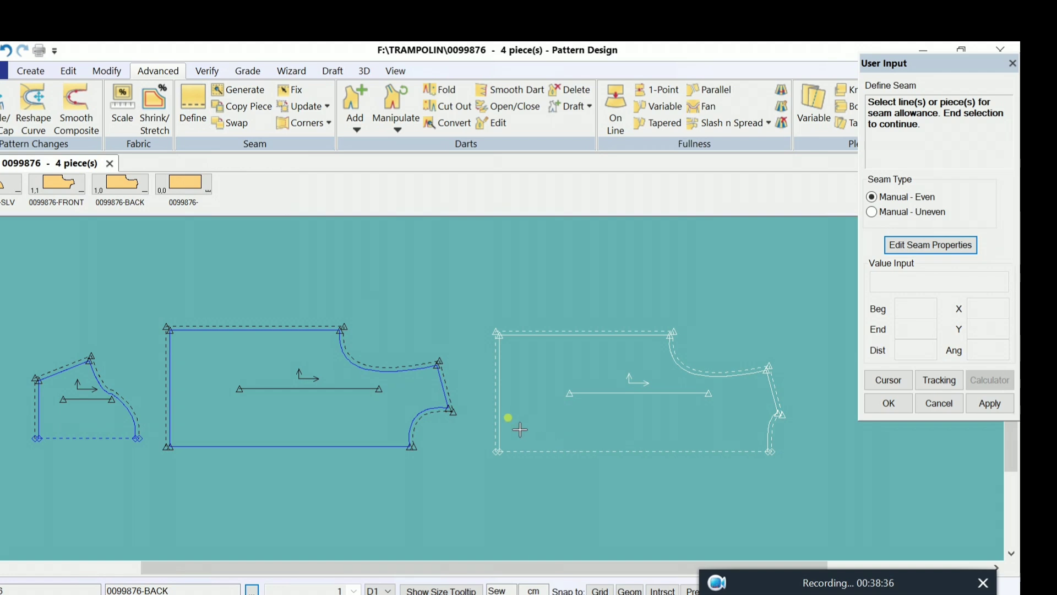
pyautogui.click(500, 427)
pyautogui.click(185, 406)
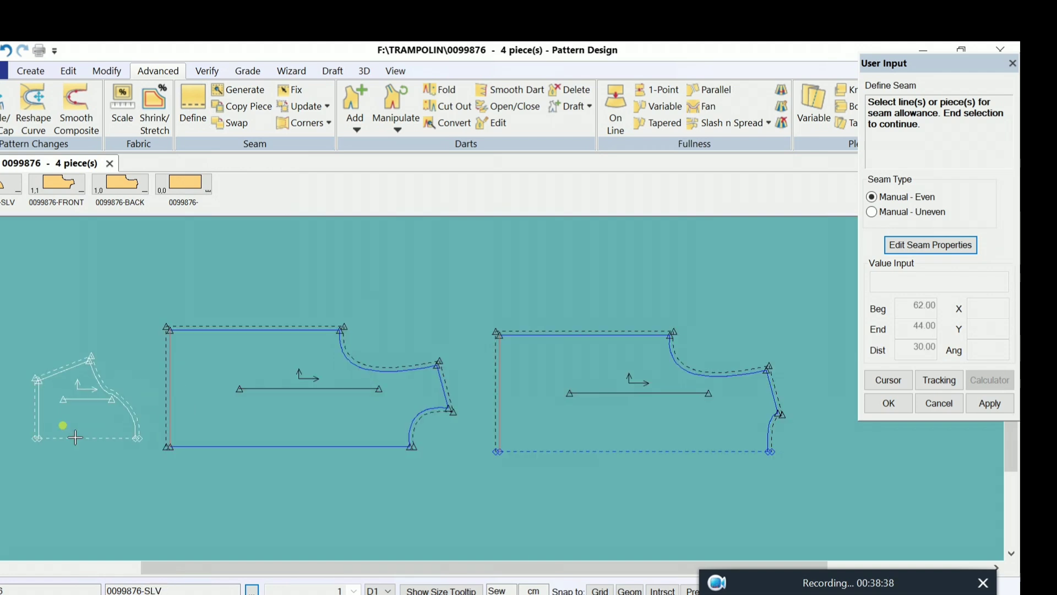
pyautogui.click(39, 412)
pyautogui.rightClick(122, 320)
pyautogui.click(122, 321)
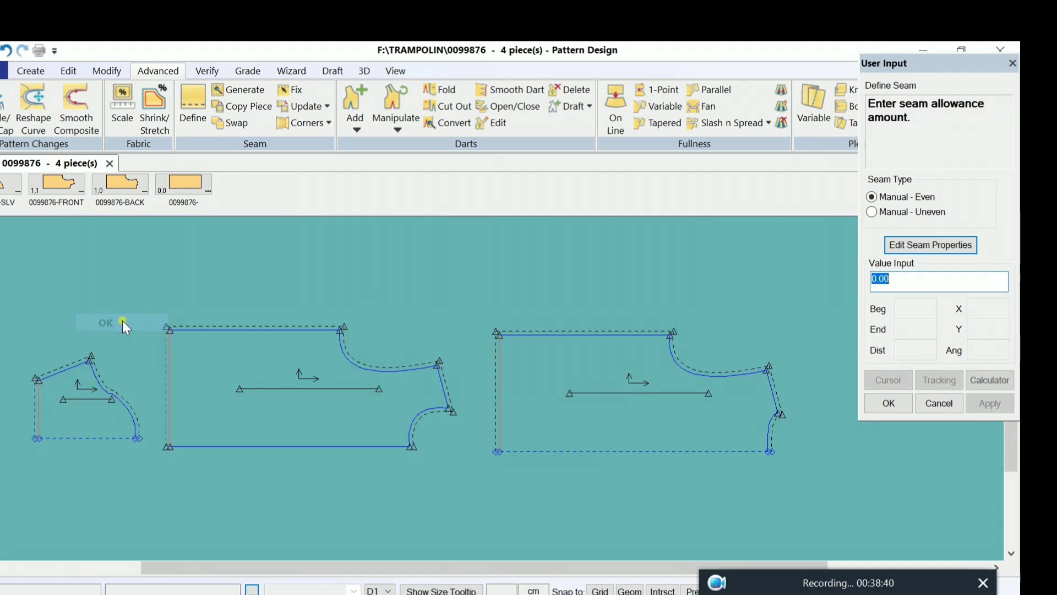
pyautogui.write('3')
pyautogui.rightClick(127, 317)
pyautogui.click(127, 318)
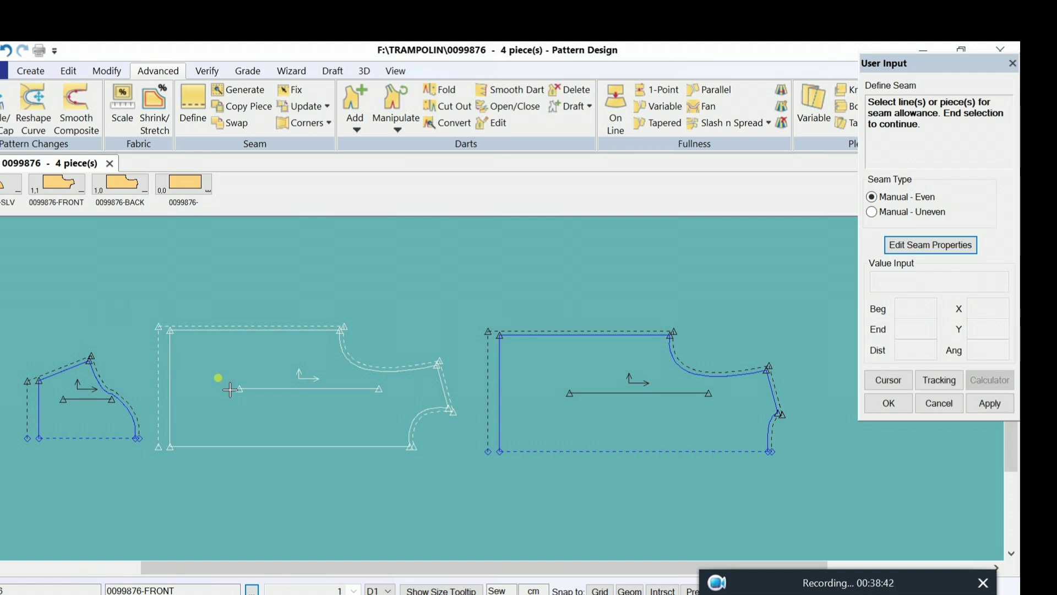
# Step: Move the BACK, FRONT and SLV pieces to leave free space between SLV and FRONT, and dock the User Input window
pyautogui.scroll(3, 228, 387)
pyautogui.scroll(-1, 227, 379)
pyautogui.rightClick(372, 266)
pyautogui.click(359, 253)
pyautogui.scroll(-4, 378, 336)
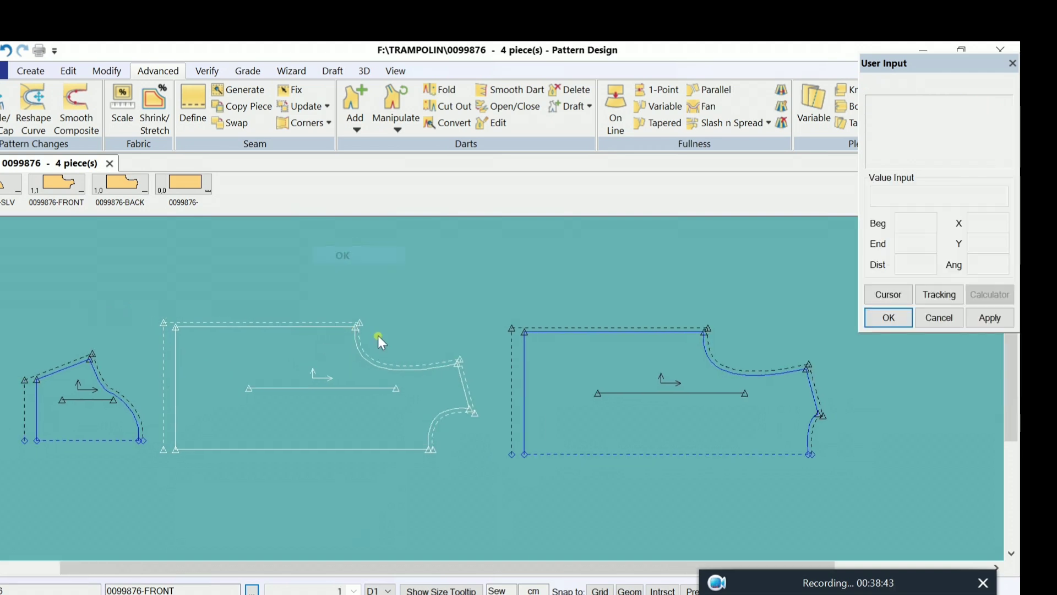
pyautogui.click(636, 397)
pyautogui.click(716, 414)
pyautogui.click(503, 403)
pyautogui.click(158, 397)
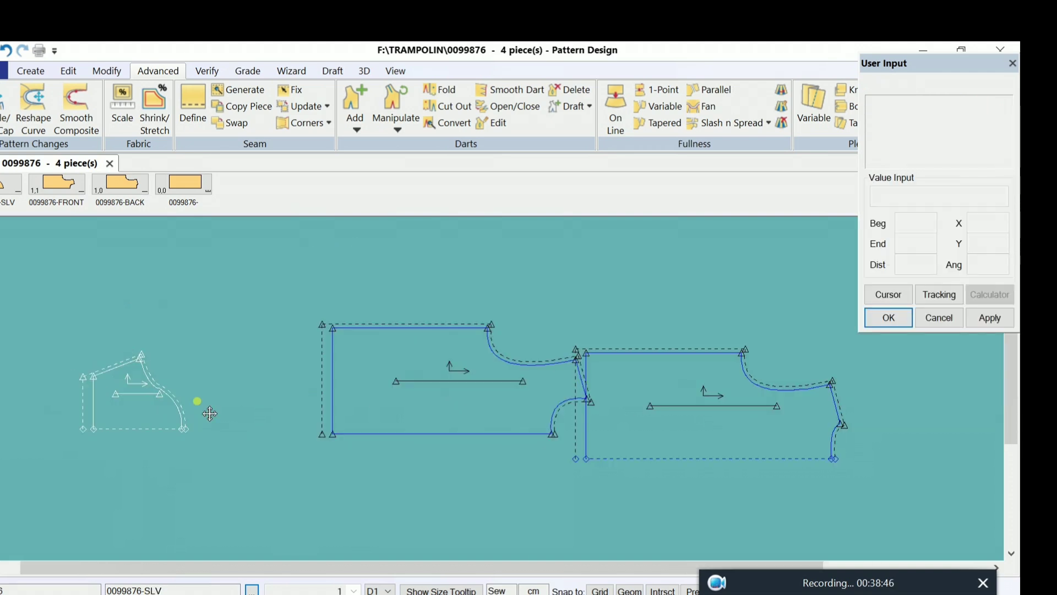
pyautogui.click(219, 391)
pyautogui.scroll(1, 220, 391)
pyautogui.click(243, 389)
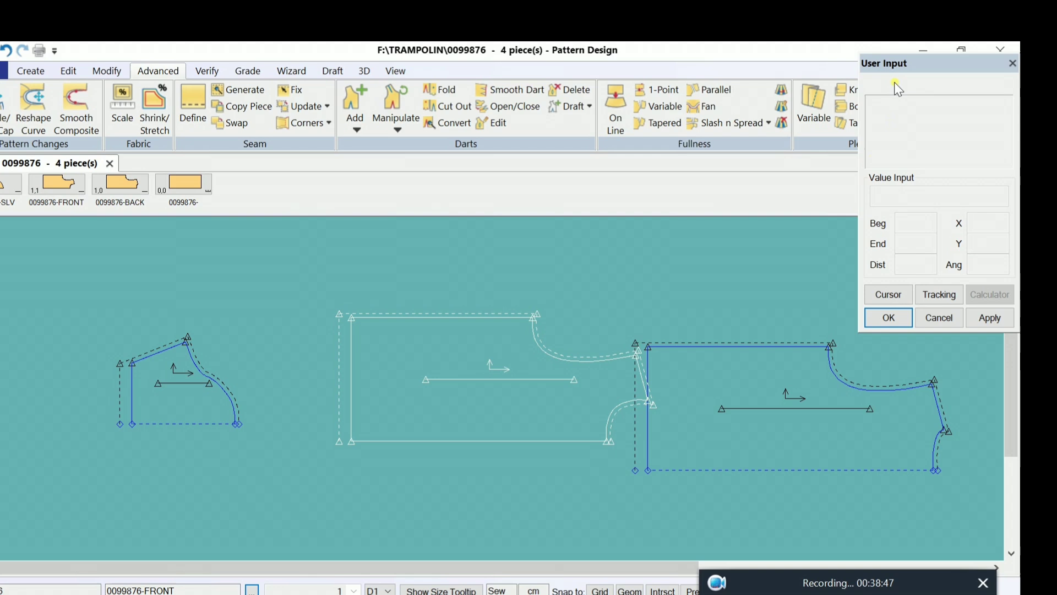
pyautogui.doubleClick(925, 65)
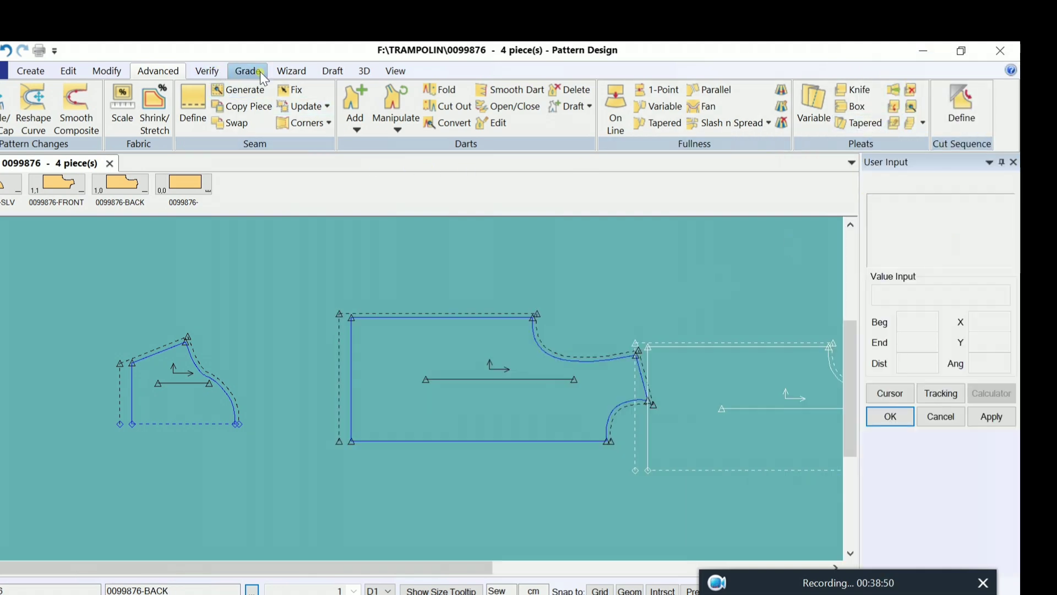
# Step: Unfold the mirrored SLV piece into the full sleeve
pyautogui.click(395, 70)
pyautogui.click(581, 126)
pyautogui.click(592, 160)
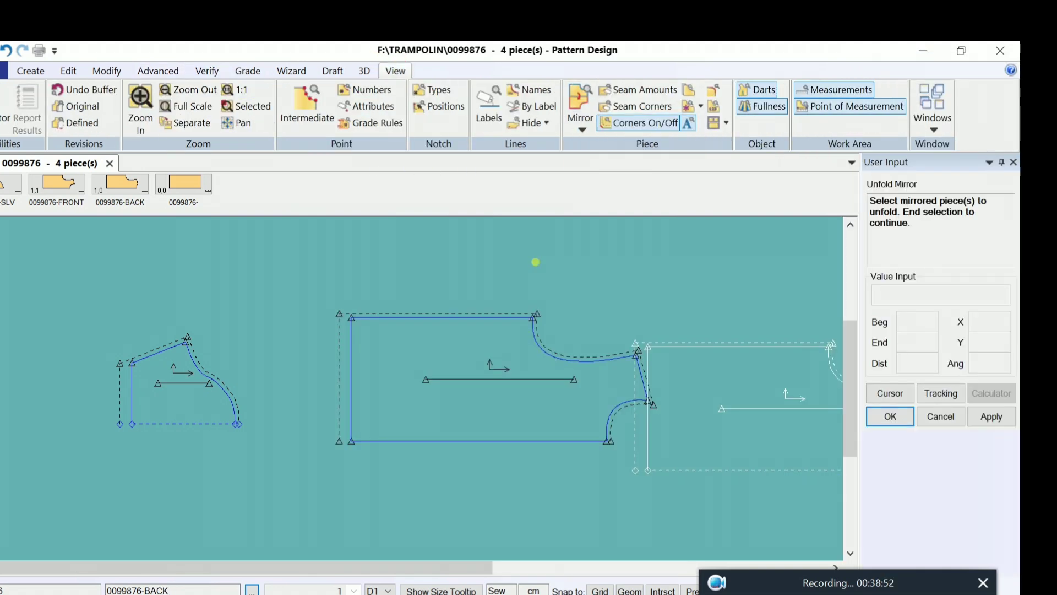
pyautogui.click(160, 406)
pyautogui.rightClick(159, 406)
pyautogui.click(159, 407)
pyautogui.rightClick(247, 281)
pyautogui.click(246, 280)
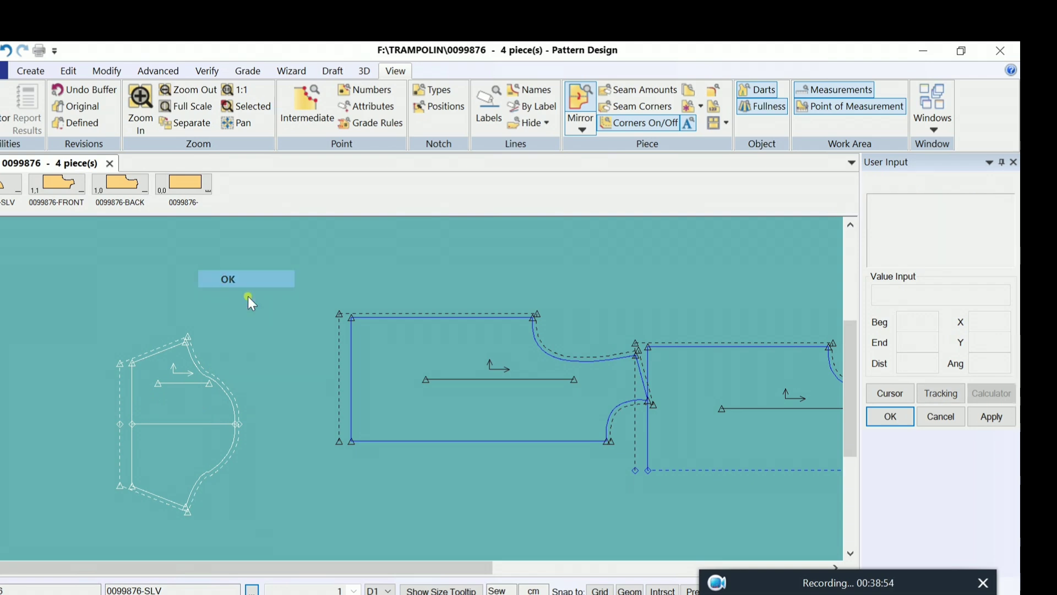
pyautogui.click(107, 71)
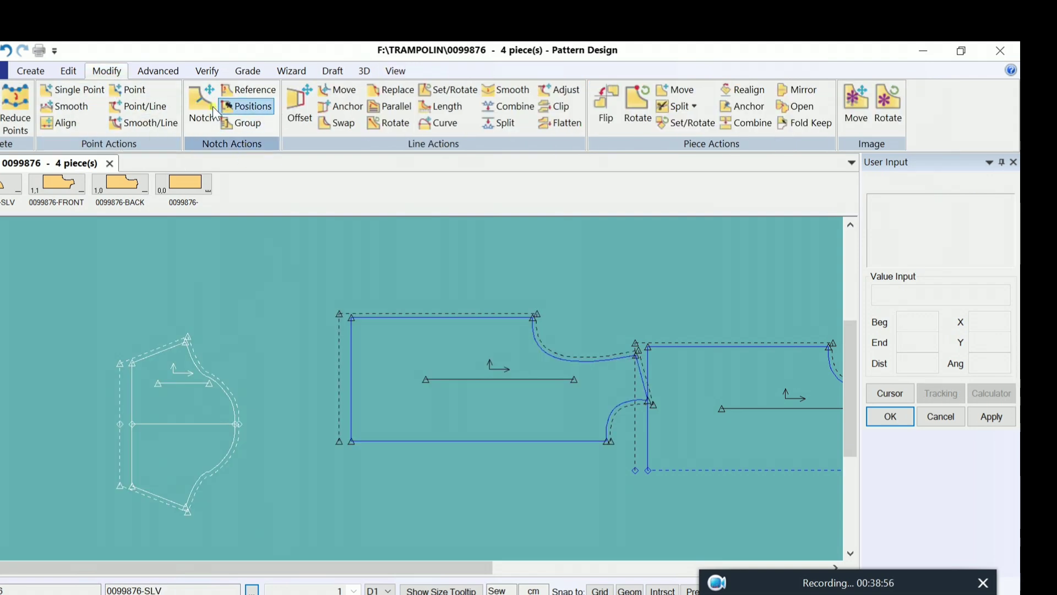
# Step: Delete the internal mirror line running through the middle of the SLV piece
pyautogui.click(0, 126)
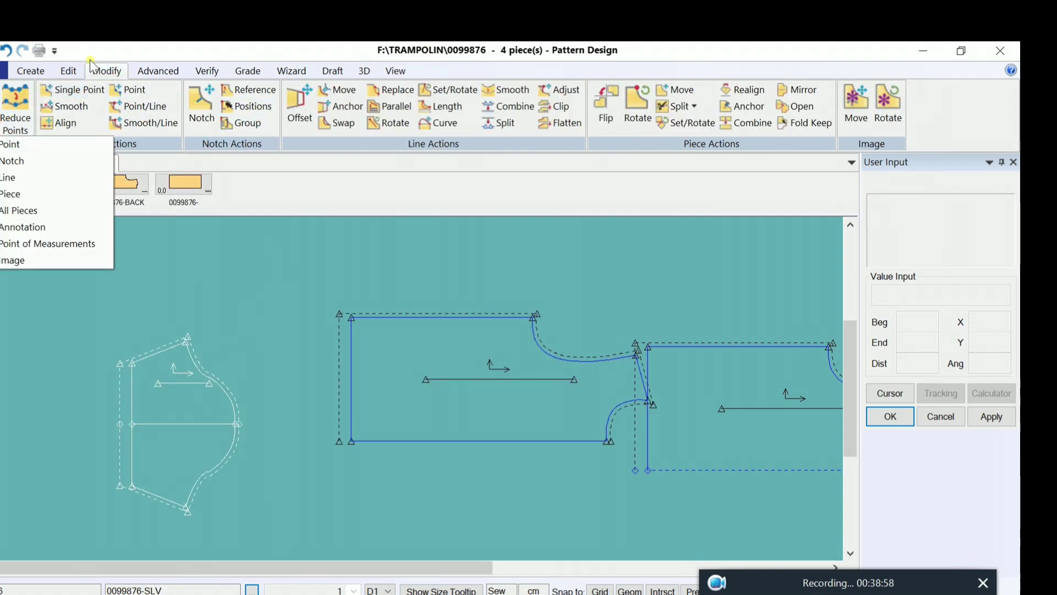
pyautogui.click(8, 177)
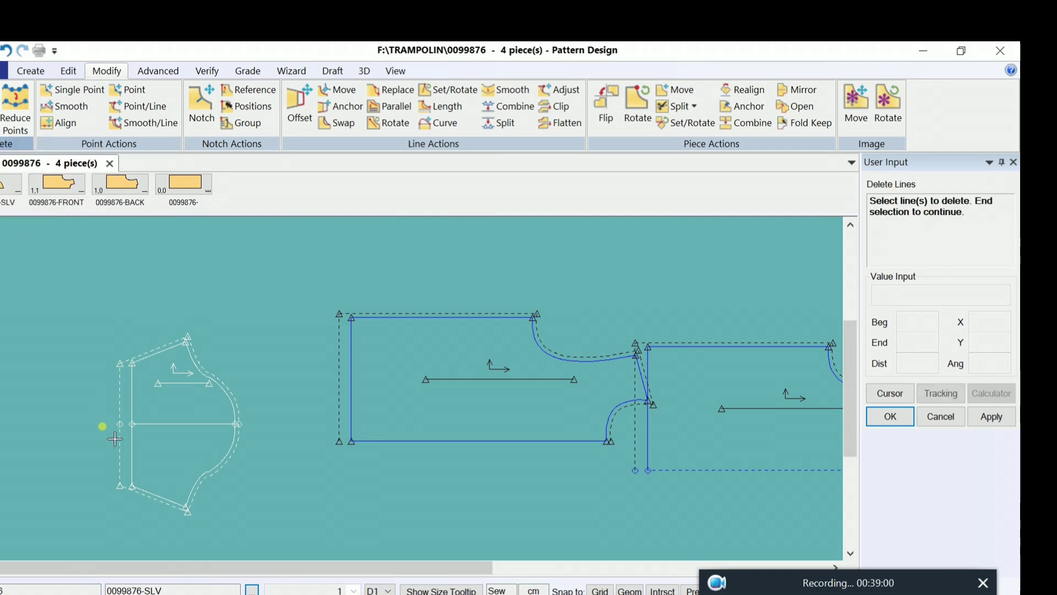
pyautogui.rightClick(166, 437)
pyautogui.click(165, 436)
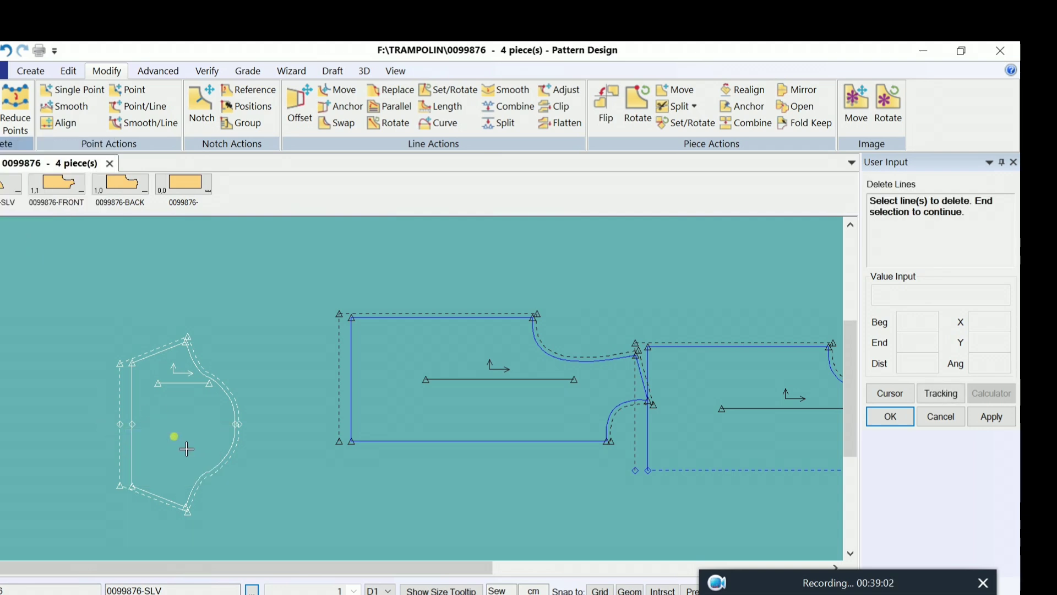
pyautogui.rightClick(181, 448)
pyautogui.click(165, 438)
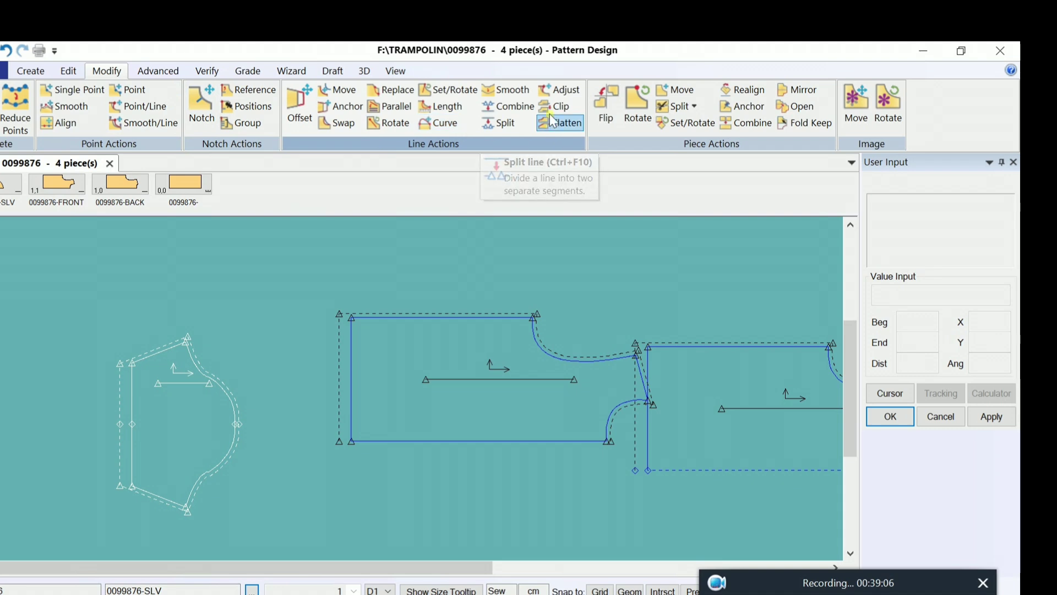
# Step: Combine the two halves of the SLV hem line into one line, without a notch at the merge point
pyautogui.click(508, 105)
pyautogui.click(134, 425)
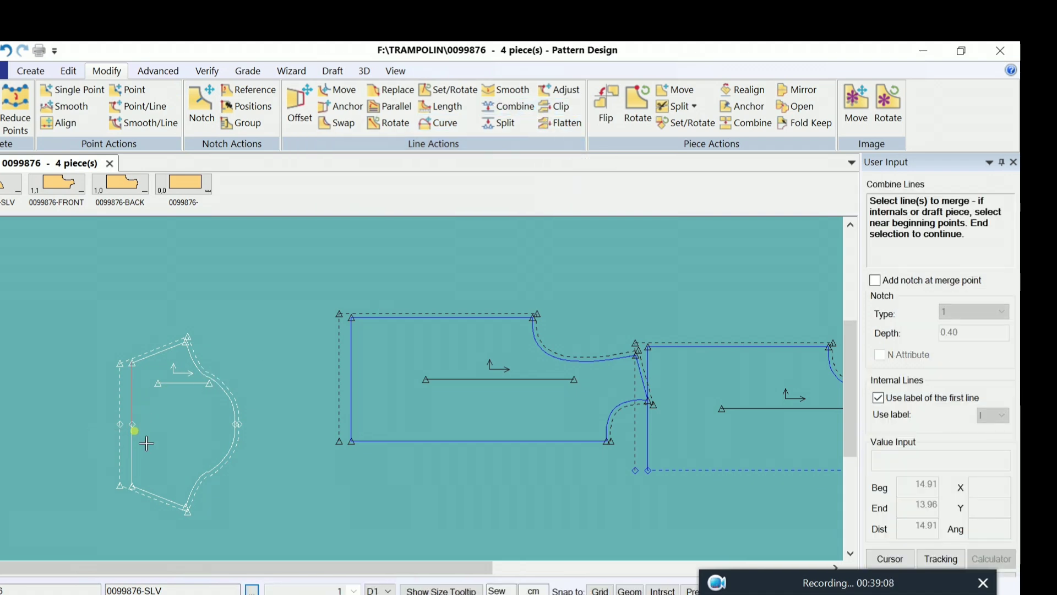
pyautogui.rightClick(164, 421)
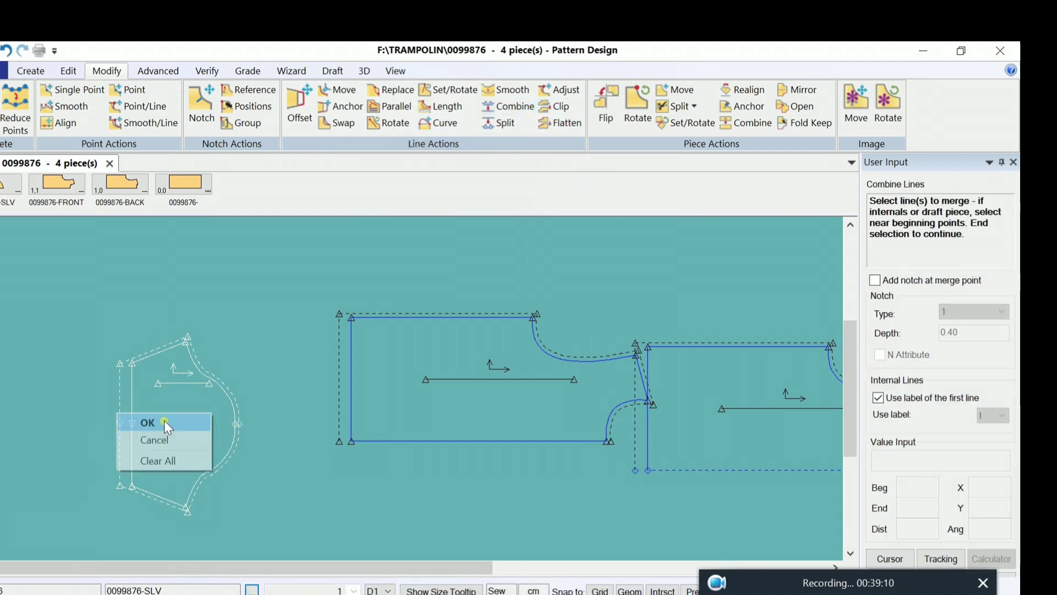
pyautogui.click(164, 421)
# Step: Delete the leftover middle point on the SLV hem line
pyautogui.click(14, 143)
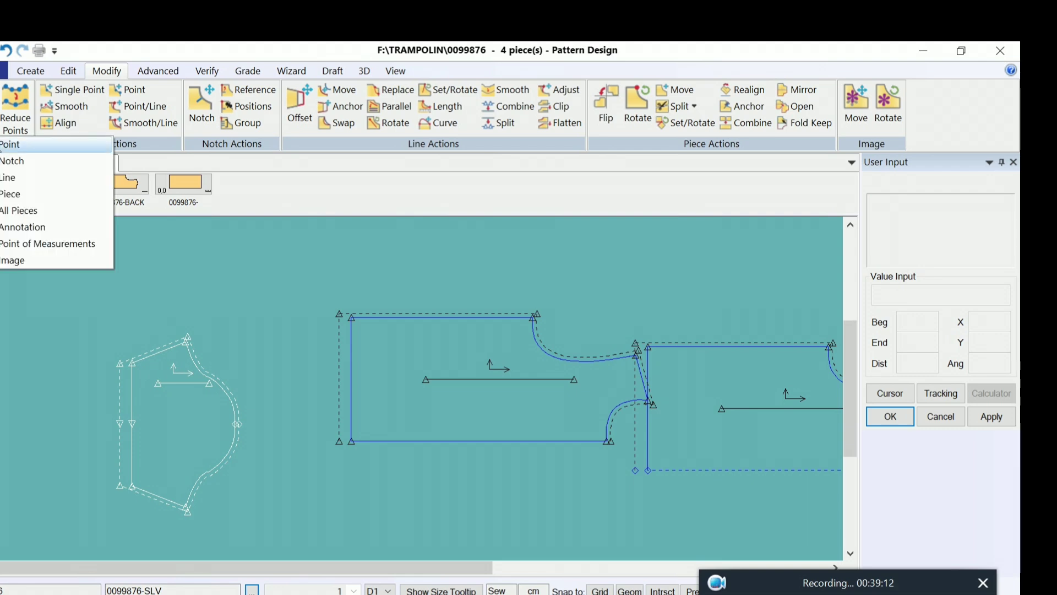
pyautogui.click(10, 147)
pyautogui.click(132, 424)
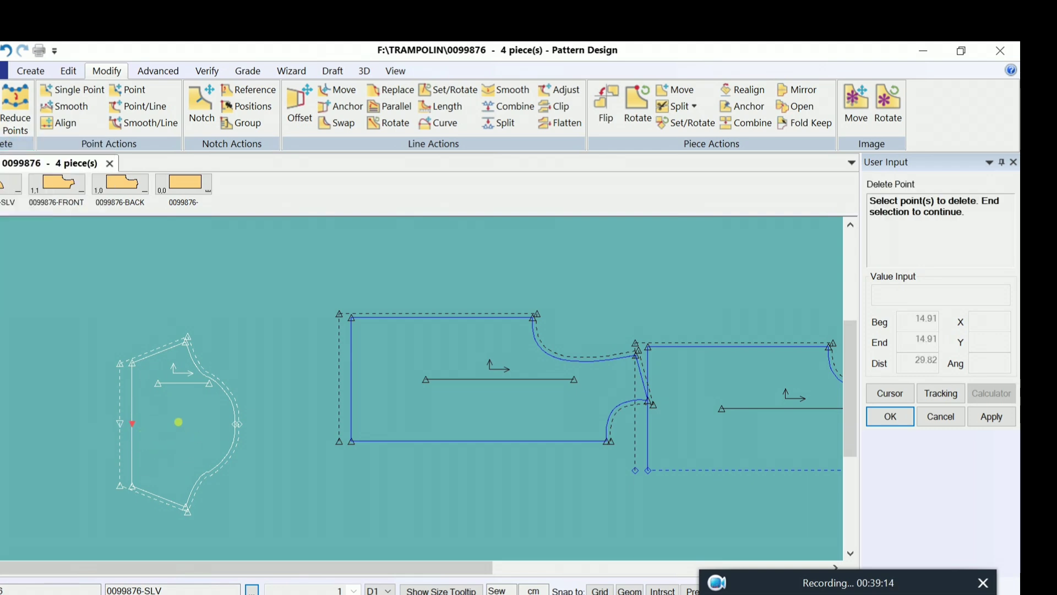
pyautogui.rightClick(178, 421)
pyautogui.click(178, 421)
pyautogui.rightClick(196, 278)
pyautogui.click(196, 279)
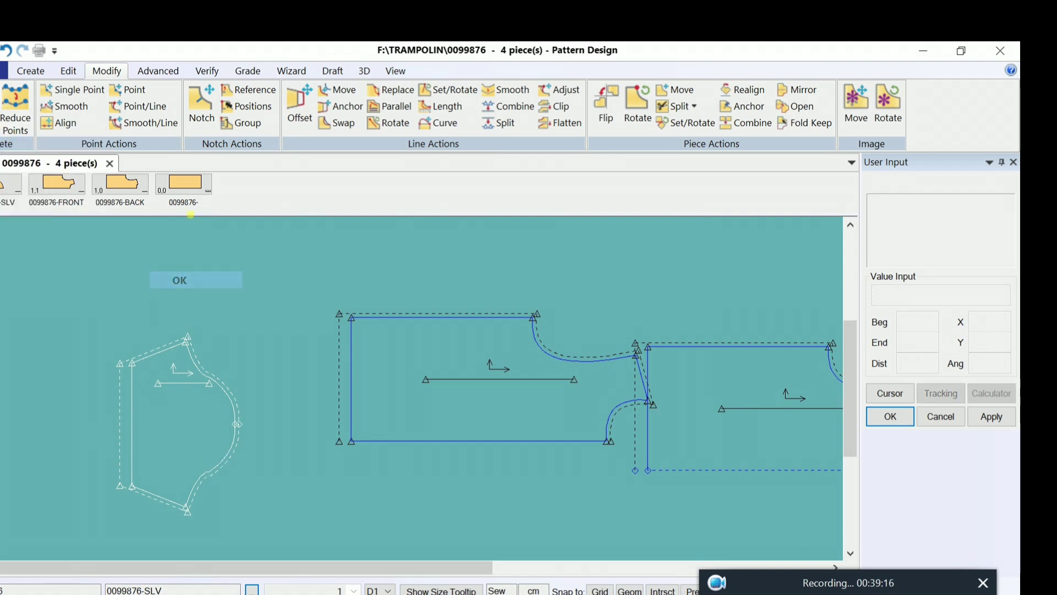
# Step: Apply Turnback seam corners with no notches to the SLV hem line
pyautogui.click(148, 72)
pyautogui.click(304, 122)
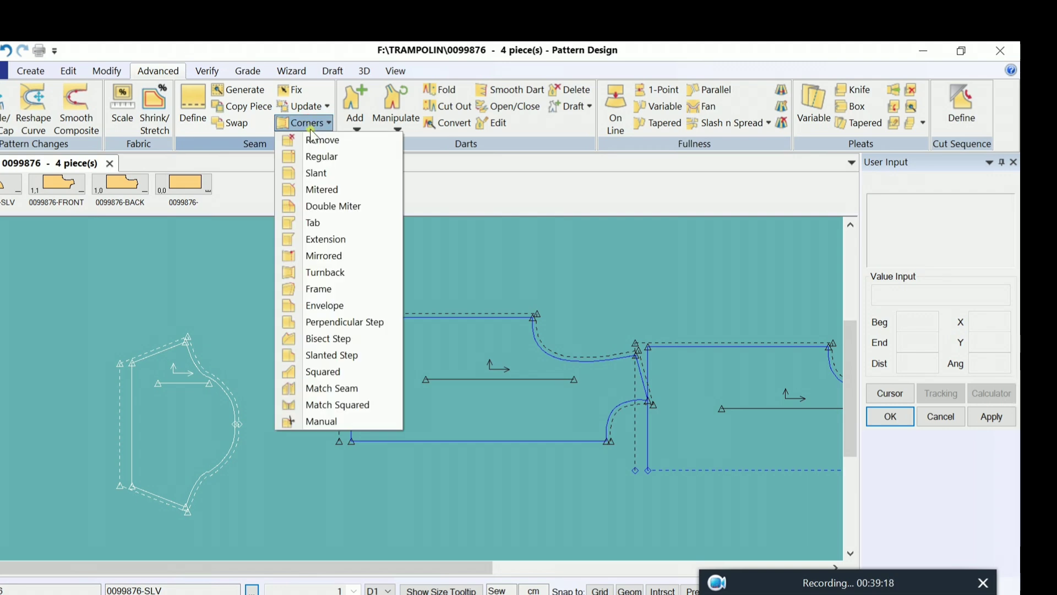
pyautogui.click(325, 272)
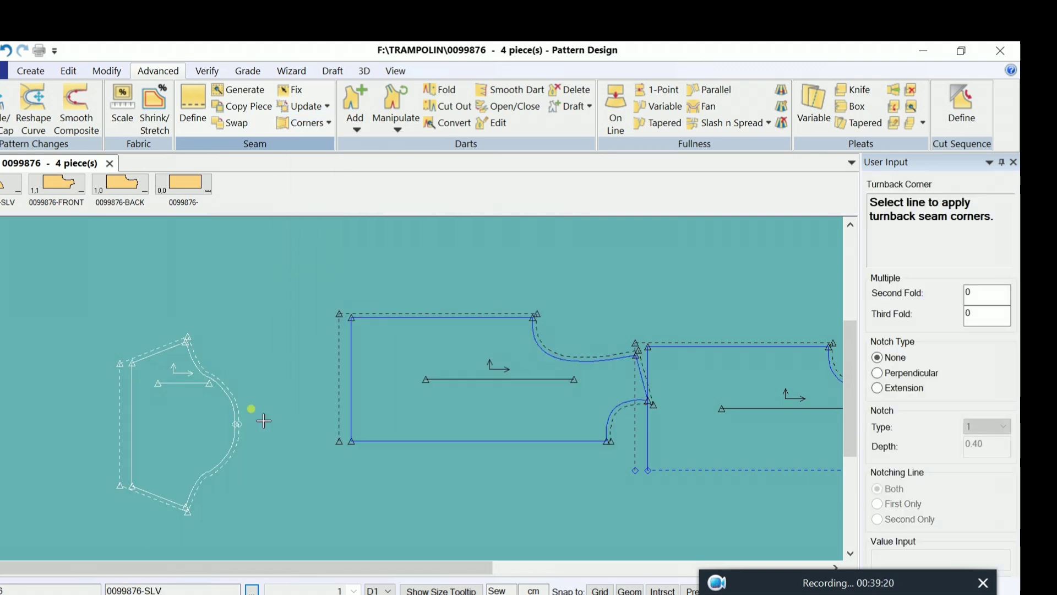
pyautogui.click(149, 433)
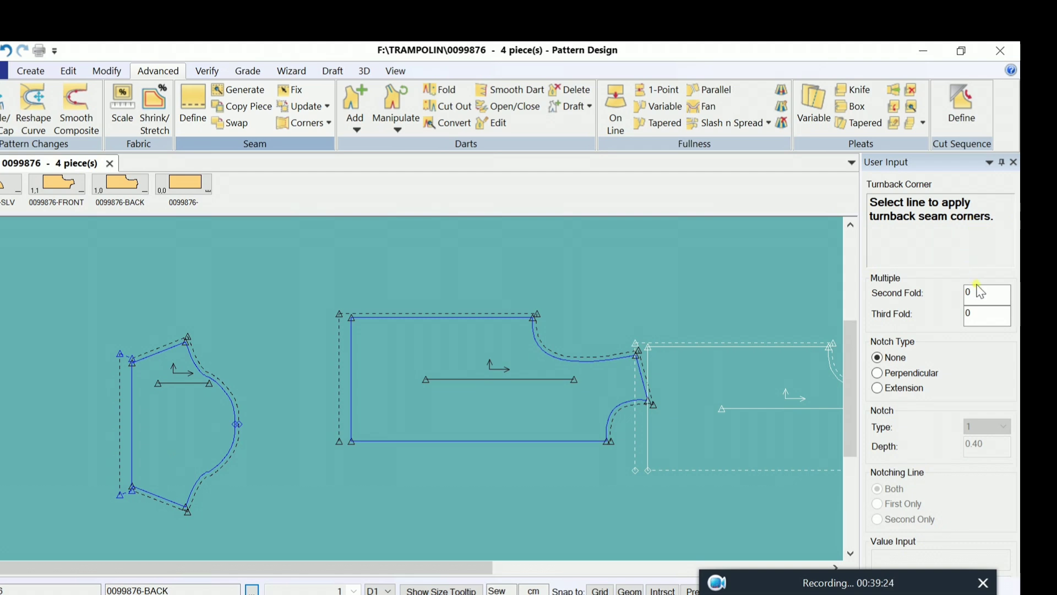
# Step: Reapply the Turnback corners on the SLV hem line with the second and third folds set to 3 cm
pyautogui.moveTo(982, 296); pyautogui.dragTo(949, 301)
pyautogui.write('3')
pyautogui.press('Tab')
pyautogui.write('3')
pyautogui.click(136, 415)
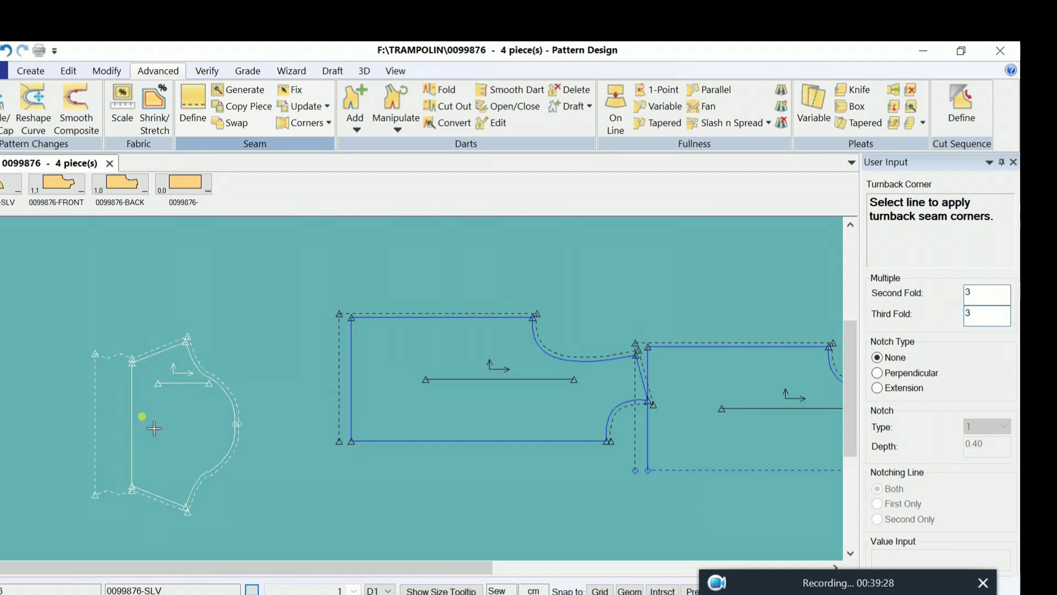
pyautogui.rightClick(231, 303)
pyautogui.click(231, 304)
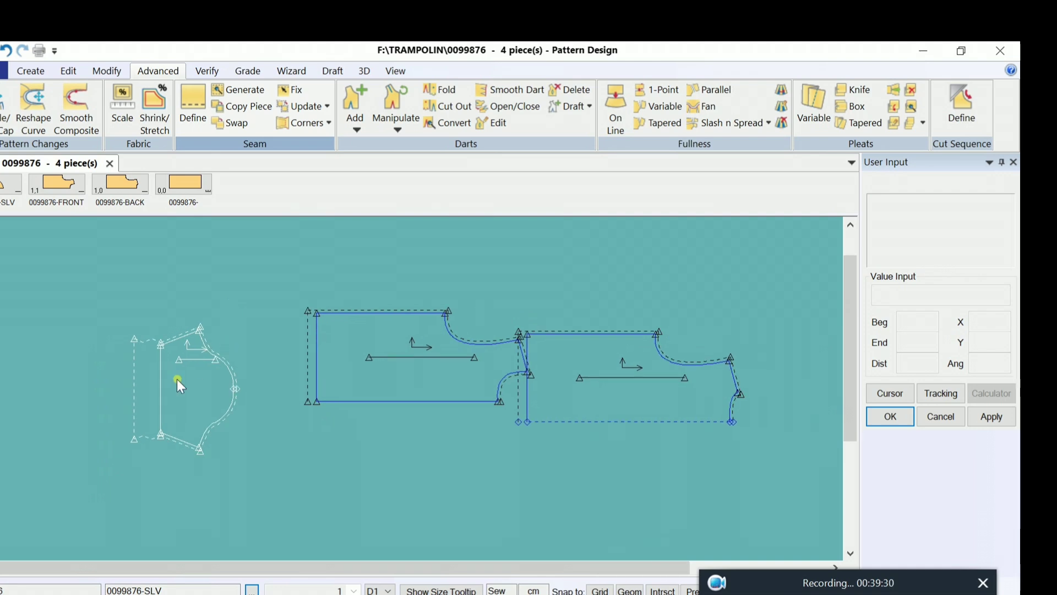
# Step: Save all the pieces on the work area, automatically reassigning duplicate point ids for all of them
pyautogui.hotkey('ctrl', 's')
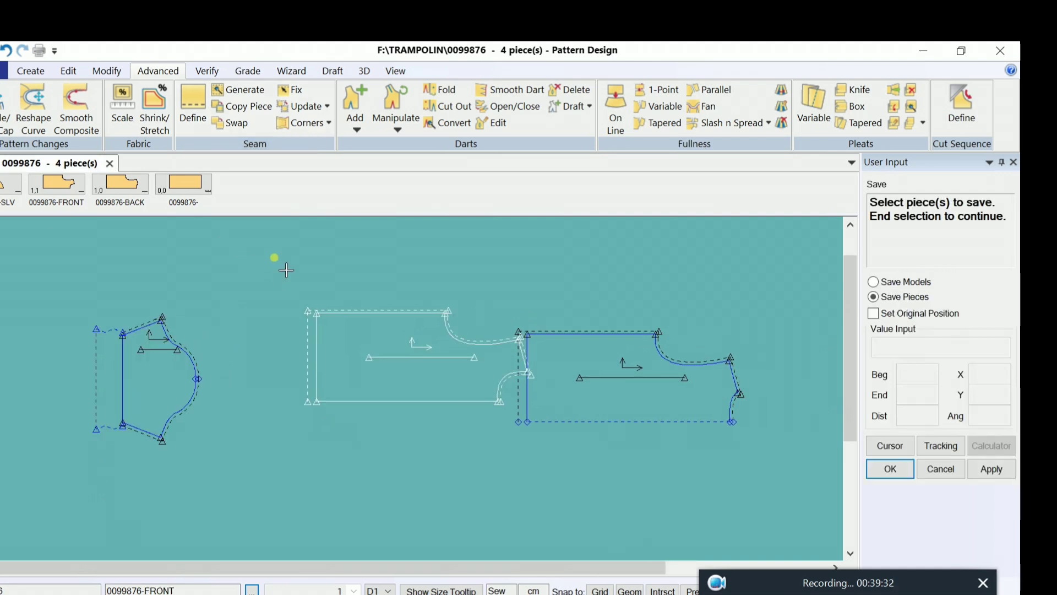
pyautogui.rightClick(276, 259)
pyautogui.click(278, 296)
pyautogui.rightClick(272, 262)
pyautogui.click(272, 262)
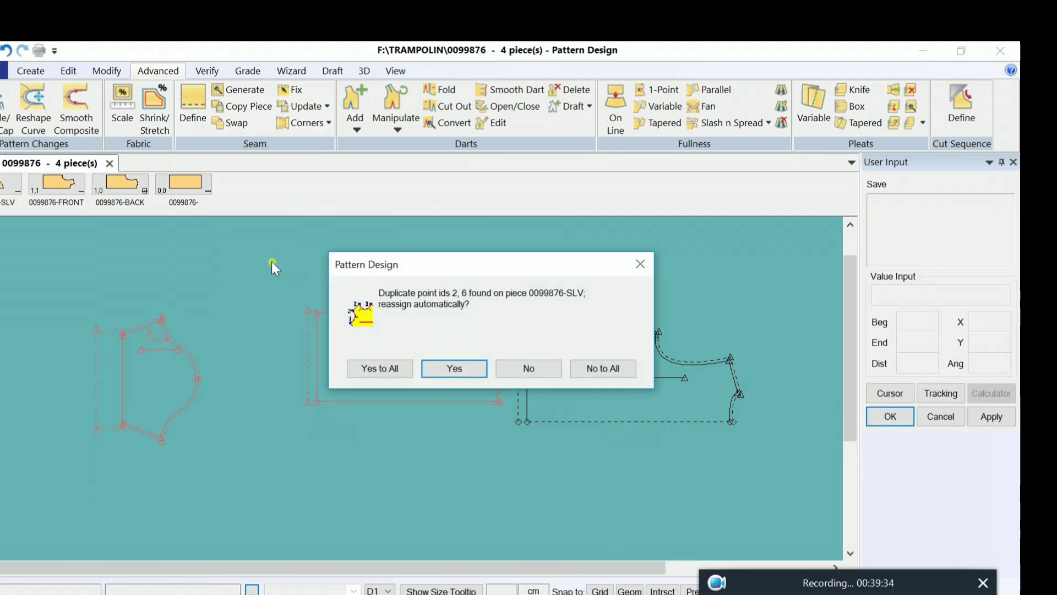
pyautogui.click(389, 368)
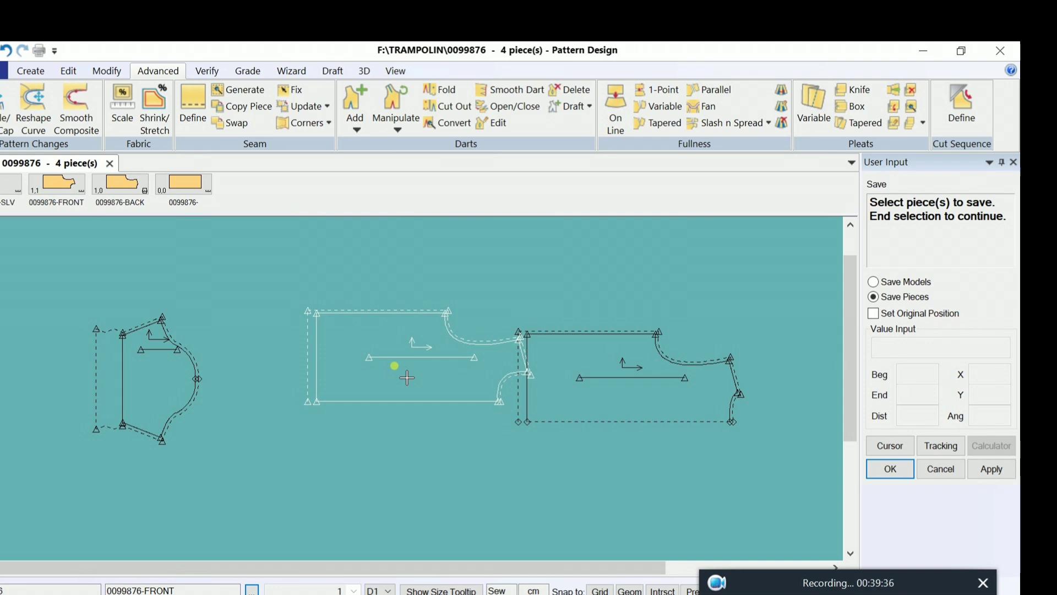
pyautogui.rightClick(462, 282)
pyautogui.click(462, 284)
# Step: Hide the seam lines and rearrange the SLV, FRONT and BACK pieces side by side with free space between them
pyautogui.moveTo(418, 373); pyautogui.dragTo(336, 382)
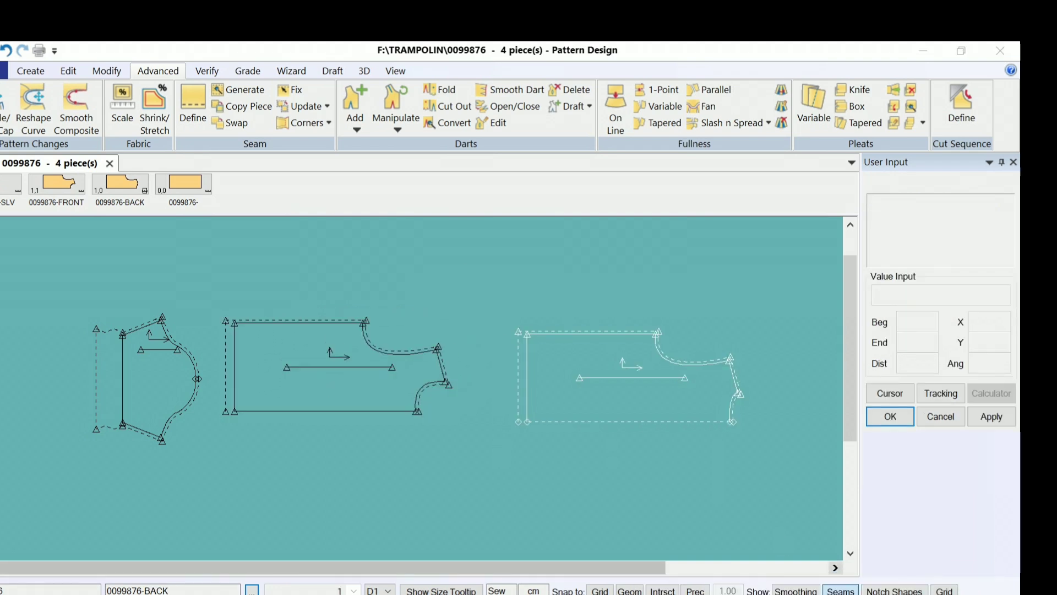
pyautogui.click(841, 592)
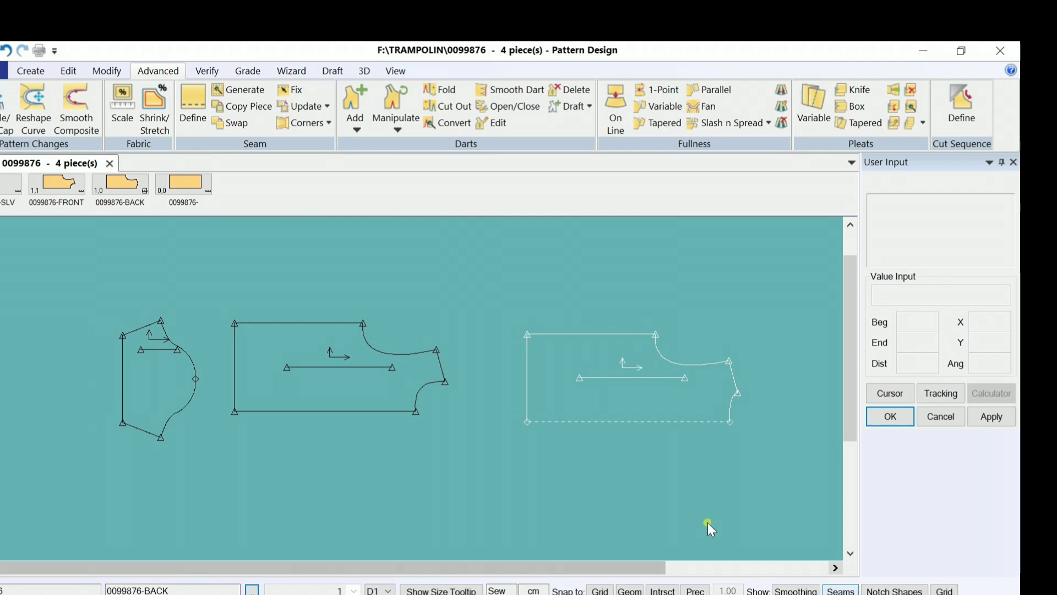
pyautogui.moveTo(309, 400); pyautogui.dragTo(311, 425)
pyautogui.click(587, 381)
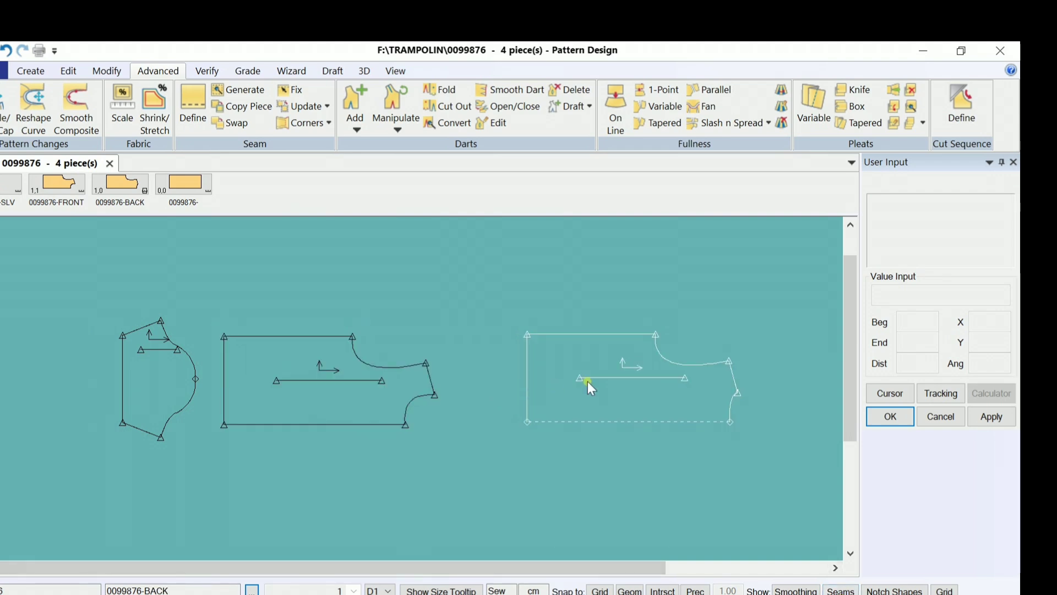
pyautogui.moveTo(587, 381); pyautogui.dragTo(554, 383)
pyautogui.click(152, 375)
pyautogui.moveTo(152, 375); pyautogui.dragTo(111, 384)
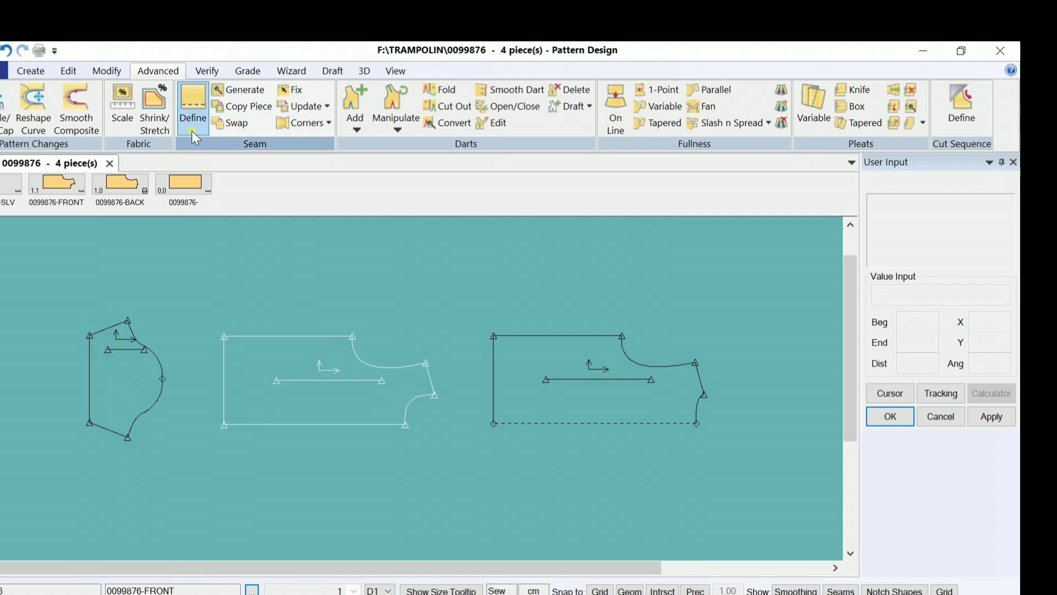
# Step: Add a single type 1 standard notch on the FRONT side seam, 15 cm from the hem end
pyautogui.click(35, 73)
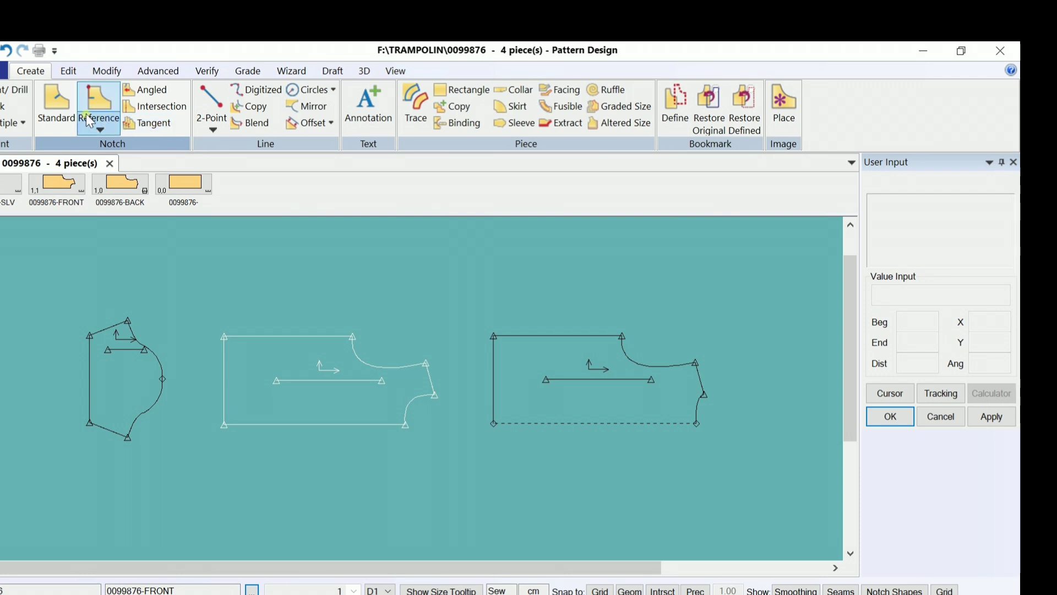
pyautogui.click(55, 119)
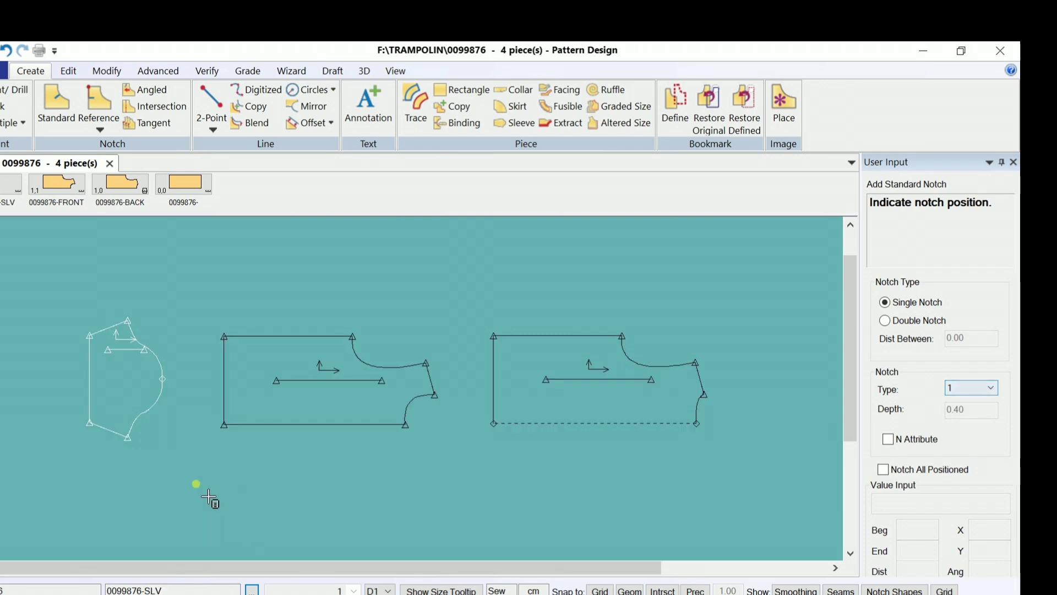
pyautogui.scroll(1, 277, 358)
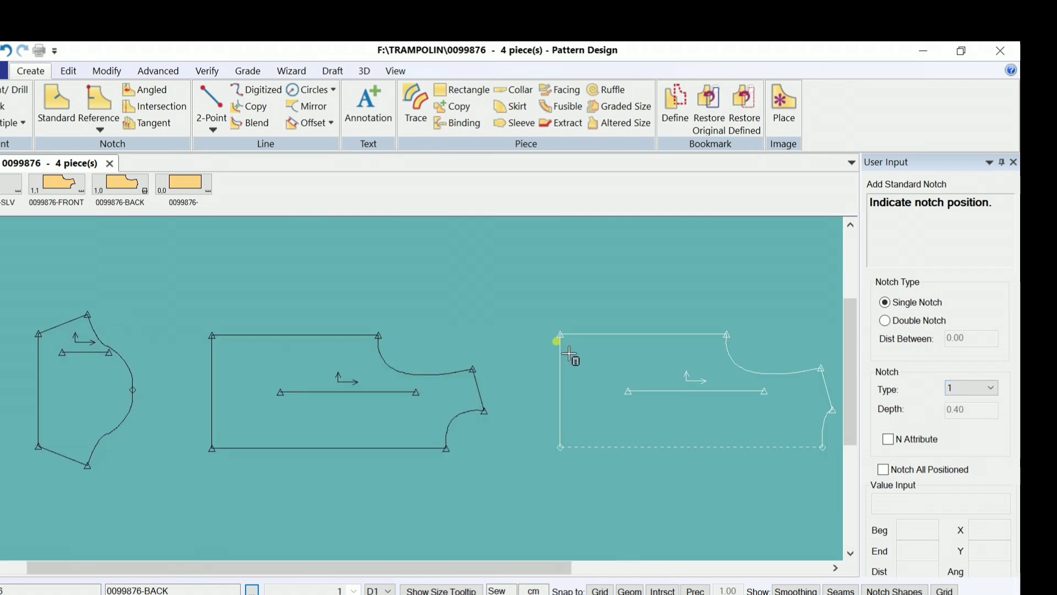
pyautogui.click(251, 347)
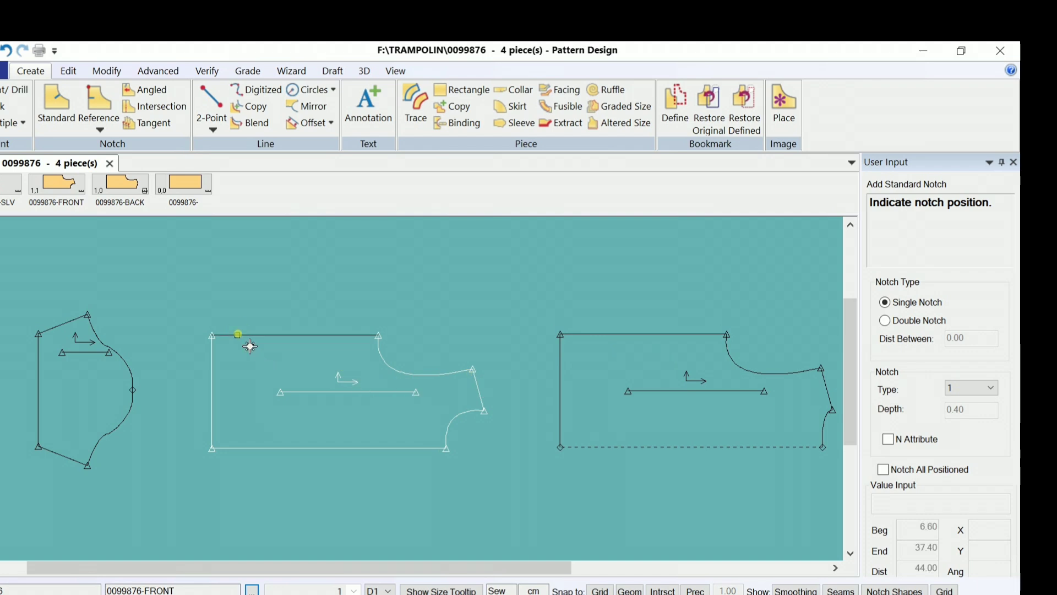
pyautogui.click(251, 345)
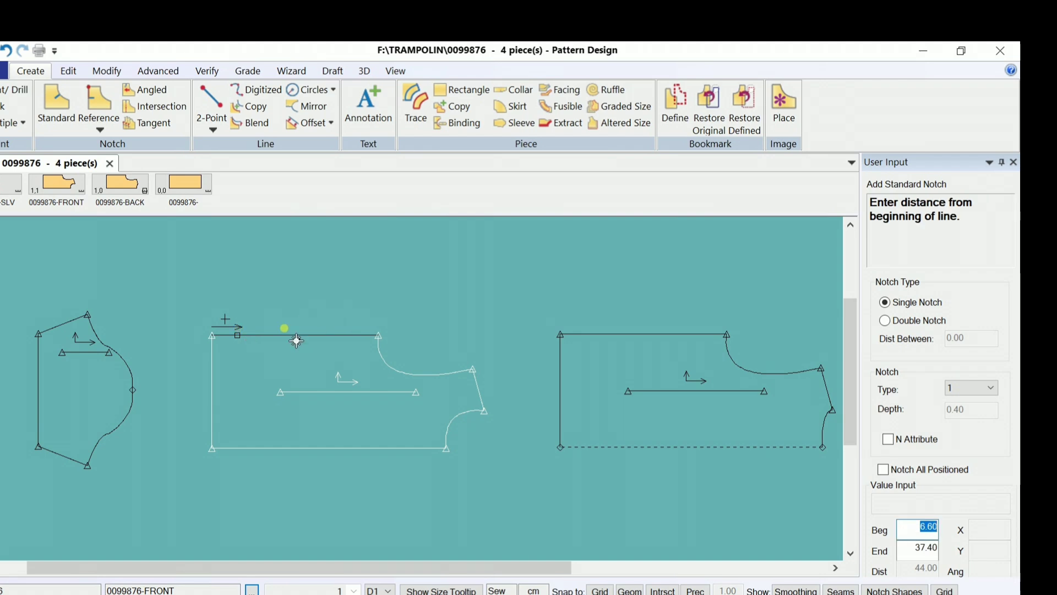
pyautogui.write('15')
pyautogui.press('Return')
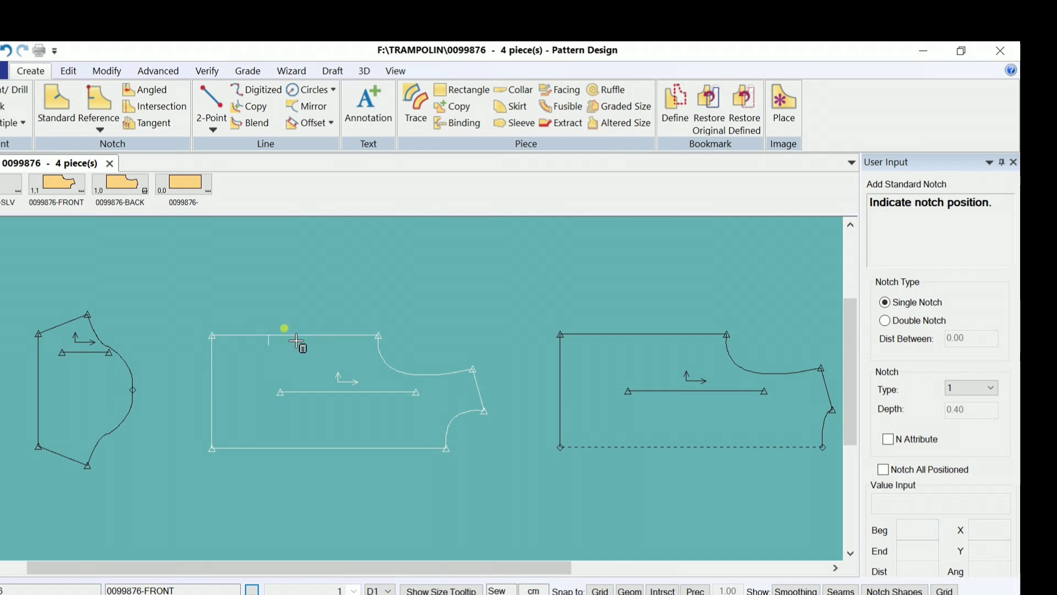
# Step: Add a matching single standard notch on the BACK side seam, 15 cm from the hem end
pyautogui.click(597, 344)
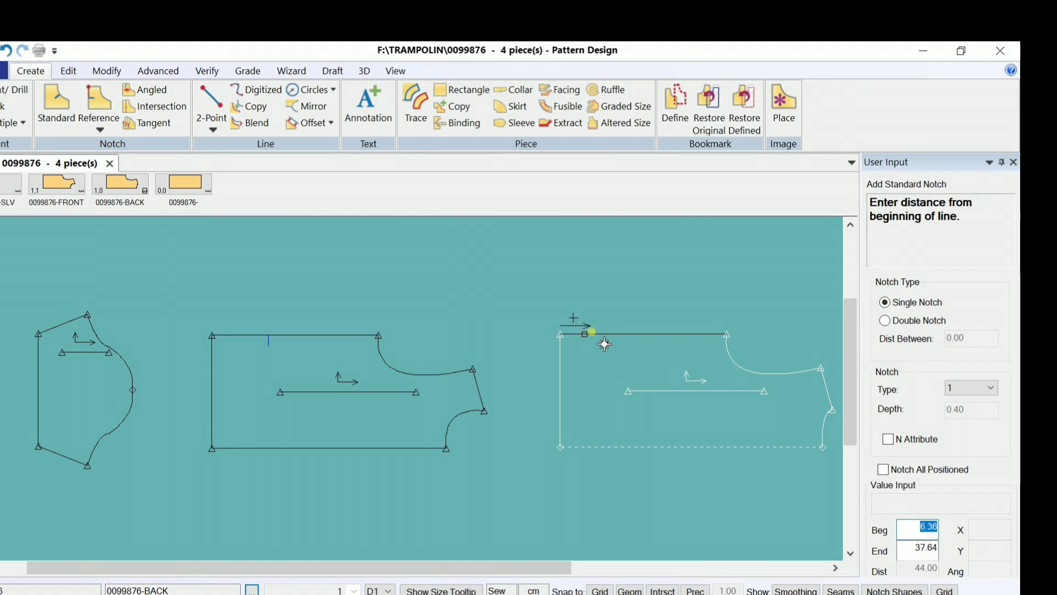
pyautogui.write('15')
pyautogui.press('Return')
pyautogui.rightClick(610, 278)
pyautogui.click(609, 278)
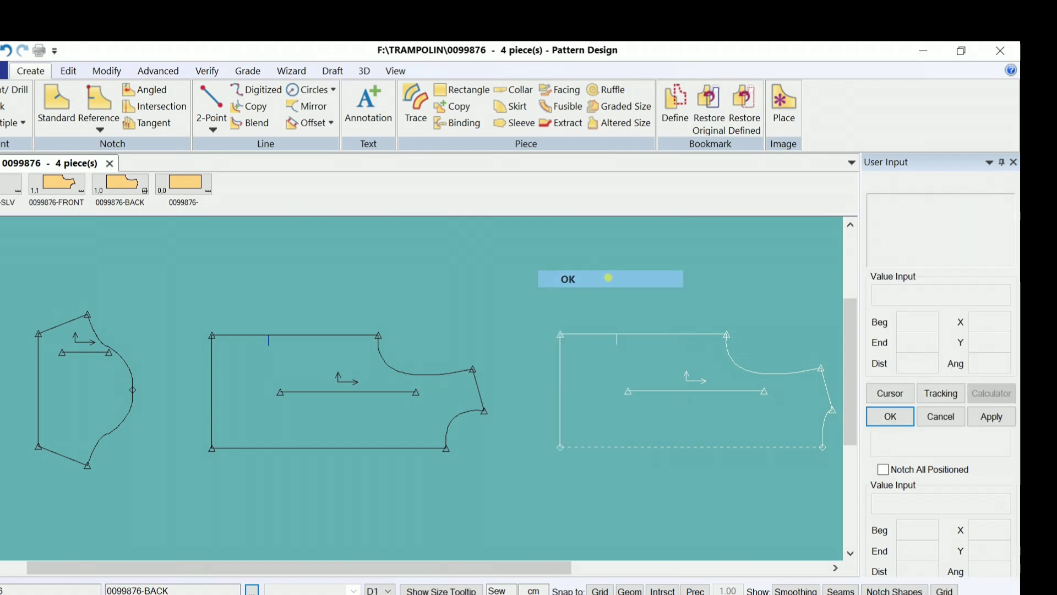
# Step: Move the FRONT and BACK pieces closer to the SLV piece
pyautogui.moveTo(618, 359); pyautogui.dragTo(569, 332)
pyautogui.moveTo(403, 385); pyautogui.dragTo(376, 352)
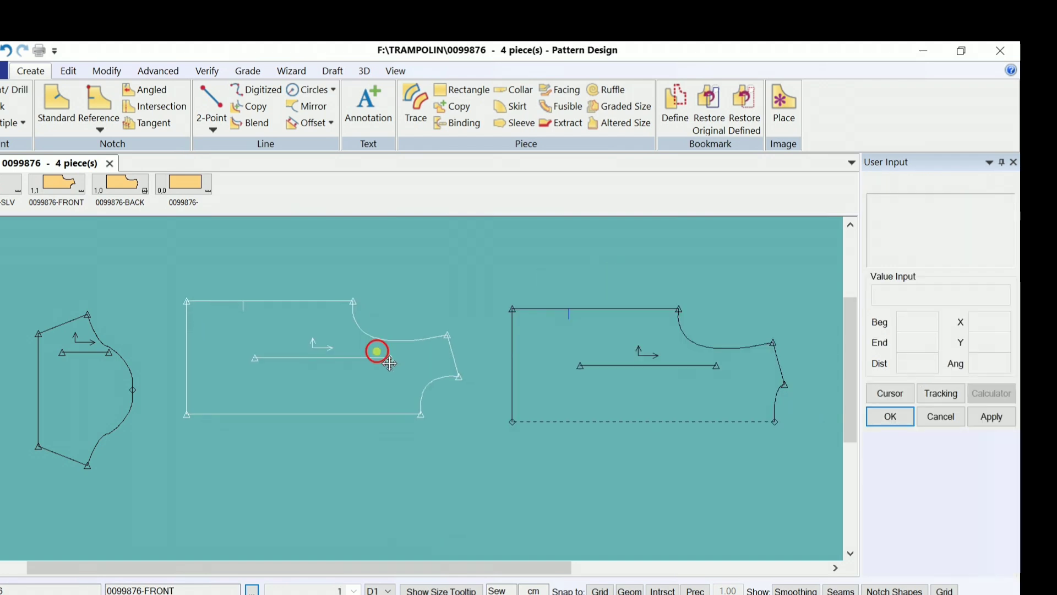
pyautogui.moveTo(619, 381); pyautogui.dragTo(592, 378)
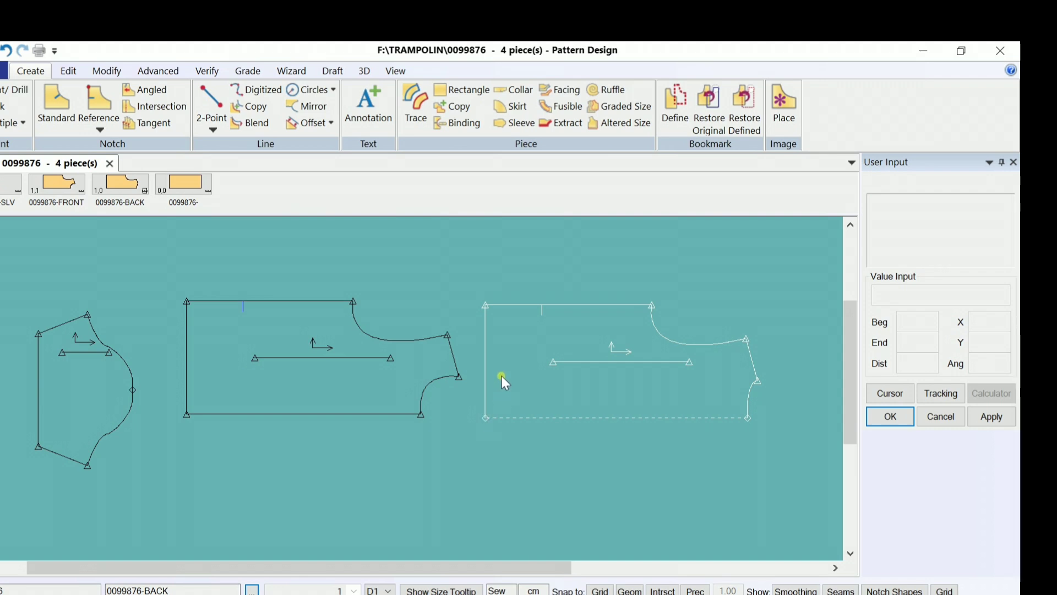
pyautogui.click(262, 372)
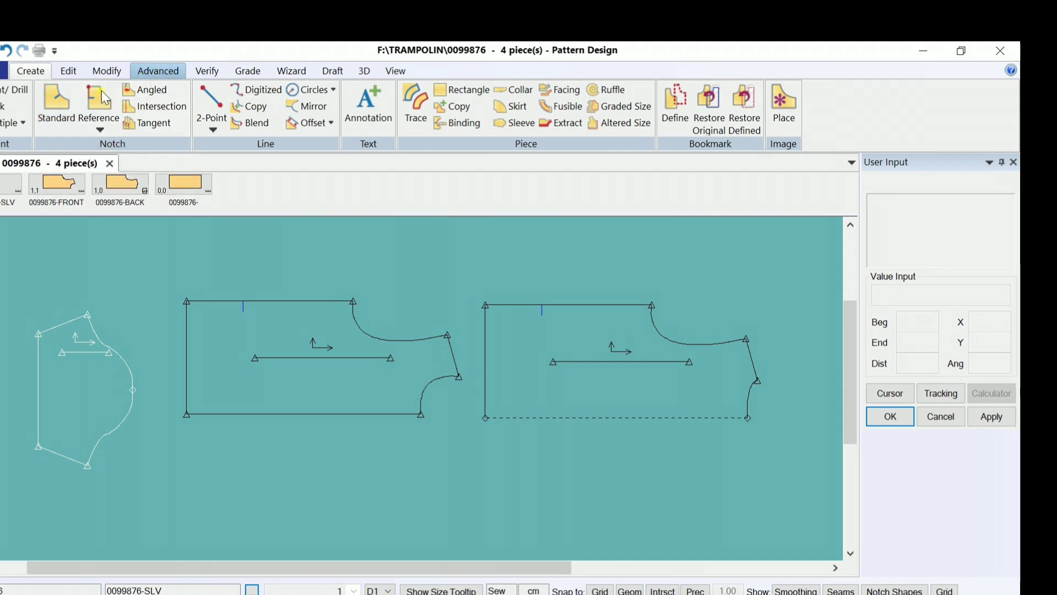
pyautogui.click(49, 108)
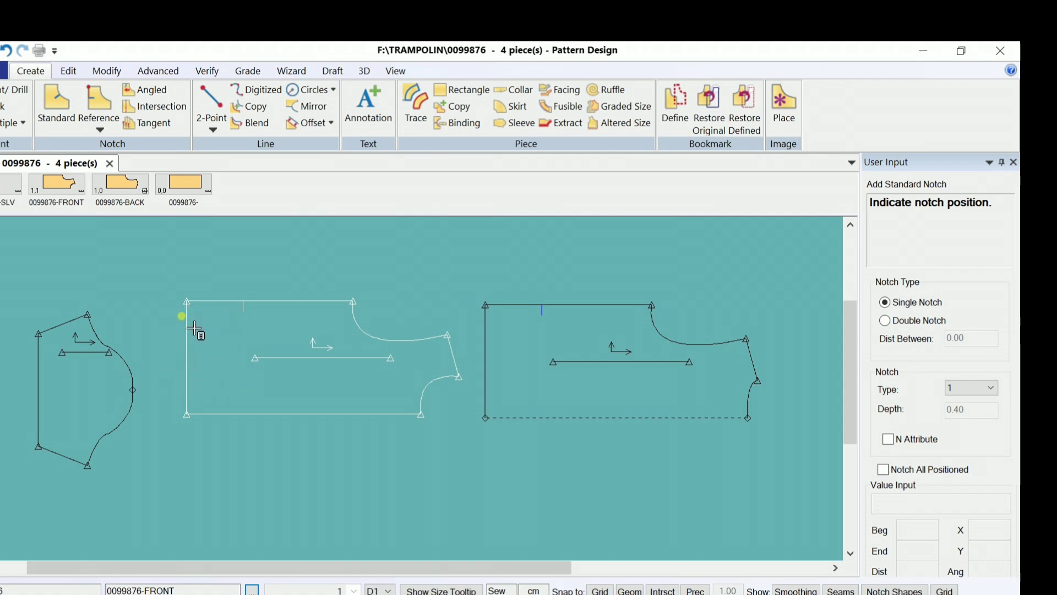
pyautogui.rightClick(270, 274)
pyautogui.click(270, 265)
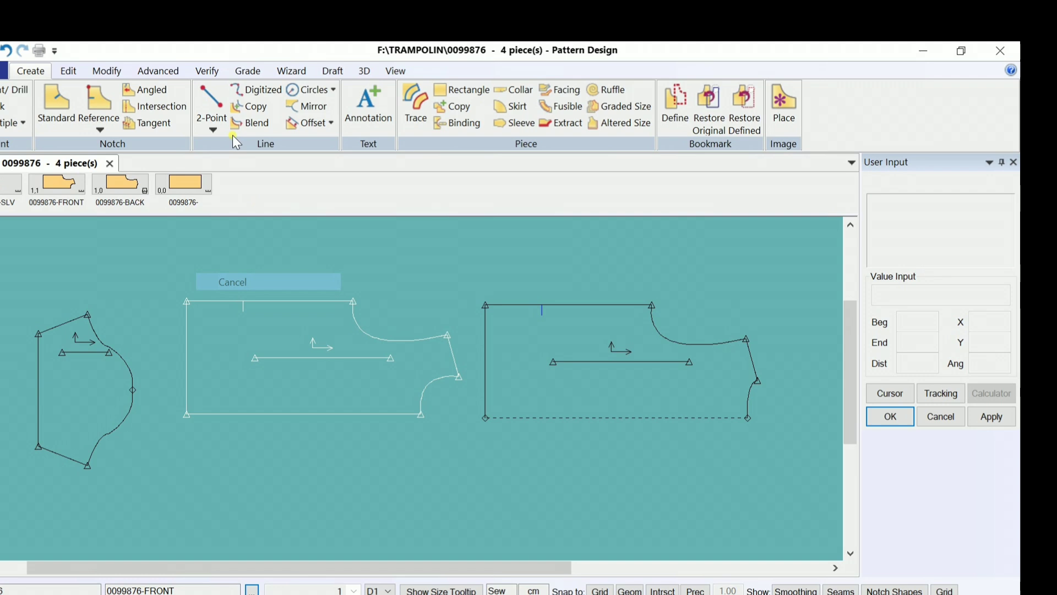
# Step: Measure the length of the FRONT piece's hem line, then clear the measurement
pyautogui.click(207, 70)
pyautogui.click(304, 110)
pyautogui.click(188, 358)
pyautogui.rightClick(179, 320)
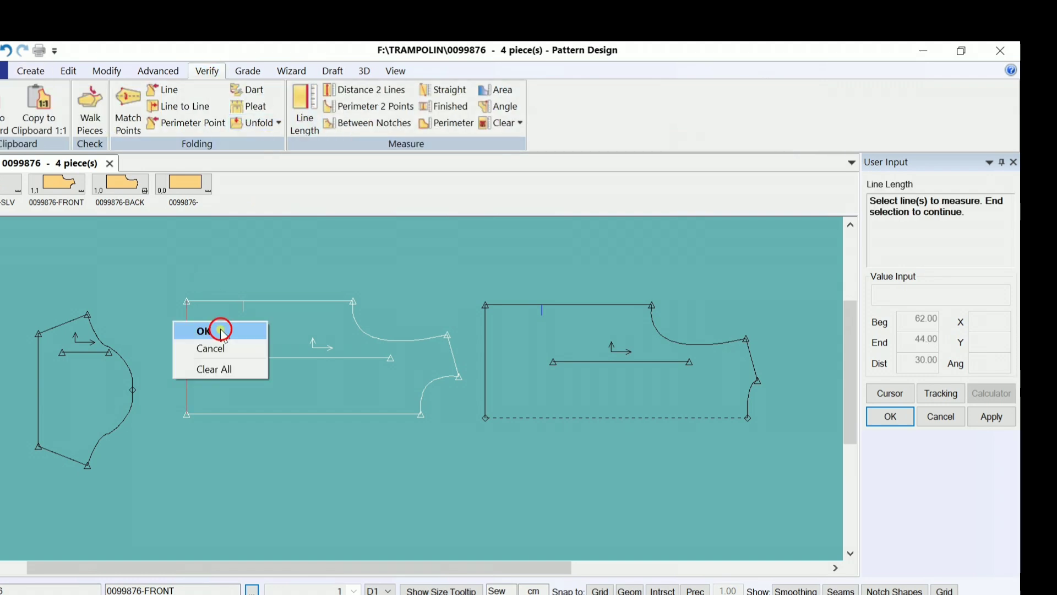
pyautogui.click(217, 329)
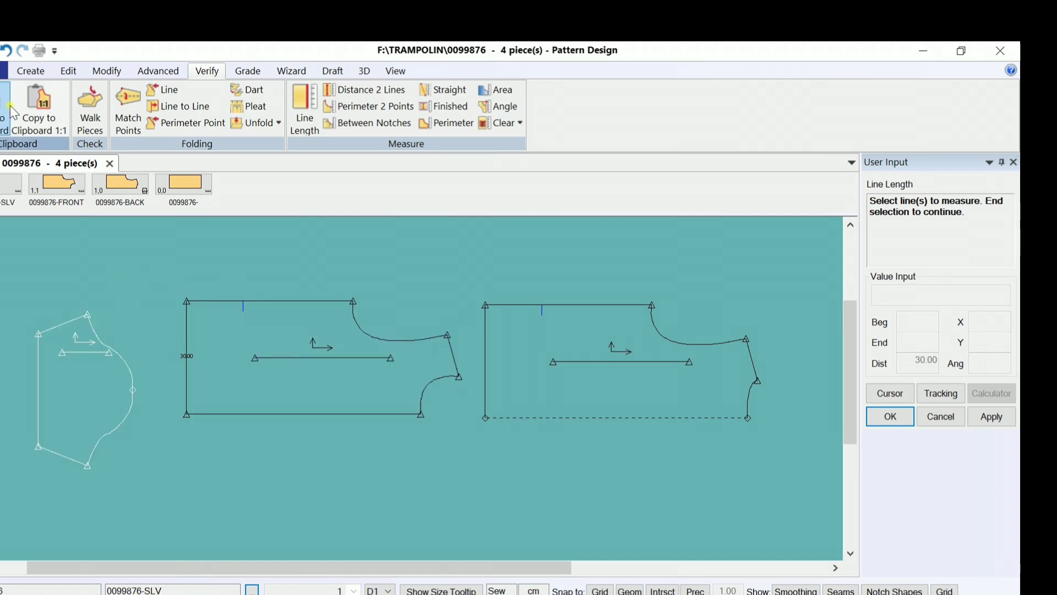
pyautogui.click(300, 106)
pyautogui.click(188, 364)
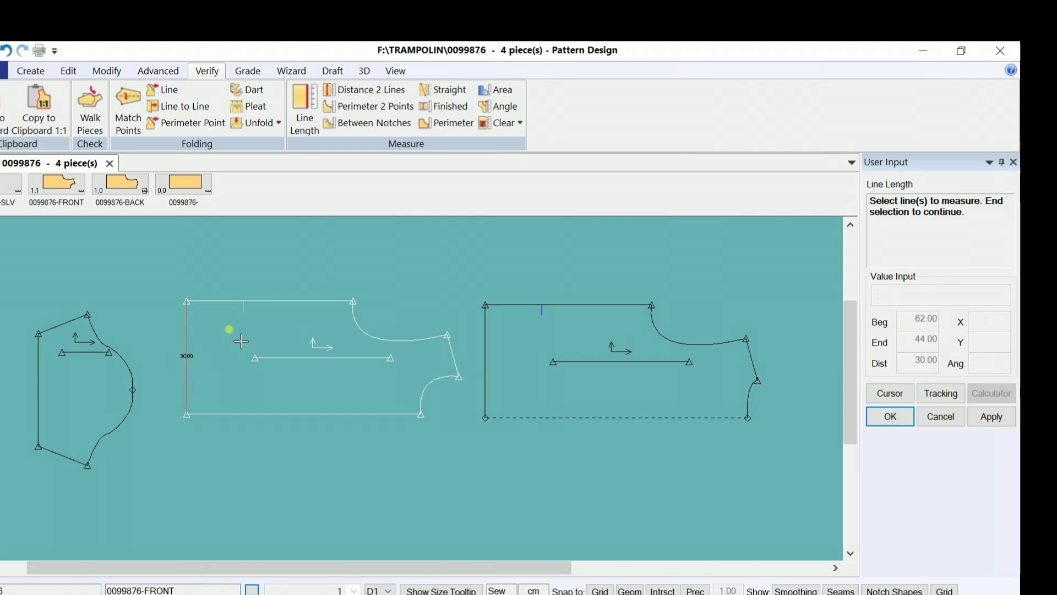
pyautogui.rightClick(230, 329)
pyautogui.click(246, 331)
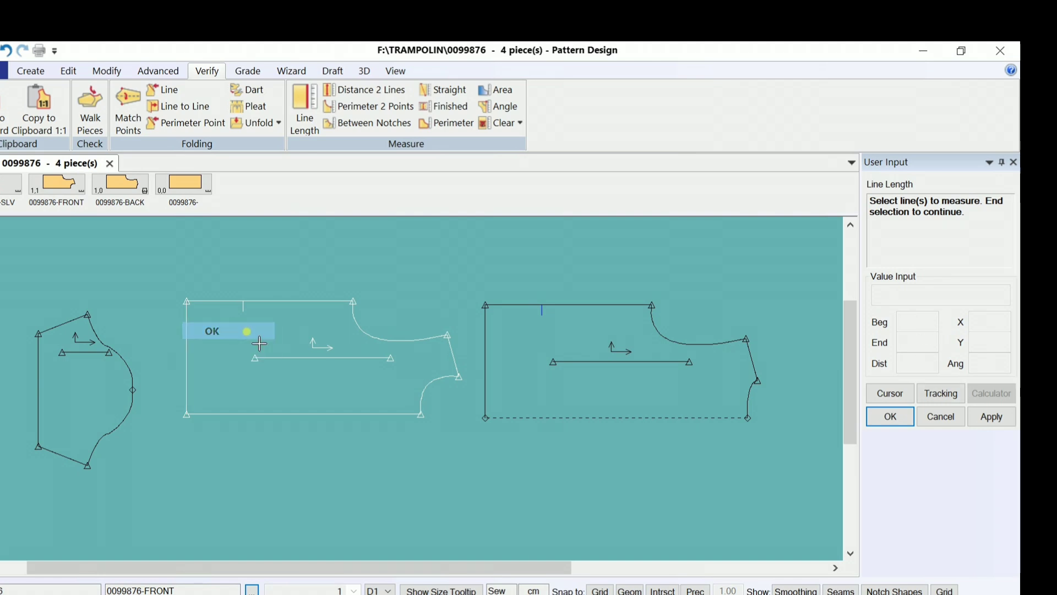
# Step: Add a single type 1 standard notch at the midpoint of the hem line on both FRONT and BACK
pyautogui.click(116, 74)
pyautogui.click(30, 70)
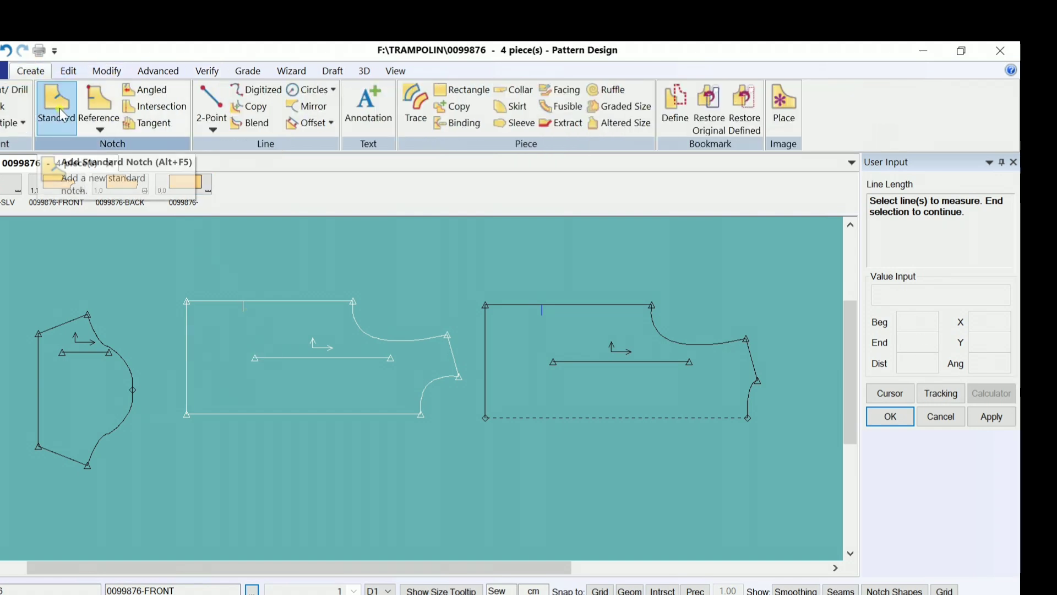
pyautogui.click(58, 108)
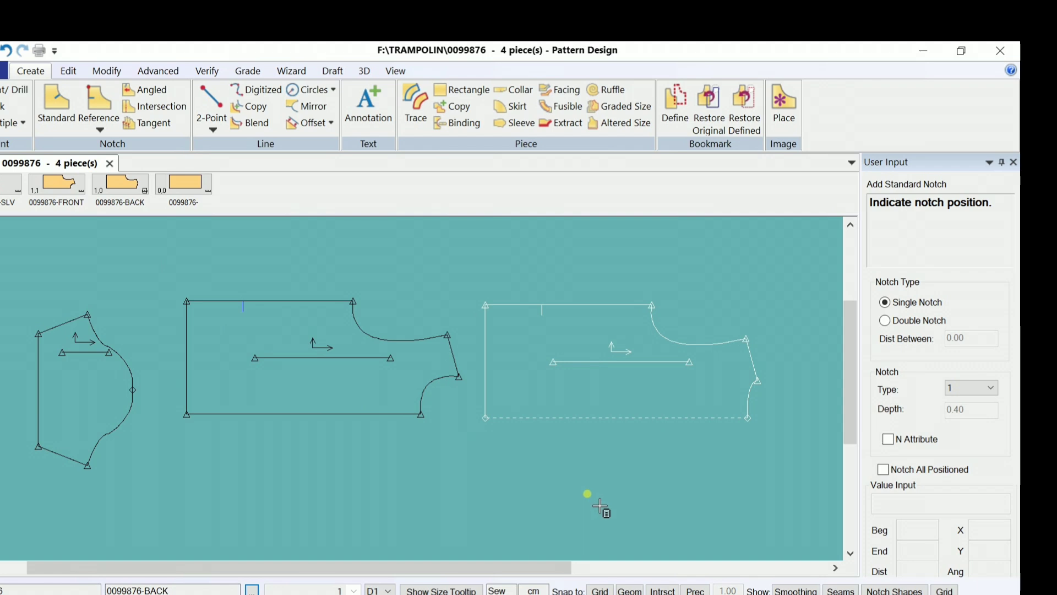
pyautogui.rightClick(587, 493)
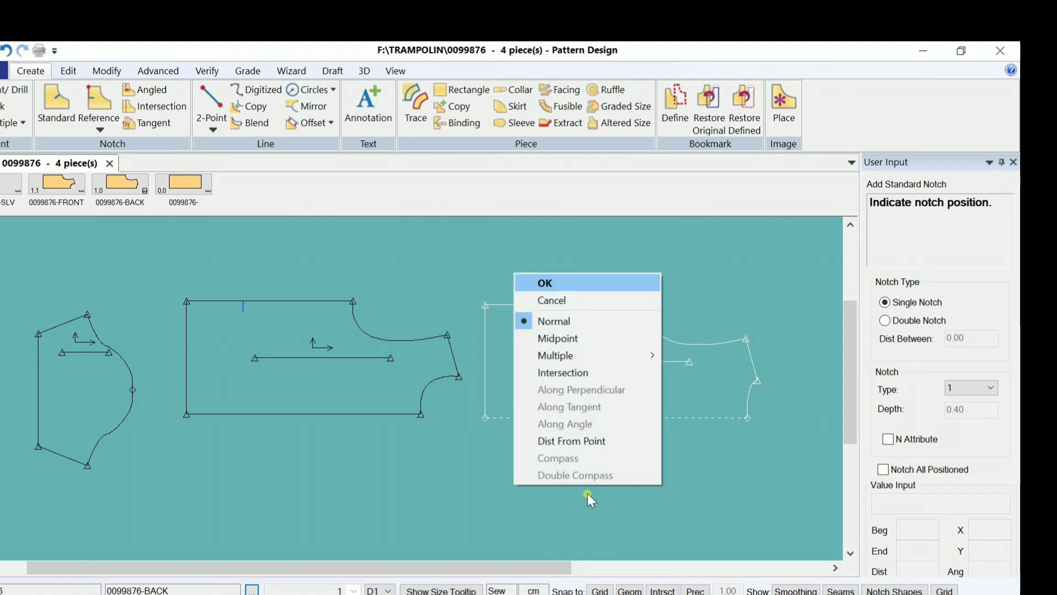
pyautogui.click(583, 339)
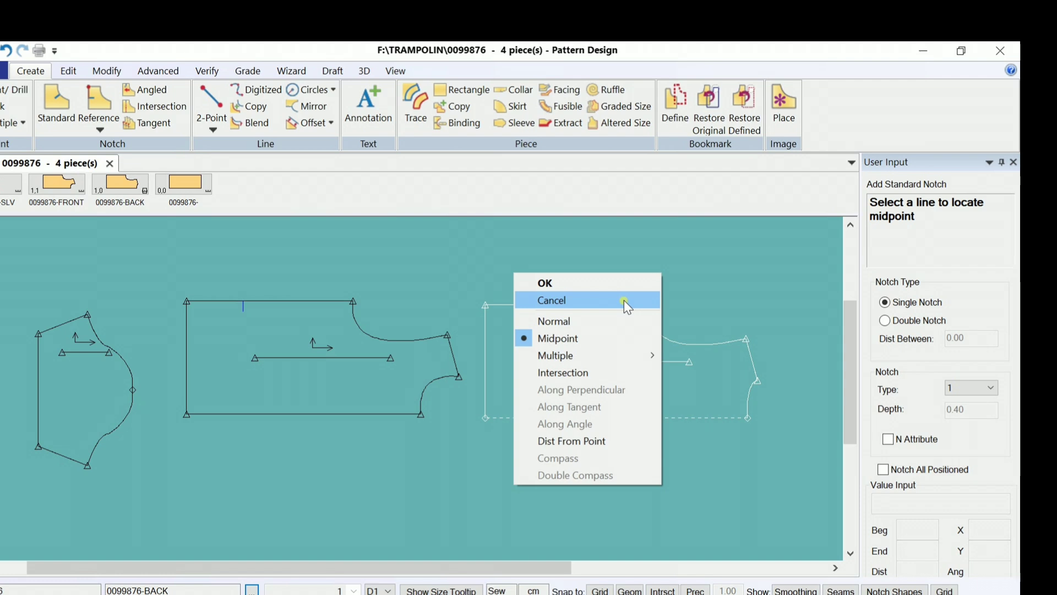
pyautogui.click(186, 322)
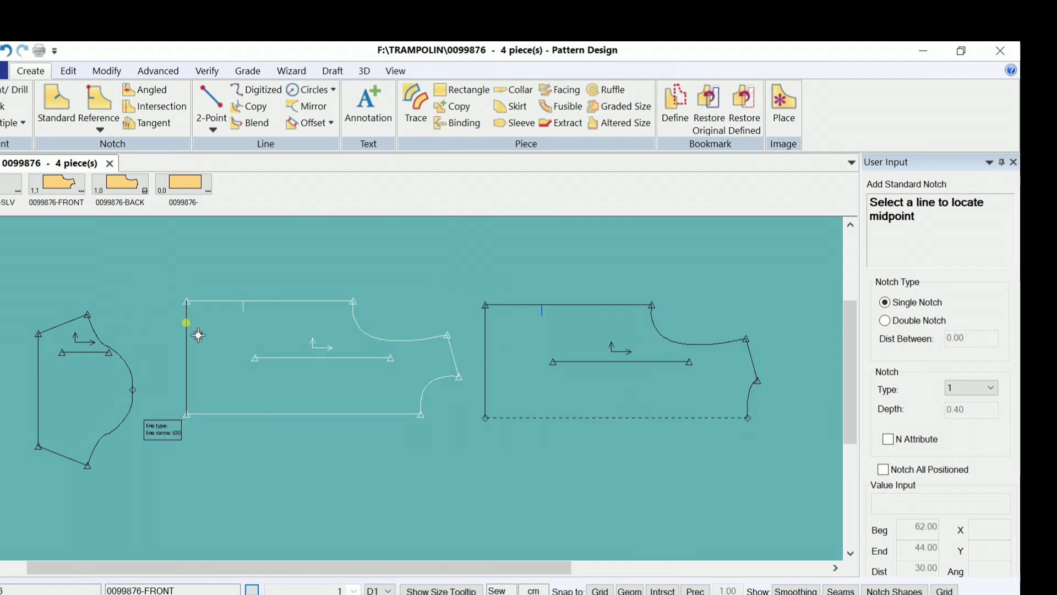
pyautogui.rightClick(187, 324)
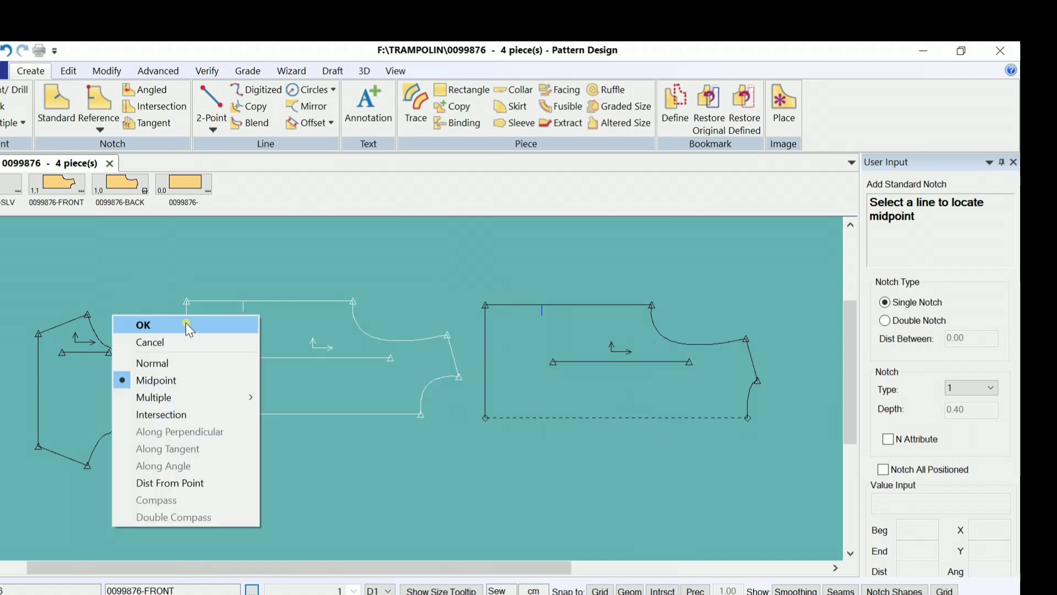
pyautogui.click(489, 321)
pyautogui.rightClick(488, 320)
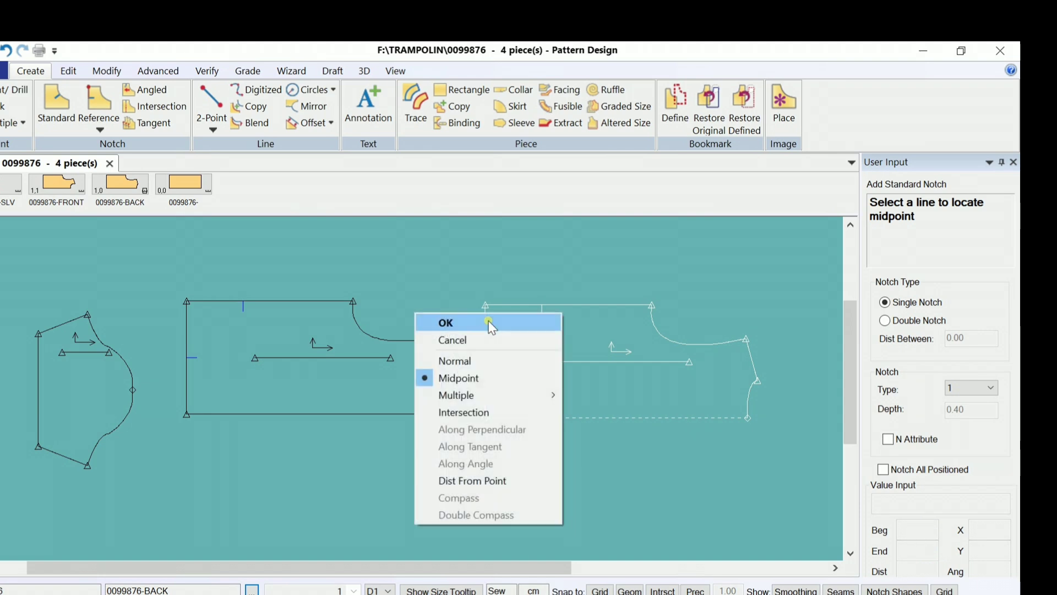
pyautogui.click(488, 321)
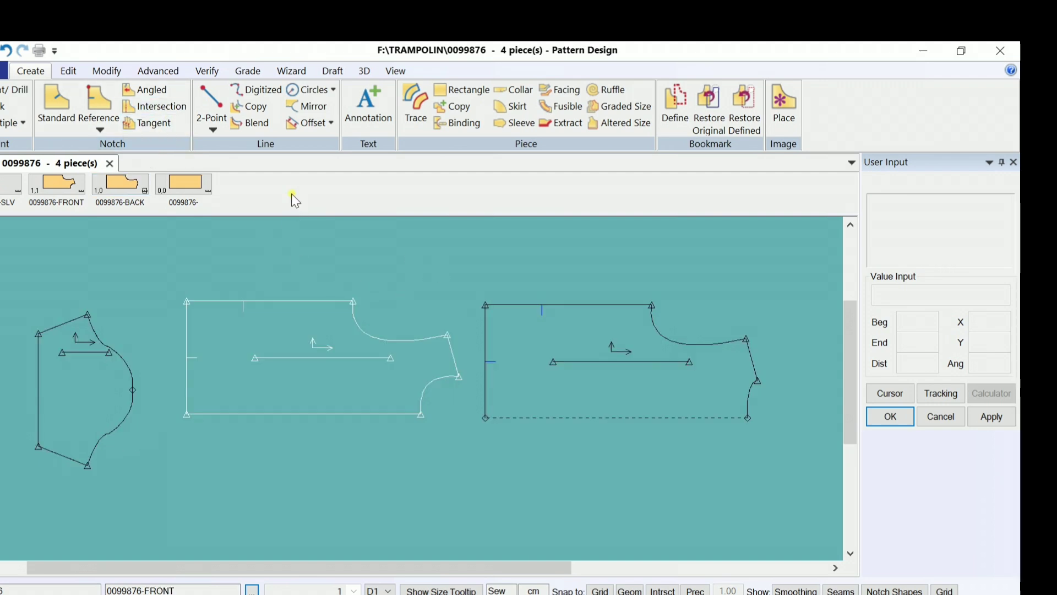
# Step: Add a single type 1 standard notch on the BACK and FRONT armholes, each 10 cm from the underarm end
pyautogui.click(57, 102)
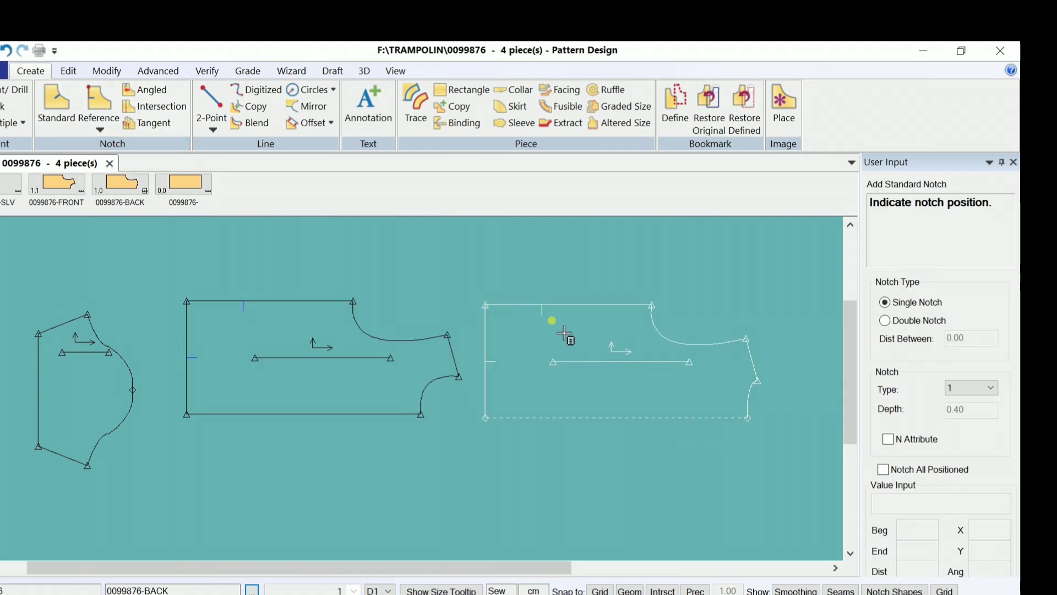
pyautogui.click(655, 326)
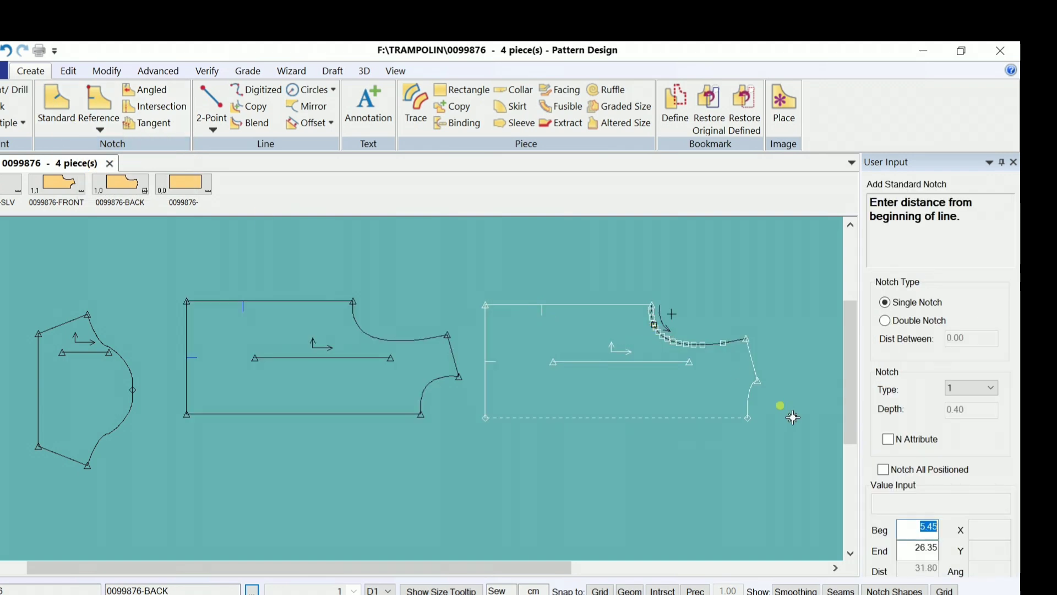
pyautogui.write('10')
pyautogui.press('Return')
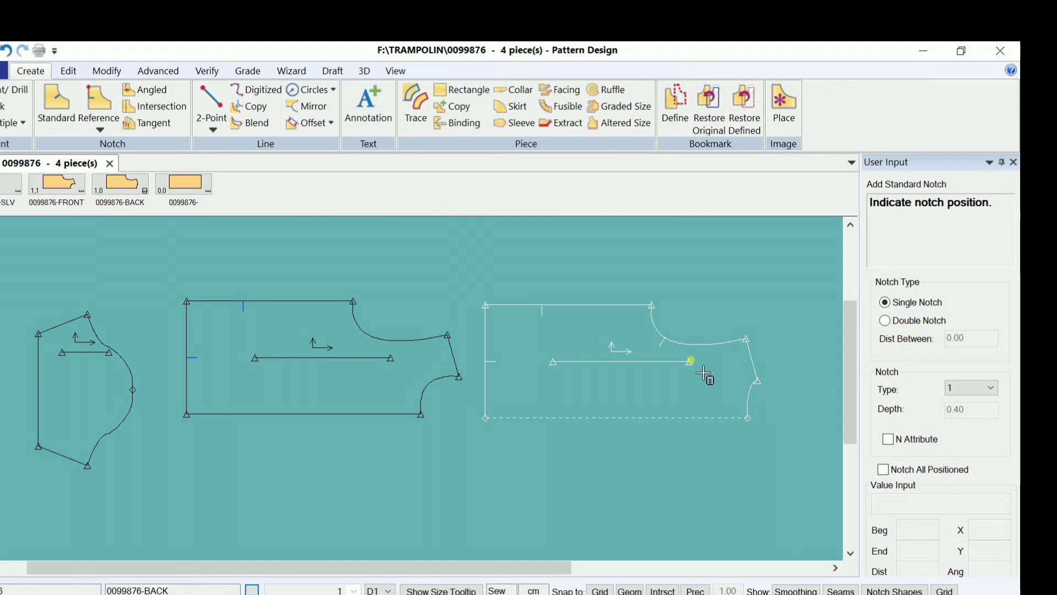
pyautogui.click(366, 331)
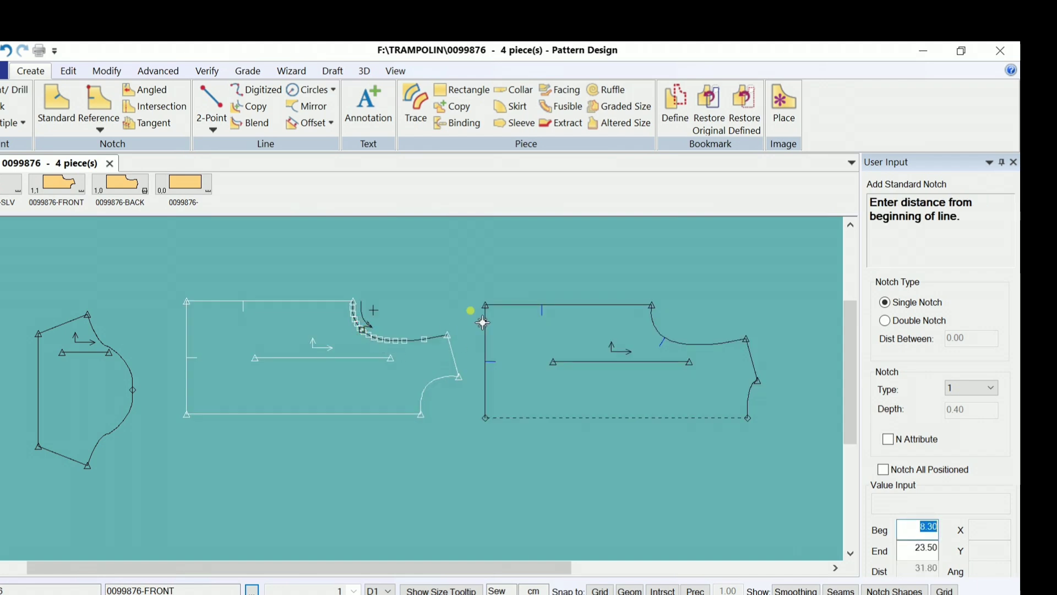
pyautogui.write('10')
pyautogui.press('Return')
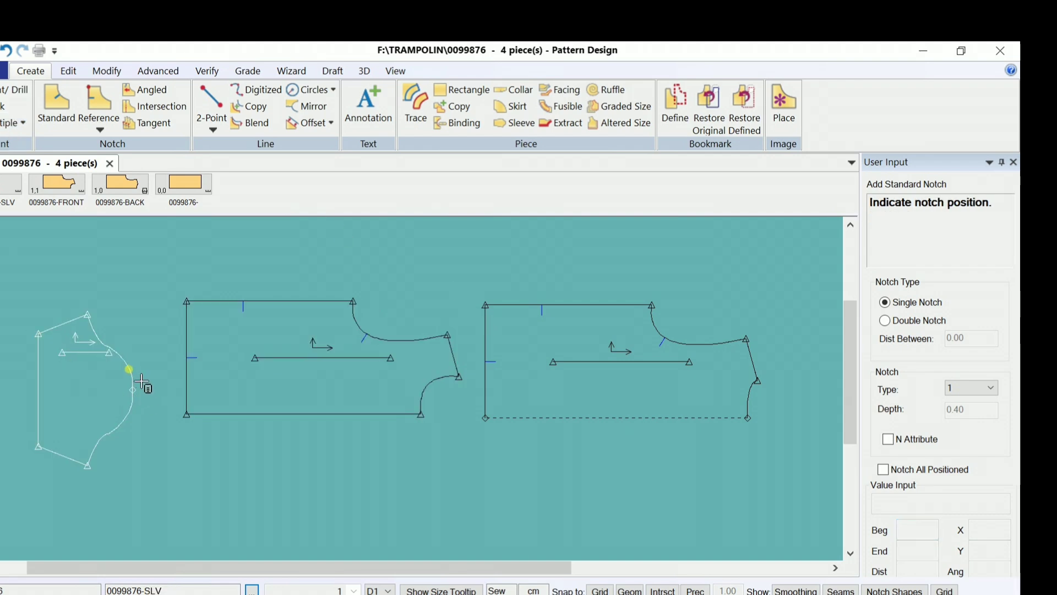
# Step: Add a single standard notch on the upper half of the SLV cap curve, 10 cm from its underarm end
pyautogui.click(142, 383)
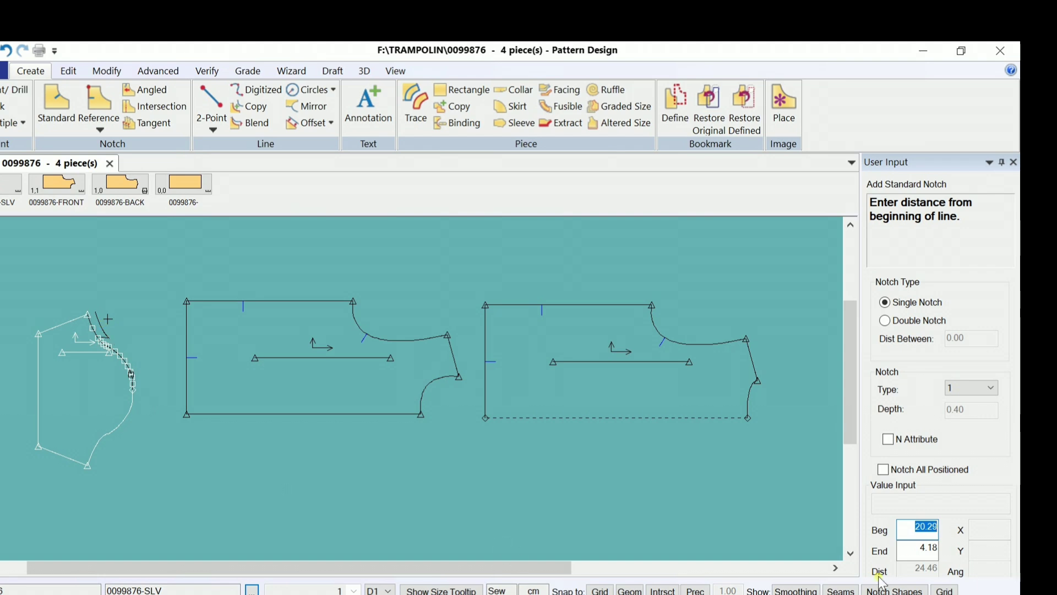
pyautogui.click(922, 556)
pyautogui.write('1.')
pyautogui.write('0')
pyautogui.press('Return')
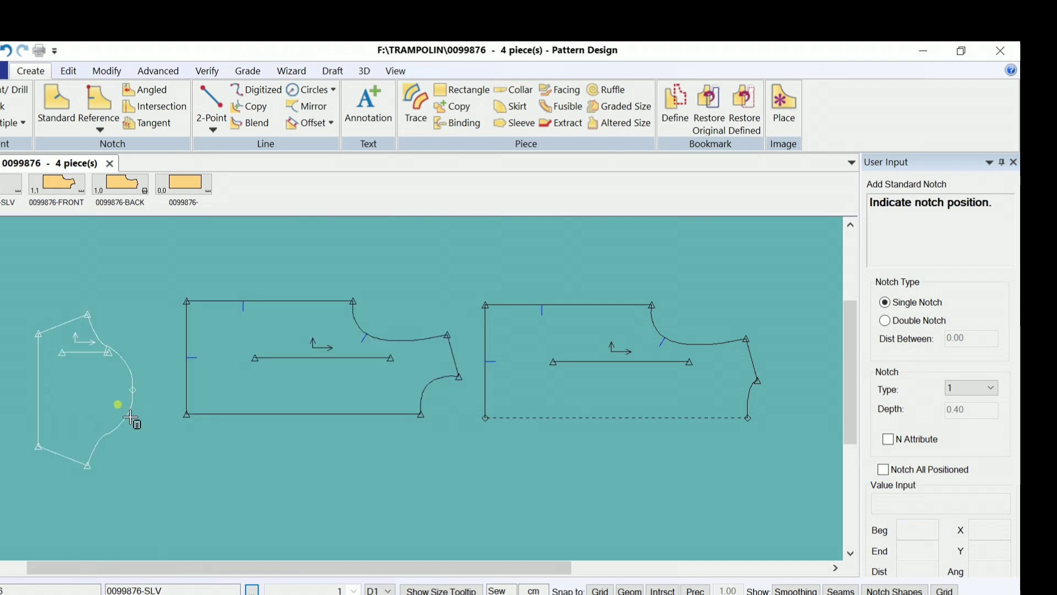
# Step: Add a matching single standard notch on the lower half of the SLV cap curve, 10 cm from its underarm end
pyautogui.scroll(2, 129, 364)
pyautogui.scroll(1, 129, 364)
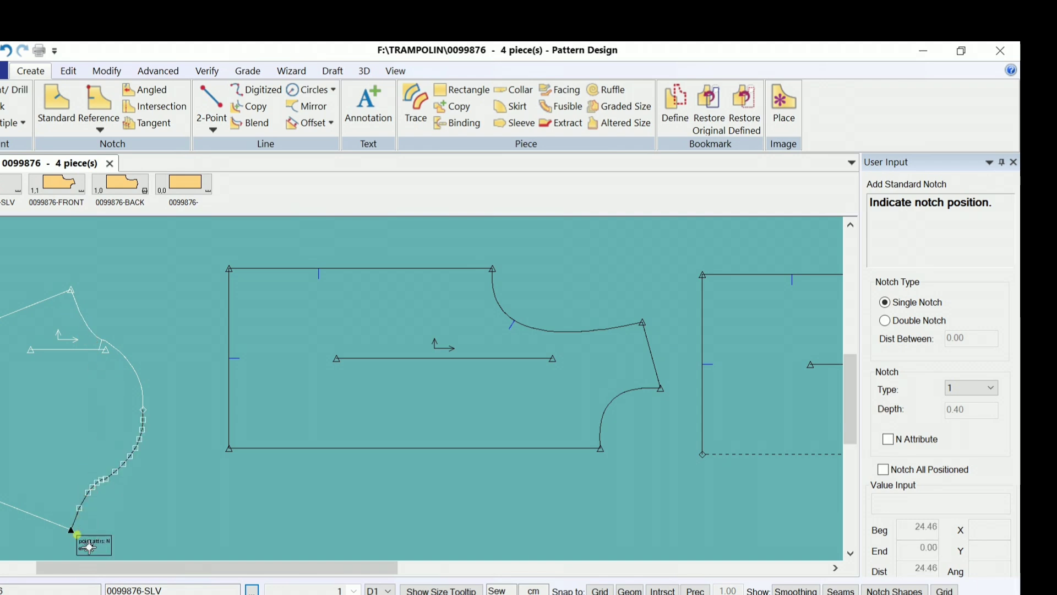
pyautogui.click(88, 545)
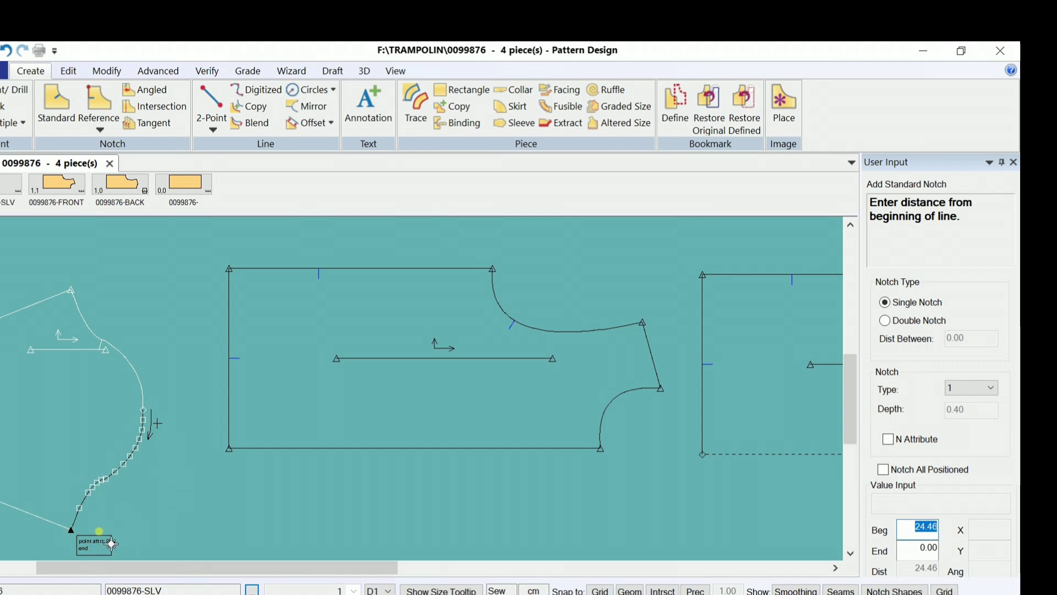
pyautogui.click(925, 548)
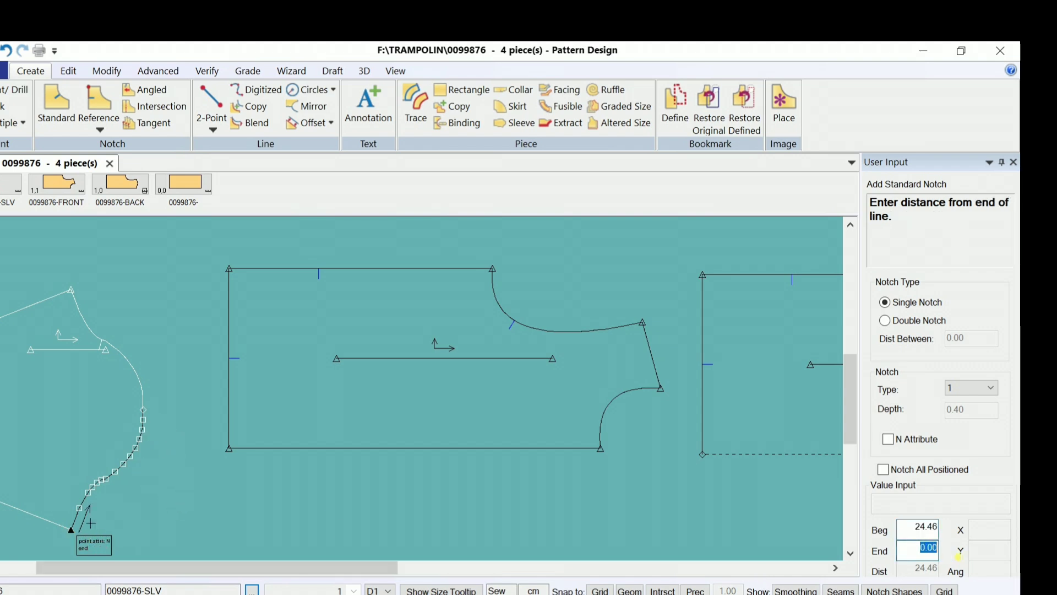
pyautogui.write('10')
pyautogui.press('Return')
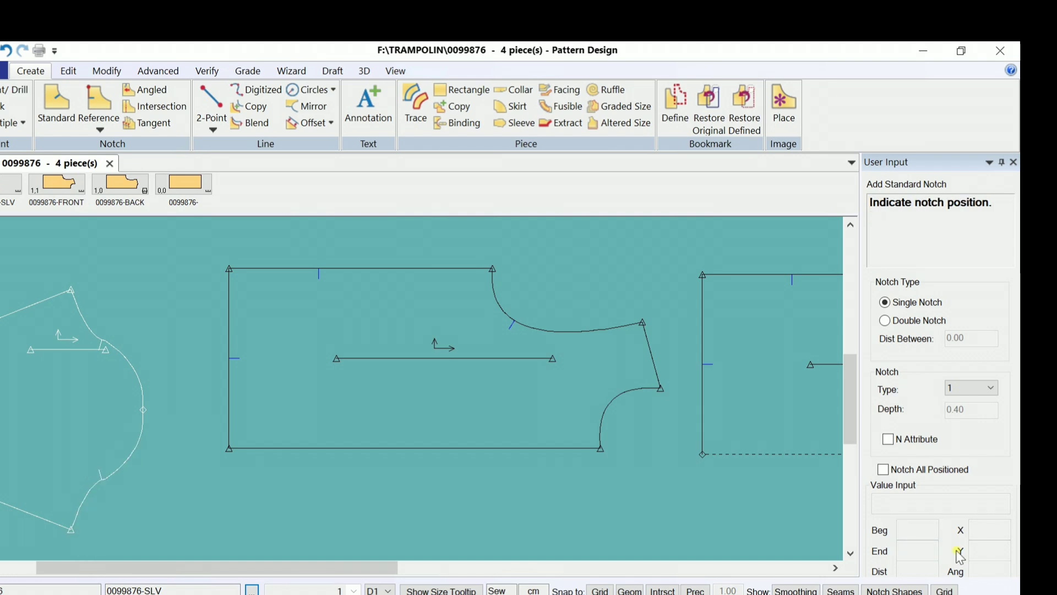
pyautogui.rightClick(74, 330)
pyautogui.click(104, 341)
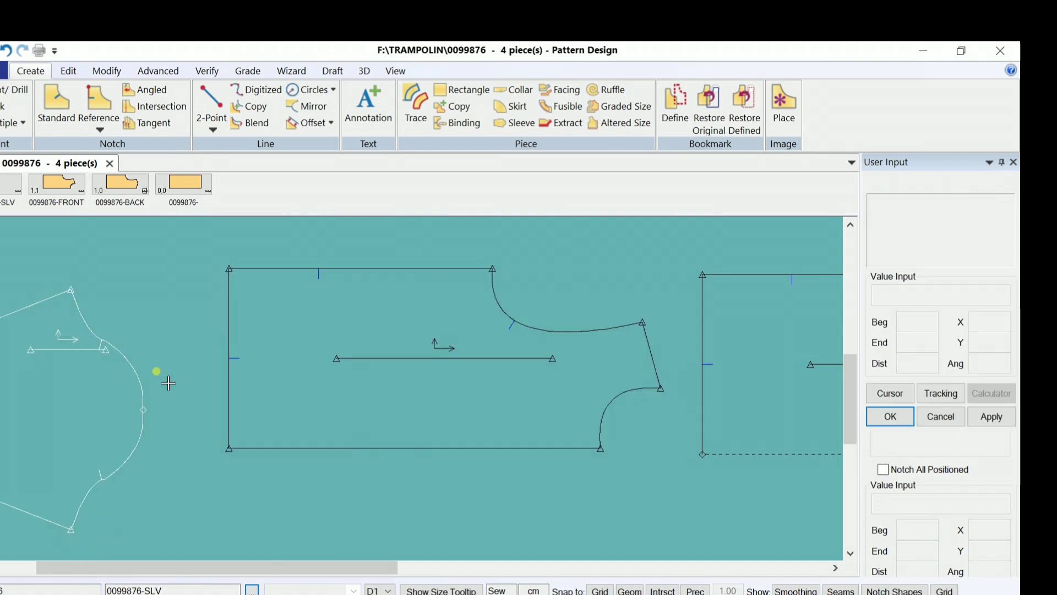
# Step: Move the SLV piece's grain line down to about the middle of the sleeve
pyautogui.scroll(-2, 155, 375)
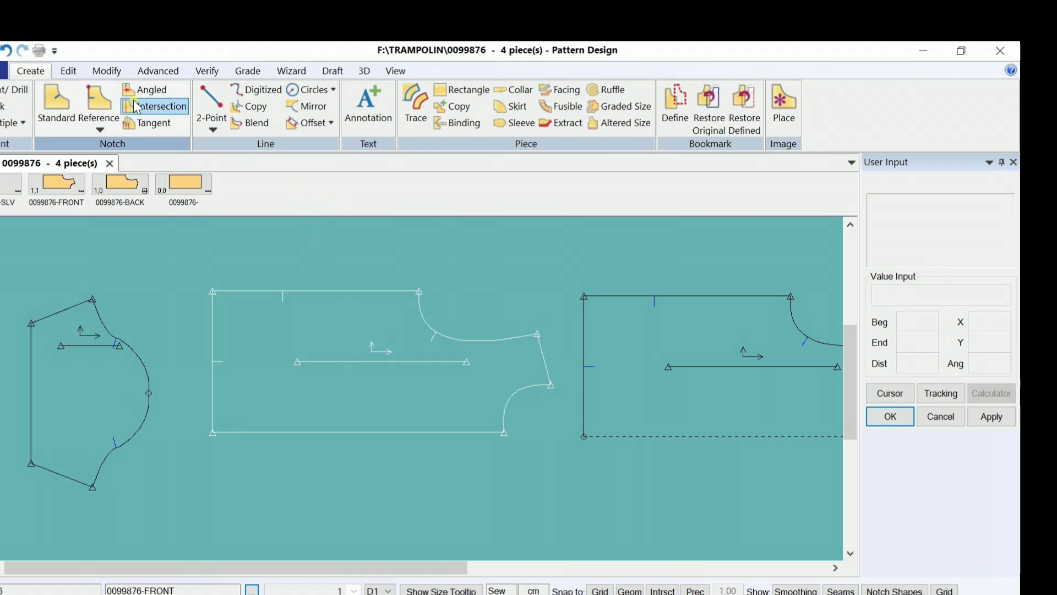
pyautogui.click(107, 72)
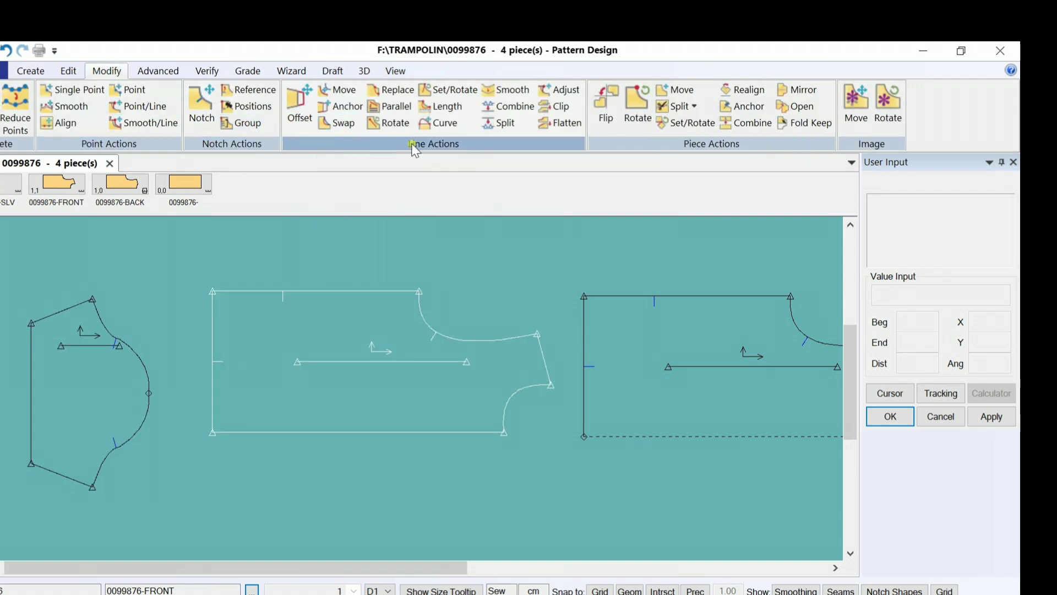
pyautogui.click(337, 90)
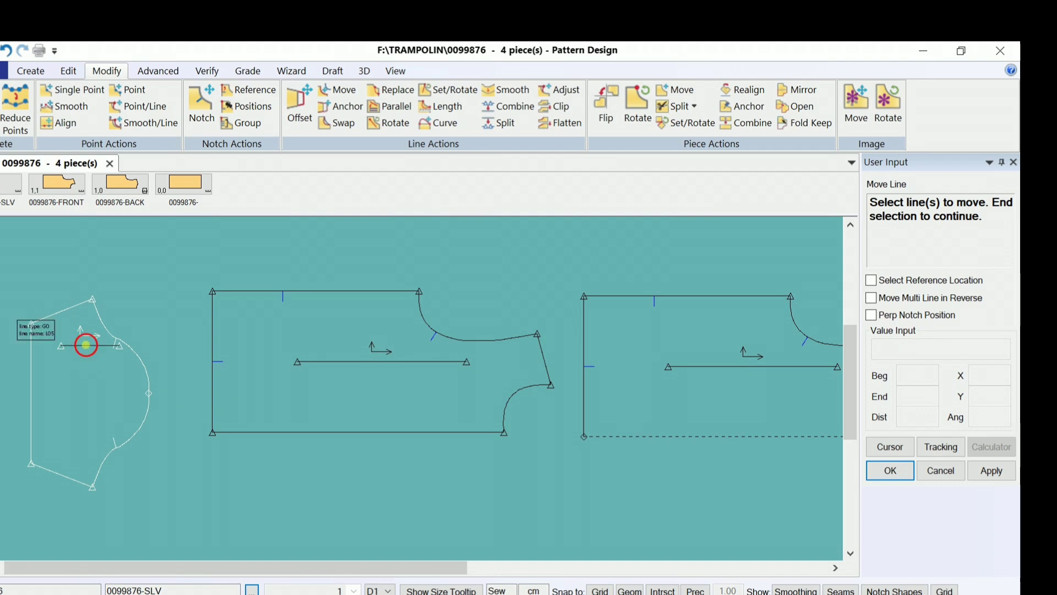
pyautogui.rightClick(95, 368)
pyautogui.click(88, 370)
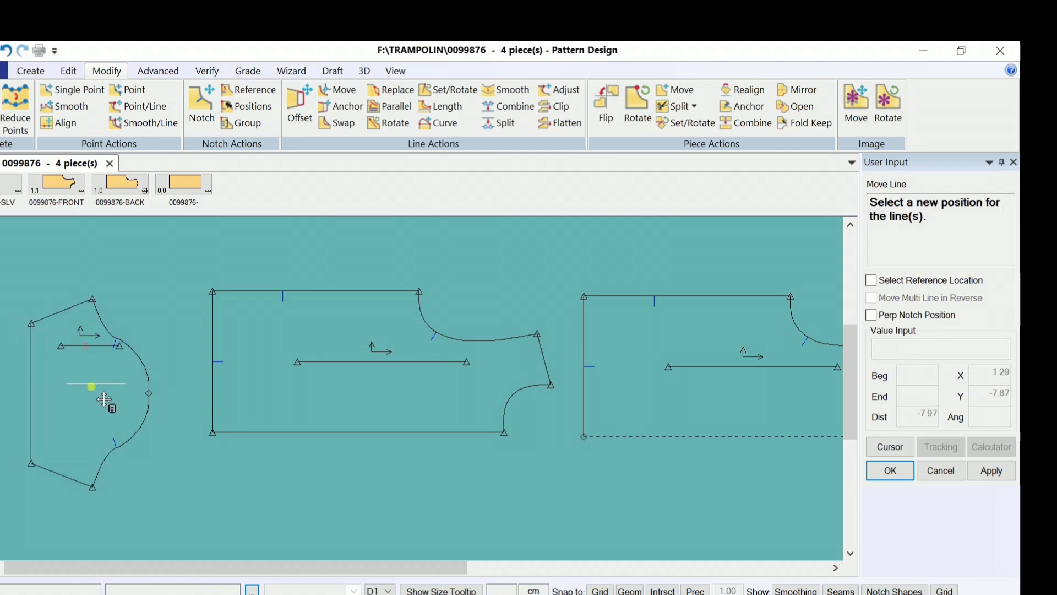
pyautogui.click(92, 405)
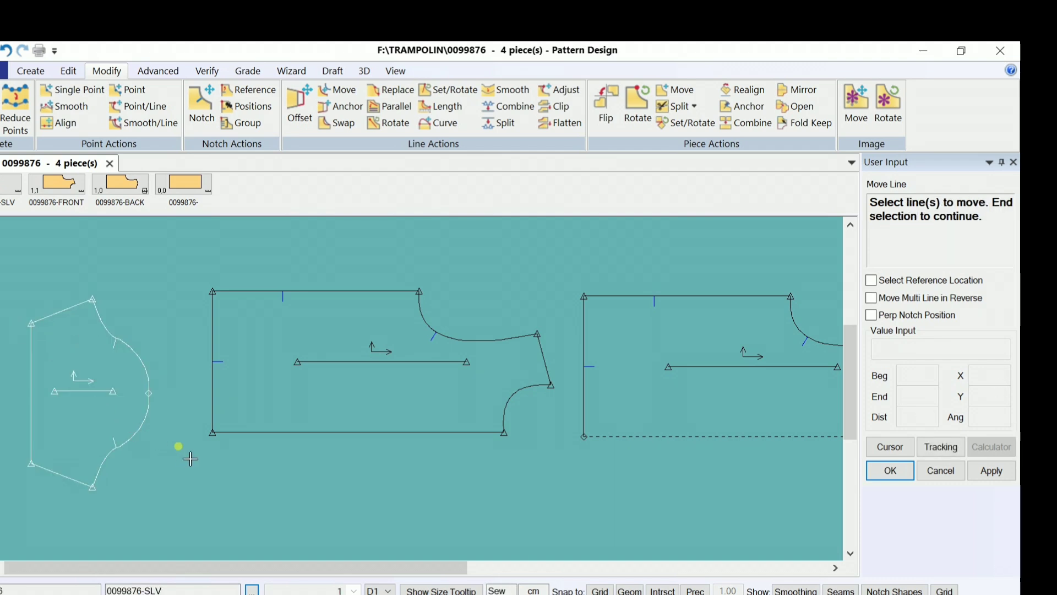
pyautogui.scroll(-2, 160, 425)
pyautogui.rightClick(150, 288)
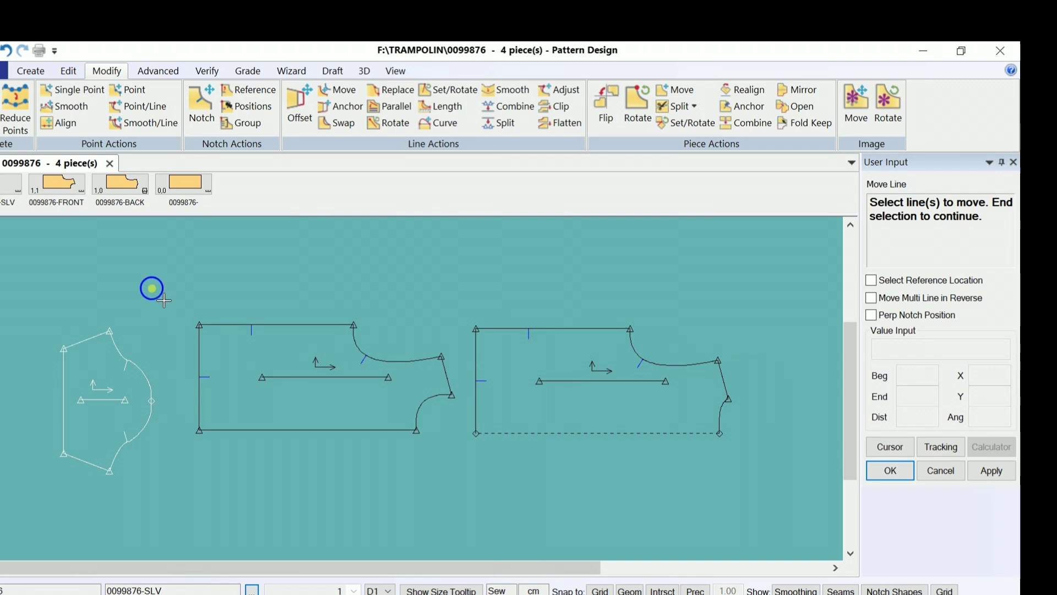
# Step: Shift the FRONT, BACK and SLV pieces slightly upward, keeping them side by side with space between them
pyautogui.moveTo(381, 378); pyautogui.dragTo(380, 370)
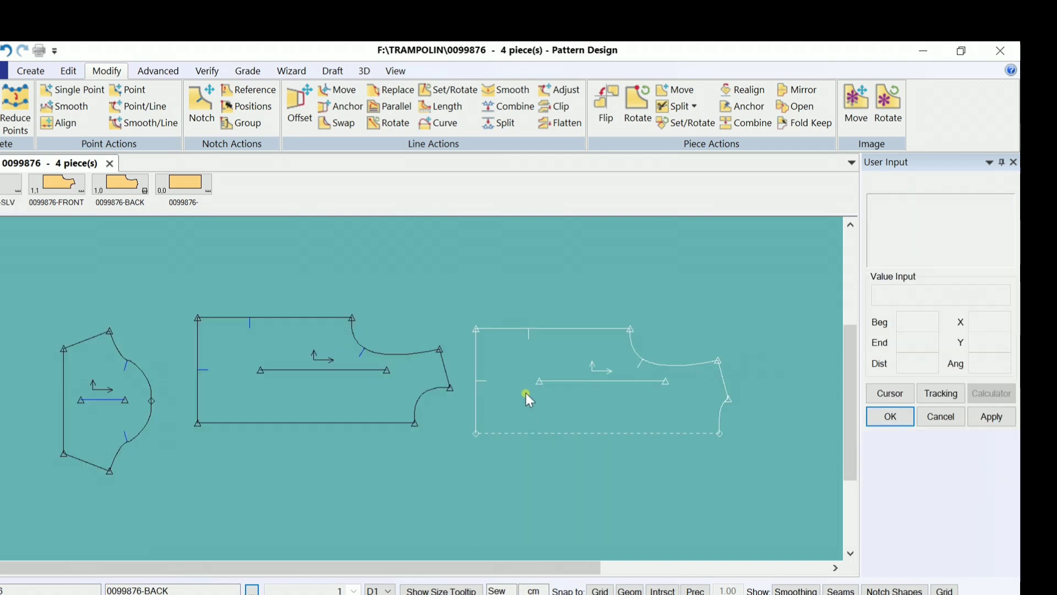
pyautogui.moveTo(536, 387); pyautogui.dragTo(544, 364)
pyautogui.moveTo(118, 394); pyautogui.dragTo(114, 372)
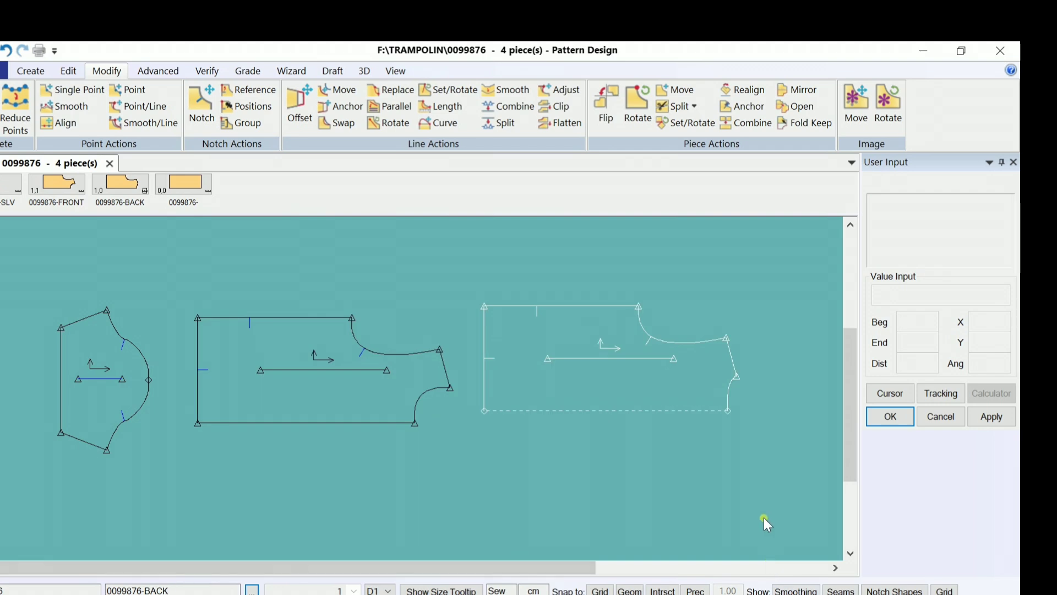
pyautogui.moveTo(118, 398); pyautogui.dragTo(110, 393)
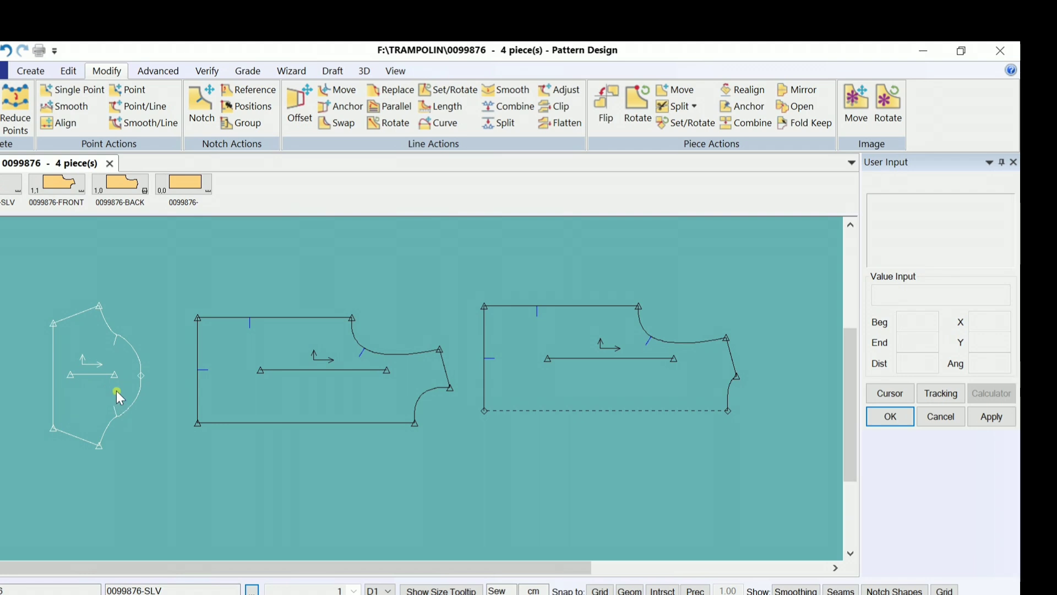
# Step: Show the seam lines on the SLV, FRONT and BACK pieces
pyautogui.click(836, 590)
pyautogui.click(836, 591)
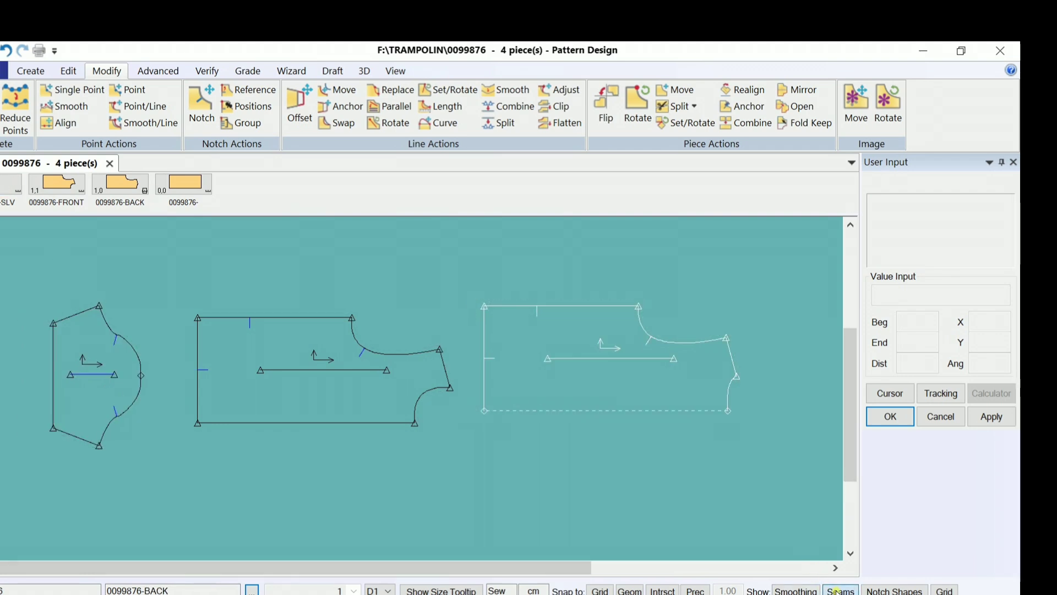
pyautogui.click(836, 591)
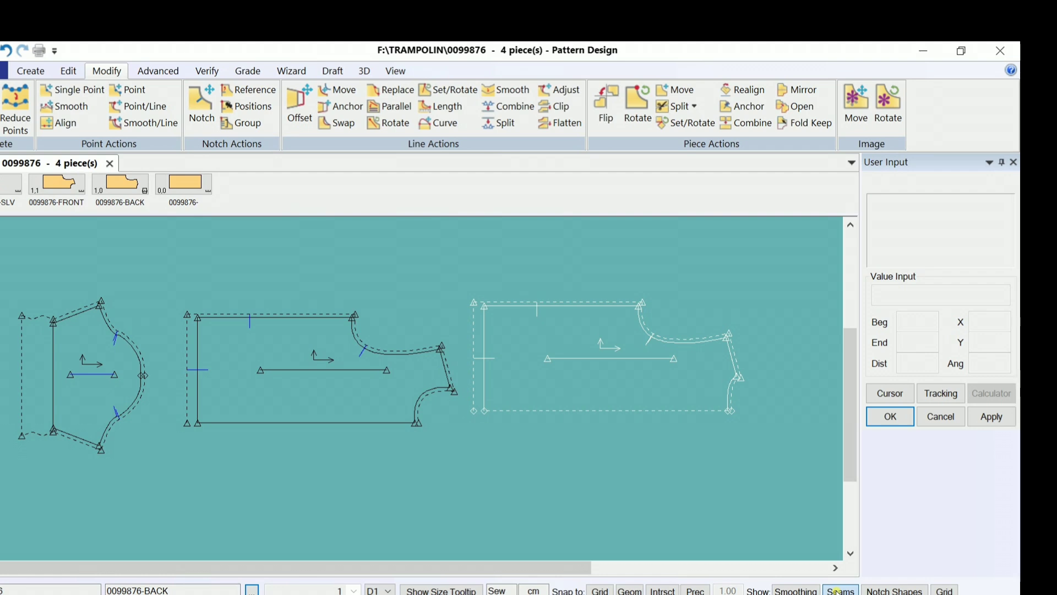
# Step: Move the BACK piece slightly farther away from the FRONT piece
pyautogui.moveTo(563, 383); pyautogui.dragTo(585, 385)
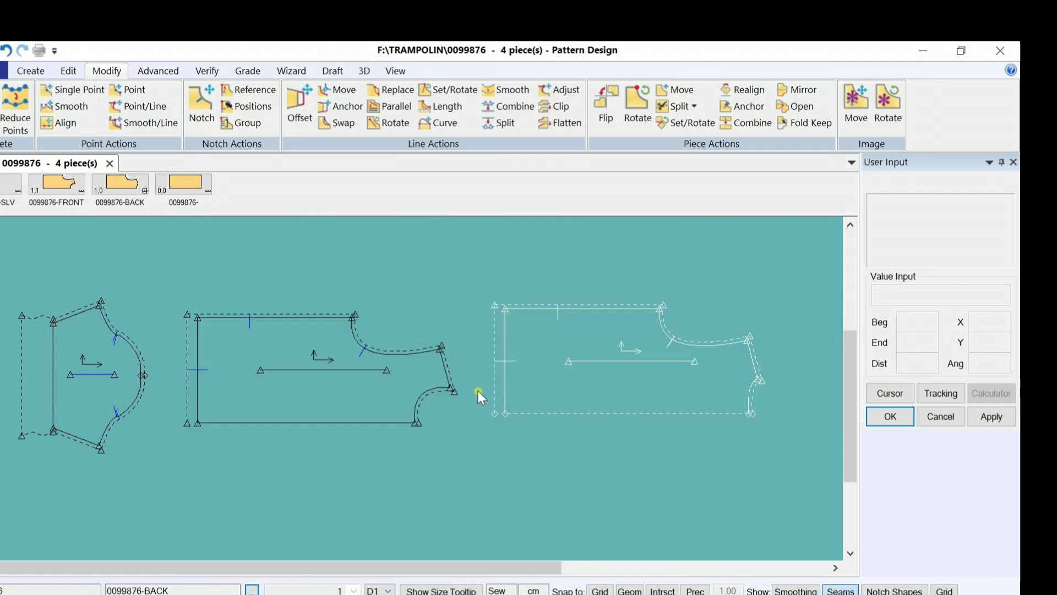
pyautogui.scroll(1, 197, 392)
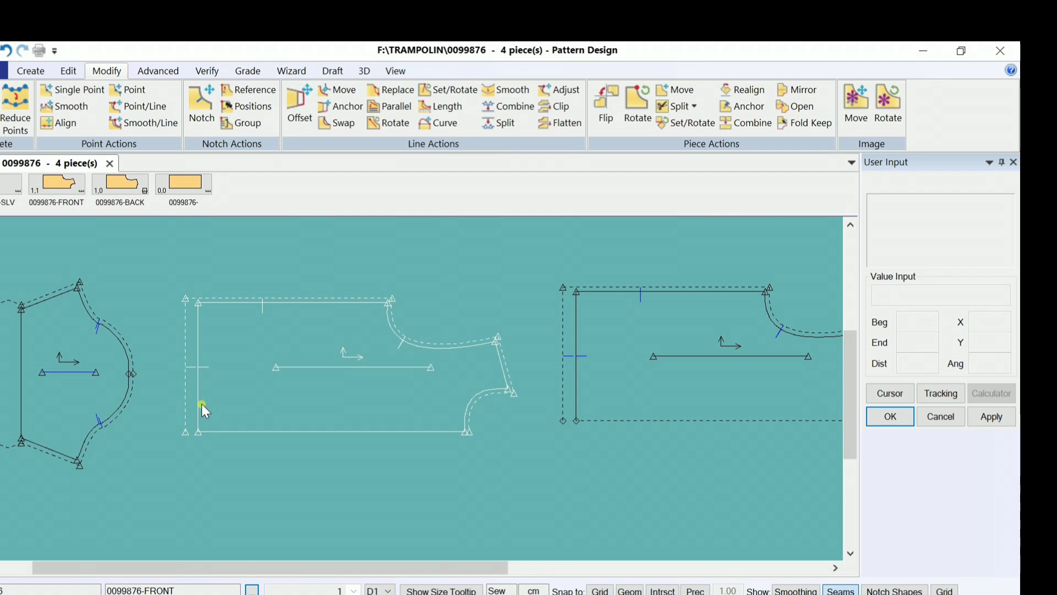
pyautogui.scroll(-1, 202, 404)
# Step: Set the Swap Sew/Cut options to Manual / Sever digitized corners and Copy Grade Rules
pyautogui.click(149, 70)
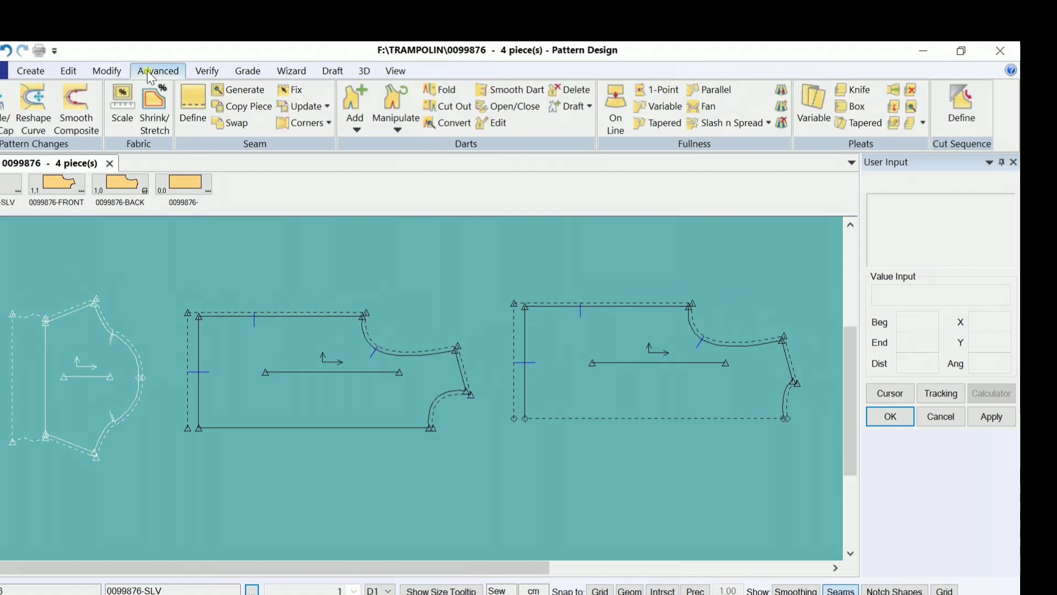
pyautogui.click(228, 129)
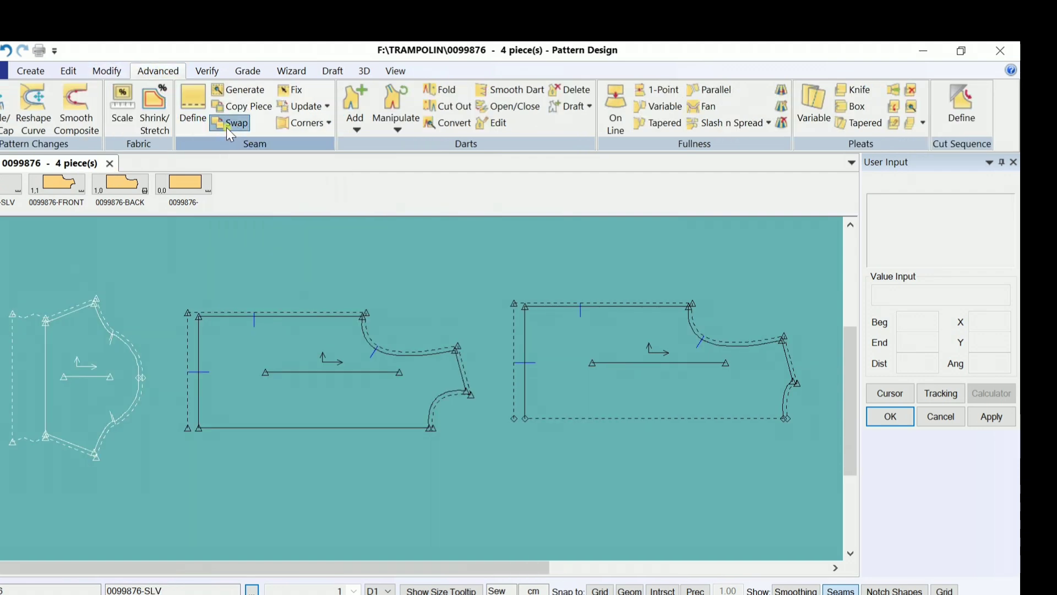
pyautogui.click(279, 384)
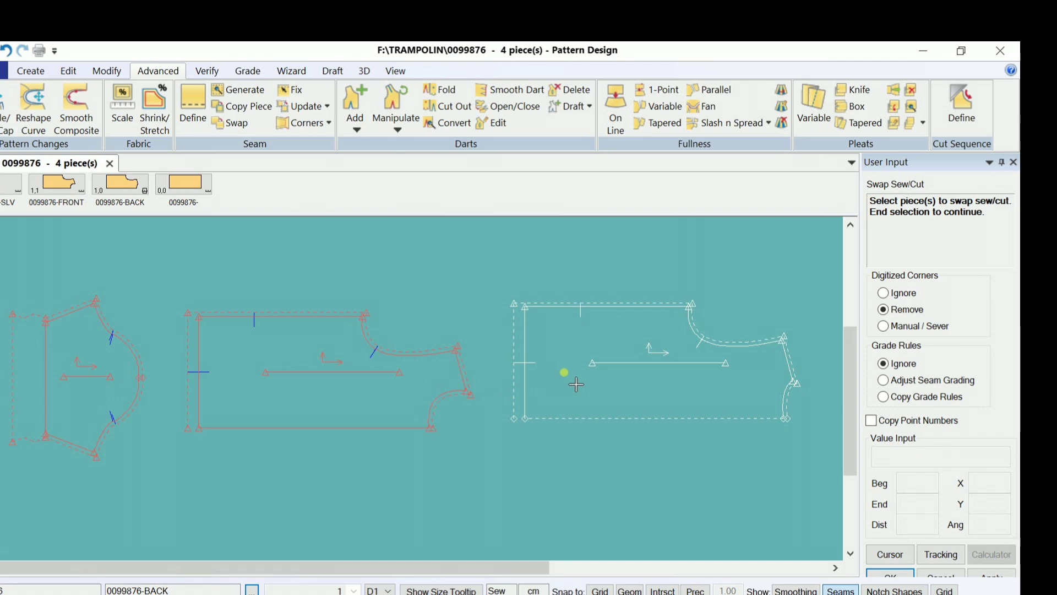
pyautogui.click(927, 392)
pyautogui.rightClick(569, 275)
pyautogui.click(554, 284)
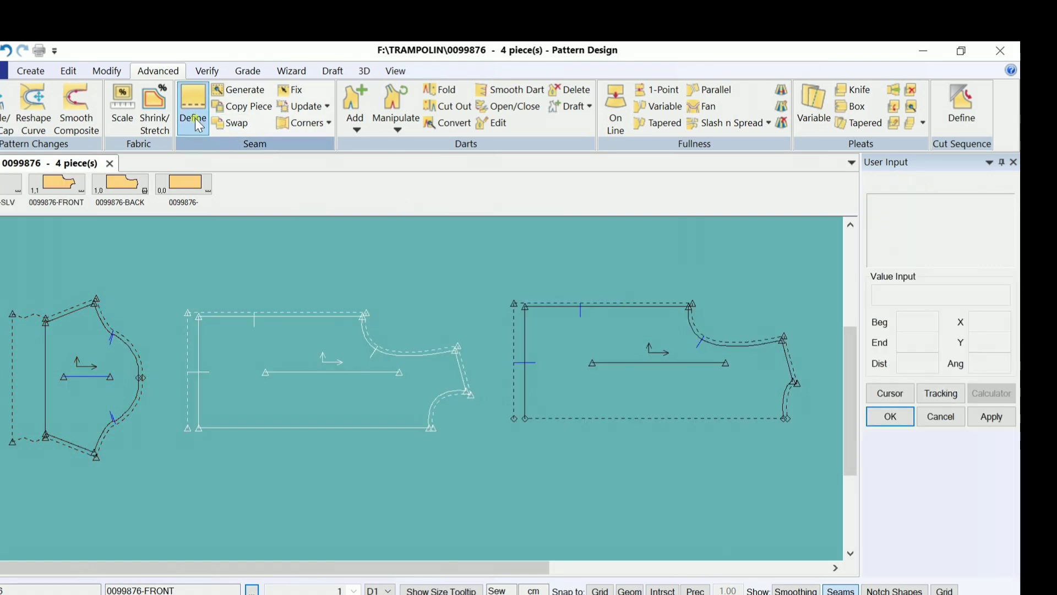
# Step: Swap the sew and cut lines of the SLV, FRONT and BACK pieces, then end the swap command
pyautogui.click(225, 124)
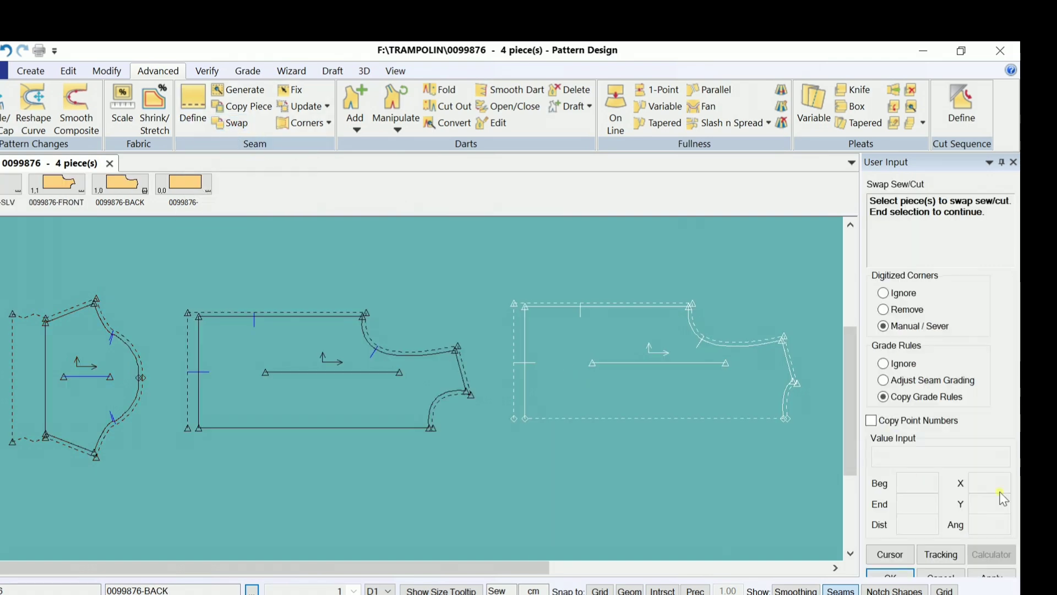
pyautogui.click(138, 418)
pyautogui.click(242, 395)
pyautogui.click(586, 363)
pyautogui.rightClick(247, 272)
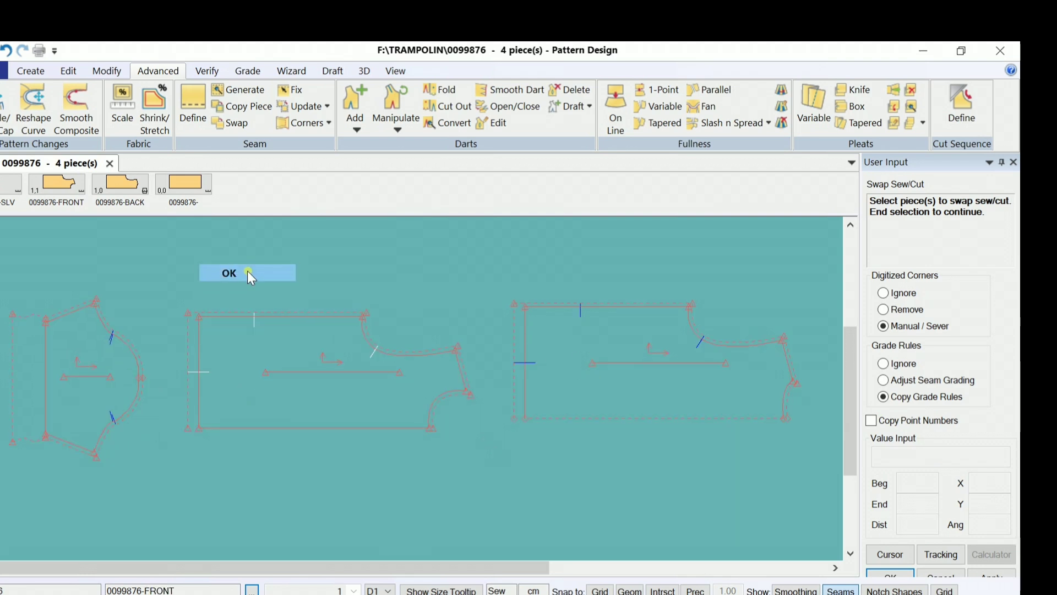
pyautogui.click(247, 272)
pyautogui.click(532, 370)
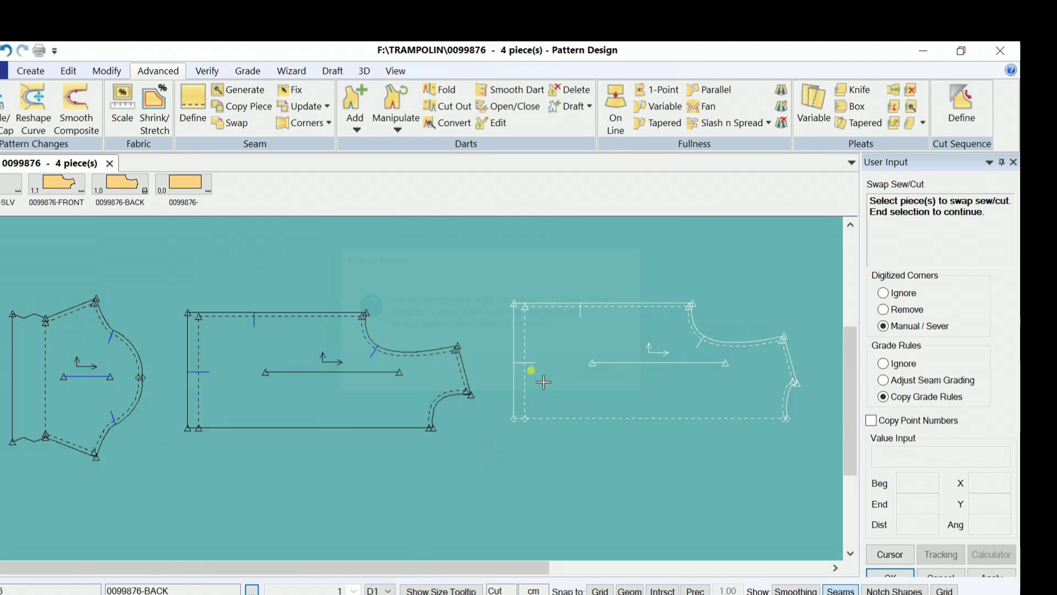
pyautogui.rightClick(398, 312)
pyautogui.click(399, 314)
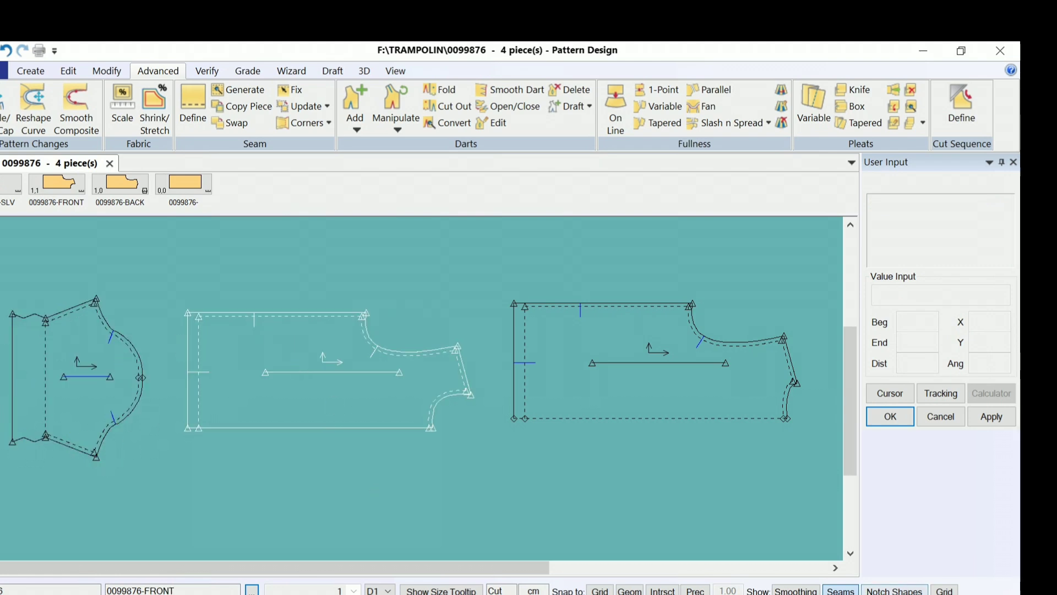
# Step: Compare the three pieces with and without their seam lines, leaving the seam lines hidden
pyautogui.click(842, 590)
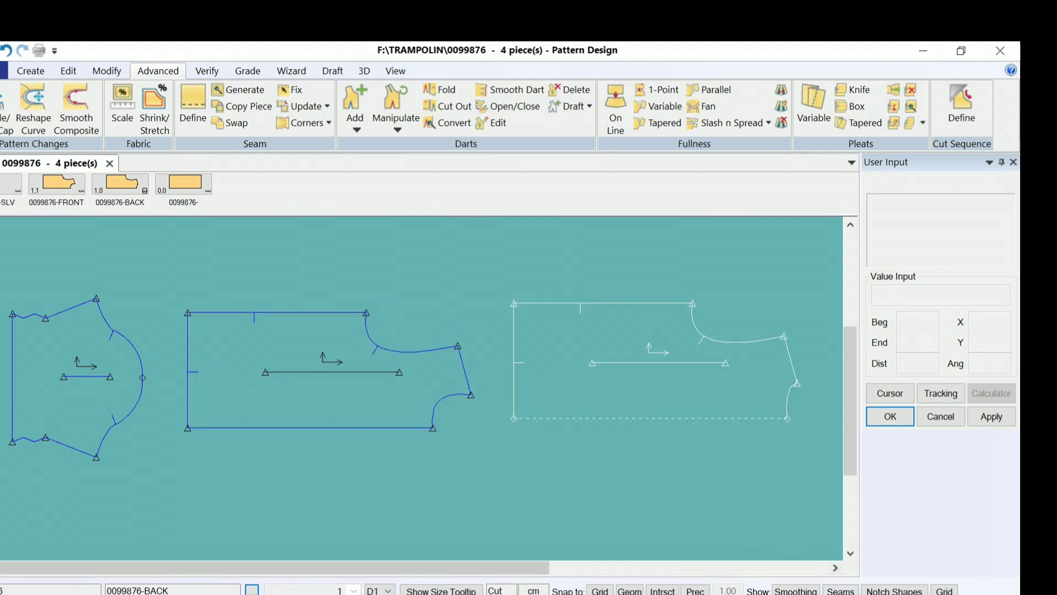
pyautogui.click(840, 590)
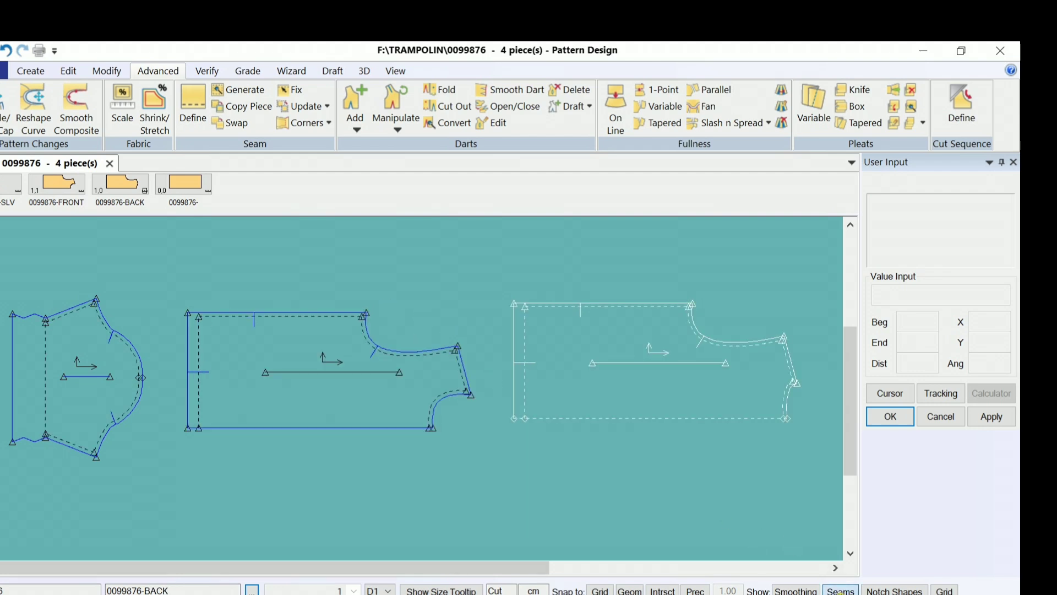
pyautogui.click(841, 591)
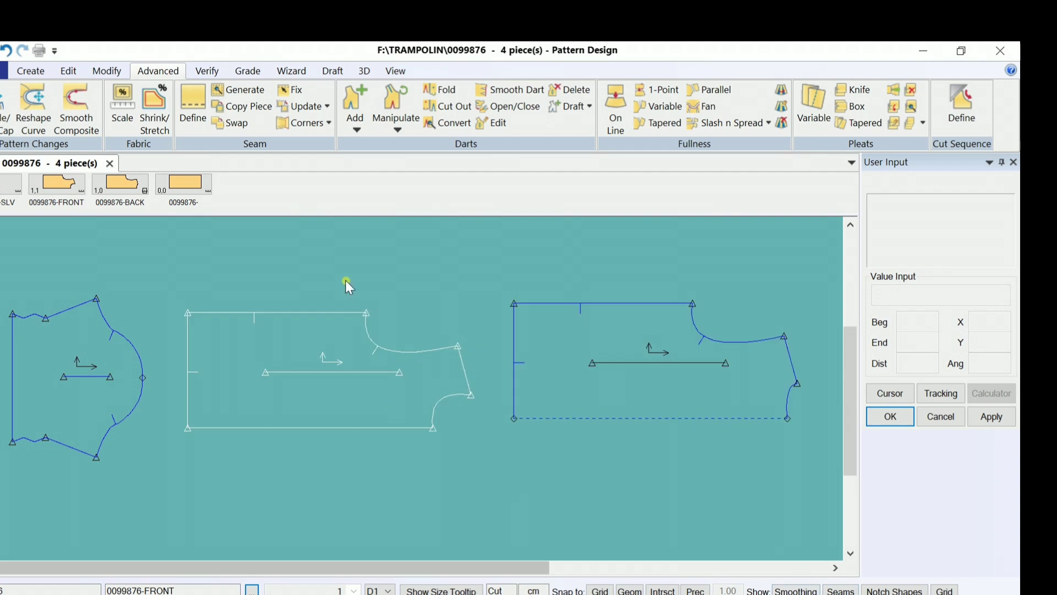
# Step: Save the SLV, FRONT and BACK pieces using the Save Pieces option
pyautogui.click(1, 51)
pyautogui.click(120, 369)
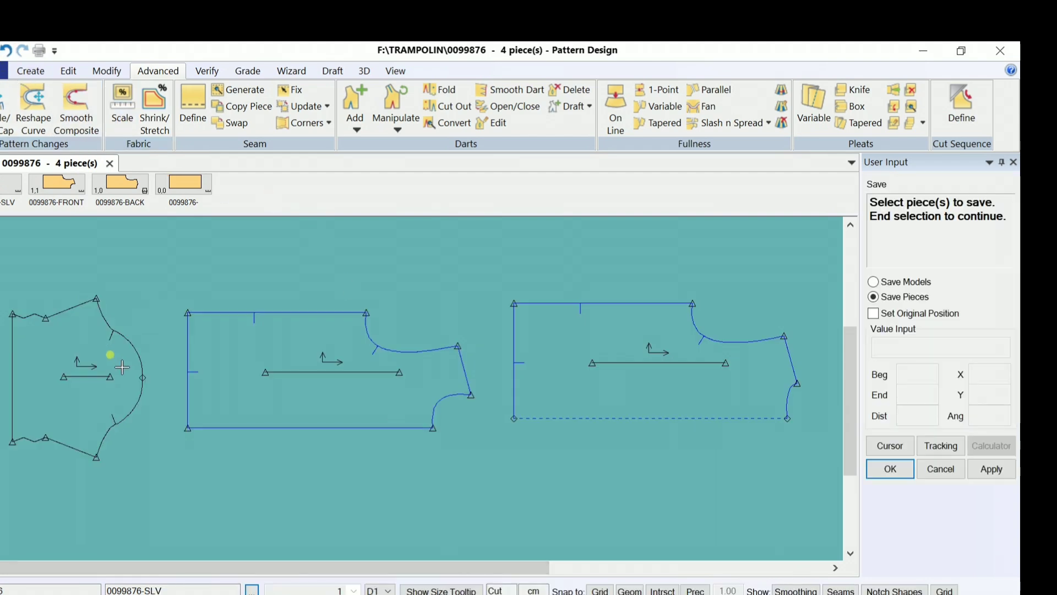
pyautogui.click(266, 381)
pyautogui.click(597, 375)
pyautogui.rightClick(551, 289)
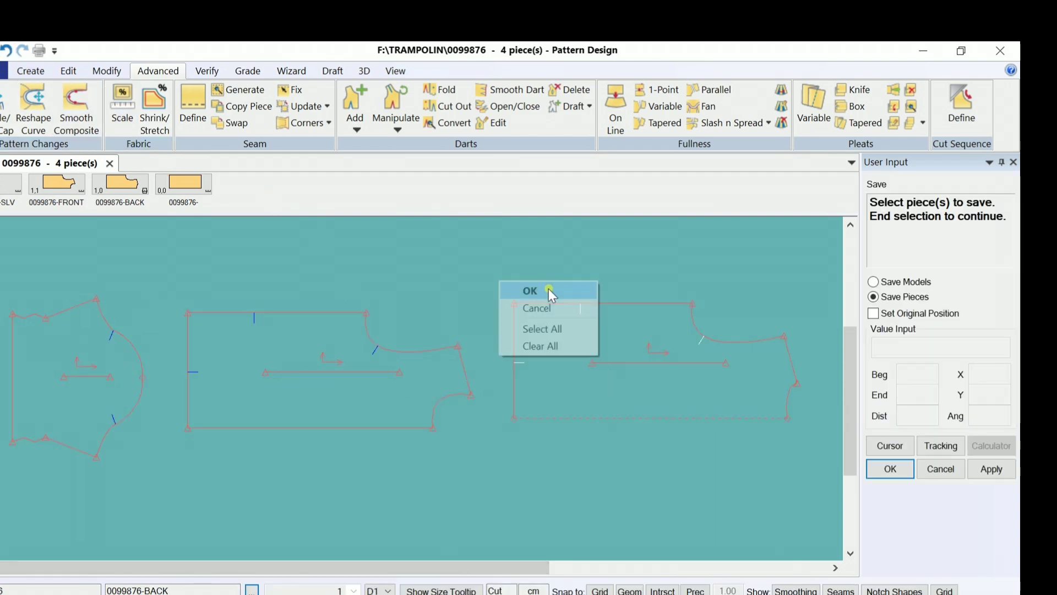
pyautogui.click(548, 288)
pyautogui.rightClick(548, 288)
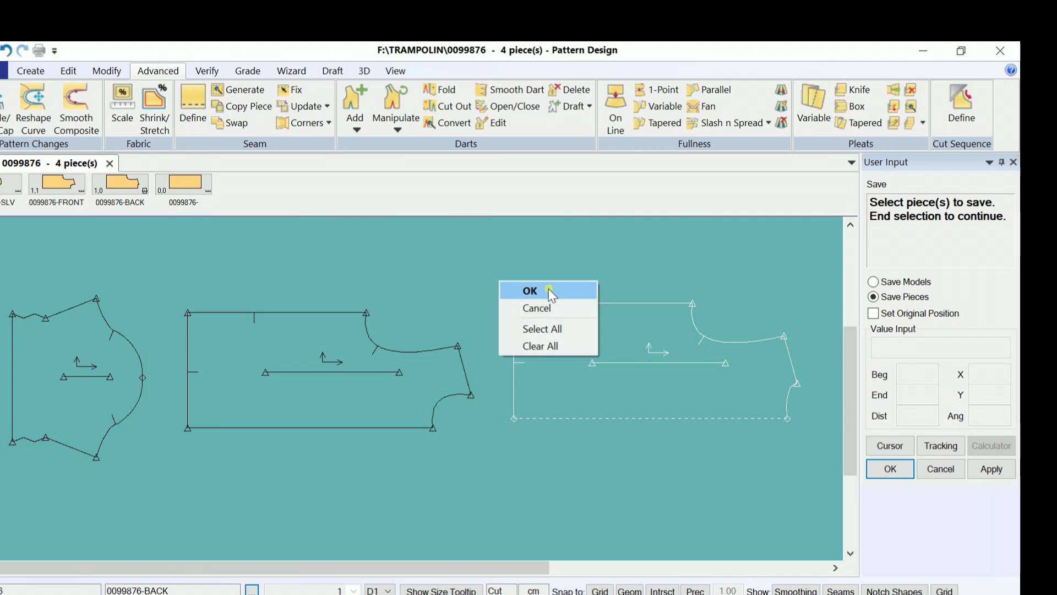
pyautogui.click(548, 288)
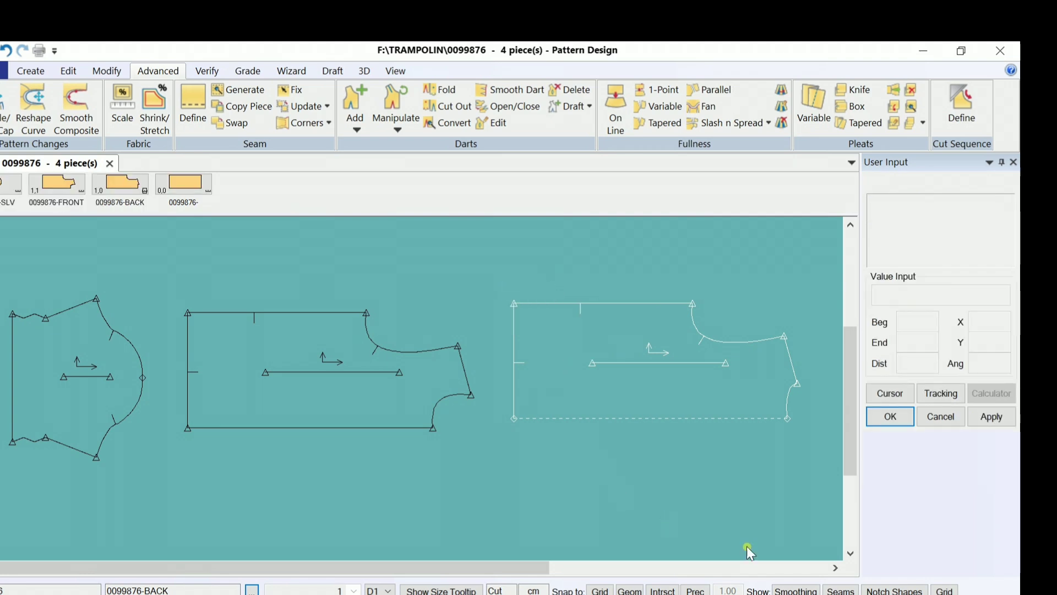
pyautogui.click(804, 594)
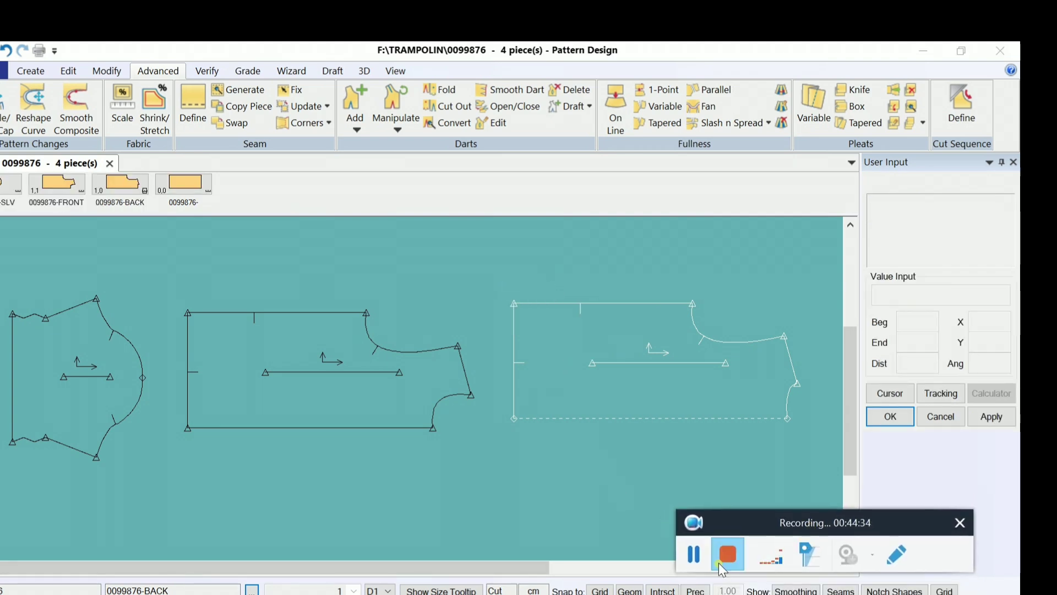